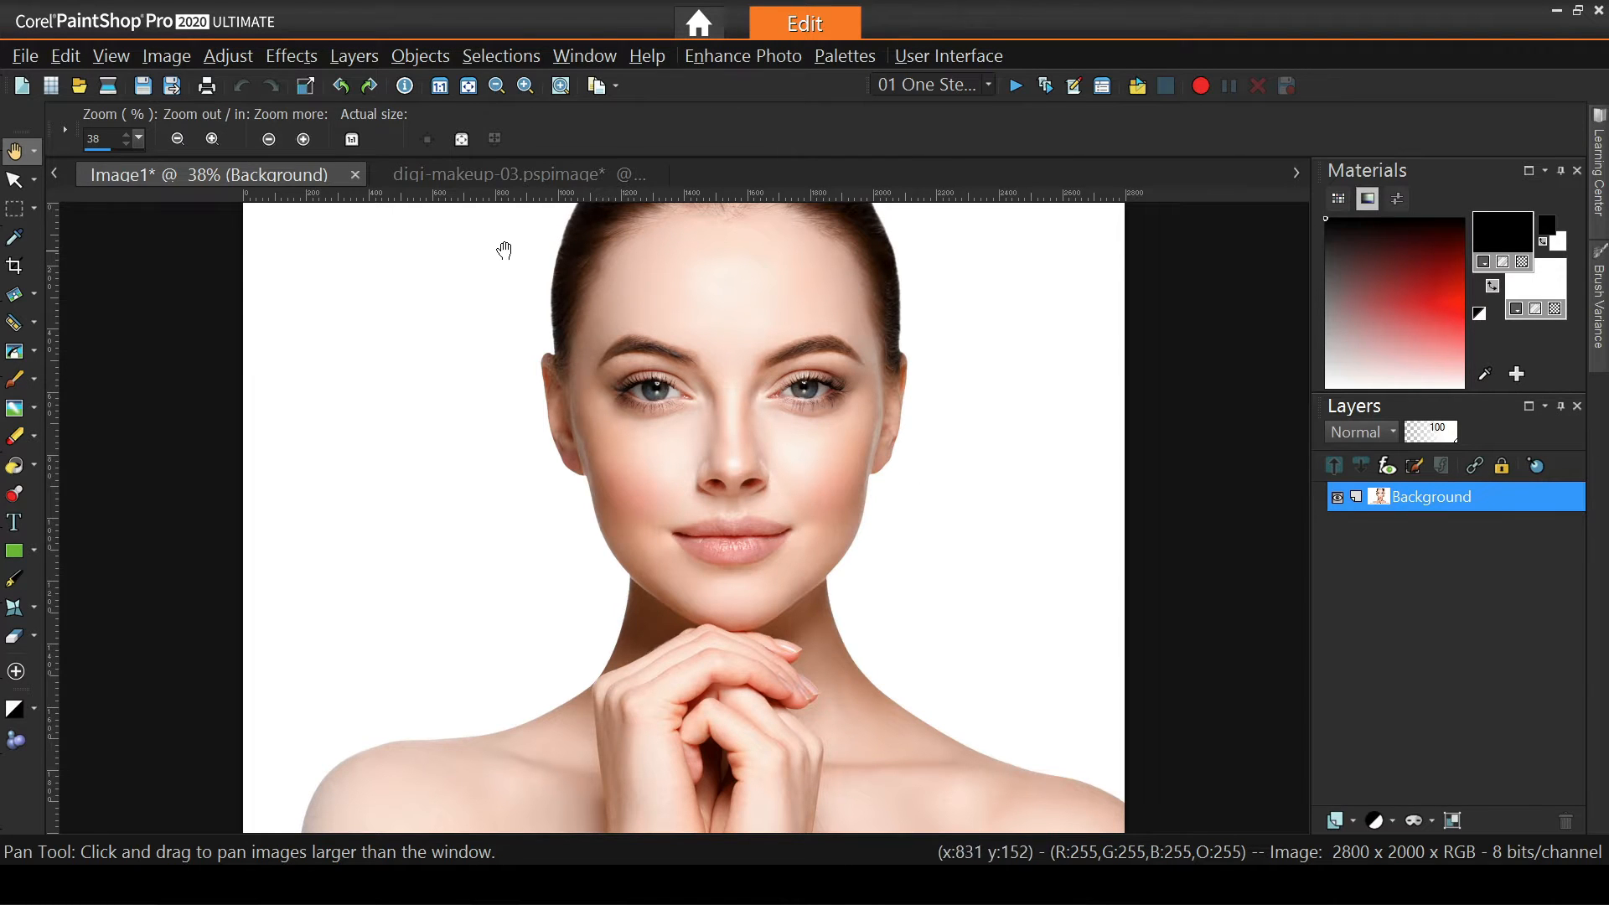
Compare the original portrait with the finished digi-makeup-03 image, and examine the original's eyes, brows and lips up close
{"action": "left_click", "coordinate": [436, 174]}
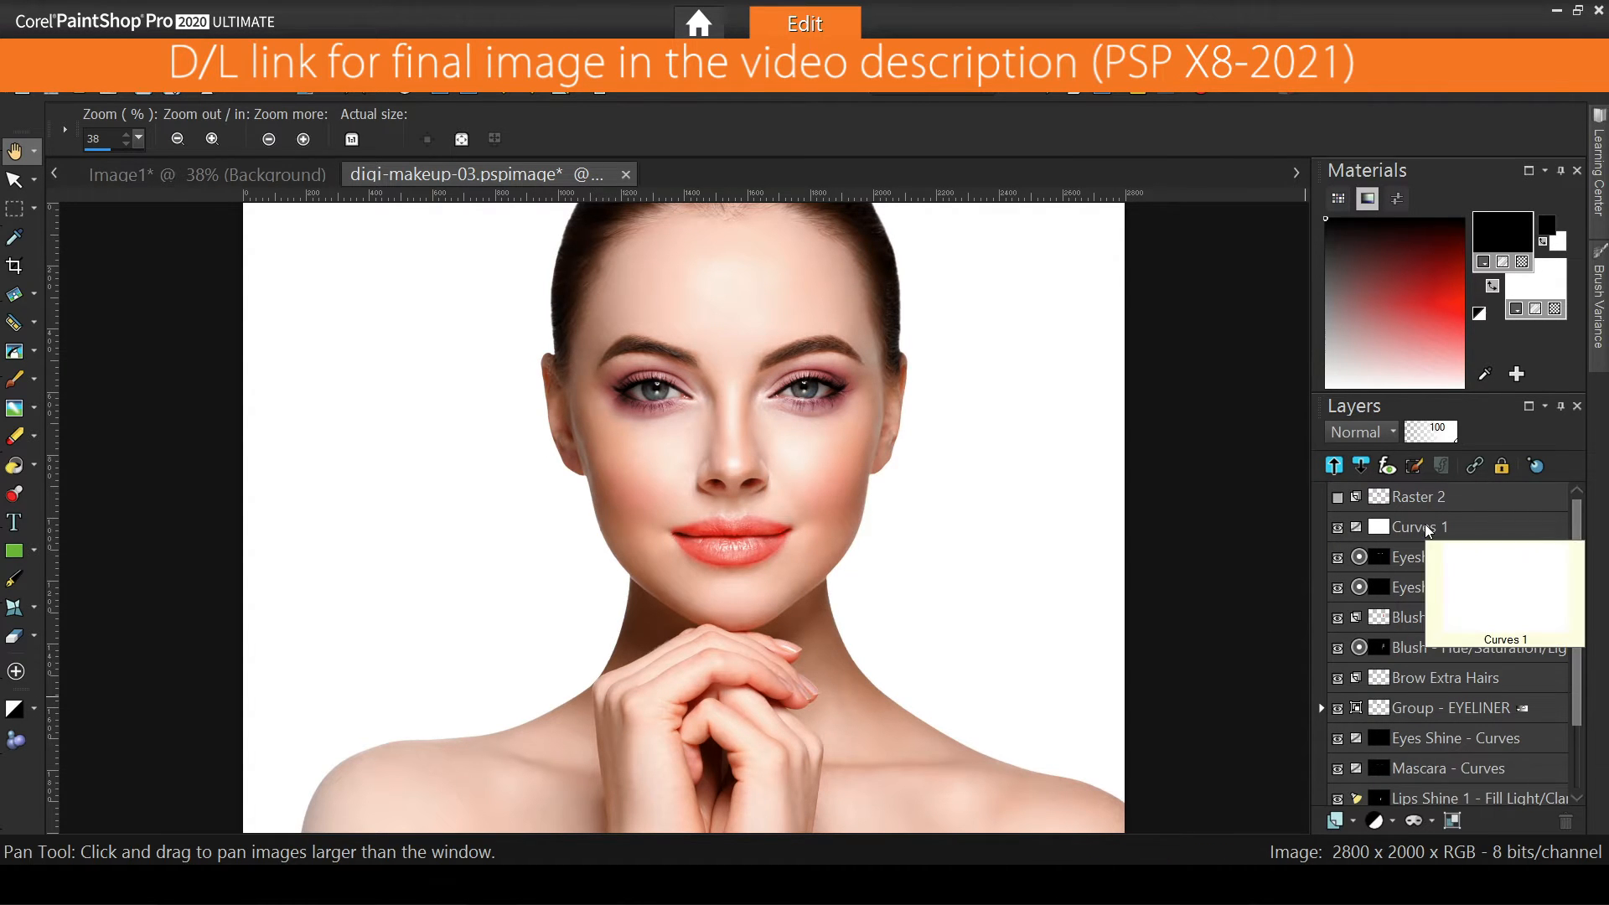
{"action": "left_click", "coordinate": [236, 172]}
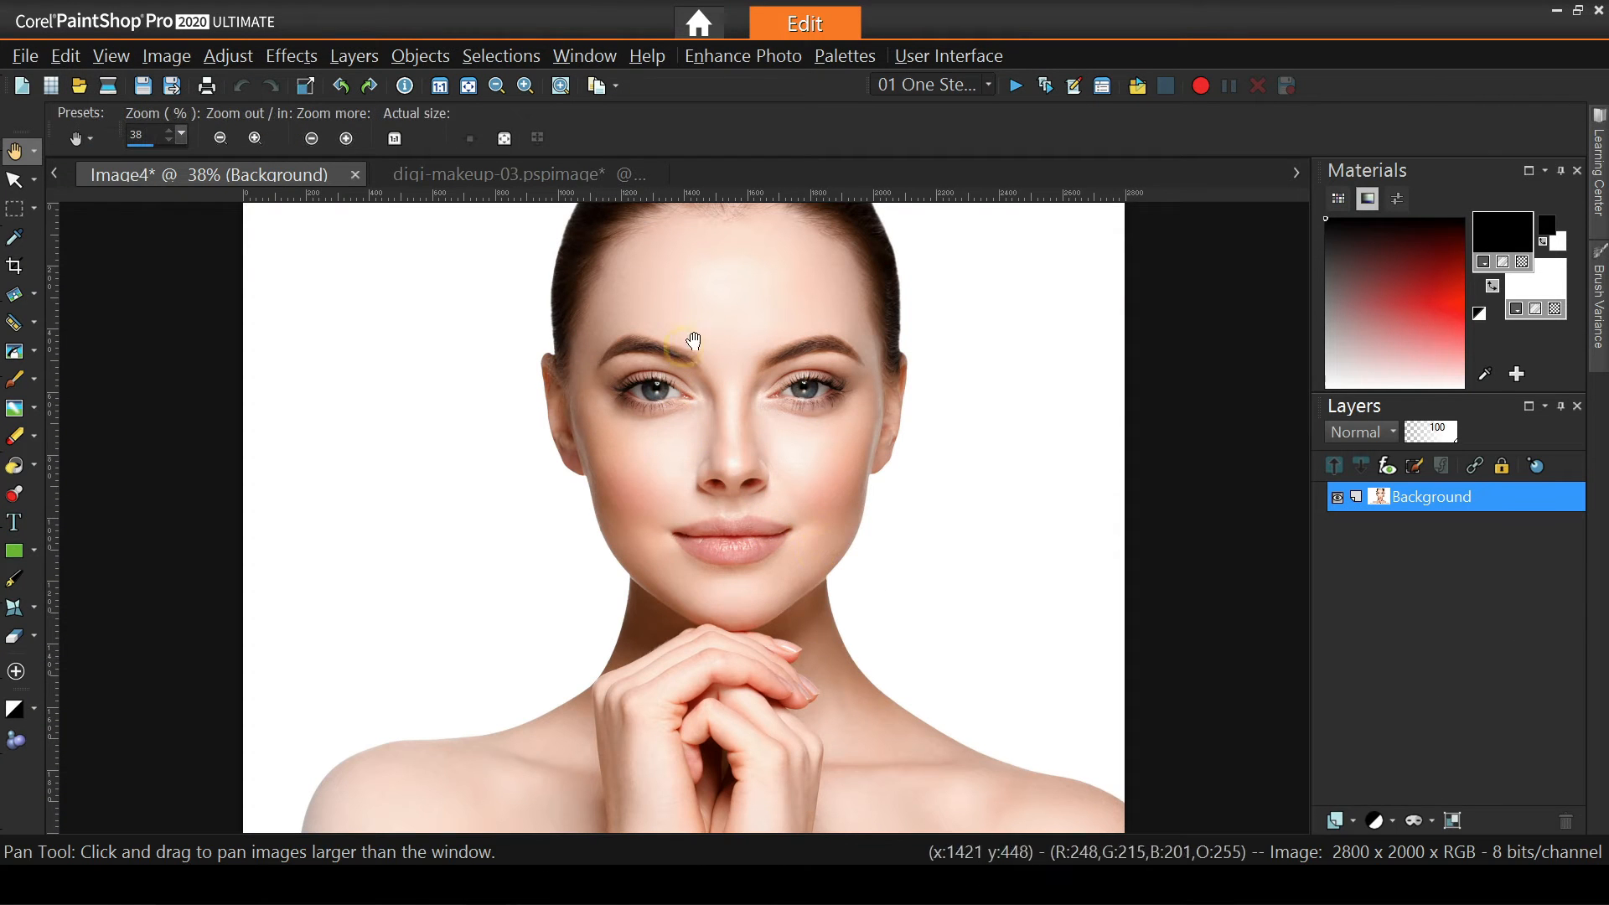
{"action": "left_click", "coordinate": [644, 279]}
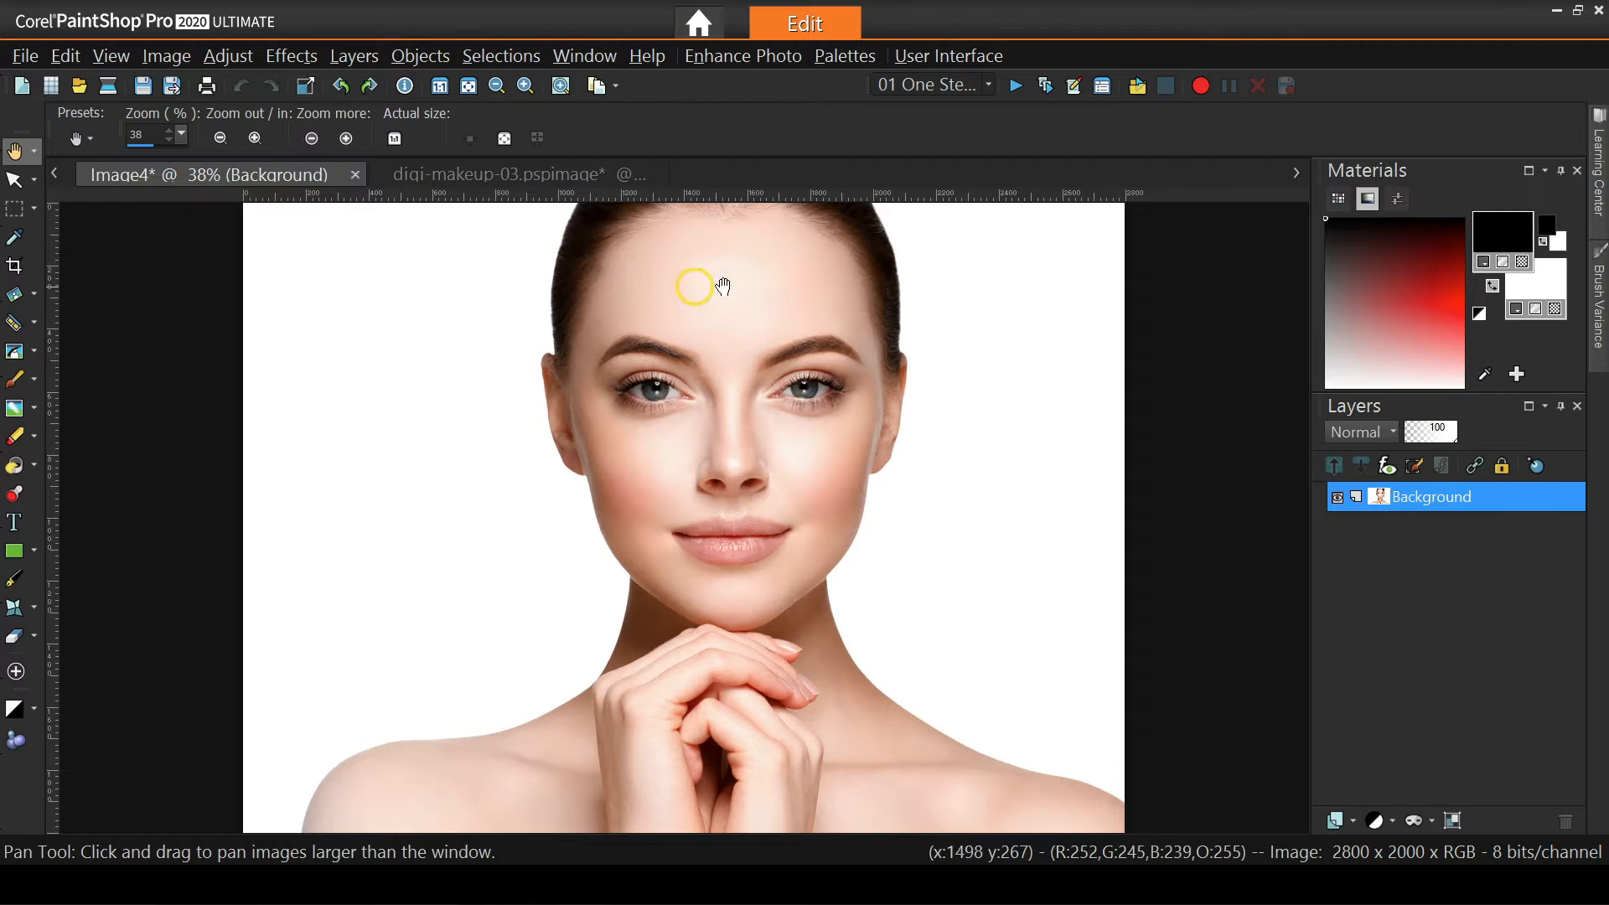
{"action": "scroll", "coordinate": [753, 321], "scroll_direction": "up", "scroll_amount": 1}
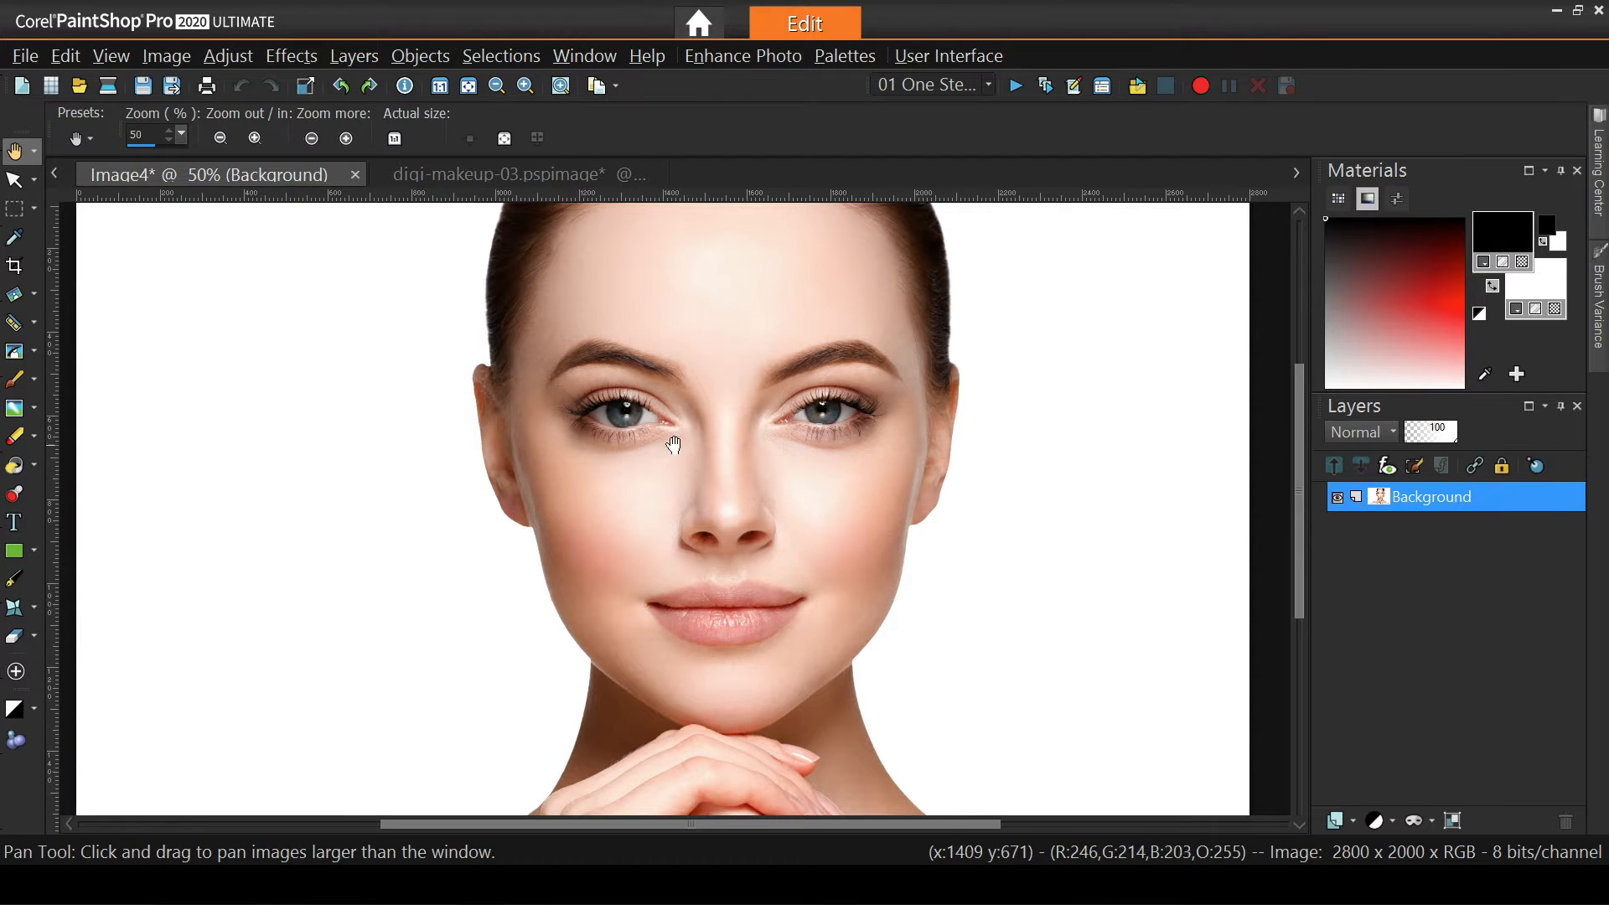
{"action": "scroll", "coordinate": [727, 417], "scroll_direction": "up", "scroll_amount": 2}
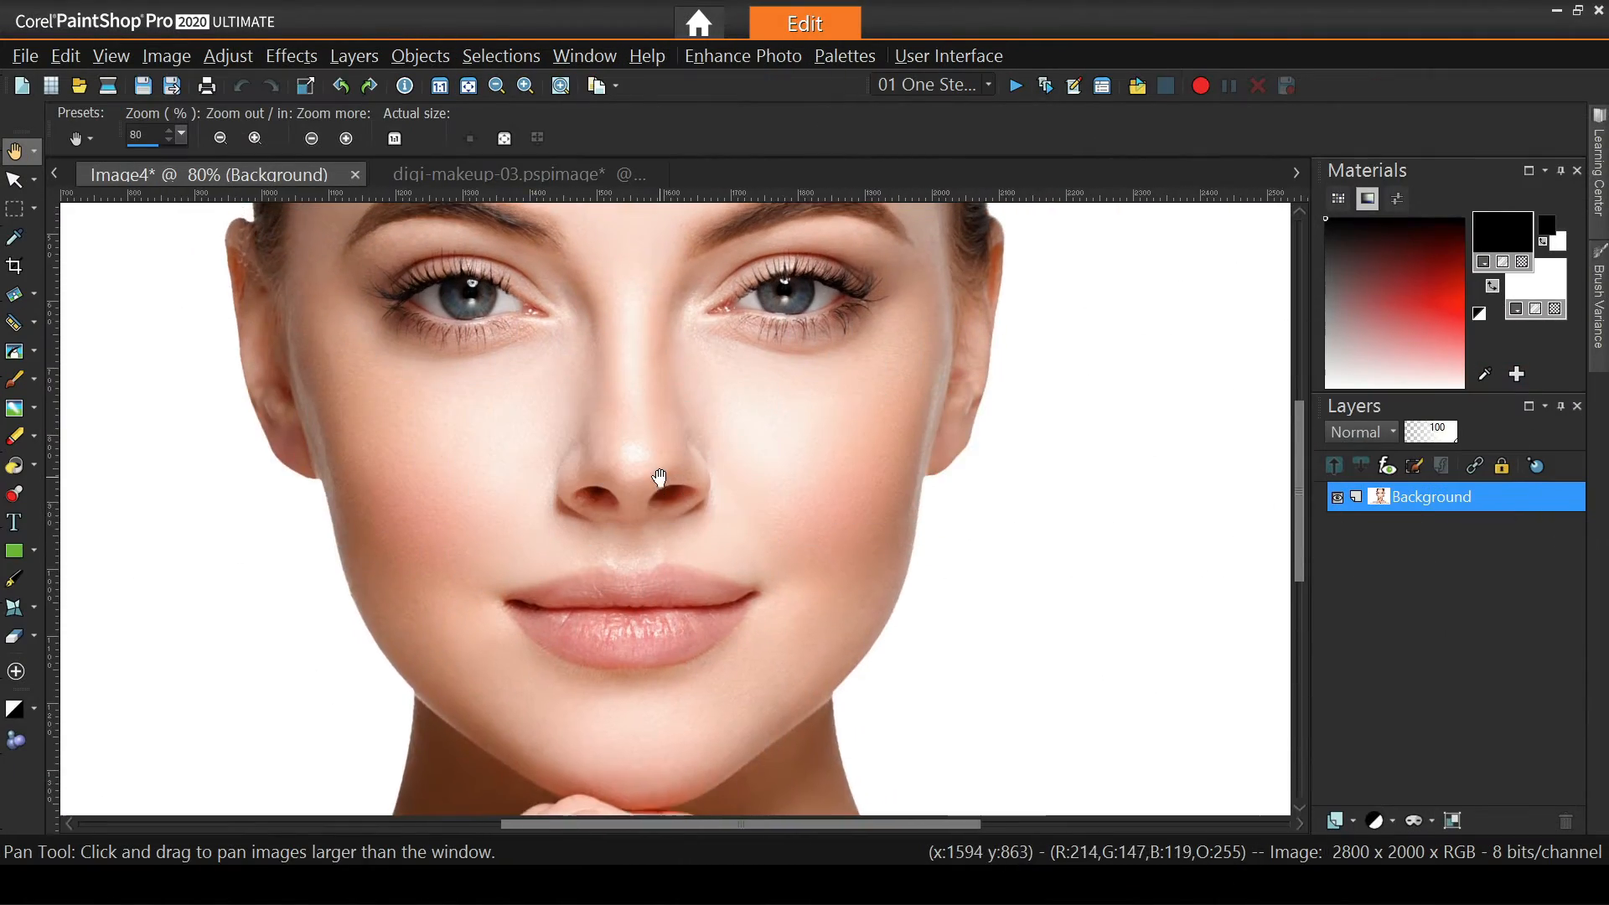
{"action": "left_click_drag", "start_coordinate": [654, 459], "coordinate": [751, 595]}
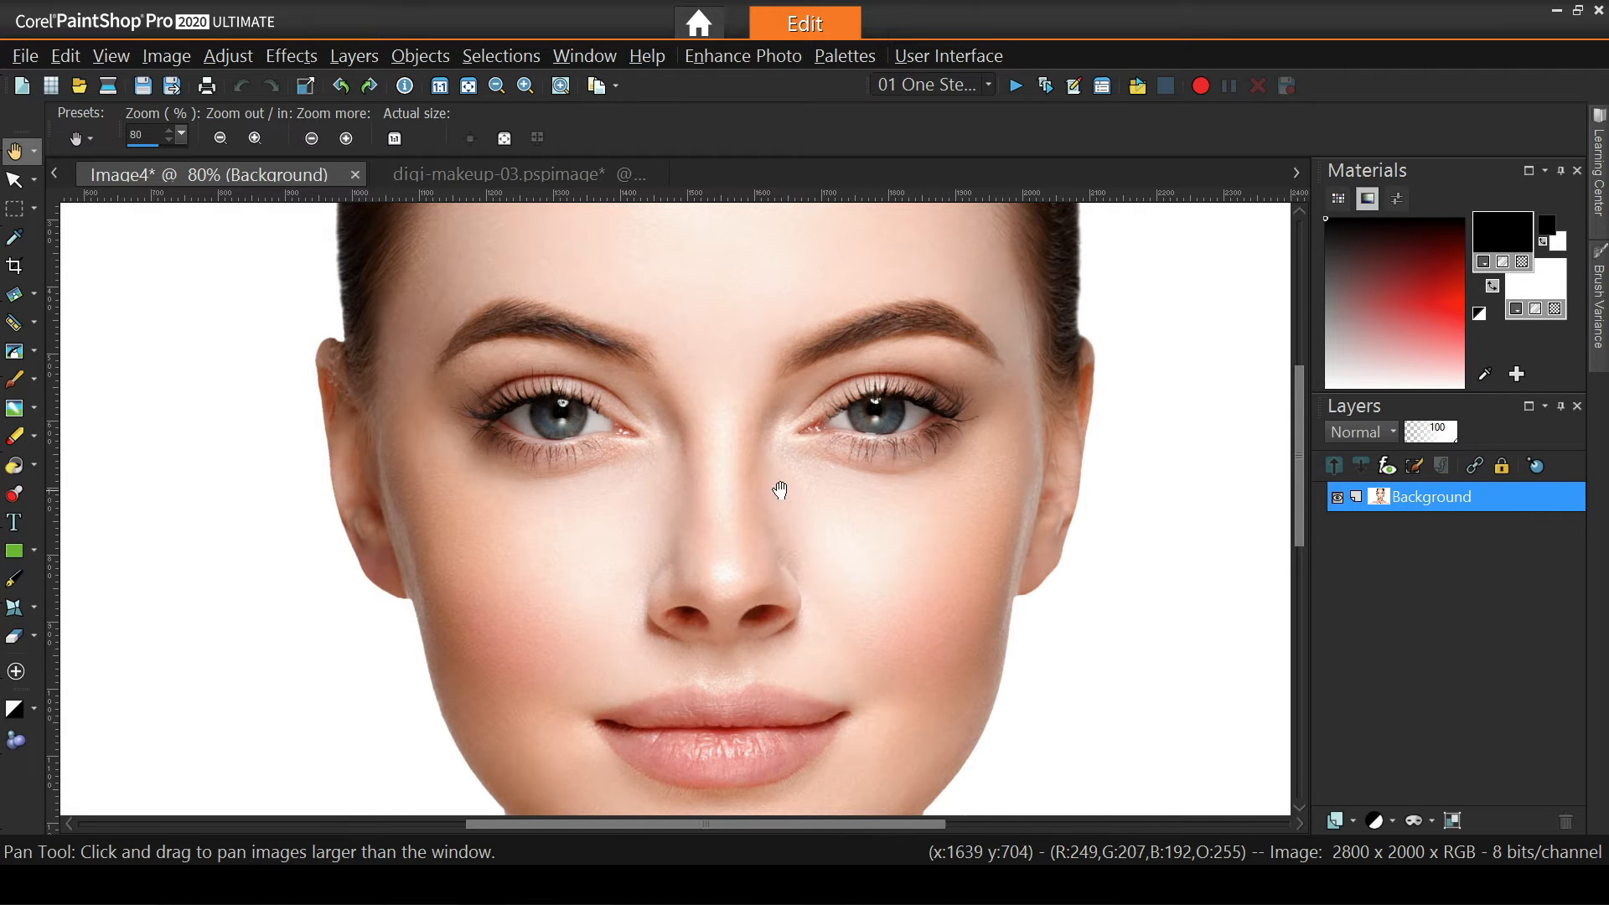
{"action": "scroll", "coordinate": [761, 488], "scroll_direction": "down", "scroll_amount": 2}
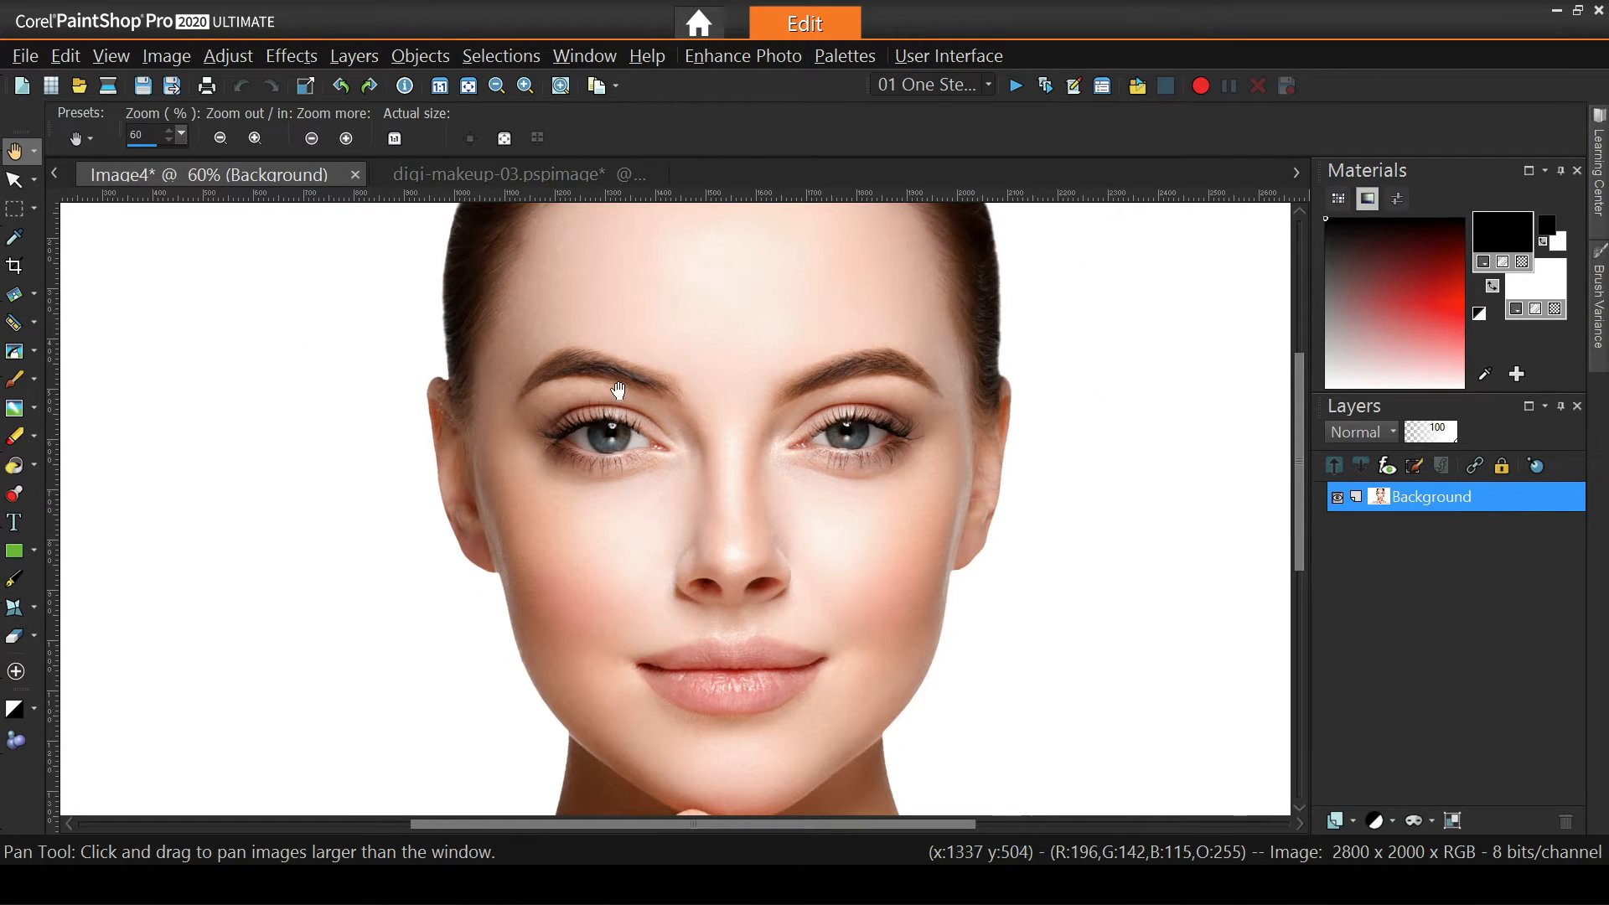
{"action": "scroll", "coordinate": [672, 442], "scroll_direction": "down", "scroll_amount": 1}
{"action": "left_click_drag", "start_coordinate": [711, 525], "coordinate": [781, 493]}
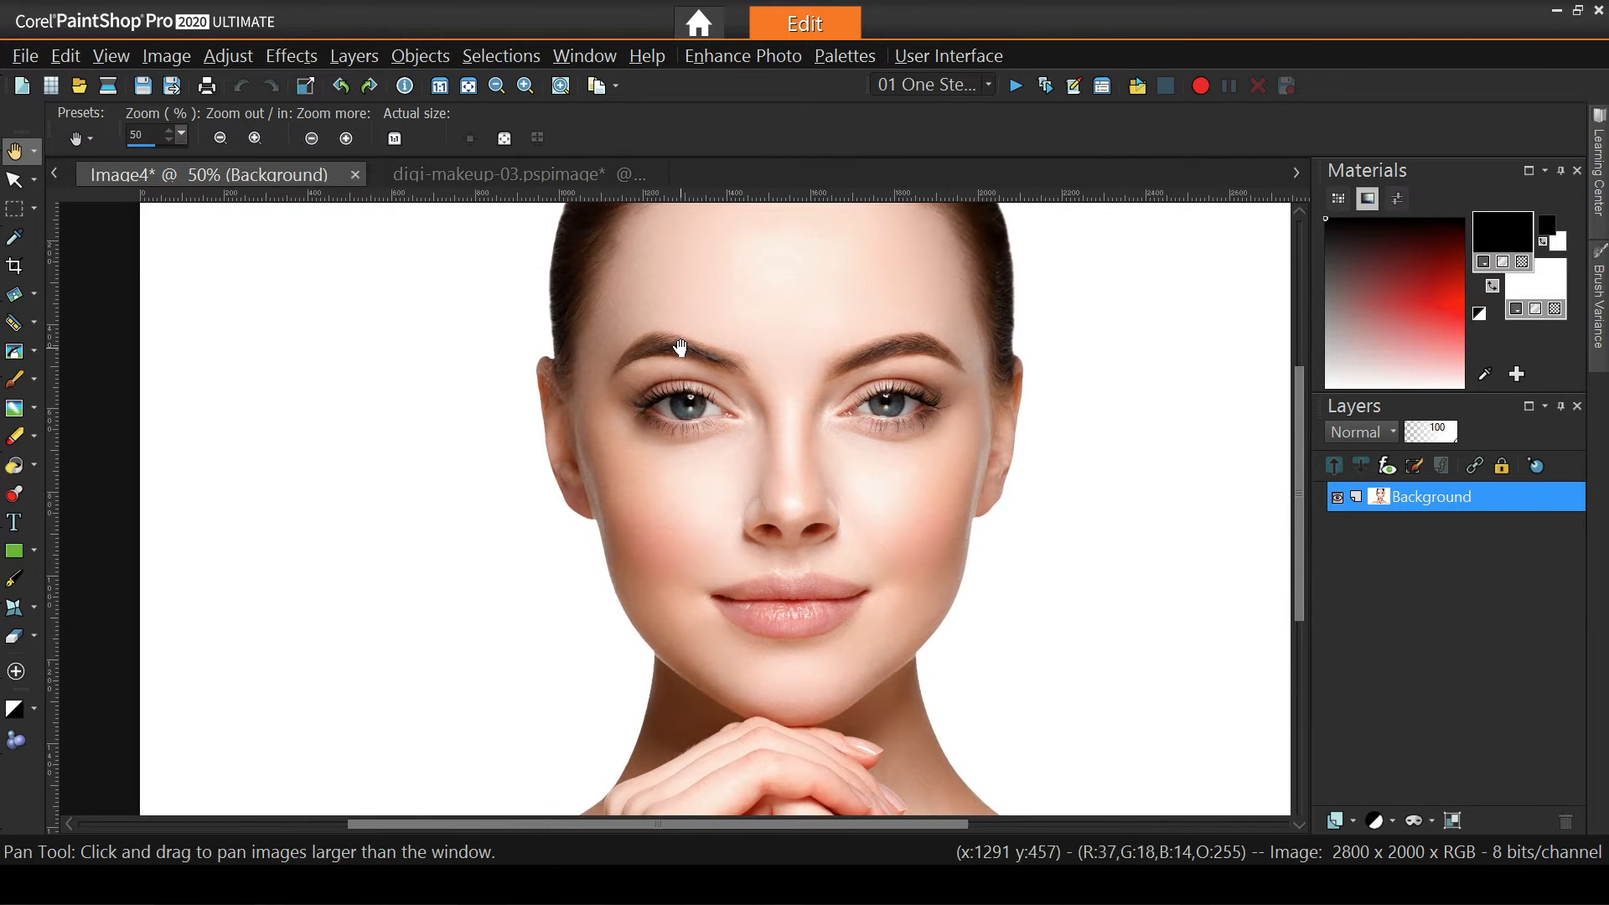
{"action": "scroll", "coordinate": [680, 347], "scroll_direction": "up", "scroll_amount": 4}
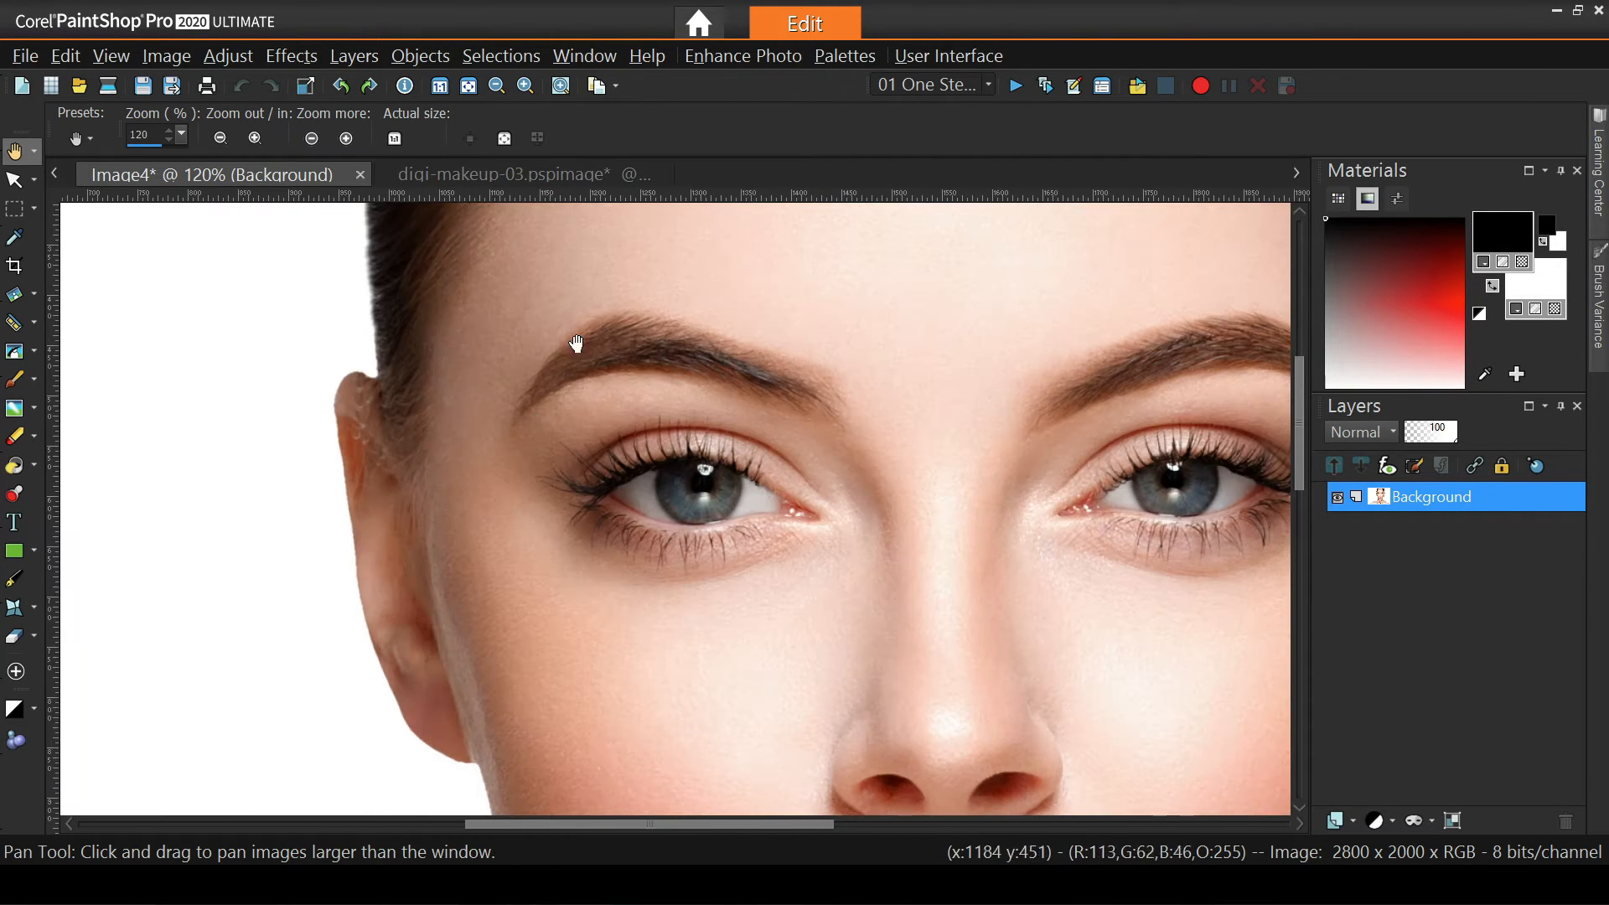
{"action": "left_click_drag", "start_coordinate": [995, 388], "coordinate": [912, 393]}
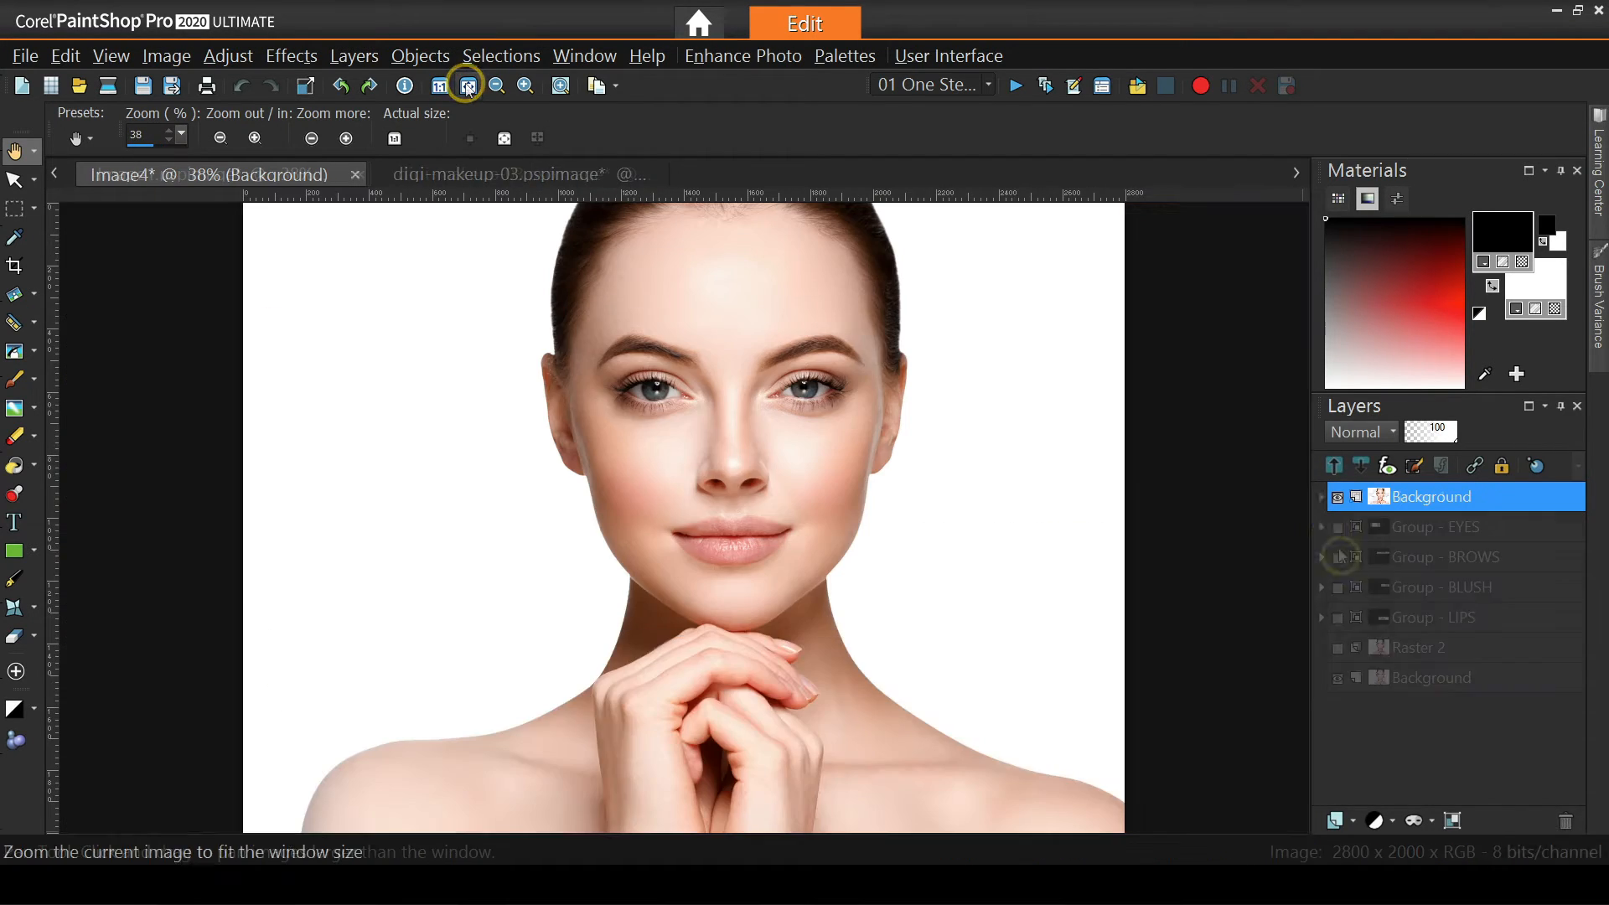
Show the makeup label overlay and preview the EYES, BROWS, BLUSH and LIPS groups one at a time, hiding each again
{"action": "left_click", "coordinate": [1338, 498]}
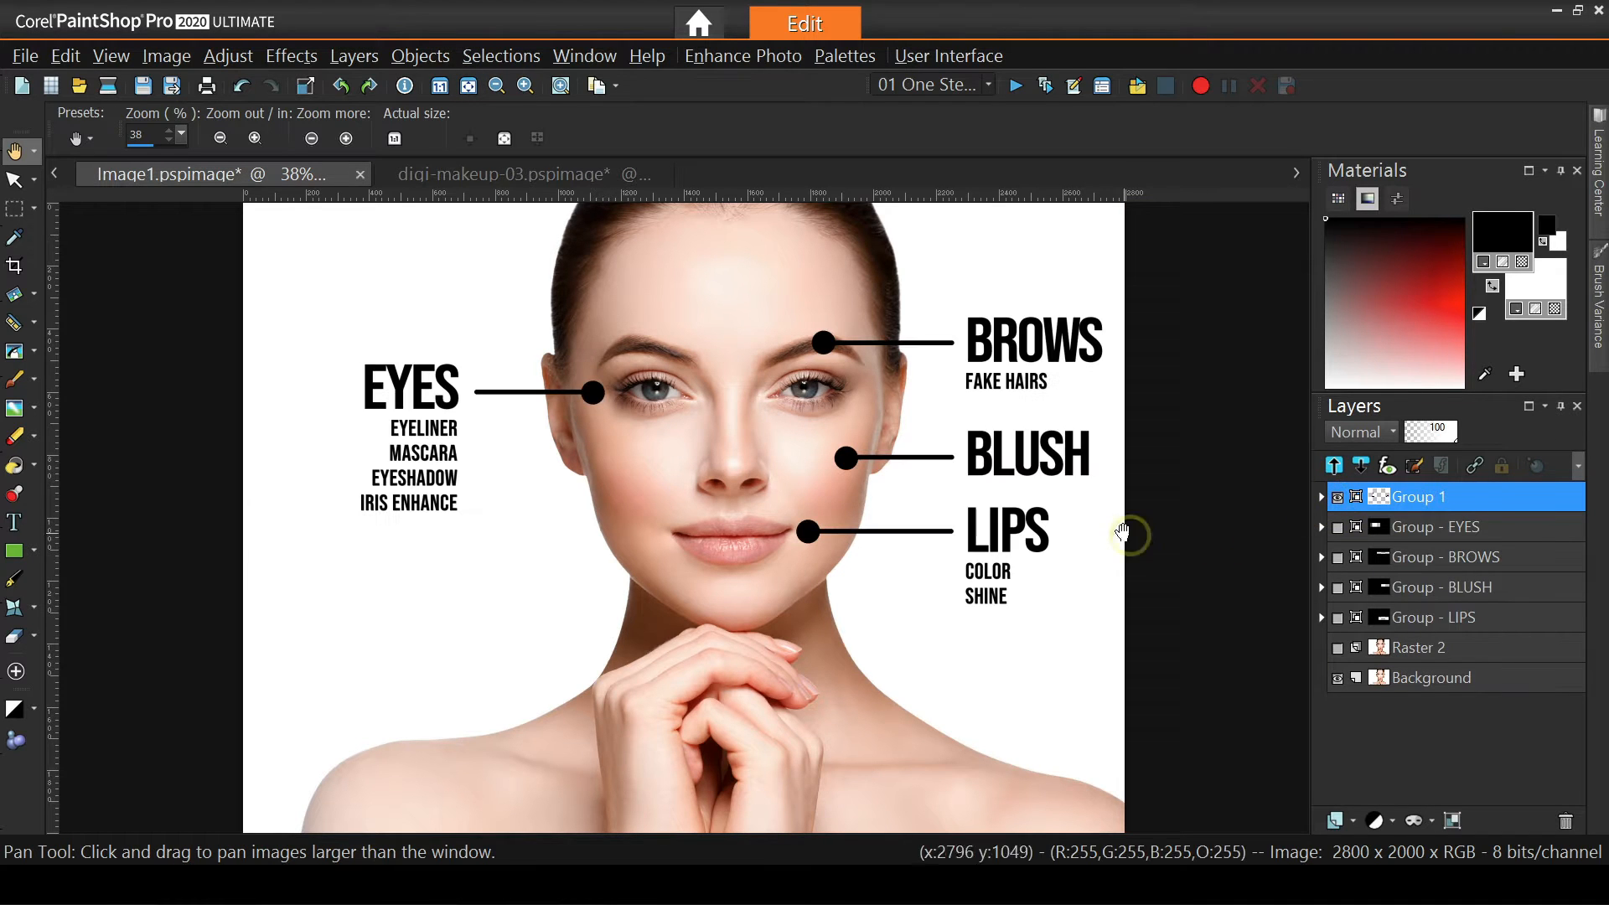
{"action": "left_click", "coordinate": [1337, 529]}
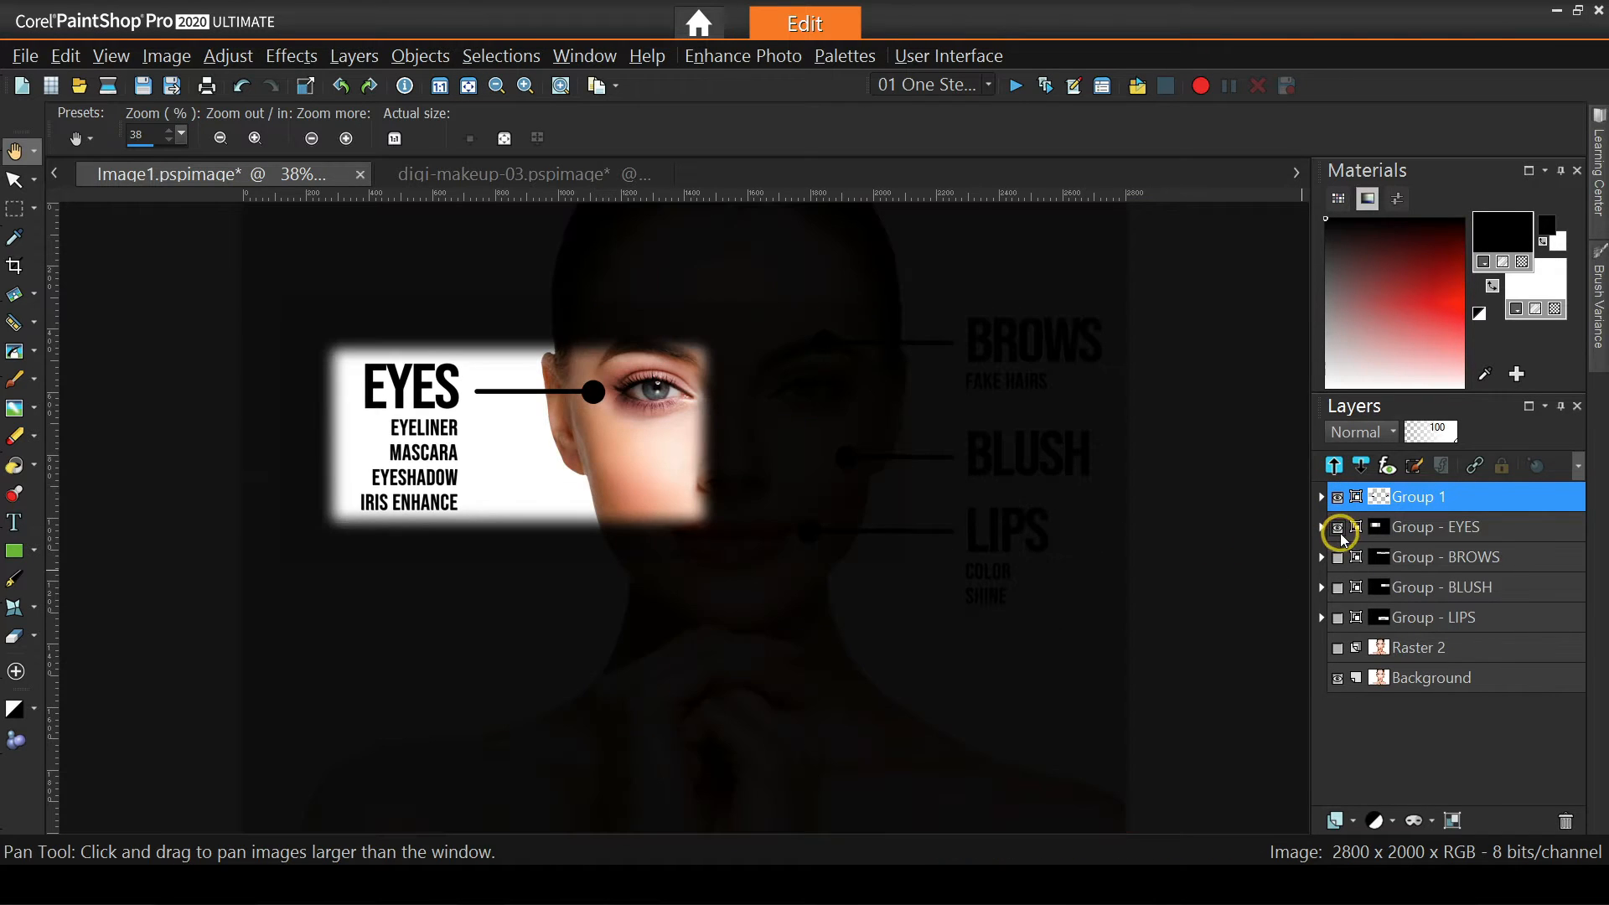
{"action": "left_click", "coordinate": [1339, 529]}
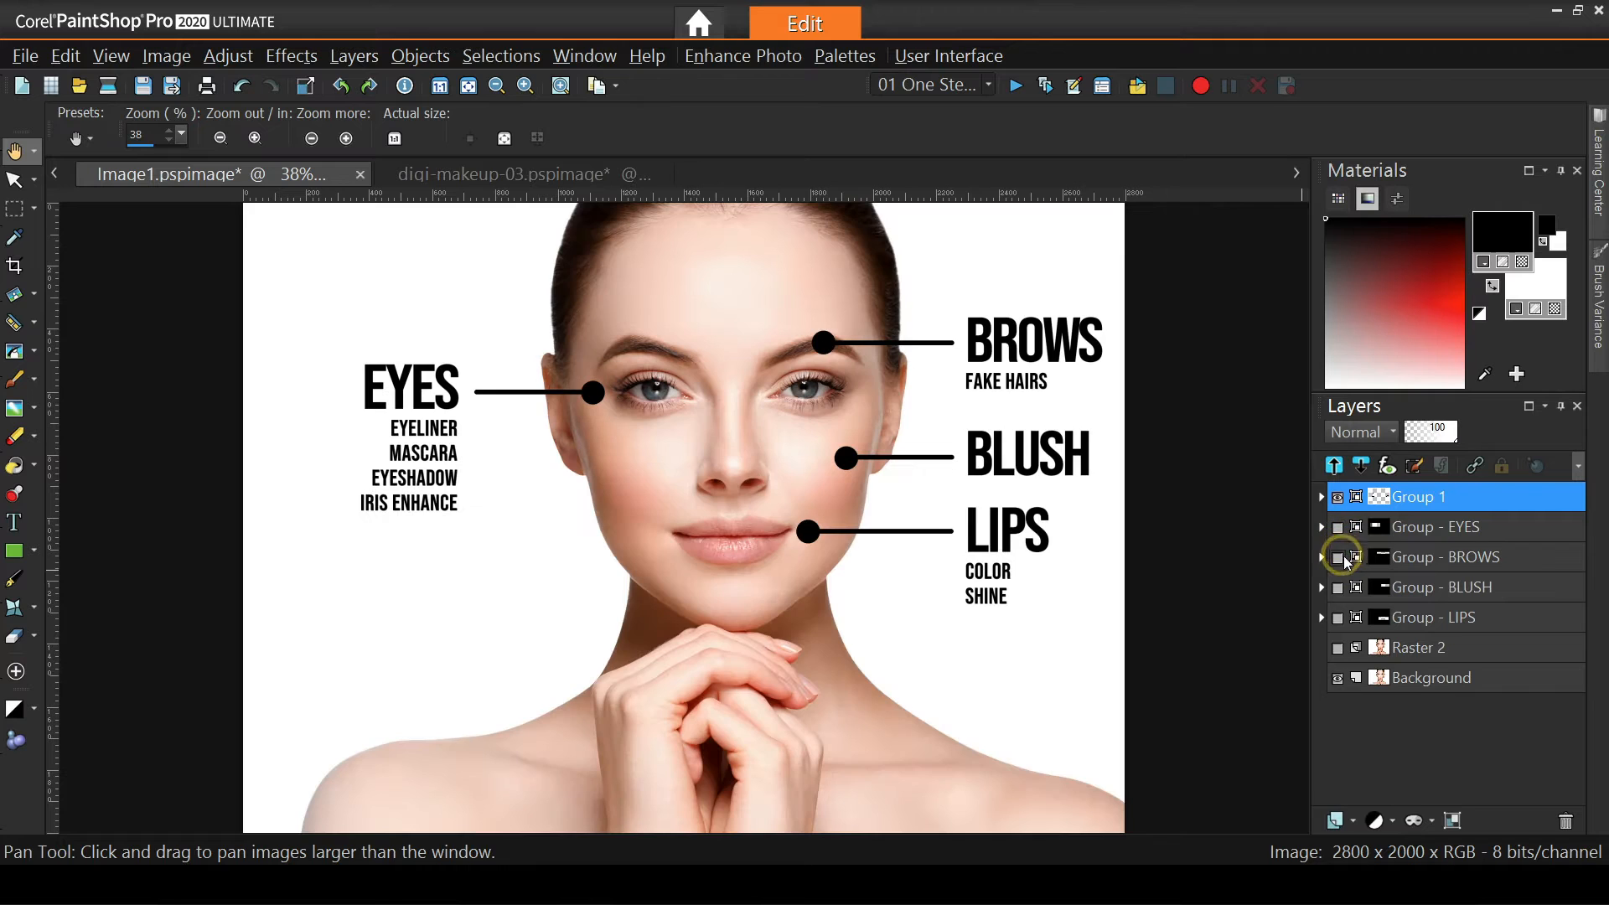
{"action": "left_click", "coordinate": [1338, 558]}
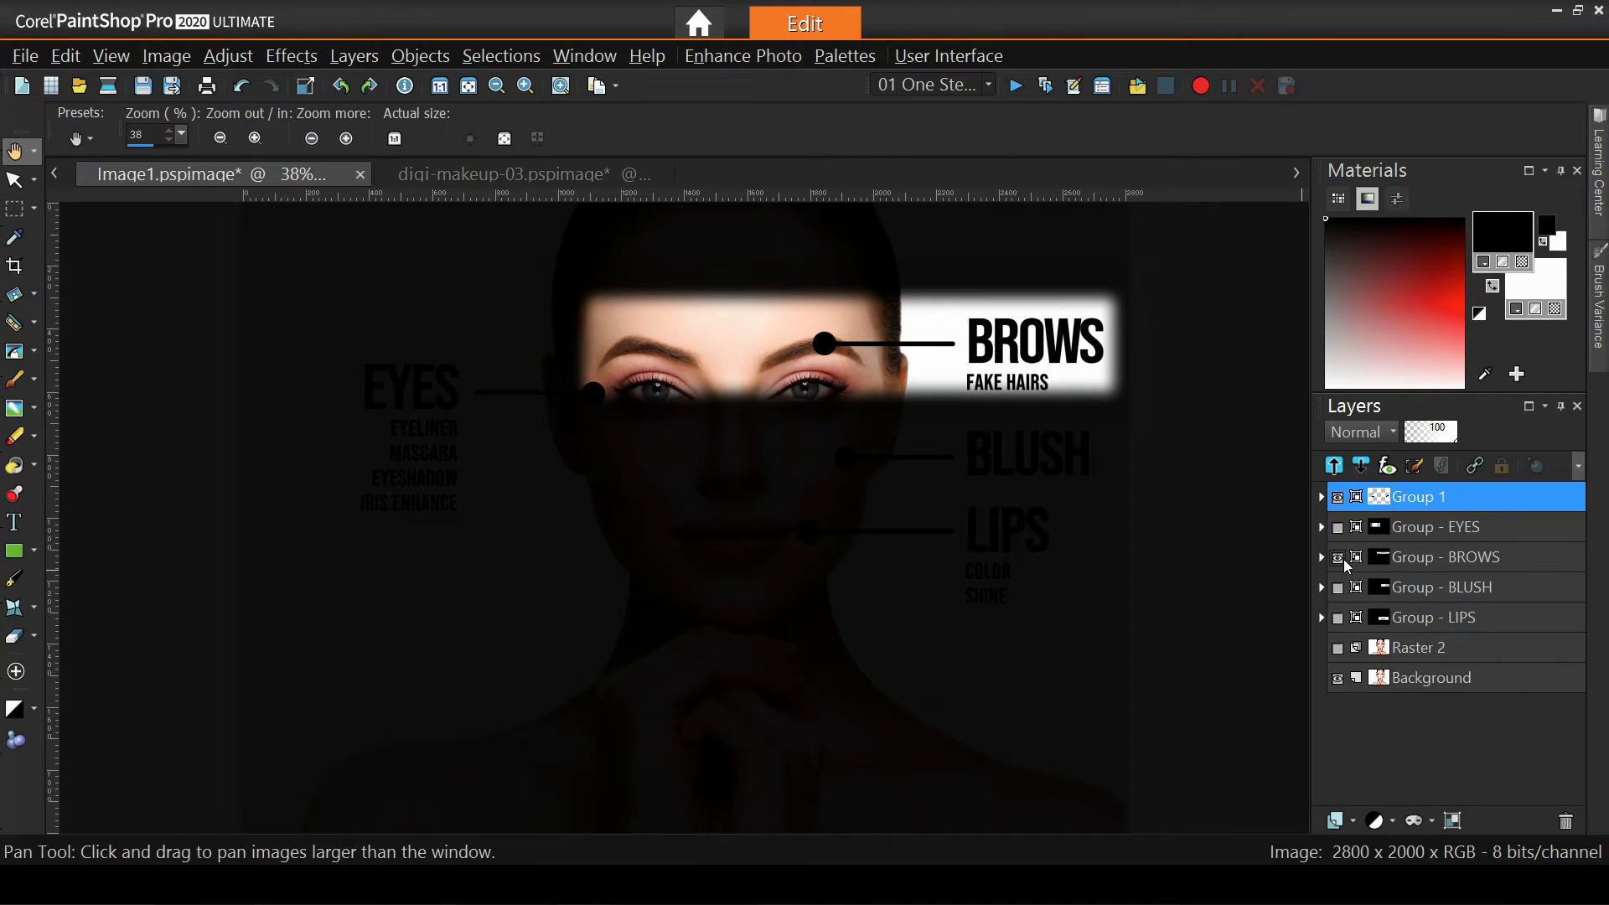
{"action": "left_click", "coordinate": [1339, 558]}
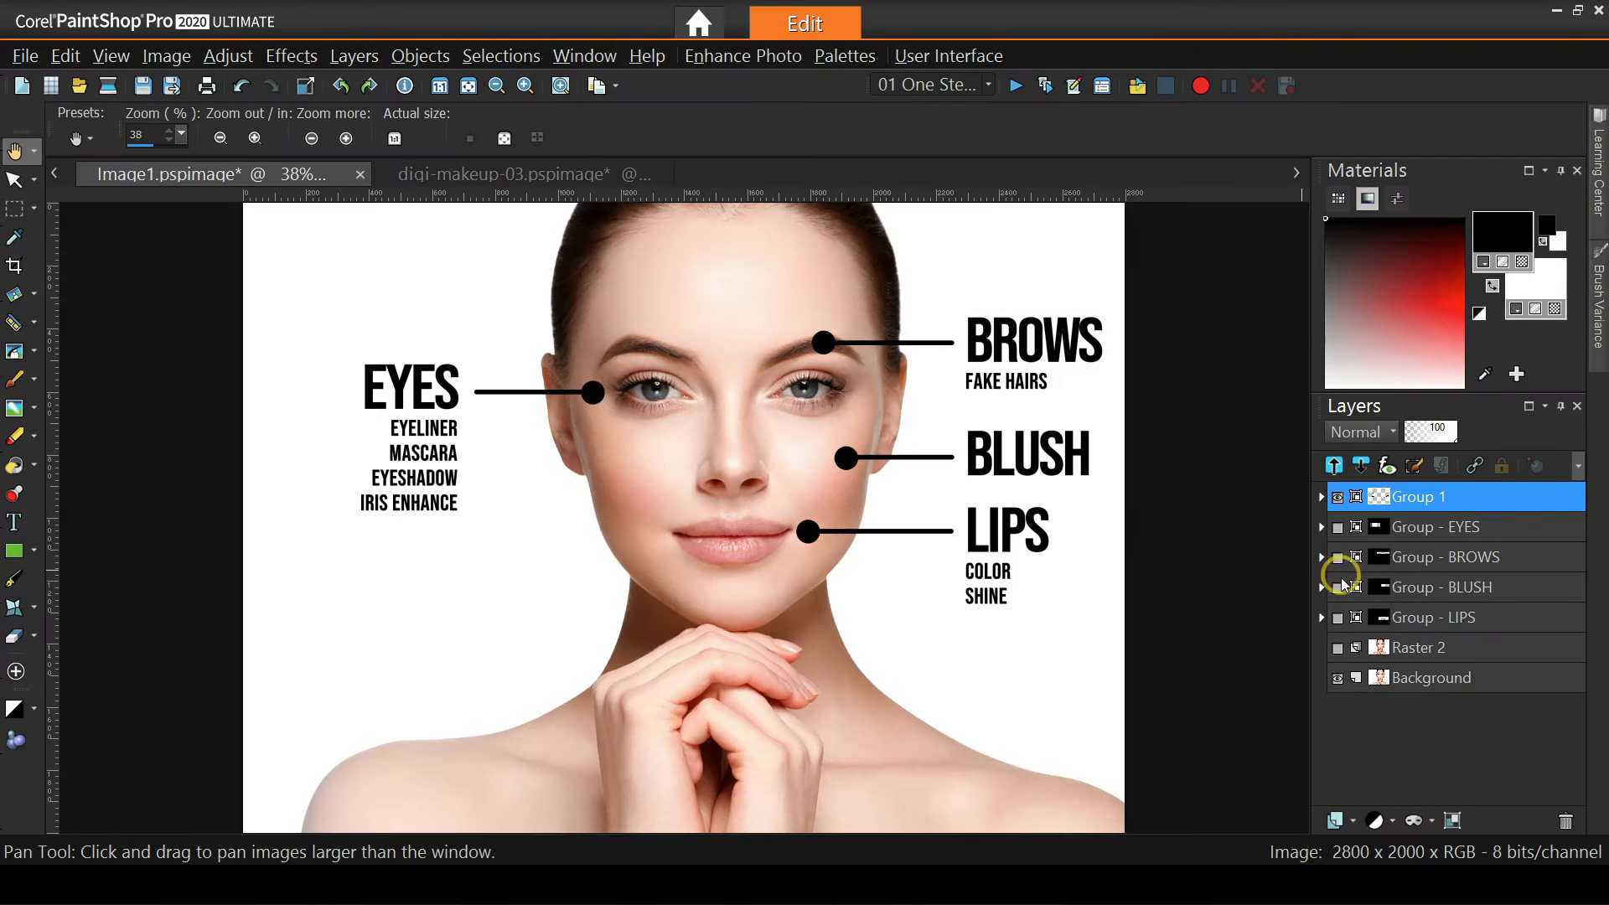
{"action": "left_click", "coordinate": [1339, 588]}
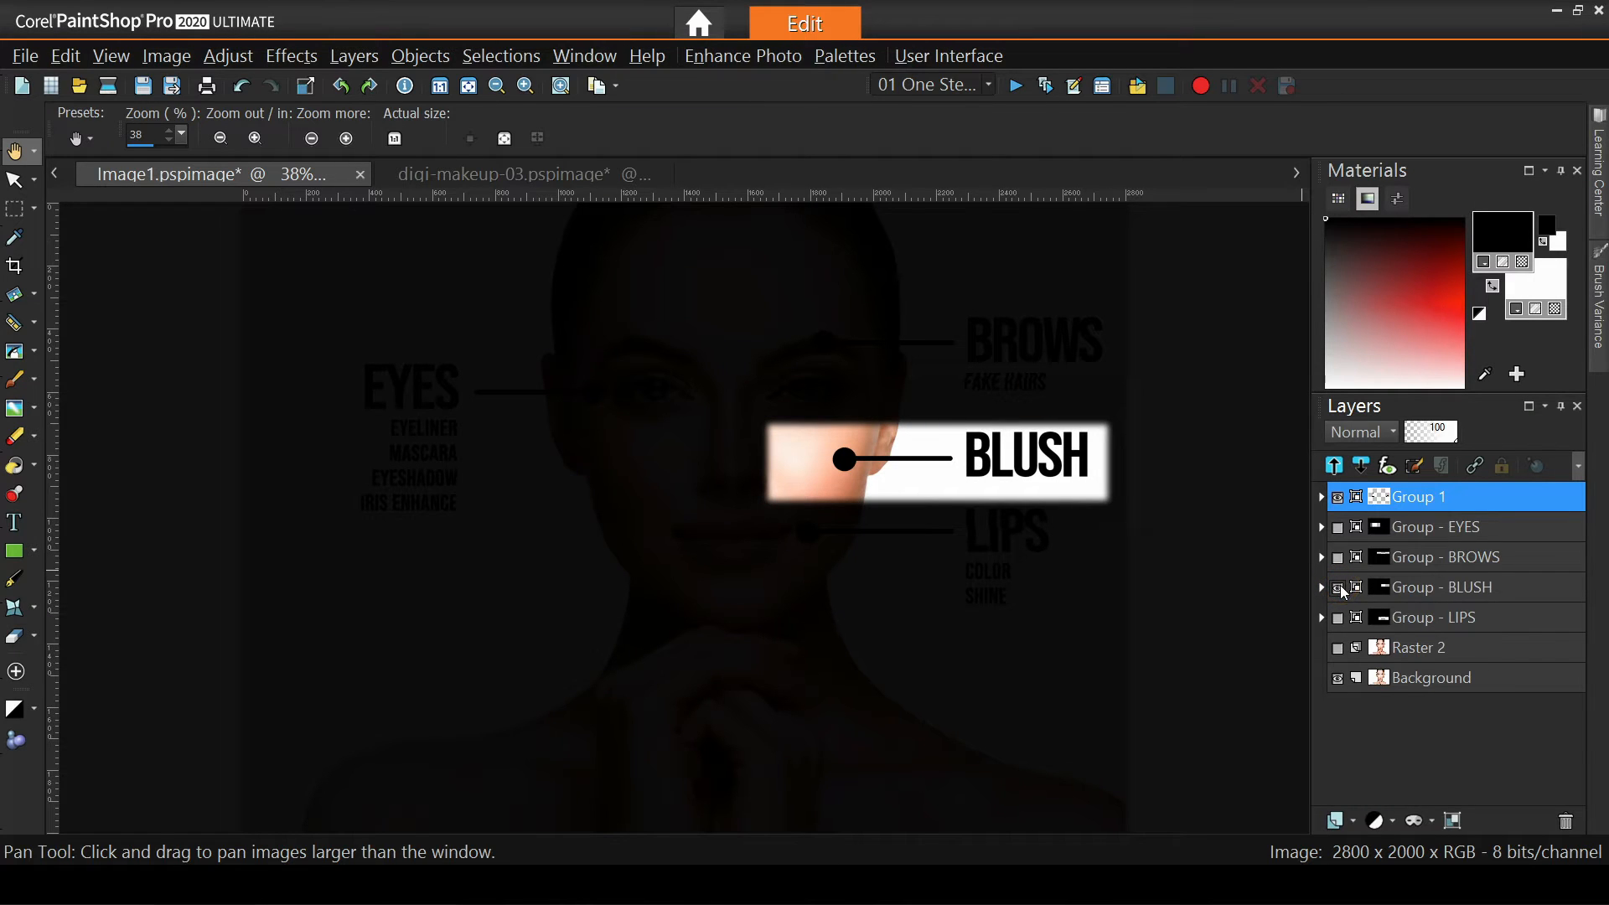
{"action": "left_click", "coordinate": [1339, 588]}
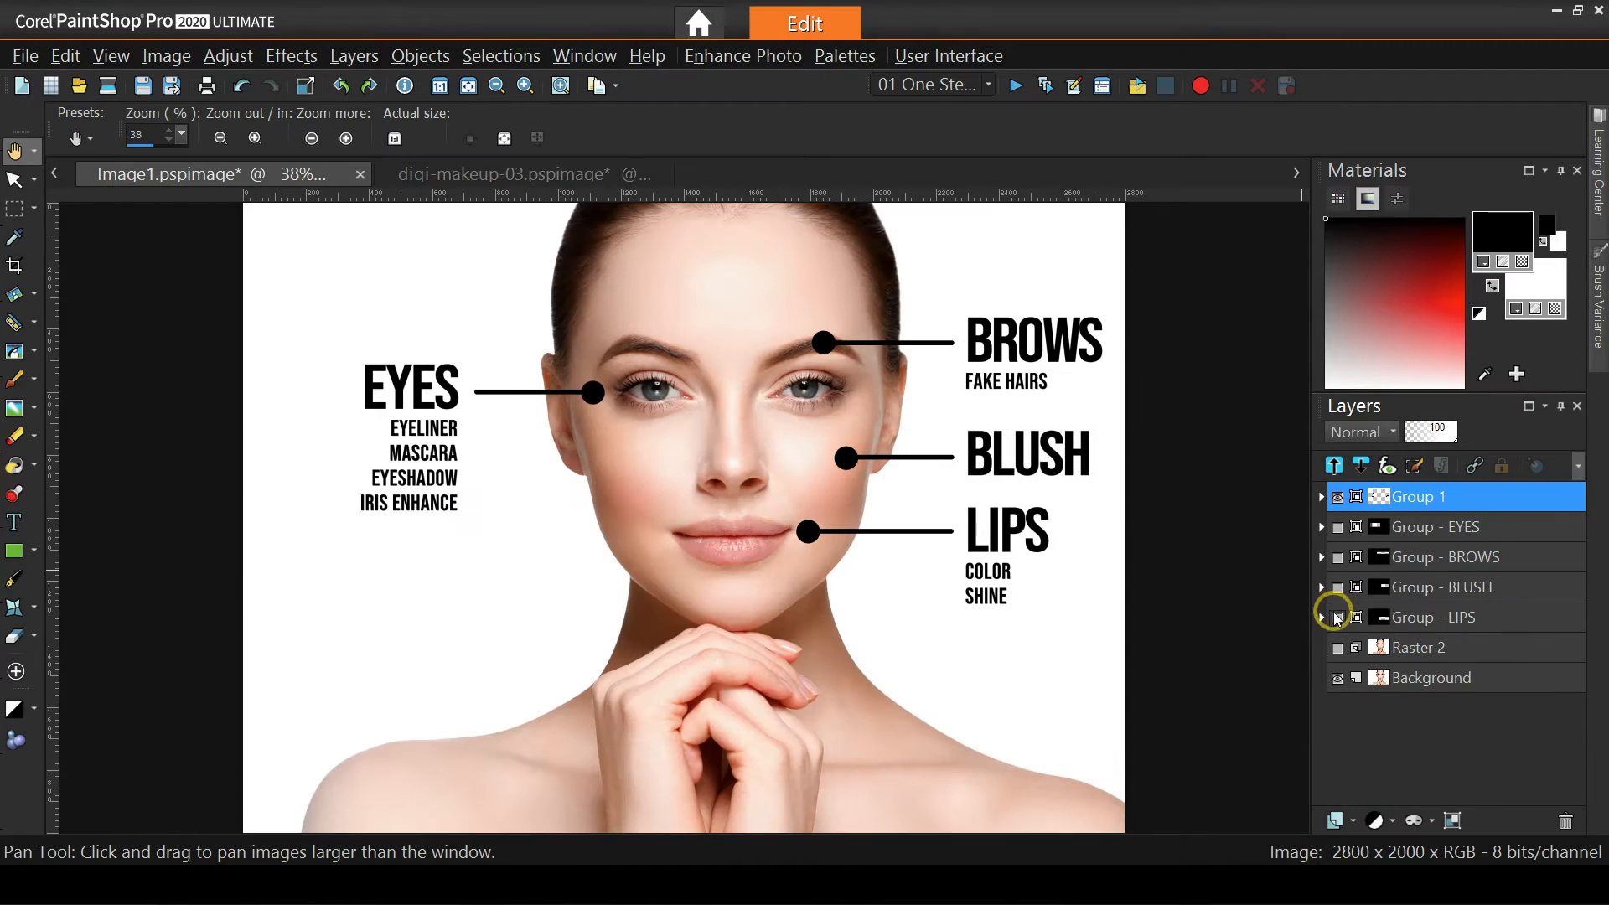
{"action": "left_click", "coordinate": [1339, 618]}
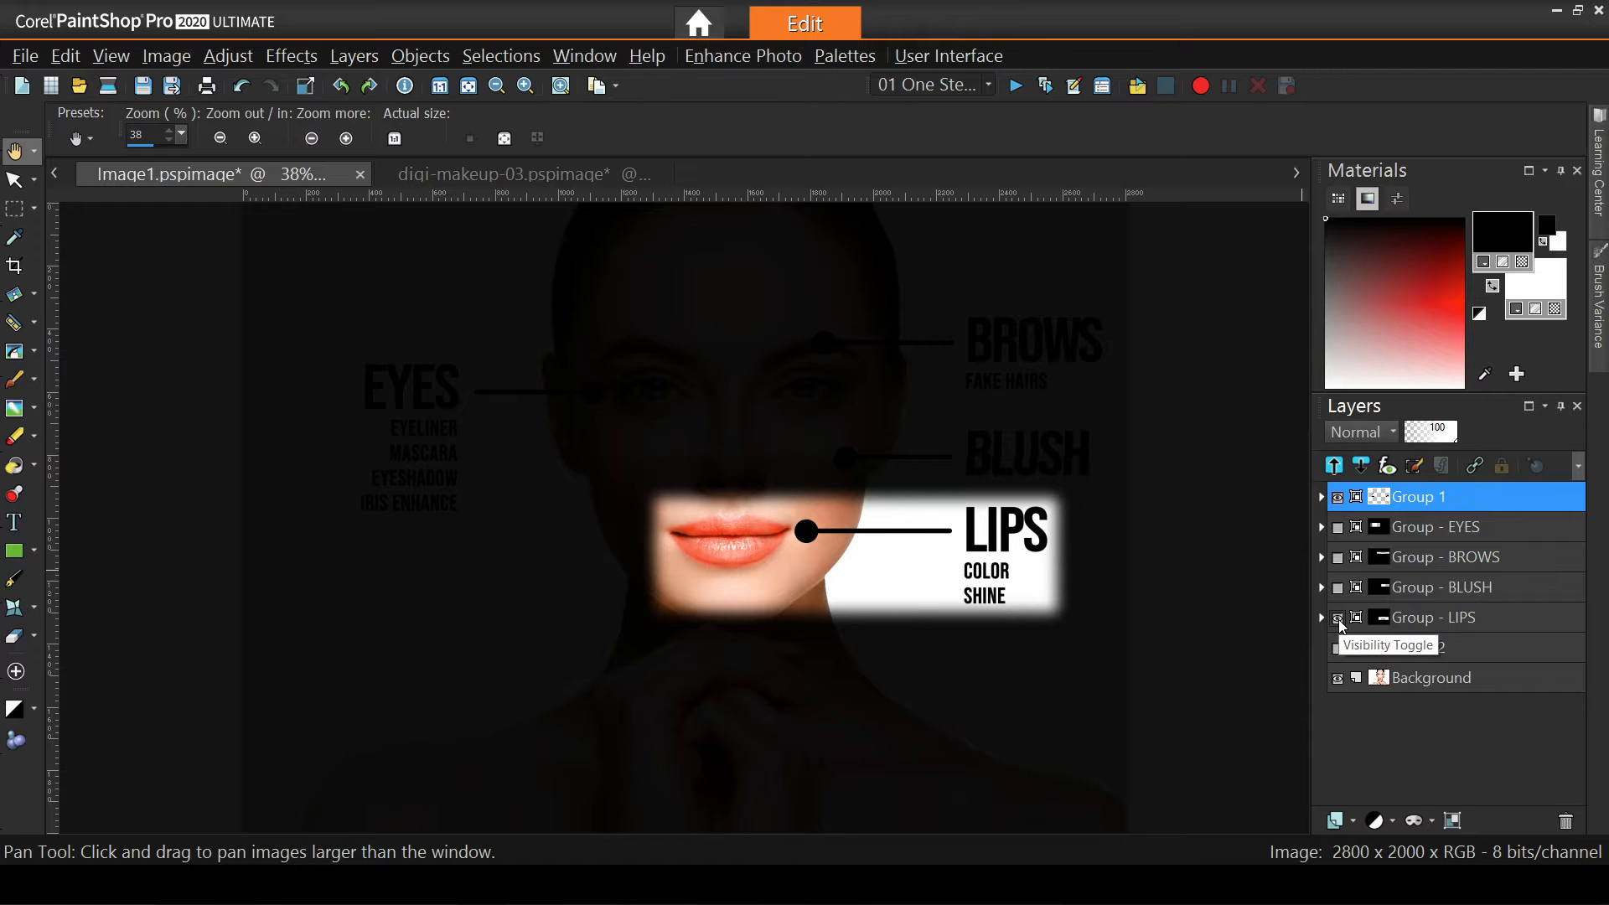
{"action": "left_click", "coordinate": [1339, 619]}
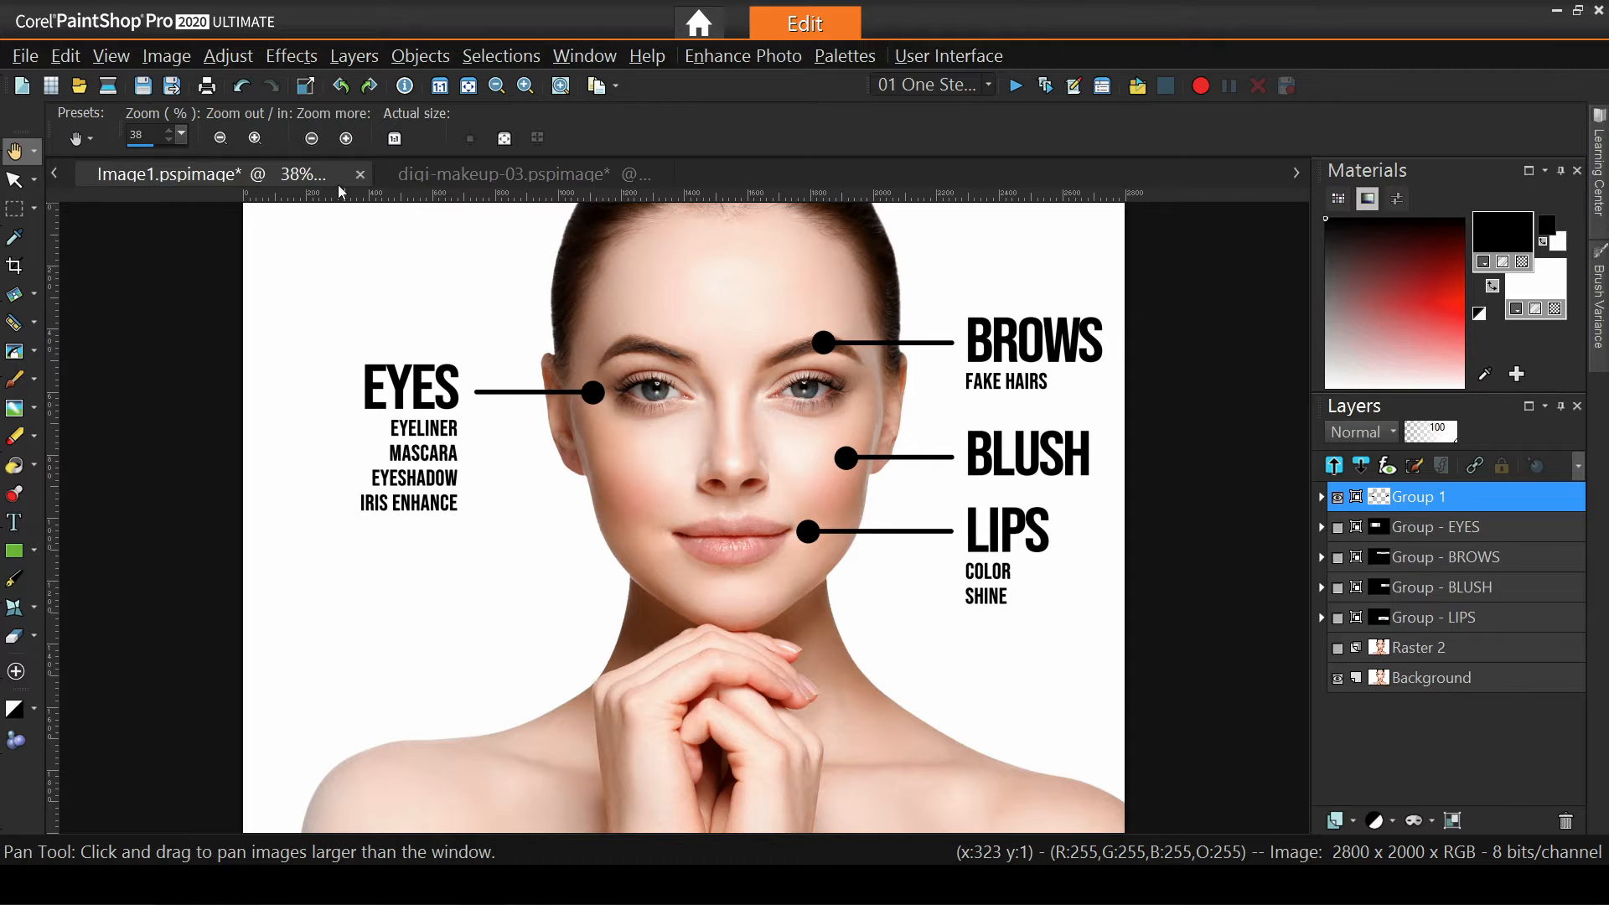
Compare the scratch.pspimage portrait with the finished digi-makeup.pspimage version and return to the scratch image
{"action": "left_click", "coordinate": [473, 183]}
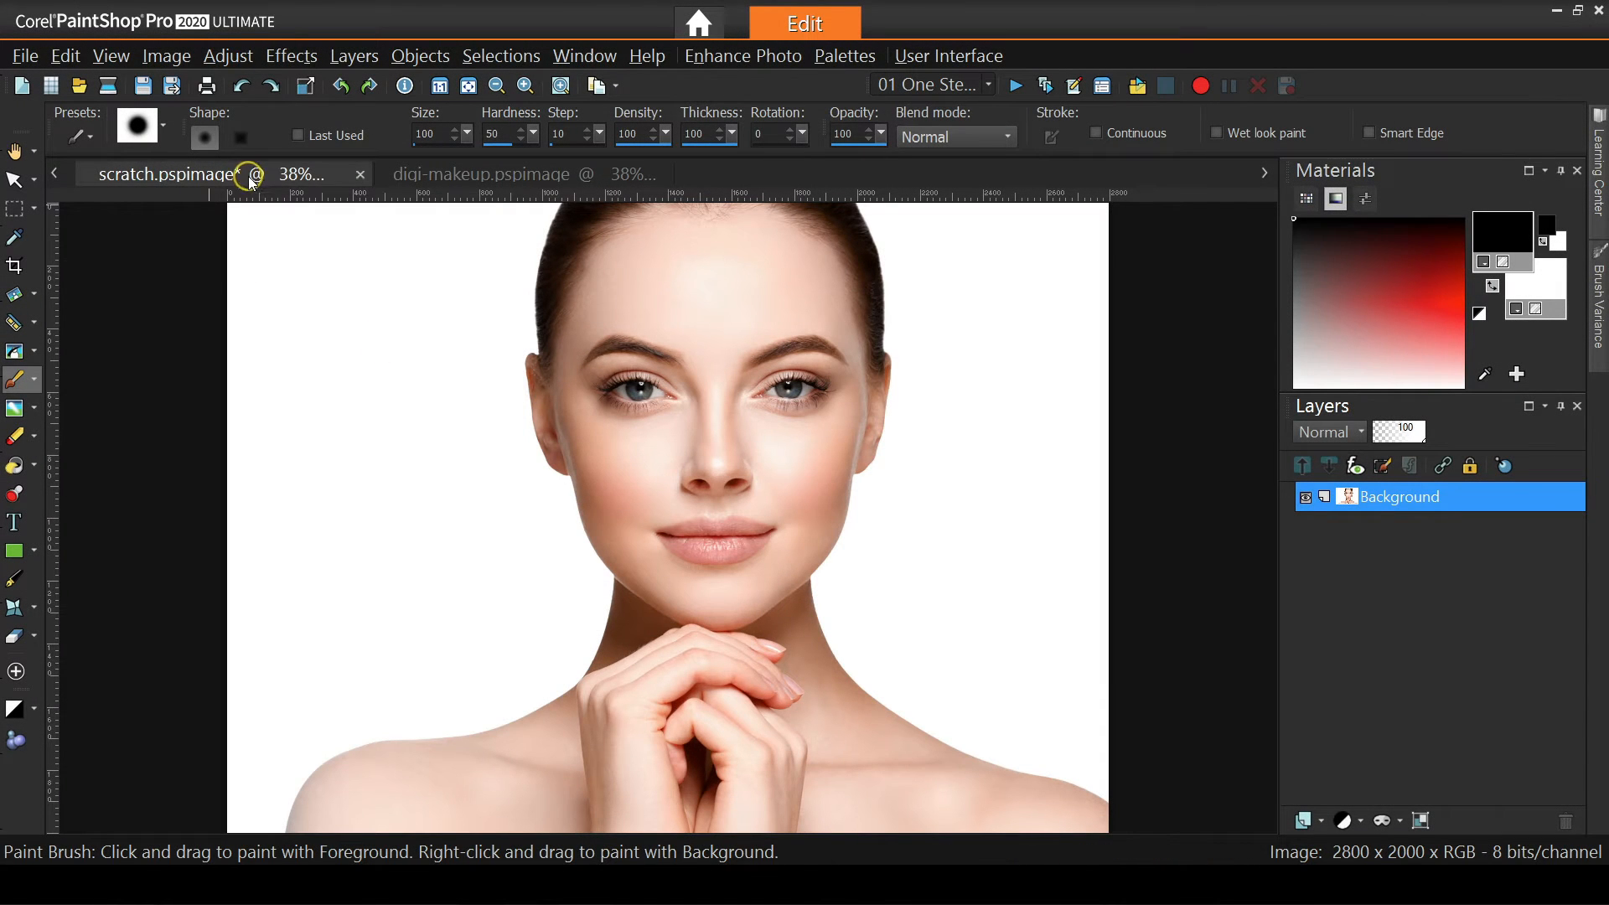
{"action": "left_click", "coordinate": [487, 176]}
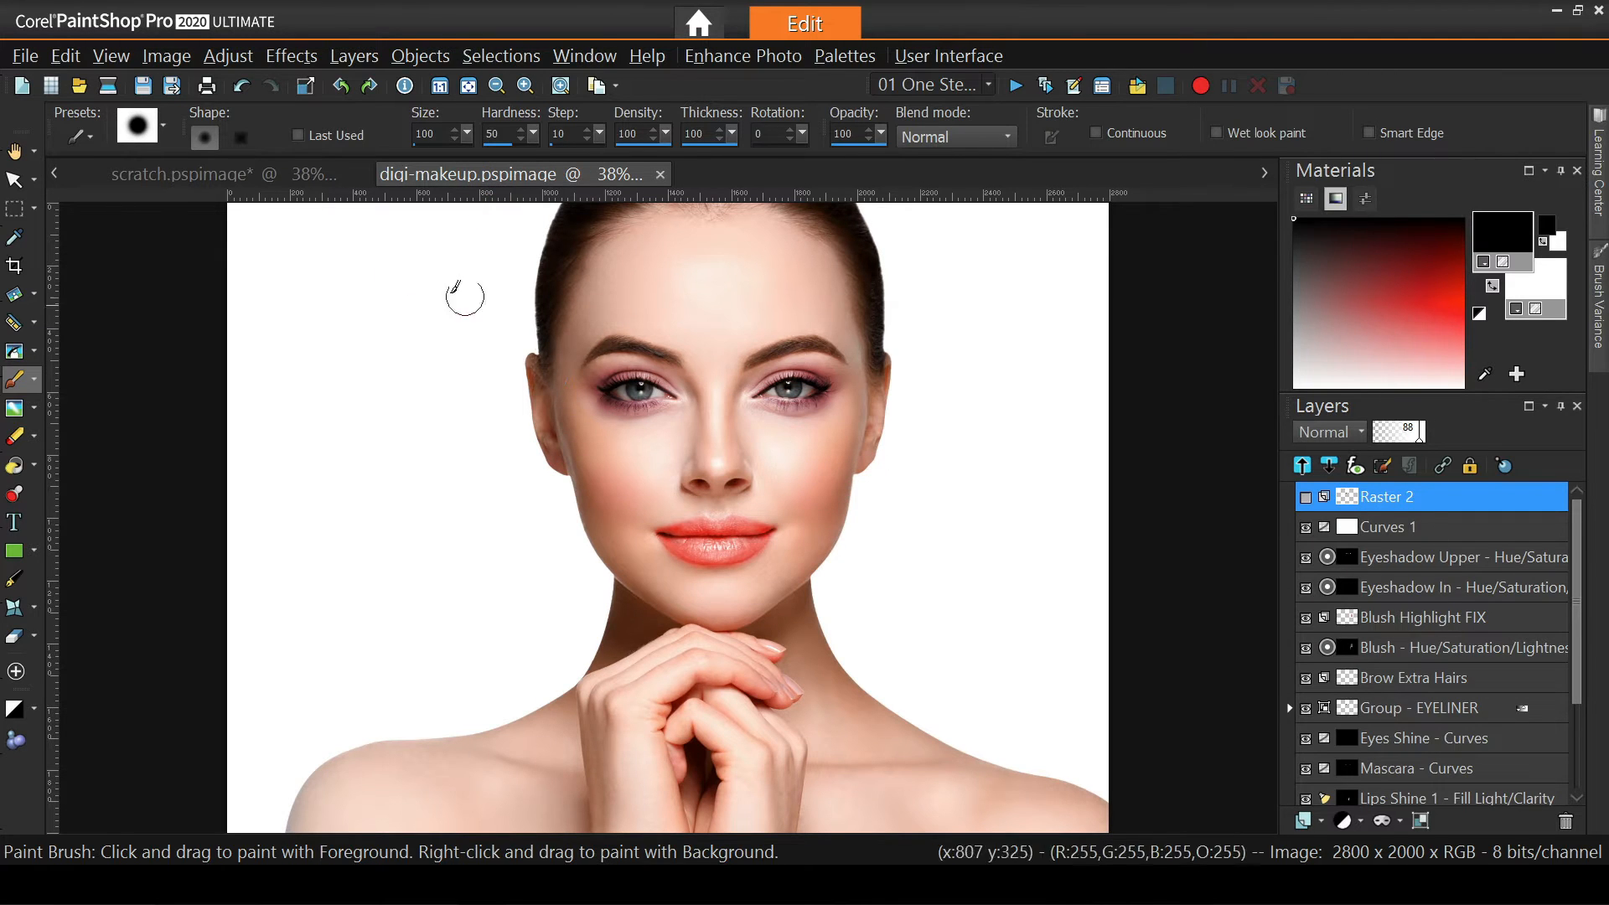
{"action": "left_click", "coordinate": [251, 176]}
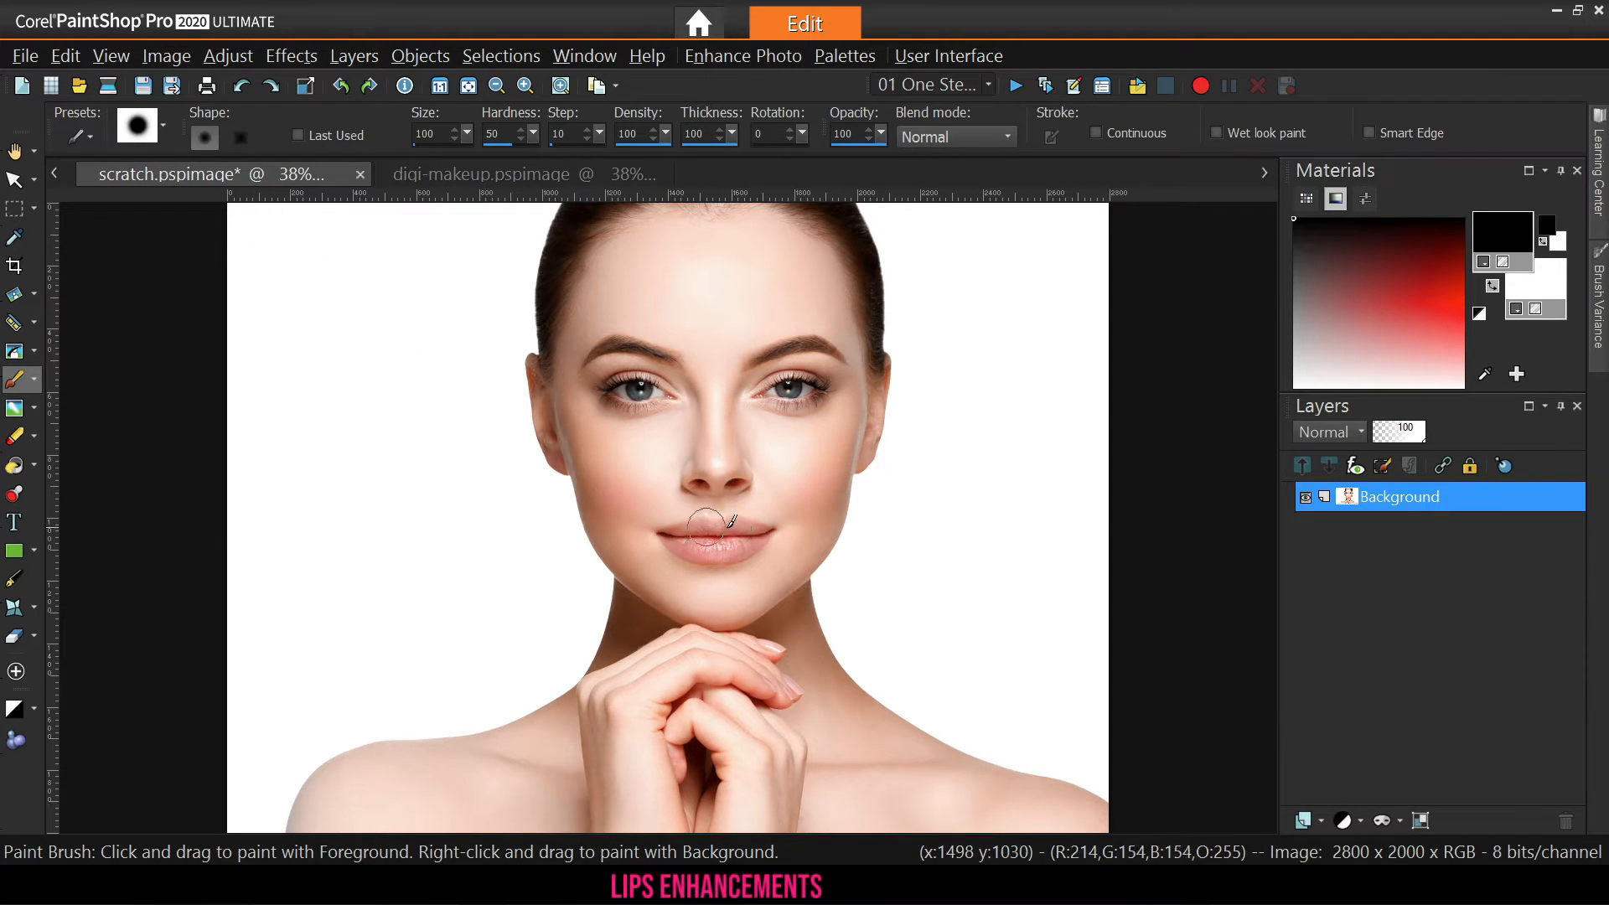
Add a Hue/Saturation/Lightness adjustment layer with default settings above the Background layer
{"action": "scroll", "coordinate": [741, 538], "scroll_direction": "up", "scroll_amount": 3}
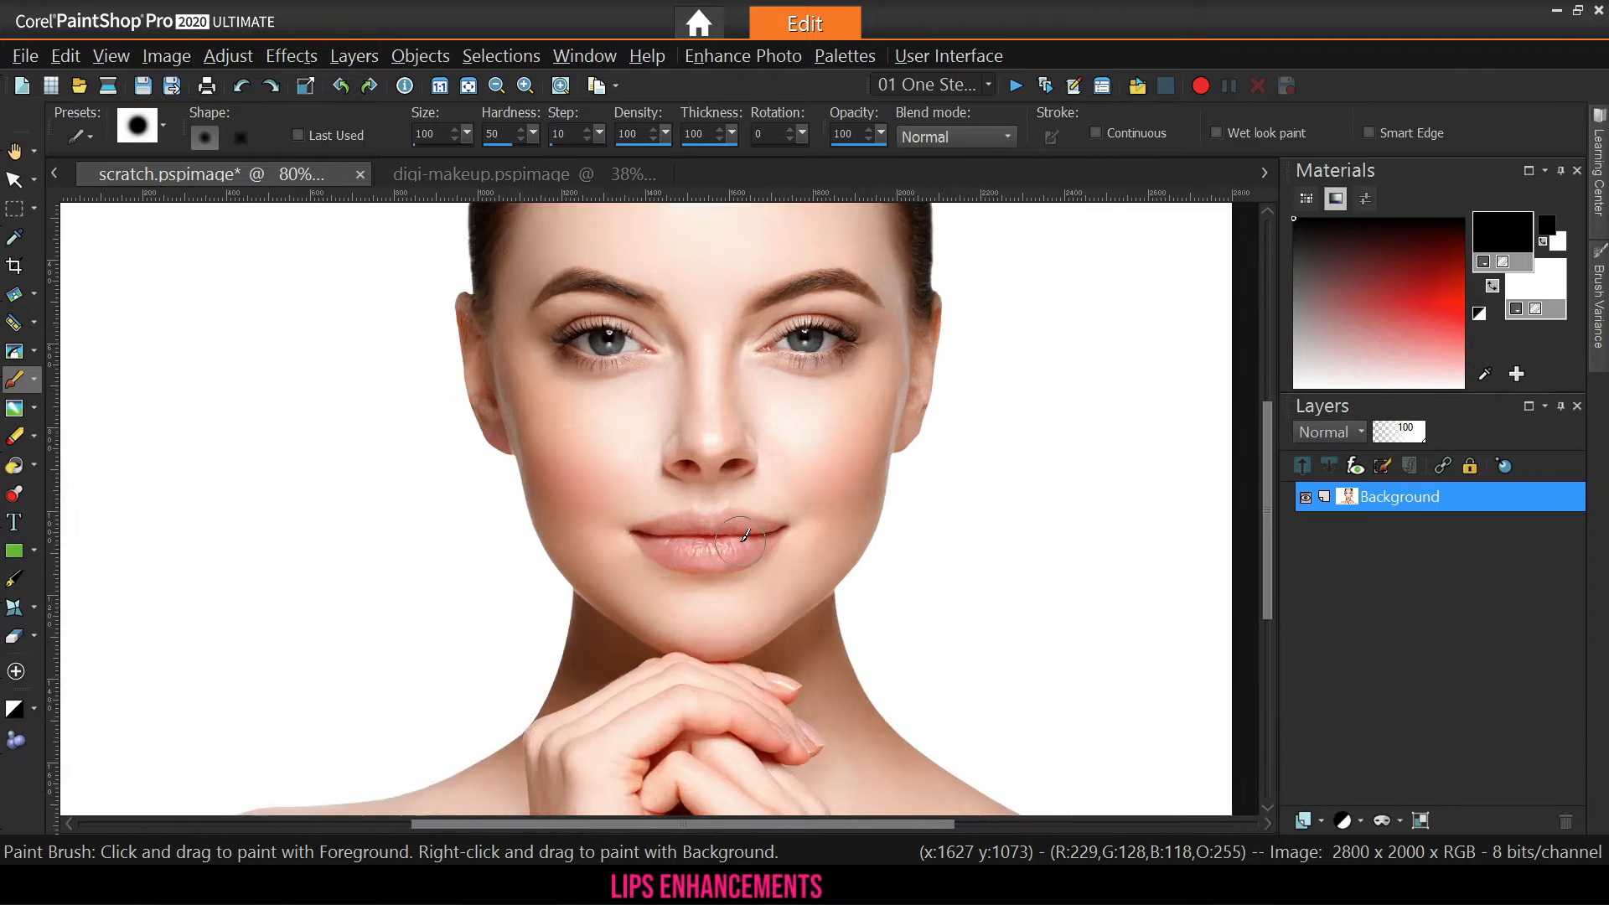
{"action": "left_click", "coordinate": [1341, 830]}
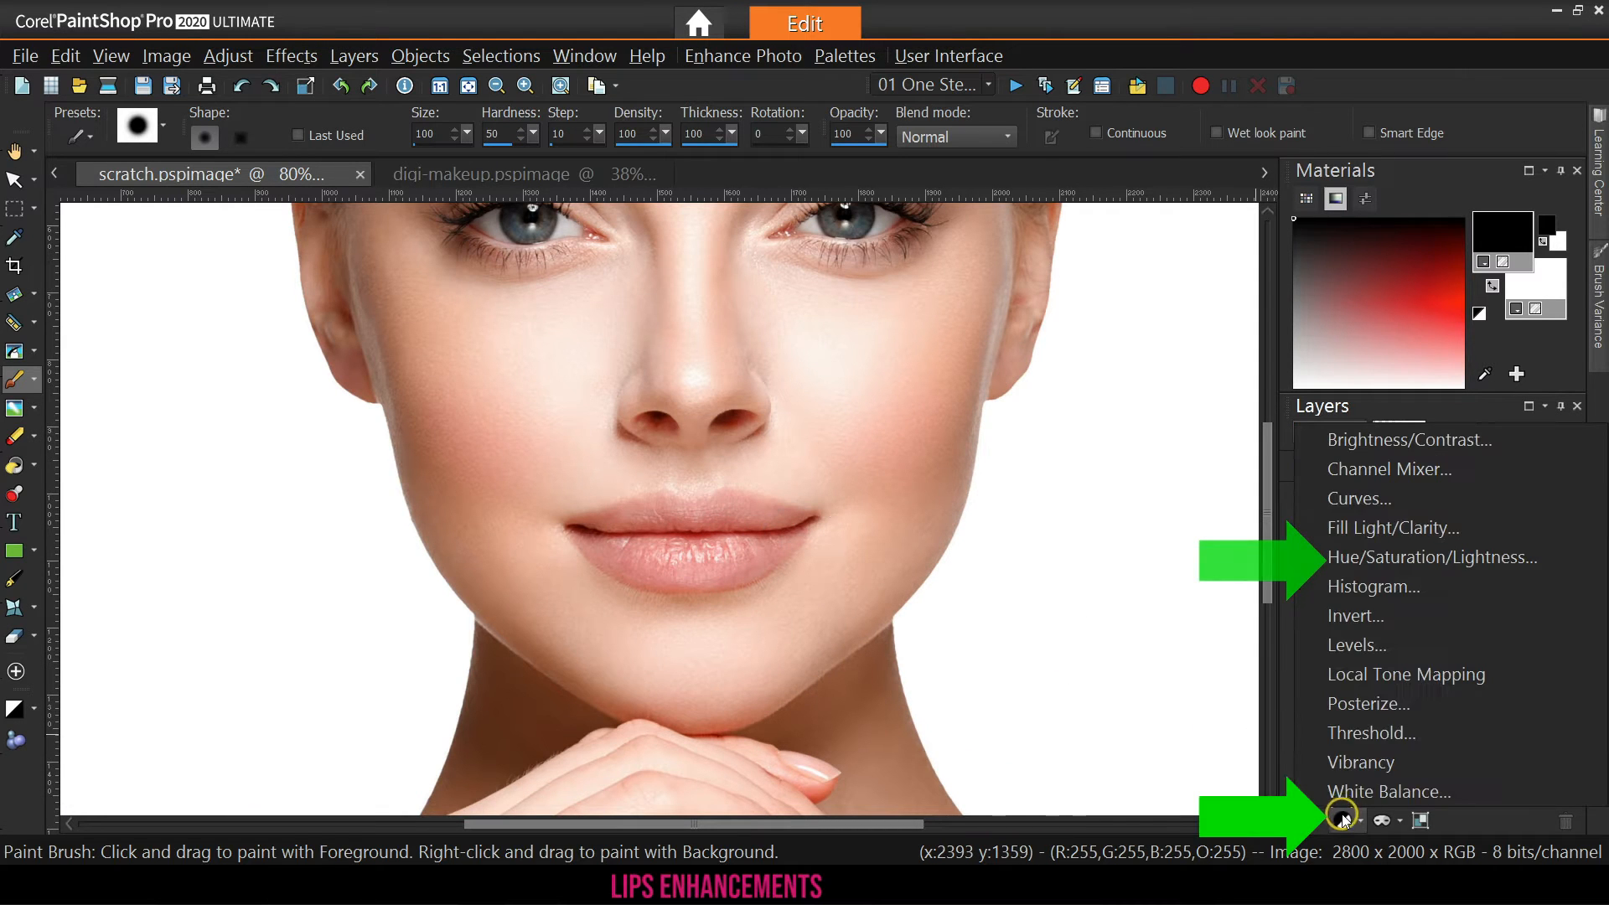
{"action": "left_click", "coordinate": [1387, 557]}
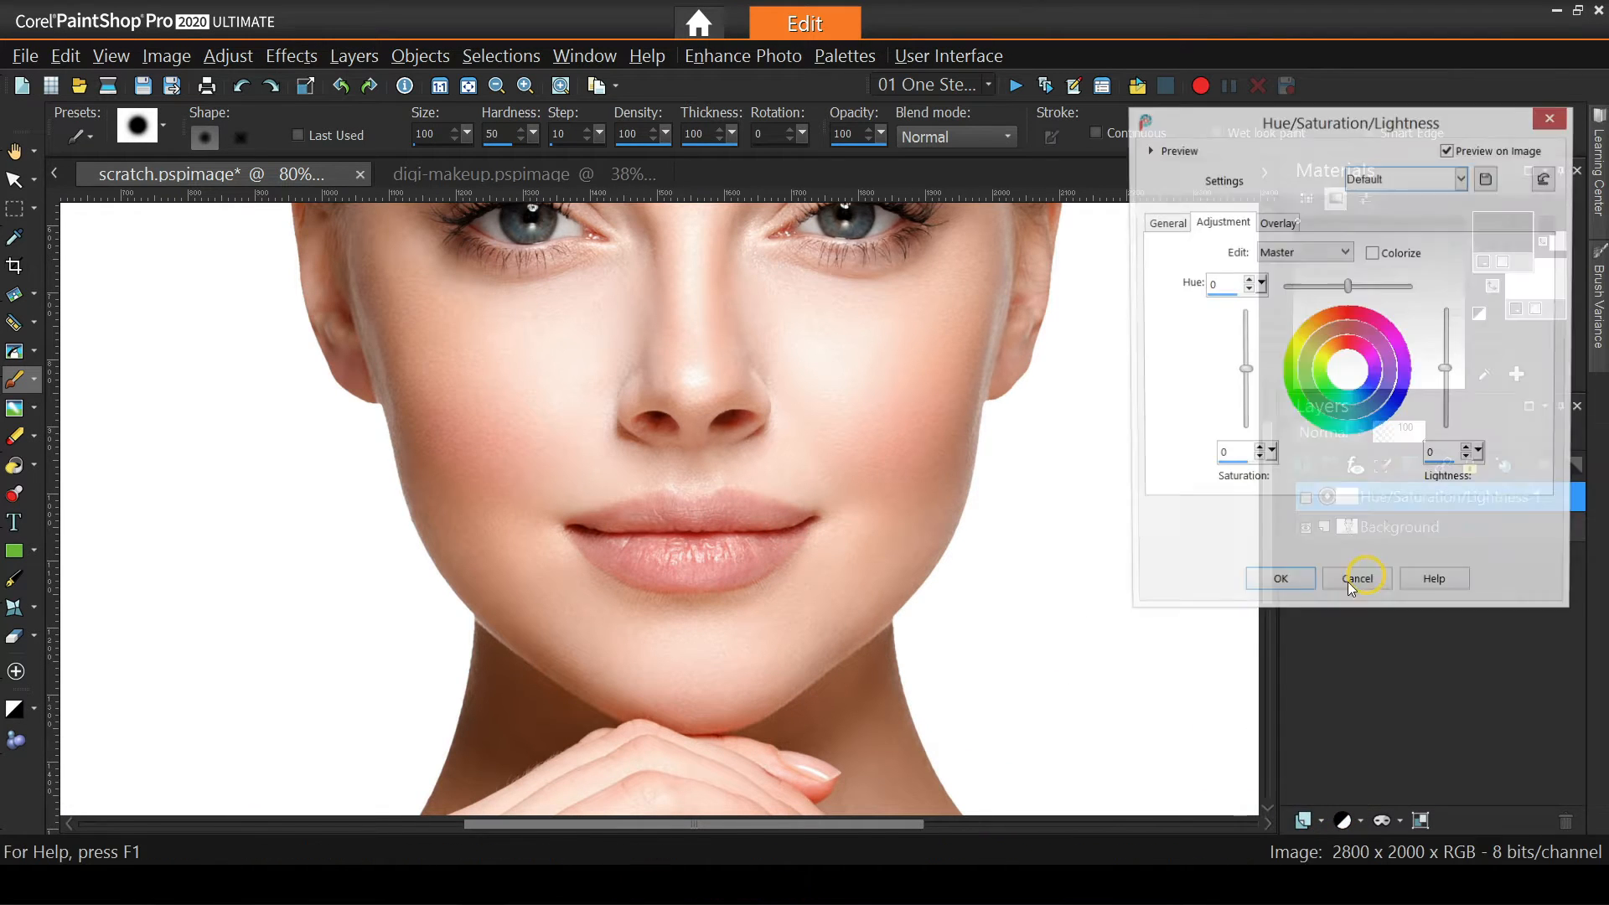
{"action": "left_click", "coordinate": [1273, 587]}
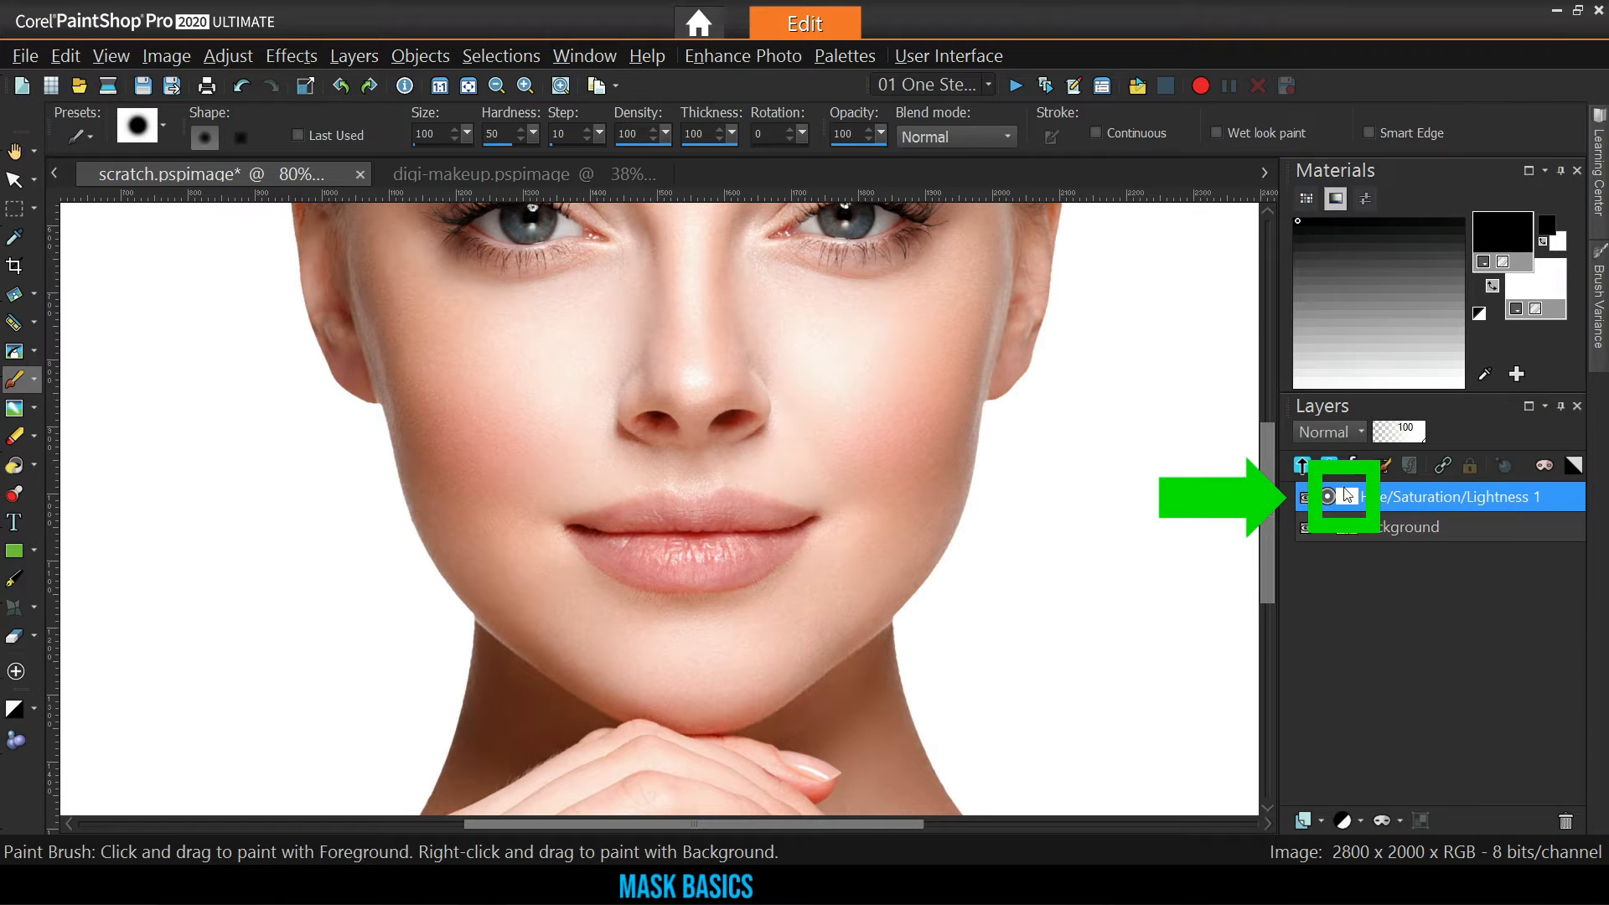
{"action": "mouse_move", "coordinate": [1338, 501]}
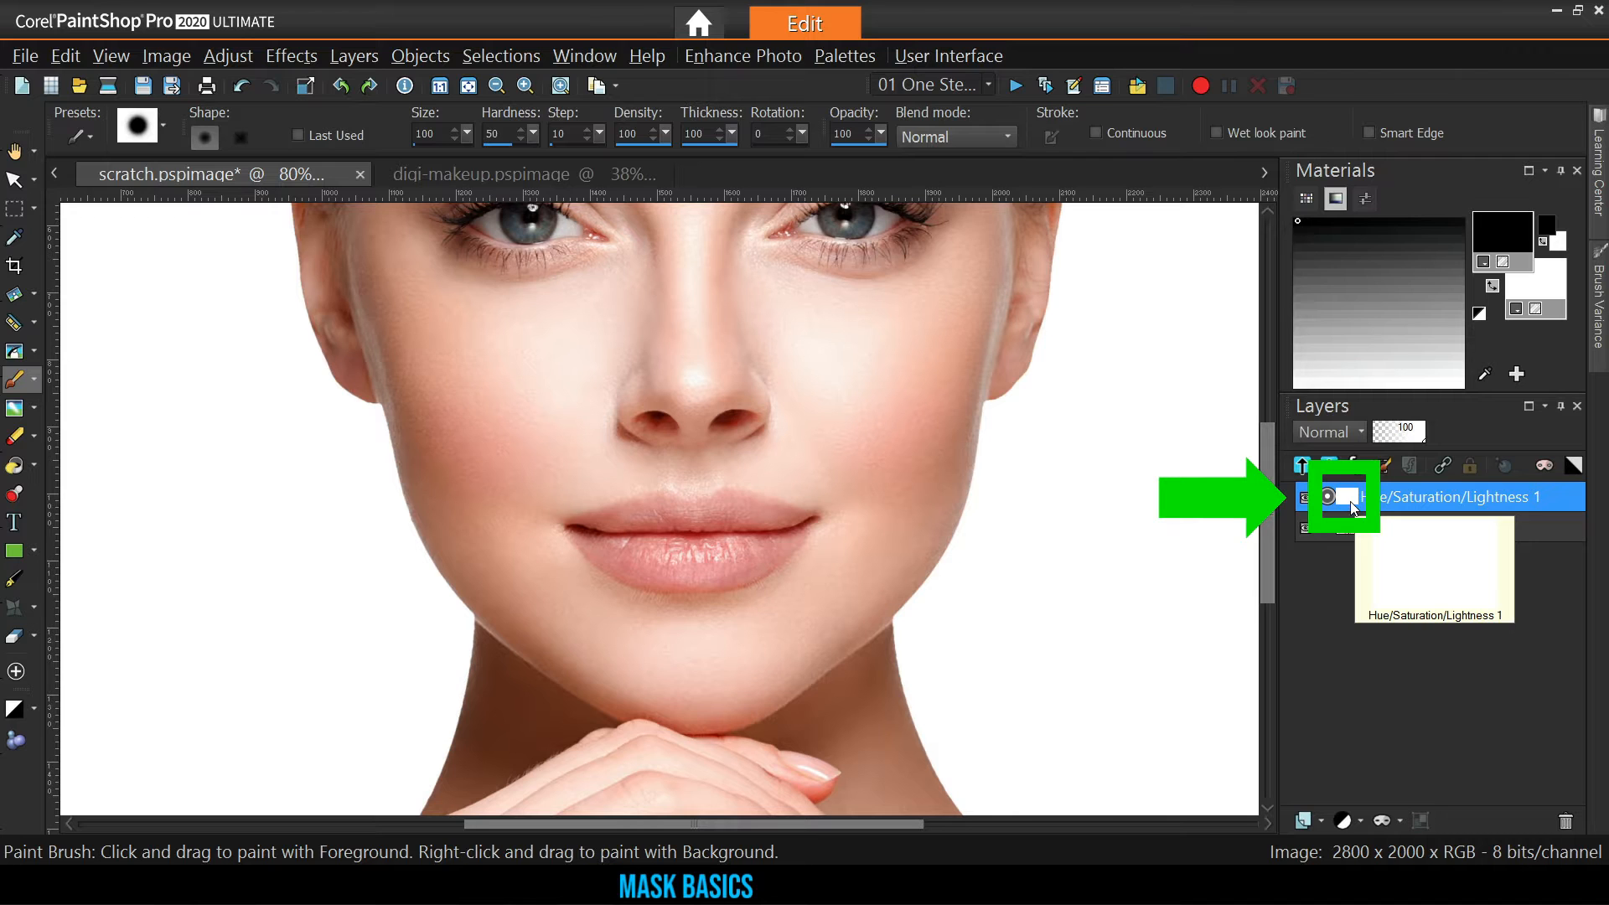
Edit the Hue/Saturation/Lightness adjustment layer's properties and shift the hue so the skin and lips turn green
{"action": "left_click", "coordinate": [325, 181]}
{"action": "scroll", "coordinate": [815, 481], "scroll_direction": "down", "scroll_amount": 2}
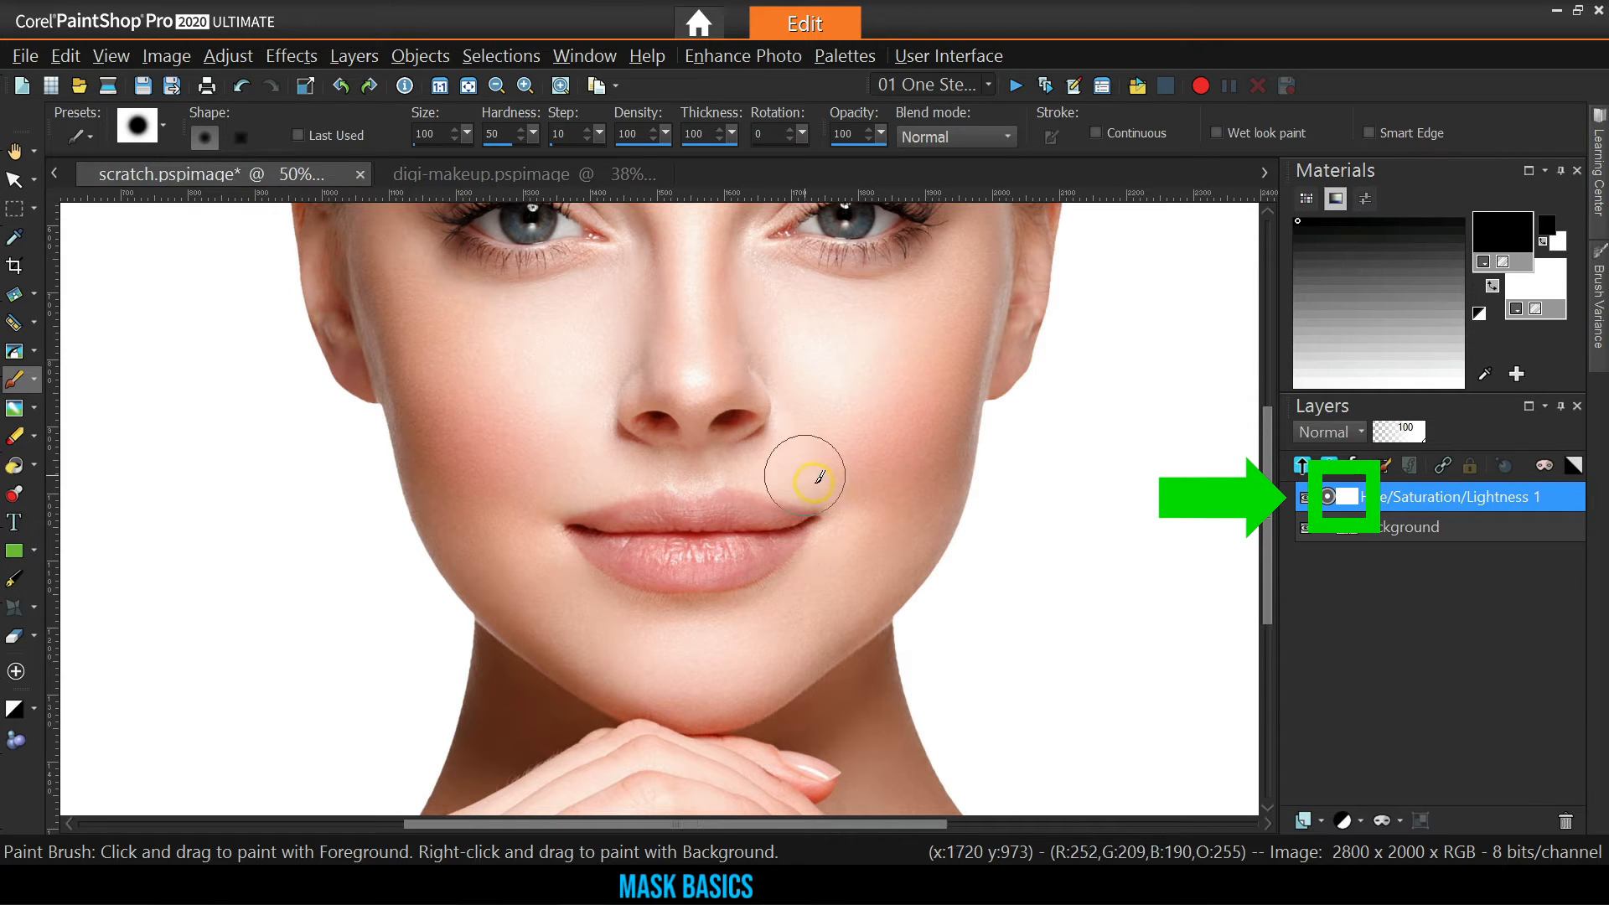
{"action": "right_click", "coordinate": [1399, 494]}
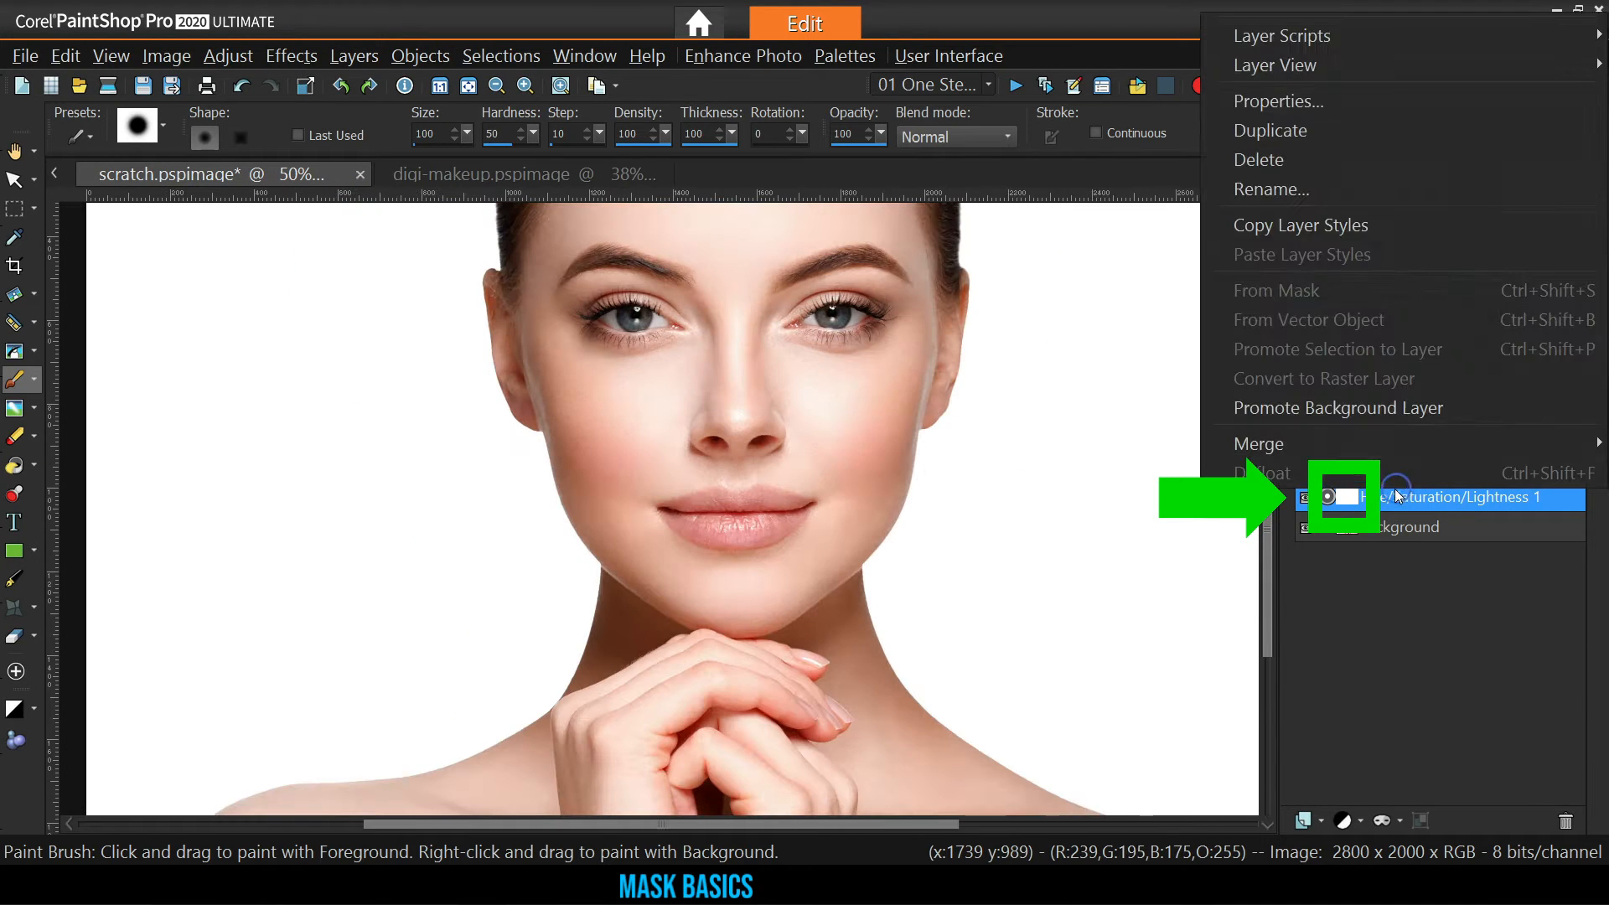
{"action": "left_click", "coordinate": [1292, 110]}
{"action": "left_click_drag", "start_coordinate": [1102, 488], "coordinate": [1146, 492]}
{"action": "left_click", "coordinate": [1053, 784]}
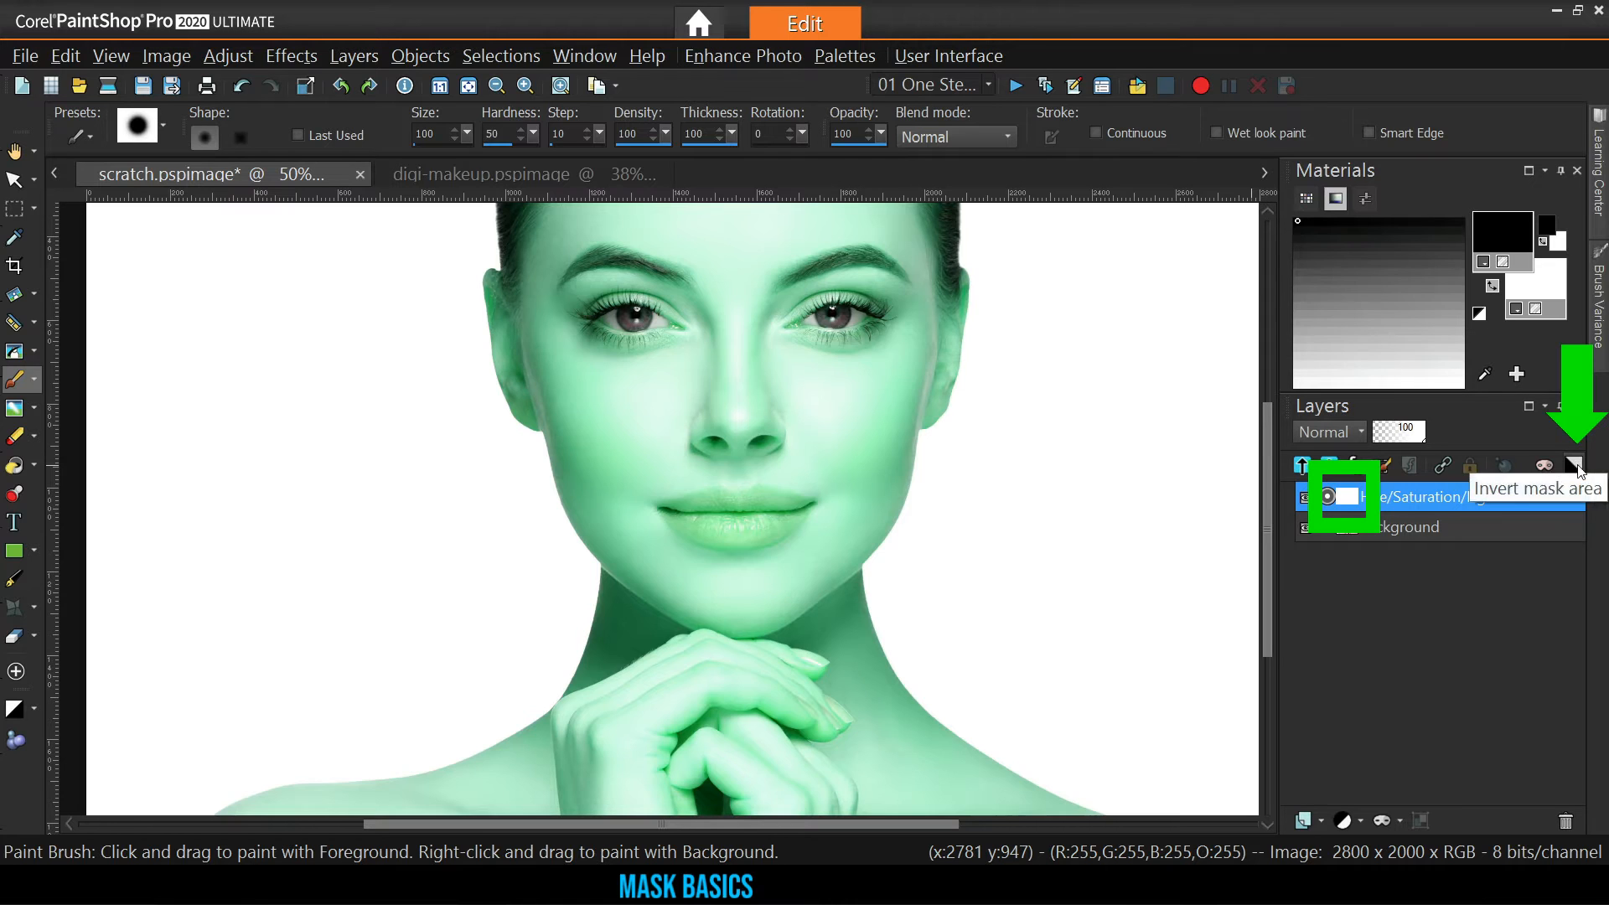
Invert the mask of the Hue/Saturation/Lightness adjustment layer to hide its effect, and fit the whole image in the window
{"action": "left_click", "coordinate": [1576, 466]}
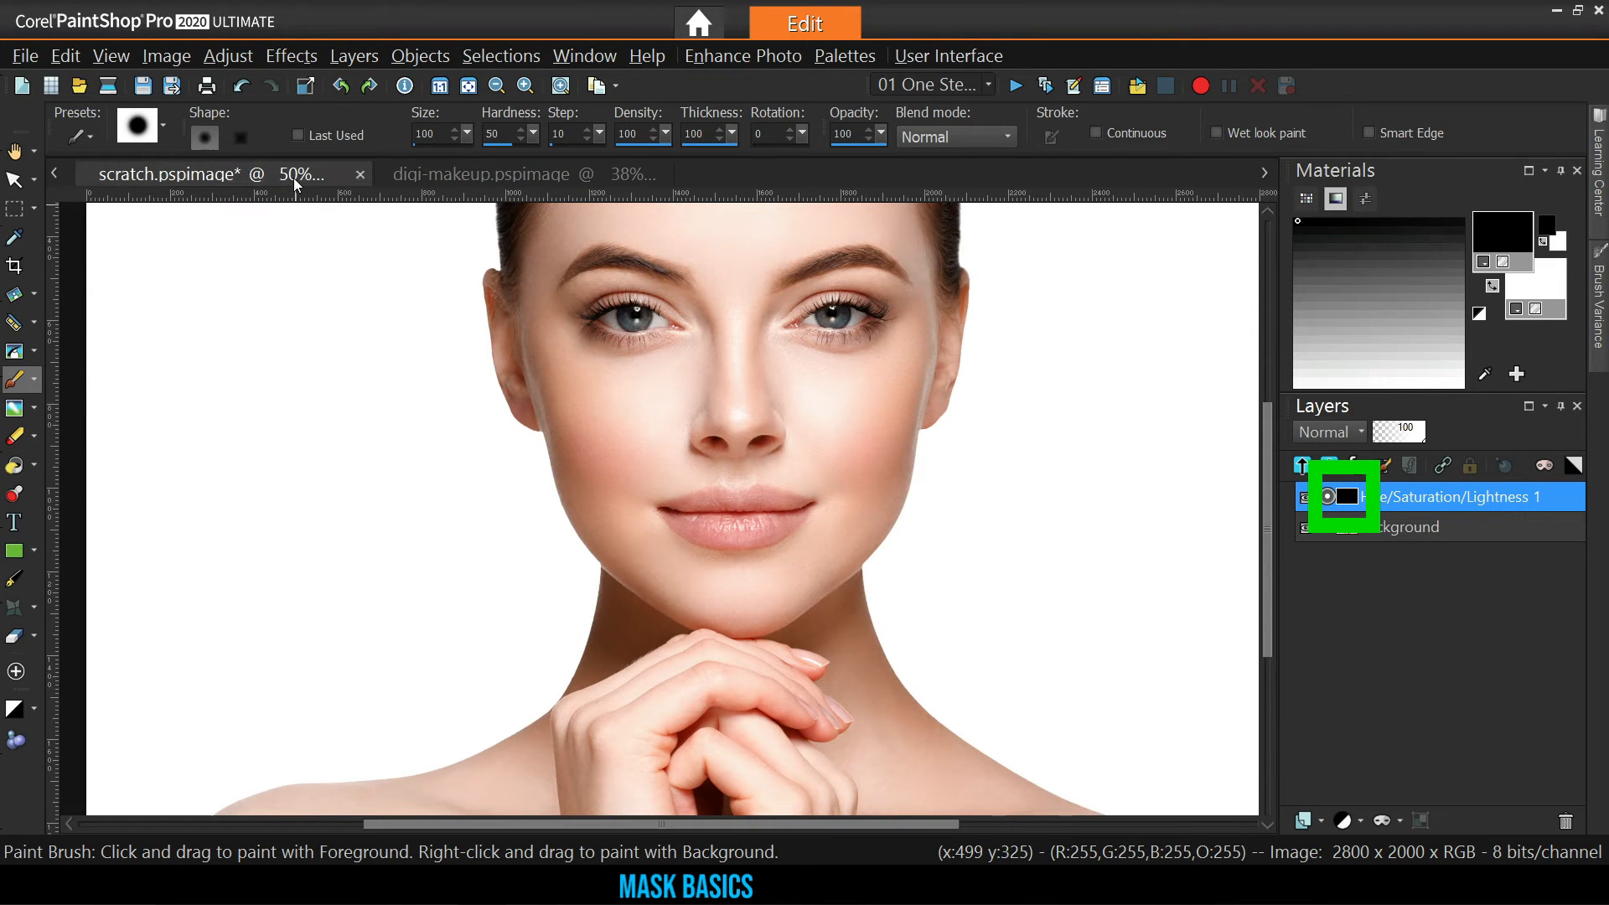
{"action": "left_click", "coordinate": [469, 86]}
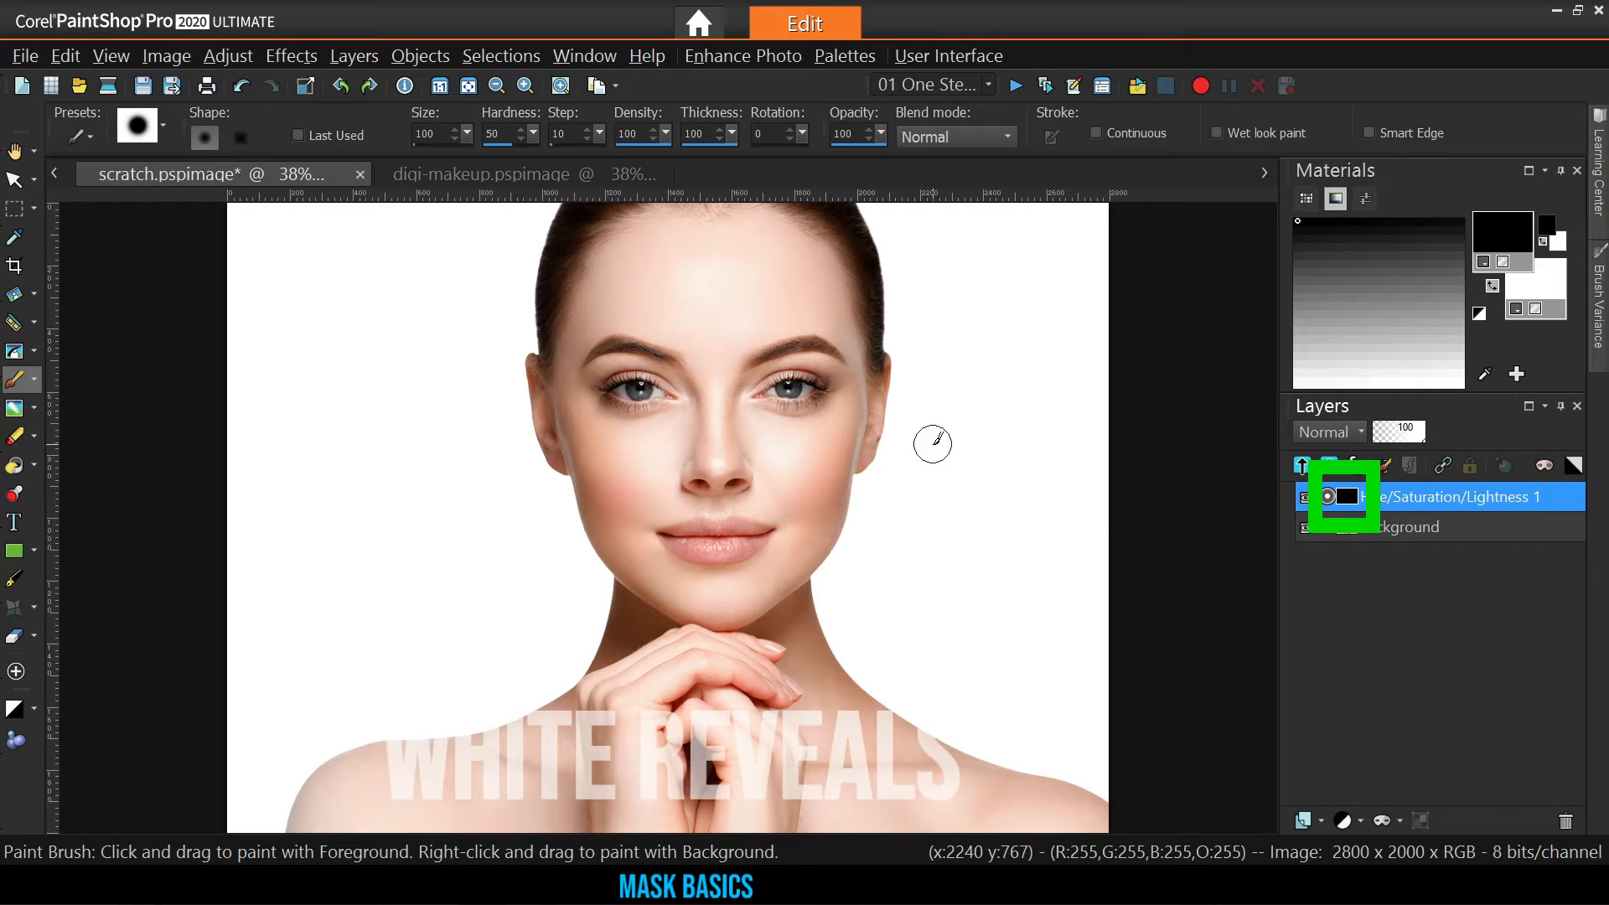
{"action": "left_click", "coordinate": [374, 66]}
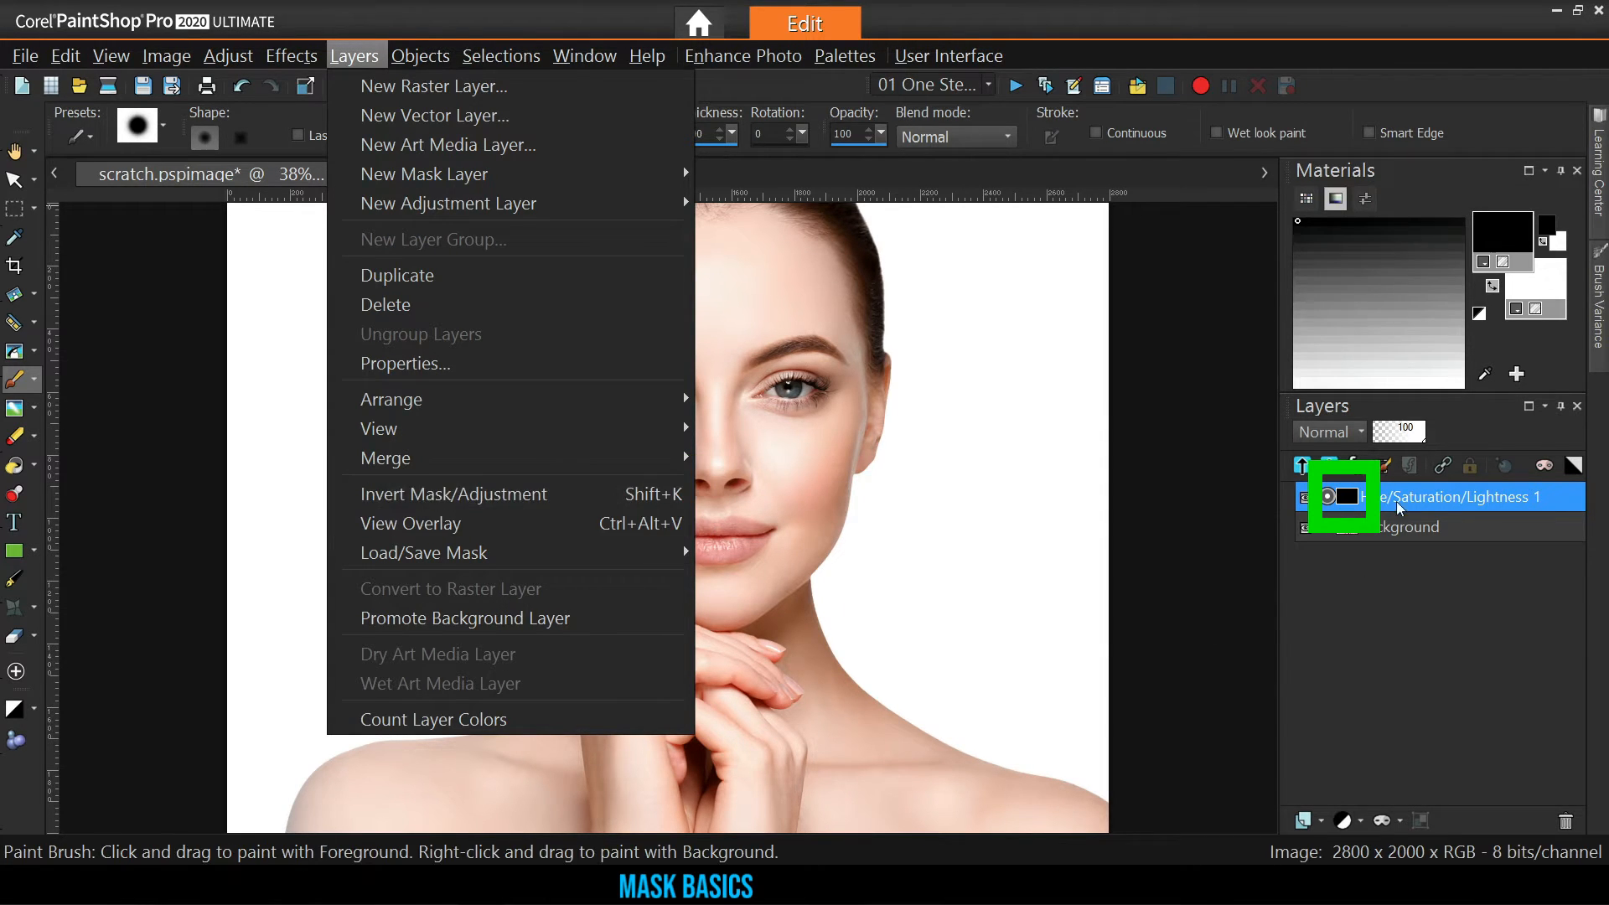
{"action": "key", "text": "Escape"}
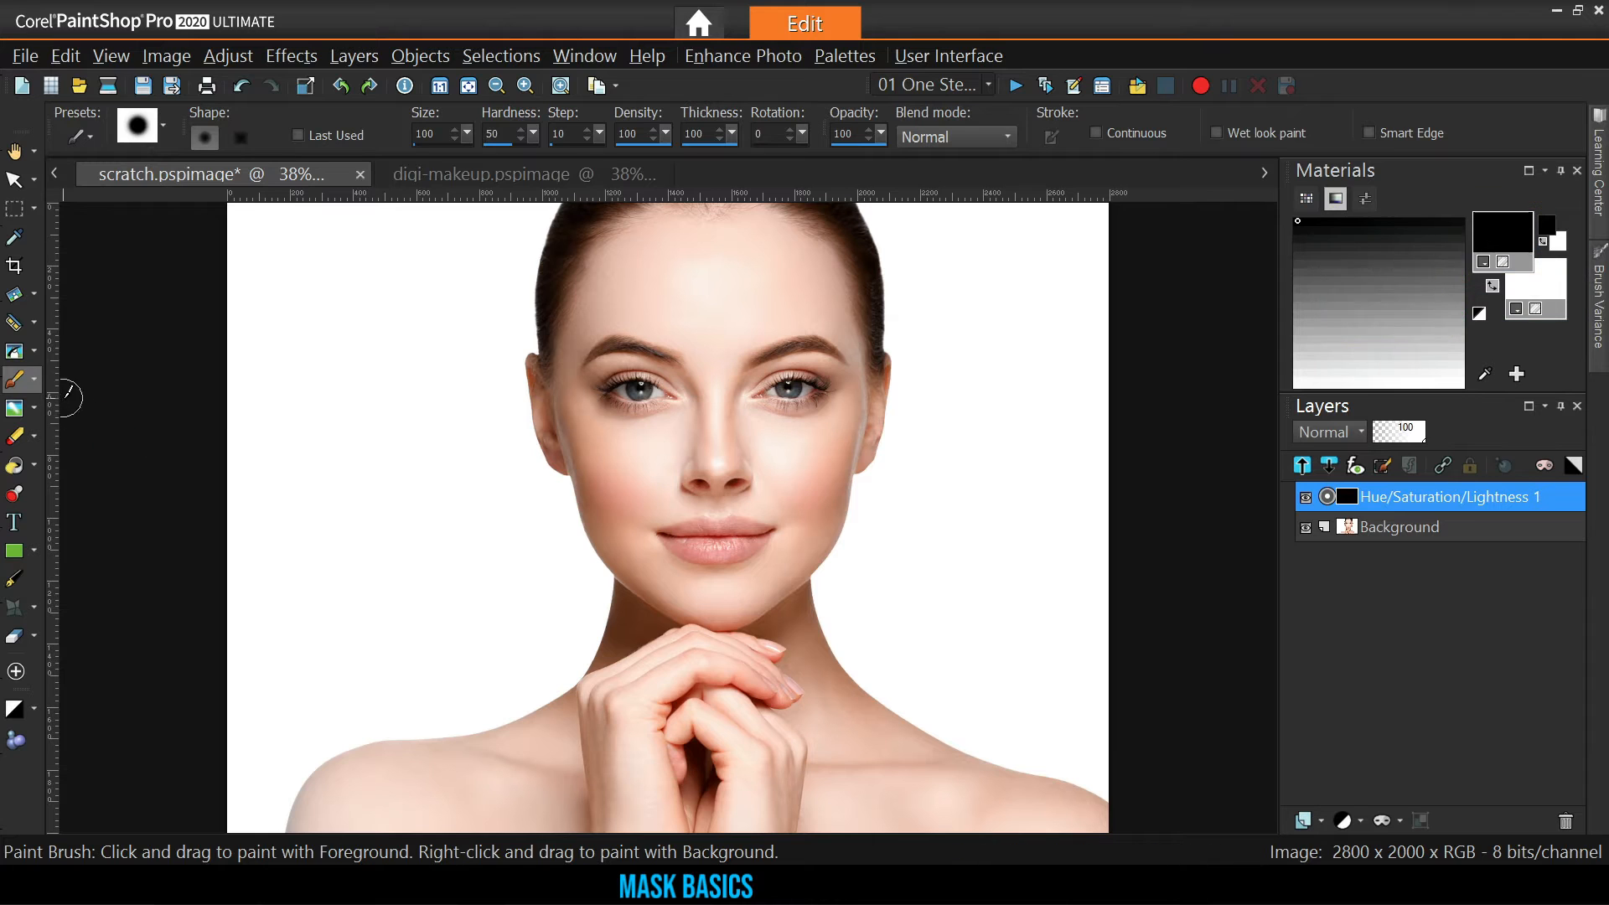
Paint the adjustment layer's mask over the lips with the Paint Brush, adding stray strokes above the upper lip and across the cheek
{"action": "left_click", "coordinate": [33, 379]}
{"action": "left_click", "coordinate": [109, 377]}
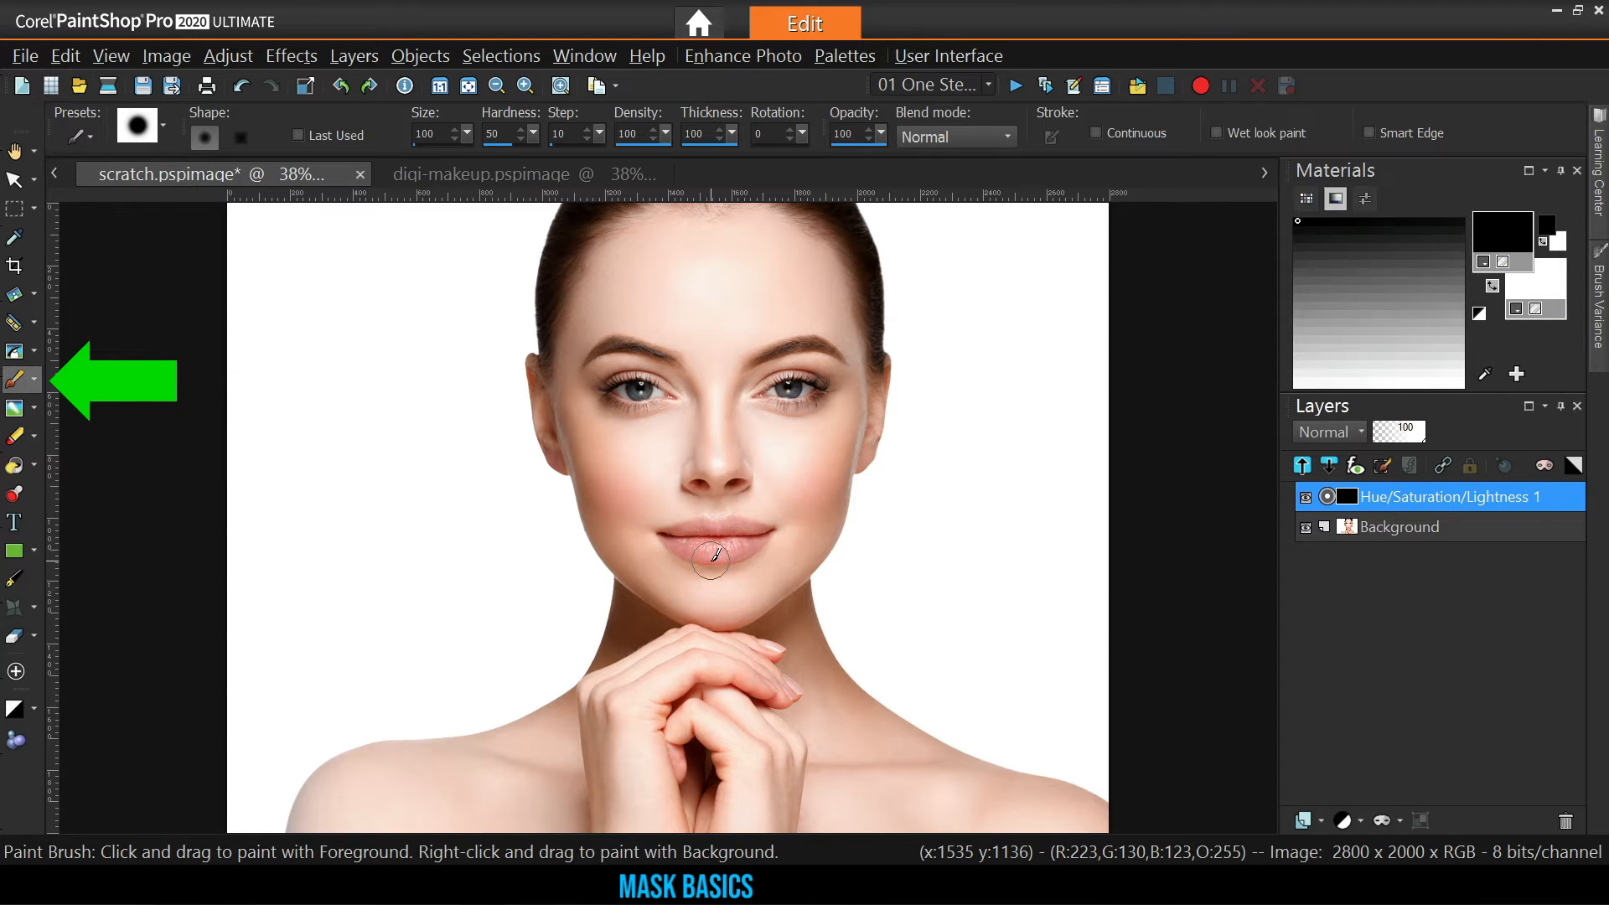
{"action": "scroll", "coordinate": [675, 532], "scroll_direction": "up", "scroll_amount": 1}
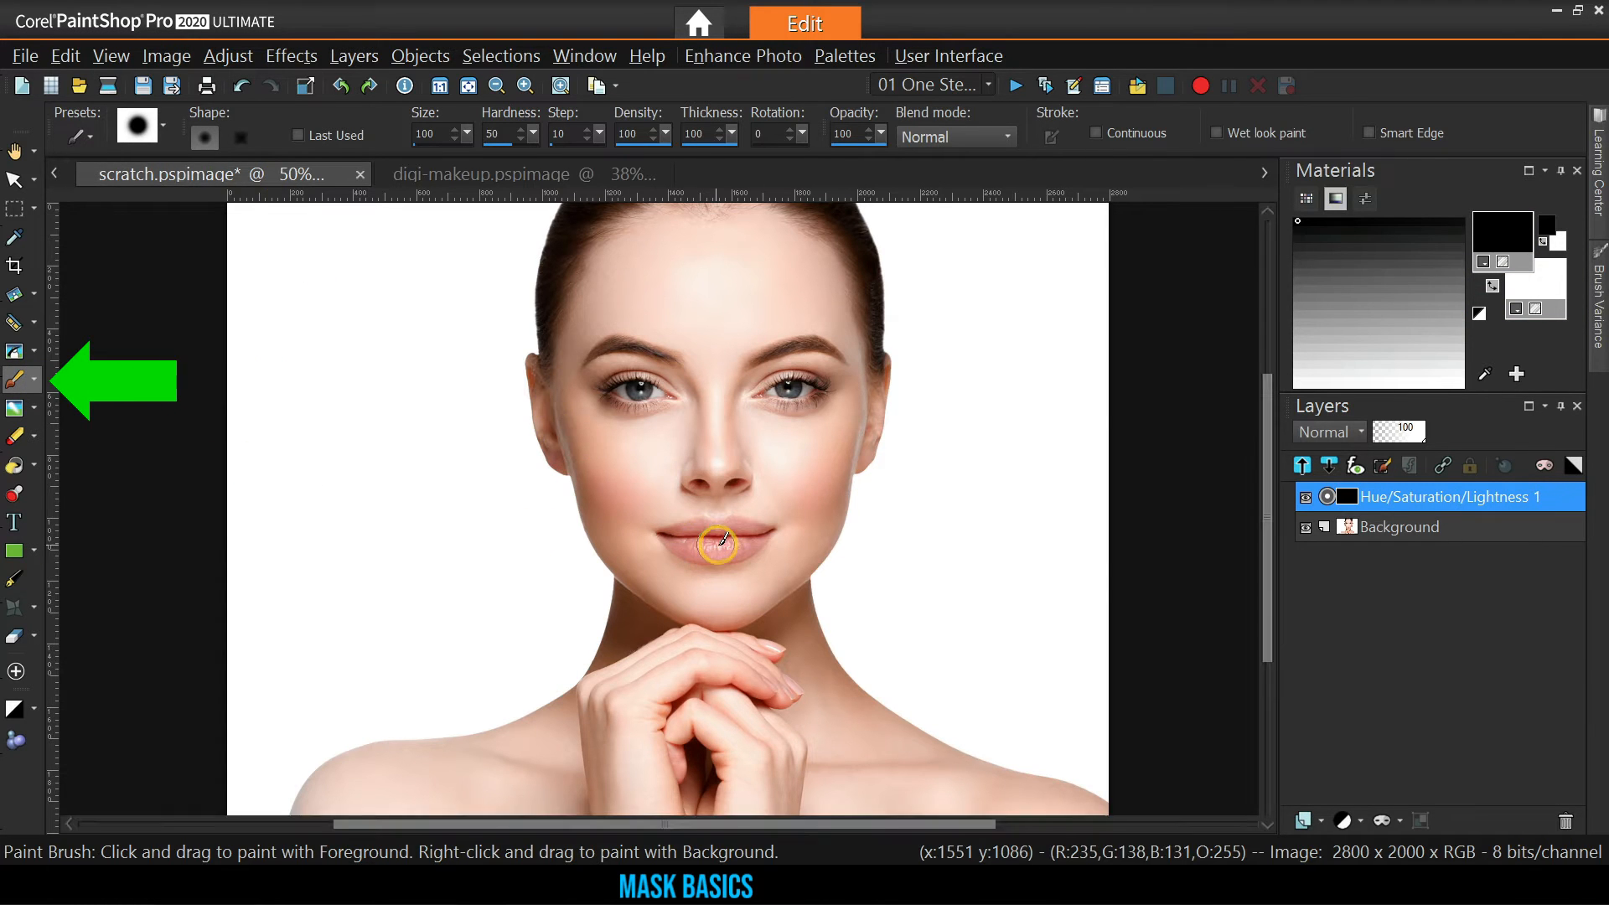
{"action": "mouse_move", "coordinate": [671, 528]}
{"action": "left_mouse_down"}
{"action": "mouse_move", "coordinate": [775, 529]}
{"action": "mouse_move", "coordinate": [818, 501]}
{"action": "mouse_move", "coordinate": [790, 504]}
{"action": "mouse_move", "coordinate": [821, 516]}
{"action": "mouse_move", "coordinate": [788, 562]}
{"action": "left_mouse_up"}
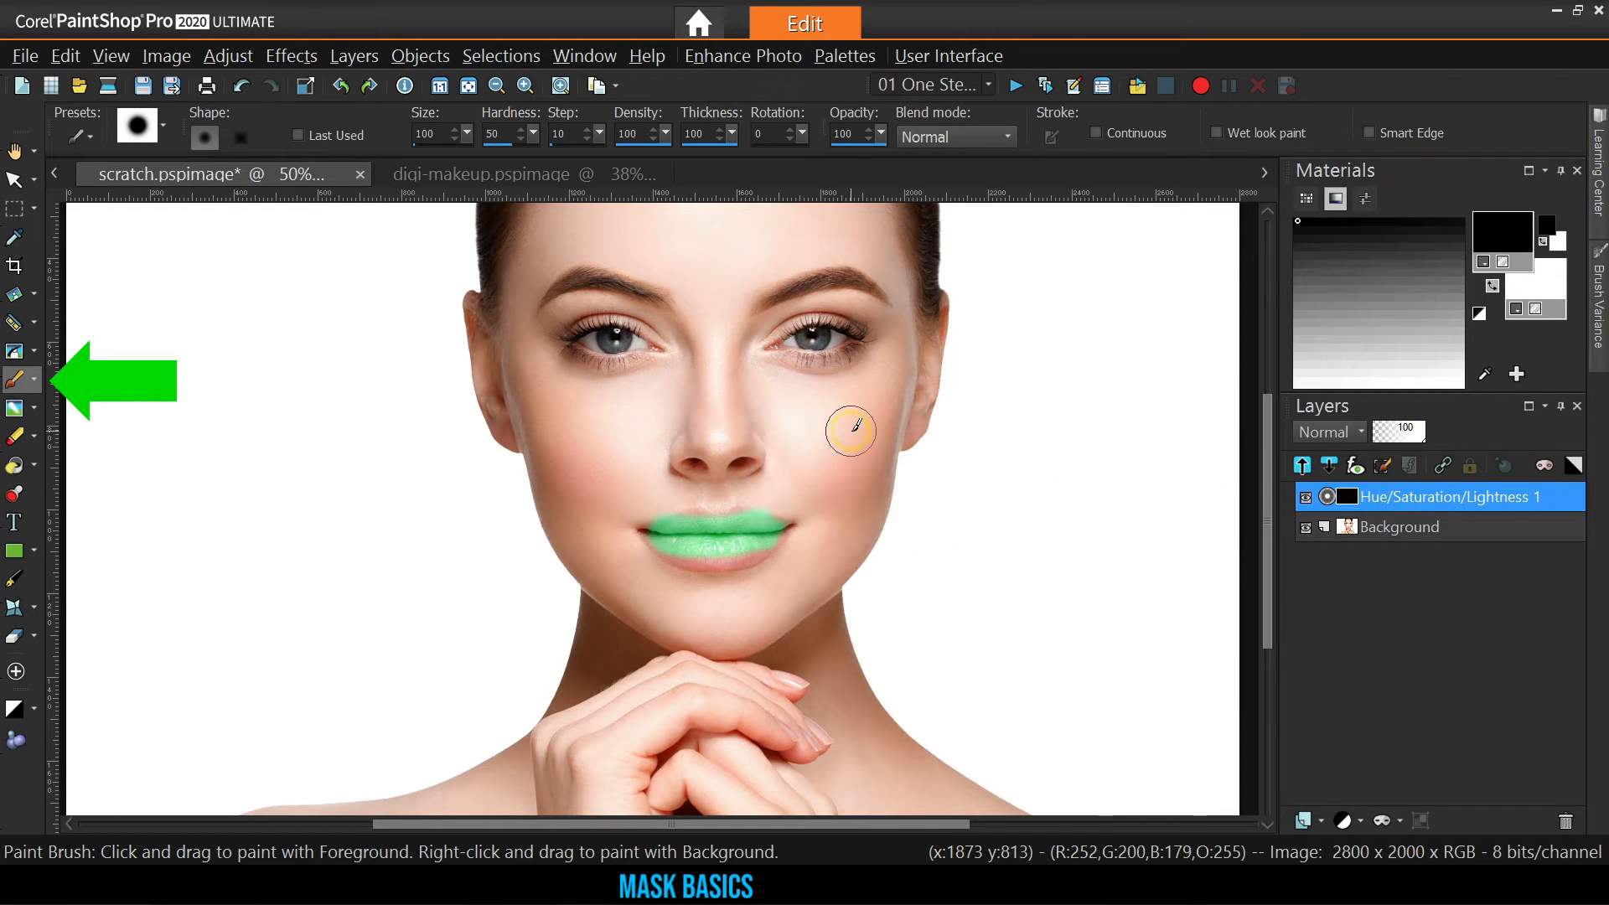
{"action": "left_click_drag", "start_coordinate": [850, 432], "coordinate": [734, 515]}
{"action": "left_click_drag", "start_coordinate": [797, 466], "coordinate": [761, 488]}
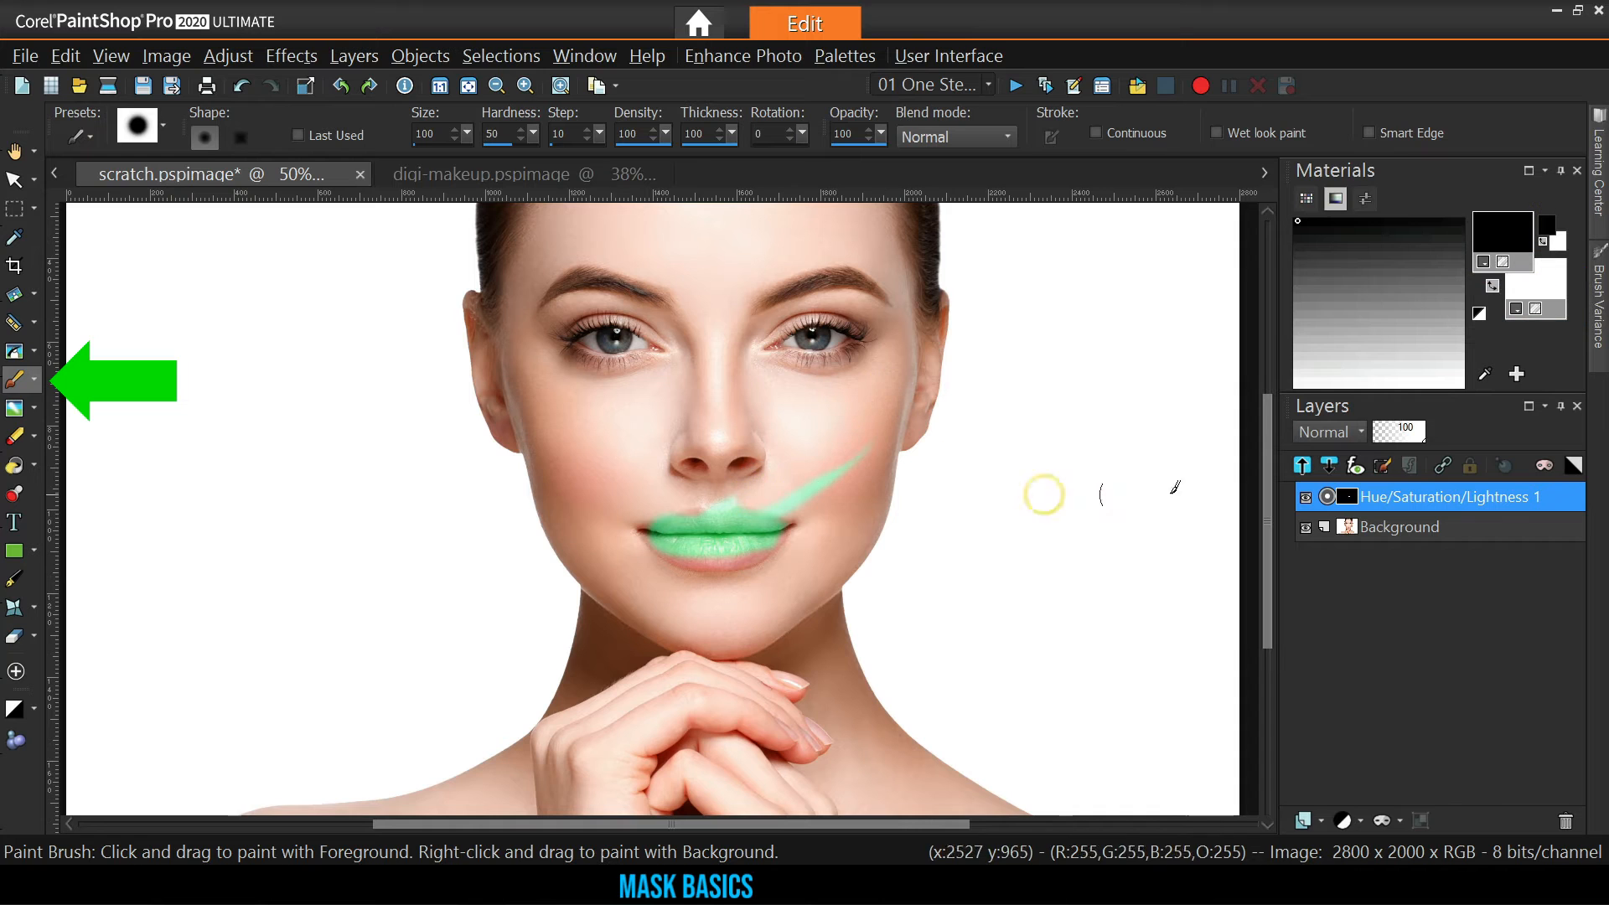
Swap the foreground and background colors and paint the stray cheek stroke out of the mask, touching up the lip area
{"action": "left_click", "coordinate": [1491, 287]}
{"action": "mouse_move", "coordinate": [872, 445]}
{"action": "left_mouse_down"}
{"action": "mouse_move", "coordinate": [735, 531]}
{"action": "mouse_move", "coordinate": [767, 524]}
{"action": "mouse_move", "coordinate": [730, 528]}
{"action": "mouse_move", "coordinate": [790, 530]}
{"action": "mouse_move", "coordinate": [668, 549]}
{"action": "left_mouse_up"}
{"action": "left_click_drag", "start_coordinate": [830, 512], "coordinate": [795, 549]}
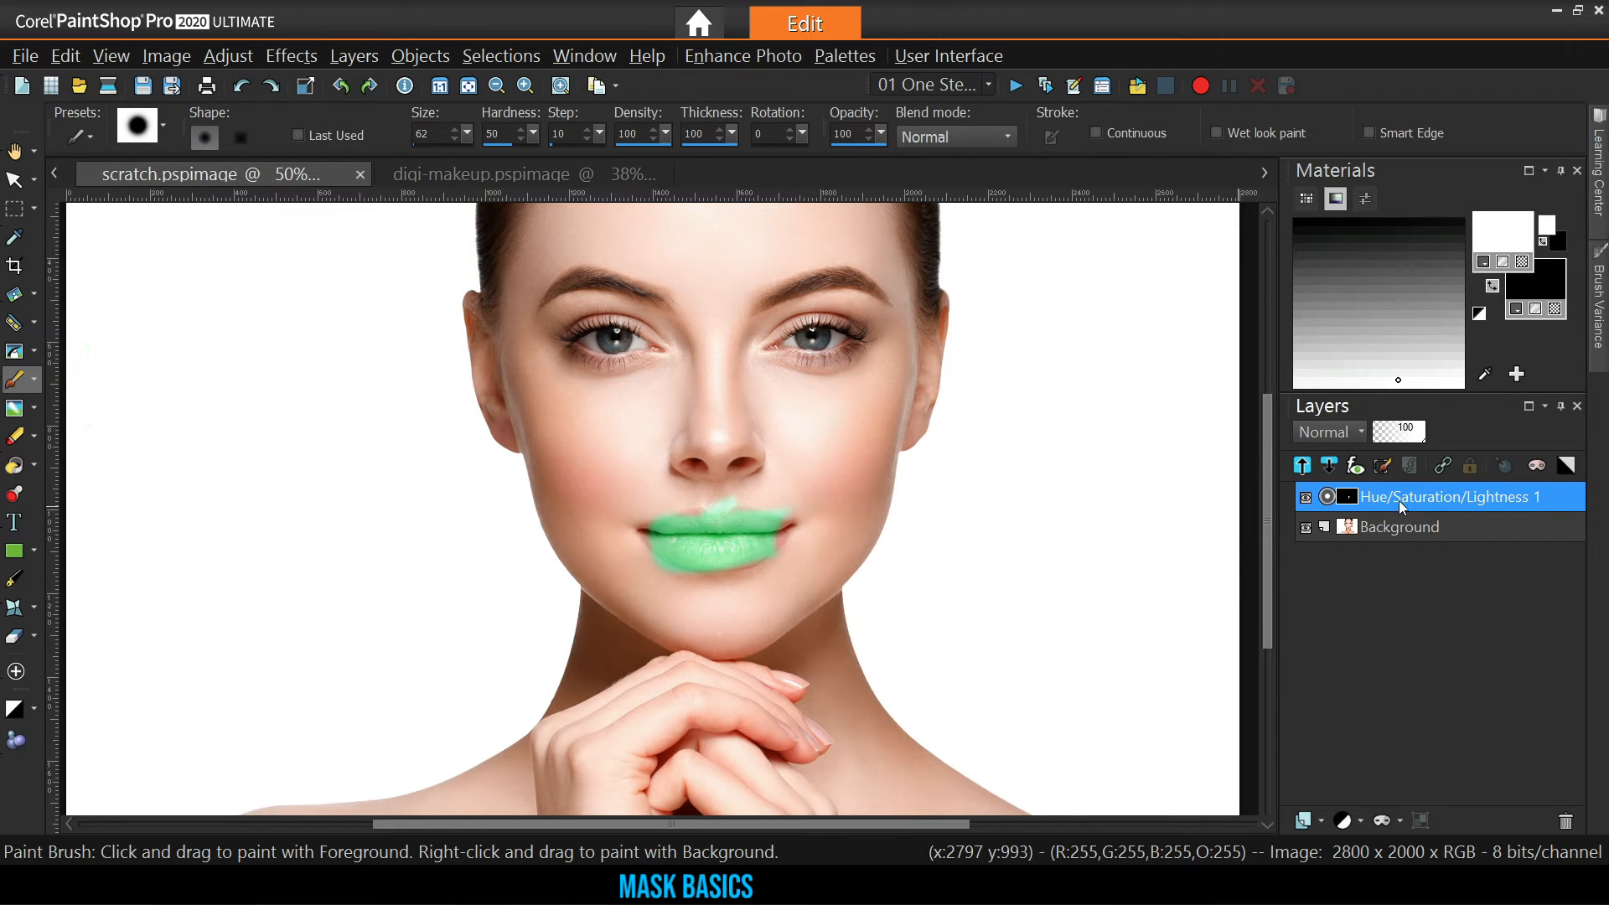
Edit the Hue/Saturation/Lightness layer's properties and shift the hue so the masked lips turn blue
{"action": "right_click", "coordinate": [1395, 500]}
{"action": "left_click", "coordinate": [1279, 112]}
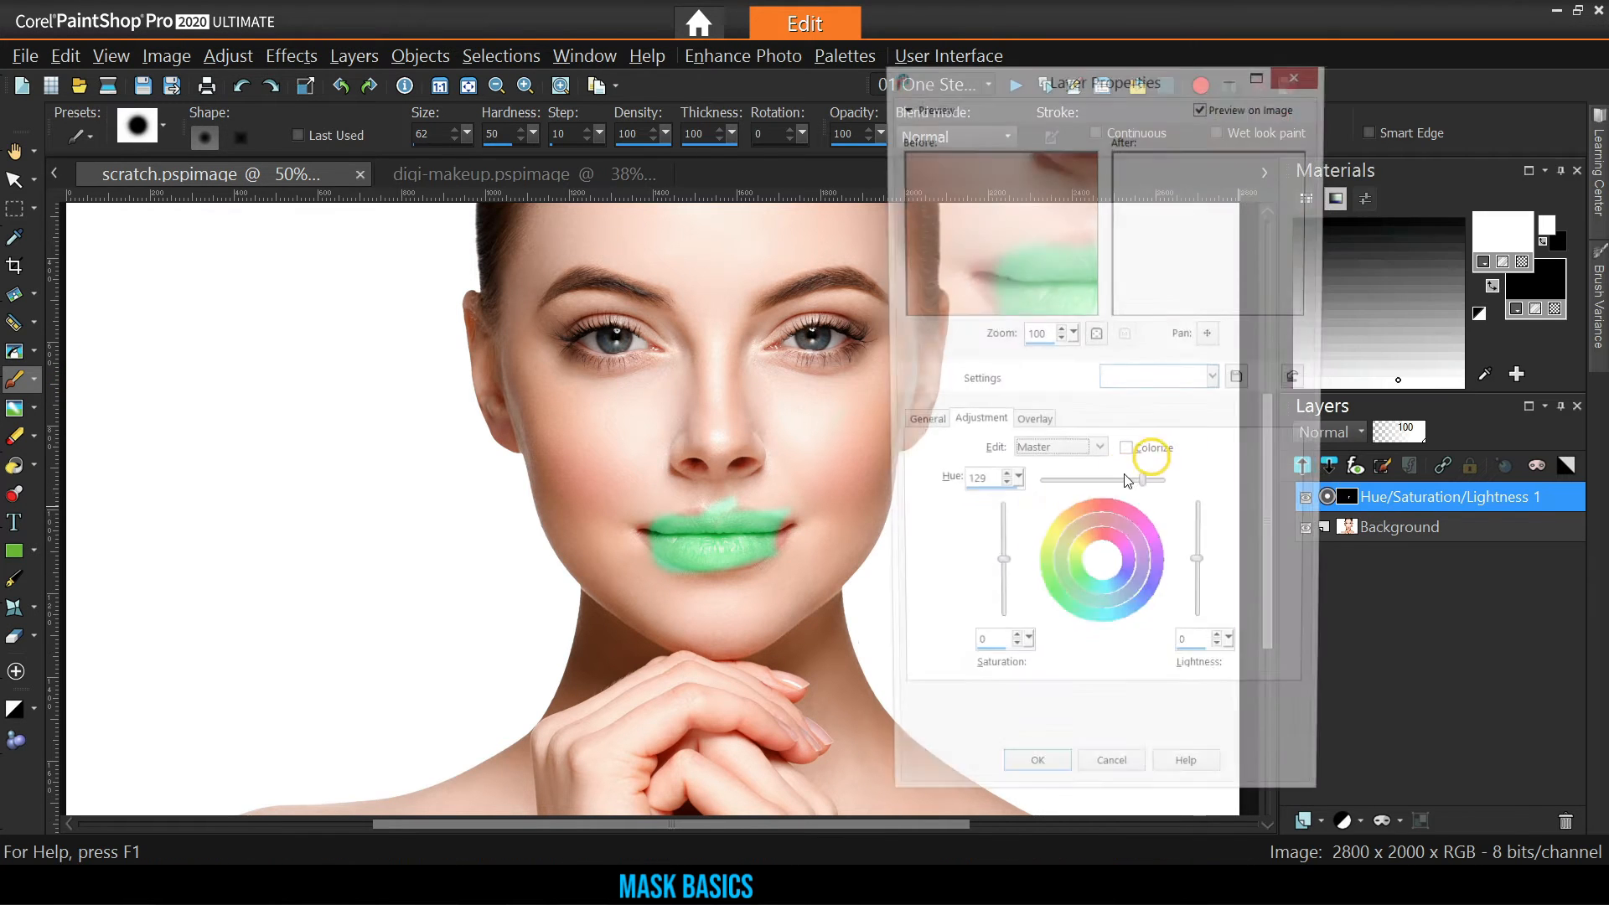
{"action": "left_click_drag", "start_coordinate": [1147, 491], "coordinate": [1064, 491]}
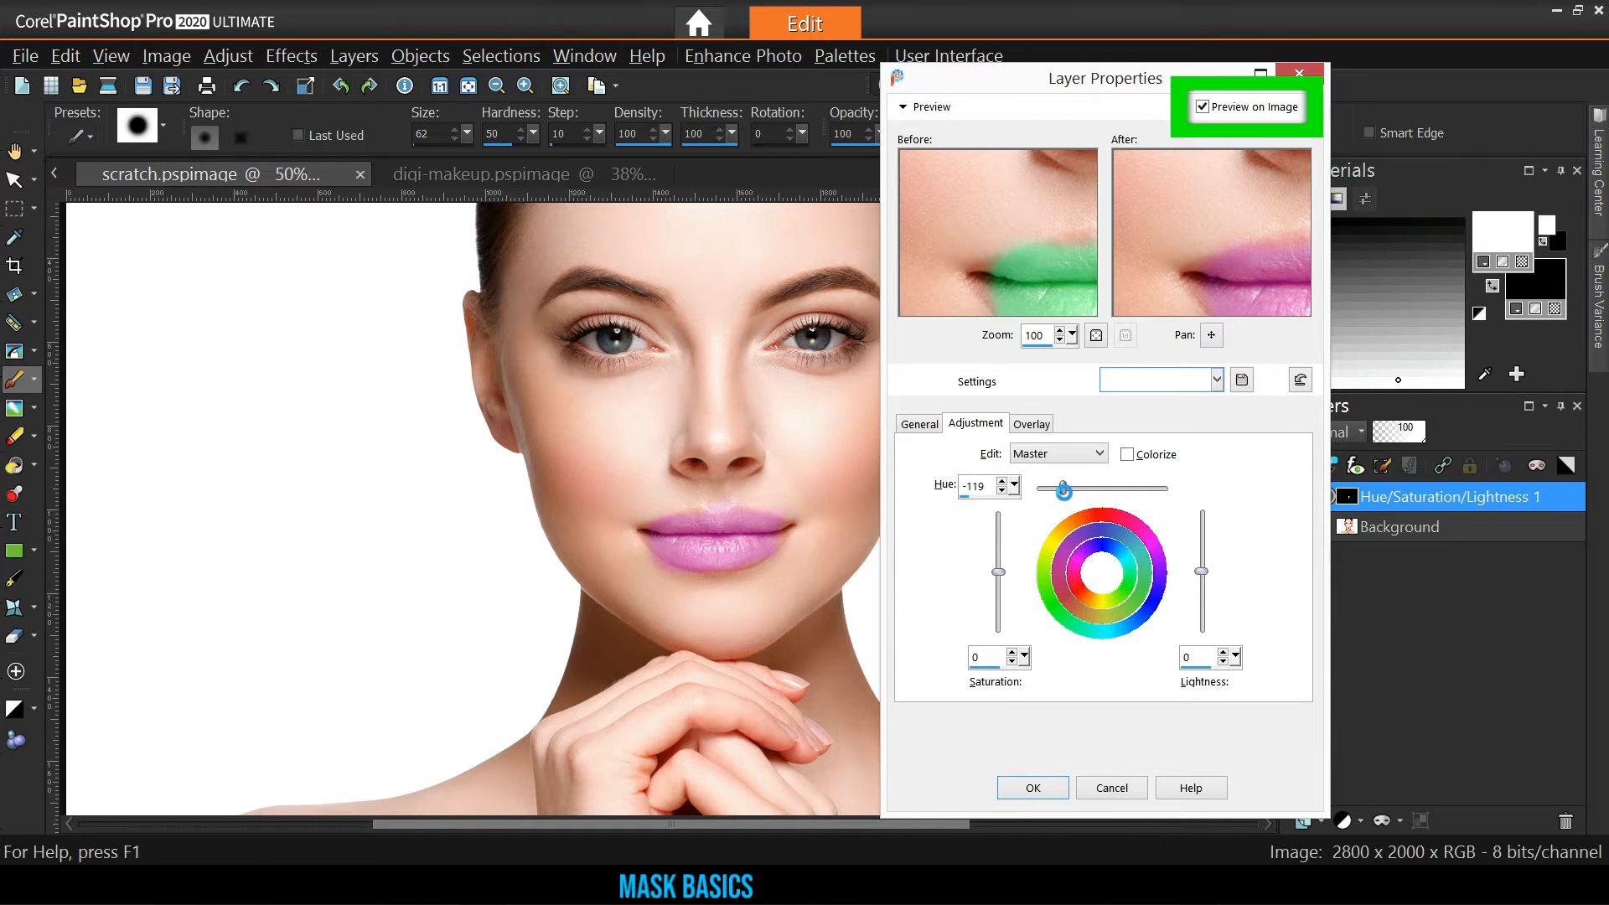
{"action": "left_click", "coordinate": [1034, 788]}
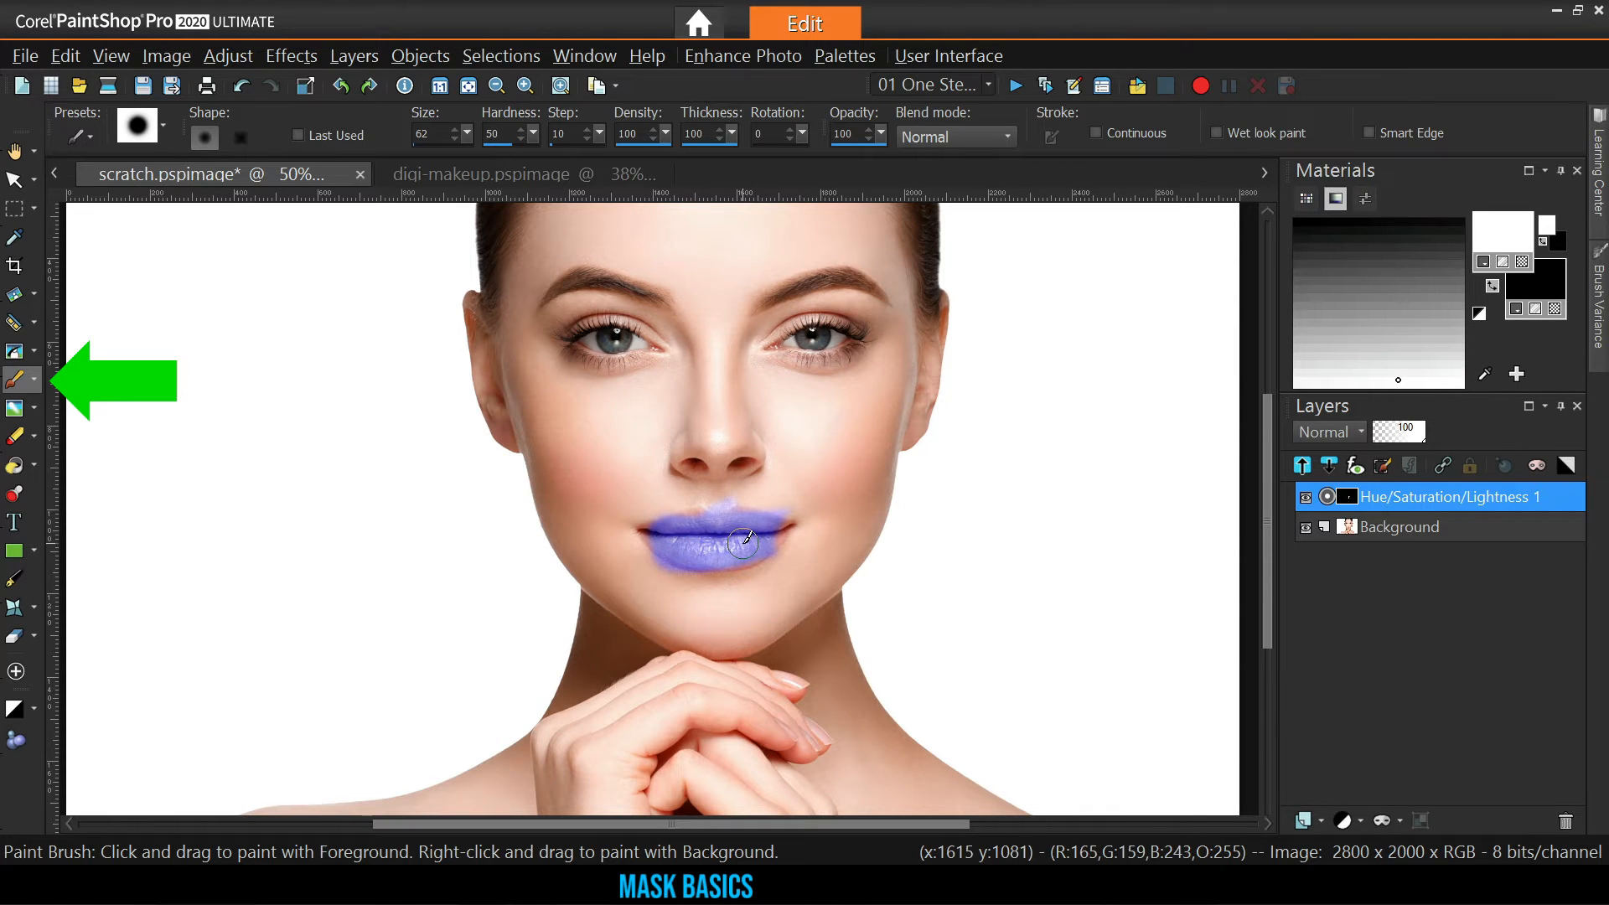
Set the Paint Brush hardness to 0, try a soft stroke across the nose and cheeks, and undo it
{"action": "scroll", "coordinate": [742, 537], "scroll_direction": "up", "scroll_amount": 4}
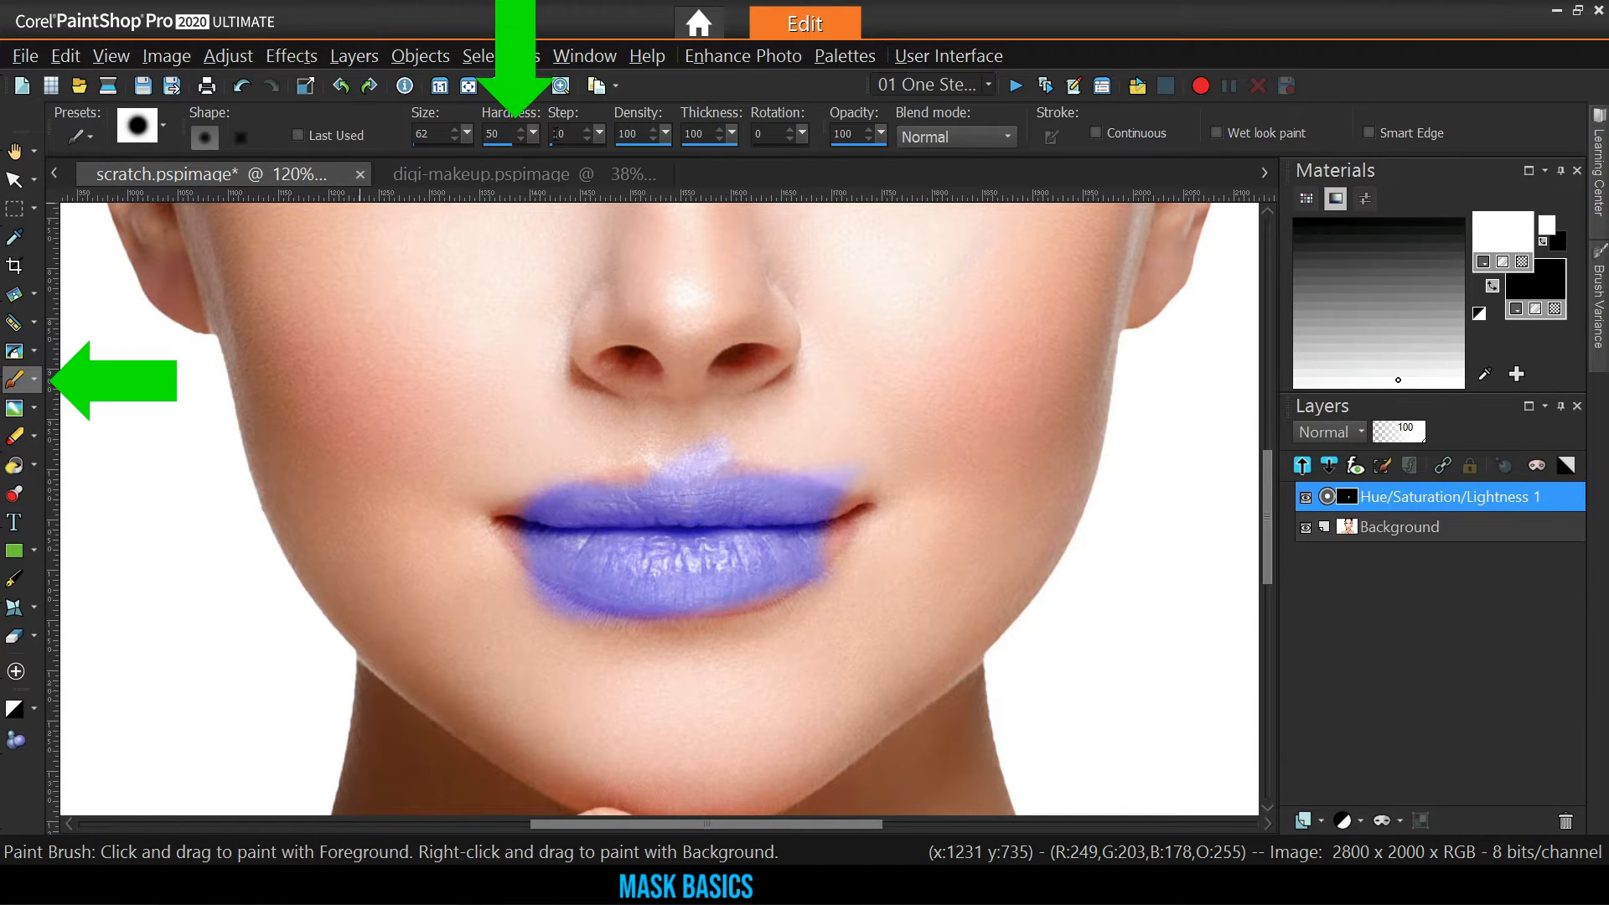
{"action": "left_click_drag", "start_coordinate": [535, 133], "coordinate": [485, 138]}
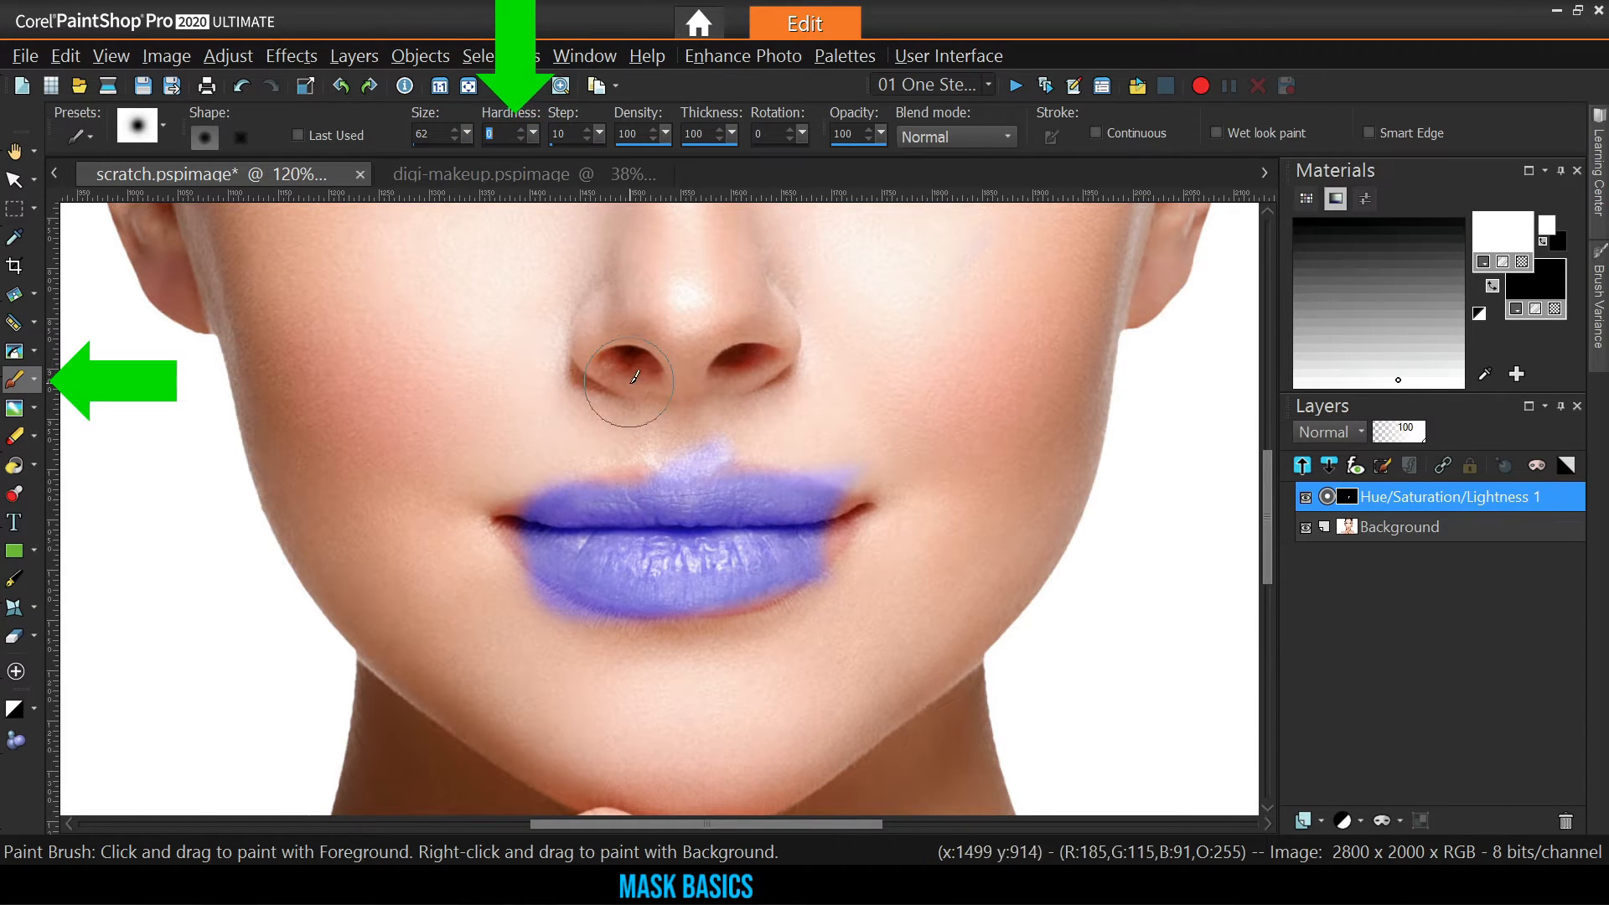
{"action": "mouse_move", "coordinate": [495, 367]}
{"action": "left_mouse_down"}
{"action": "mouse_move", "coordinate": [775, 348]}
{"action": "mouse_move", "coordinate": [989, 368]}
{"action": "left_mouse_up"}
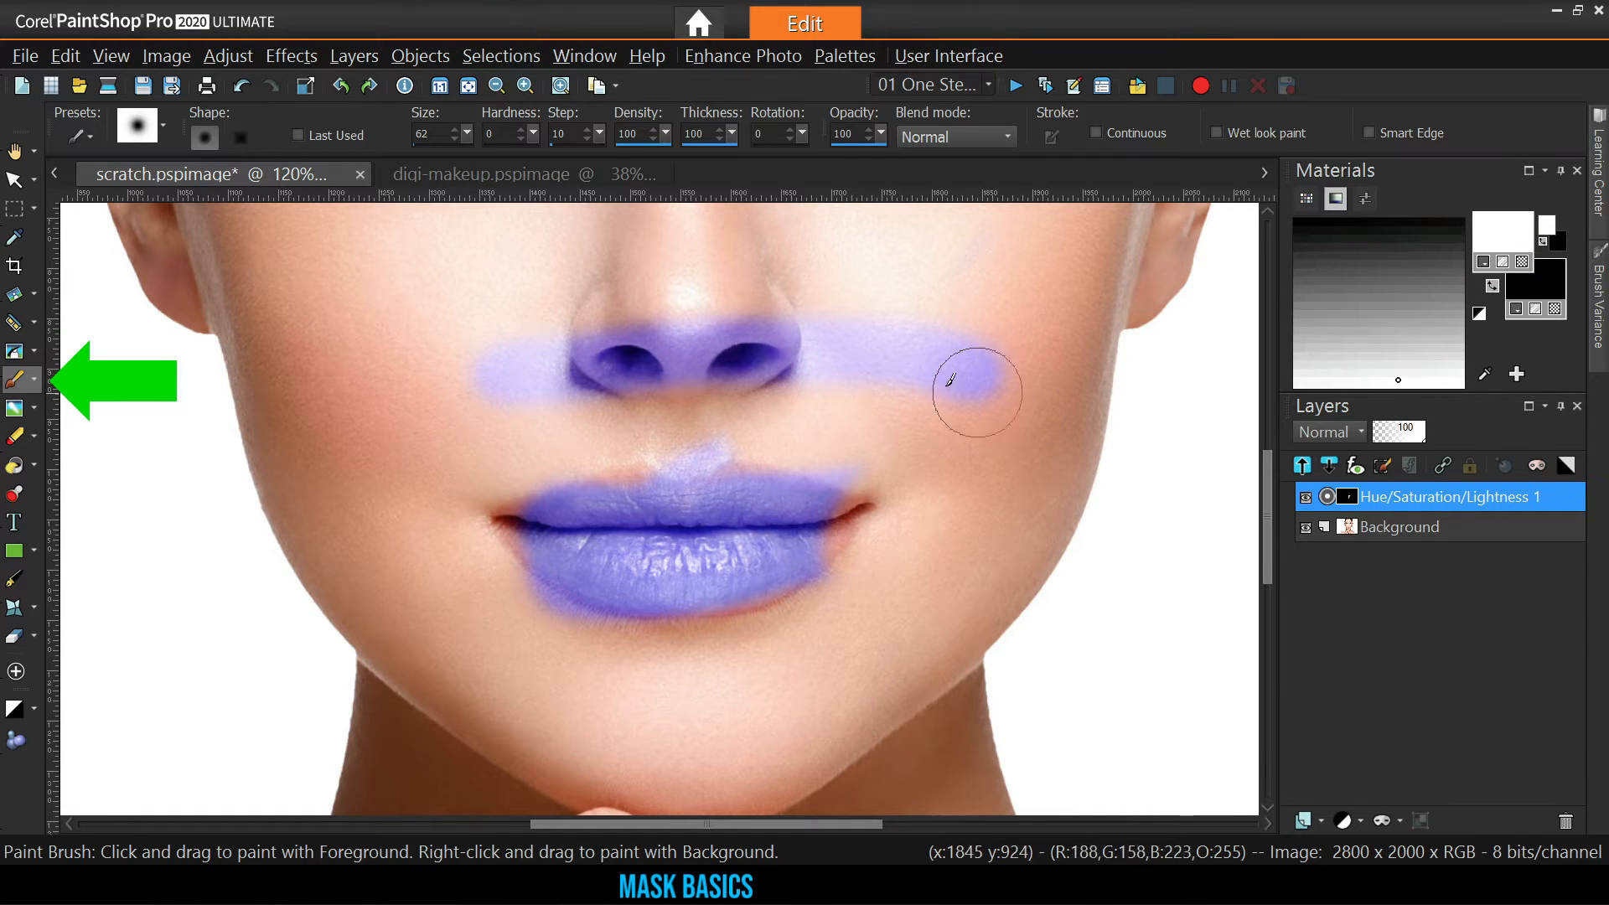
{"action": "left_click", "coordinate": [236, 85]}
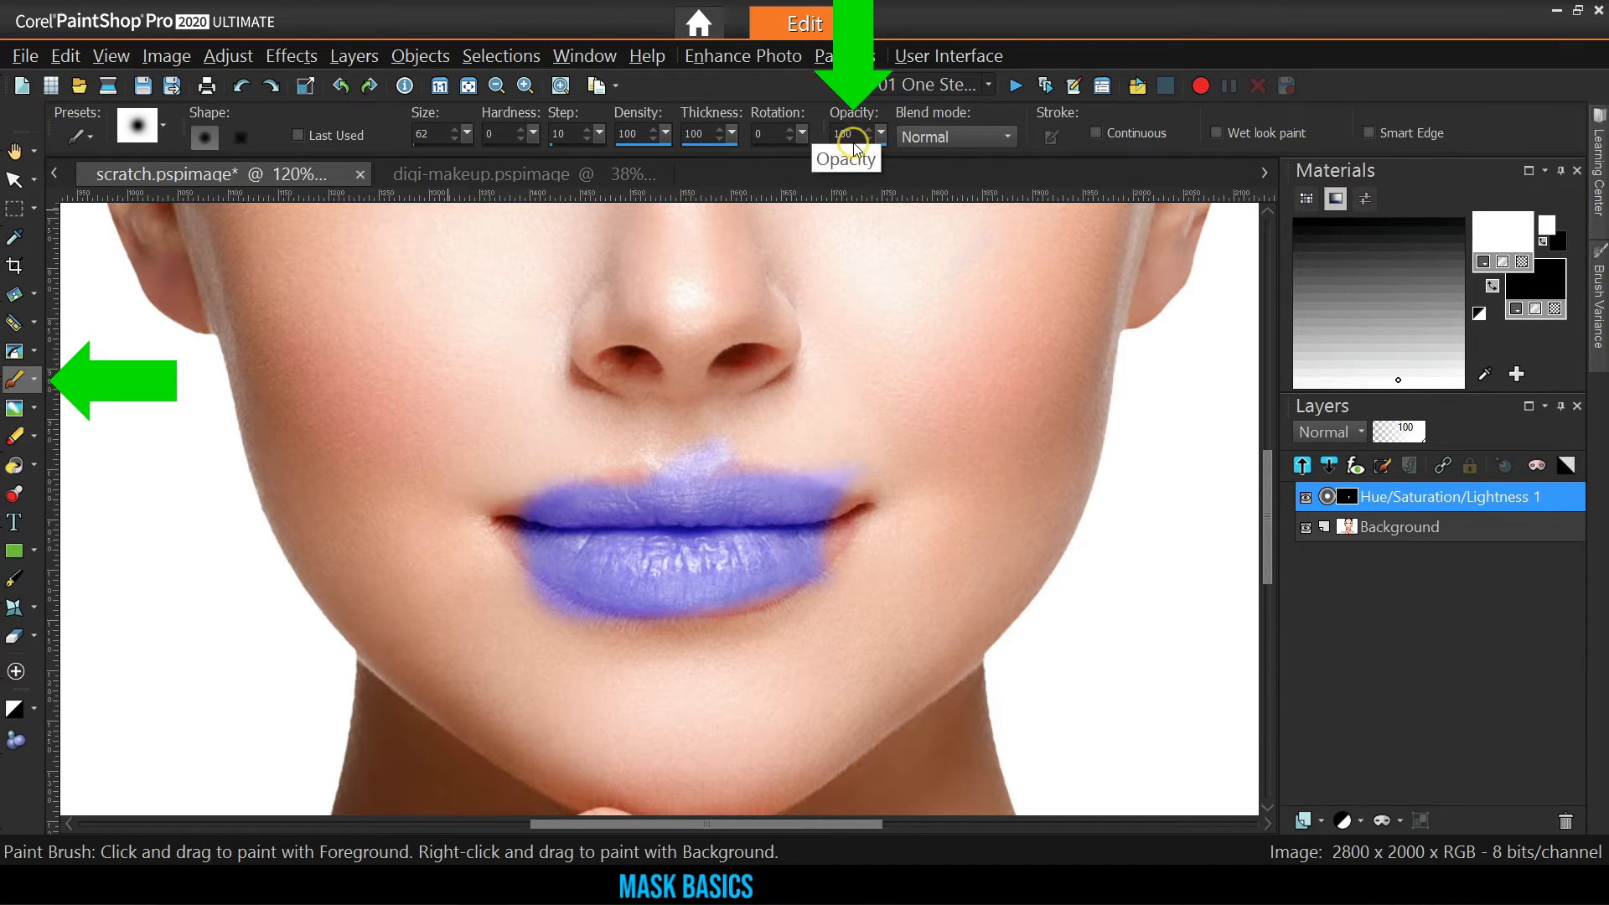
Try overlapping strokes over the nose at brush opacity 41, restore the opacity to 100, and undo the strokes
{"action": "left_click_drag", "start_coordinate": [880, 134], "coordinate": [831, 139]}
{"action": "left_click_drag", "start_coordinate": [738, 285], "coordinate": [827, 288]}
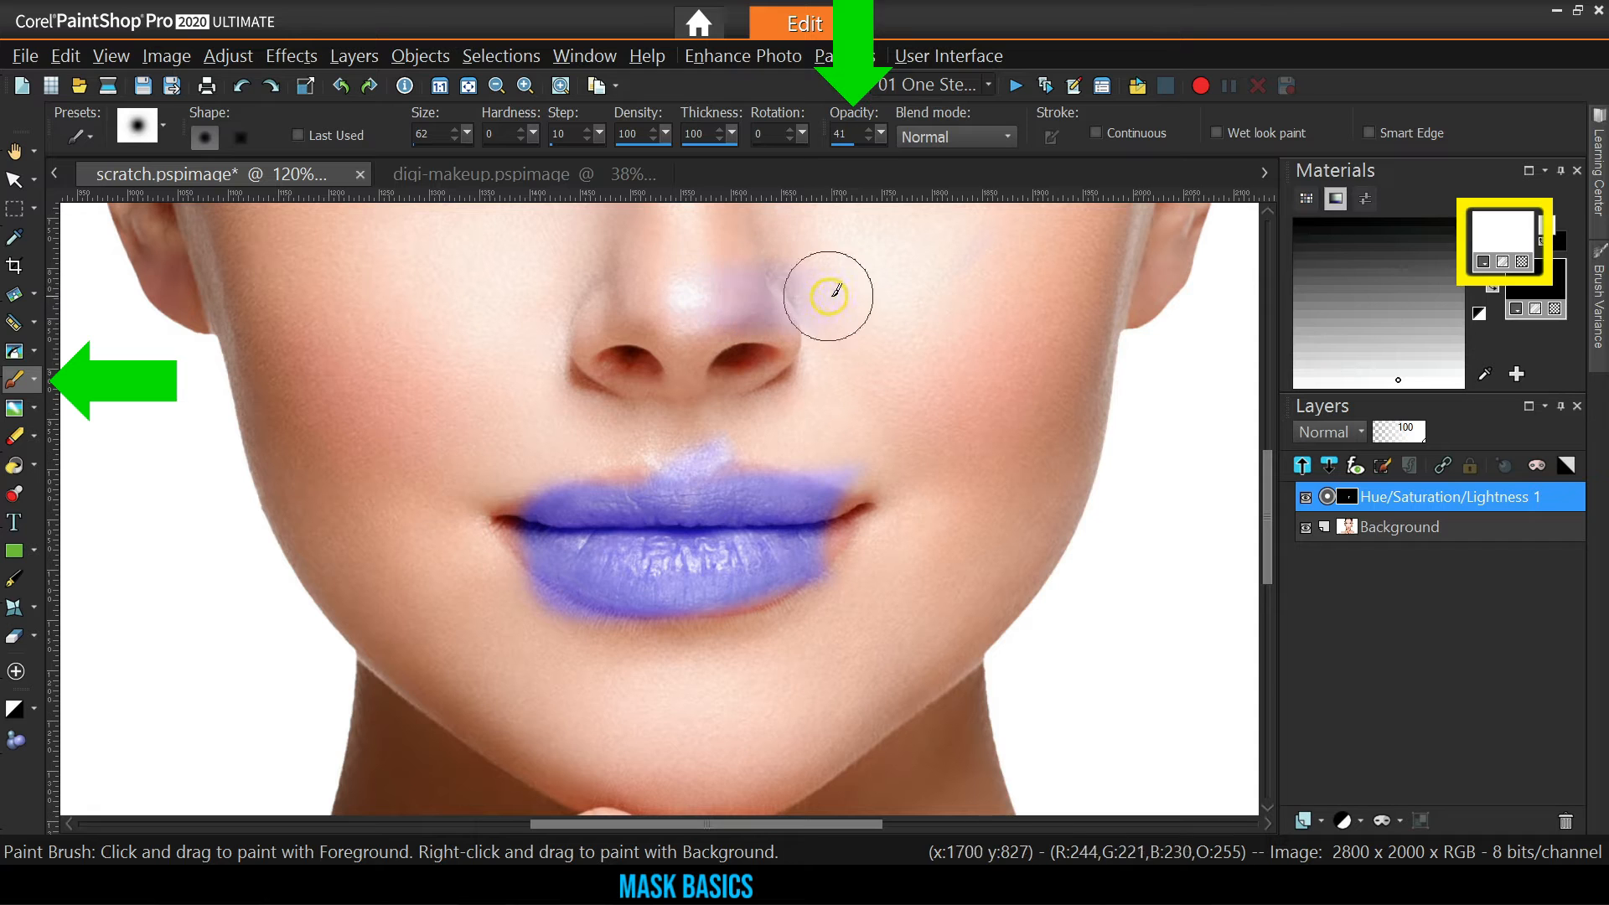
{"action": "left_click_drag", "start_coordinate": [670, 289], "coordinate": [872, 275]}
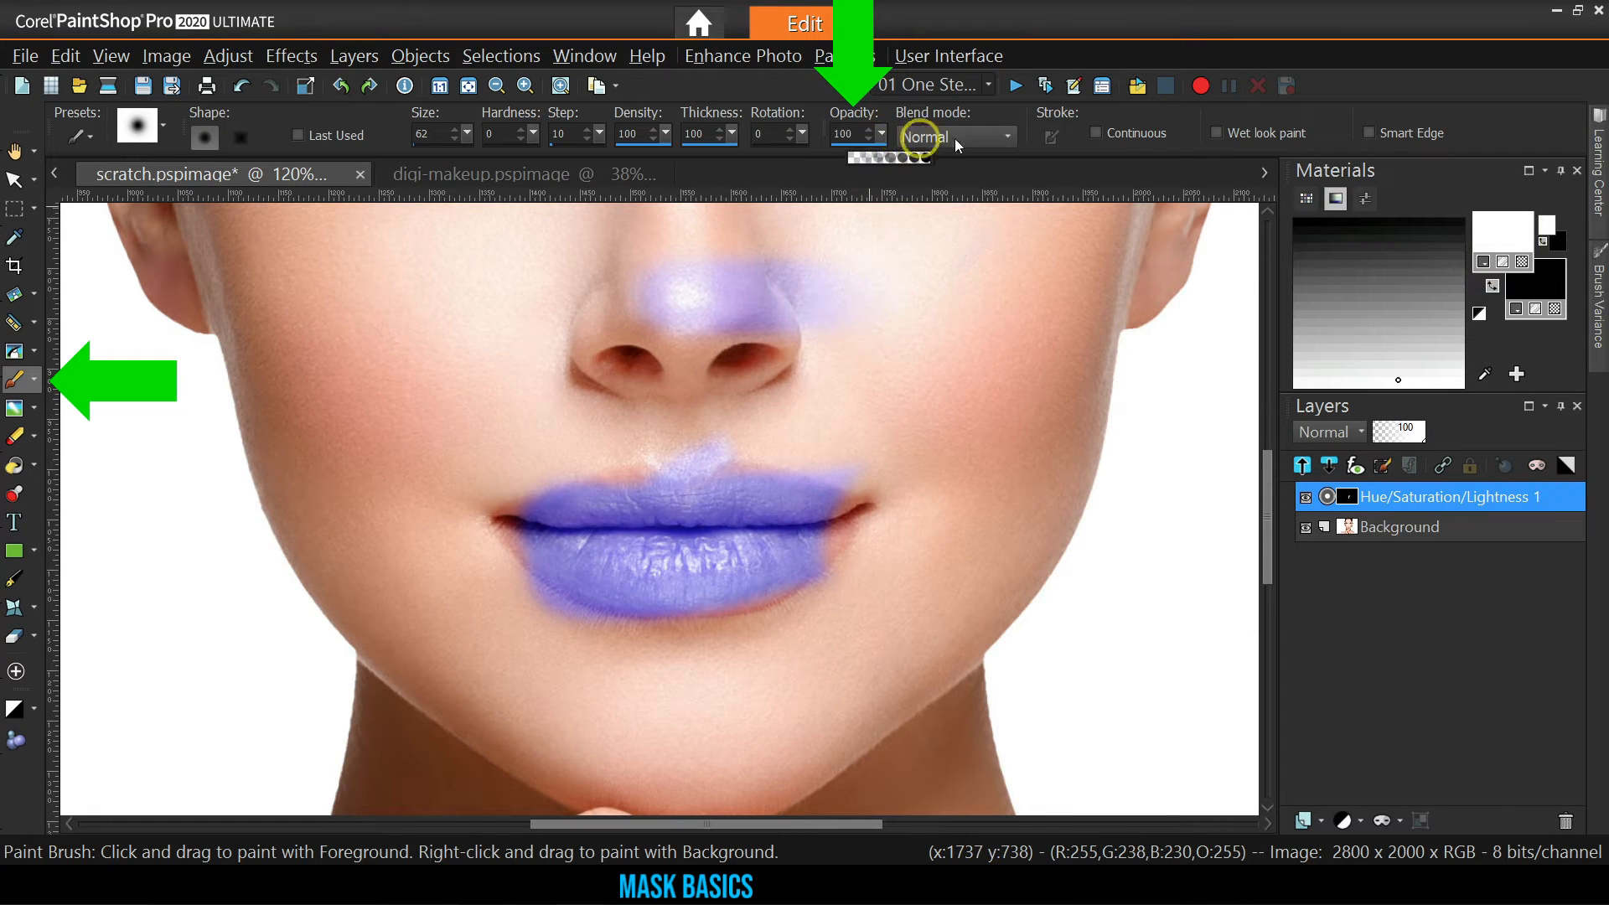
{"action": "left_click", "coordinate": [243, 86]}
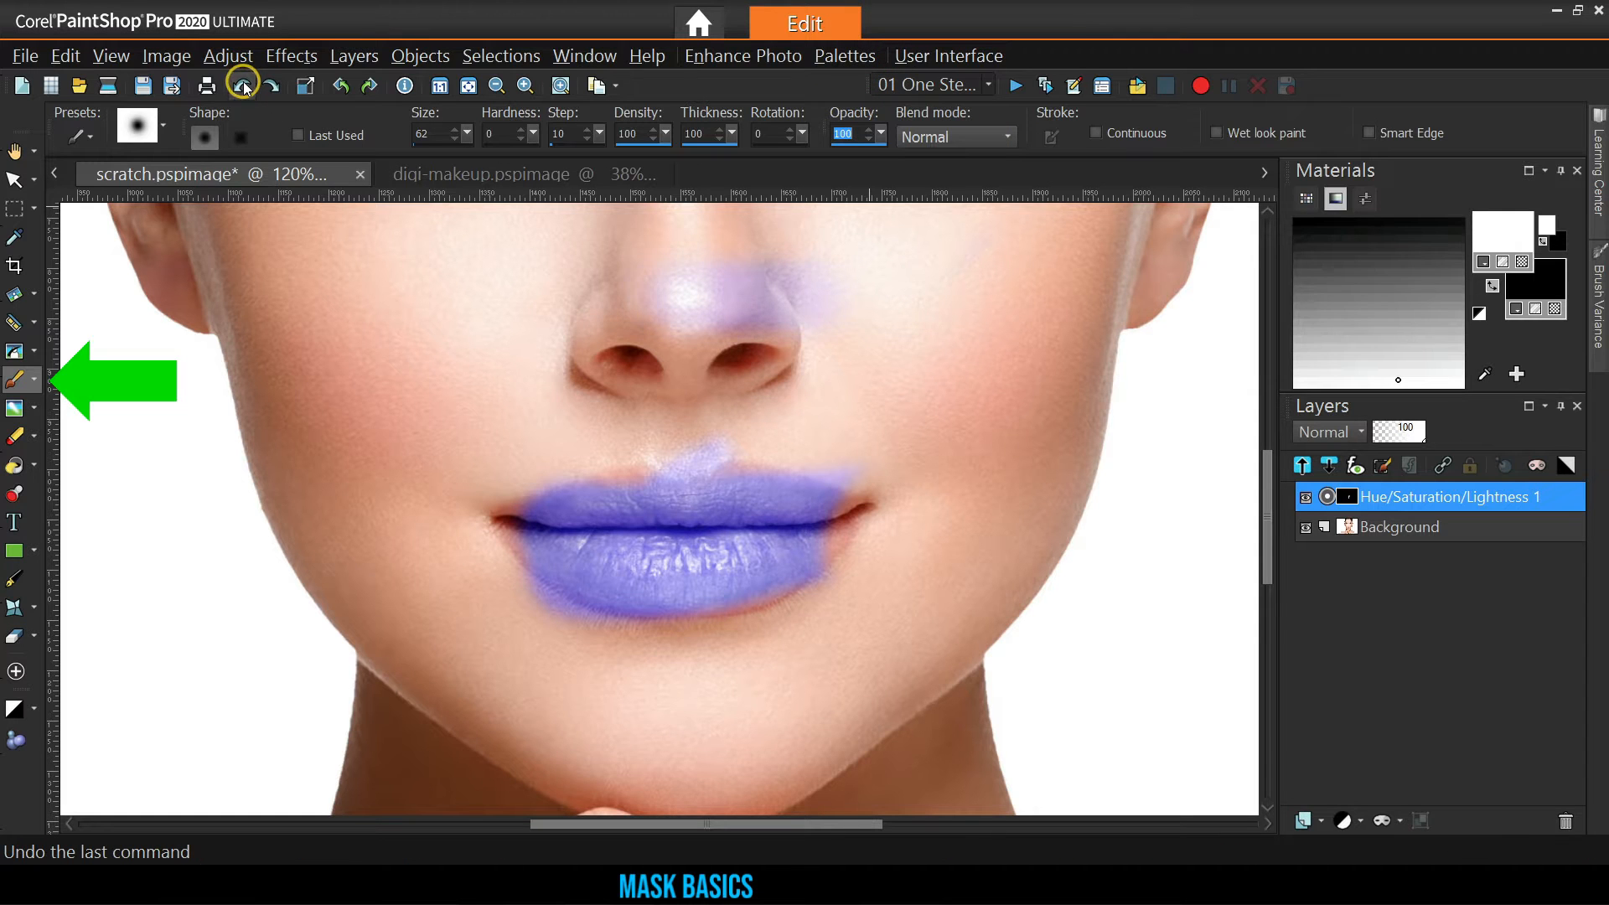
{"action": "left_click", "coordinate": [243, 85]}
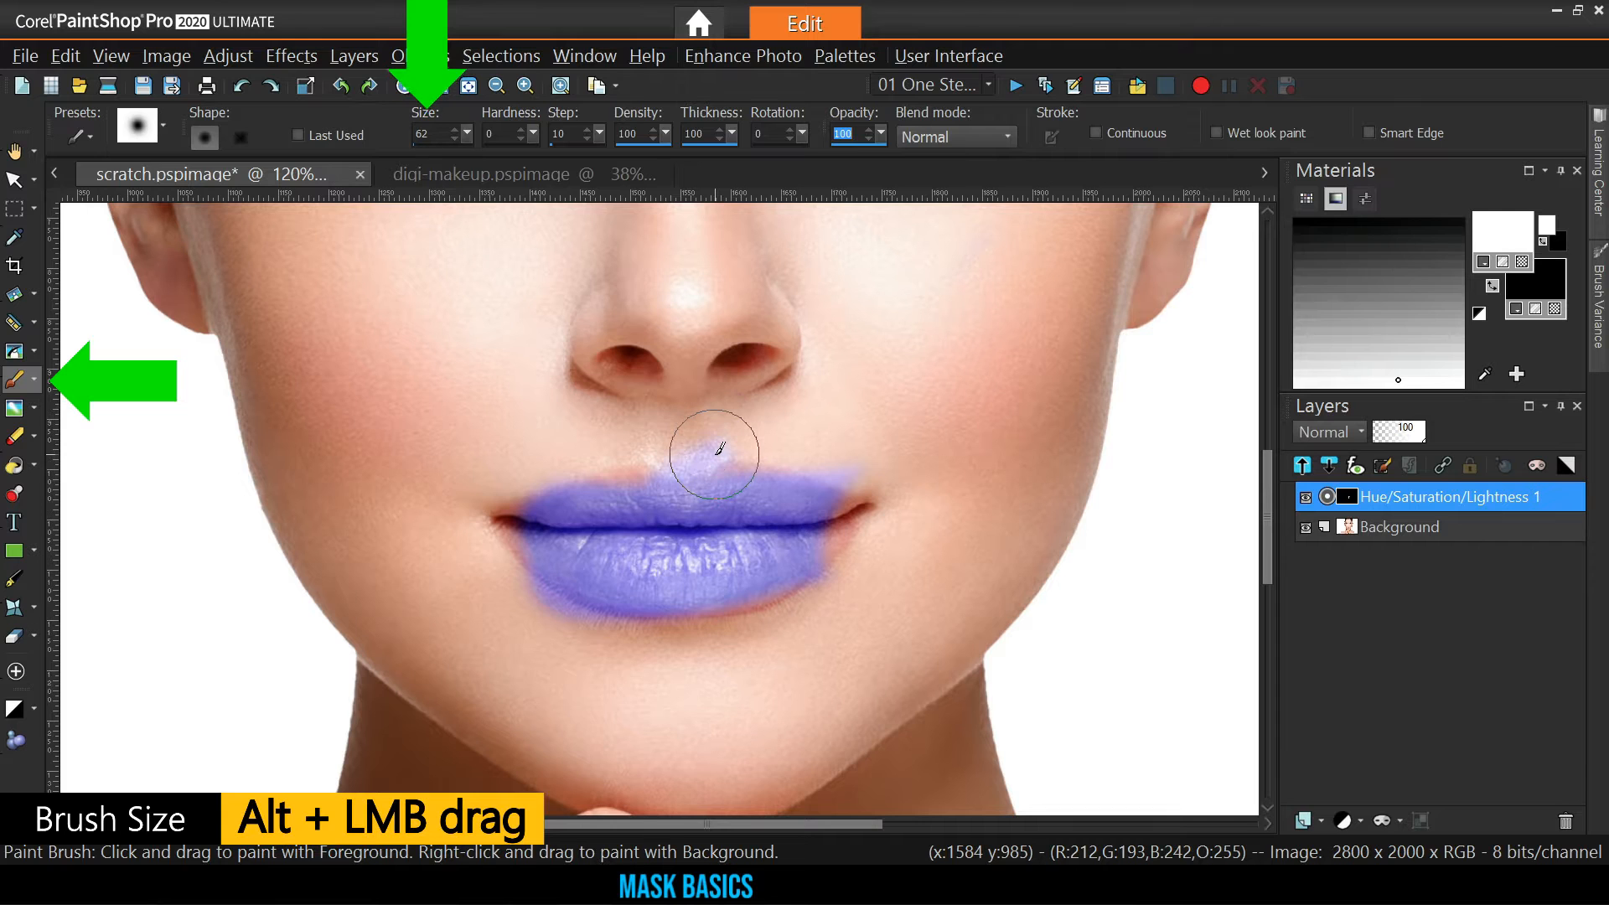
Resize the Paint Brush interactively to 76 and reduce it to 48 for working around the lips
{"action": "mouse_move", "coordinate": [714, 454]}
{"action": "left_mouse_down", "text": "alt"}
{"action": "mouse_move", "coordinate": [712, 410]}
{"action": "mouse_move", "coordinate": [718, 533]}
{"action": "mouse_move", "coordinate": [756, 325]}
{"action": "left_mouse_up", "text": "alt"}
{"action": "scroll", "coordinate": [712, 474], "scroll_direction": "up", "scroll_amount": 3}
{"action": "scroll", "coordinate": [708, 475], "scroll_direction": "down", "scroll_amount": 3}
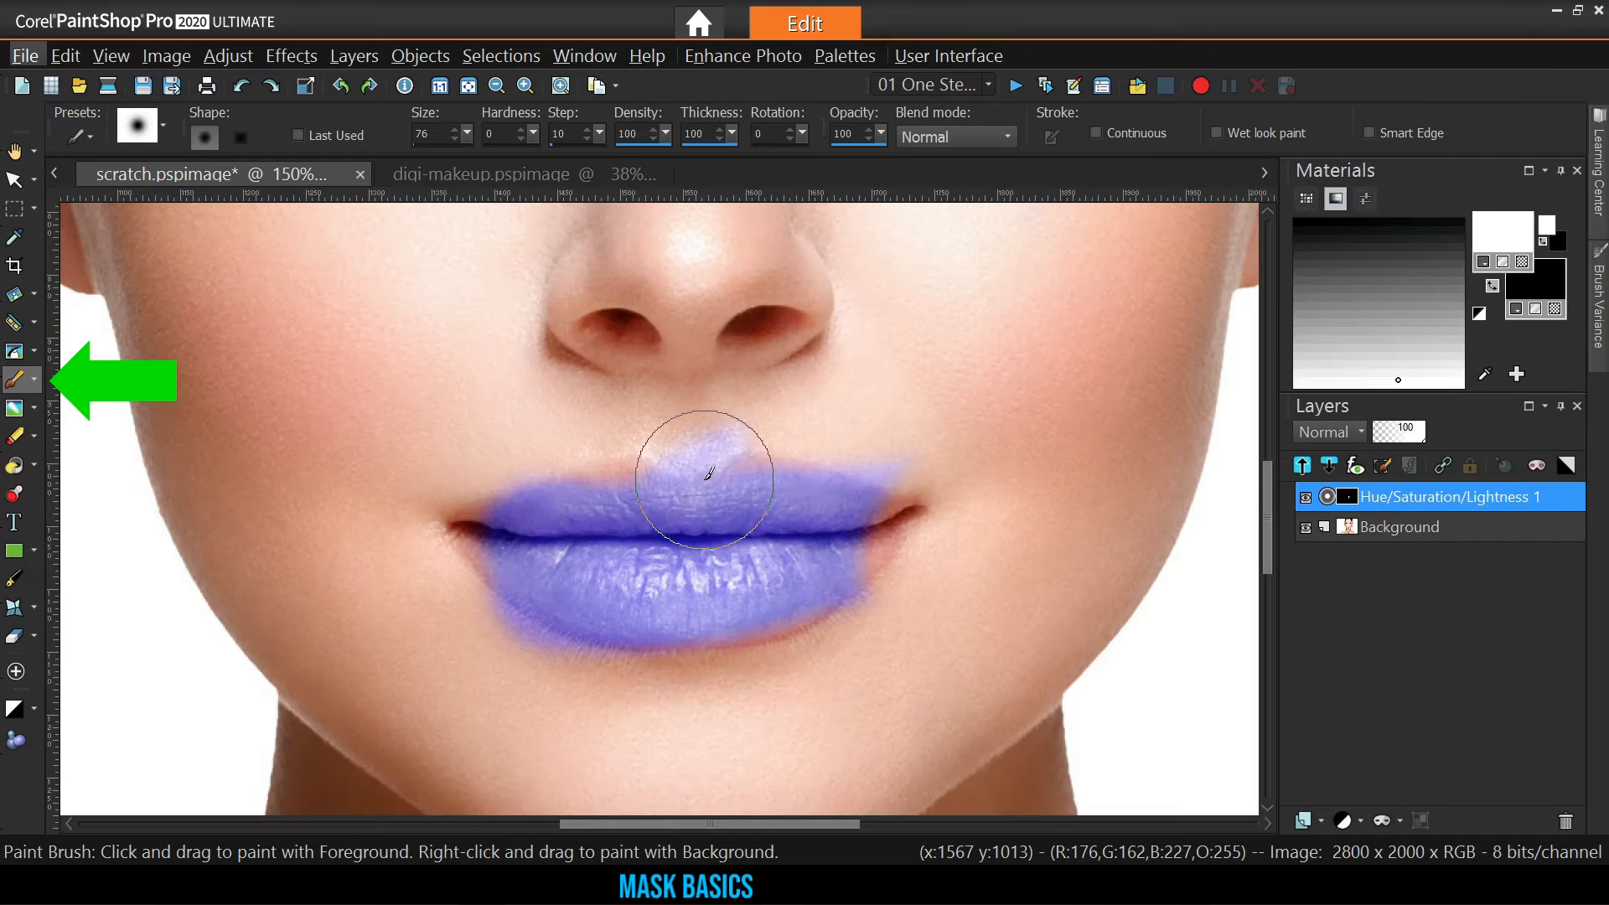
{"action": "mouse_move", "coordinate": [470, 442]}
{"action": "left_mouse_down"}
{"action": "mouse_move", "coordinate": [531, 564]}
{"action": "mouse_move", "coordinate": [893, 494]}
{"action": "mouse_move", "coordinate": [584, 321]}
{"action": "mouse_move", "coordinate": [577, 428]}
{"action": "mouse_move", "coordinate": [625, 511]}
{"action": "left_mouse_up"}
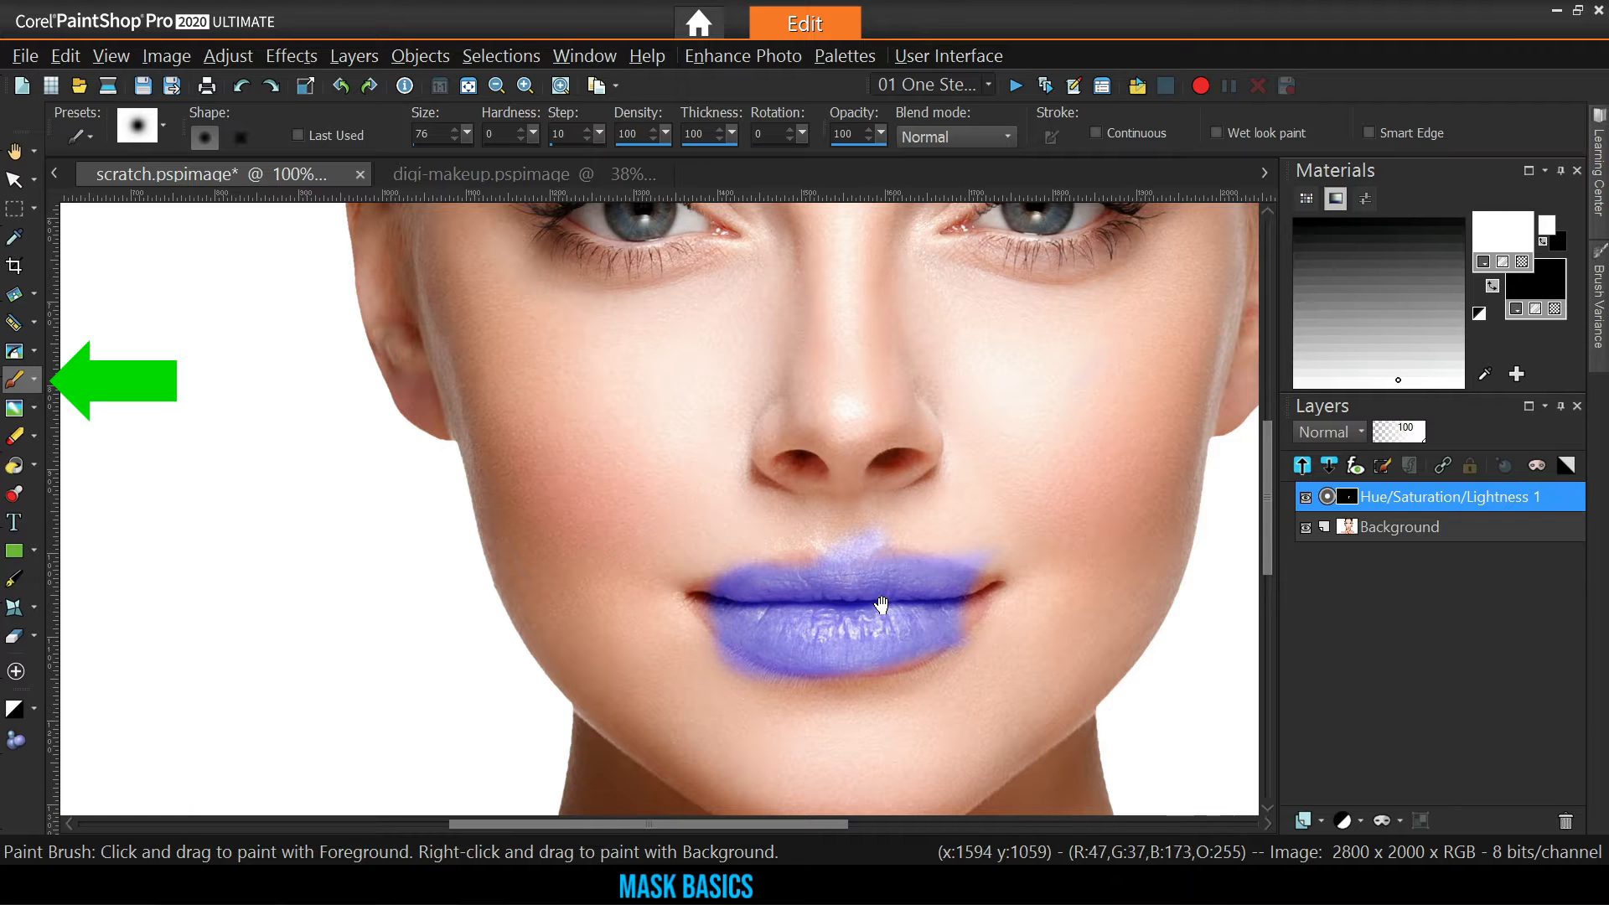
{"action": "left_click_drag", "start_coordinate": [881, 604], "coordinate": [650, 517]}
{"action": "scroll", "coordinate": [671, 486], "scroll_direction": "up", "scroll_amount": 1}
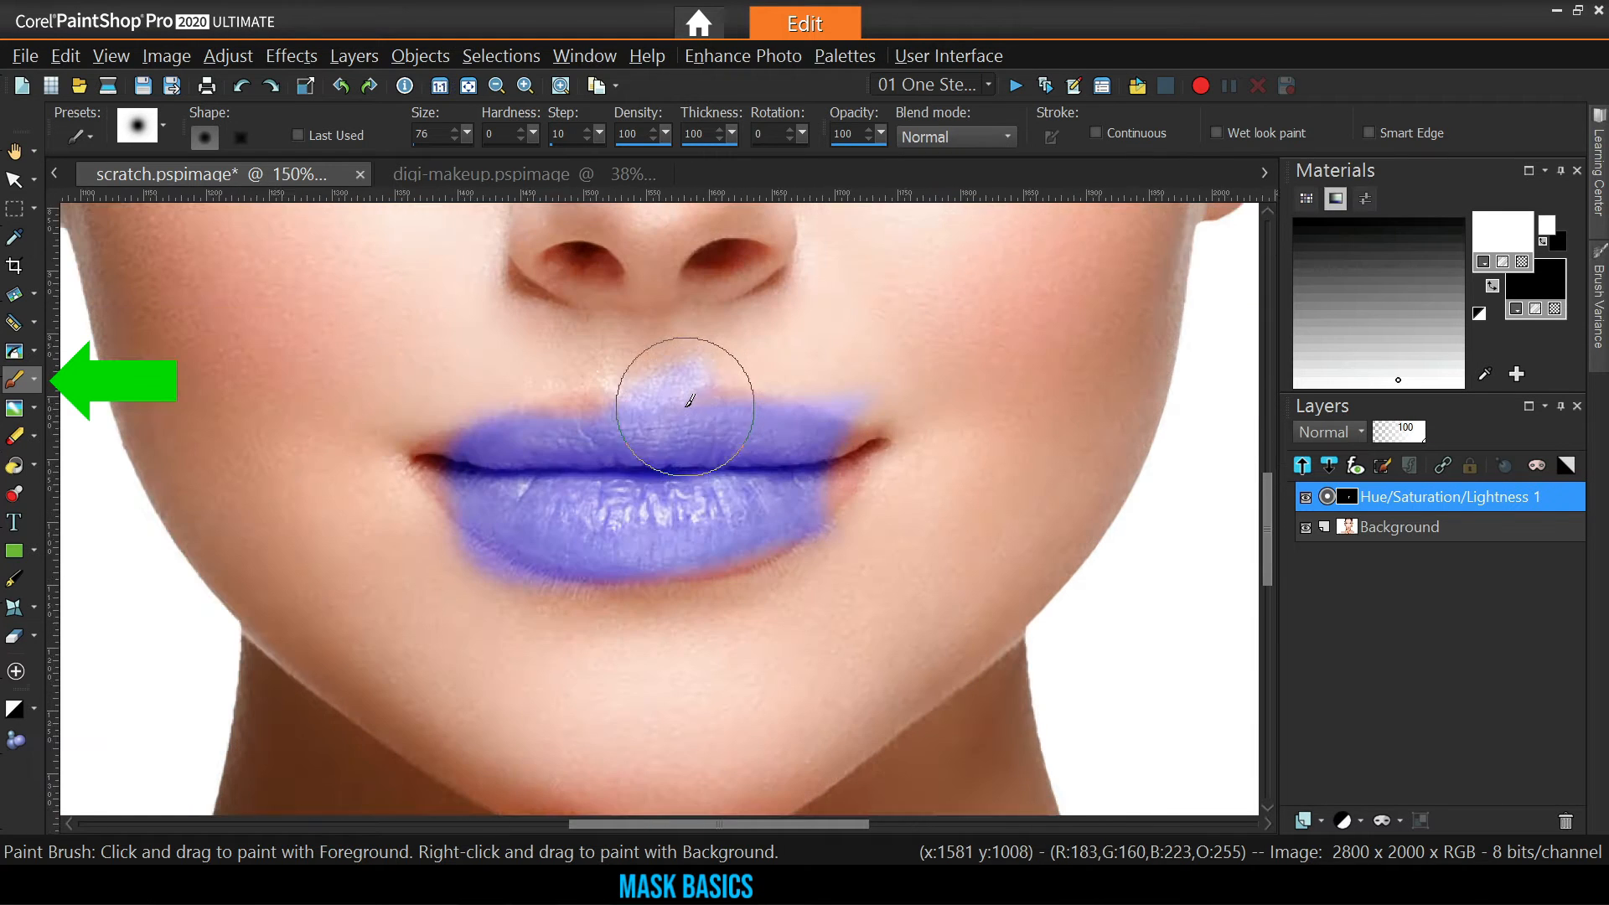
{"action": "left_click_drag", "start_coordinate": [692, 466], "coordinate": [690, 432]}
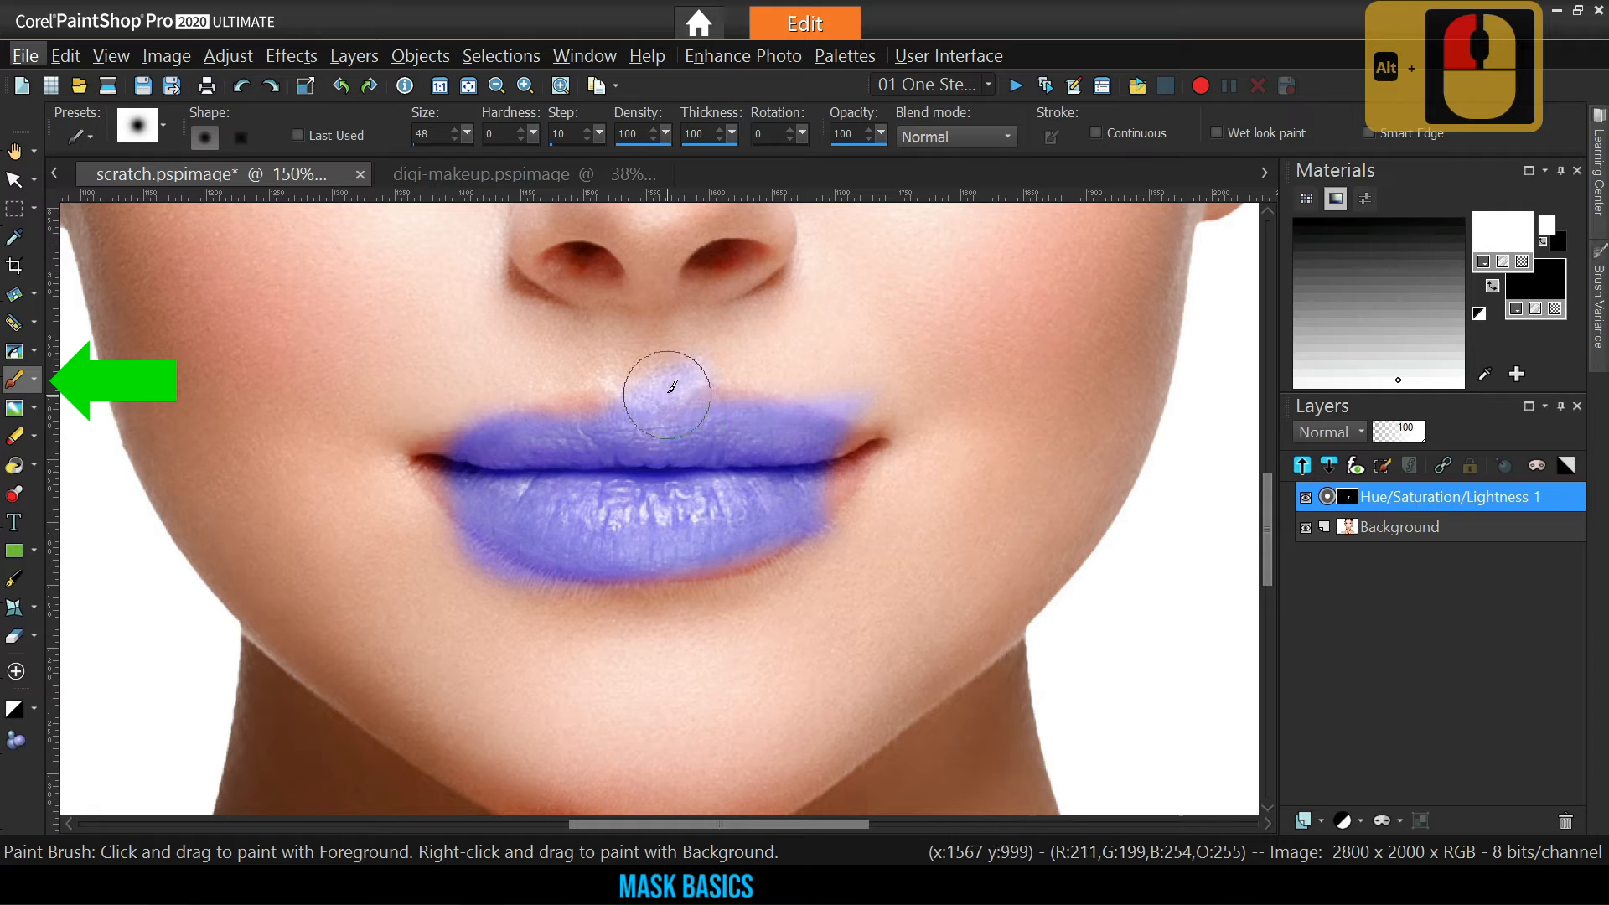
Refine the lip mask, erasing spill above the upper lip and filling edges and corners with a brush reduced to size 12
{"action": "left_click_drag", "start_coordinate": [629, 361], "coordinate": [743, 366]}
{"action": "mouse_move", "coordinate": [420, 543]}
{"action": "left_mouse_down"}
{"action": "mouse_move", "coordinate": [544, 601]}
{"action": "mouse_move", "coordinate": [623, 605]}
{"action": "left_mouse_up"}
{"action": "mouse_move", "coordinate": [525, 453]}
{"action": "left_mouse_down"}
{"action": "mouse_move", "coordinate": [508, 453]}
{"action": "mouse_move", "coordinate": [506, 521]}
{"action": "mouse_move", "coordinate": [842, 478]}
{"action": "mouse_move", "coordinate": [605, 431]}
{"action": "mouse_move", "coordinate": [491, 450]}
{"action": "left_mouse_up"}
{"action": "left_click_drag", "start_coordinate": [826, 389], "coordinate": [894, 406]}
{"action": "scroll", "coordinate": [519, 514], "scroll_direction": "up", "scroll_amount": 2}
{"action": "mouse_move", "coordinate": [399, 473]}
{"action": "left_mouse_down"}
{"action": "mouse_move", "coordinate": [383, 474]}
{"action": "mouse_move", "coordinate": [892, 614]}
{"action": "left_mouse_up"}
{"action": "scroll", "coordinate": [1003, 420], "scroll_direction": "down", "scroll_amount": 1}
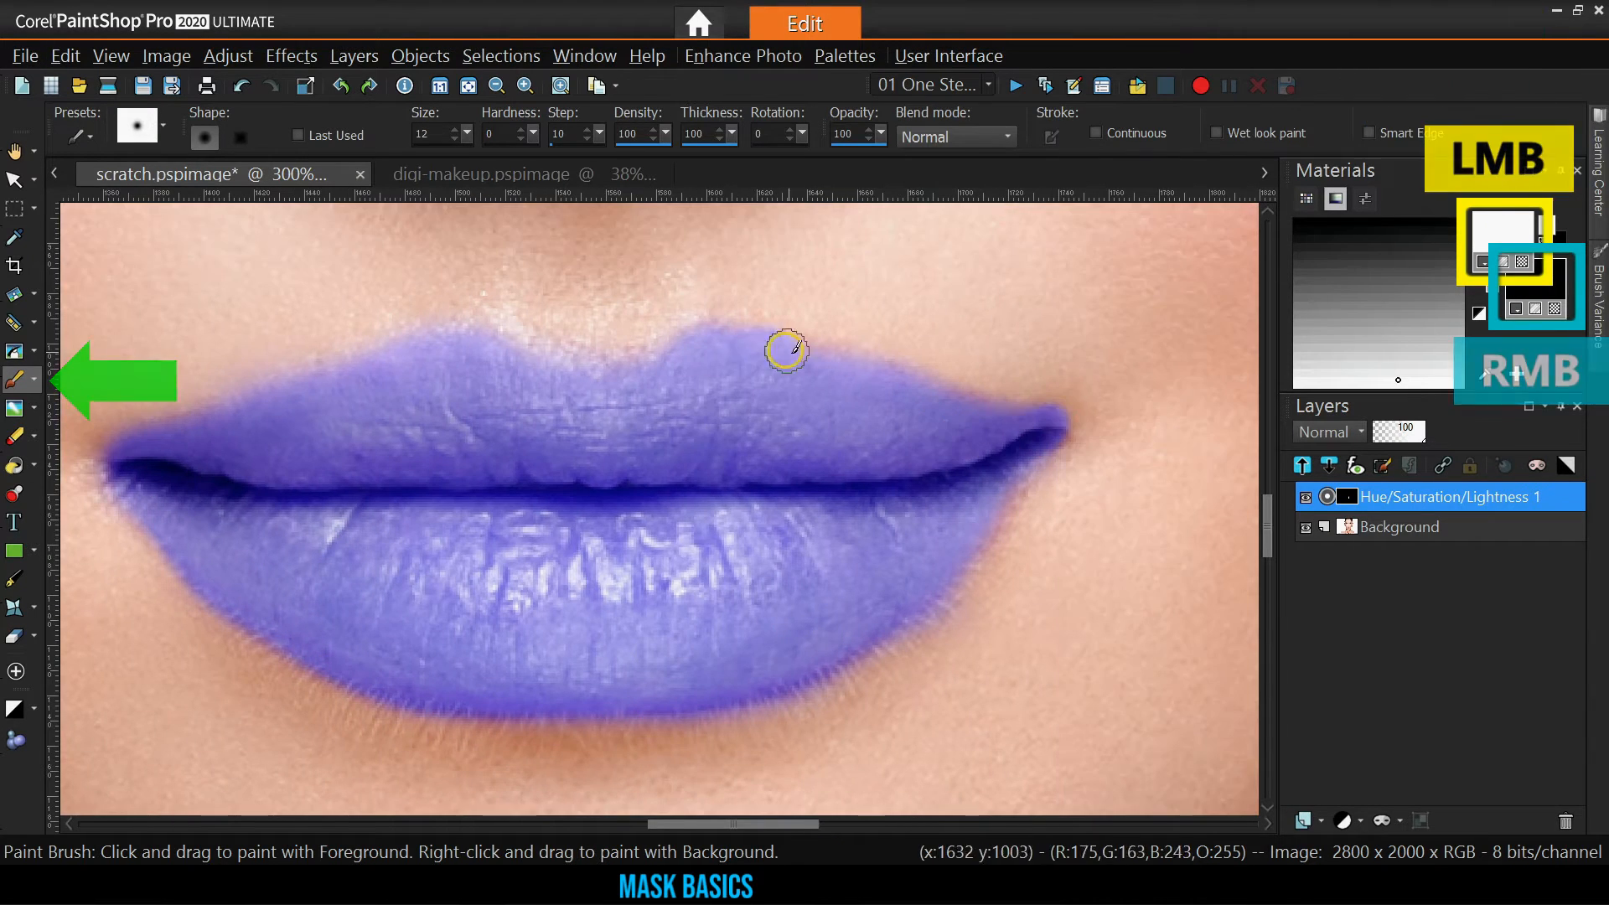
{"action": "scroll", "coordinate": [660, 528], "scroll_direction": "down", "scroll_amount": 3}
{"action": "scroll", "coordinate": [659, 528], "scroll_direction": "down", "scroll_amount": 1}
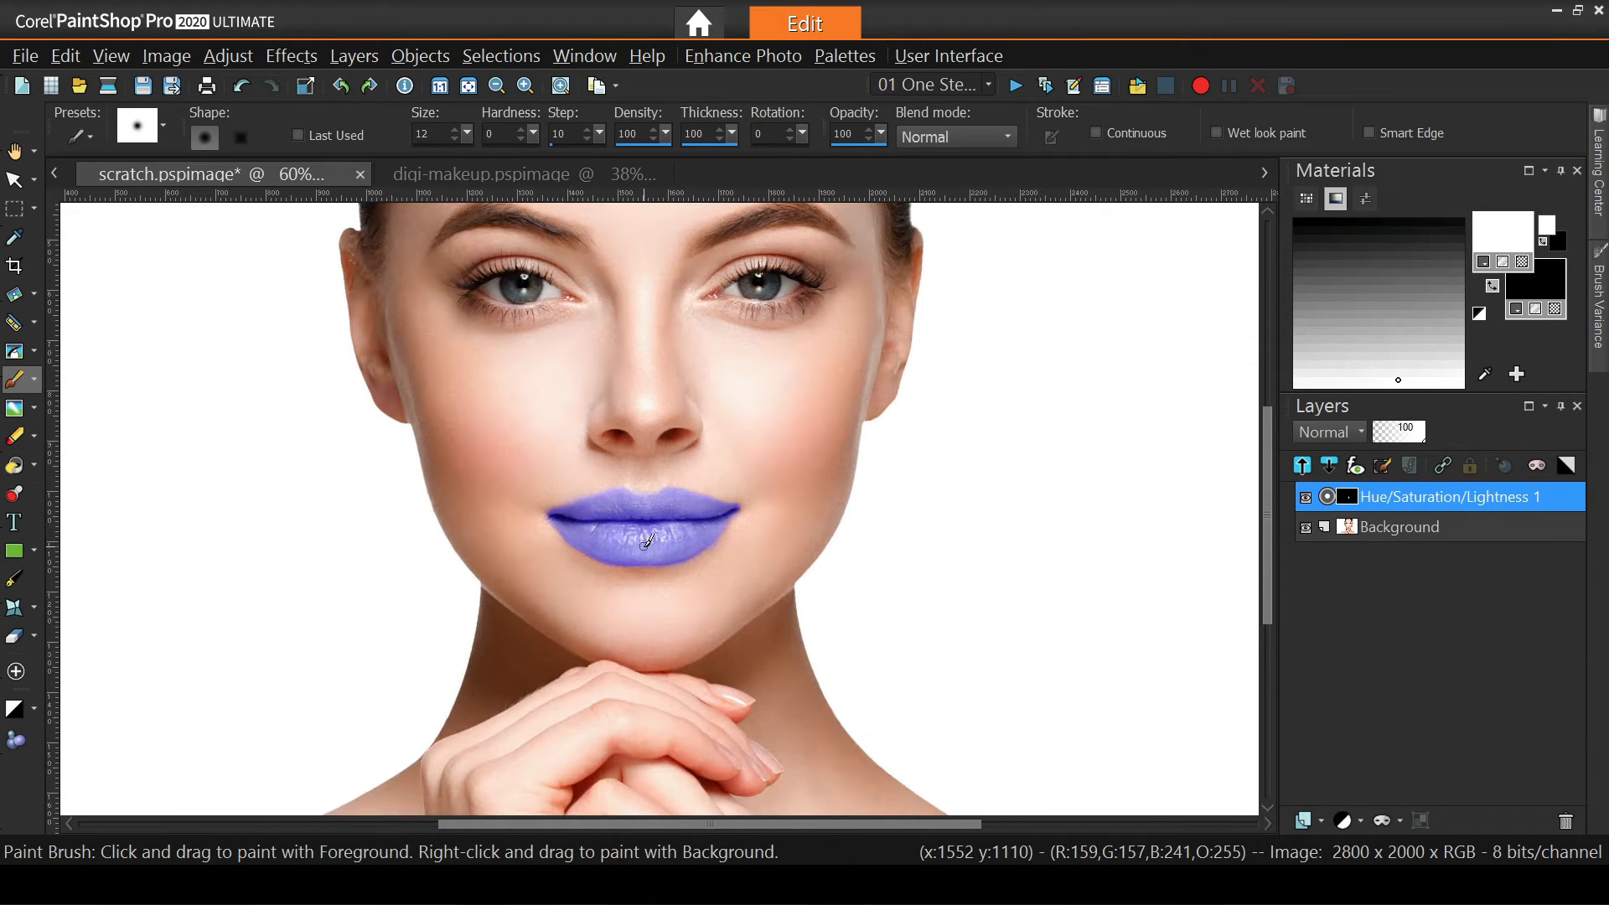
{"action": "left_click", "coordinate": [470, 88]}
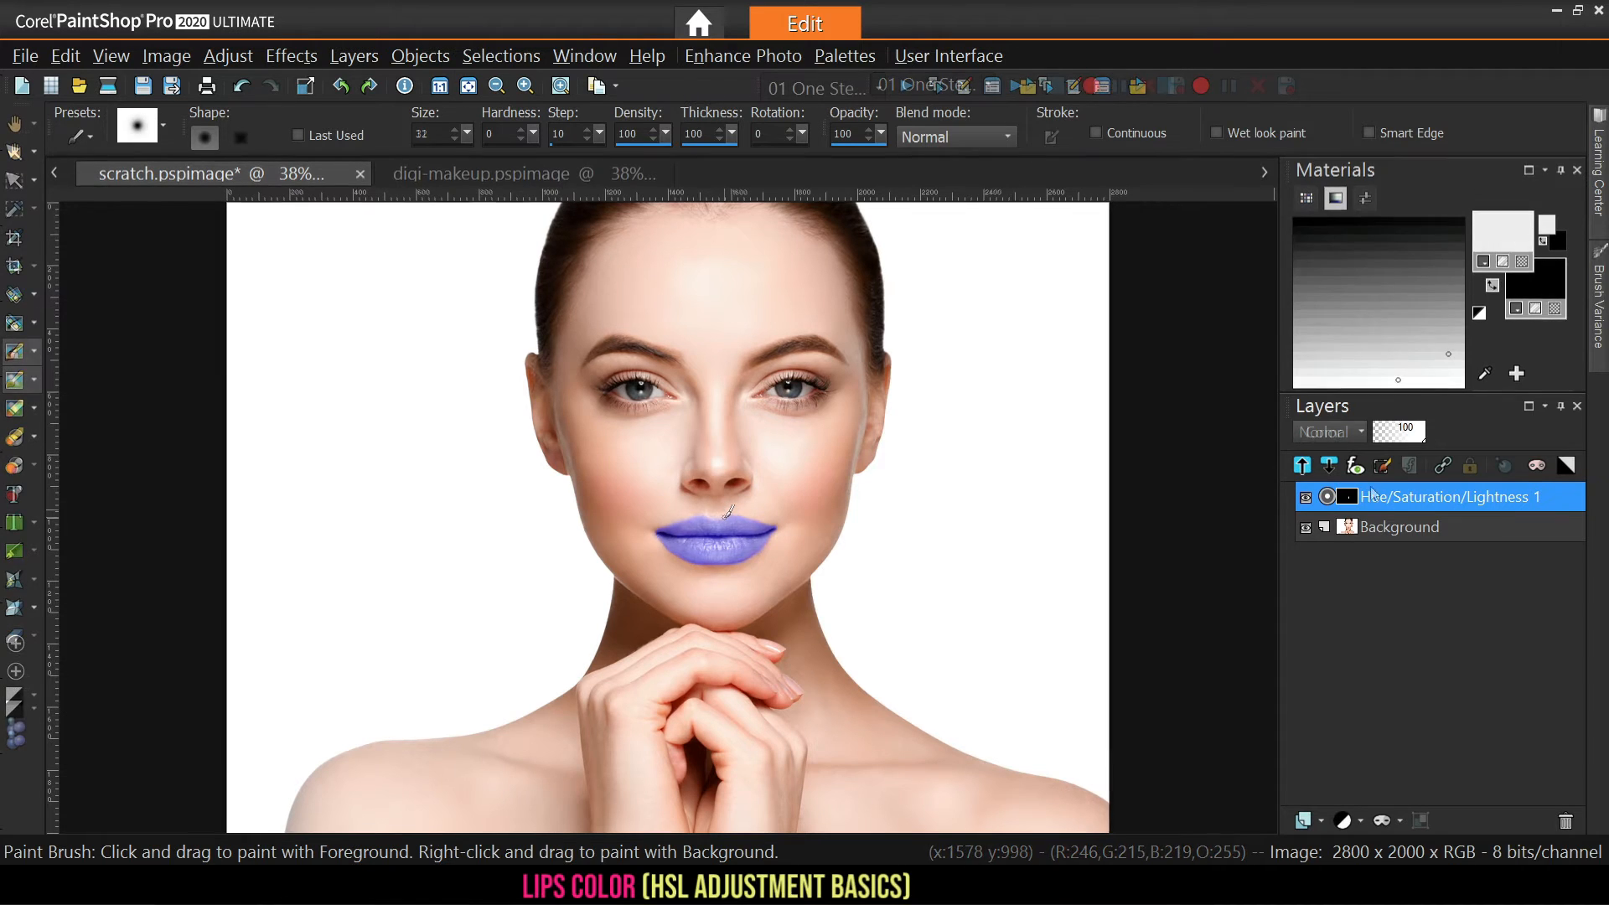
In the Hue/Saturation/Lightness layer's properties, set hue to -29 and saturation to 55, try a darker lightness, and reset lightness to 0
{"action": "right_click", "coordinate": [1356, 497]}
{"action": "left_click", "coordinate": [1265, 107]}
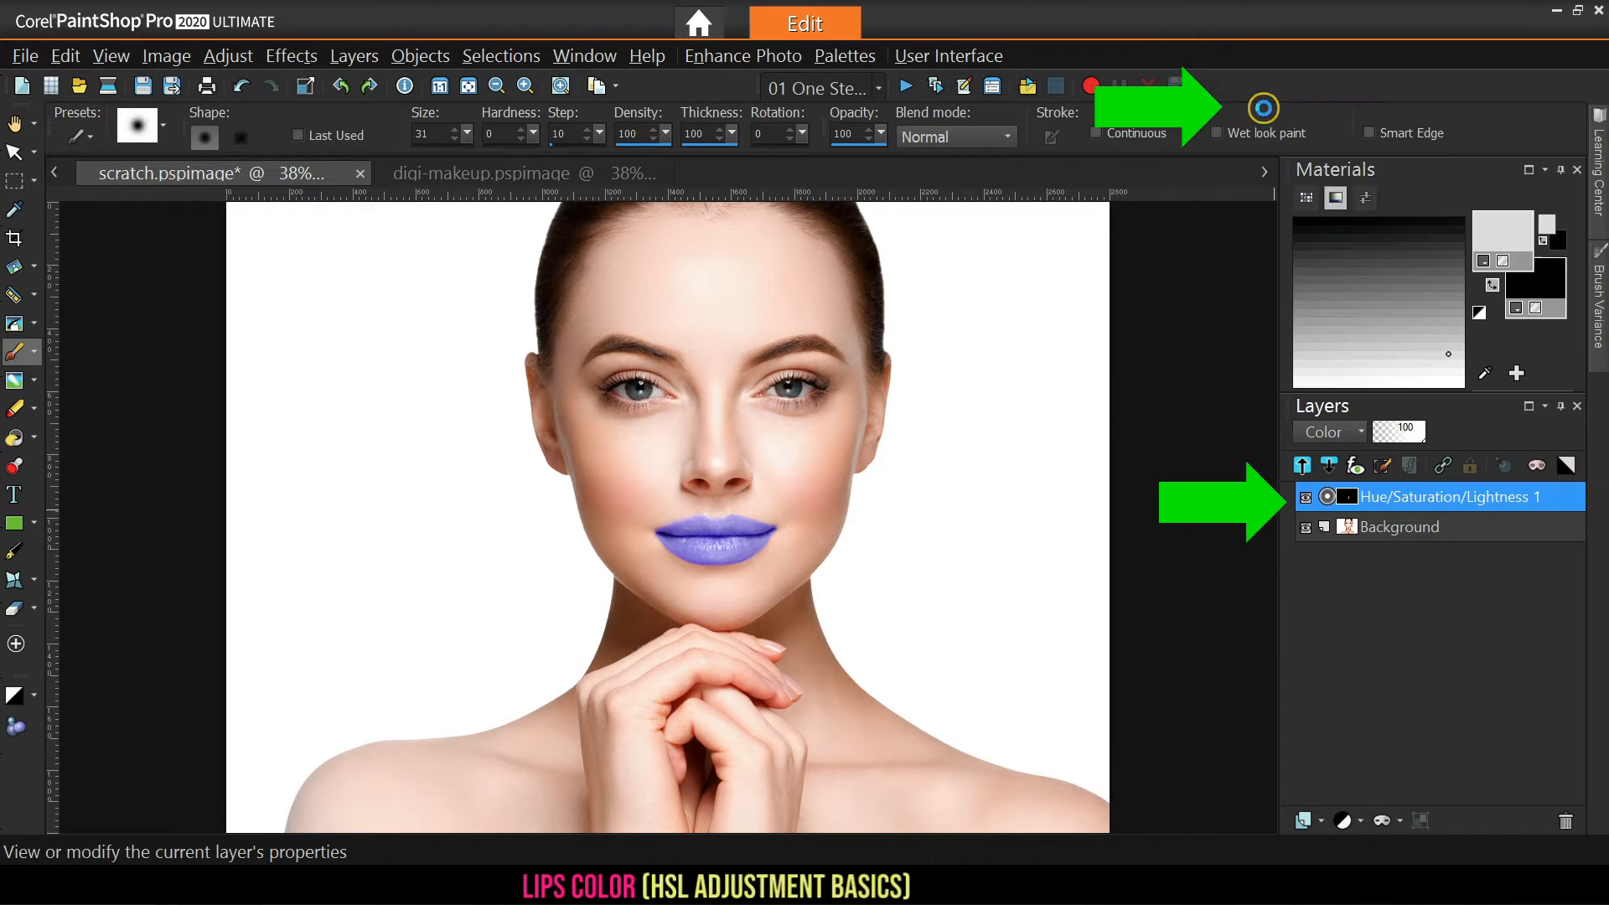
{"action": "left_click_drag", "start_coordinate": [1107, 537], "coordinate": [1137, 537]}
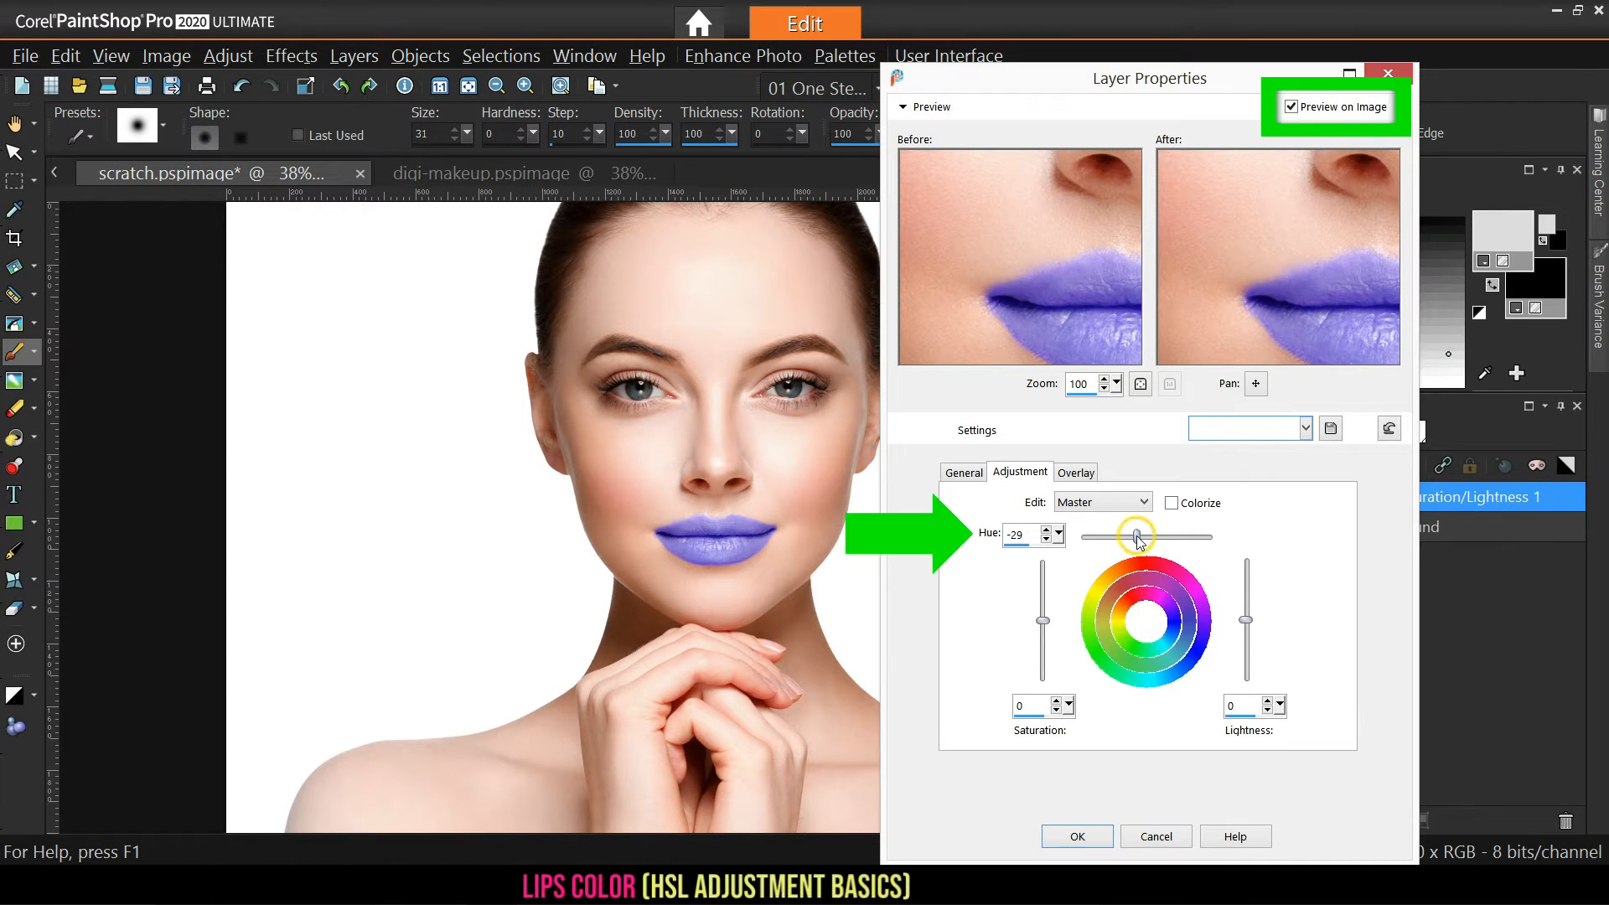
{"action": "left_click_drag", "start_coordinate": [1043, 621], "coordinate": [1044, 590]}
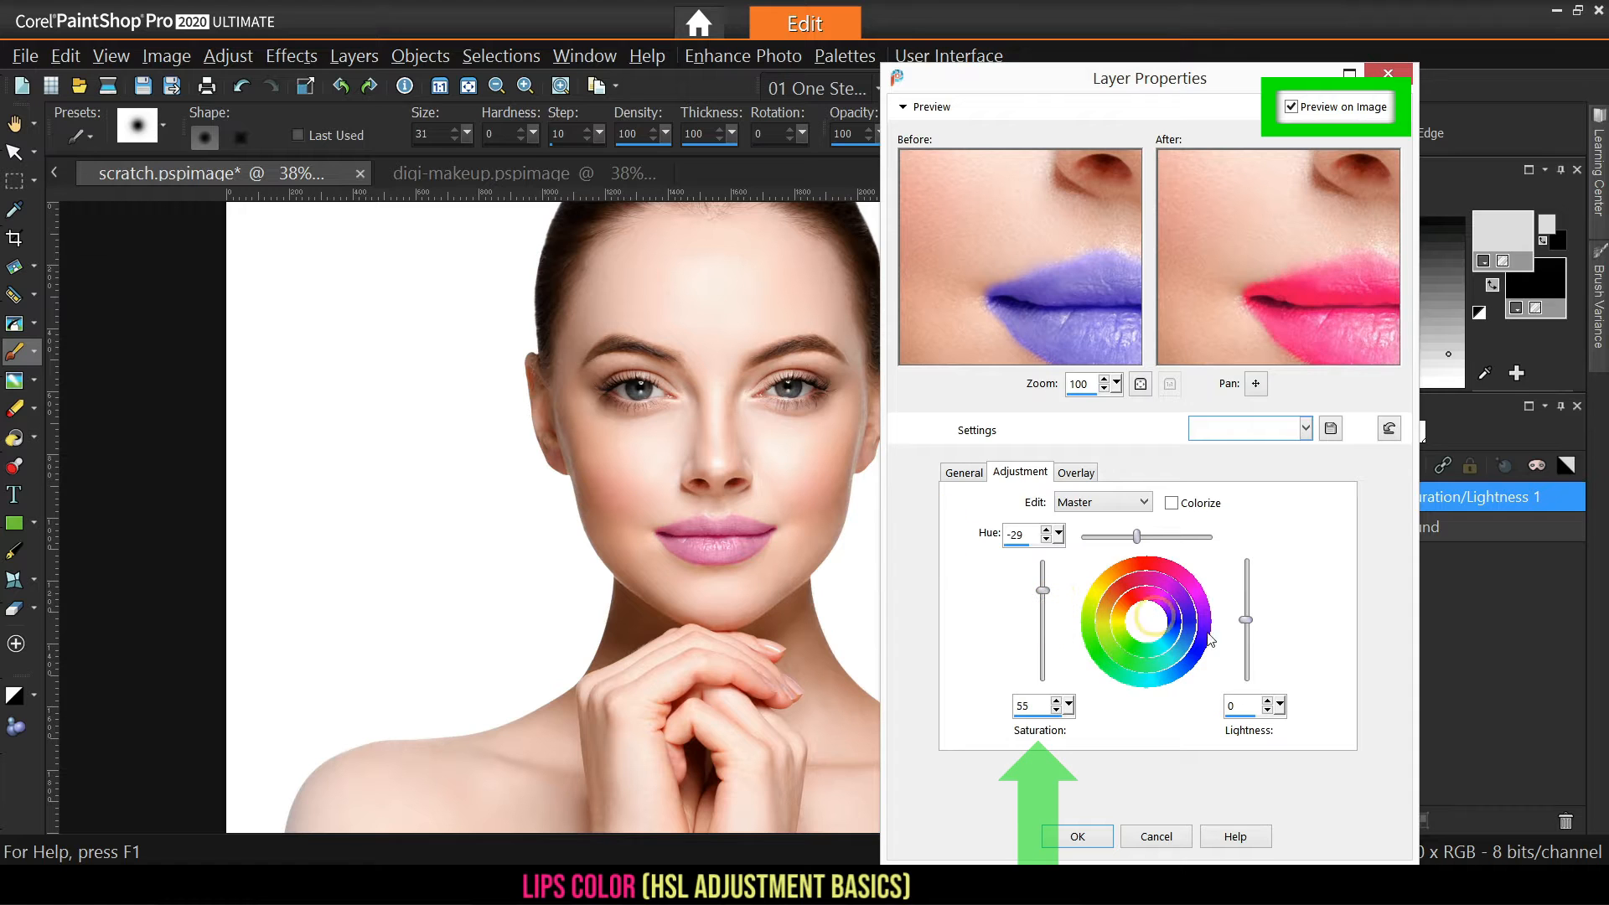
{"action": "mouse_move", "coordinate": [1247, 621]}
{"action": "left_mouse_down"}
{"action": "mouse_move", "coordinate": [1257, 580]}
{"action": "mouse_move", "coordinate": [1247, 650]}
{"action": "left_mouse_up"}
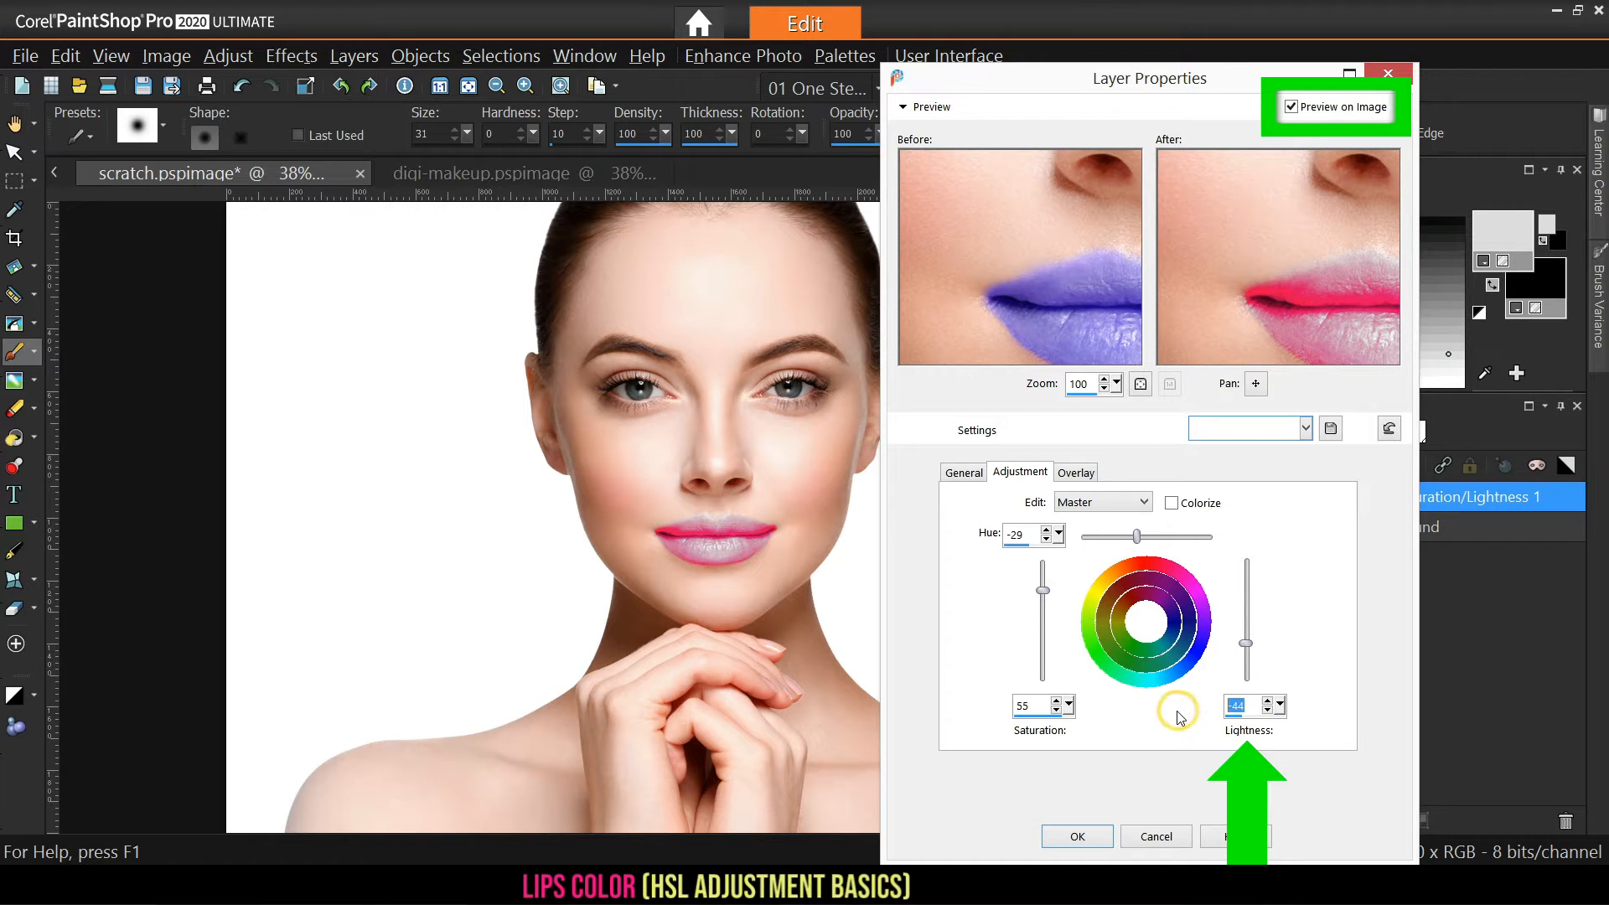
{"action": "type", "text": "0"}
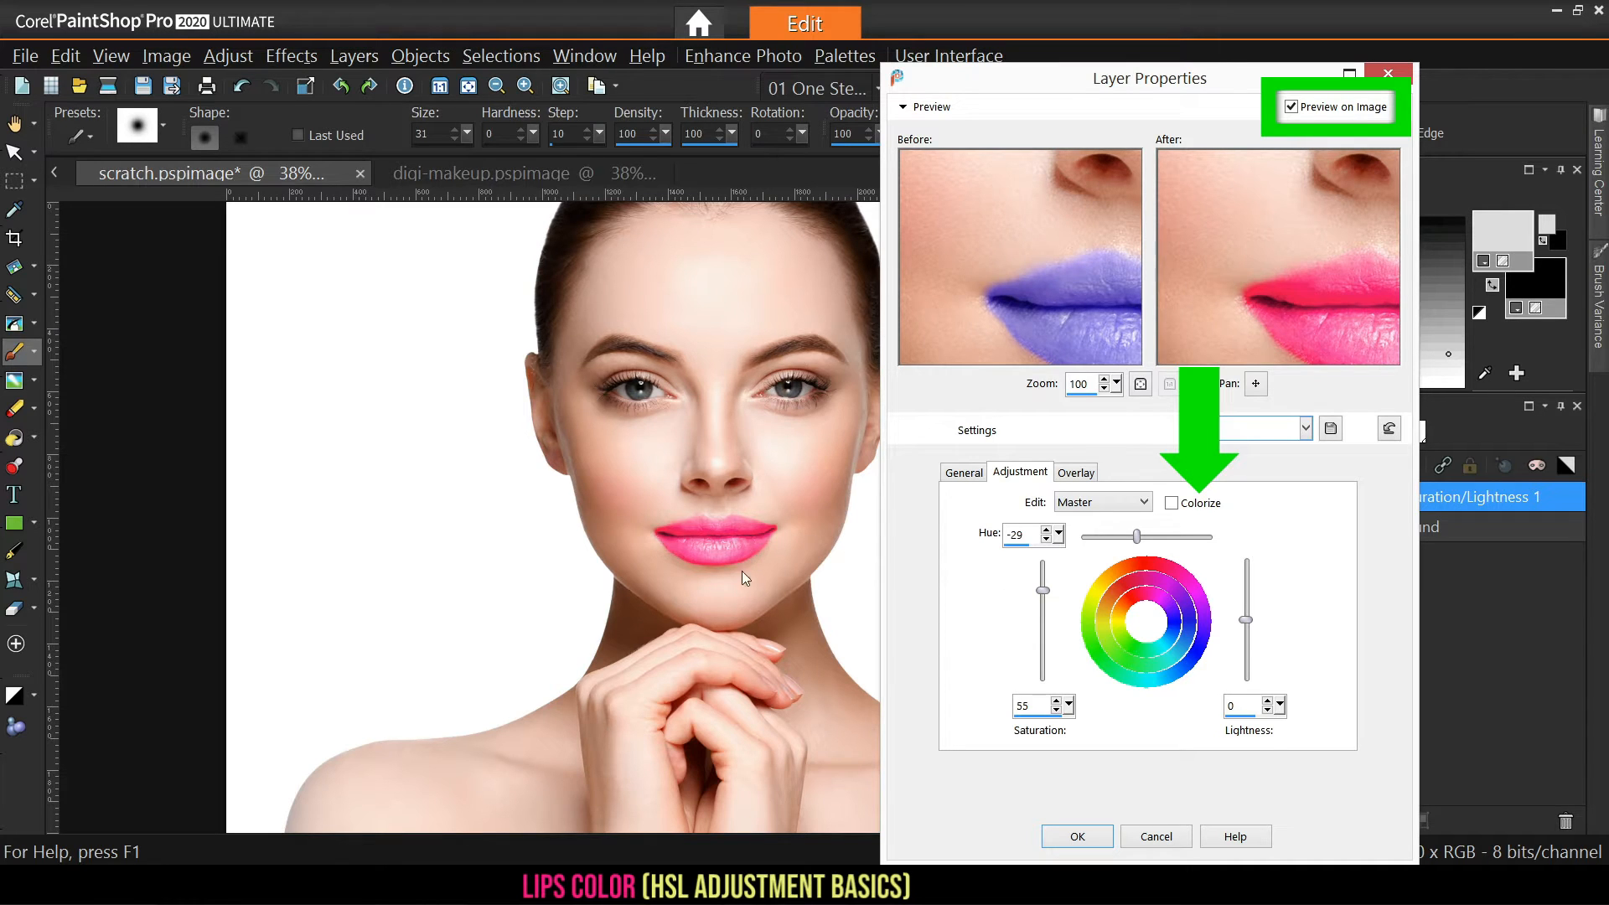
Enable Colorize for the lip adjustment, set saturation to 84 and hue to 6, and apply the layer properties
{"action": "left_click", "coordinate": [1171, 504]}
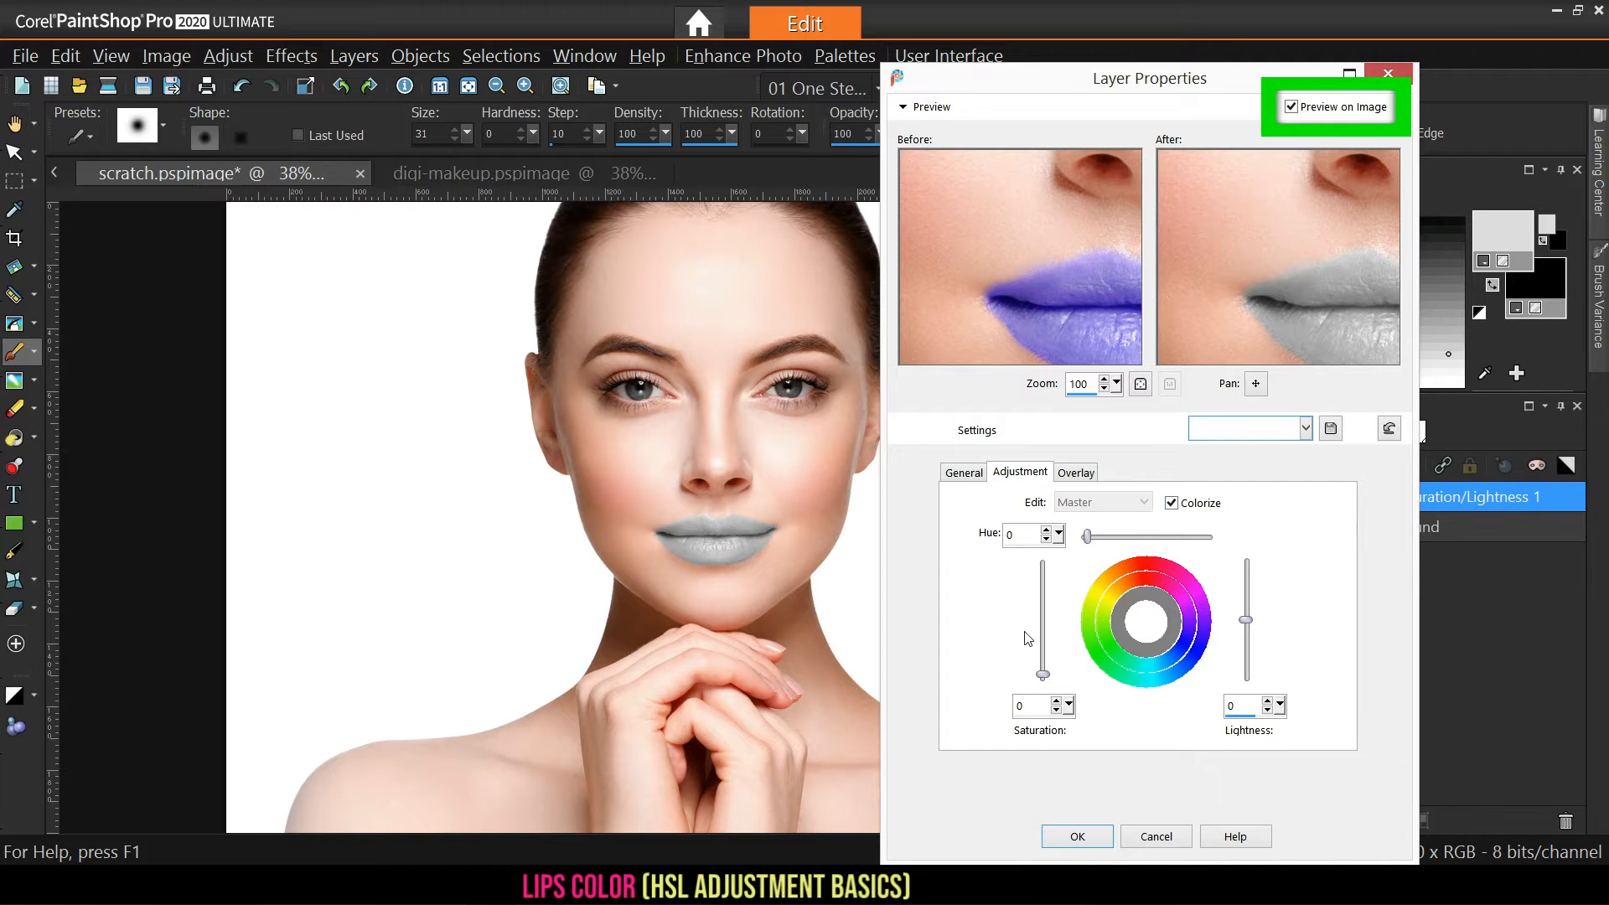
{"action": "left_click_drag", "start_coordinate": [1043, 675], "coordinate": [1049, 584]}
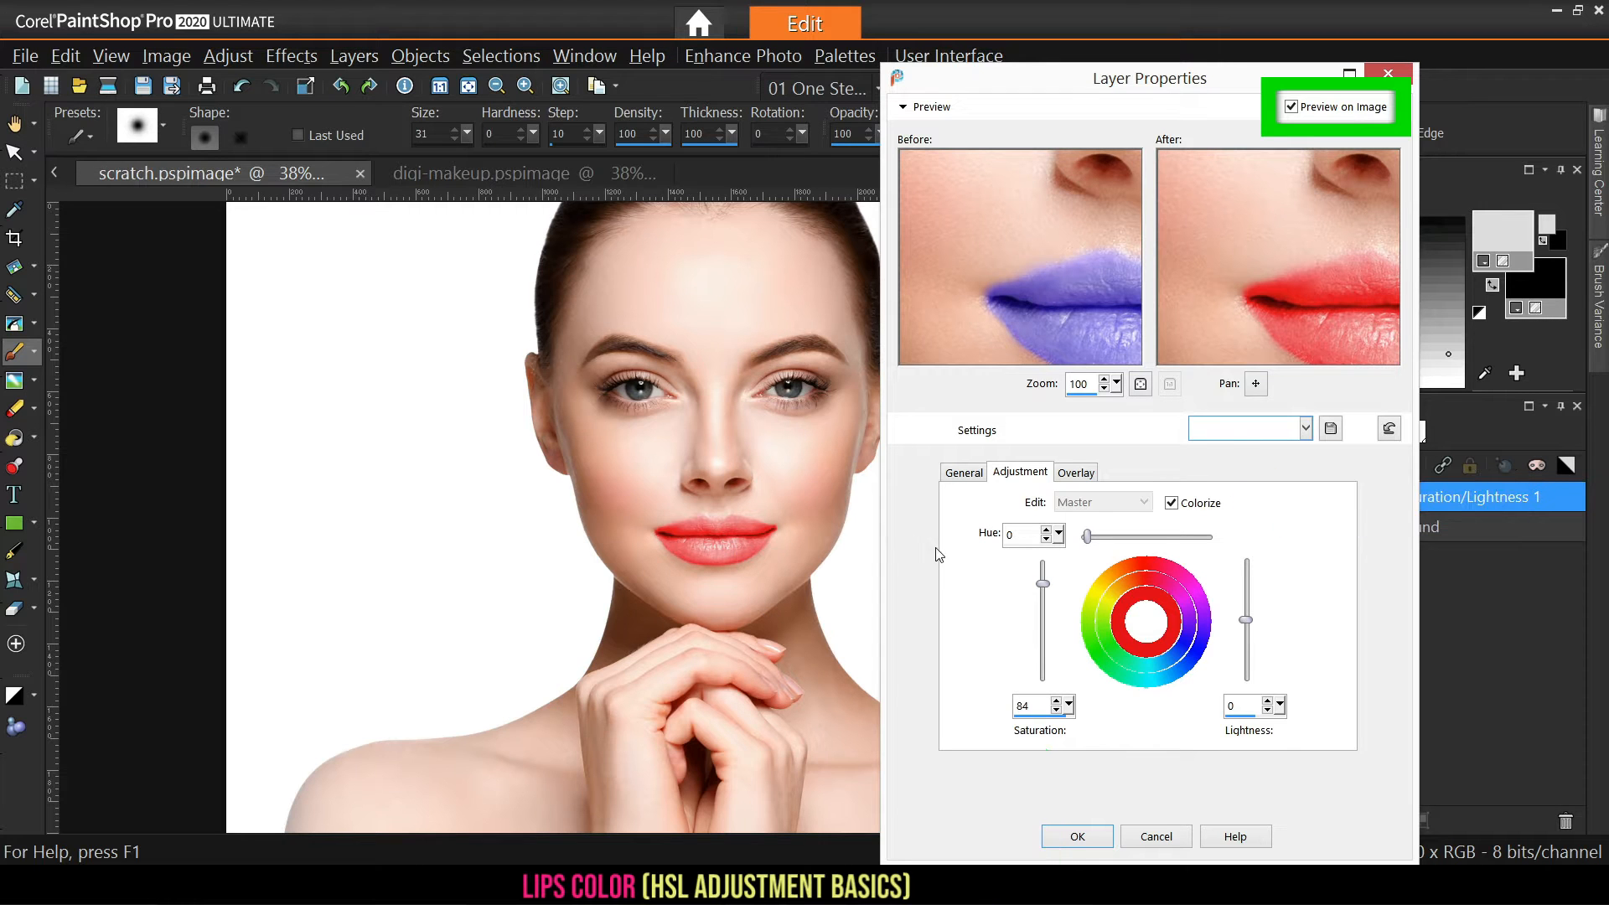
{"action": "left_click", "coordinate": [1046, 530]}
{"action": "left_click", "coordinate": [1046, 529]}
{"action": "left_click", "coordinate": [1046, 529]}
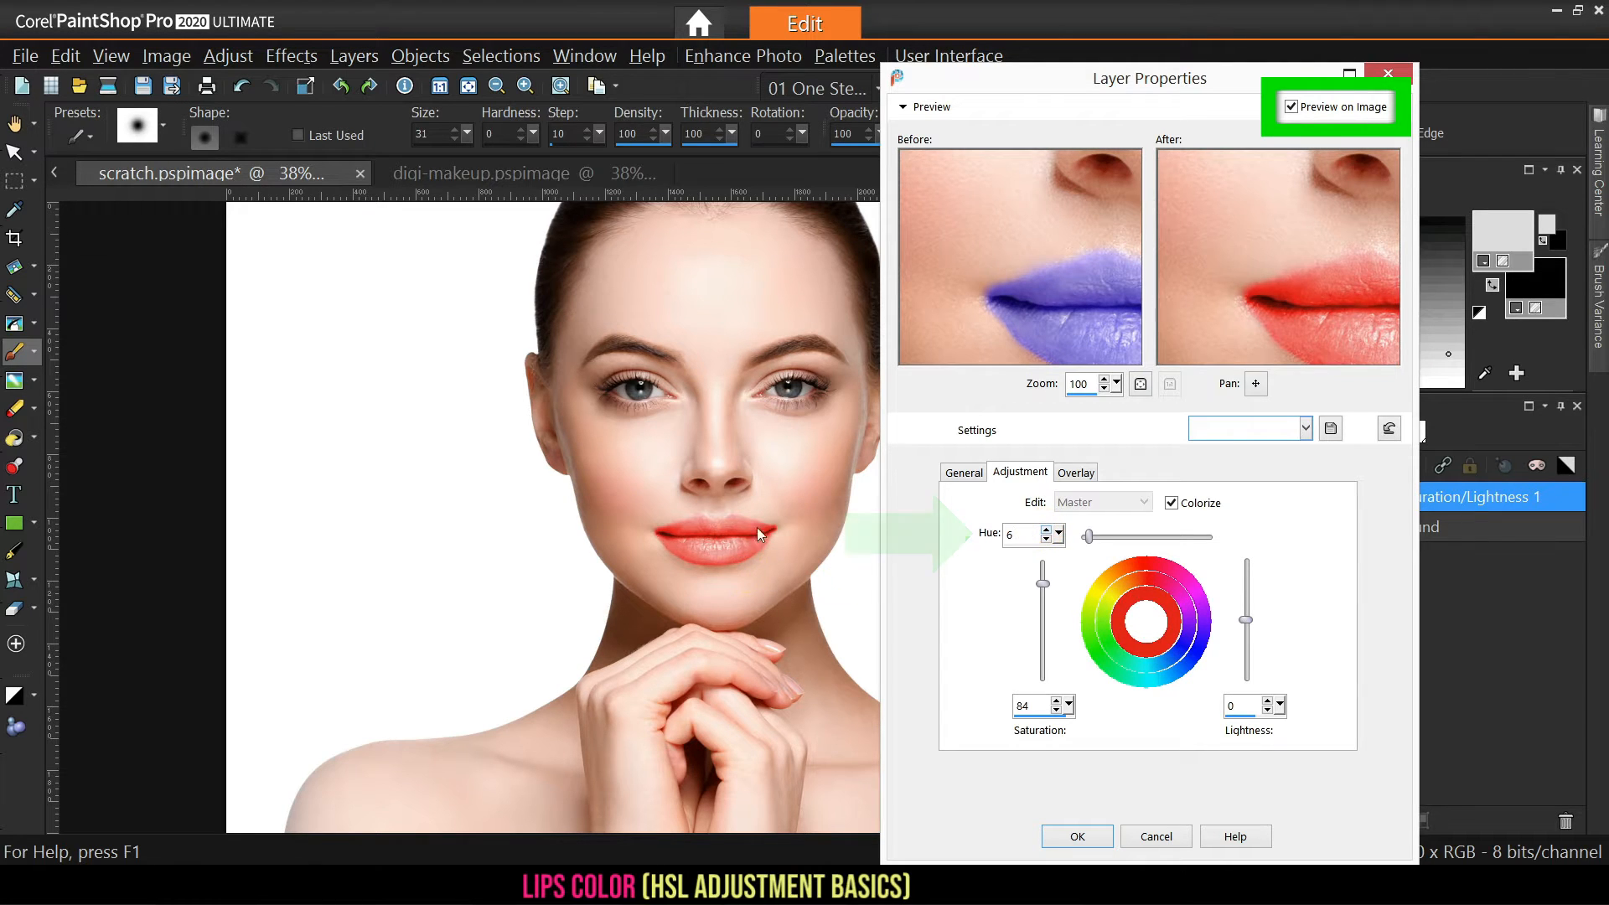
{"action": "left_click", "coordinate": [1078, 836]}
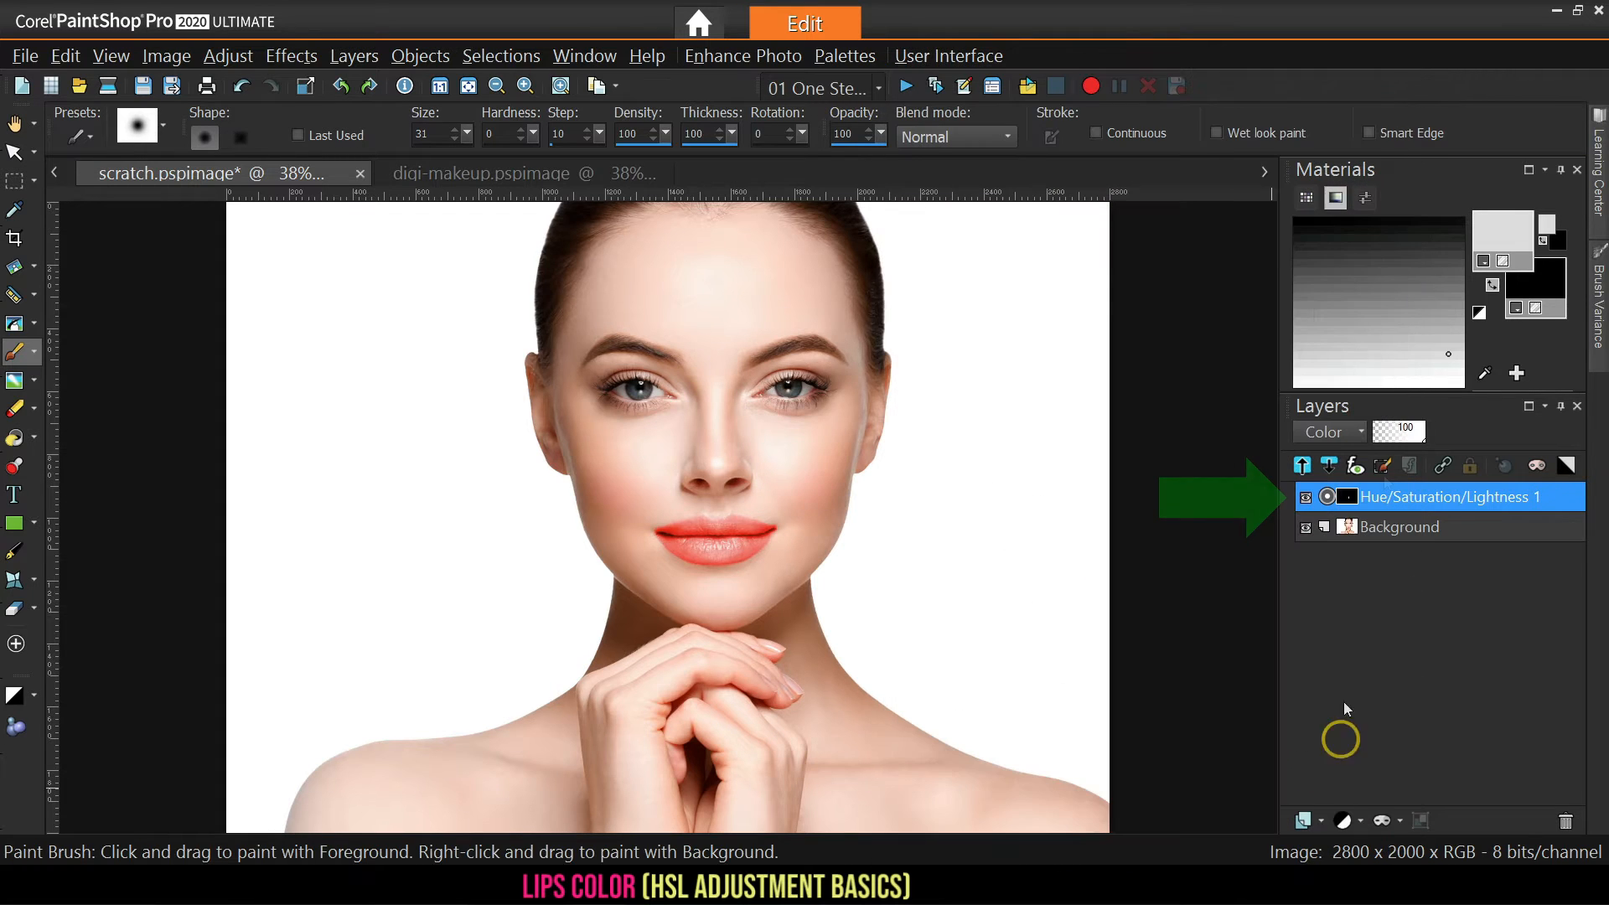
Try the Color (Legacy) blend mode on the lip Hue/Saturation/Lightness layer and return it to Color
{"action": "left_click", "coordinate": [1358, 434]}
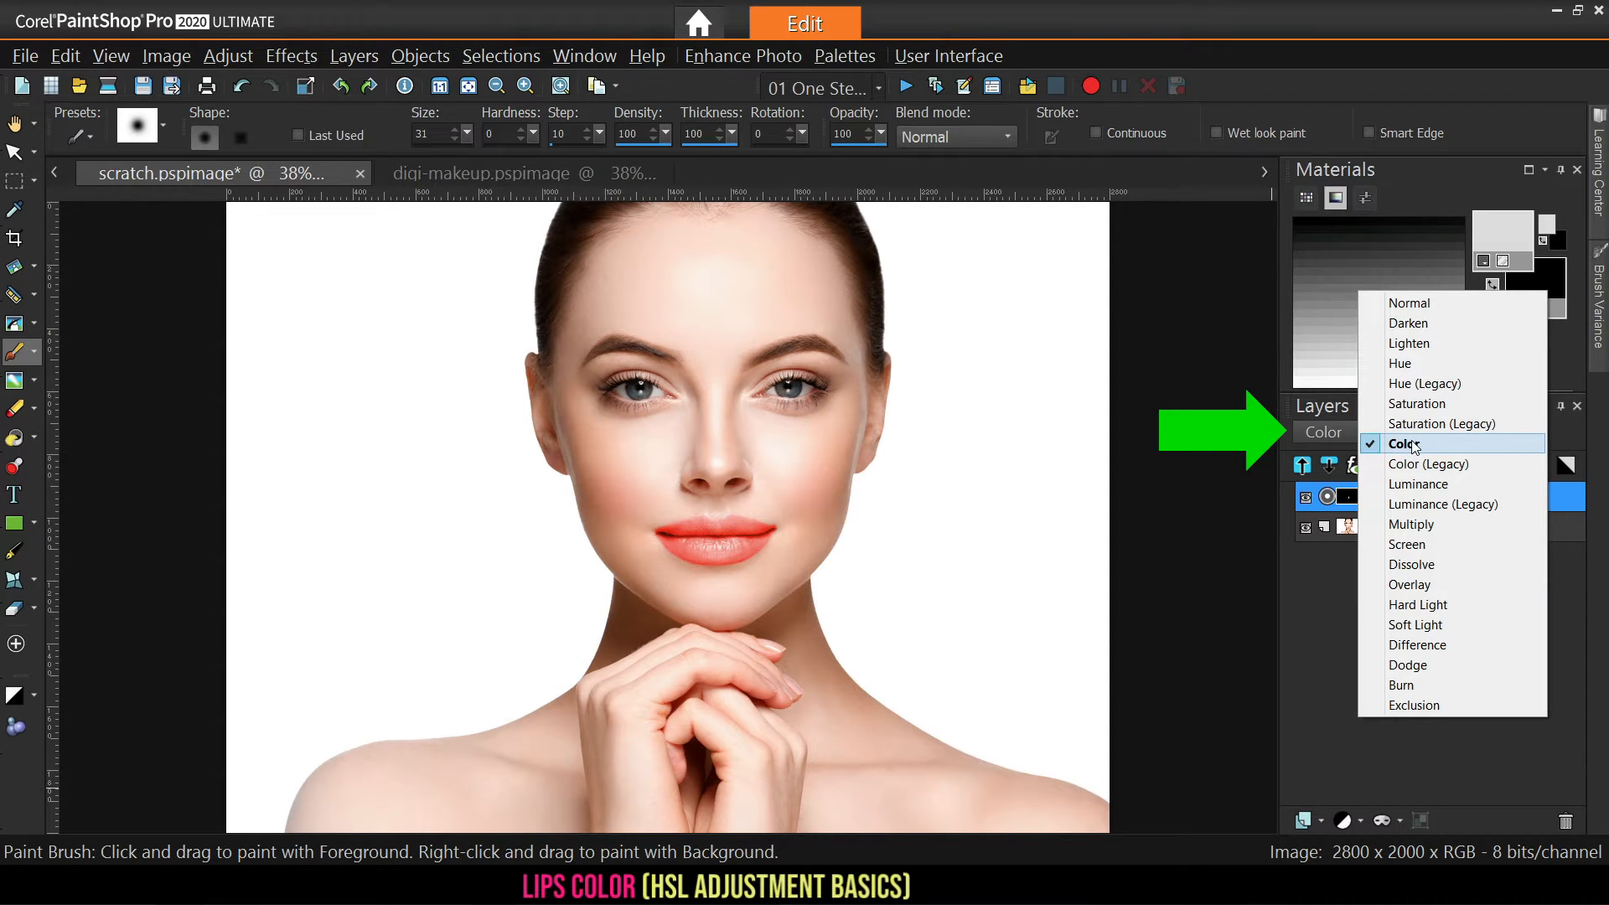
{"action": "left_click", "coordinate": [1418, 465]}
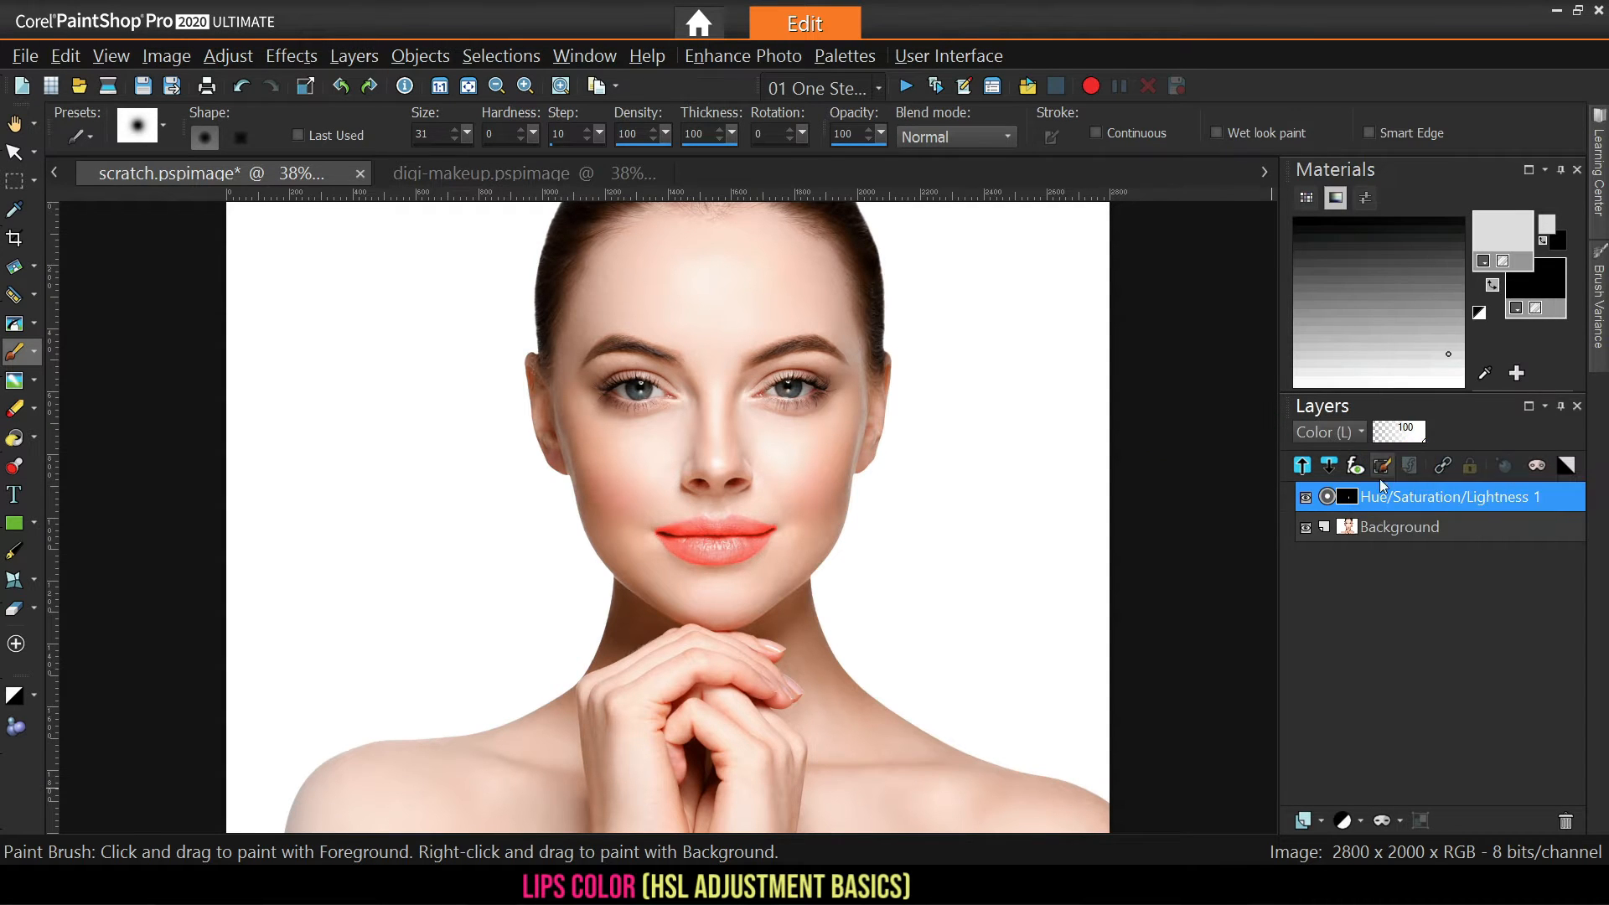
{"action": "left_click", "coordinate": [1343, 435]}
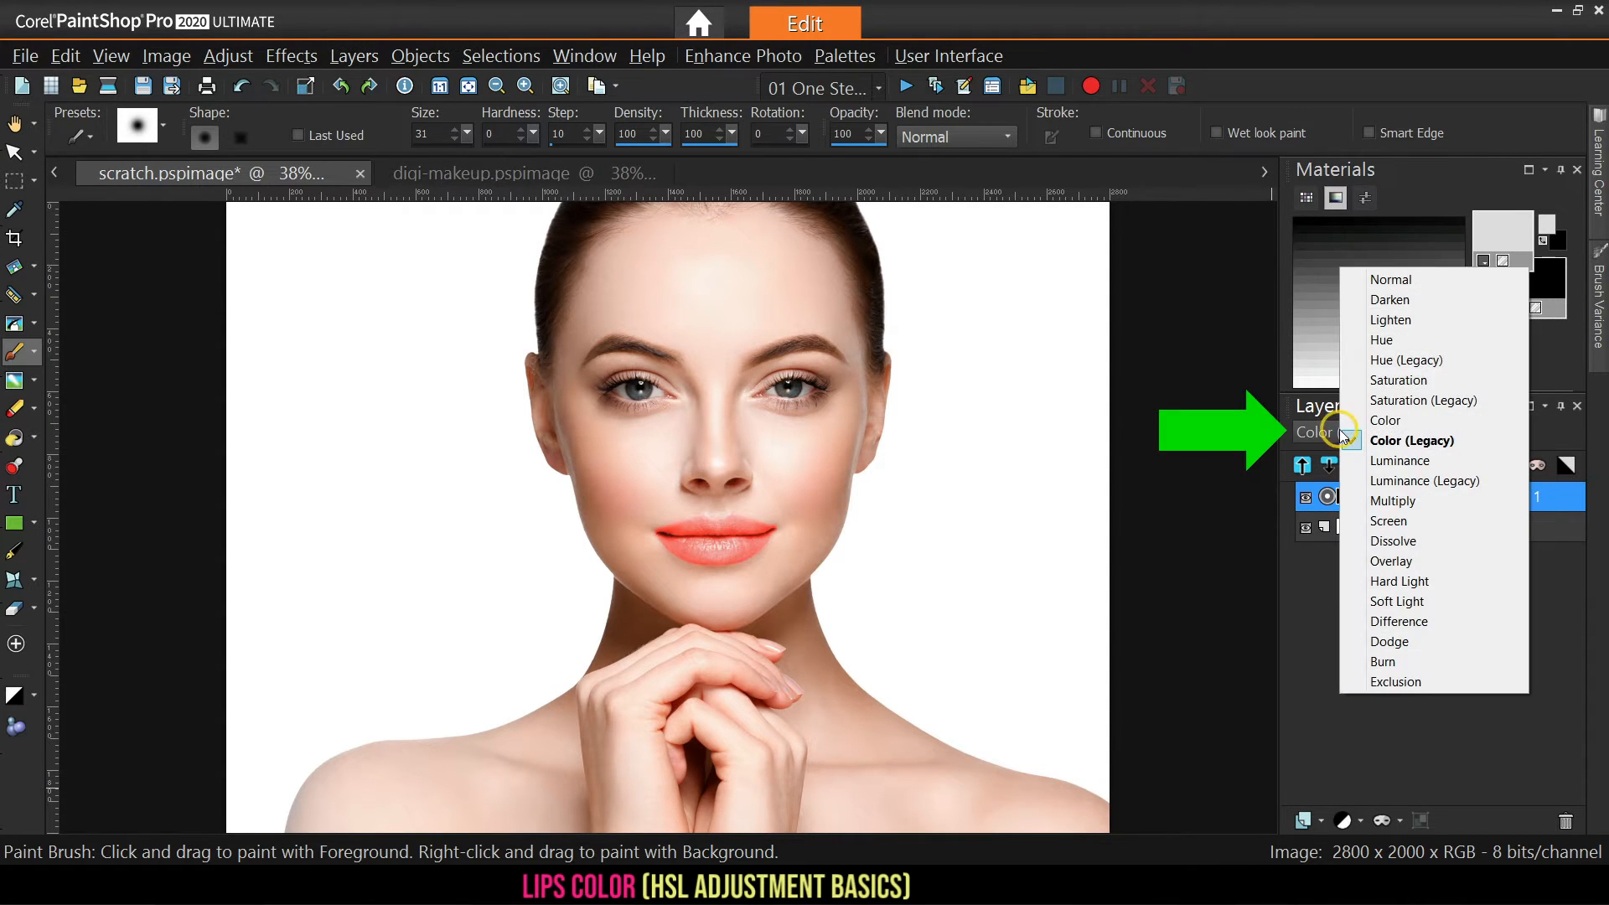
{"action": "left_click", "coordinate": [1390, 422]}
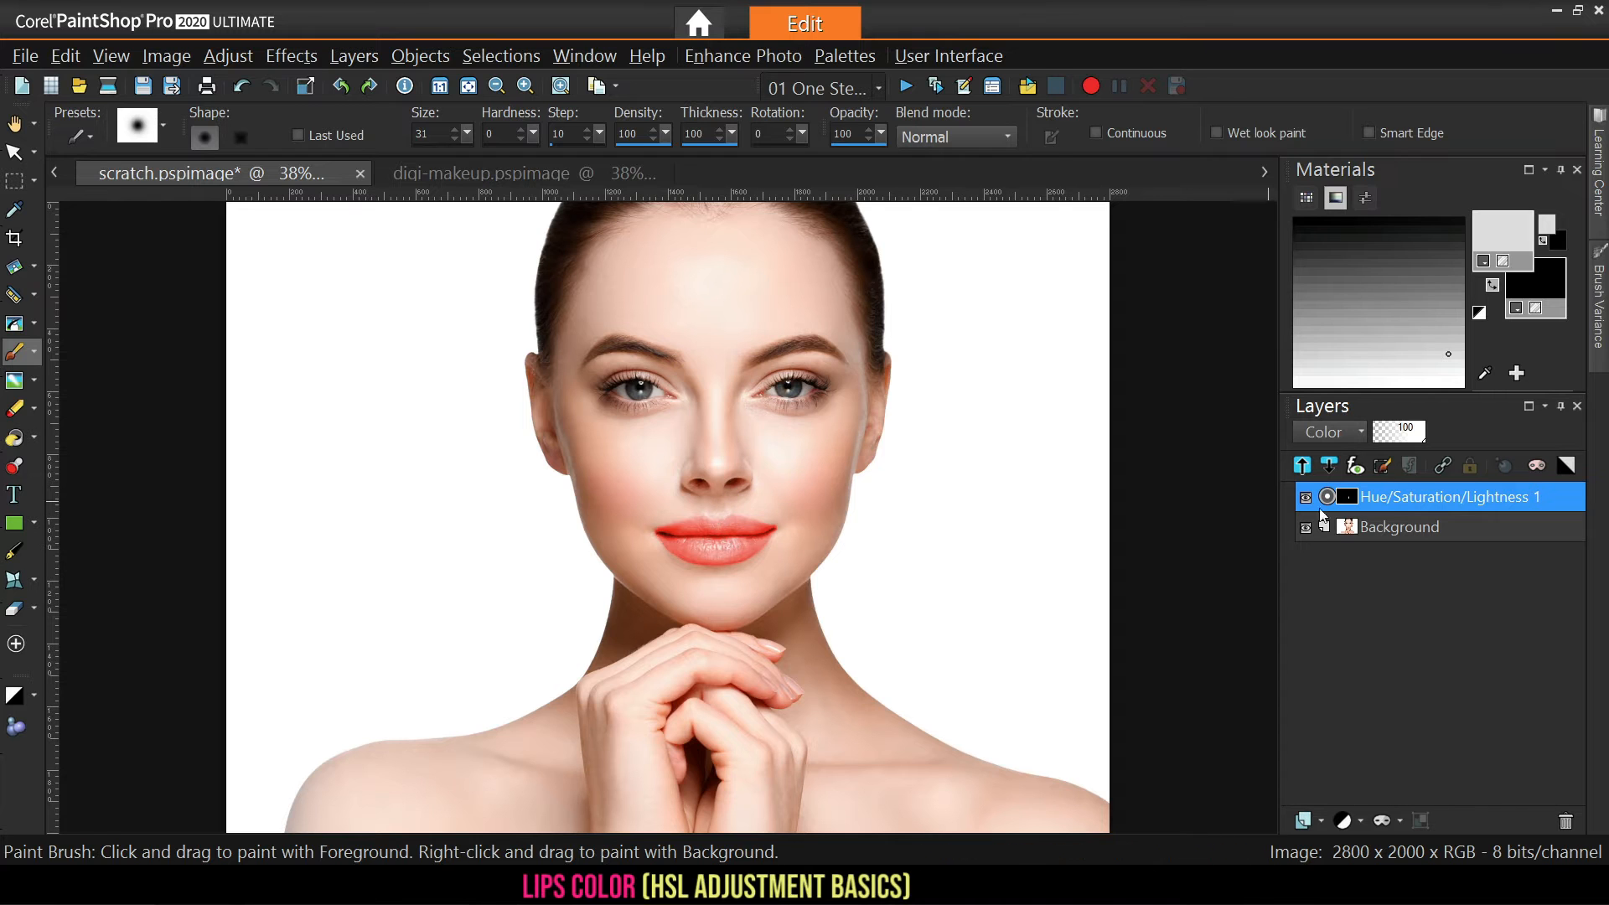
Try the Multiply blend mode on the lip Hue/Saturation/Lightness layer with saturation 100 and lightness 37 in its properties
{"action": "left_click", "coordinate": [1332, 431]}
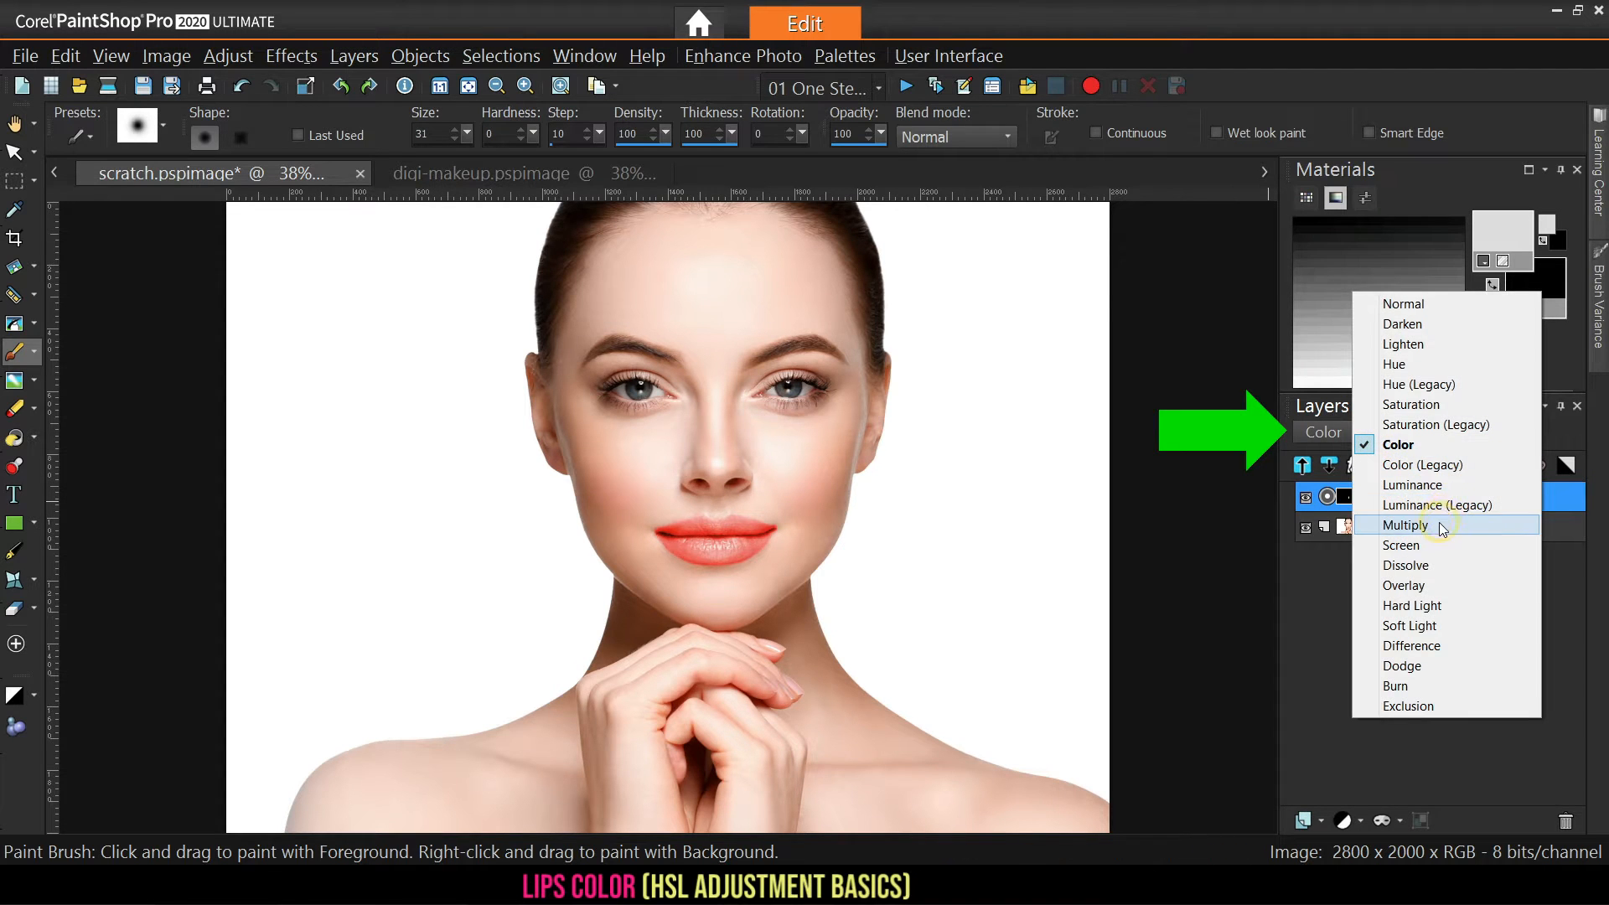
{"action": "left_click", "coordinate": [1440, 527]}
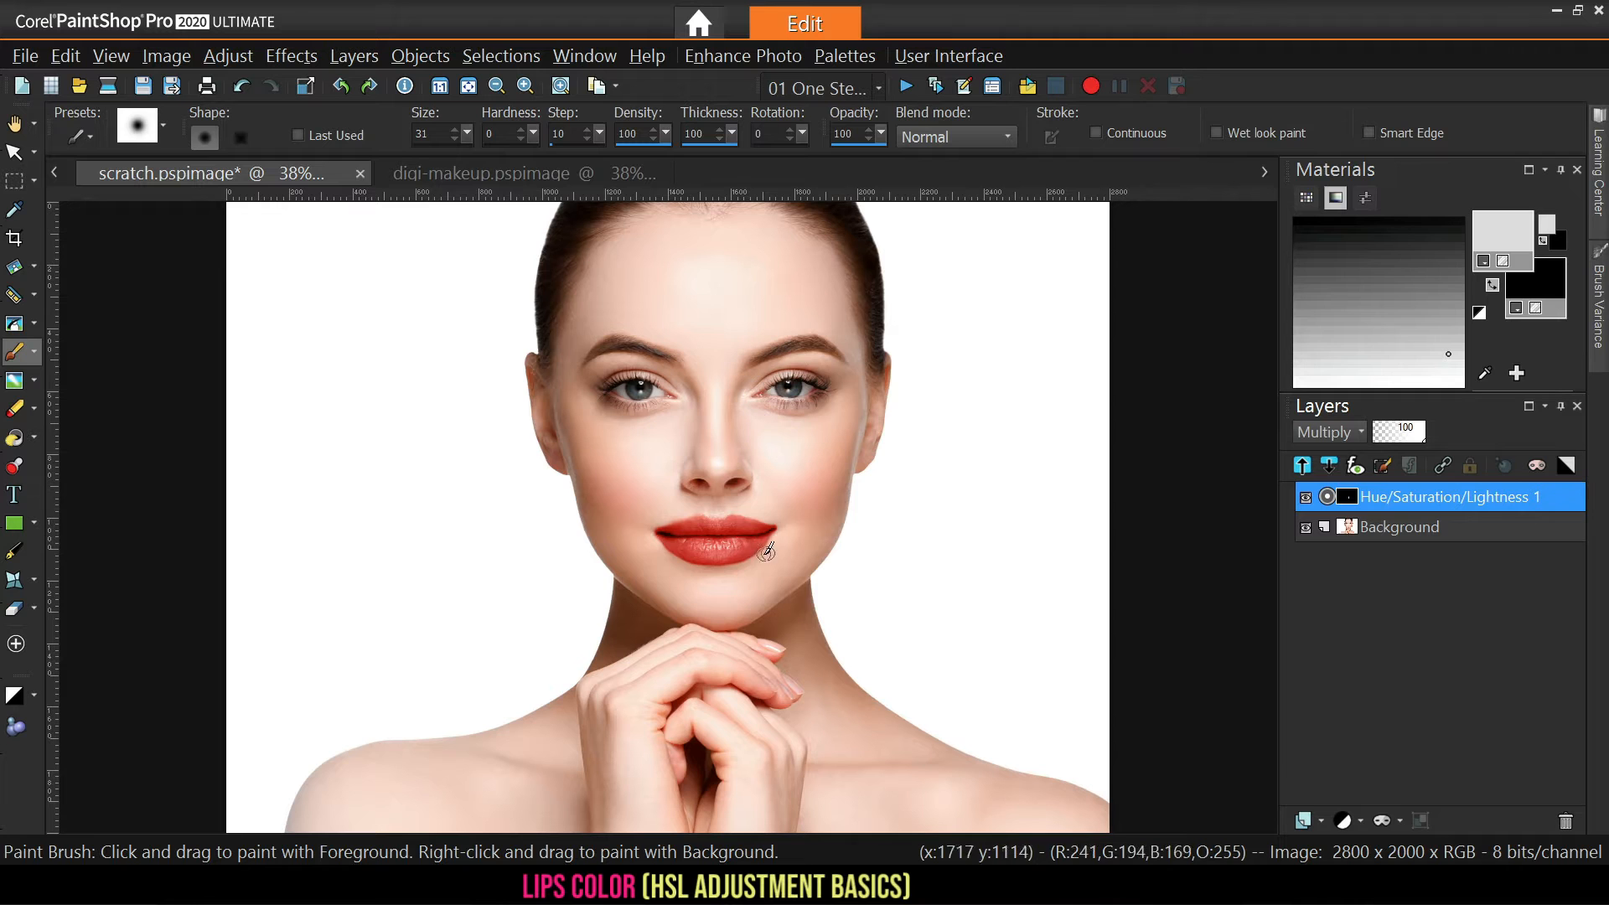
{"action": "right_click", "coordinate": [1401, 501]}
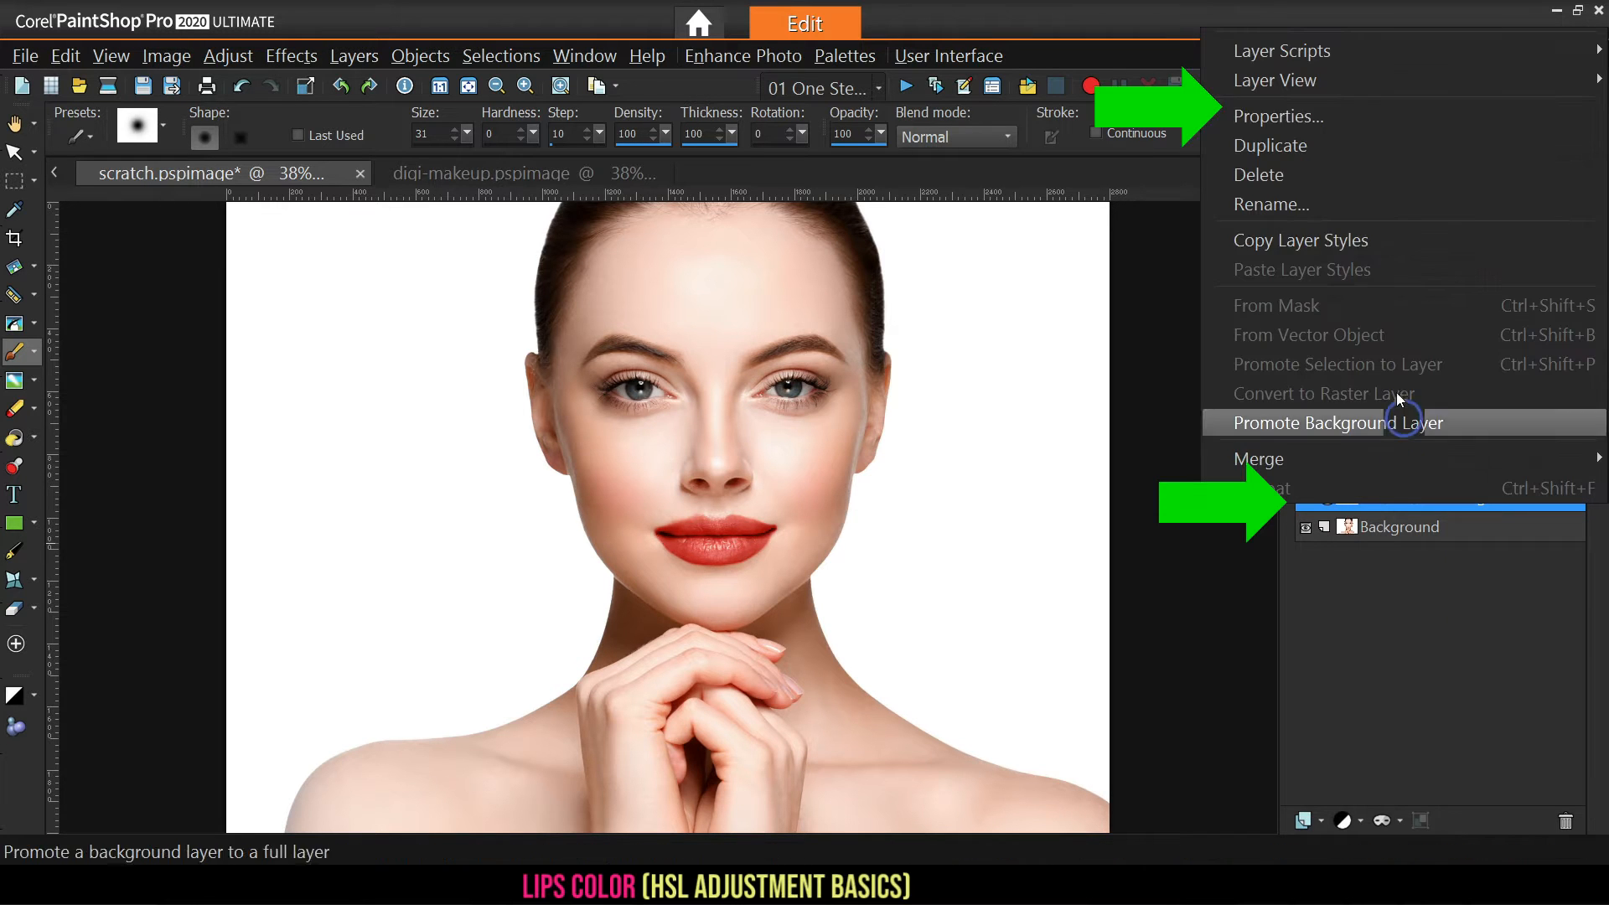
{"action": "left_click", "coordinate": [1259, 109]}
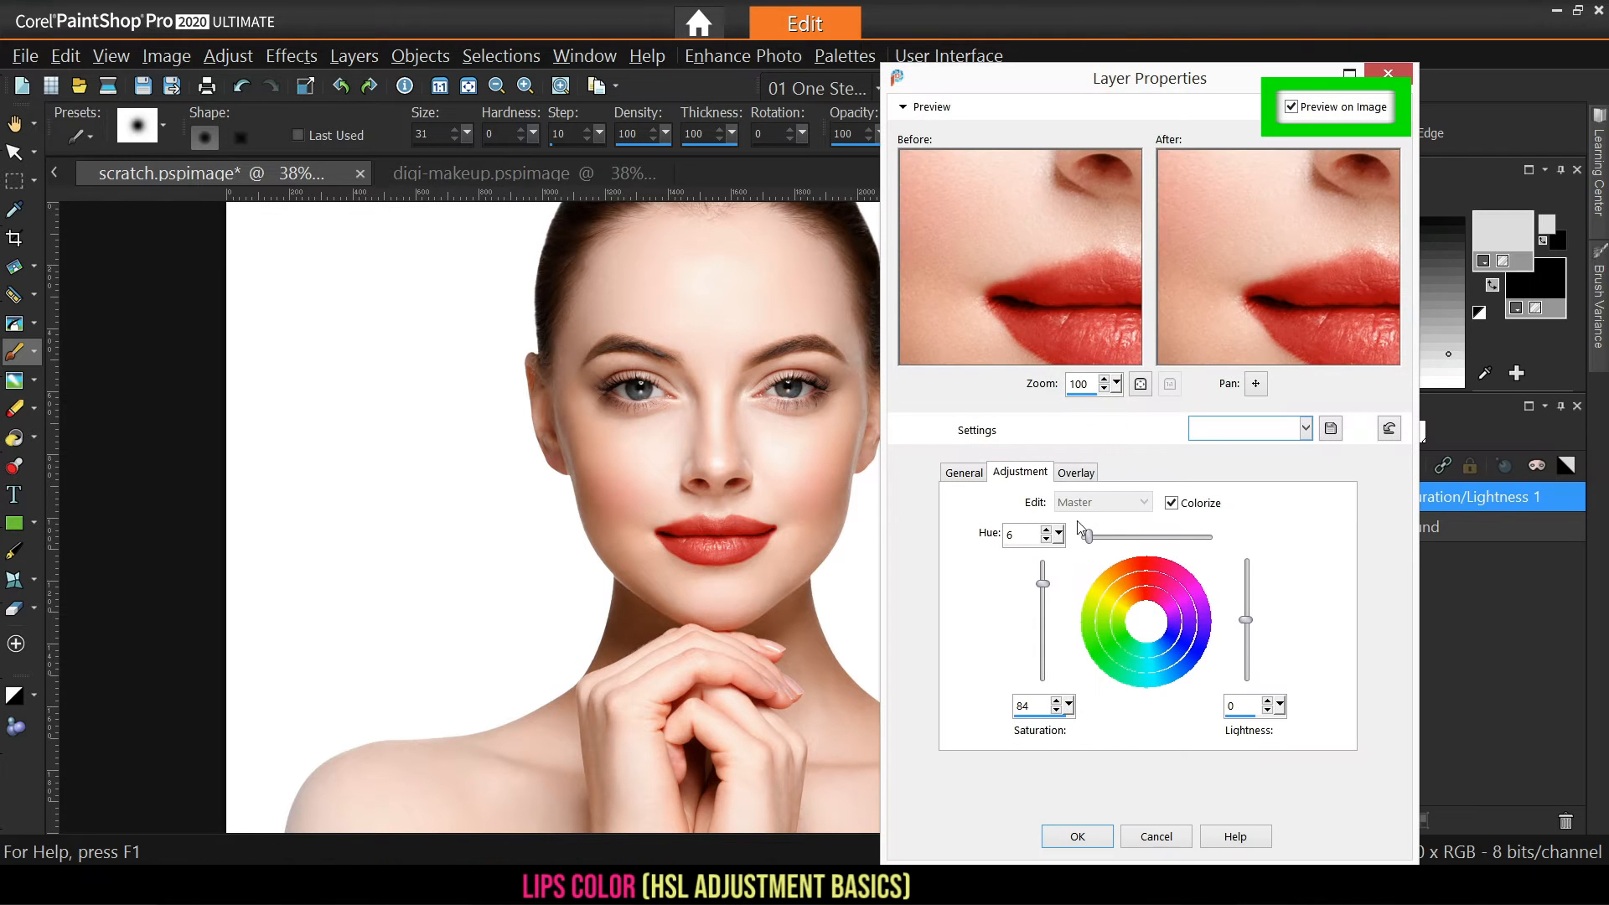
{"action": "left_click_drag", "start_coordinate": [1046, 586], "coordinate": [1044, 595]}
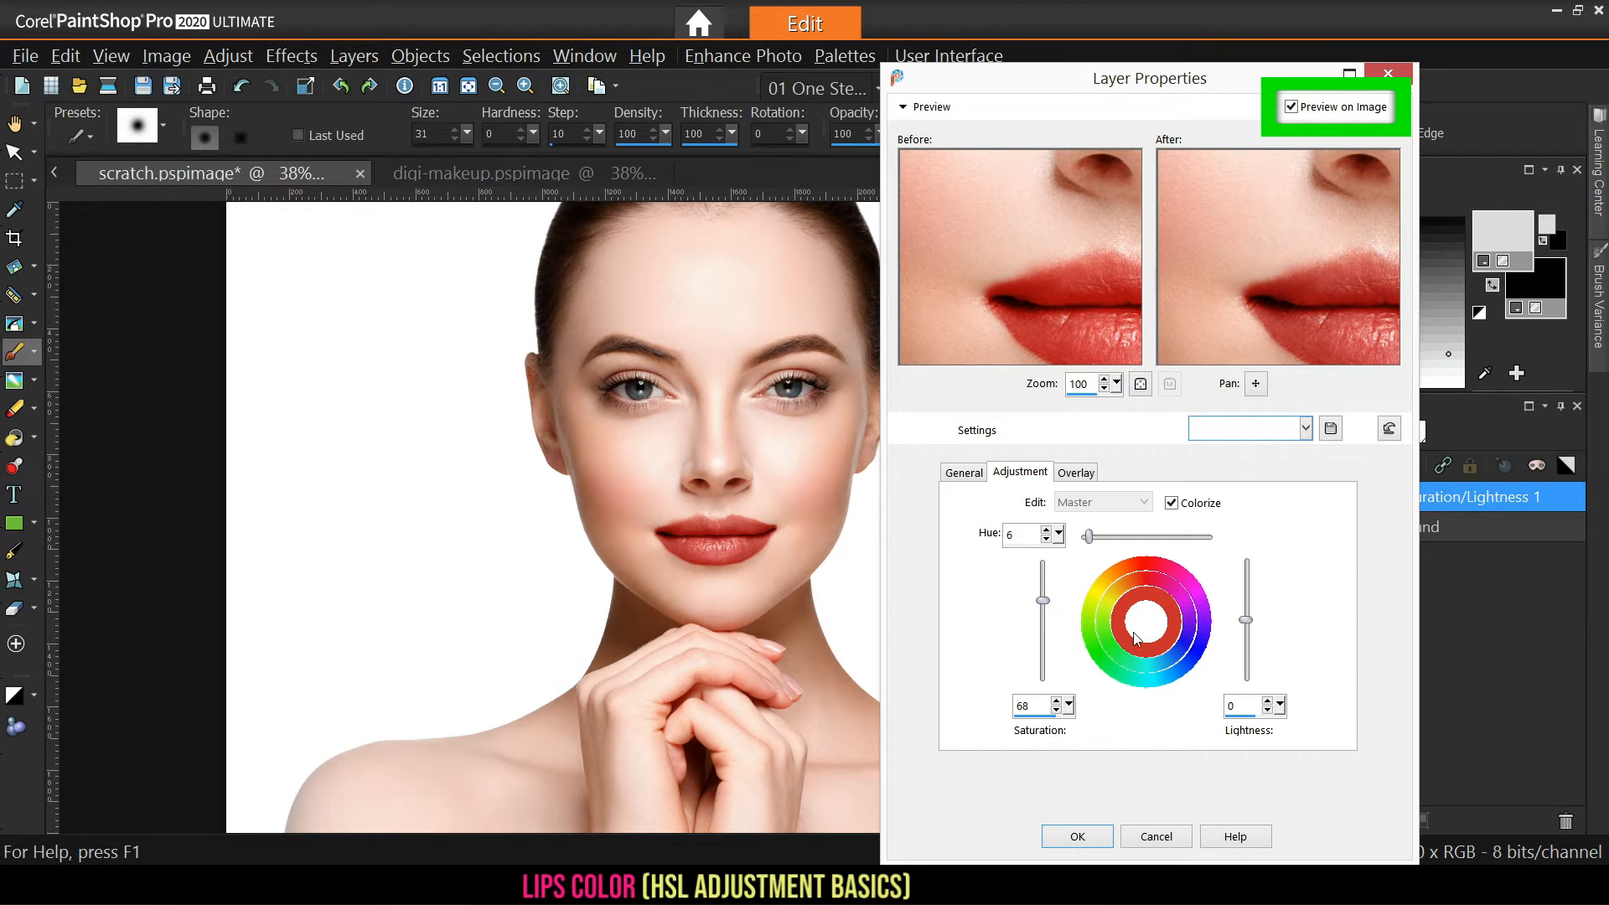
{"action": "mouse_move", "coordinate": [1249, 627]}
{"action": "left_mouse_down"}
{"action": "mouse_move", "coordinate": [1249, 594]}
{"action": "mouse_move", "coordinate": [1250, 607]}
{"action": "left_mouse_up"}
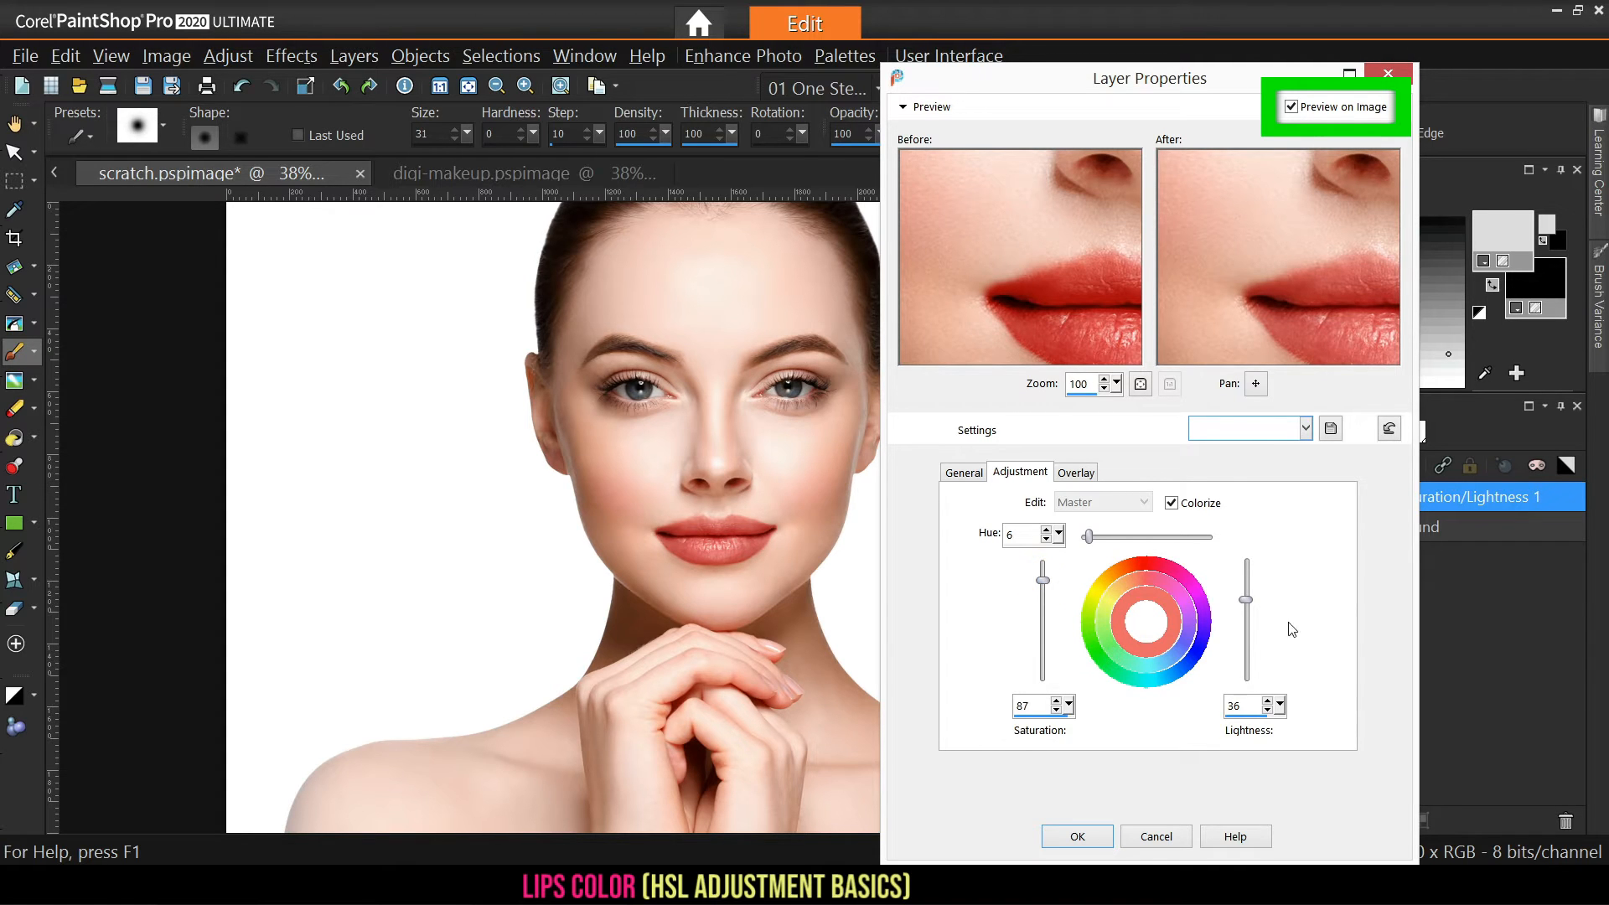
{"action": "left_click_drag", "start_coordinate": [1251, 607], "coordinate": [1248, 618]}
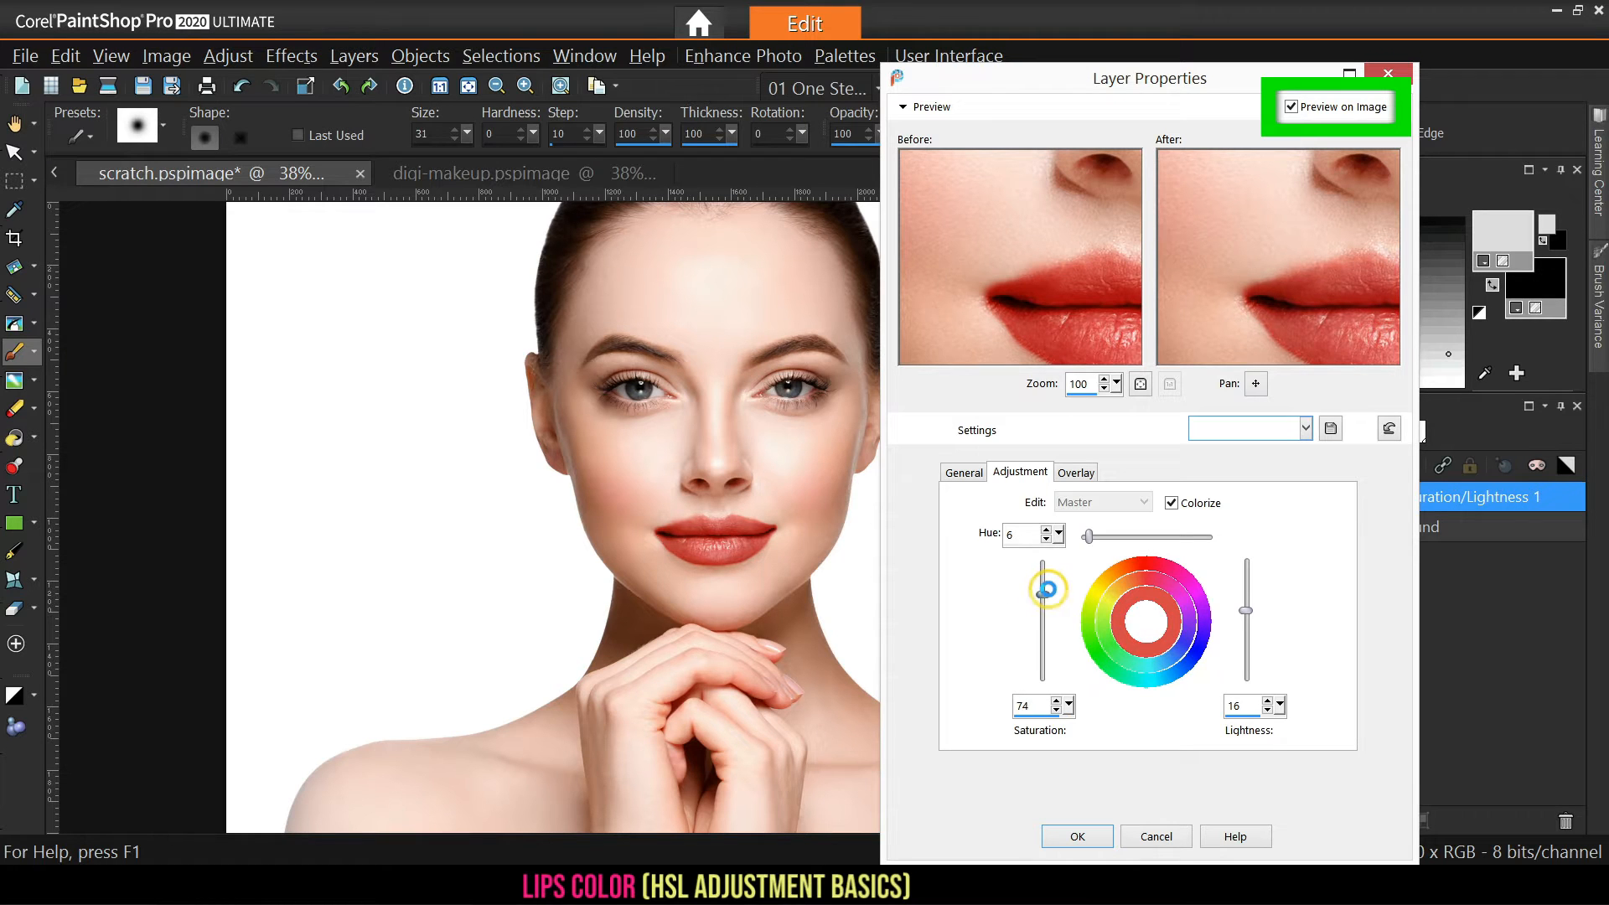
{"action": "left_click_drag", "start_coordinate": [1047, 607], "coordinate": [1047, 557]}
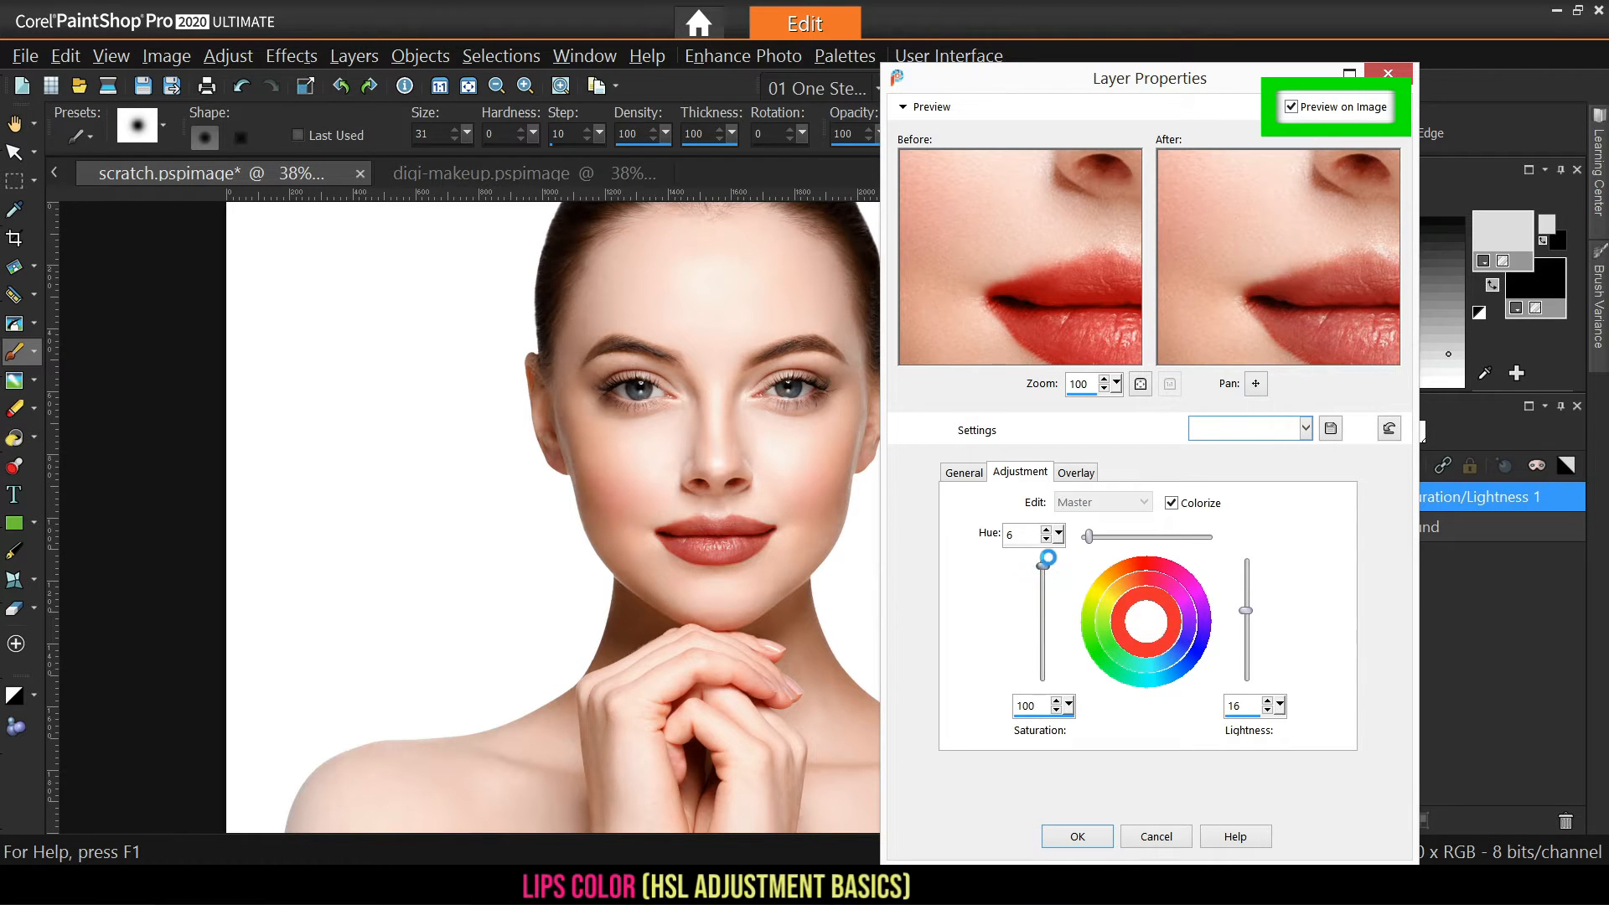
{"action": "left_click_drag", "start_coordinate": [1249, 613], "coordinate": [1250, 597]}
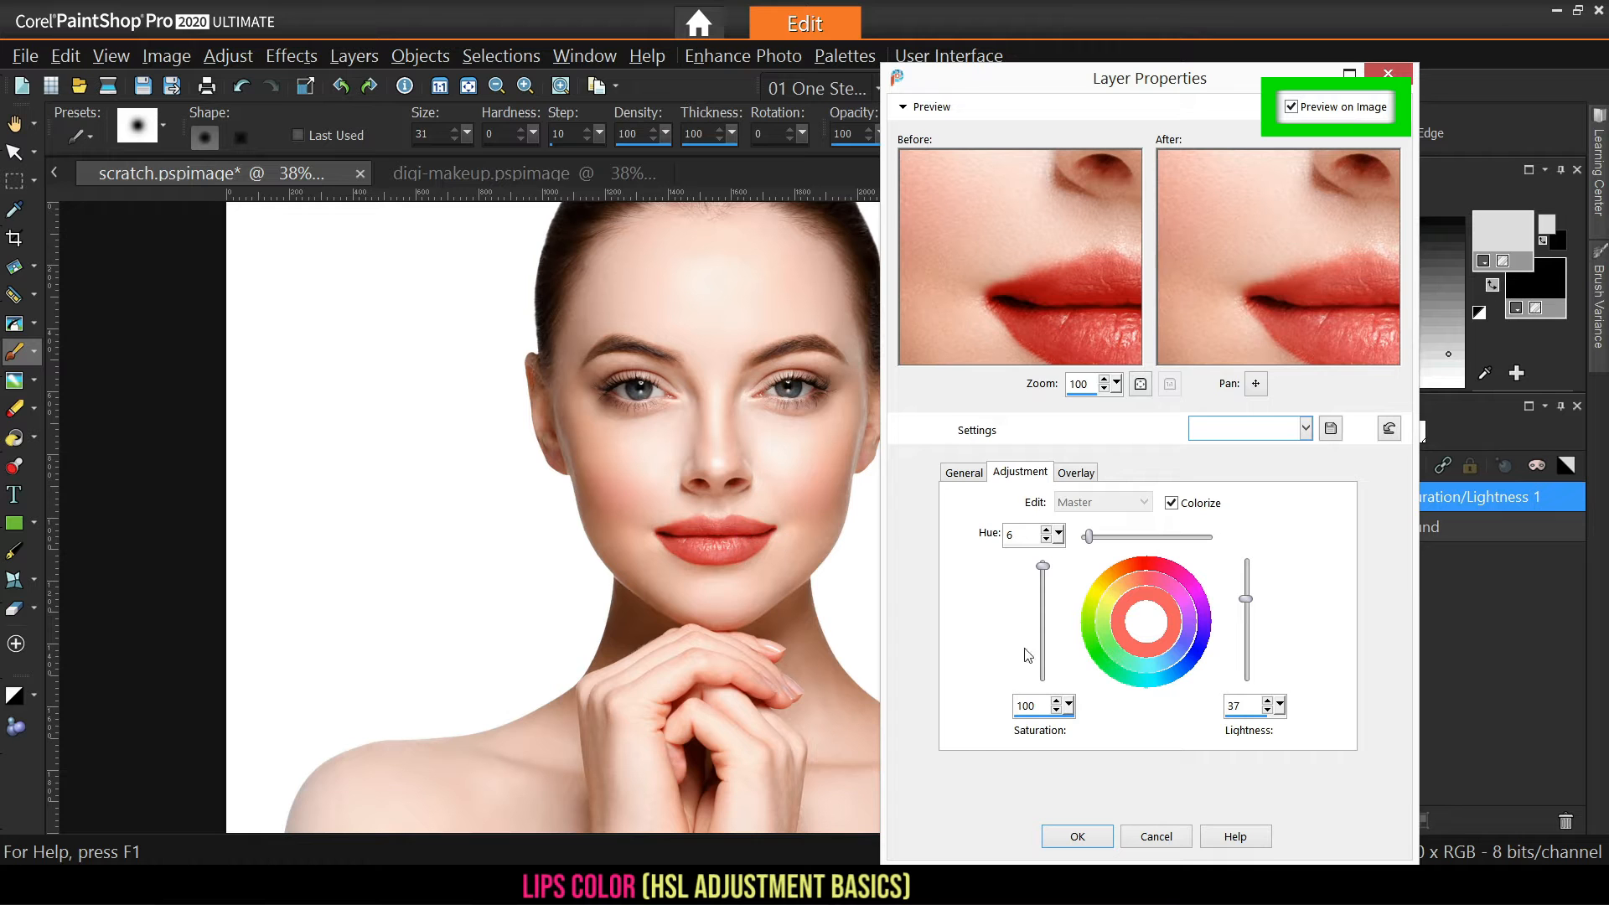
{"action": "left_click", "coordinate": [1091, 831]}
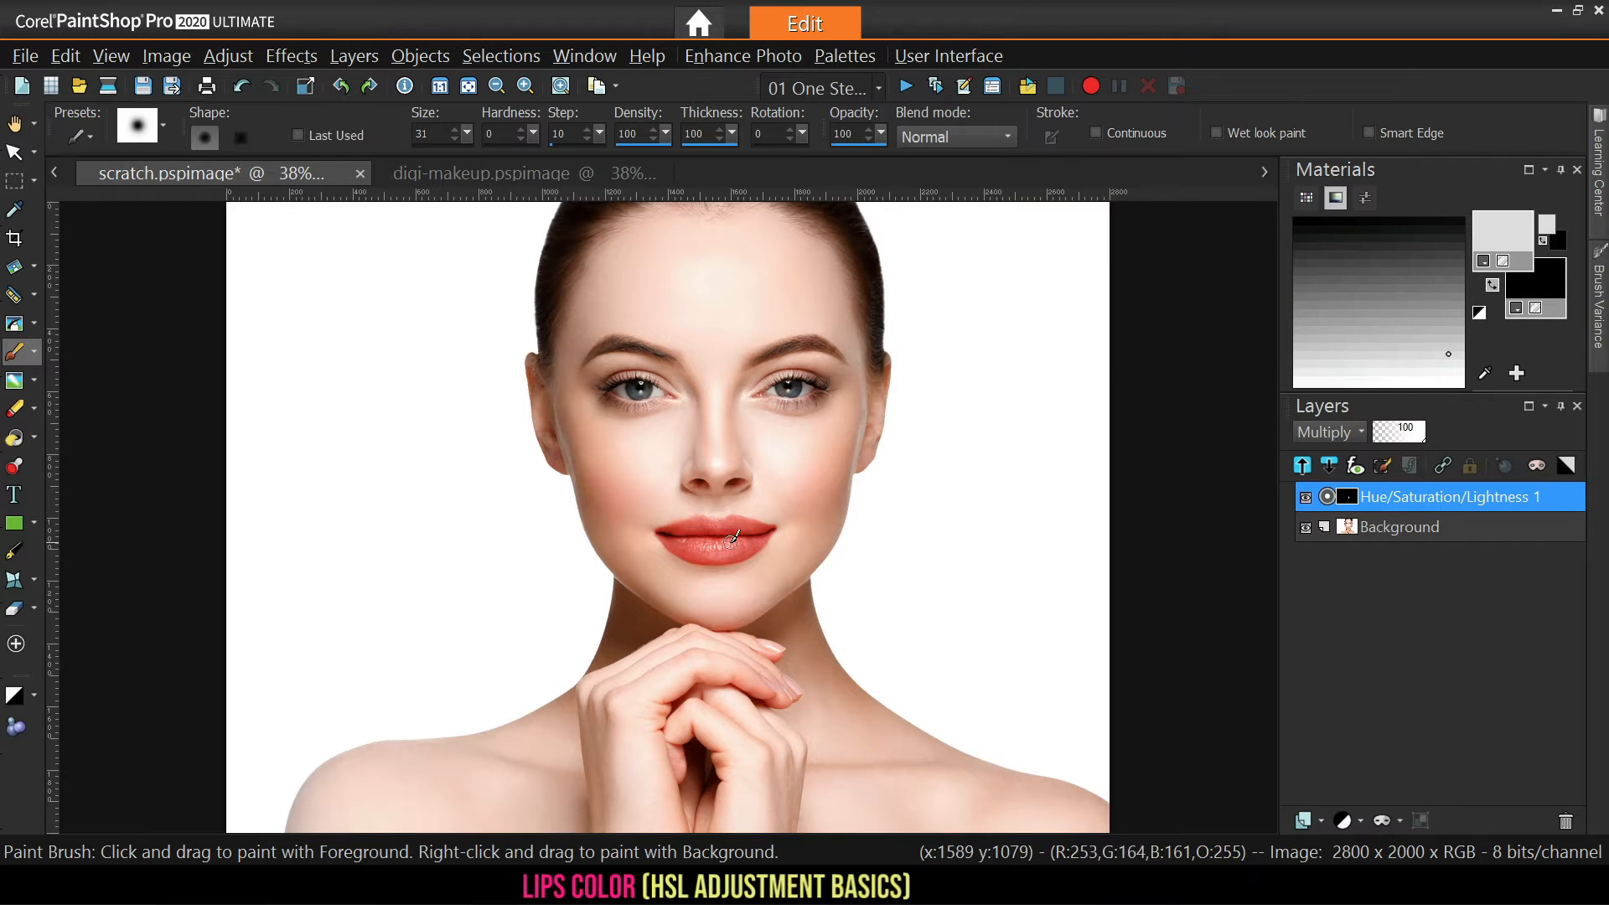
Return the lip Hue/Saturation/Lightness layer to the Color blend mode and set its saturation to 80 and lightness to 0
{"action": "scroll", "coordinate": [759, 539], "scroll_direction": "up", "scroll_amount": 3}
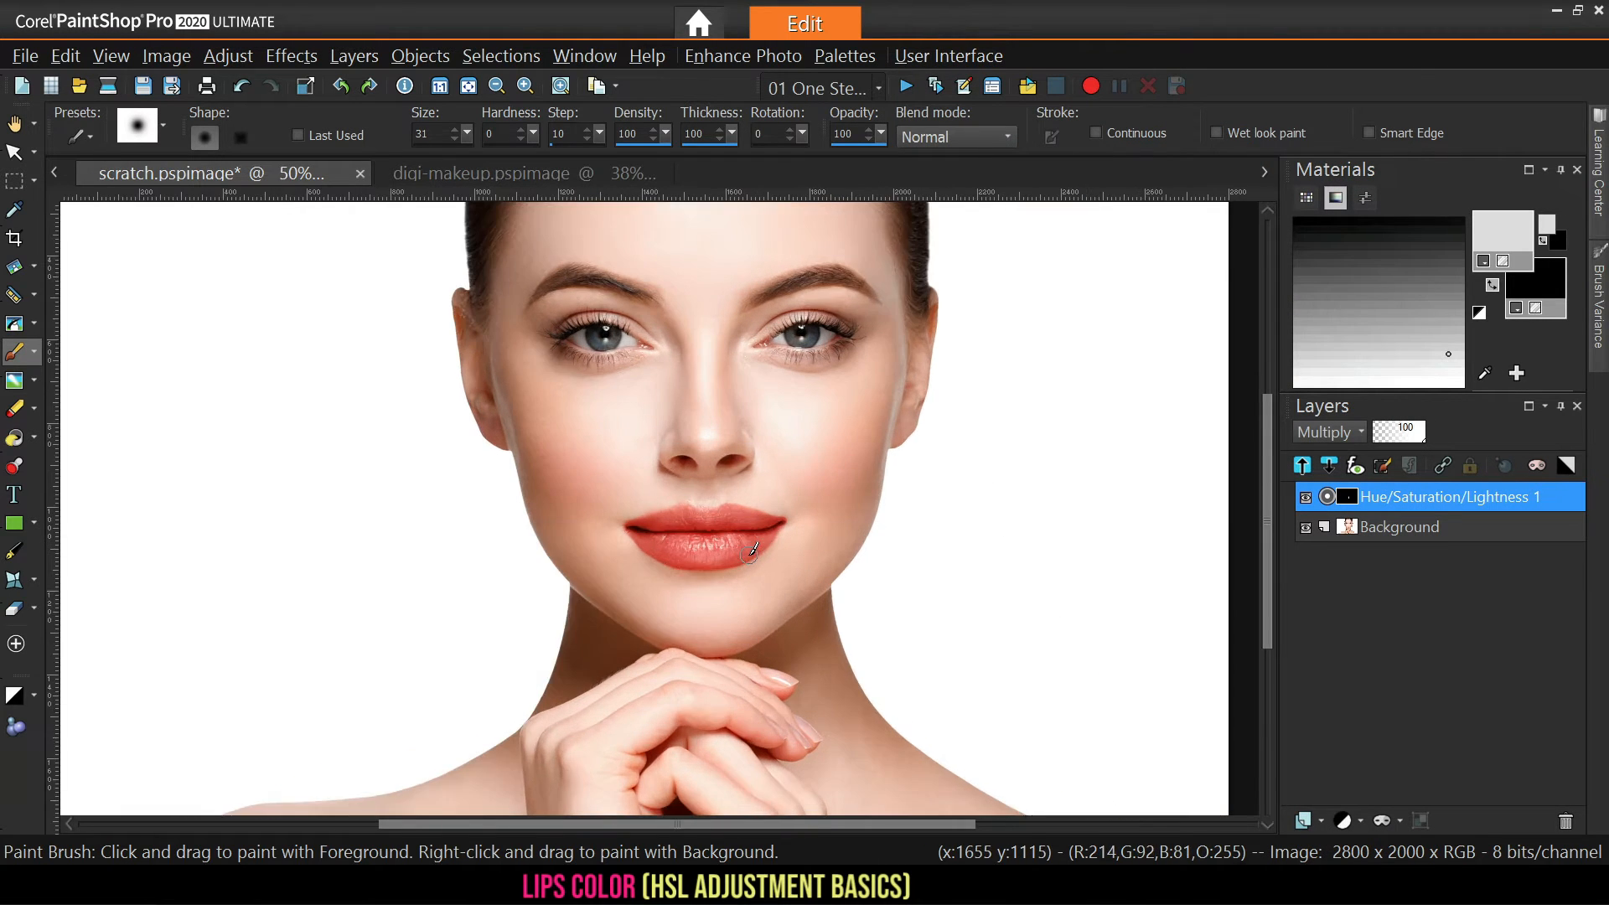
{"action": "left_click", "coordinate": [1344, 434]}
{"action": "left_click", "coordinate": [1394, 368]}
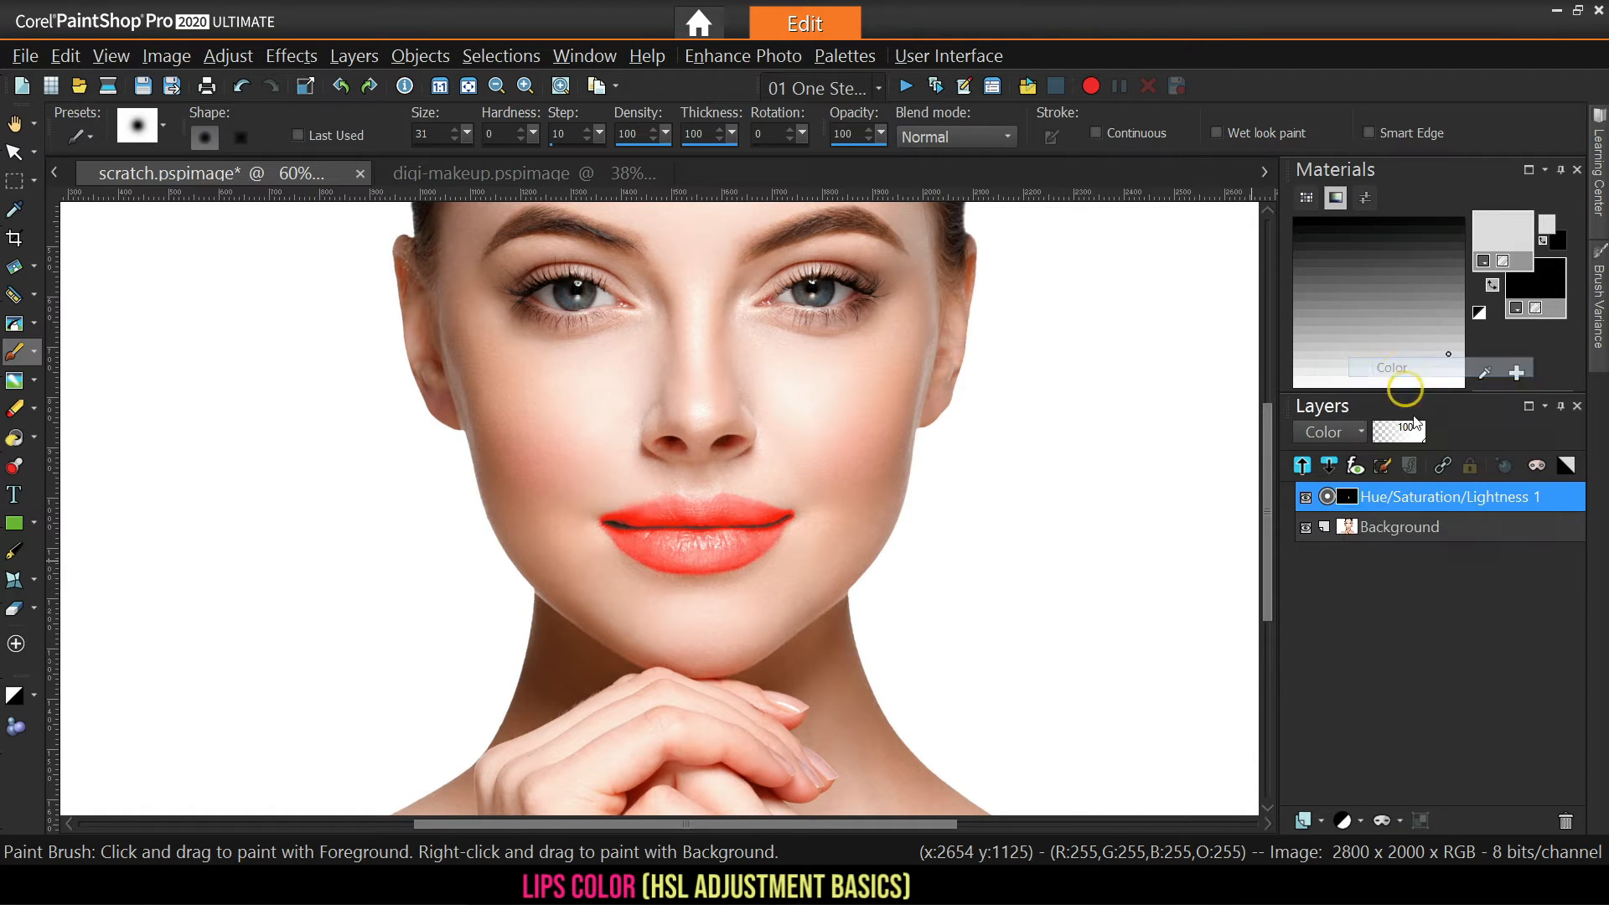
{"action": "right_click", "coordinate": [1425, 497]}
{"action": "left_click", "coordinate": [1254, 104]}
{"action": "left_click_drag", "start_coordinate": [1047, 711], "coordinate": [880, 676]}
{"action": "type", "text": "80"}
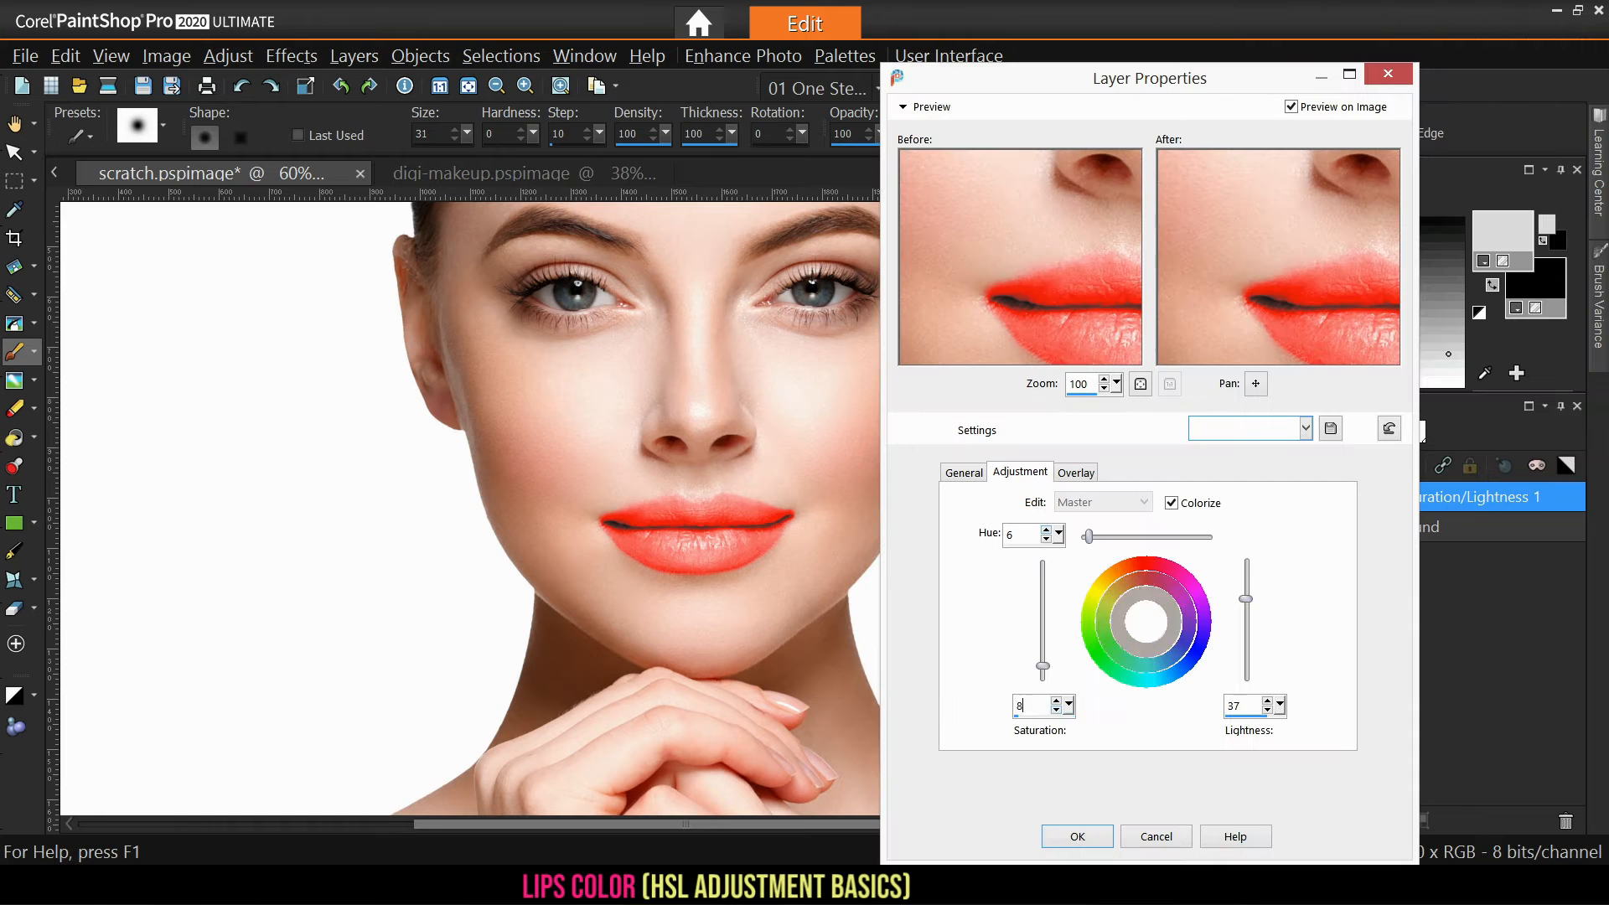
{"action": "left_click_drag", "start_coordinate": [1253, 709], "coordinate": [1183, 716]}
{"action": "type", "text": "0"}
{"action": "left_click", "coordinate": [1077, 836]}
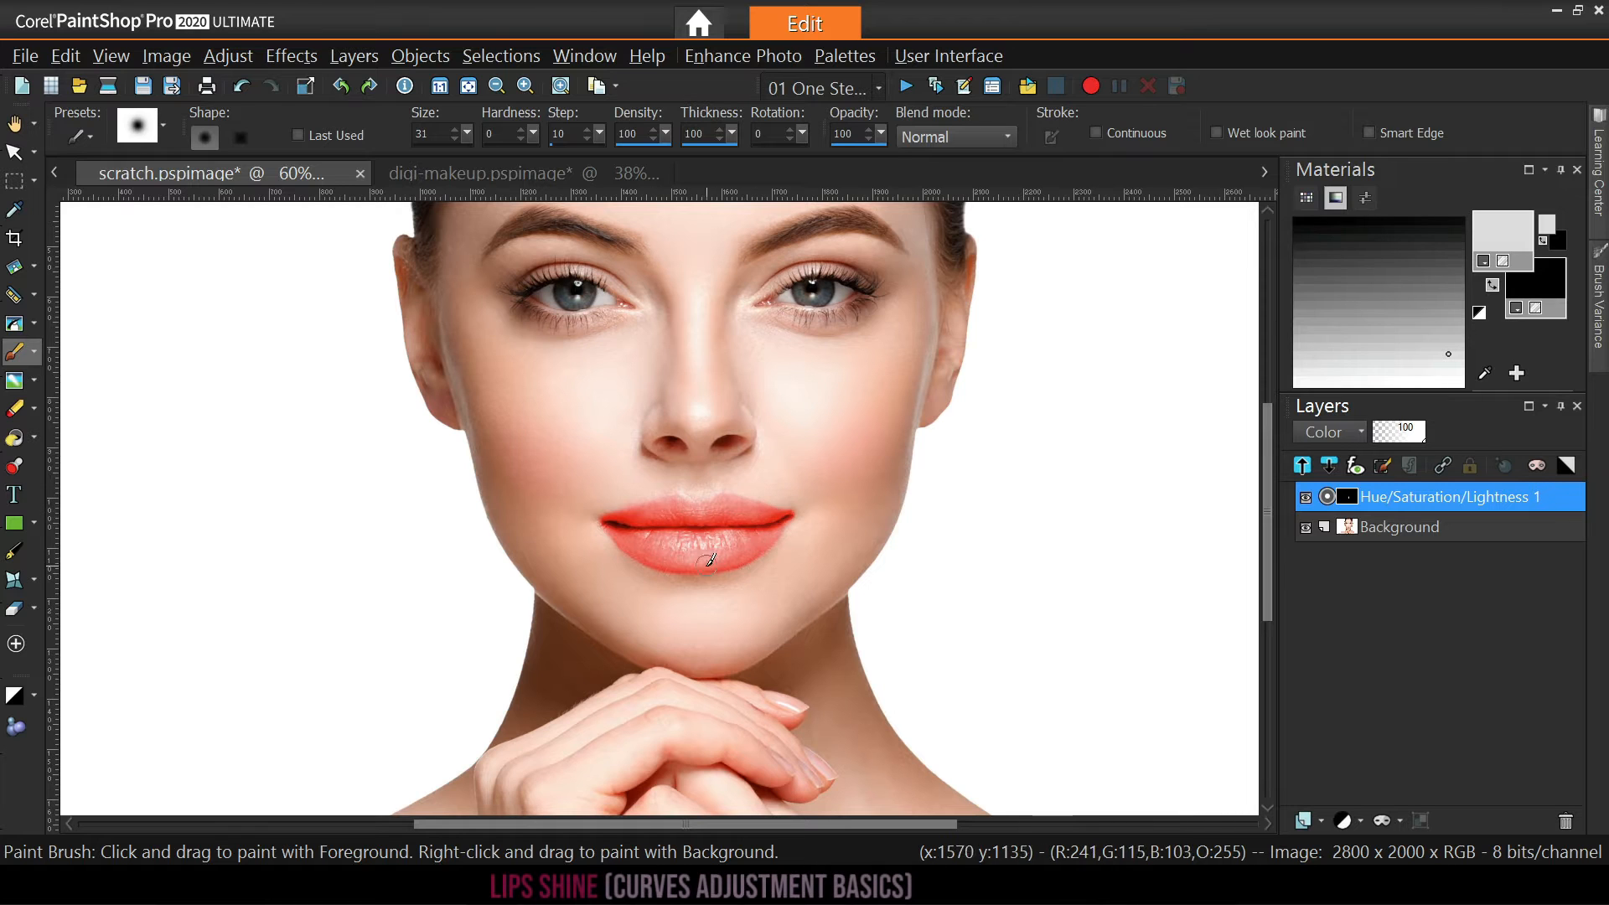
Add a Curves adjustment layer and steepen its RGB curve by moving the highlight and shadow endpoints inward
{"action": "left_click", "coordinate": [1345, 819]}
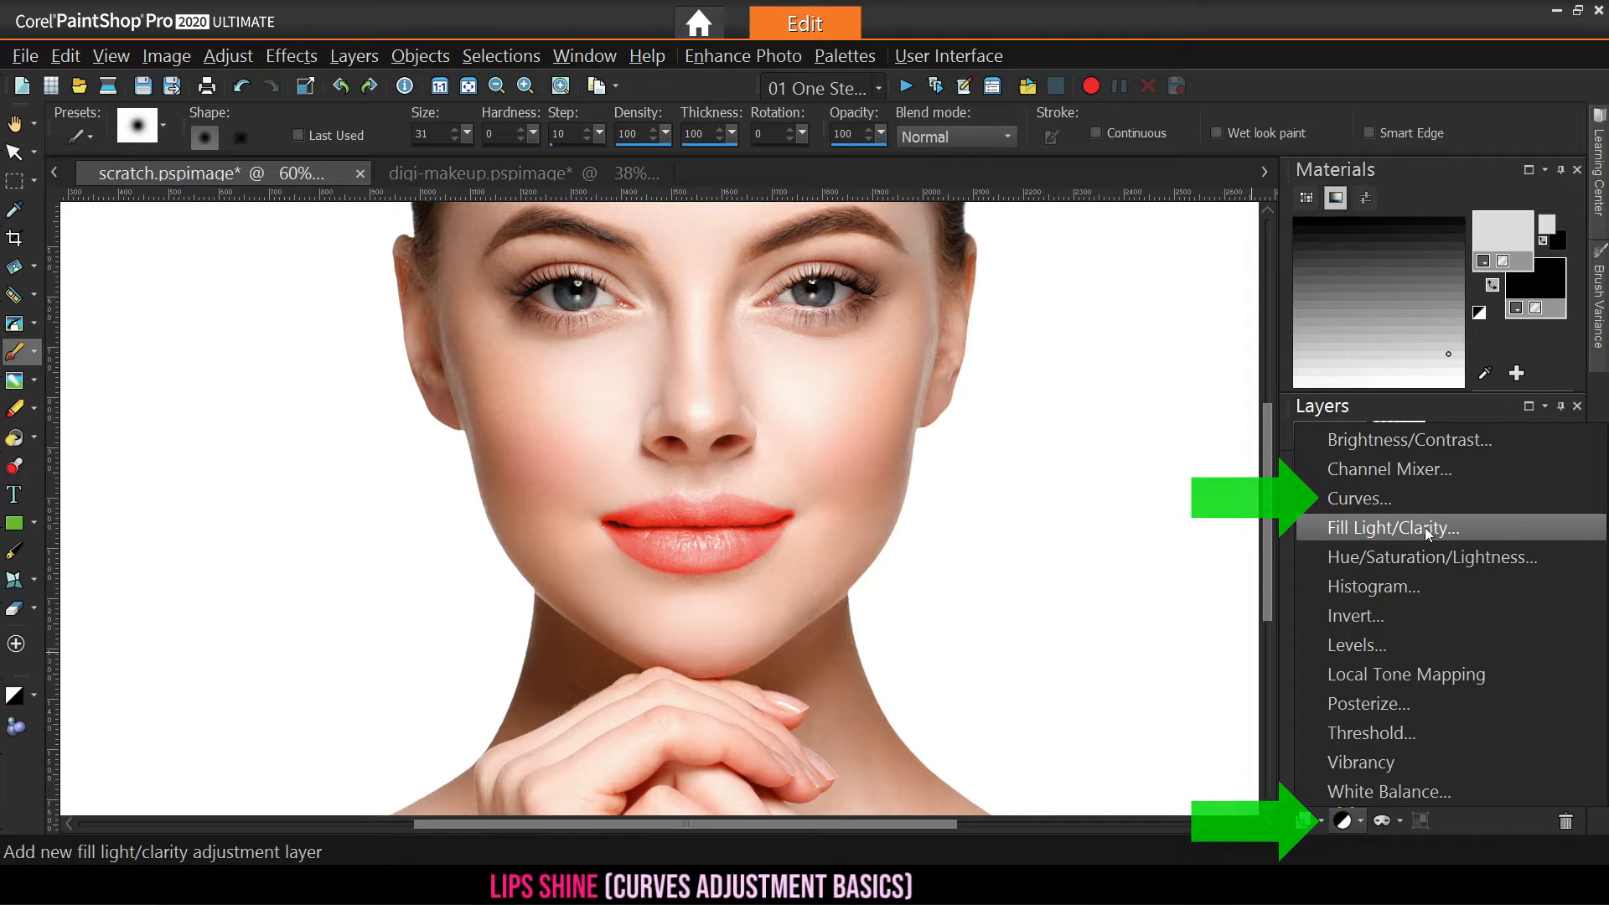
{"action": "left_click", "coordinate": [1348, 497]}
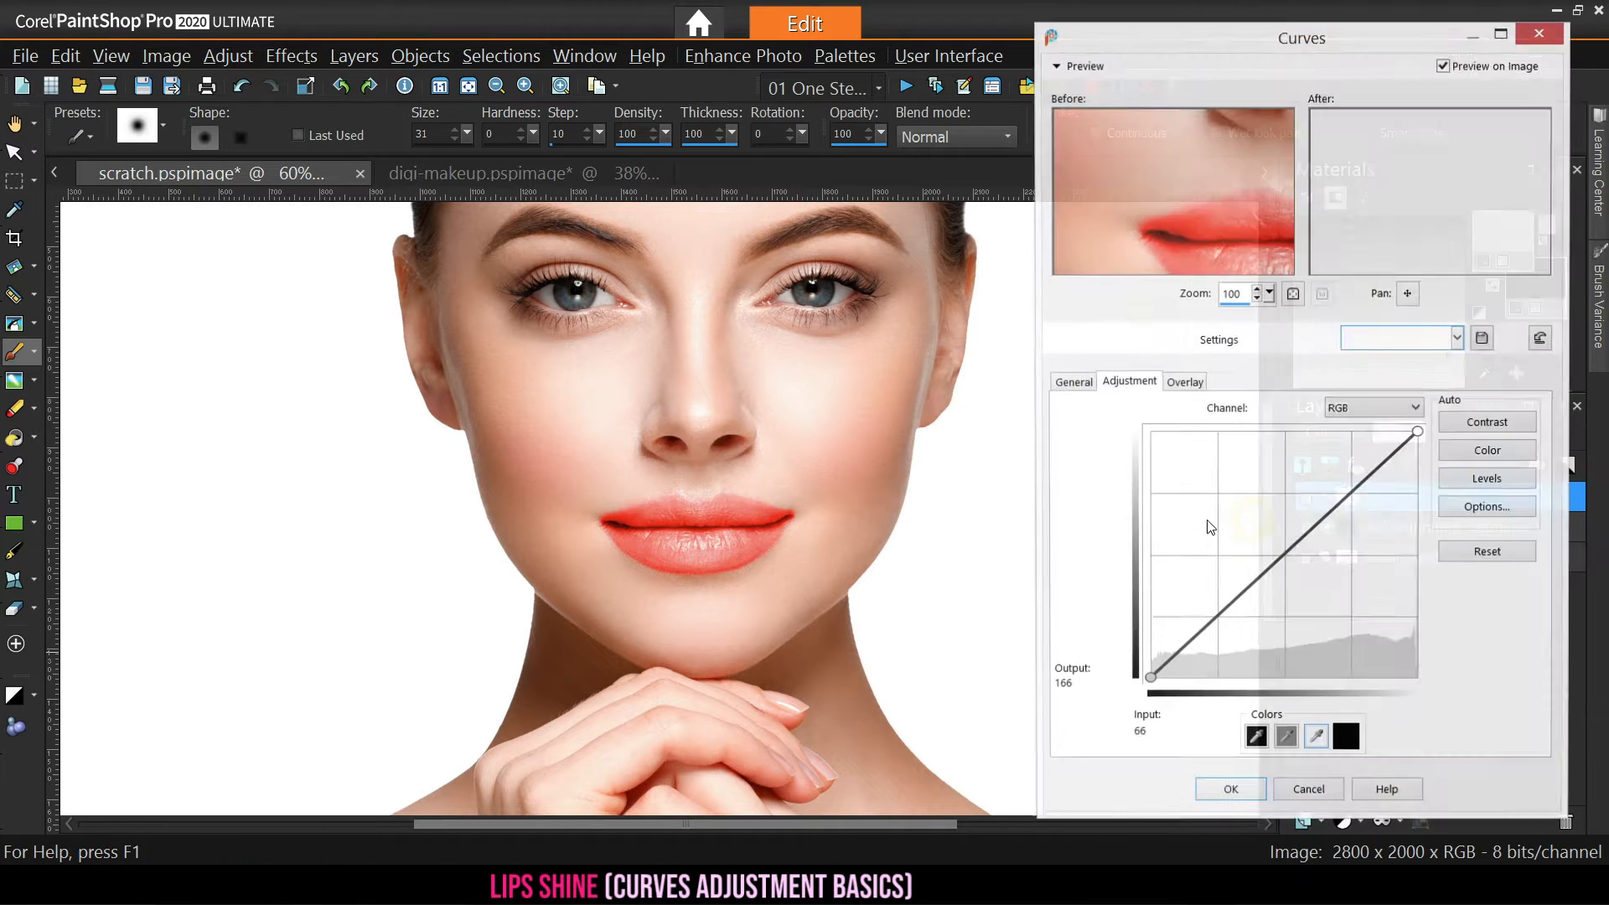
{"action": "left_click_drag", "start_coordinate": [1419, 435], "coordinate": [1359, 433]}
{"action": "left_click_drag", "start_coordinate": [1150, 684], "coordinate": [1215, 682]}
{"action": "left_click", "coordinate": [1239, 797]}
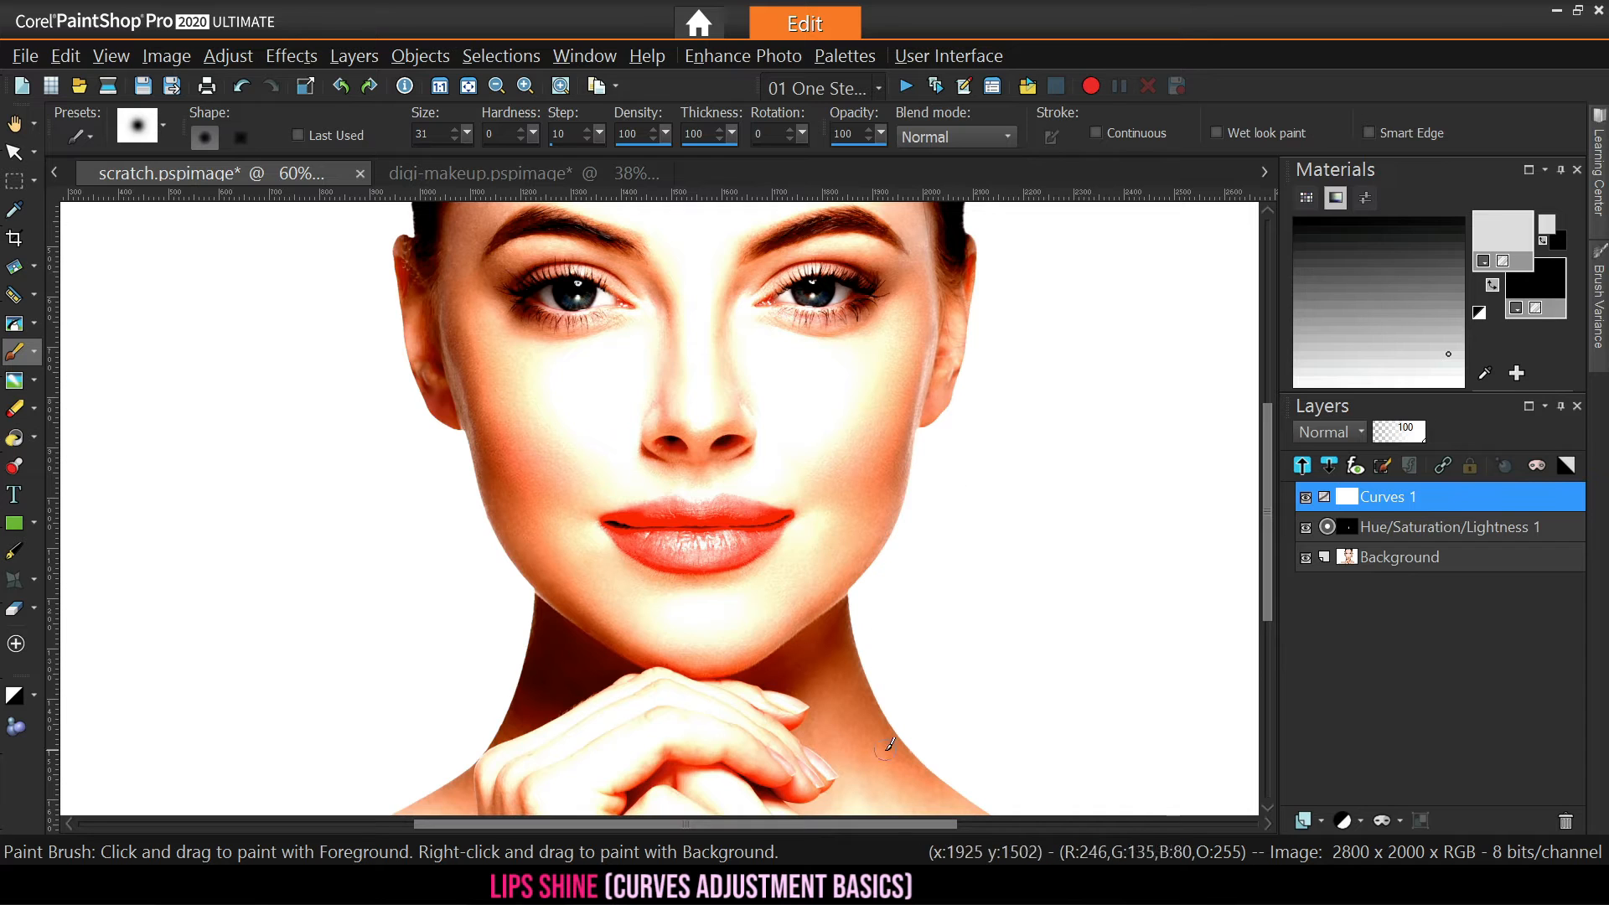
Invert the Curves layer's mask to black and undo the inversion
{"action": "mouse_move", "coordinate": [1358, 501]}
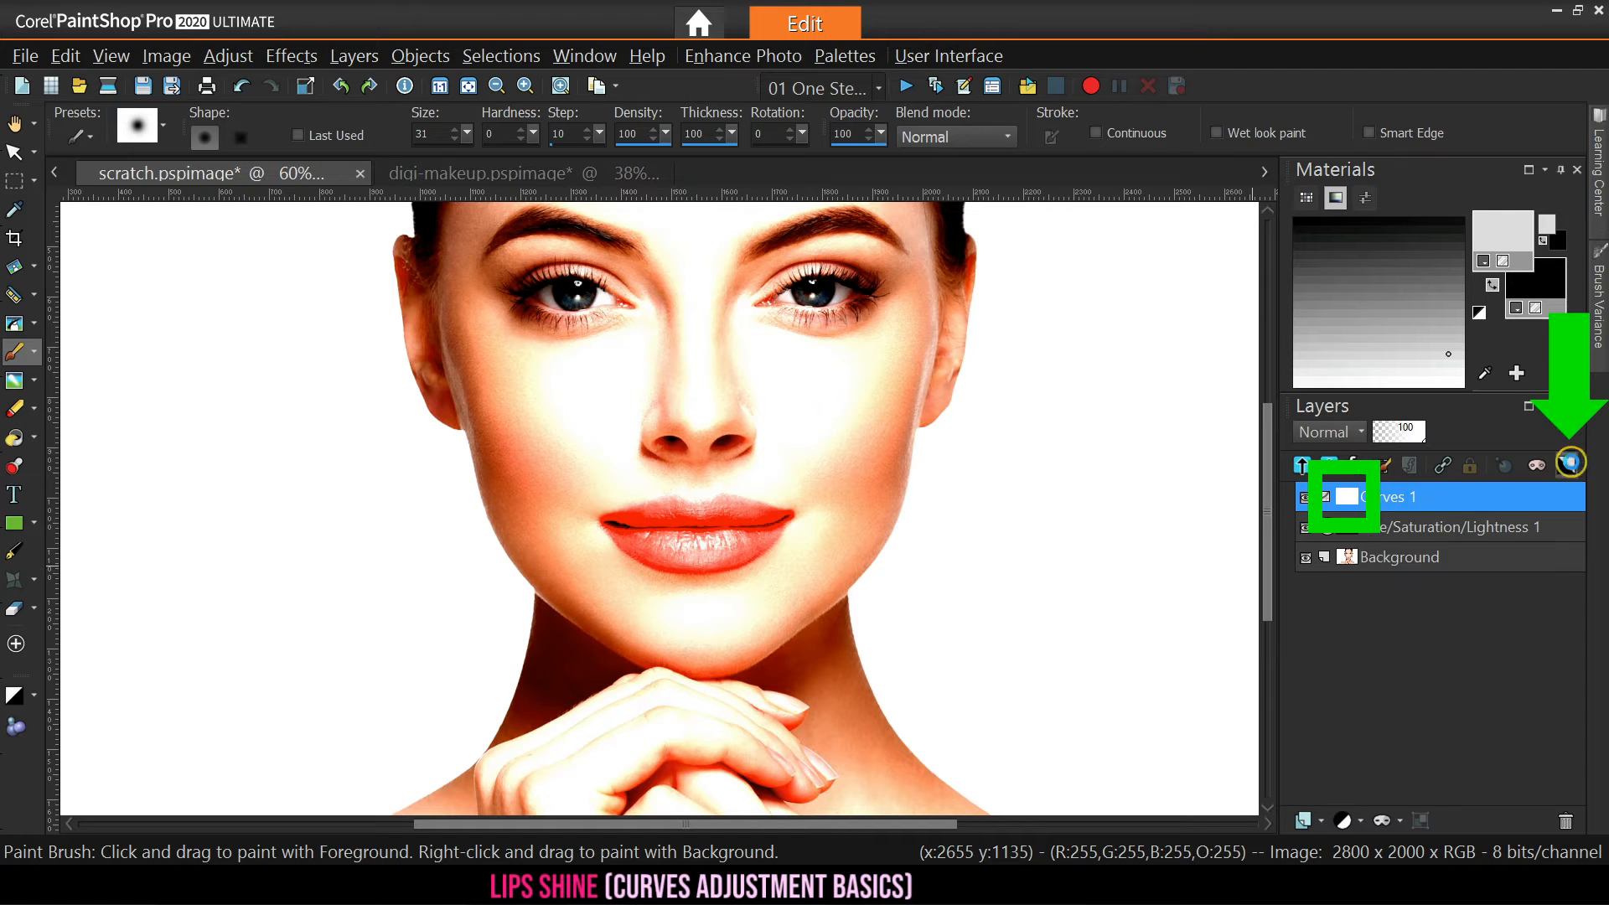
{"action": "left_click", "coordinate": [1570, 461]}
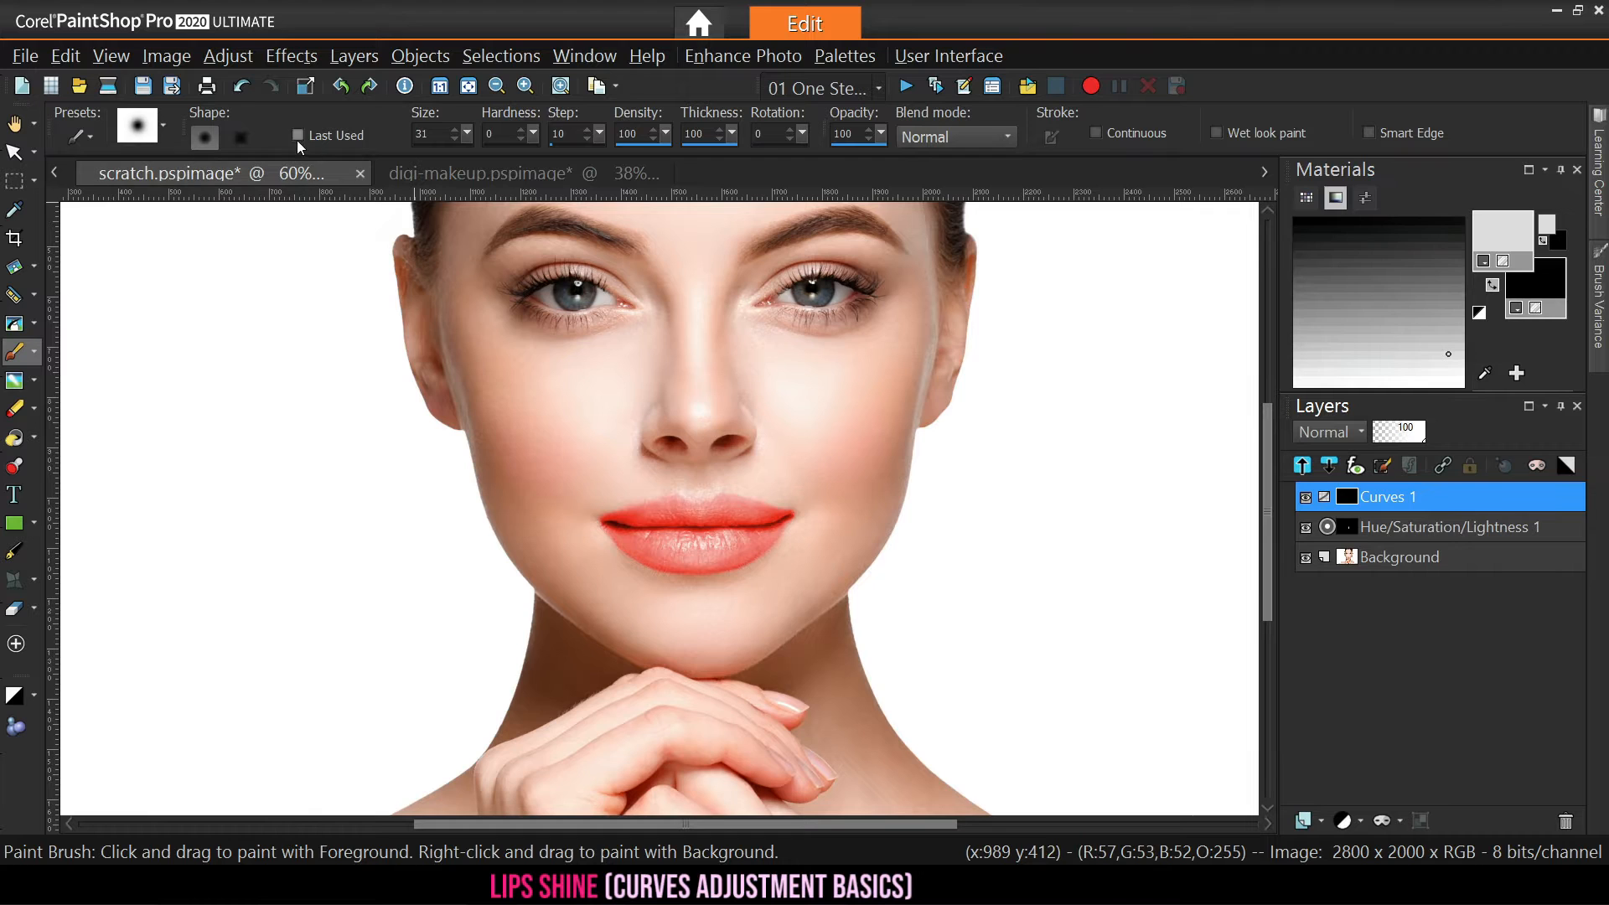
{"action": "left_click", "coordinate": [242, 85]}
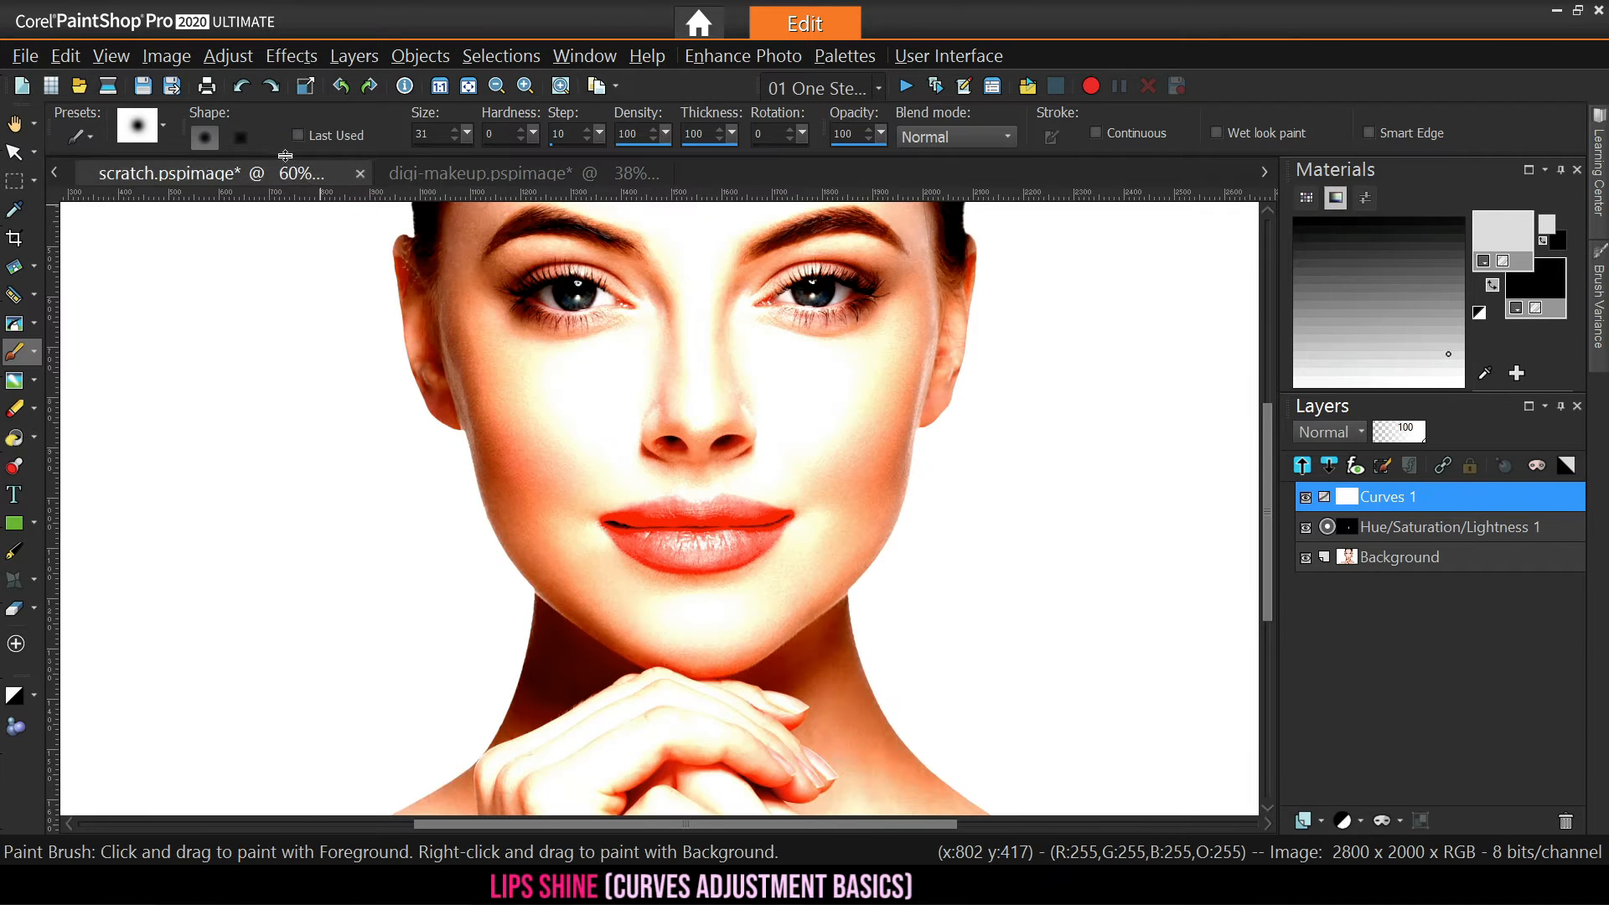
Select the entire lip mask of the Hue/Saturation/Lightness layer and float it as a floating selection
{"action": "left_click", "coordinate": [1387, 526]}
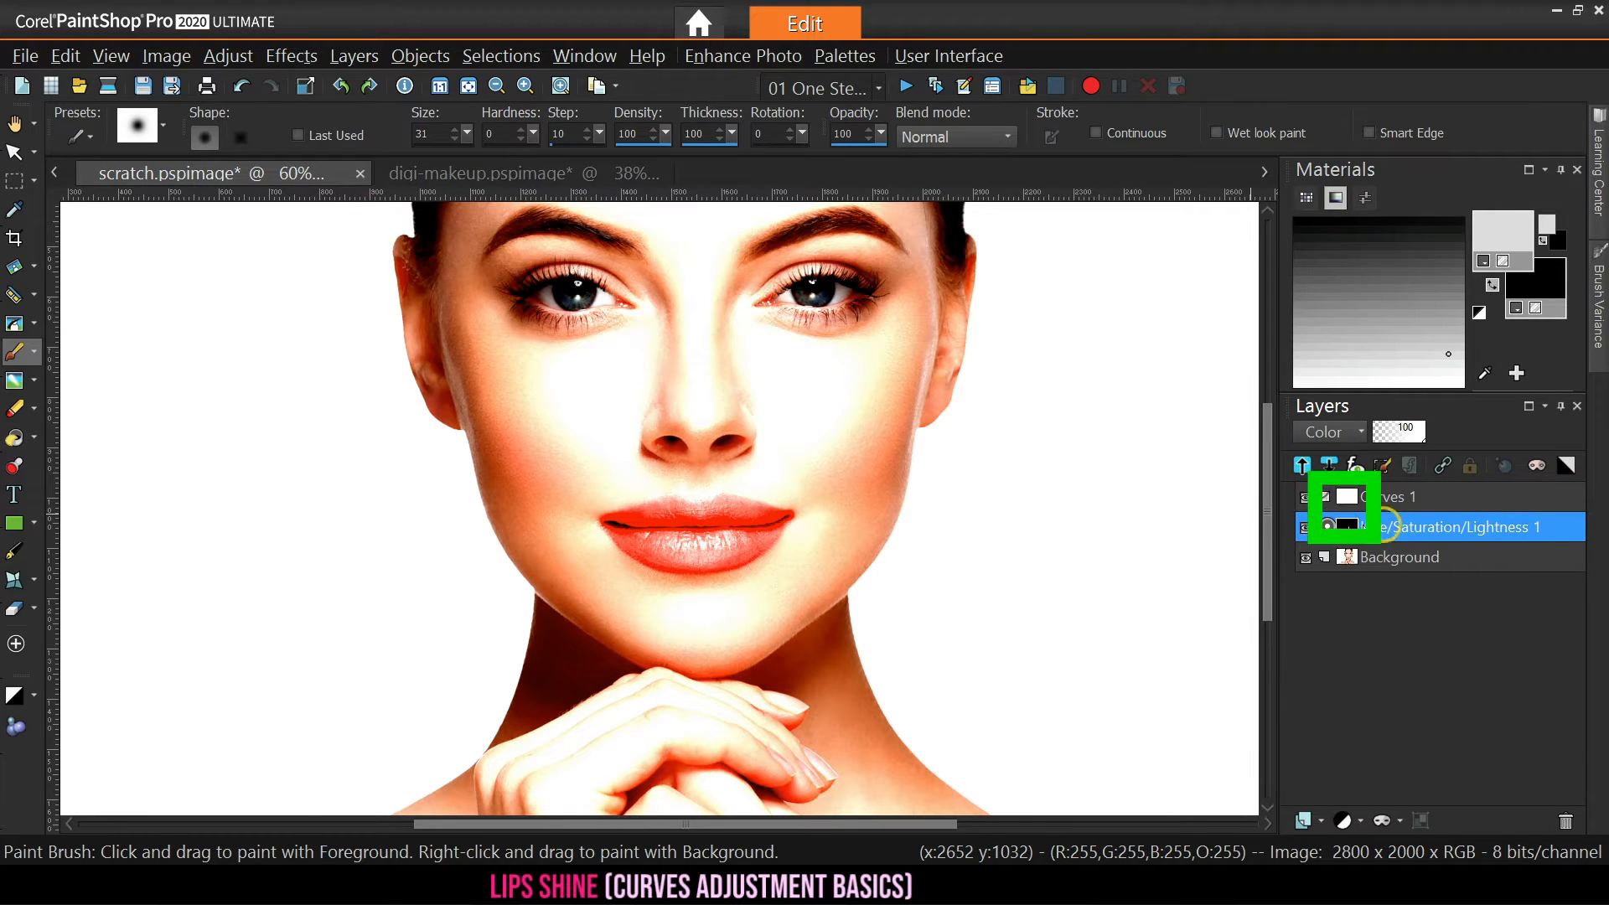
{"action": "mouse_move", "coordinate": [1557, 535]}
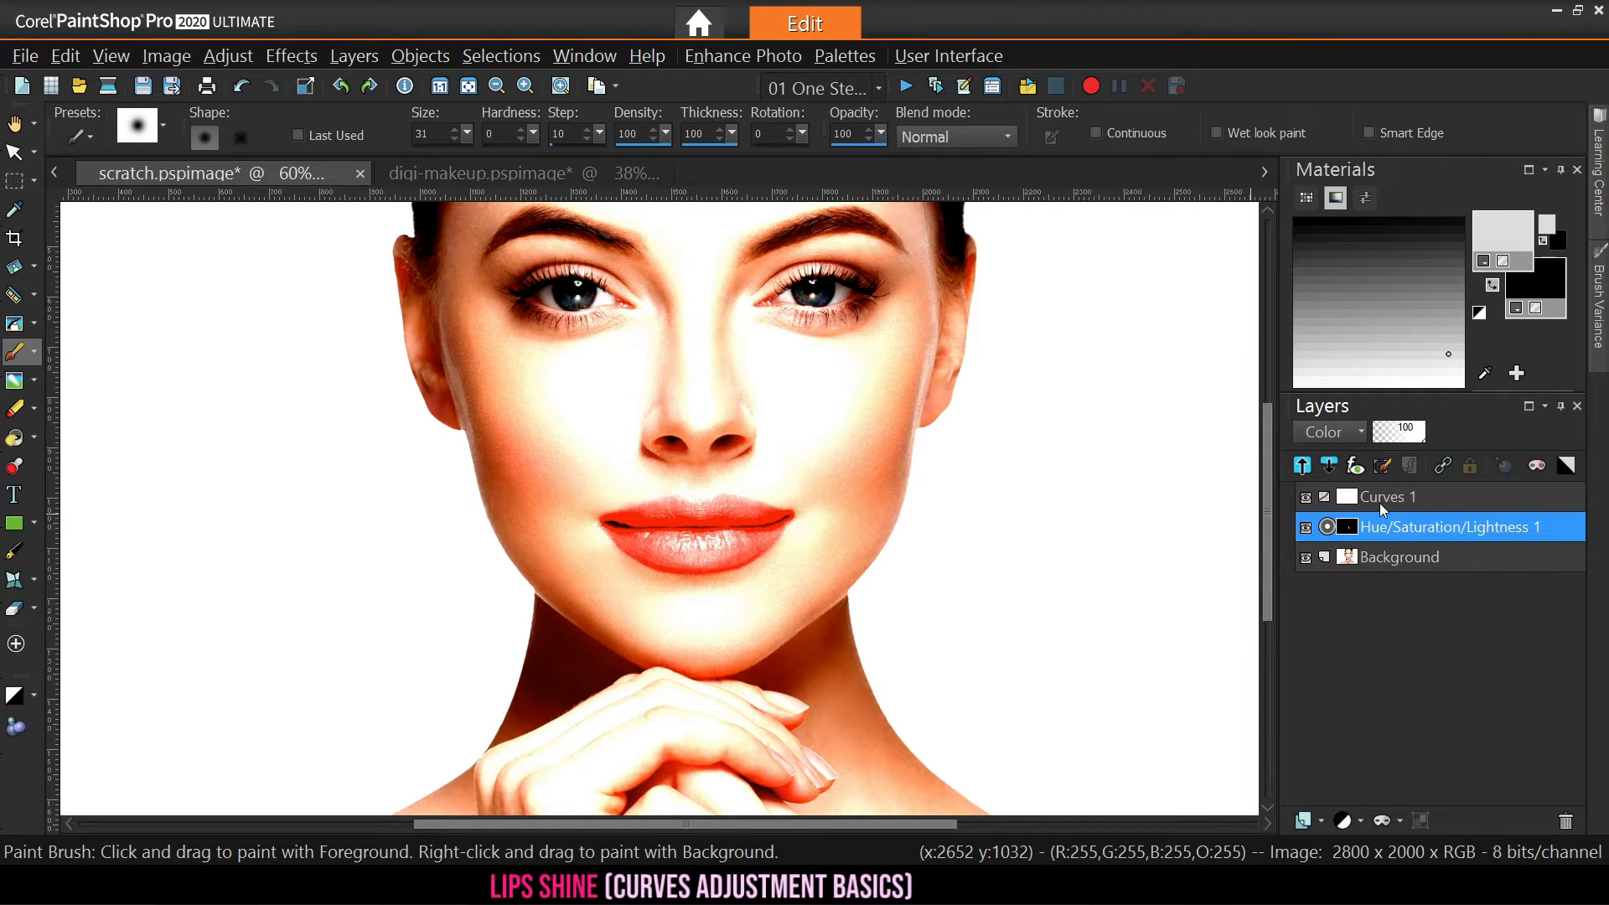
{"action": "mouse_move", "coordinate": [1385, 526]}
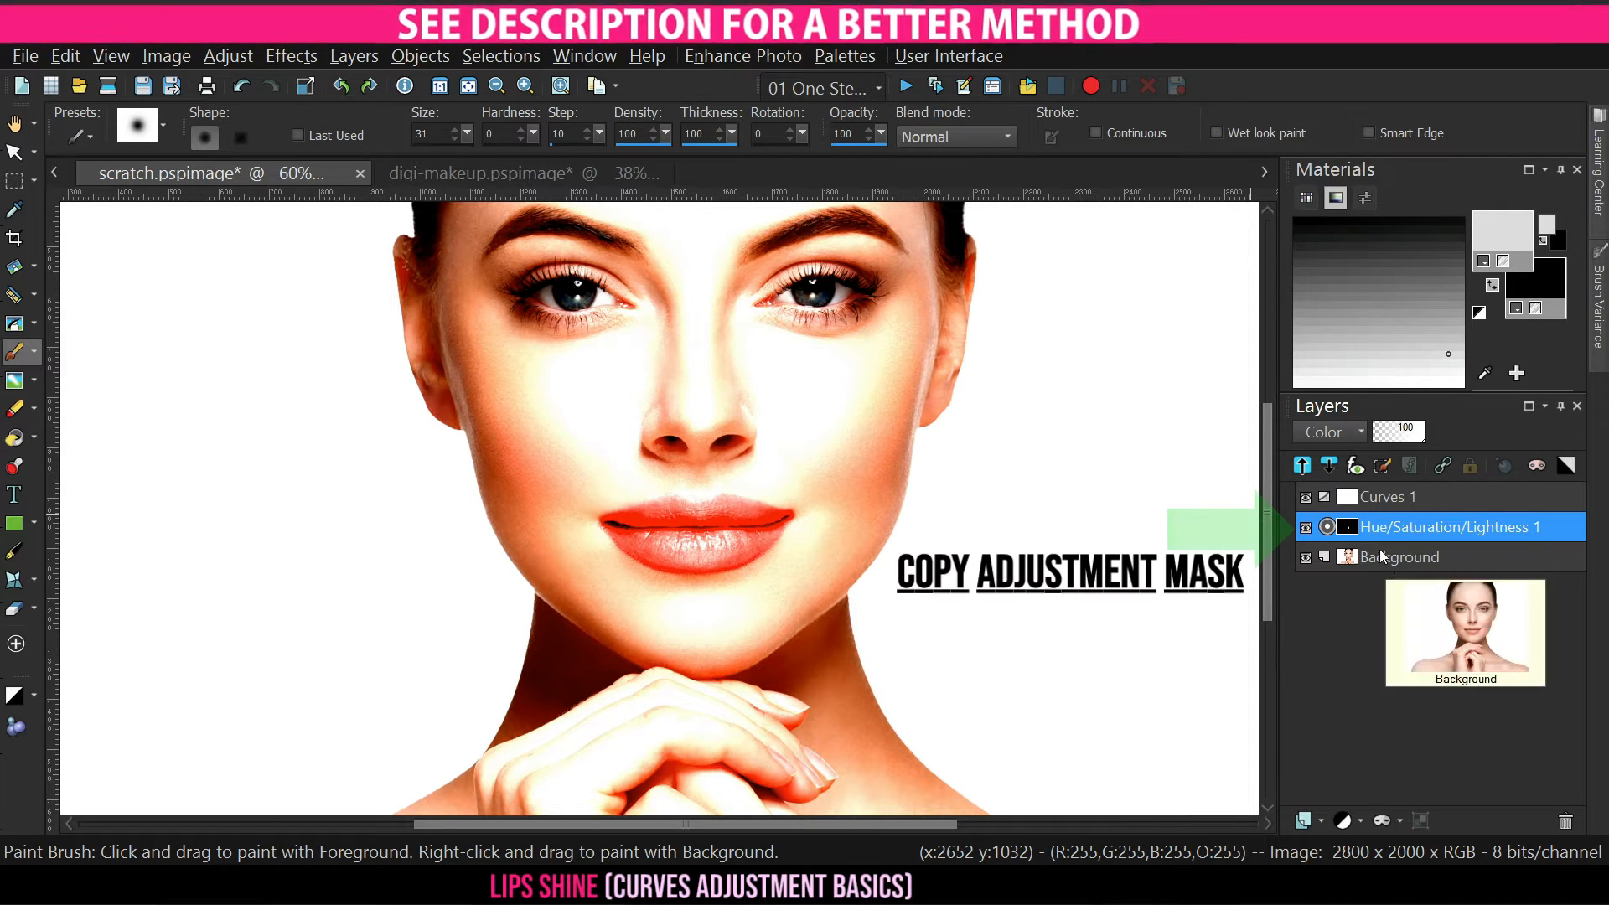
{"action": "left_click", "coordinate": [518, 59]}
{"action": "left_click", "coordinate": [533, 78]}
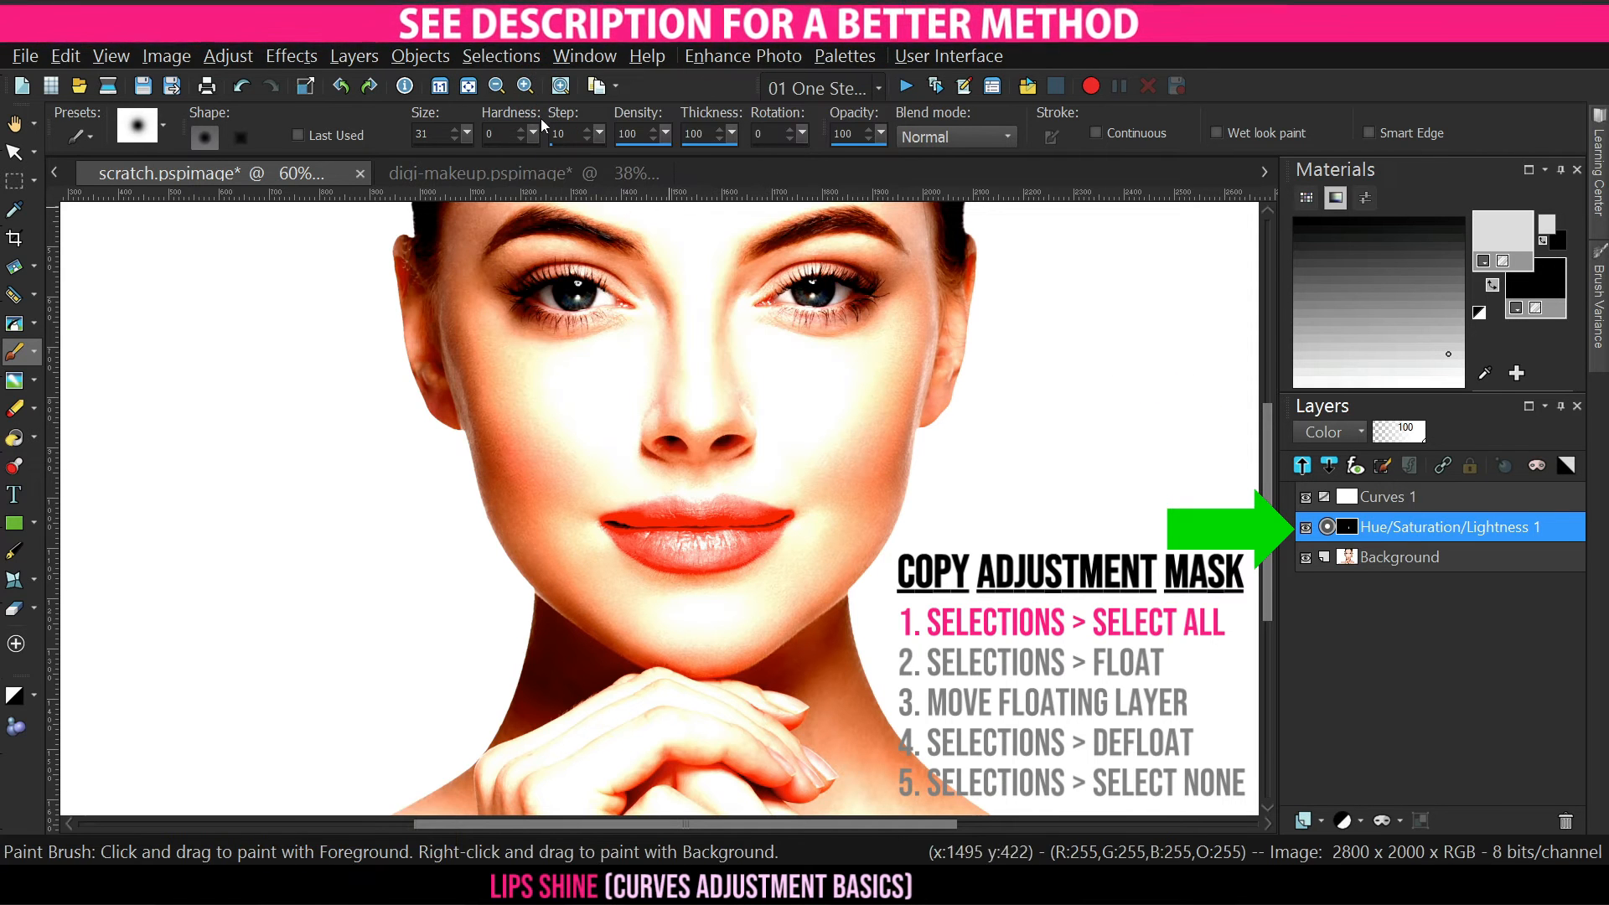
{"action": "left_click", "coordinate": [501, 56]}
{"action": "left_click", "coordinate": [556, 428]}
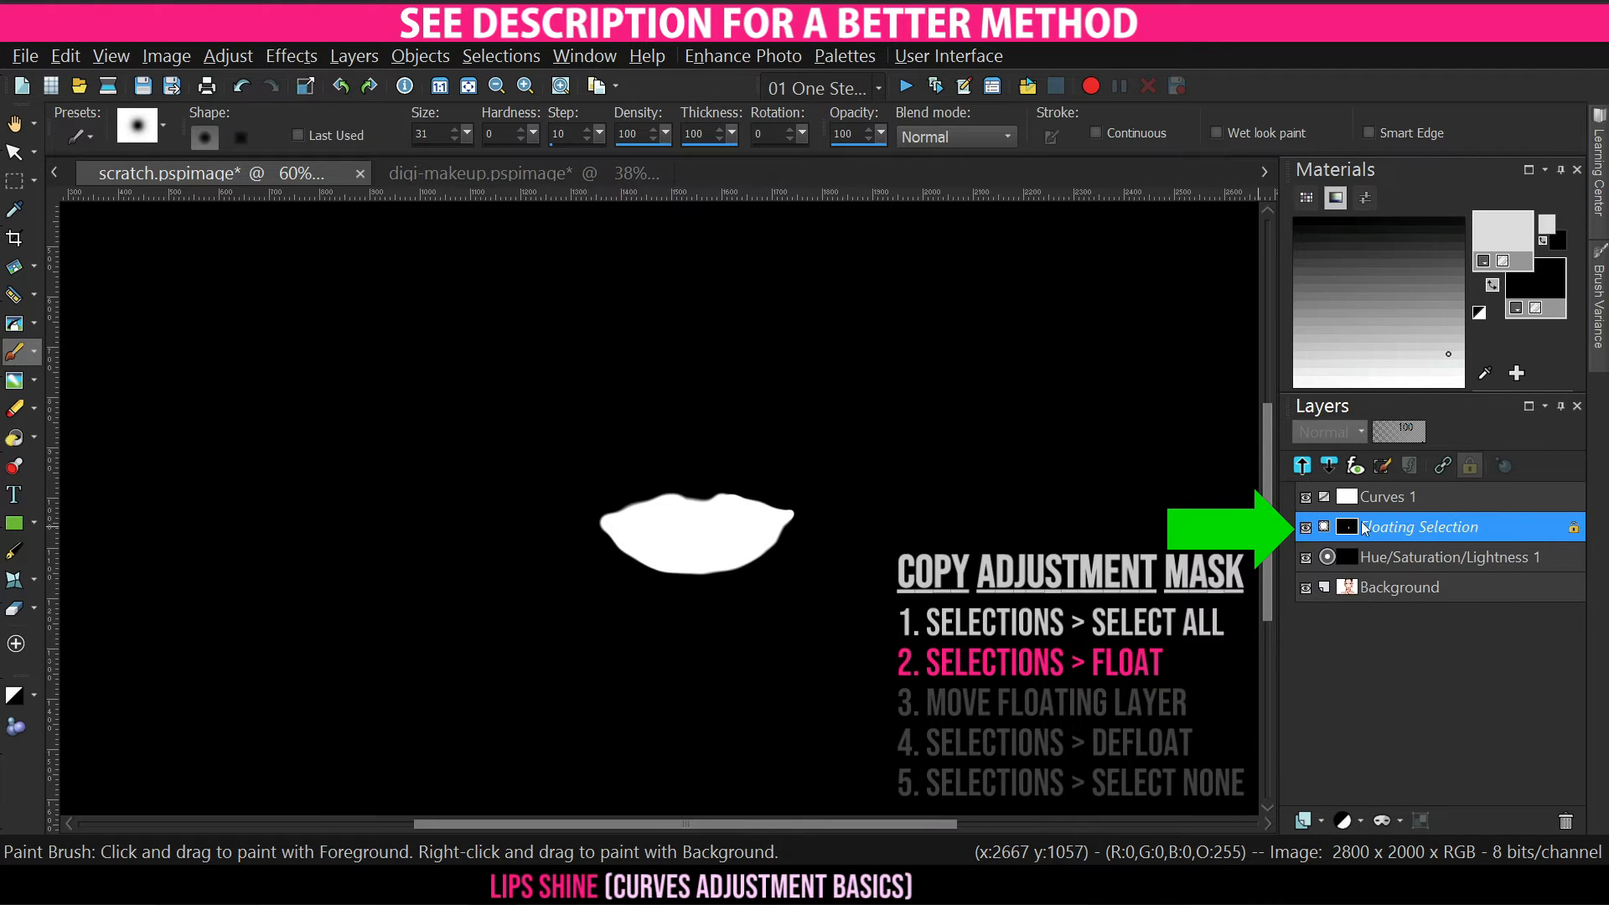
Move the floating lip mask above the Curves layer and defloat it into the Curves layer's mask
{"action": "left_click", "coordinate": [1397, 525]}
{"action": "left_click_drag", "start_coordinate": [1396, 525], "coordinate": [1400, 508]}
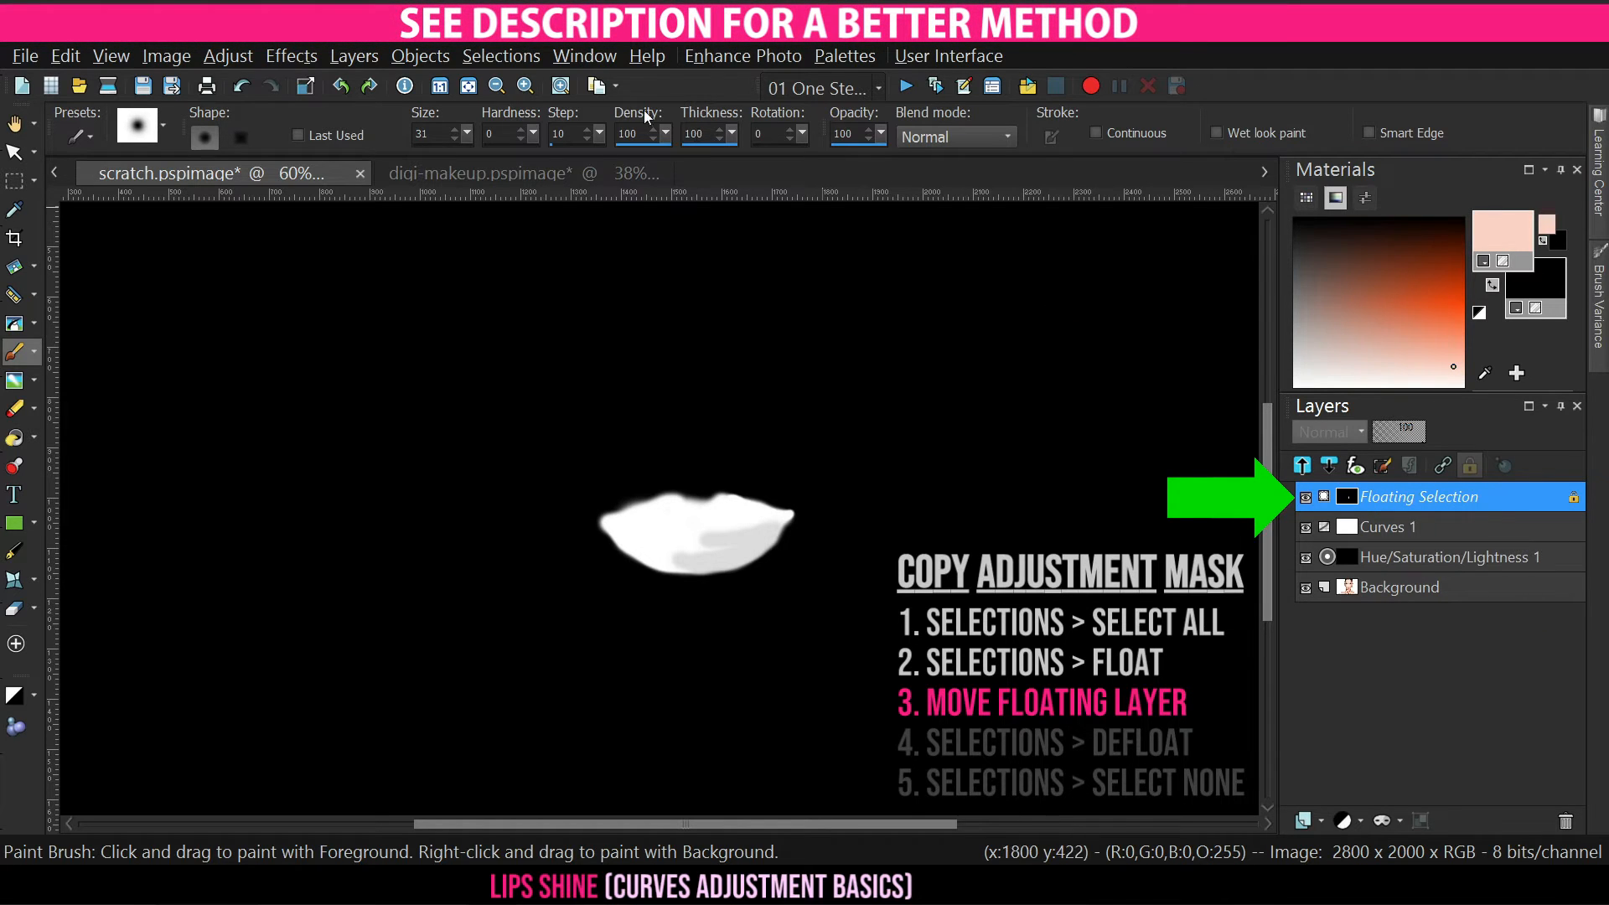
{"action": "left_click", "coordinate": [501, 55]}
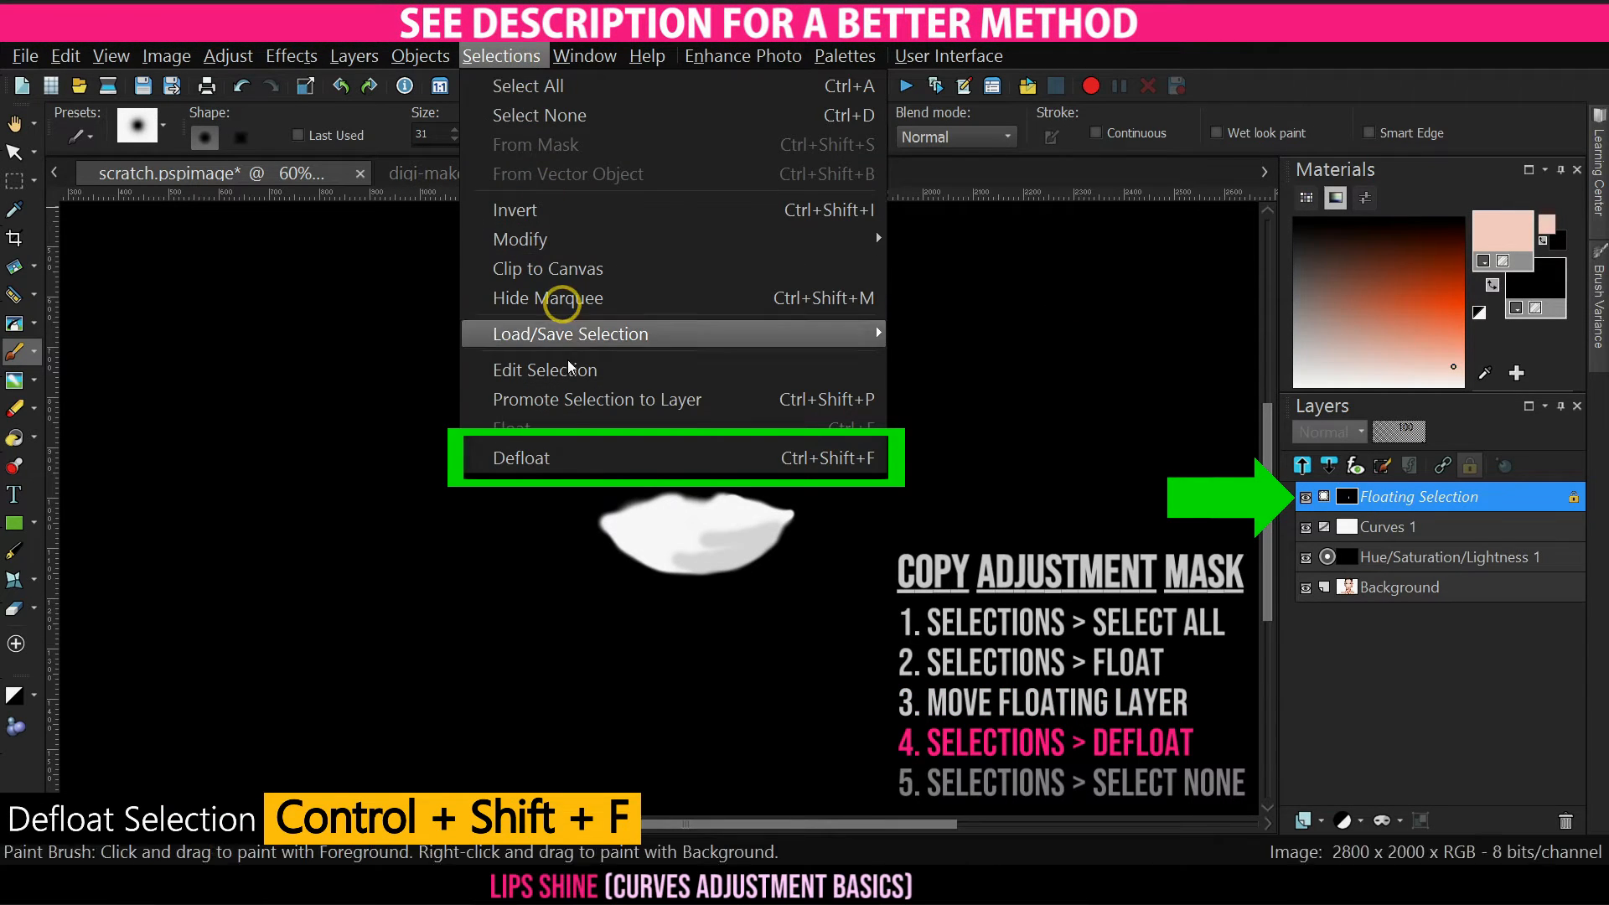
{"action": "left_click", "coordinate": [540, 458]}
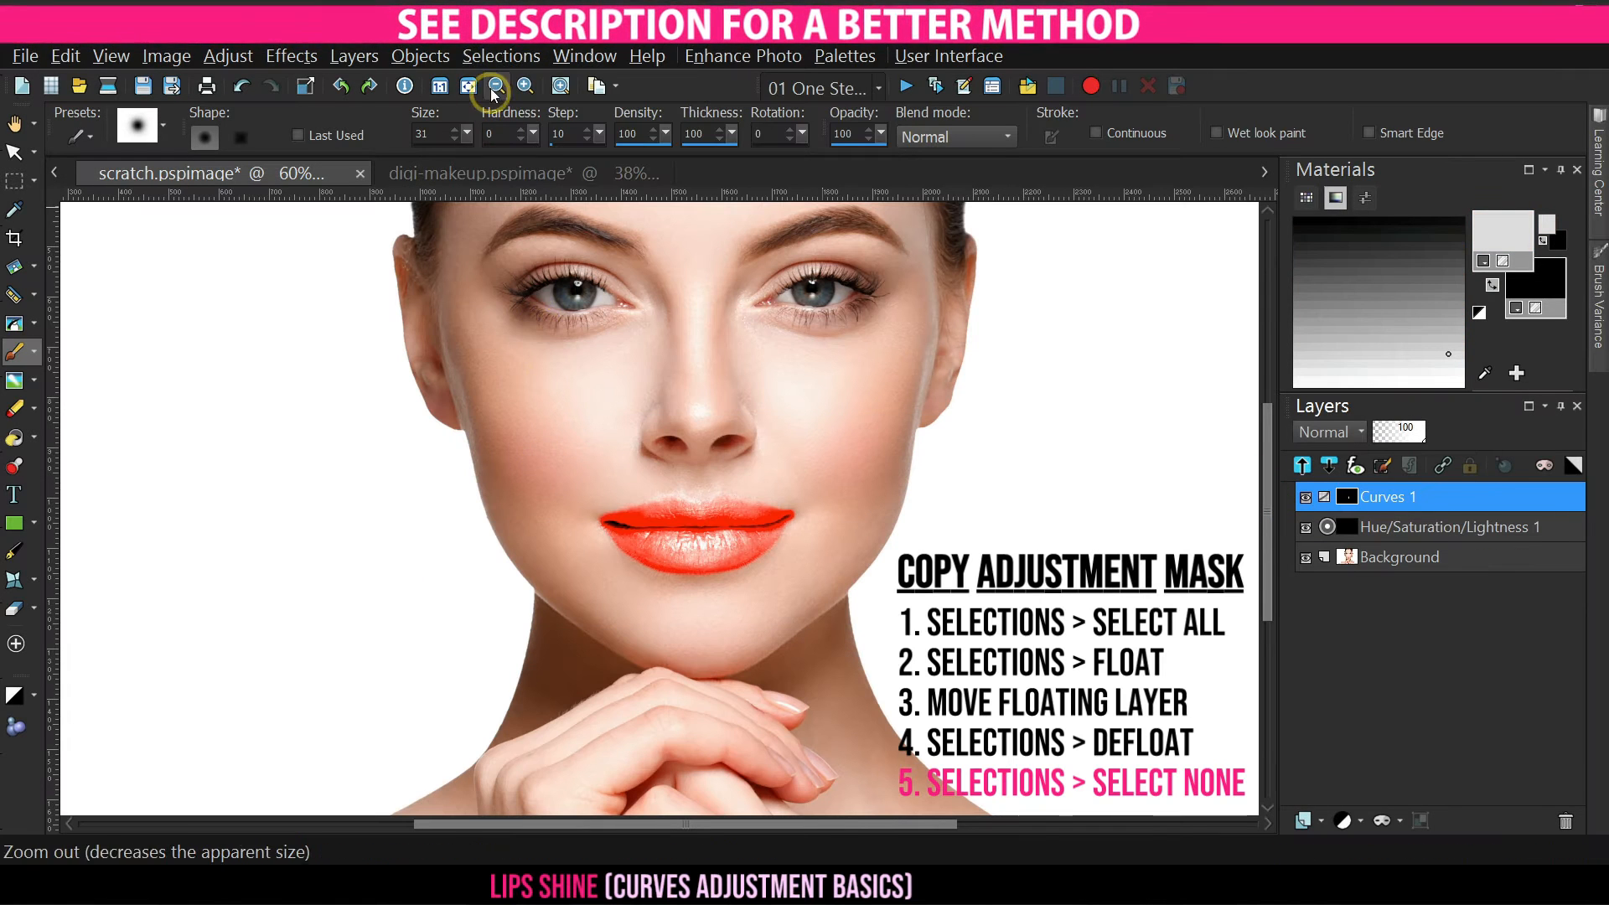
Clear the selection left from copying the lip mask to the Curves layer
{"action": "left_click", "coordinate": [501, 55]}
{"action": "left_click", "coordinate": [520, 111]}
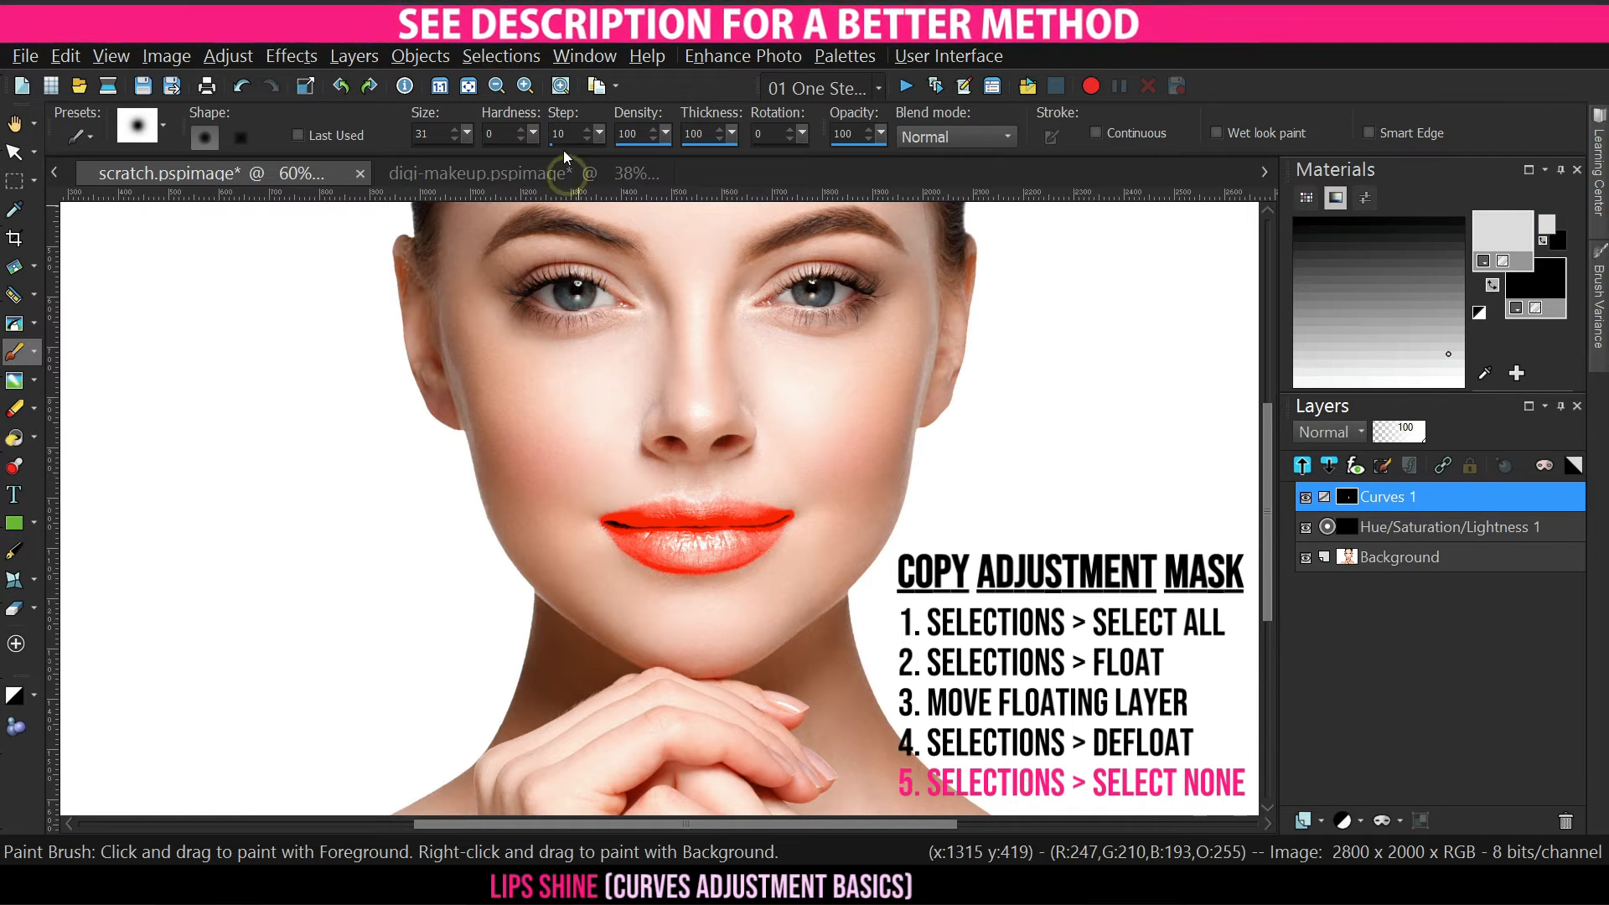
{"action": "left_click", "coordinate": [501, 55]}
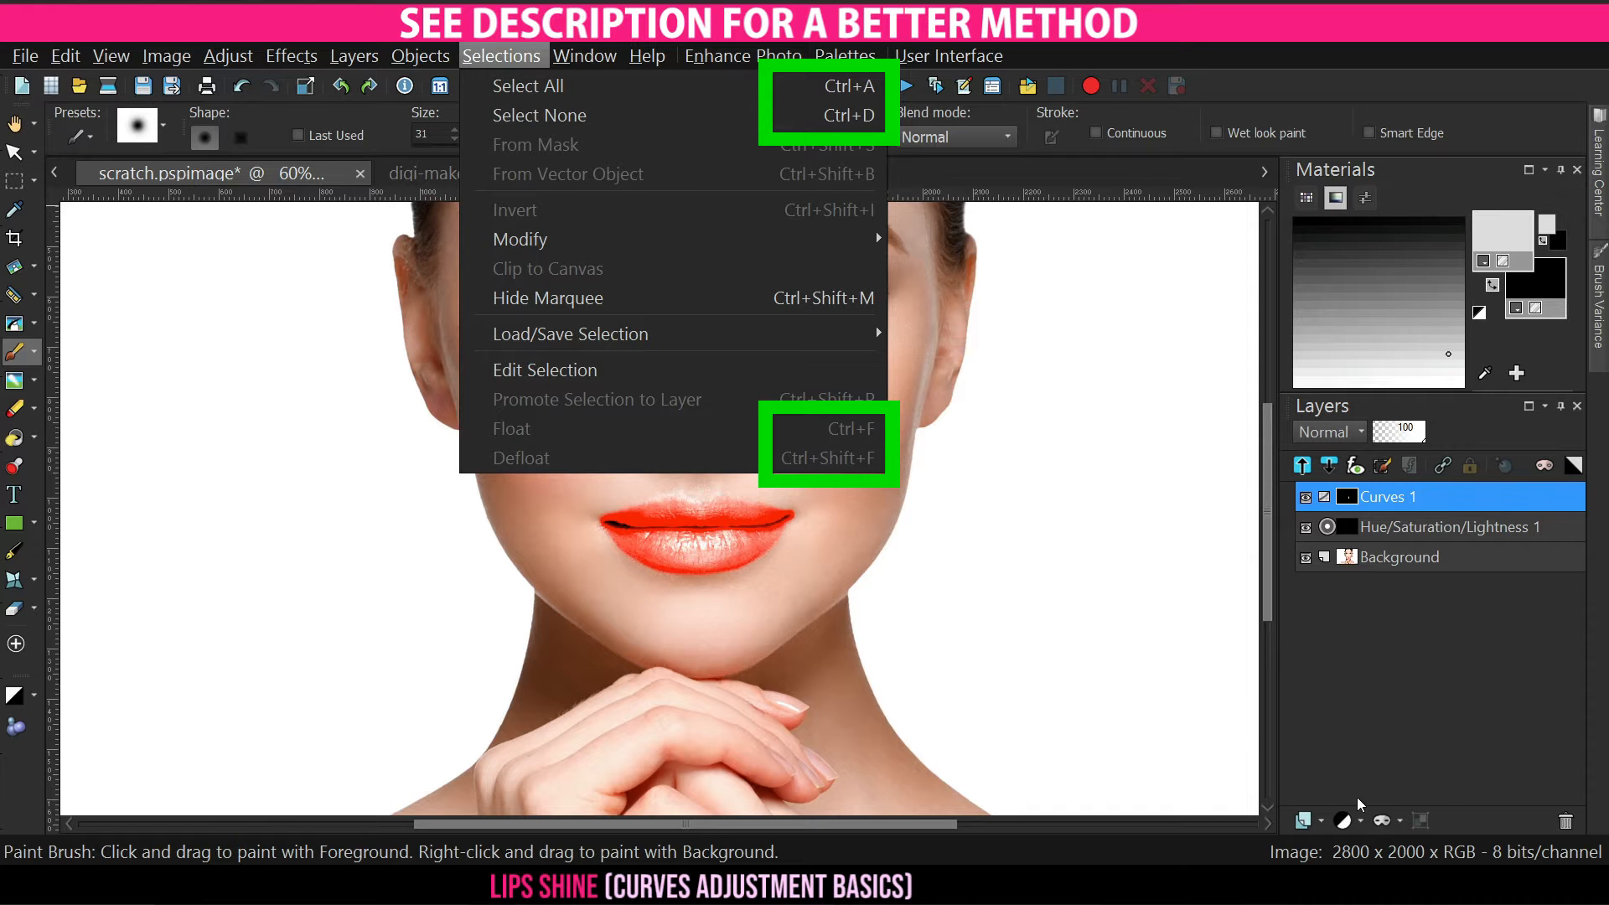
{"action": "left_click", "coordinate": [1366, 723]}
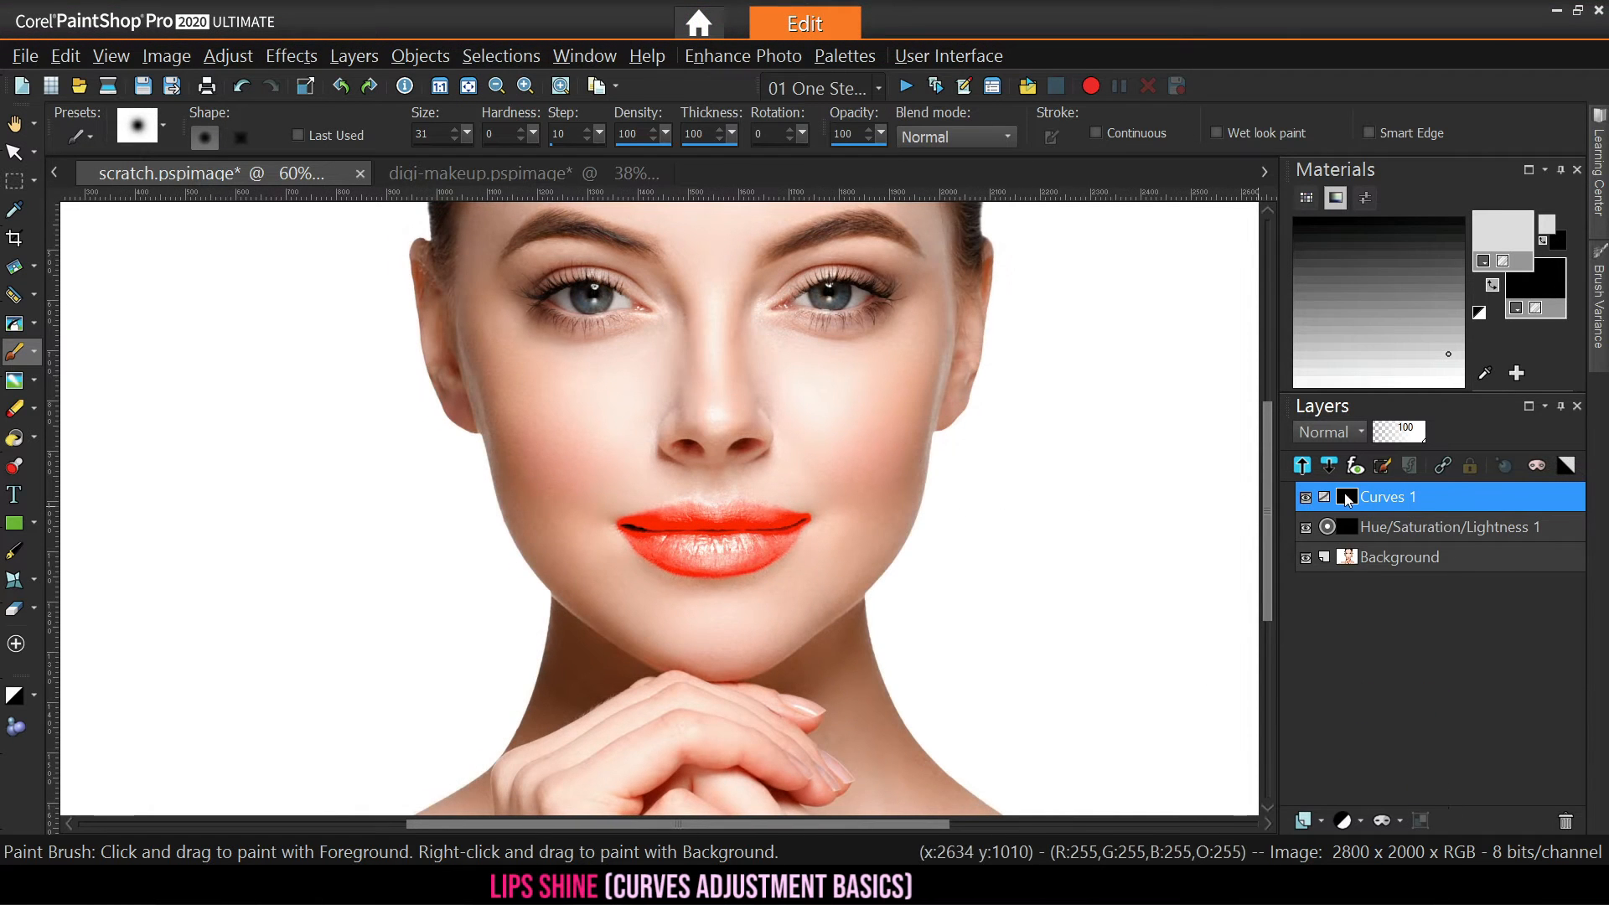
Set the Curves layer's blend mode to Luminance (Legacy)
{"action": "mouse_move", "coordinate": [1351, 498]}
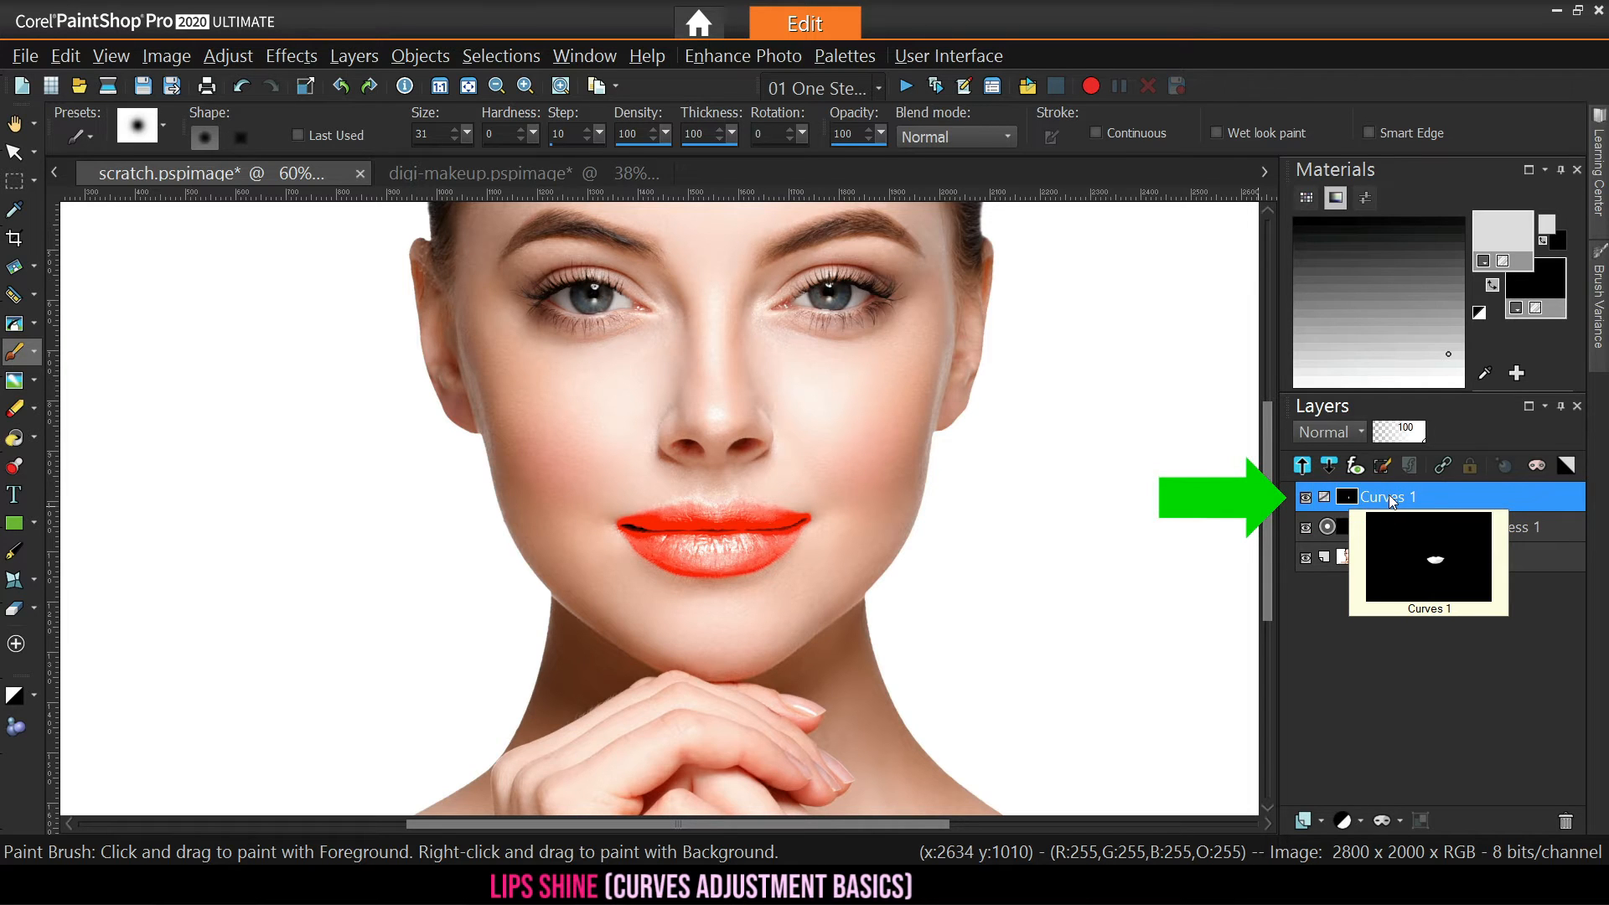
{"action": "left_click", "coordinate": [1364, 432]}
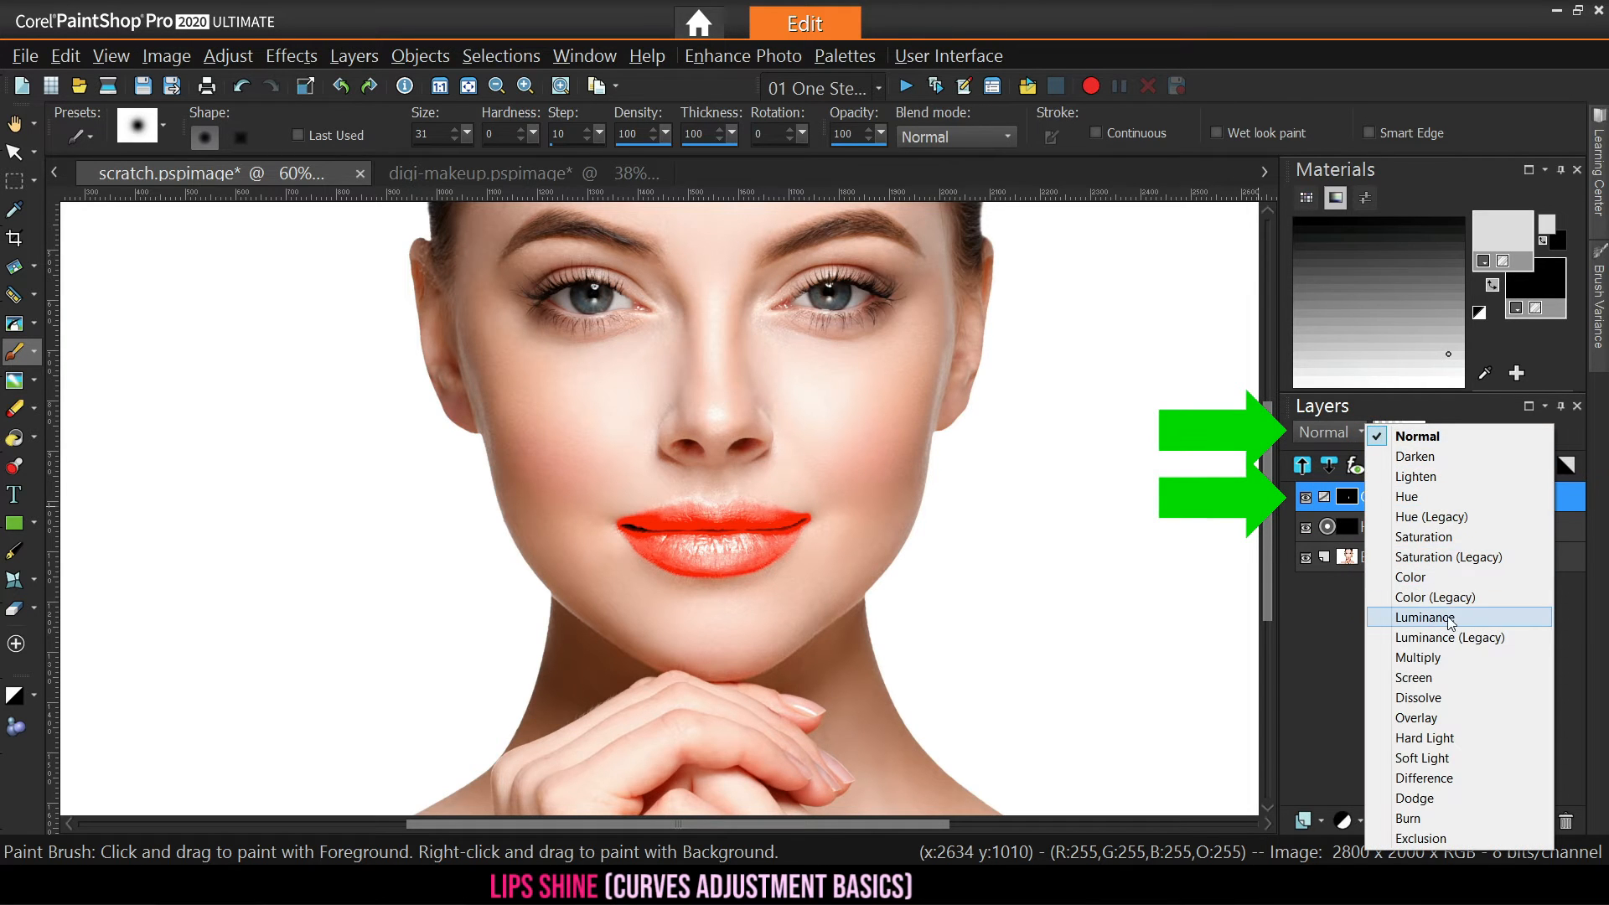
{"action": "left_click", "coordinate": [1460, 639]}
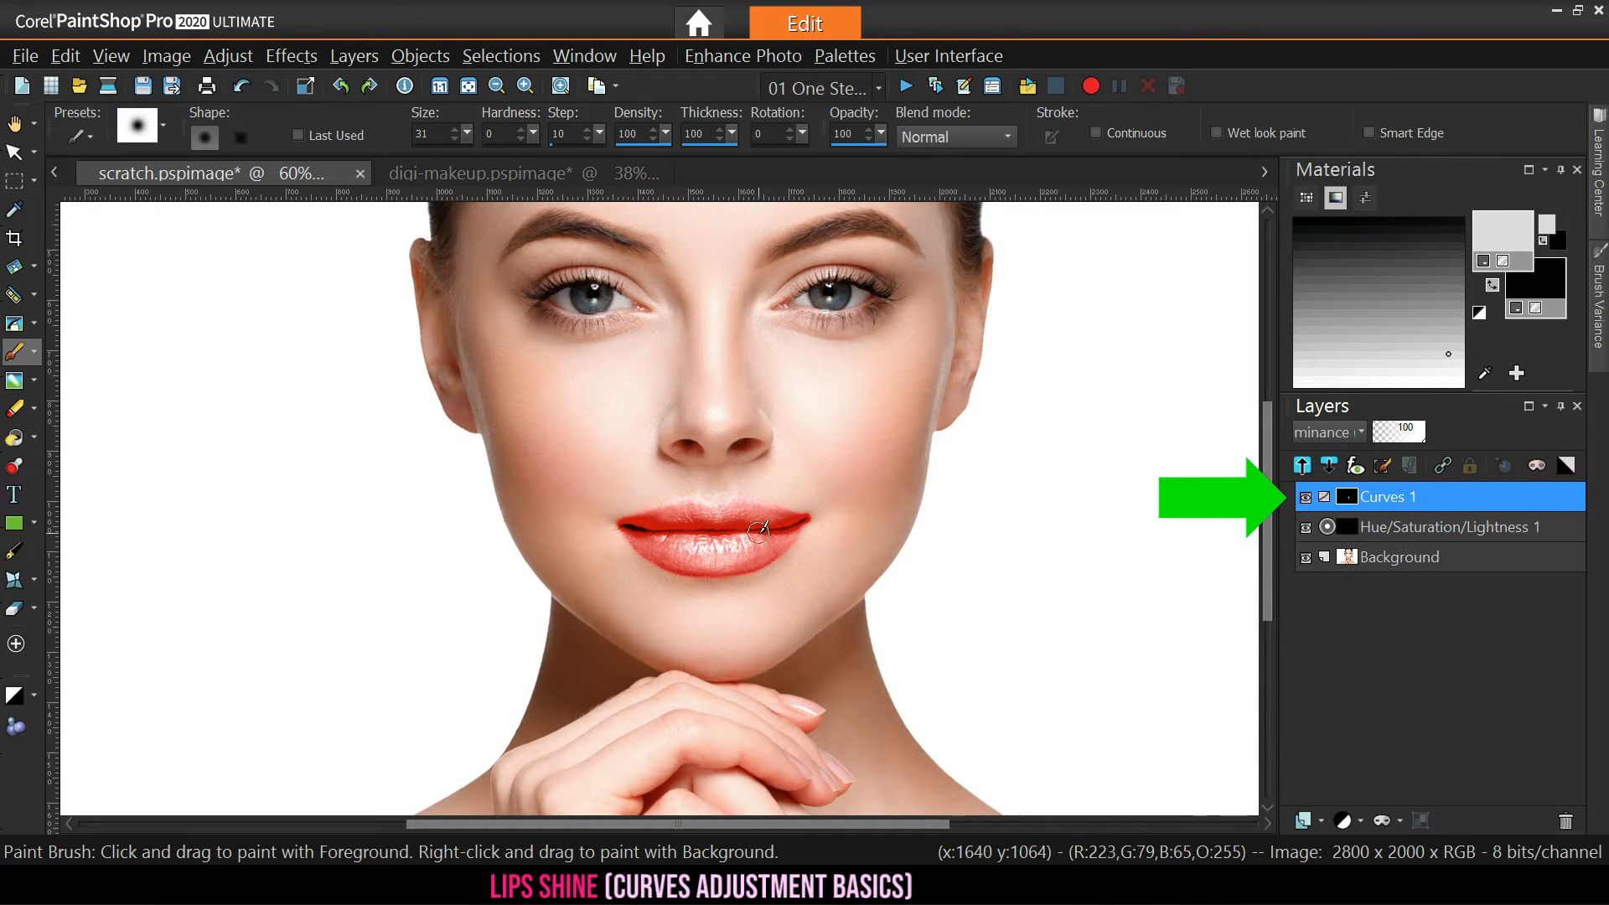
Open the Curves layer's properties, try a movable midtone point on the curve, and reset the settings to Default
{"action": "right_click", "coordinate": [1376, 498]}
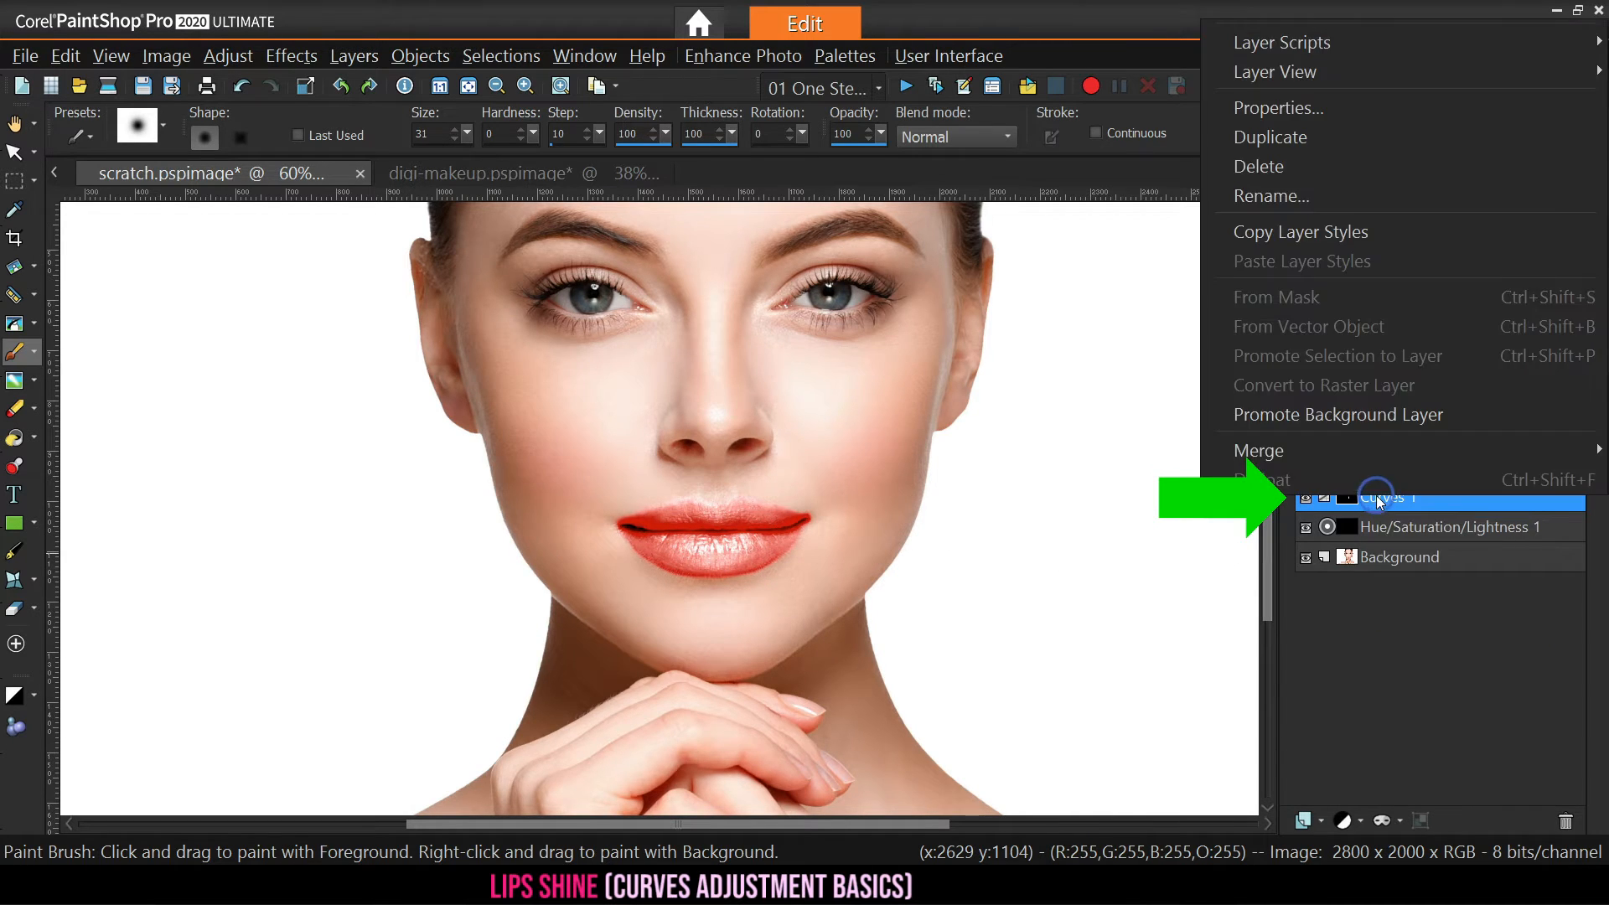
{"action": "left_click", "coordinate": [1291, 114]}
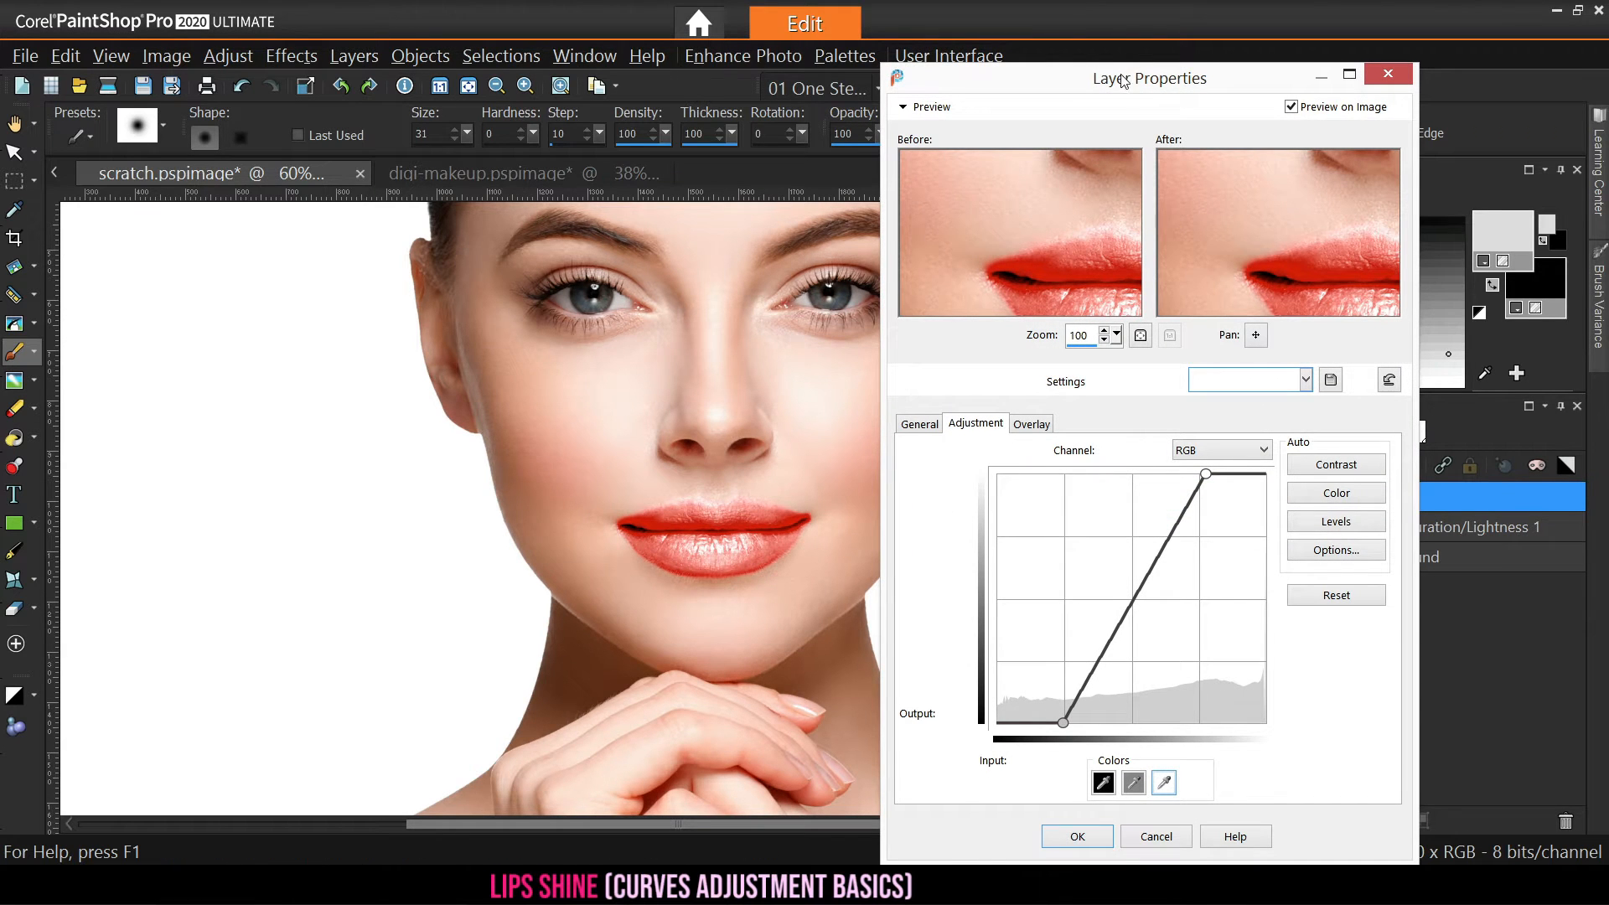
{"action": "left_click_drag", "start_coordinate": [1123, 79], "coordinate": [1117, 63]}
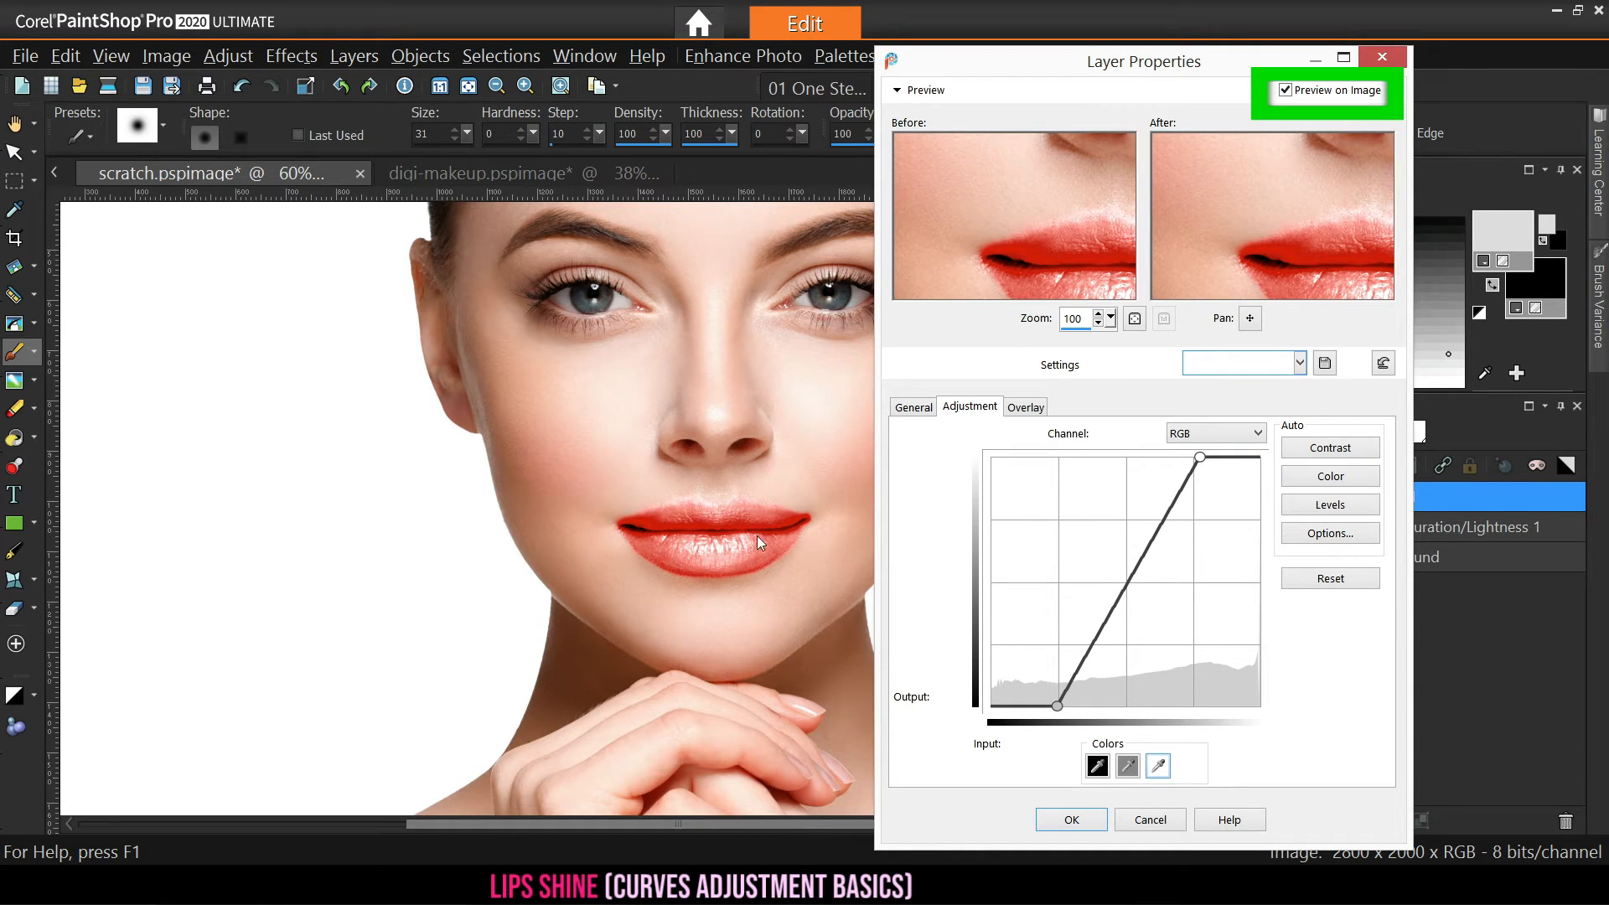
{"action": "left_click", "coordinate": [1149, 547]}
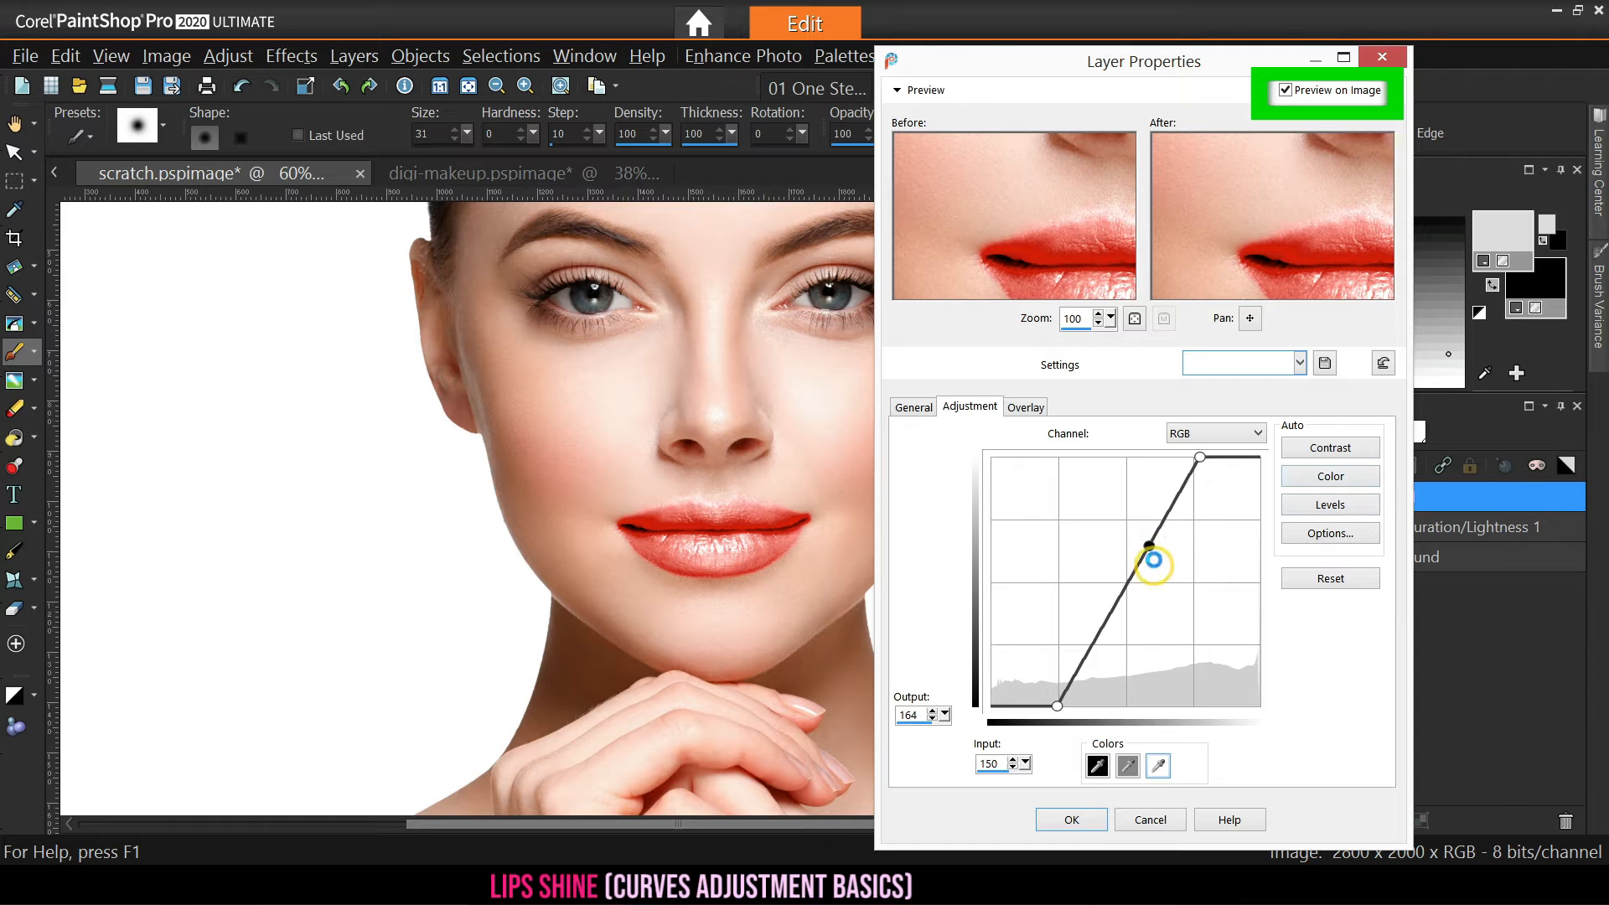
{"action": "left_click_drag", "start_coordinate": [1150, 547], "coordinate": [1229, 578]}
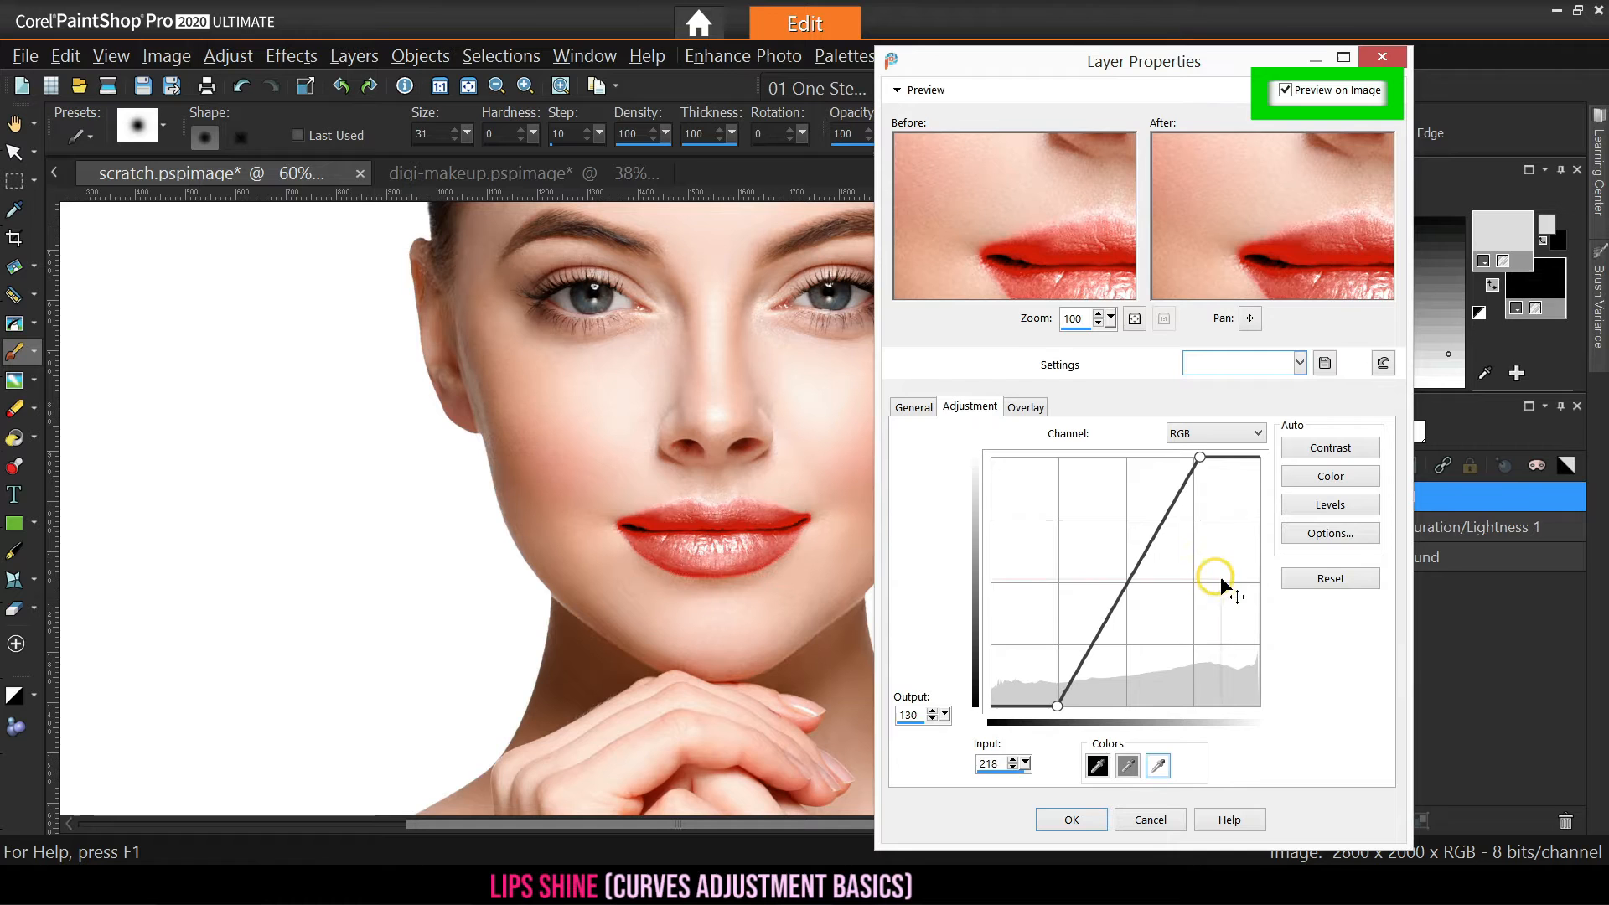
{"action": "left_click", "coordinate": [1383, 366]}
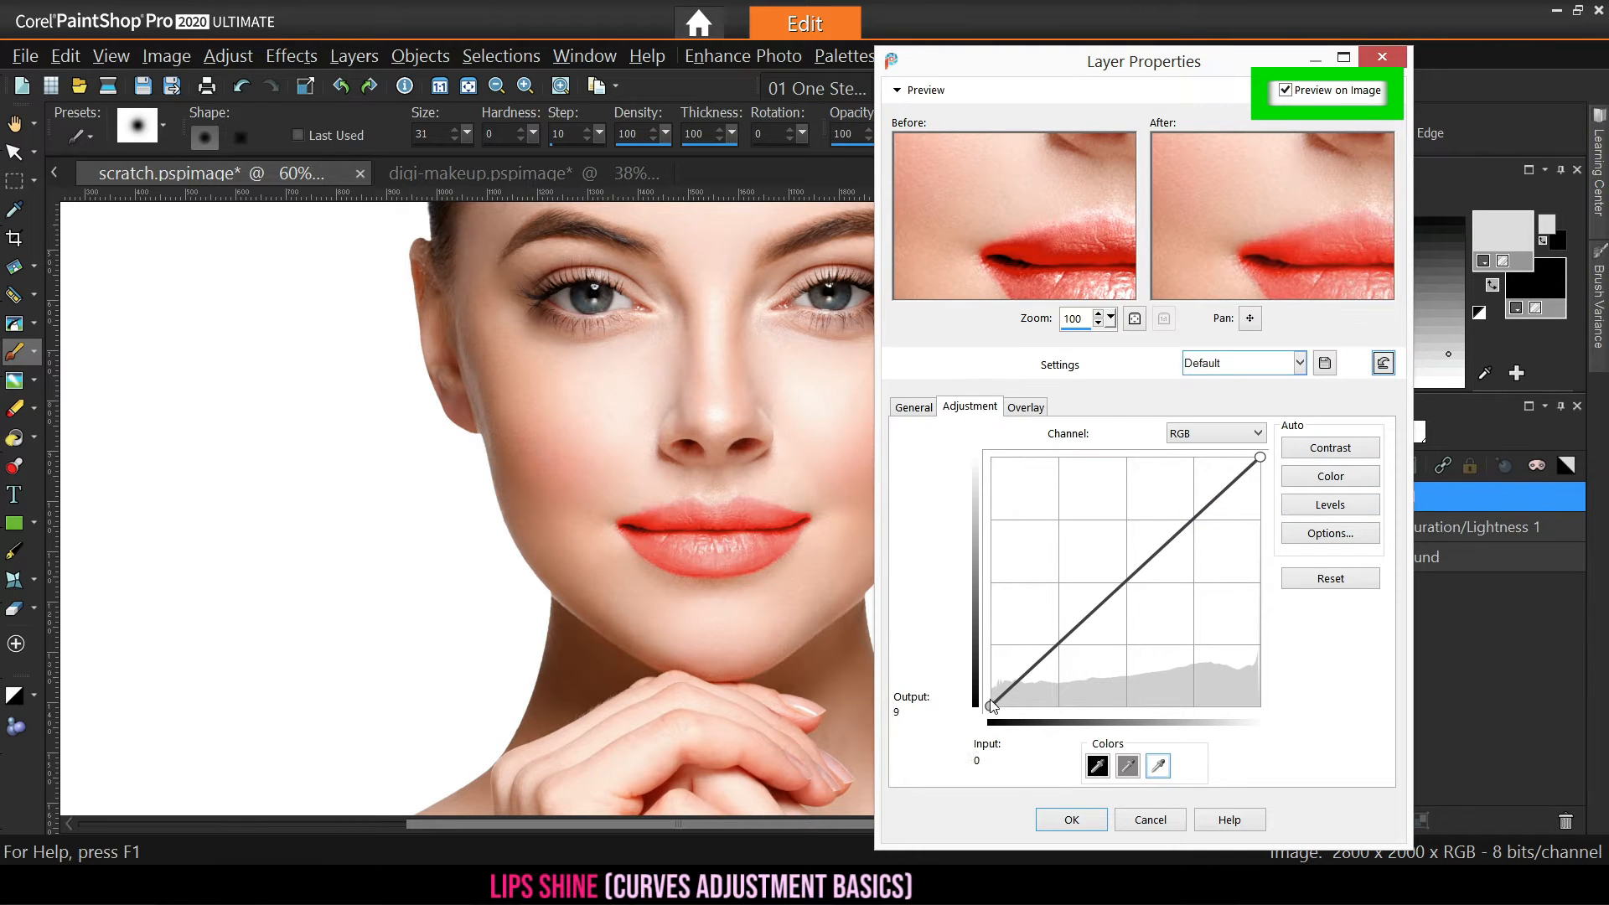
Add a shadow point and a raised highlight point at input 227, output 236 to the RGB curve and apply it
{"action": "left_click_drag", "start_coordinate": [1055, 653], "coordinate": [1055, 655]}
{"action": "left_click_drag", "start_coordinate": [1235, 493], "coordinate": [1231, 477]}
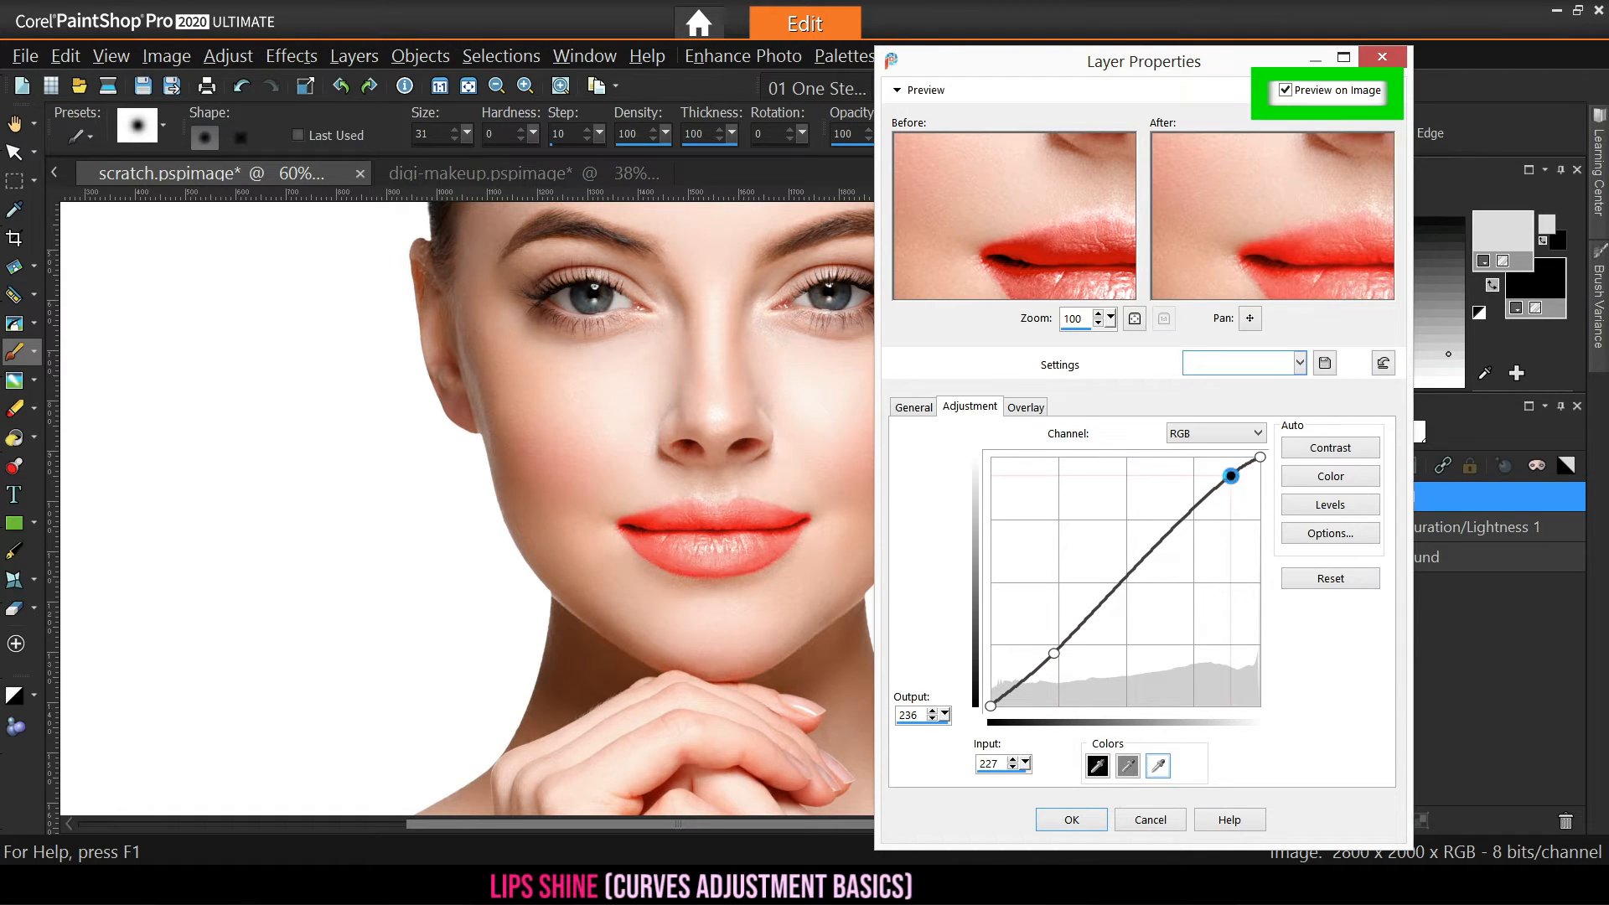
{"action": "left_click", "coordinate": [1068, 820]}
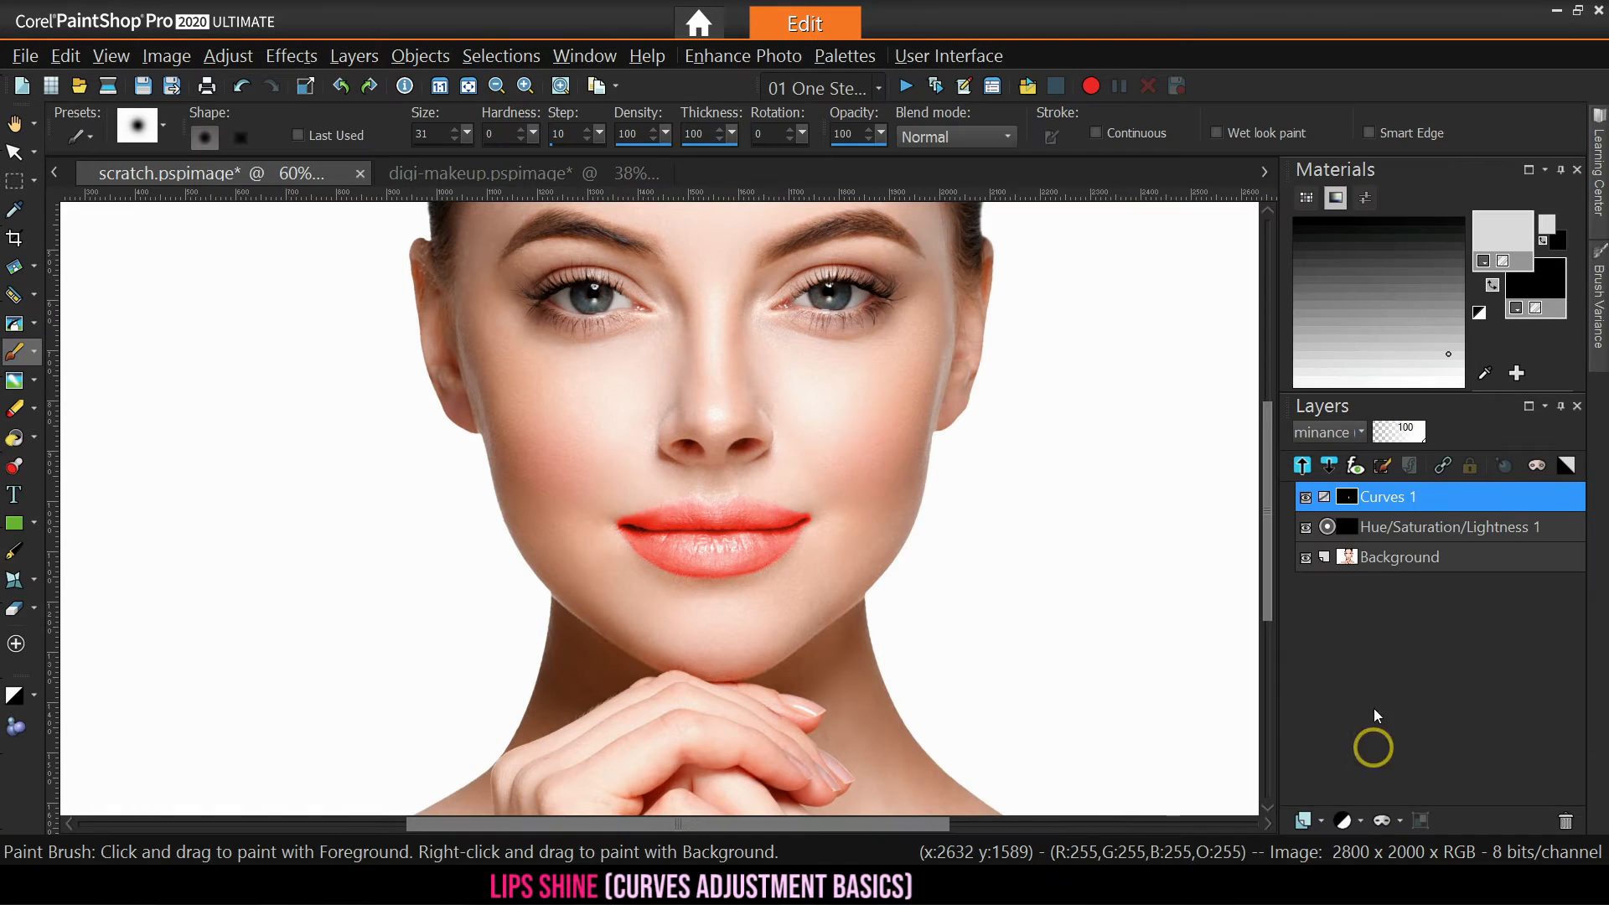
Compare the lips with the Curves layer off and on, and fit the whole portrait in view
{"action": "left_click", "coordinate": [1306, 497]}
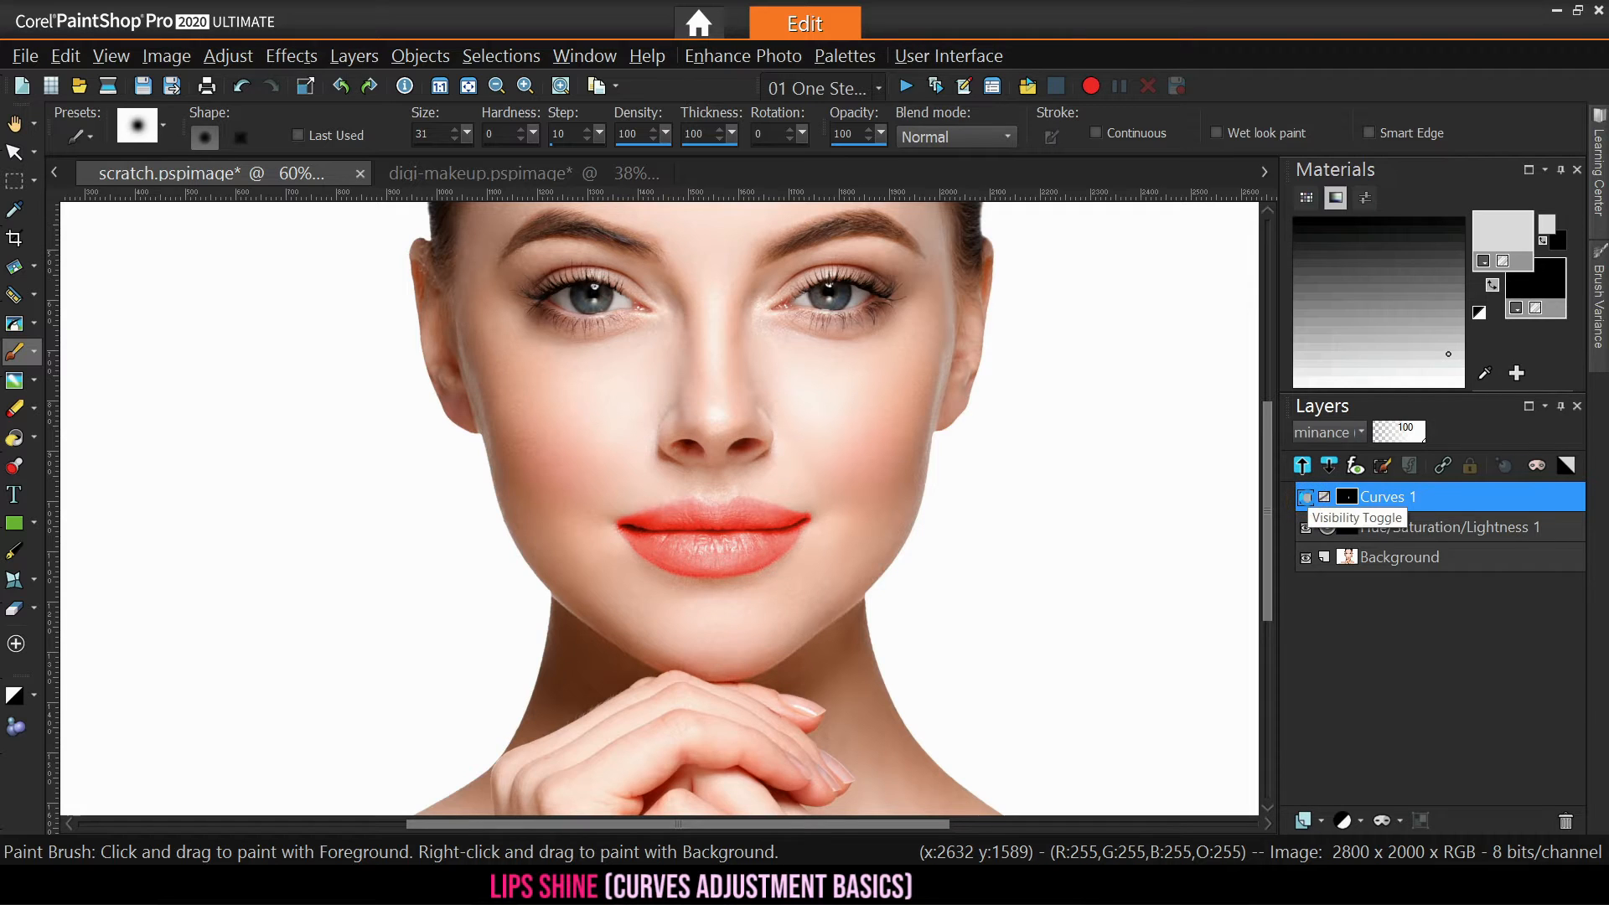
{"action": "left_click", "coordinate": [1306, 497]}
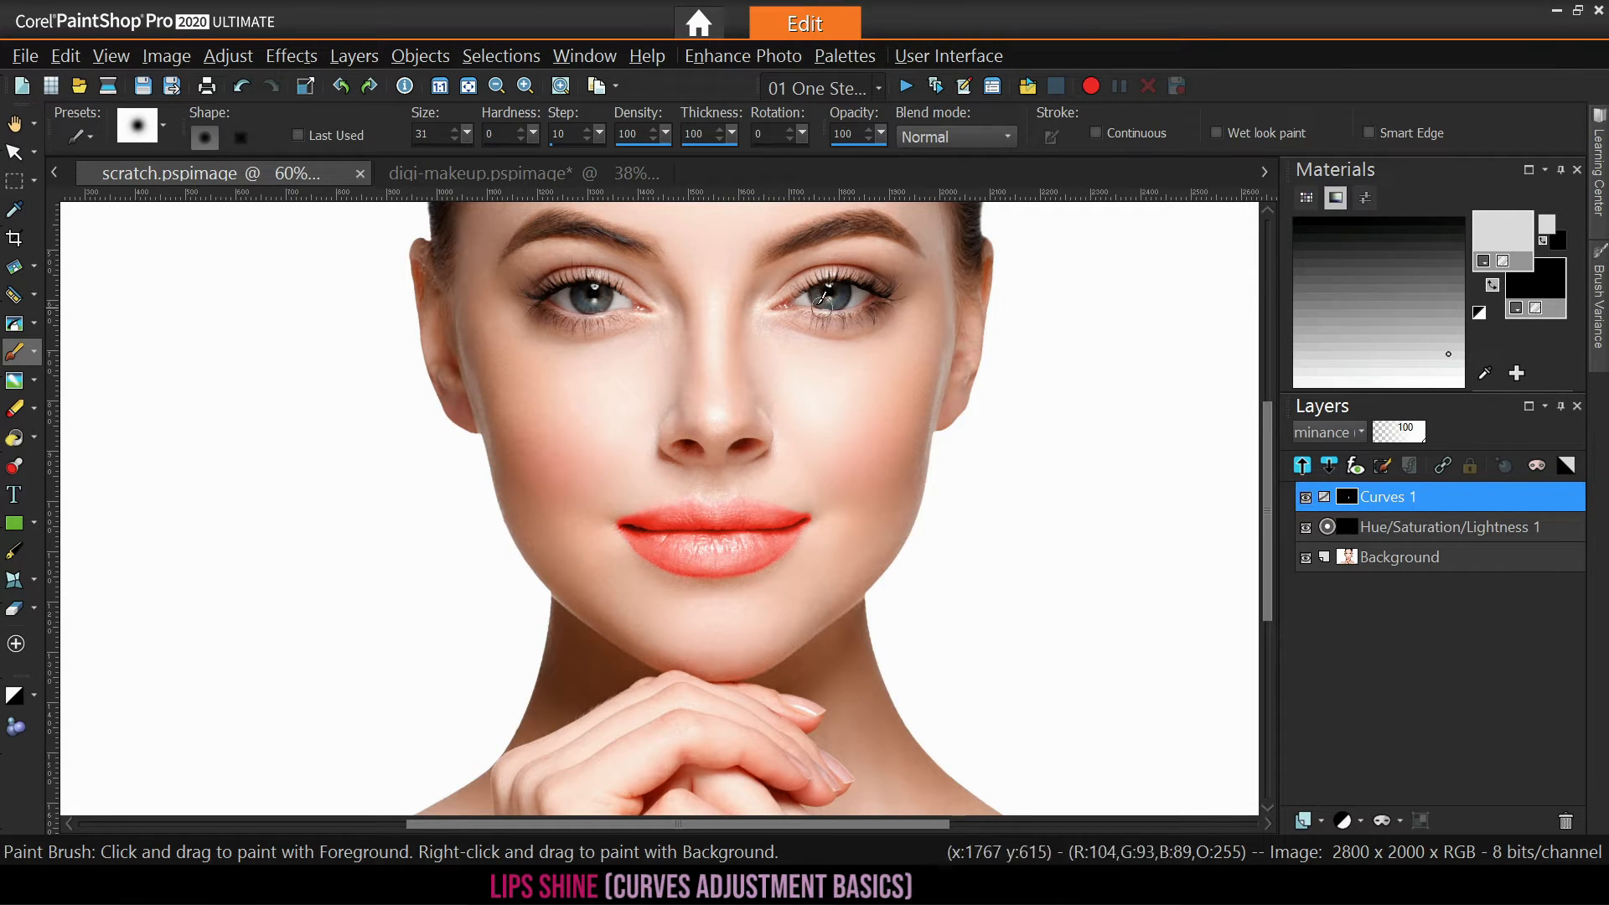
{"action": "left_click", "coordinate": [468, 85]}
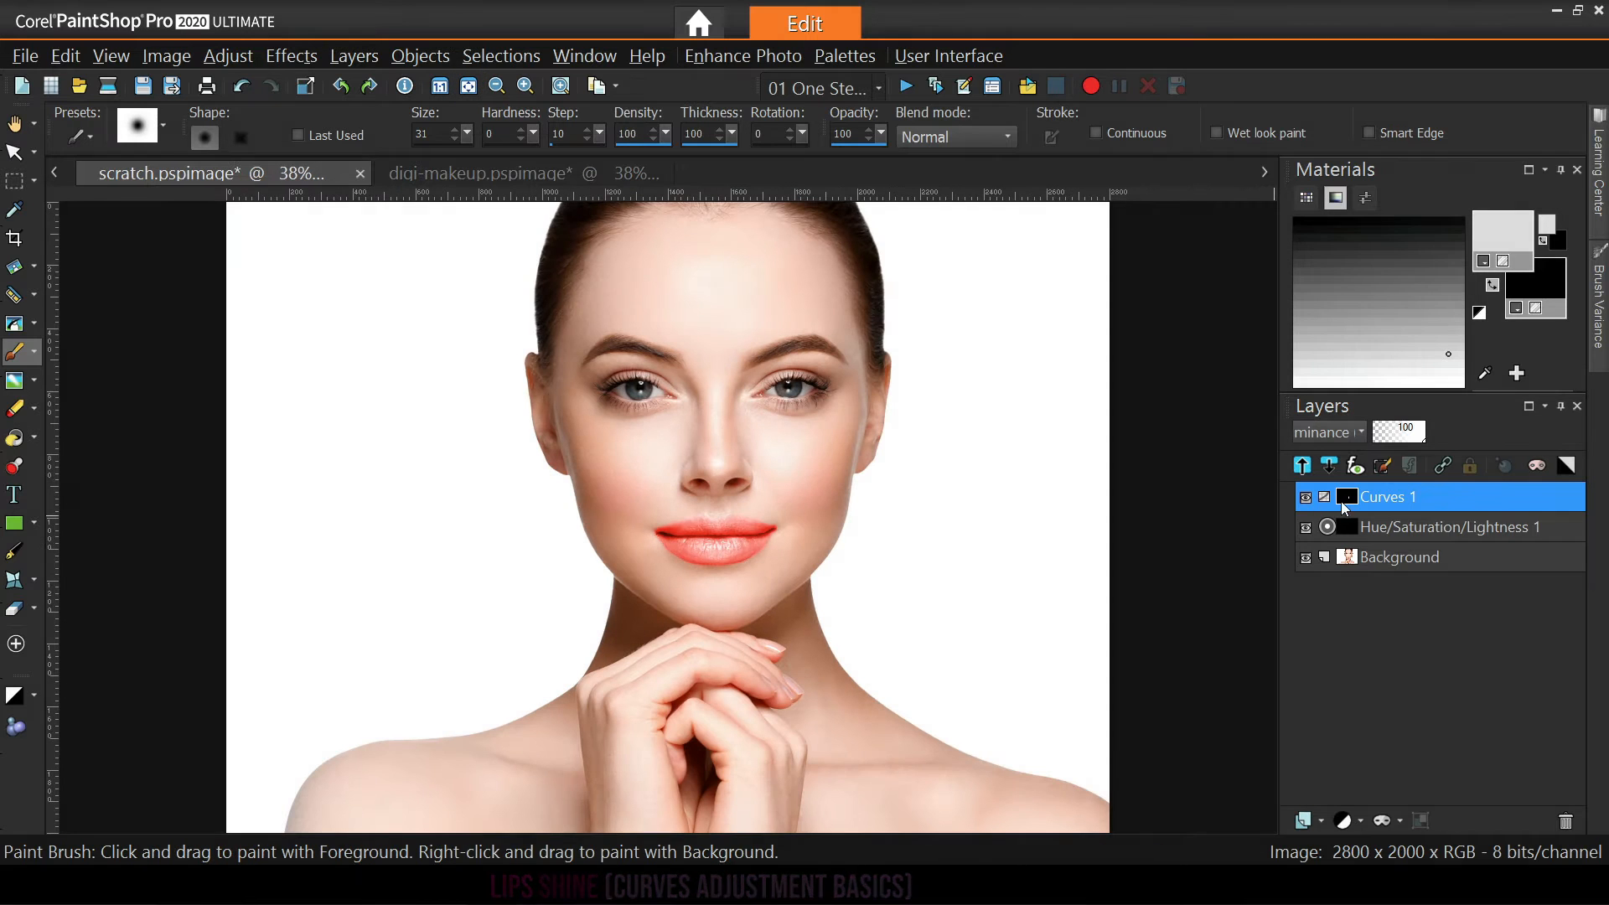
Hide the Curves layer and start a new Fill Light/Clarity adjustment layer above it
{"action": "mouse_move", "coordinate": [1353, 499]}
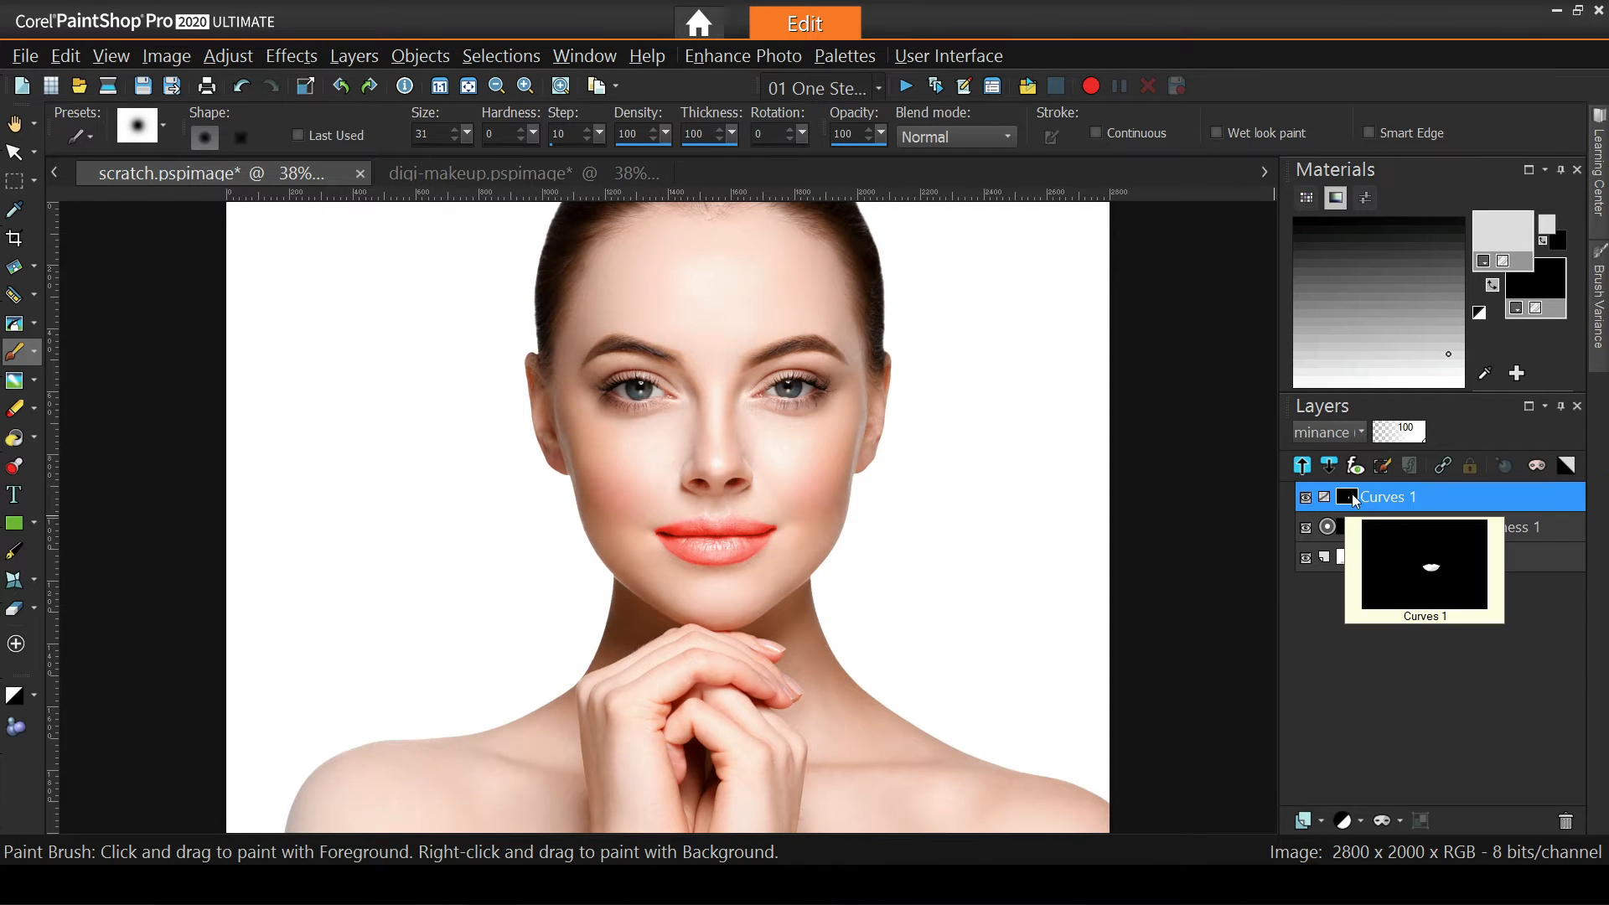
{"action": "left_click", "coordinate": [1345, 820]}
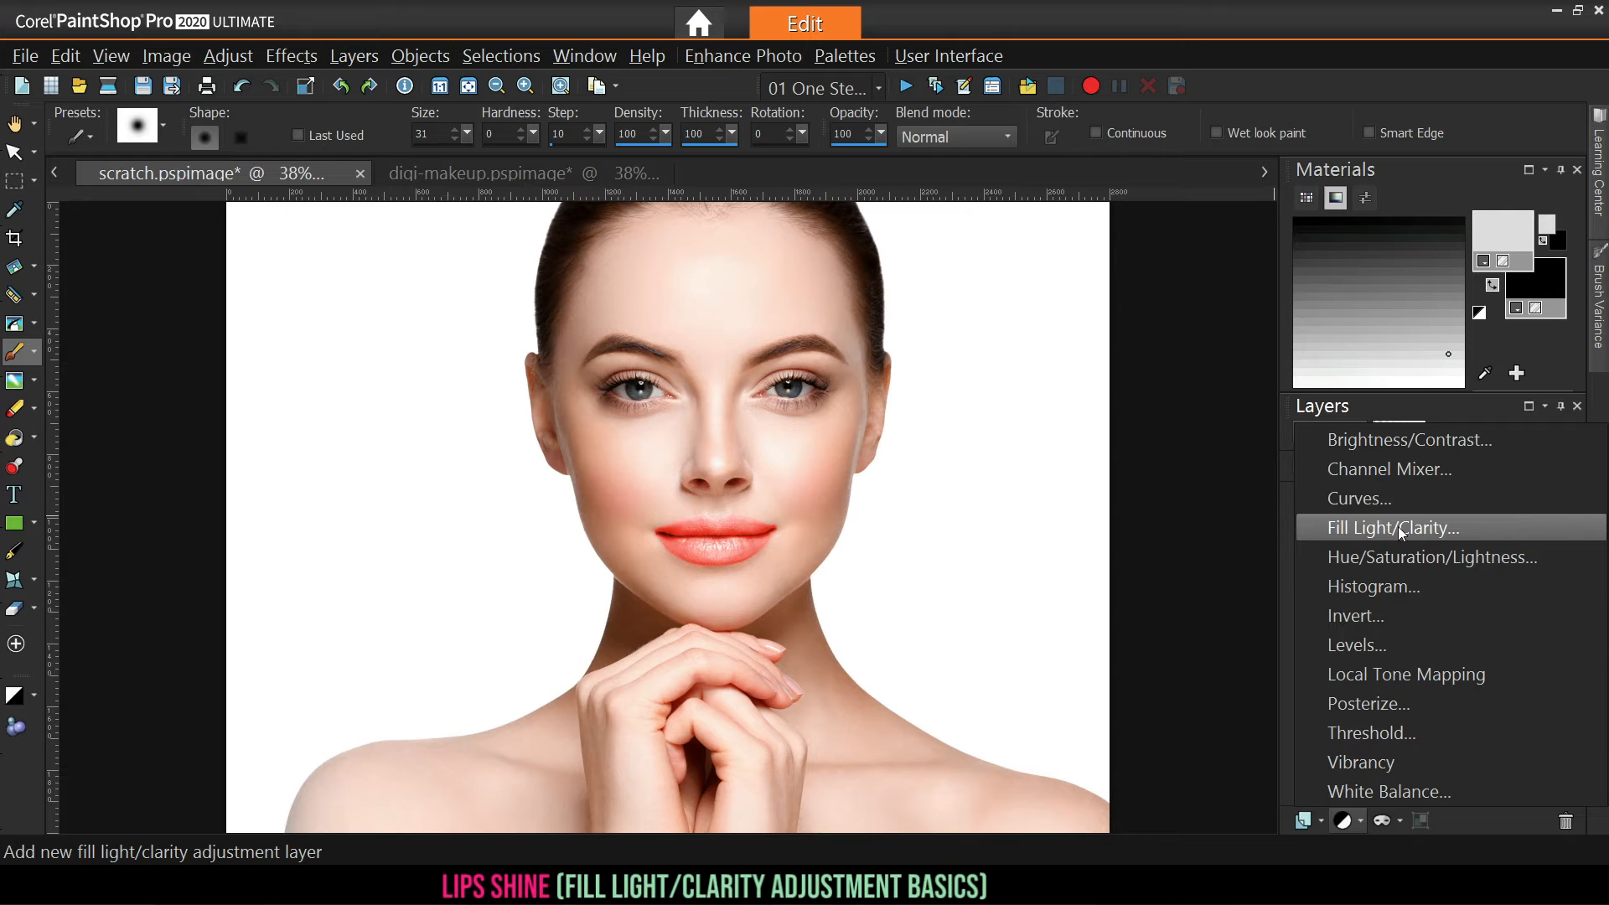
{"action": "left_click", "coordinate": [1231, 495]}
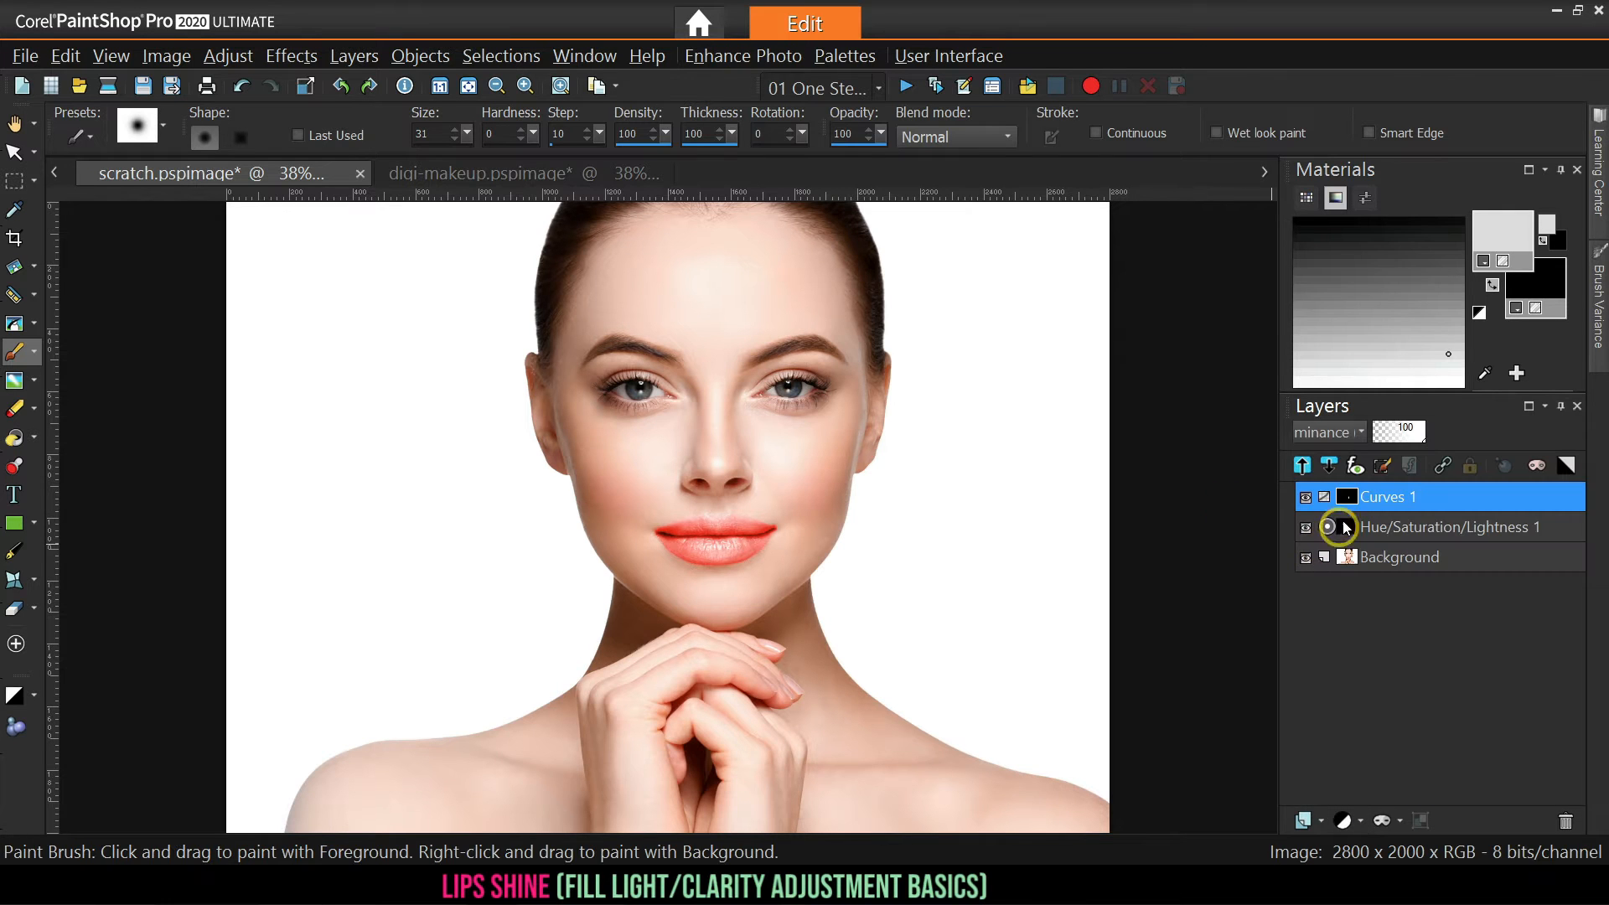
{"action": "left_click", "coordinate": [1306, 497]}
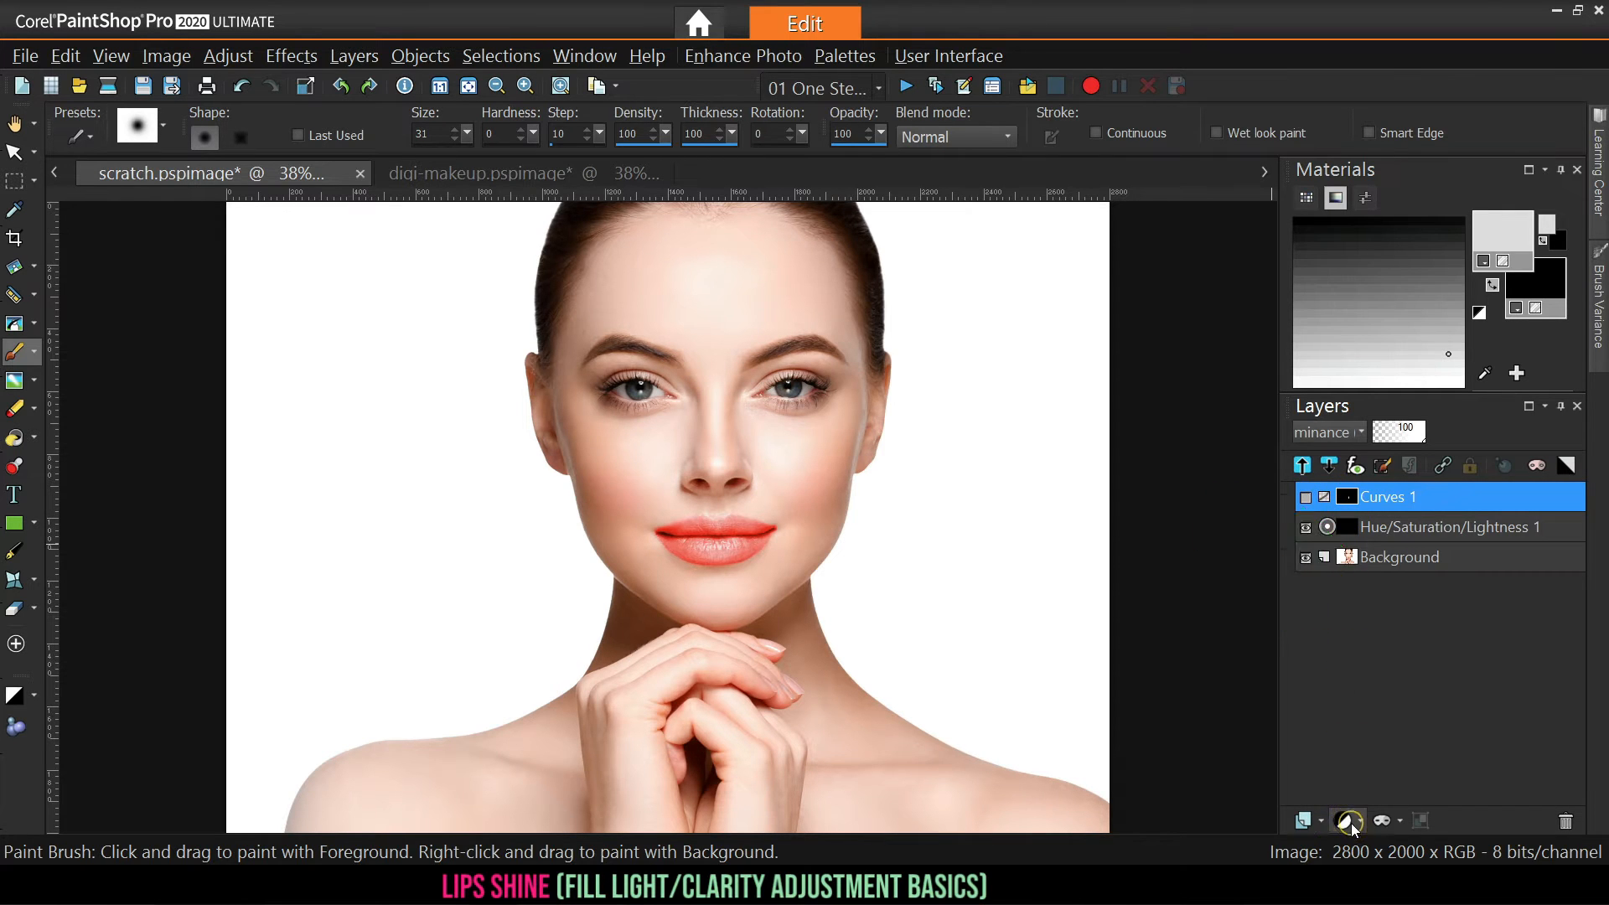
{"action": "left_click", "coordinate": [1345, 820]}
{"action": "left_click", "coordinate": [1363, 527]}
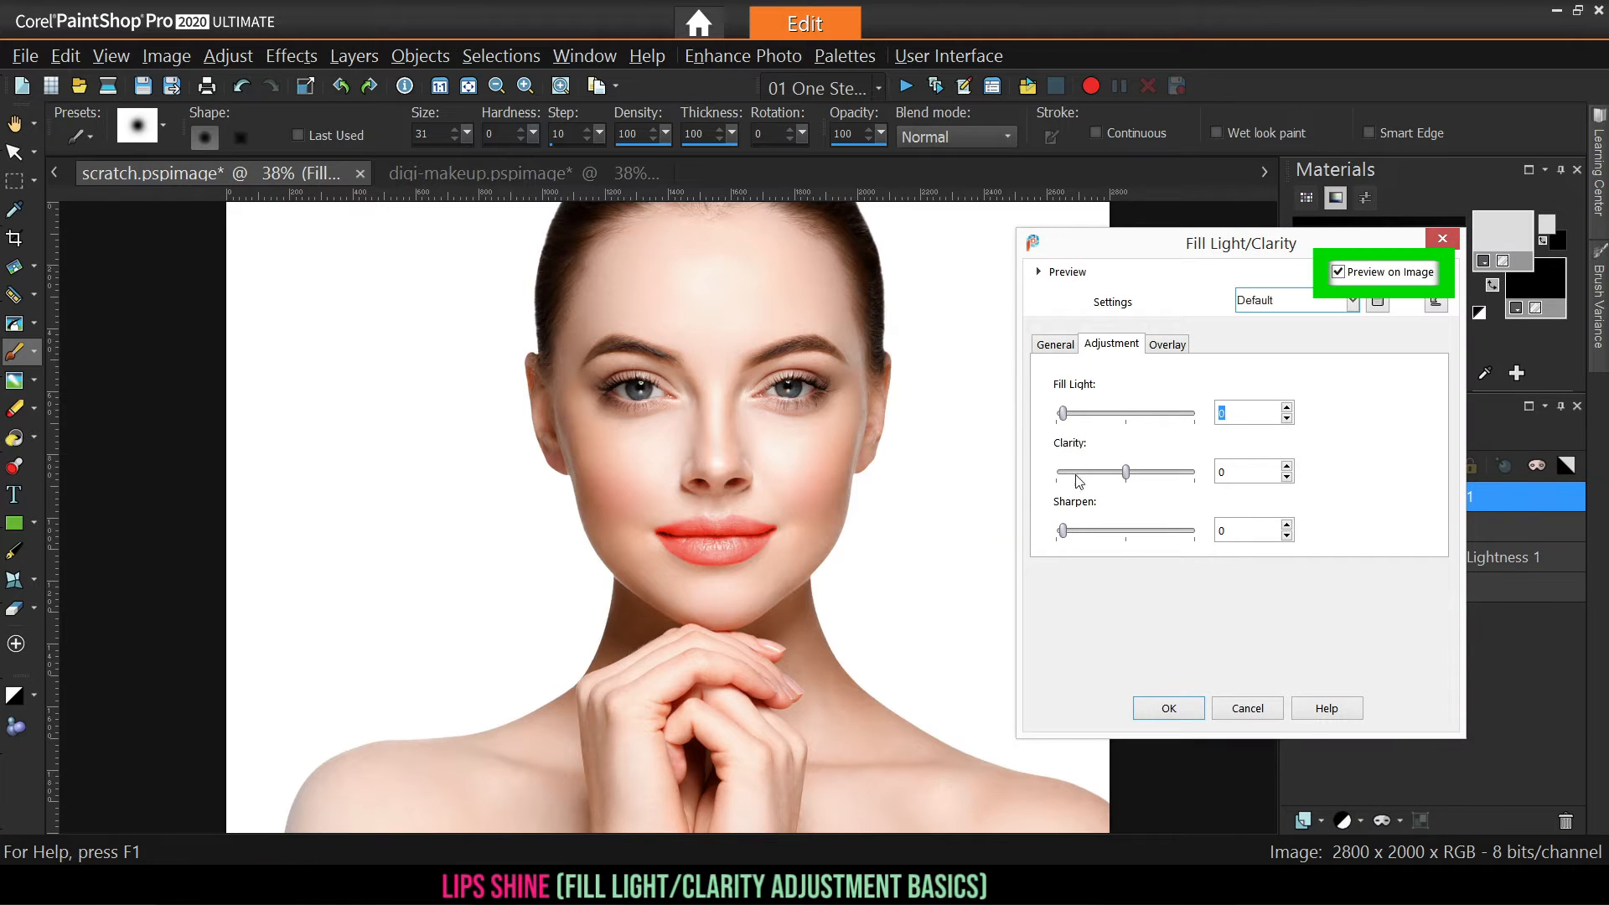
Try a Fill Light of 123 and return it to 0
{"action": "left_click_drag", "start_coordinate": [1063, 413], "coordinate": [1183, 413]}
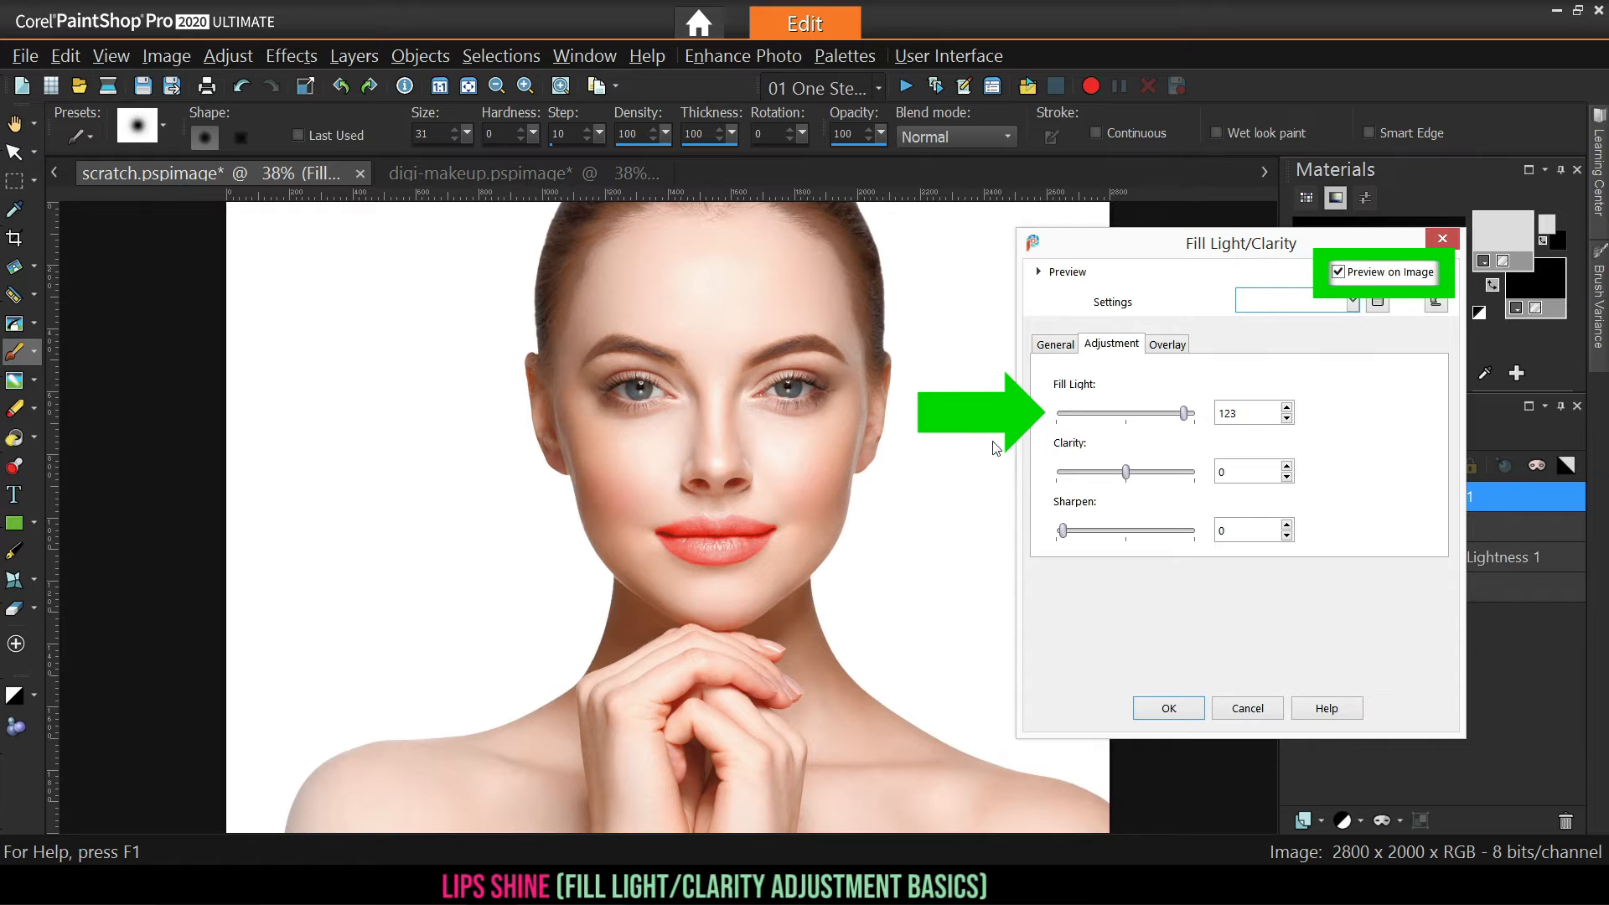
{"action": "left_click_drag", "start_coordinate": [1184, 413], "coordinate": [1063, 413]}
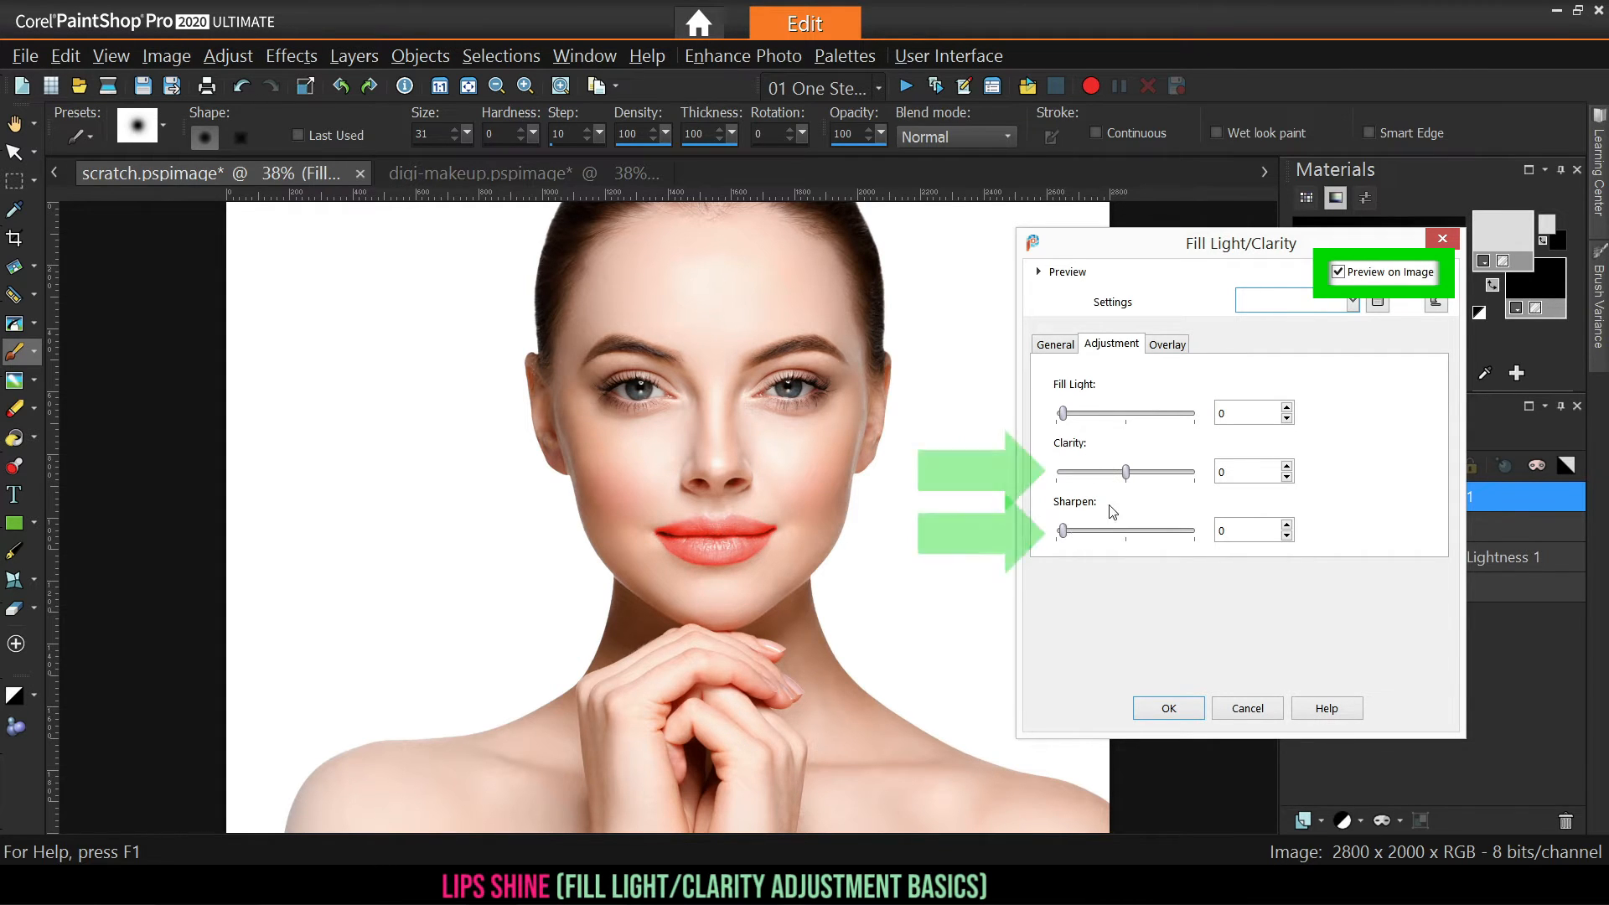
Set Clarity to 38 and Sharpen to 63, keeping Fill Light at 0, and apply the adjustment layer
{"action": "left_click_drag", "start_coordinate": [1125, 472], "coordinate": [1171, 473]}
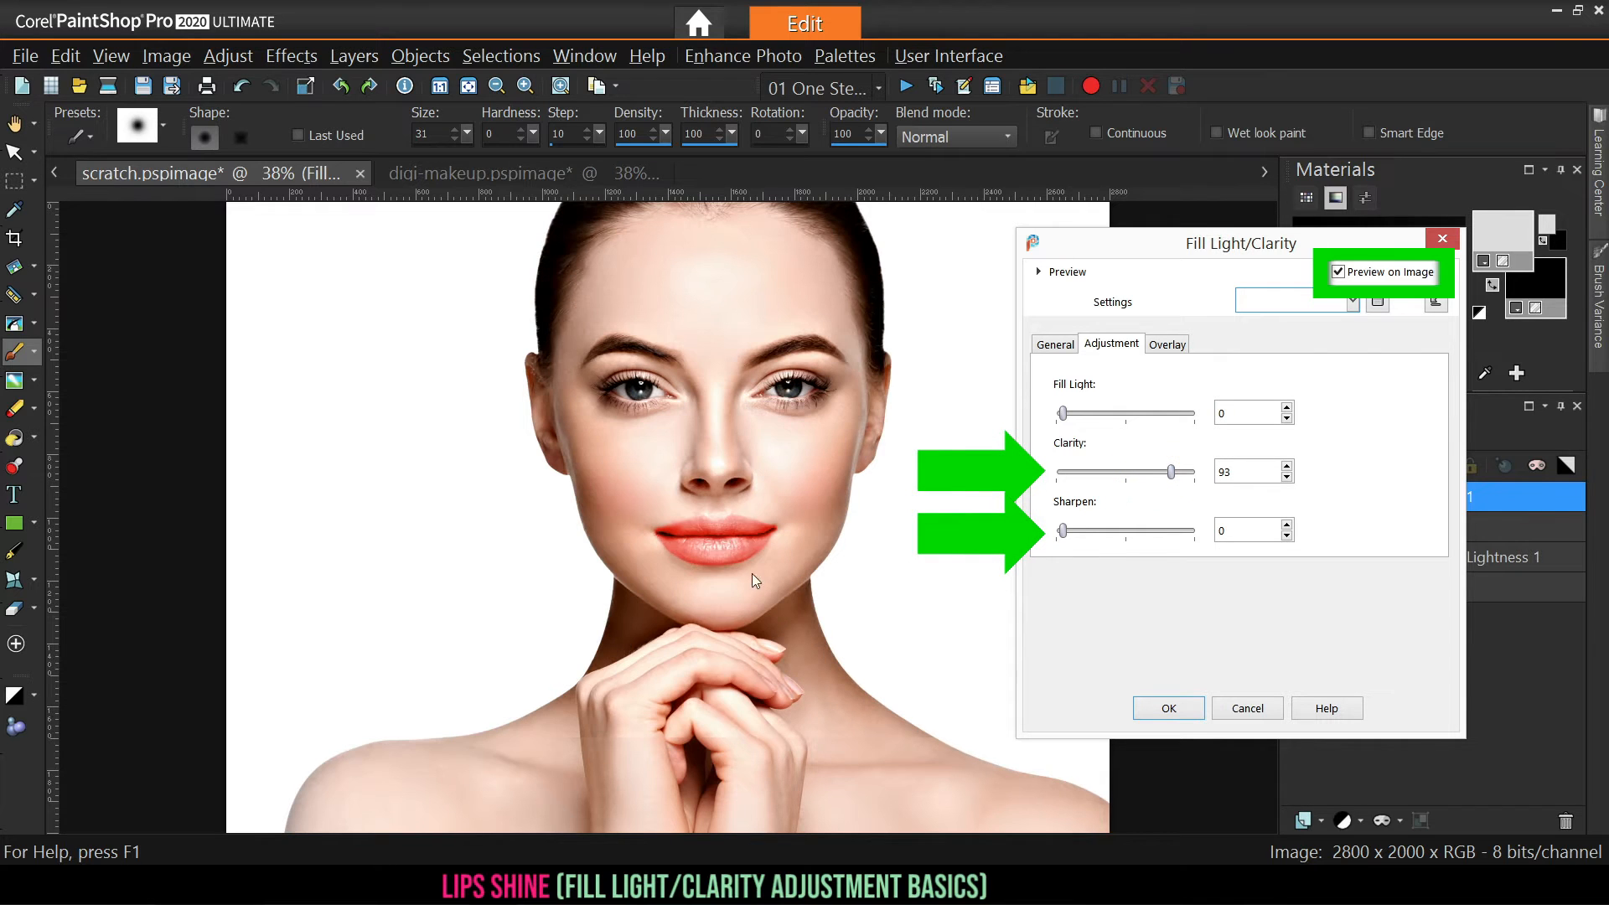
{"action": "left_click_drag", "start_coordinate": [1063, 531], "coordinate": [1119, 531]}
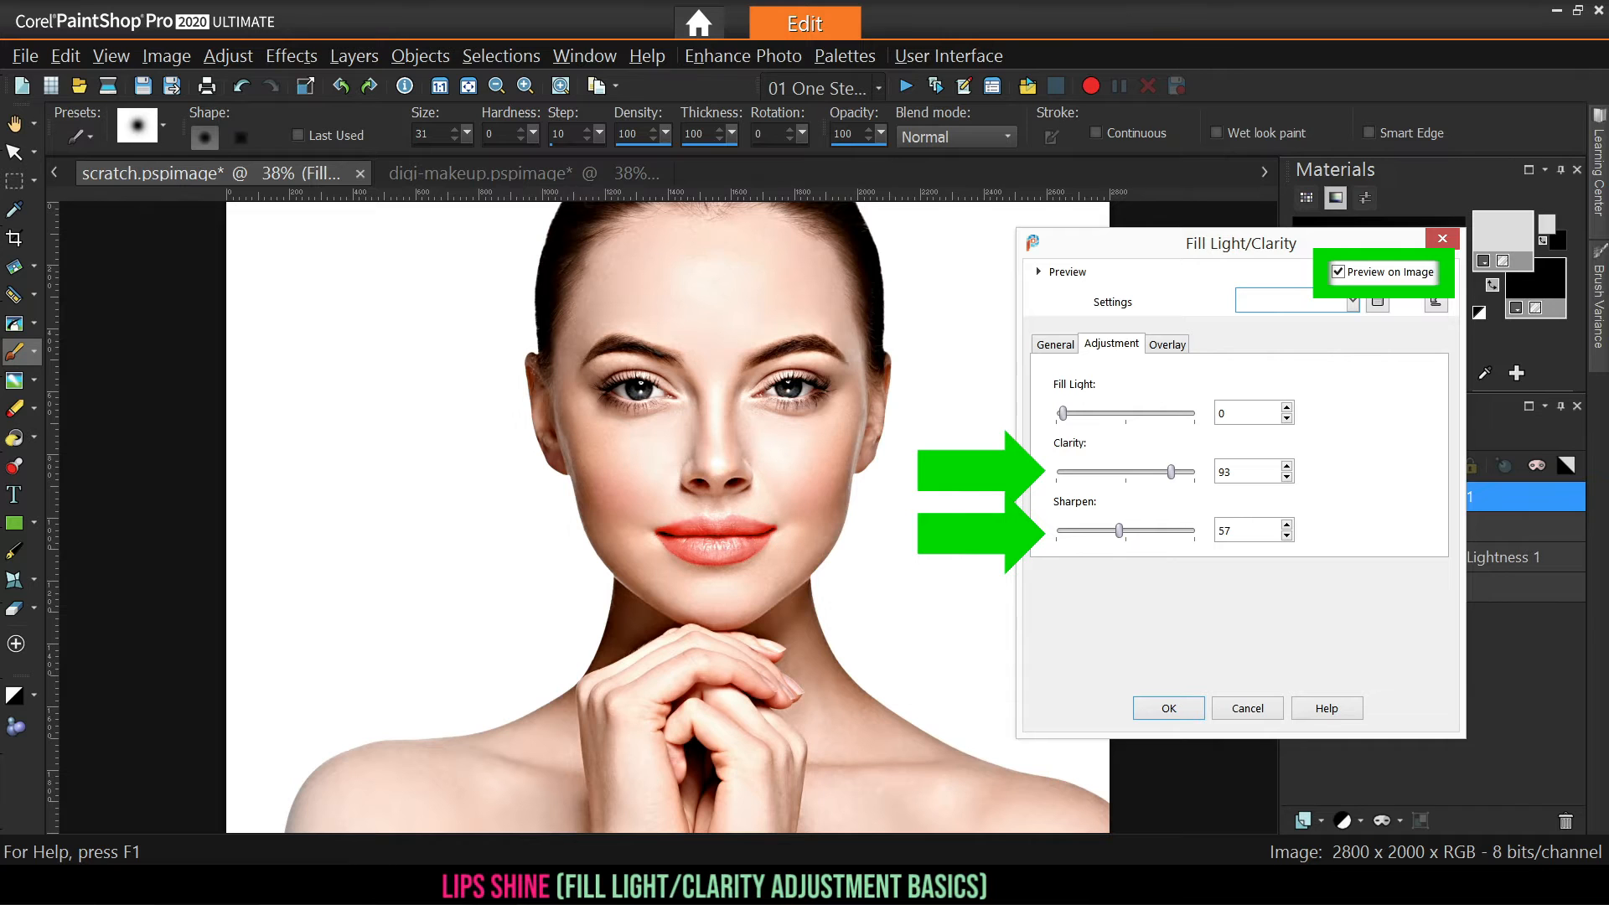
{"action": "left_click_drag", "start_coordinate": [1171, 472], "coordinate": [1151, 472]}
{"action": "left_click_drag", "start_coordinate": [1119, 530], "coordinate": [1147, 533]}
{"action": "left_click", "coordinate": [1151, 471]}
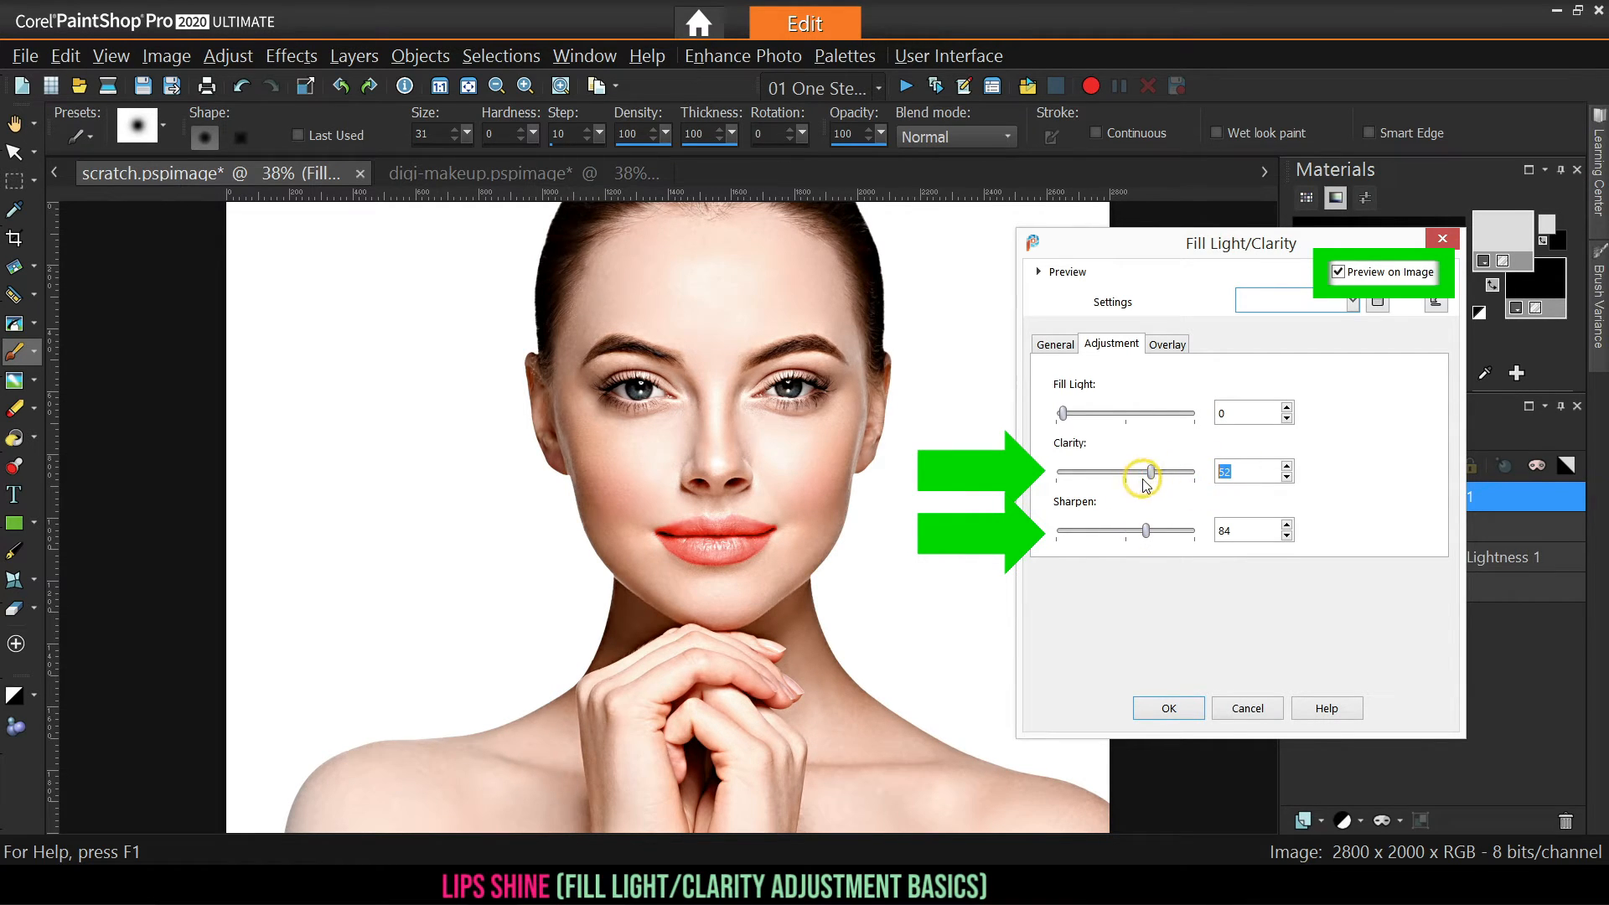
{"action": "double_click", "coordinate": [1235, 528]}
{"action": "type", "text": "63"}
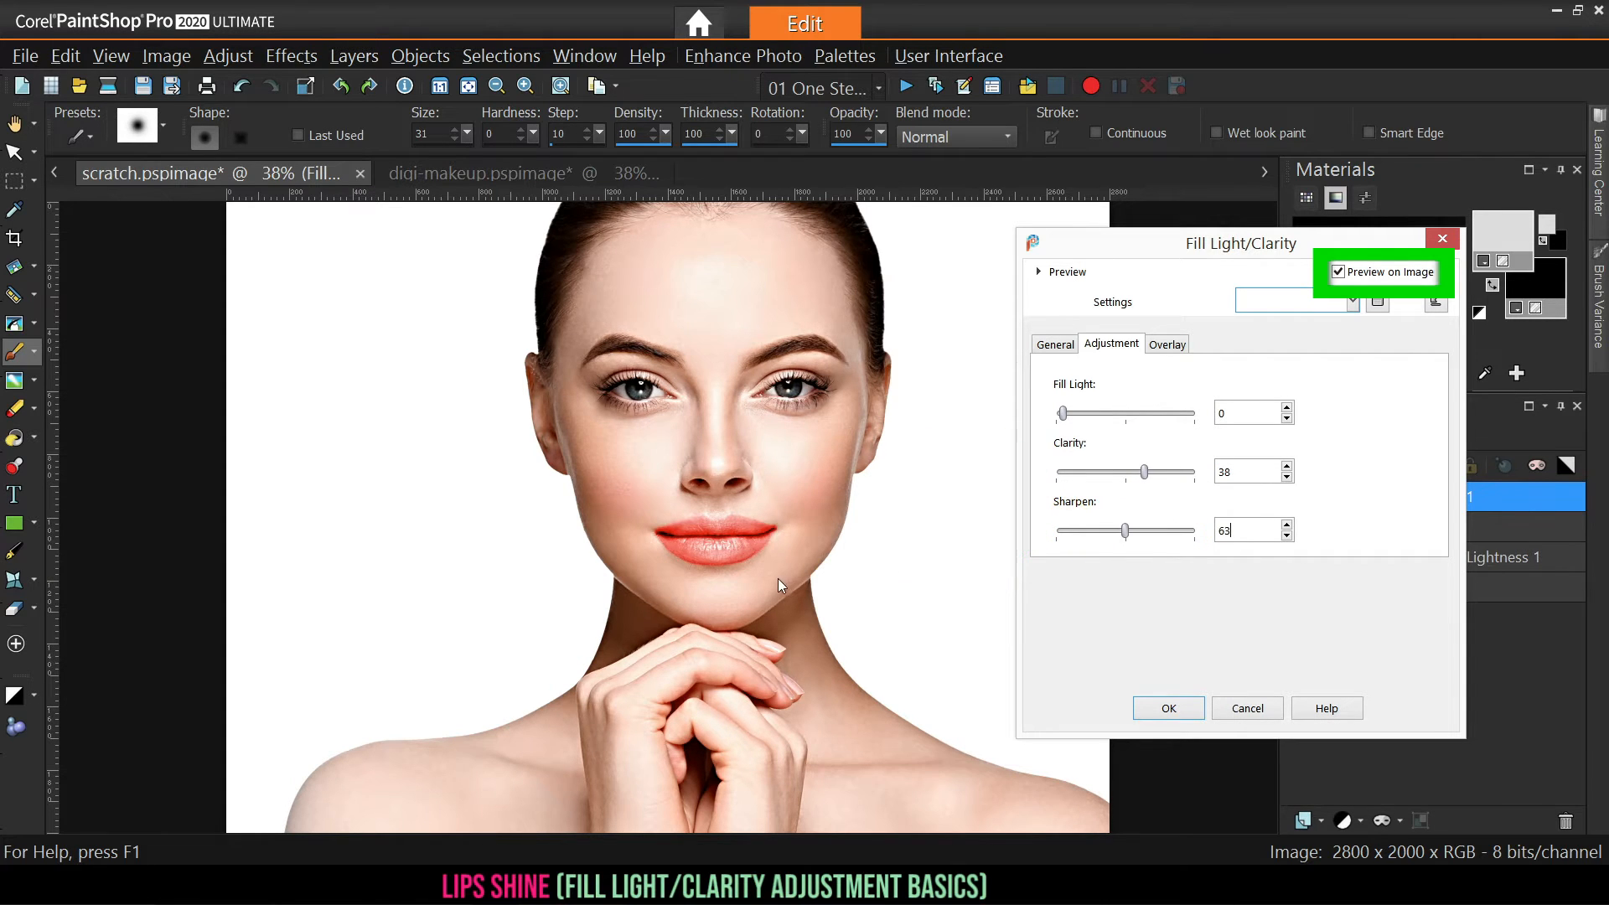
{"action": "left_click", "coordinate": [1164, 707]}
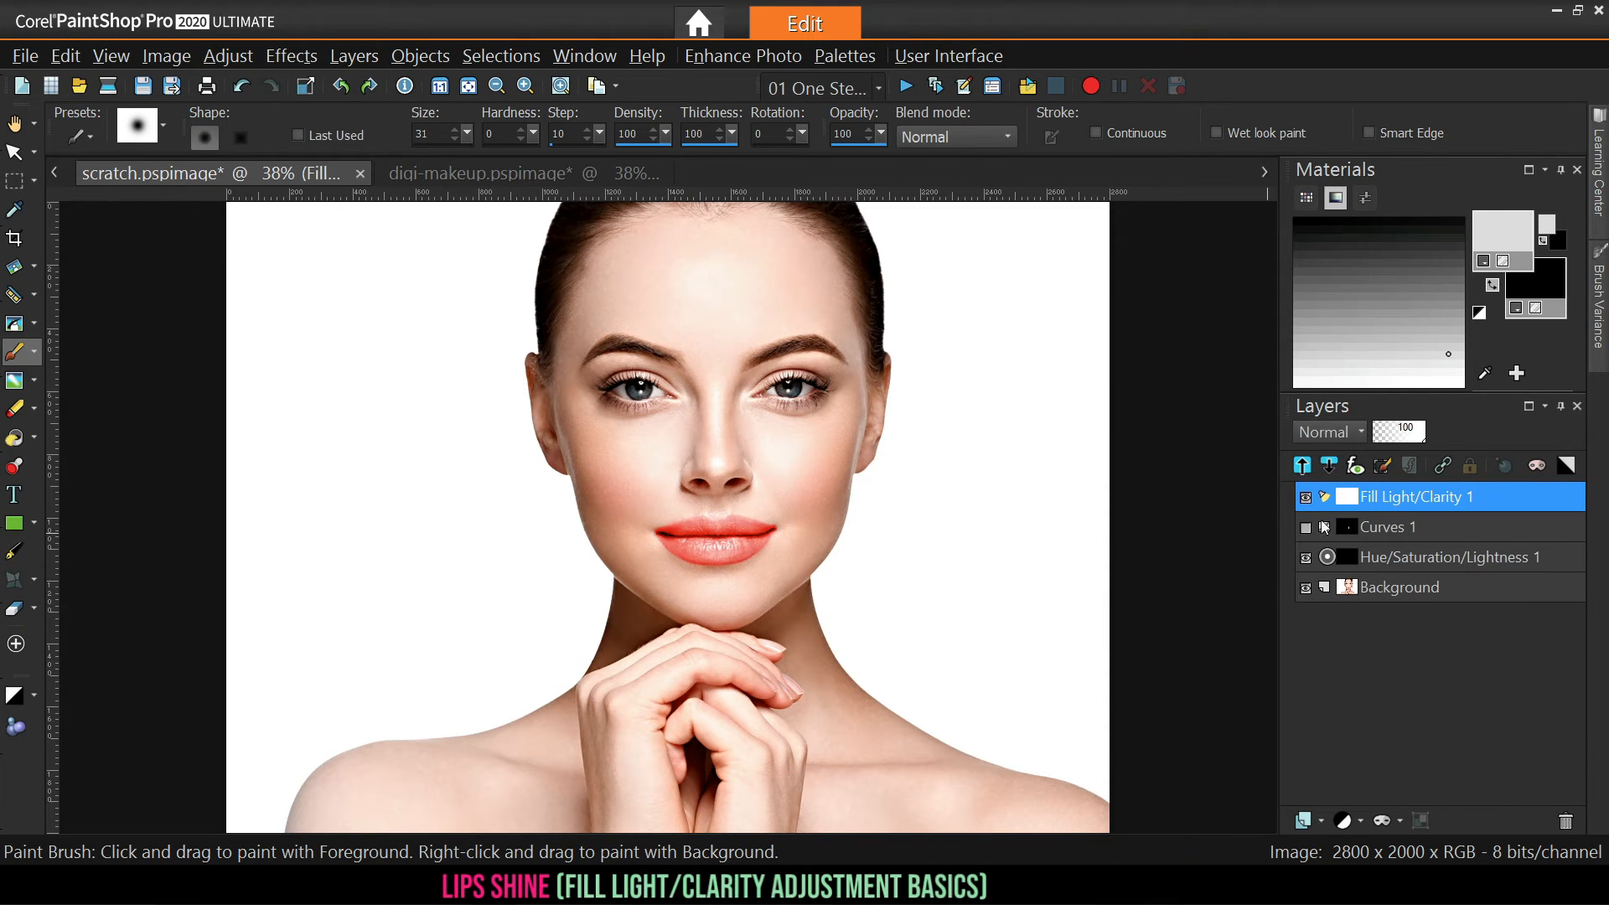
Select the entire lip mask of the Curves layer and float it as a floating selection
{"action": "mouse_move", "coordinate": [1430, 529]}
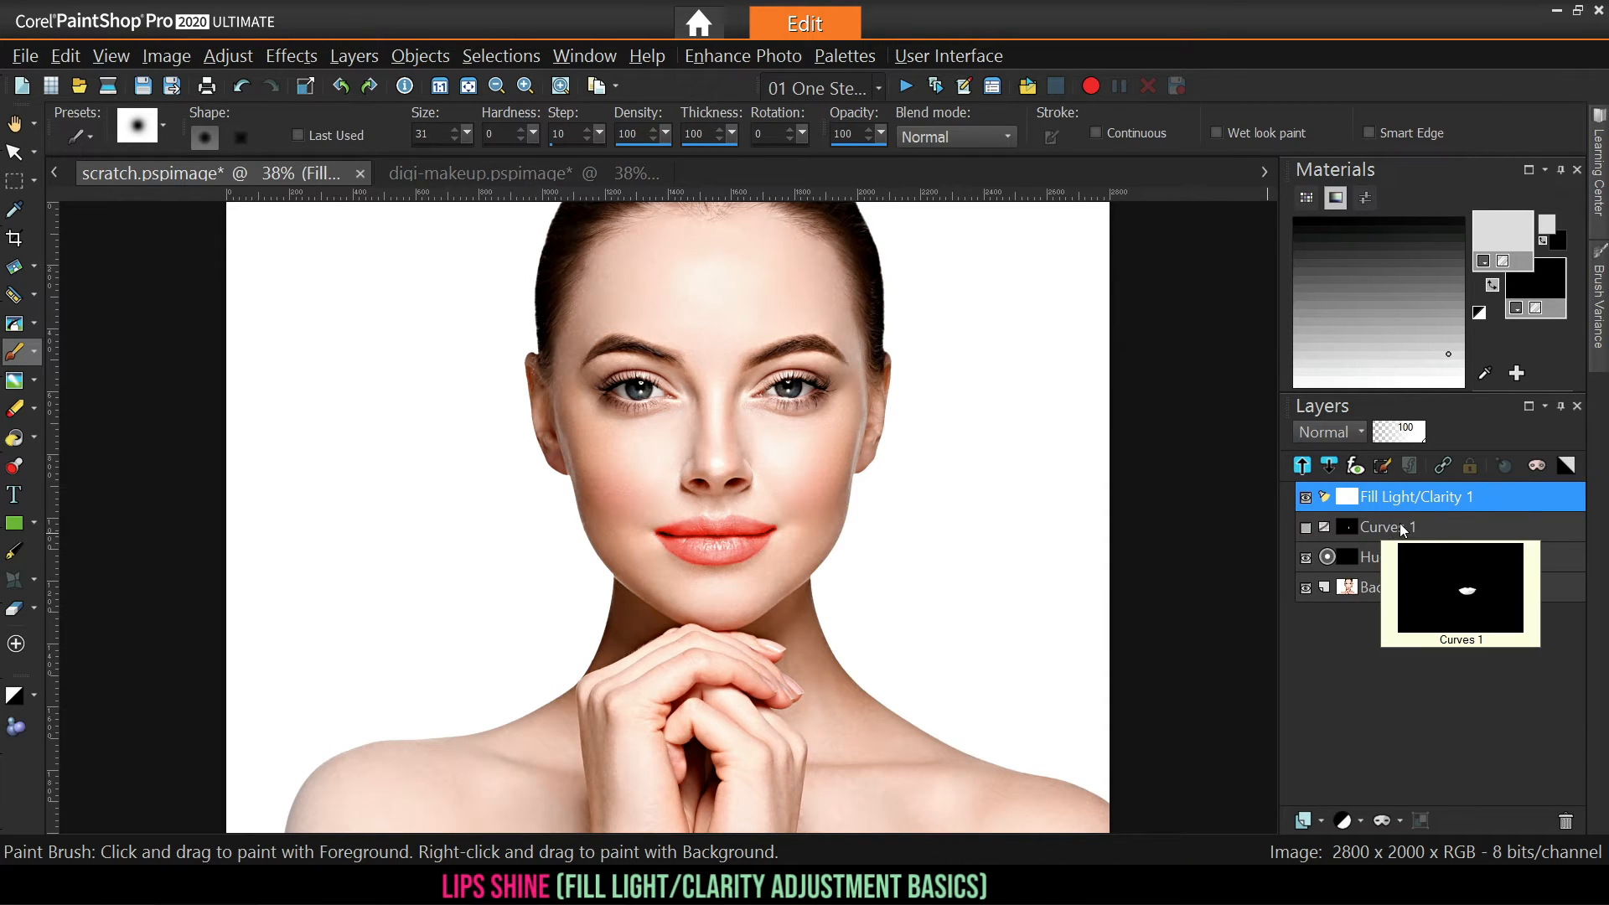
{"action": "left_click", "coordinate": [1401, 527]}
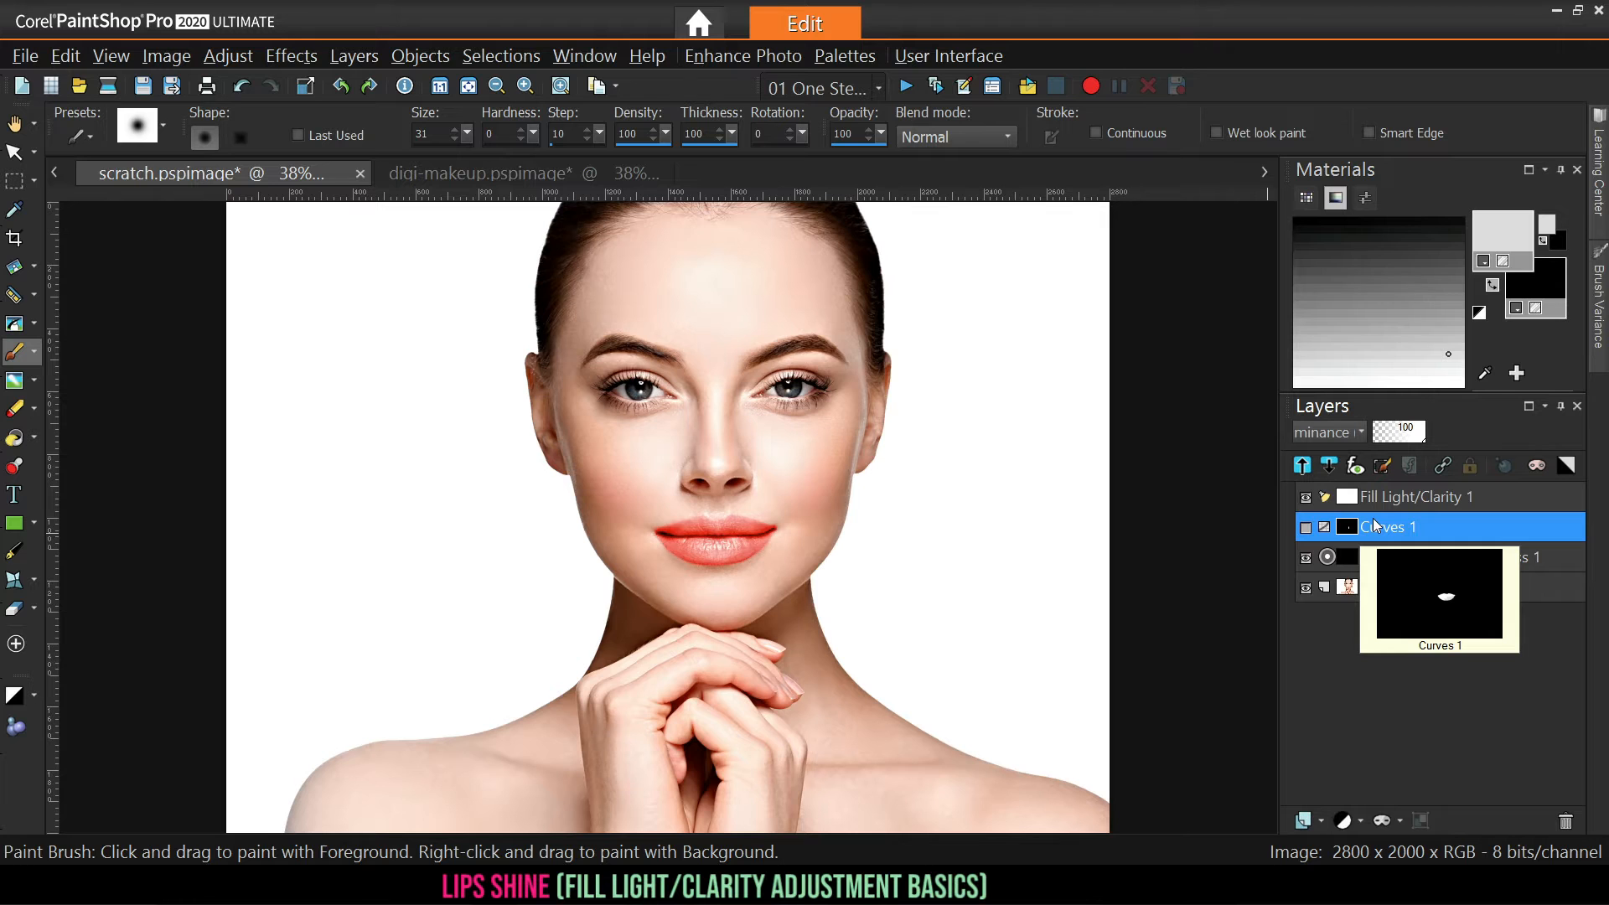
{"action": "key", "text": "ctrl+a"}
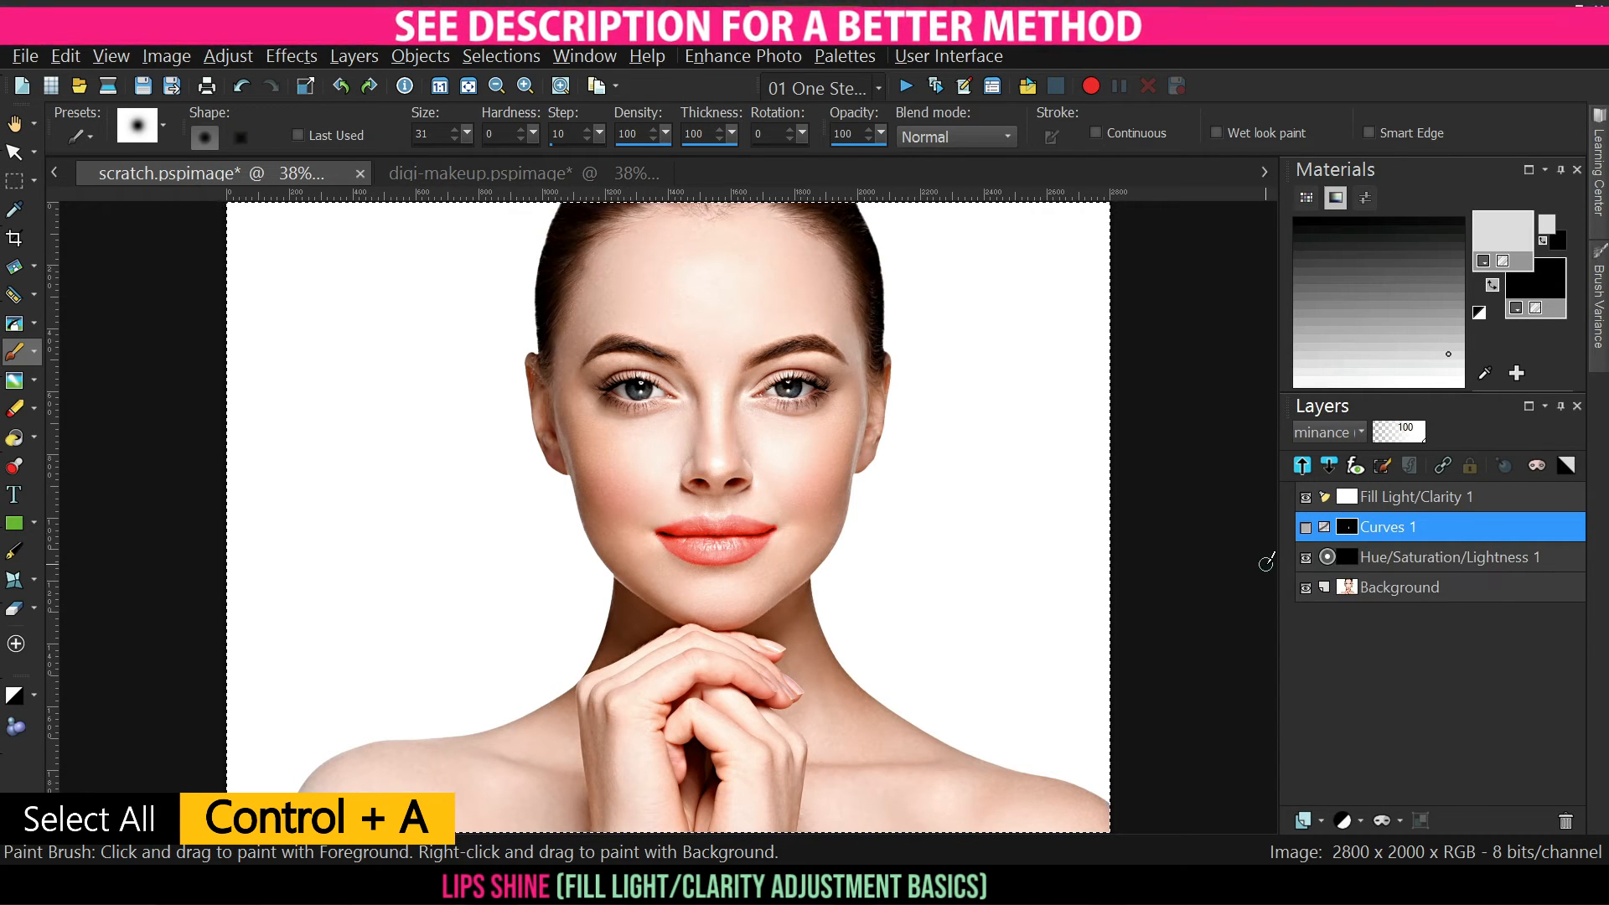
{"action": "key", "text": "ctrl+f"}
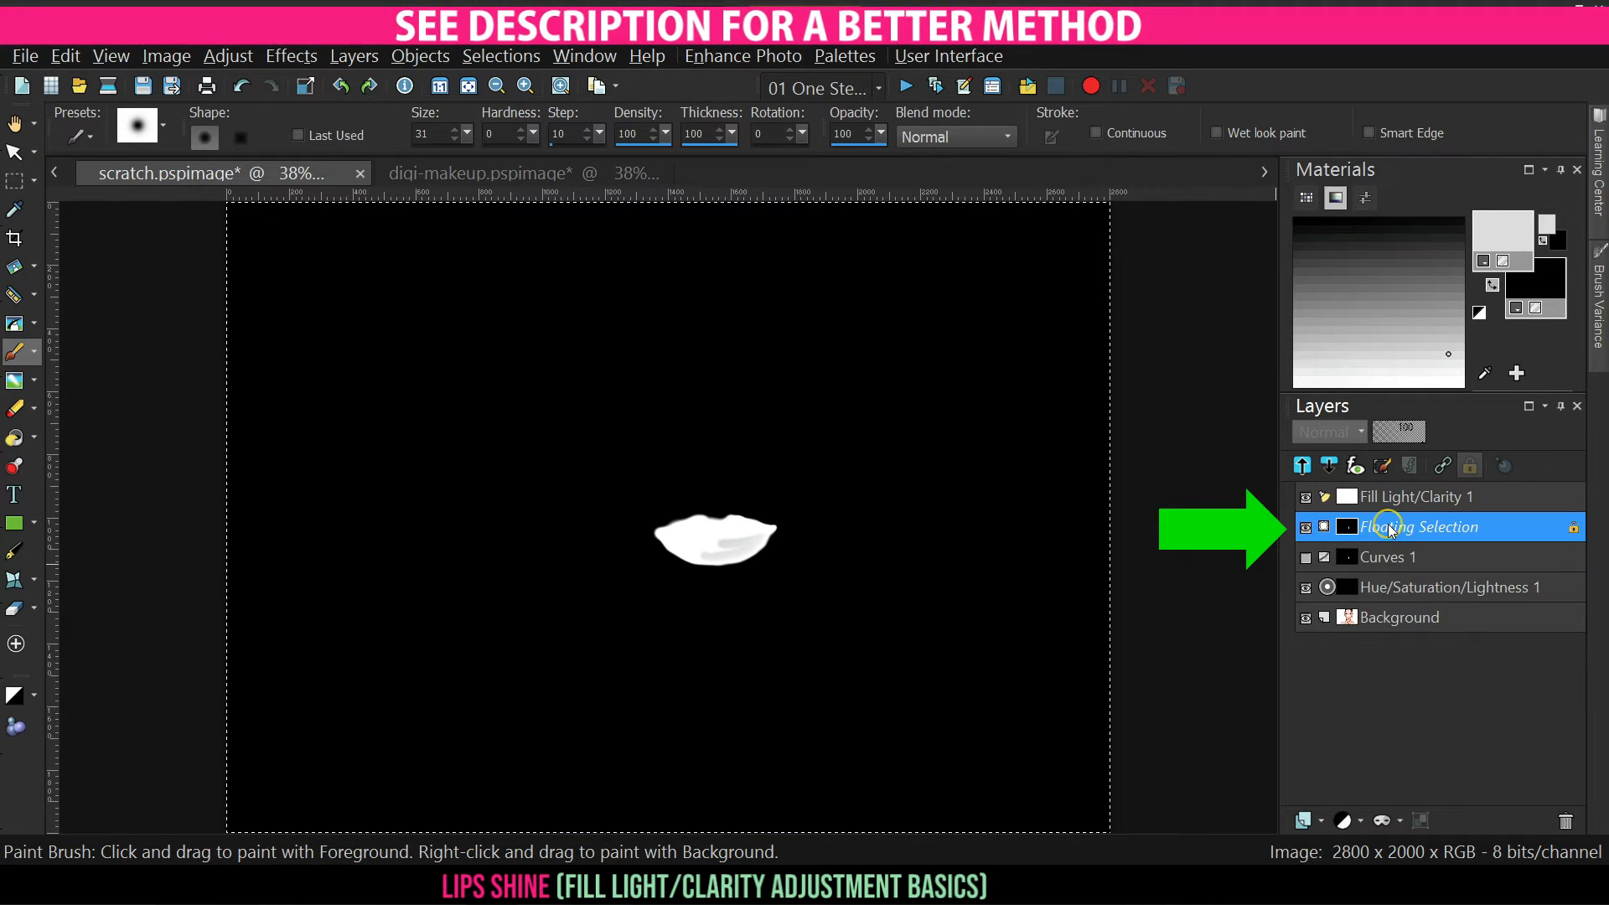
Move the floating lip mask above the Fill Light/Clarity layer, defloat it into that layer's mask, and clear the selection
{"action": "left_click_drag", "start_coordinate": [1395, 502], "coordinate": [1395, 497]}
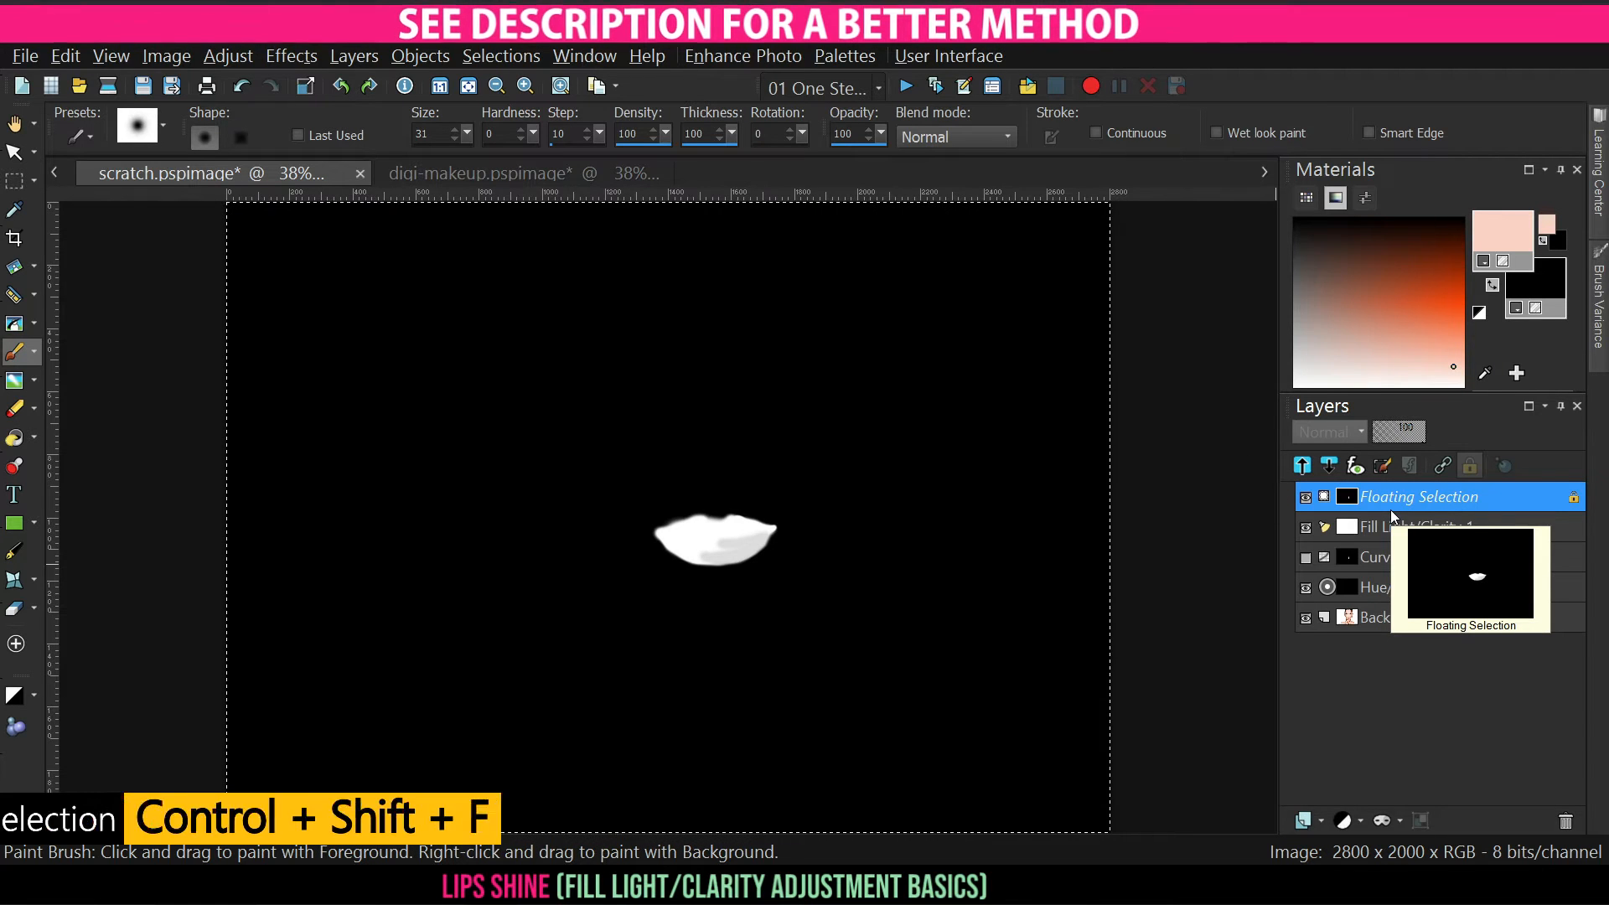
{"action": "key", "text": "ctrl+shift+f"}
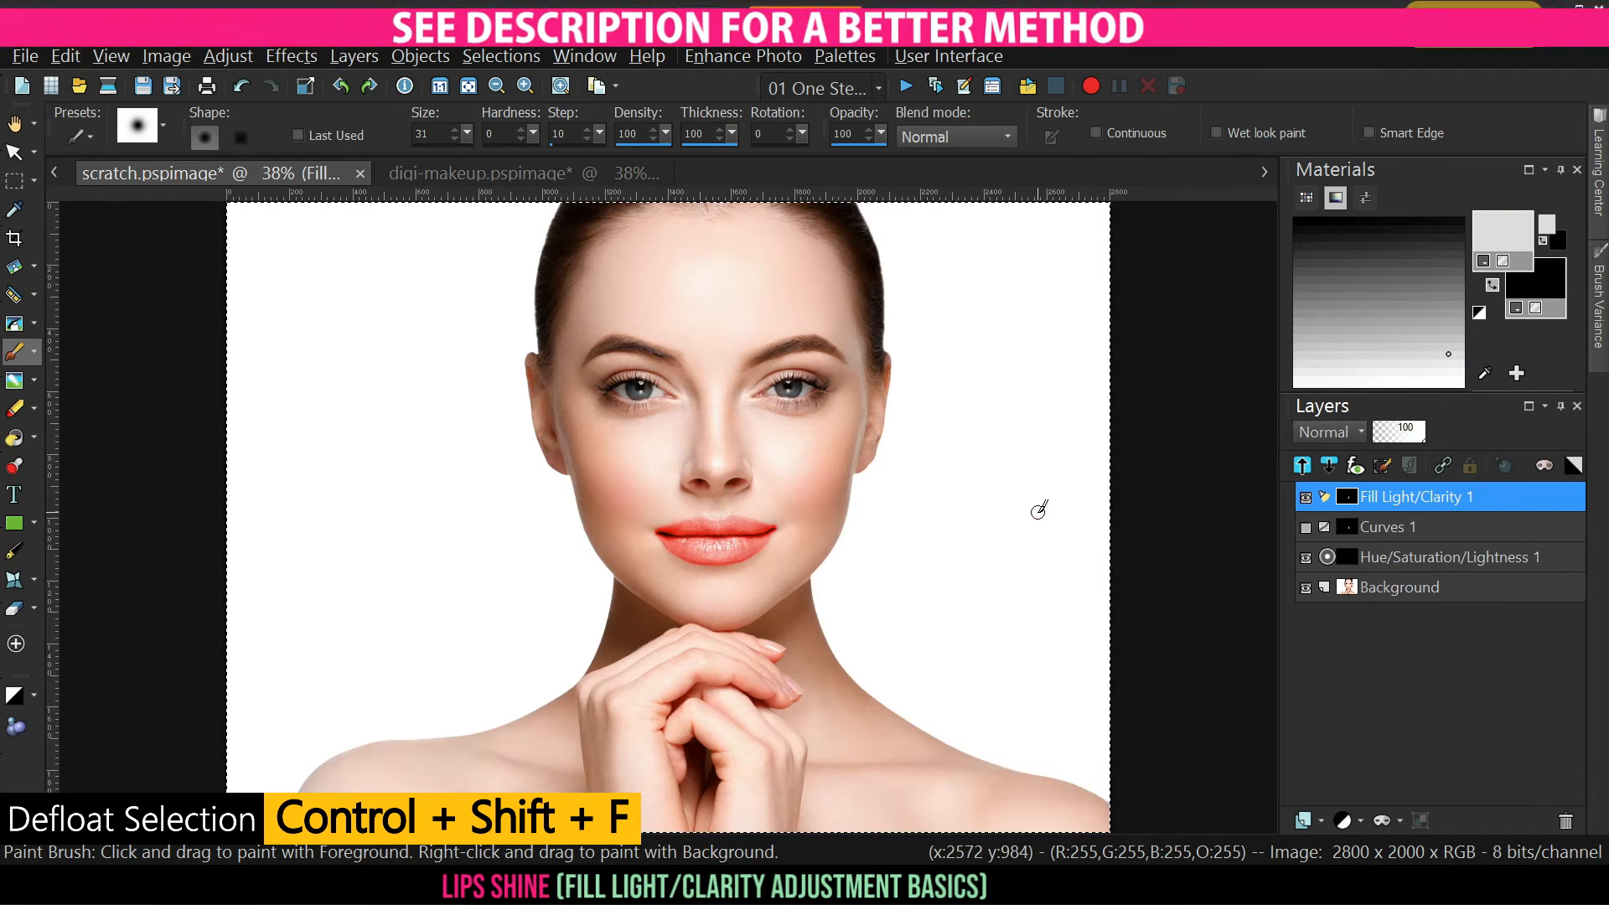
{"action": "key", "text": "ctrl+d"}
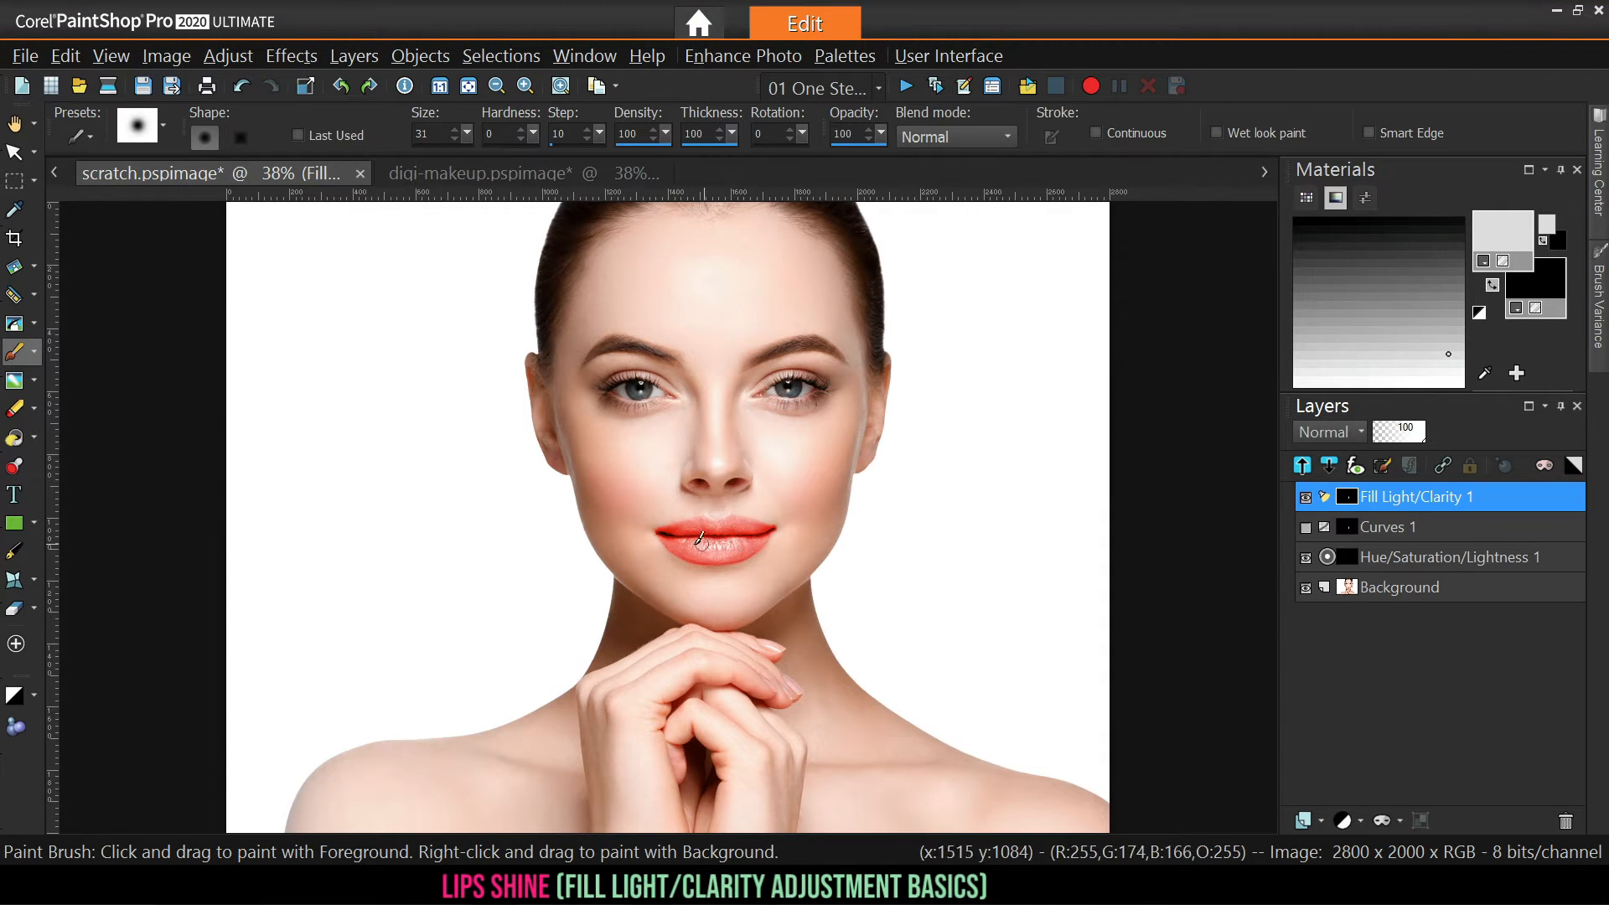
Set the Fill Light/Clarity layer's blend mode to Luminance (Legacy)
{"action": "left_click", "coordinate": [1347, 436]}
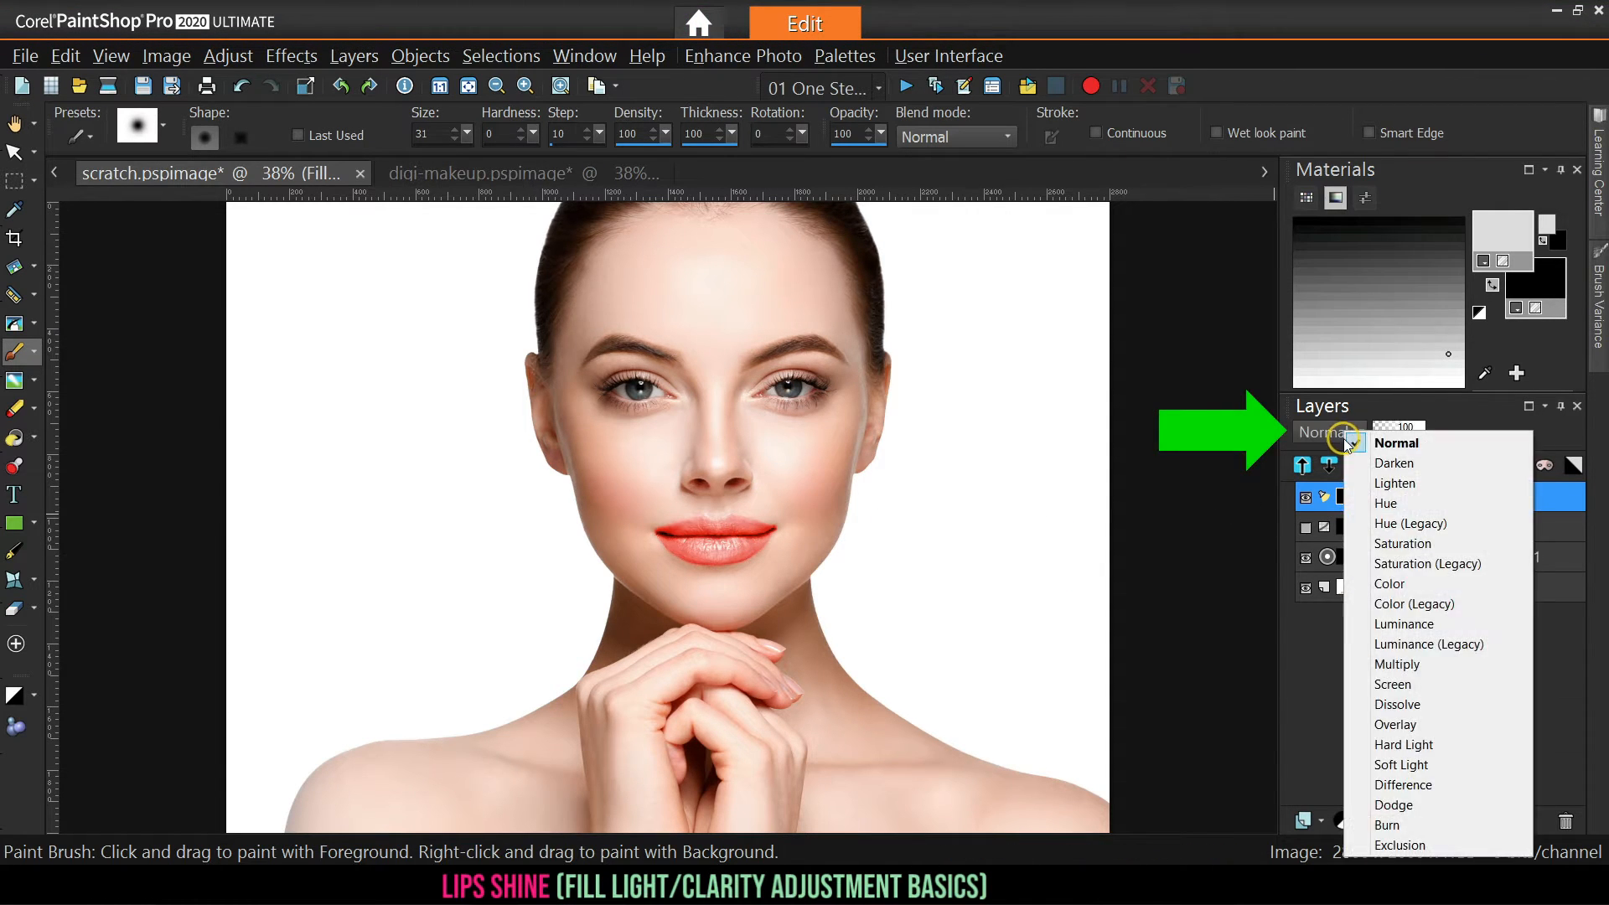
{"action": "left_click", "coordinate": [1411, 643]}
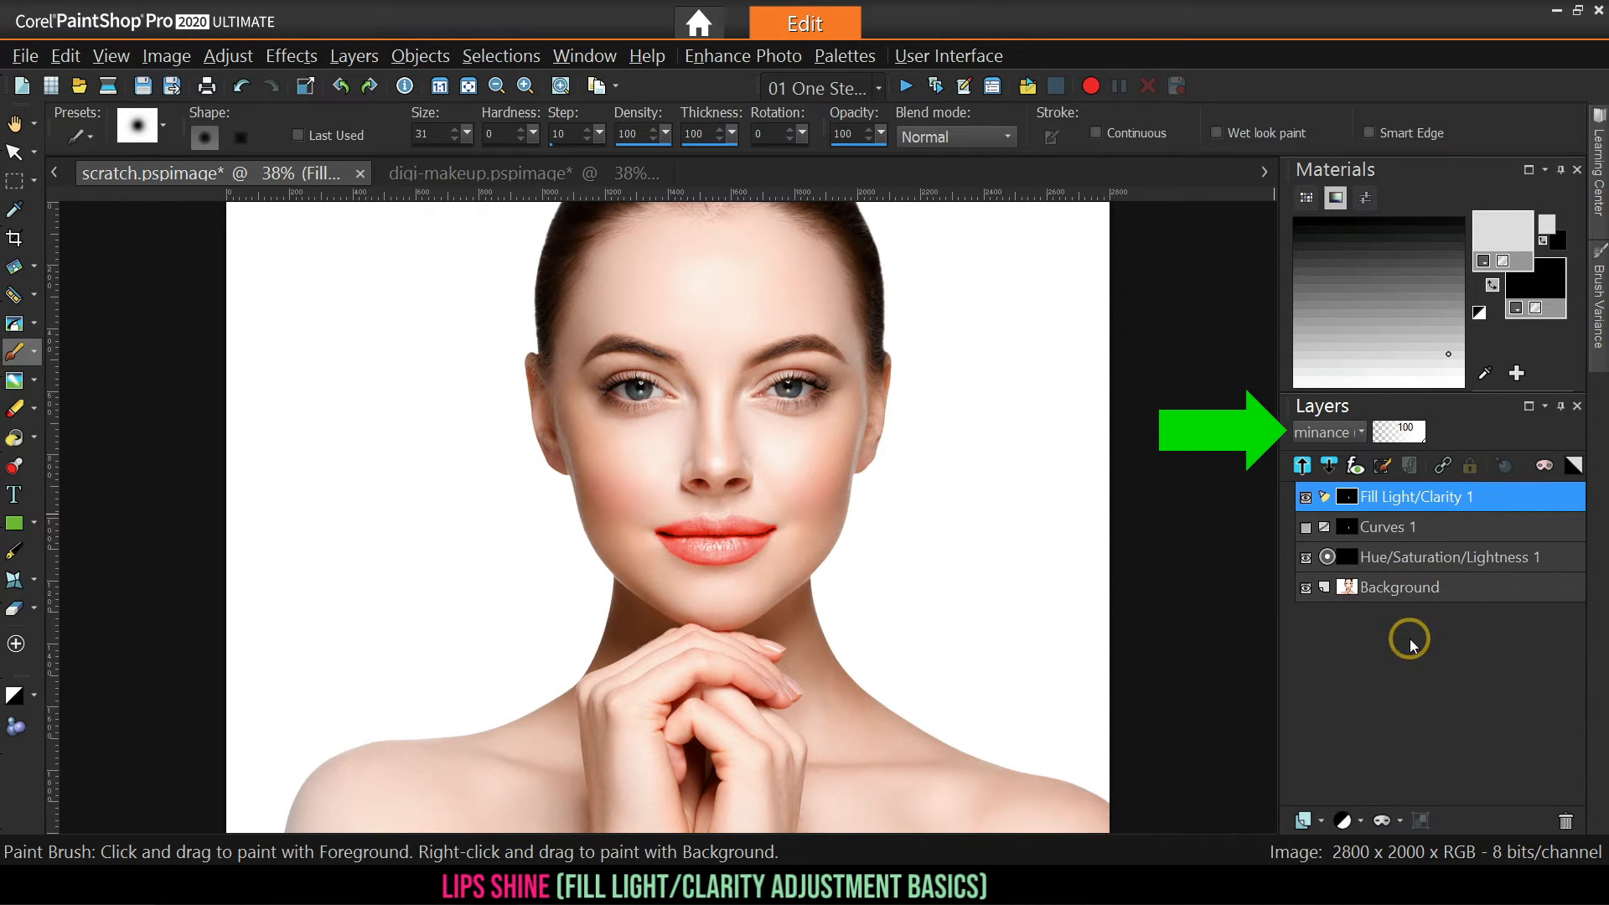
Compare the lip shine by hiding and showing the Curves and Fill Light/Clarity layers in turn
{"action": "left_click", "coordinate": [1306, 526]}
{"action": "left_click", "coordinate": [1306, 527]}
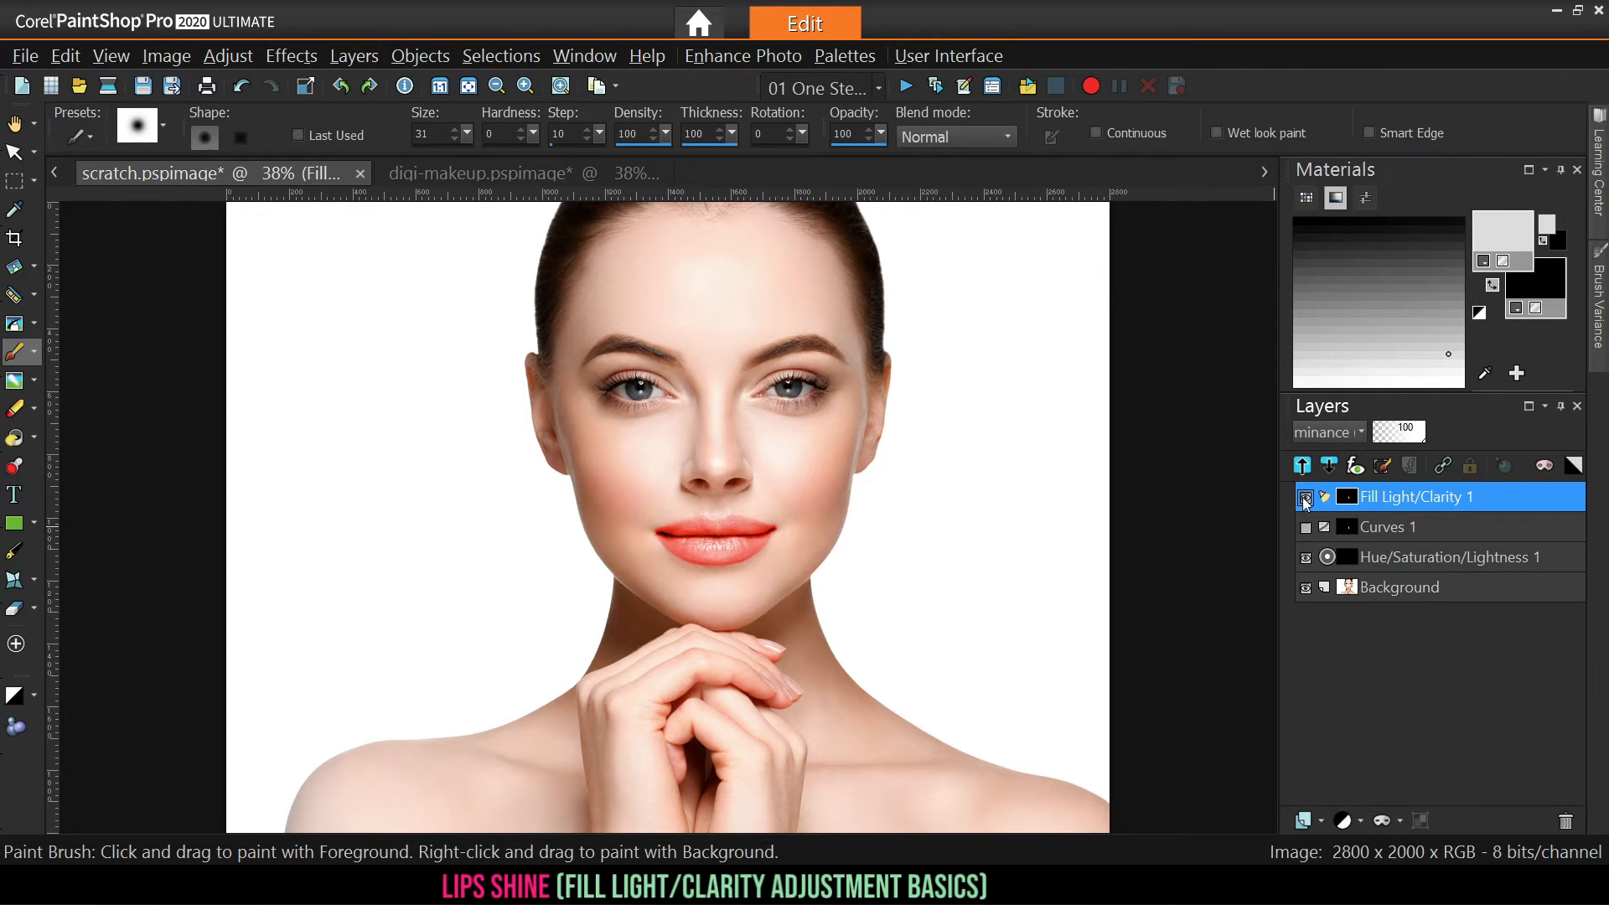
{"action": "mouse_move", "coordinate": [1420, 501]}
{"action": "mouse_move", "coordinate": [1348, 596]}
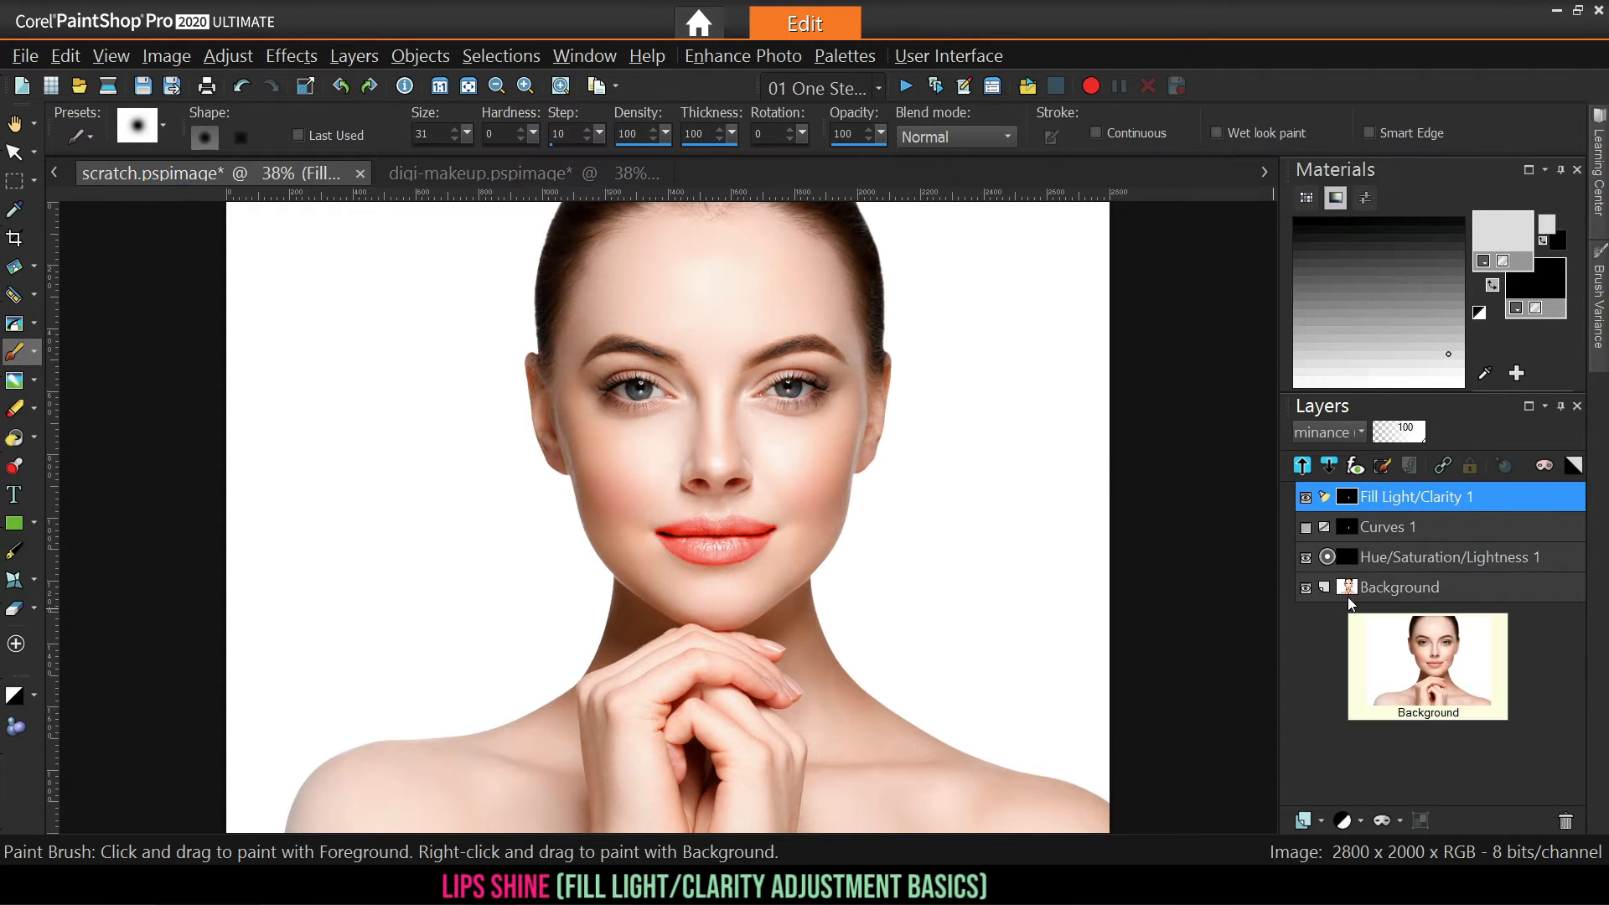
{"action": "left_click", "coordinate": [1305, 499]}
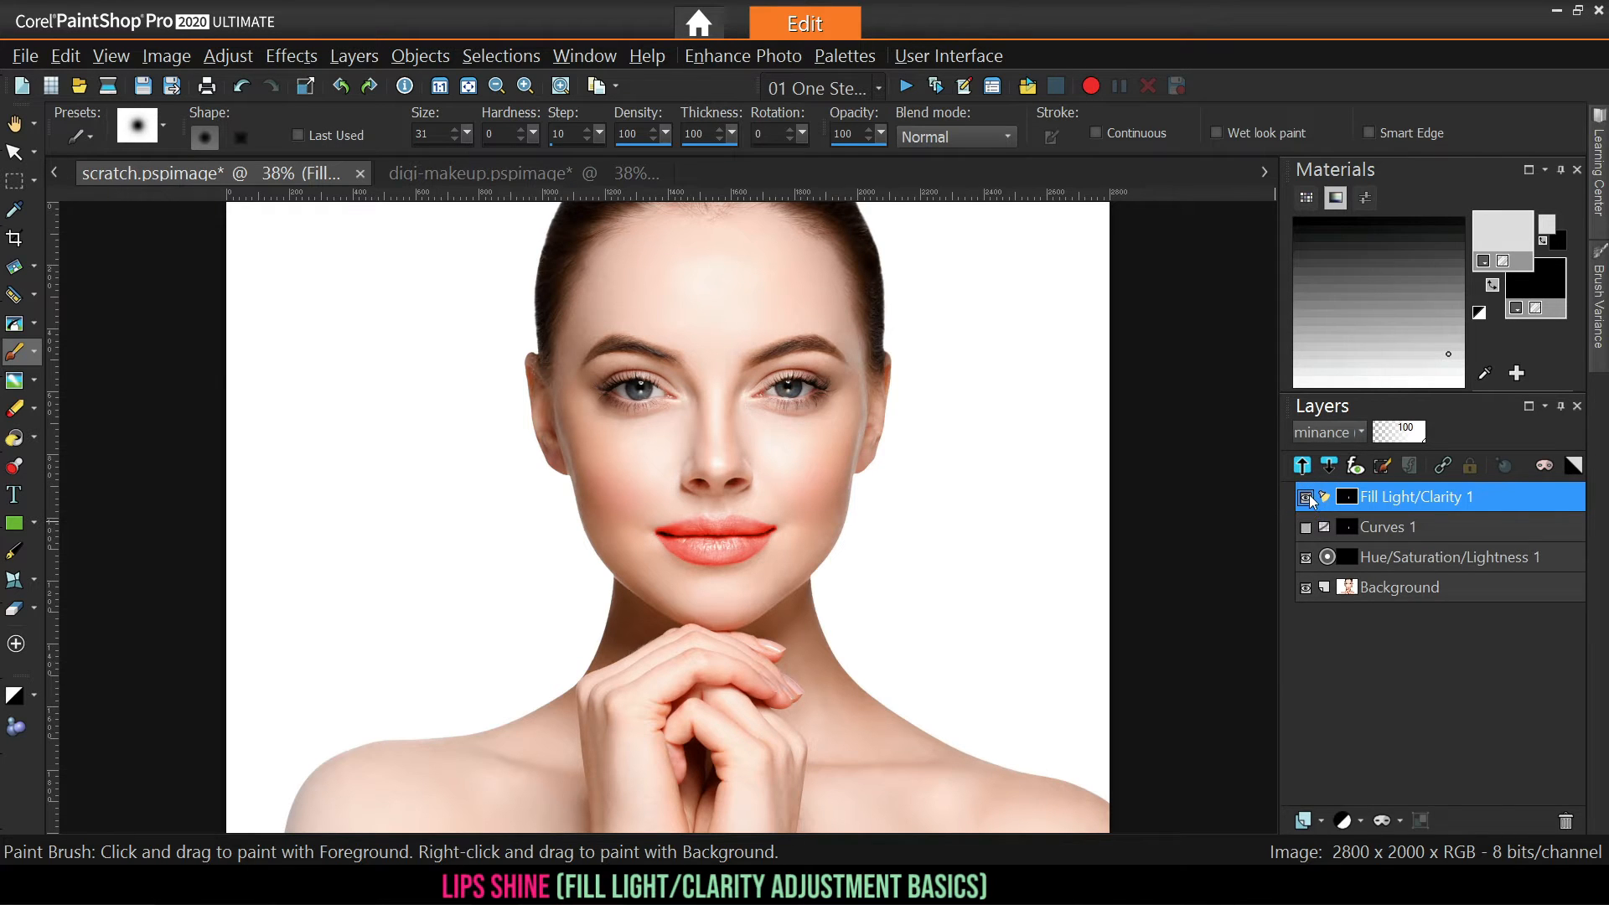
{"action": "mouse_move", "coordinate": [1307, 500]}
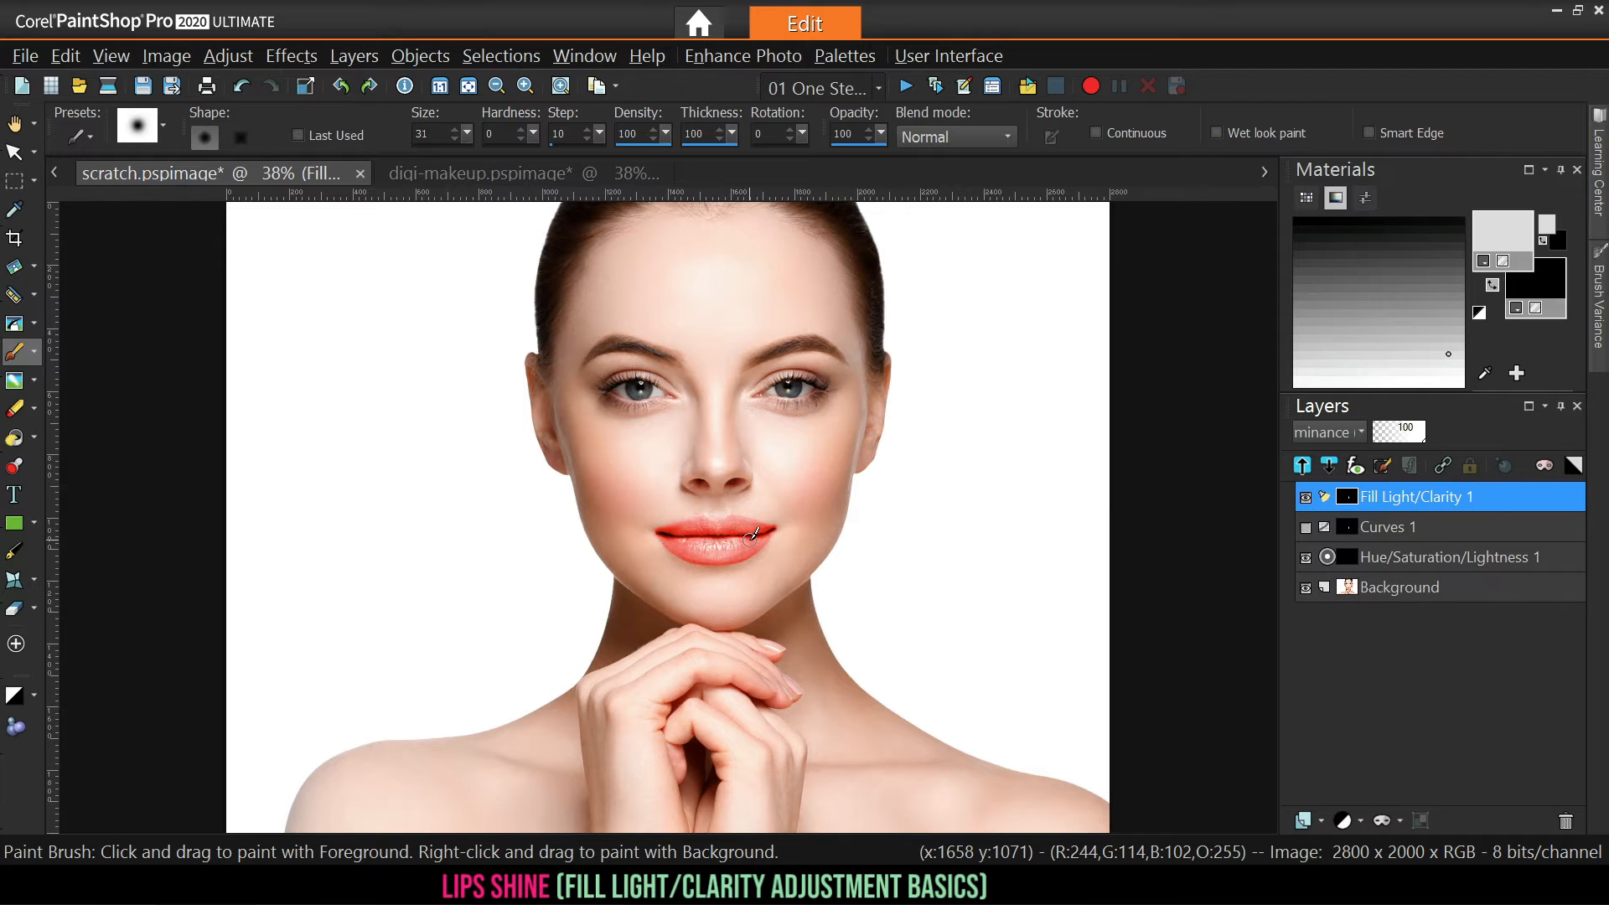
{"action": "left_click", "coordinate": [1306, 497]}
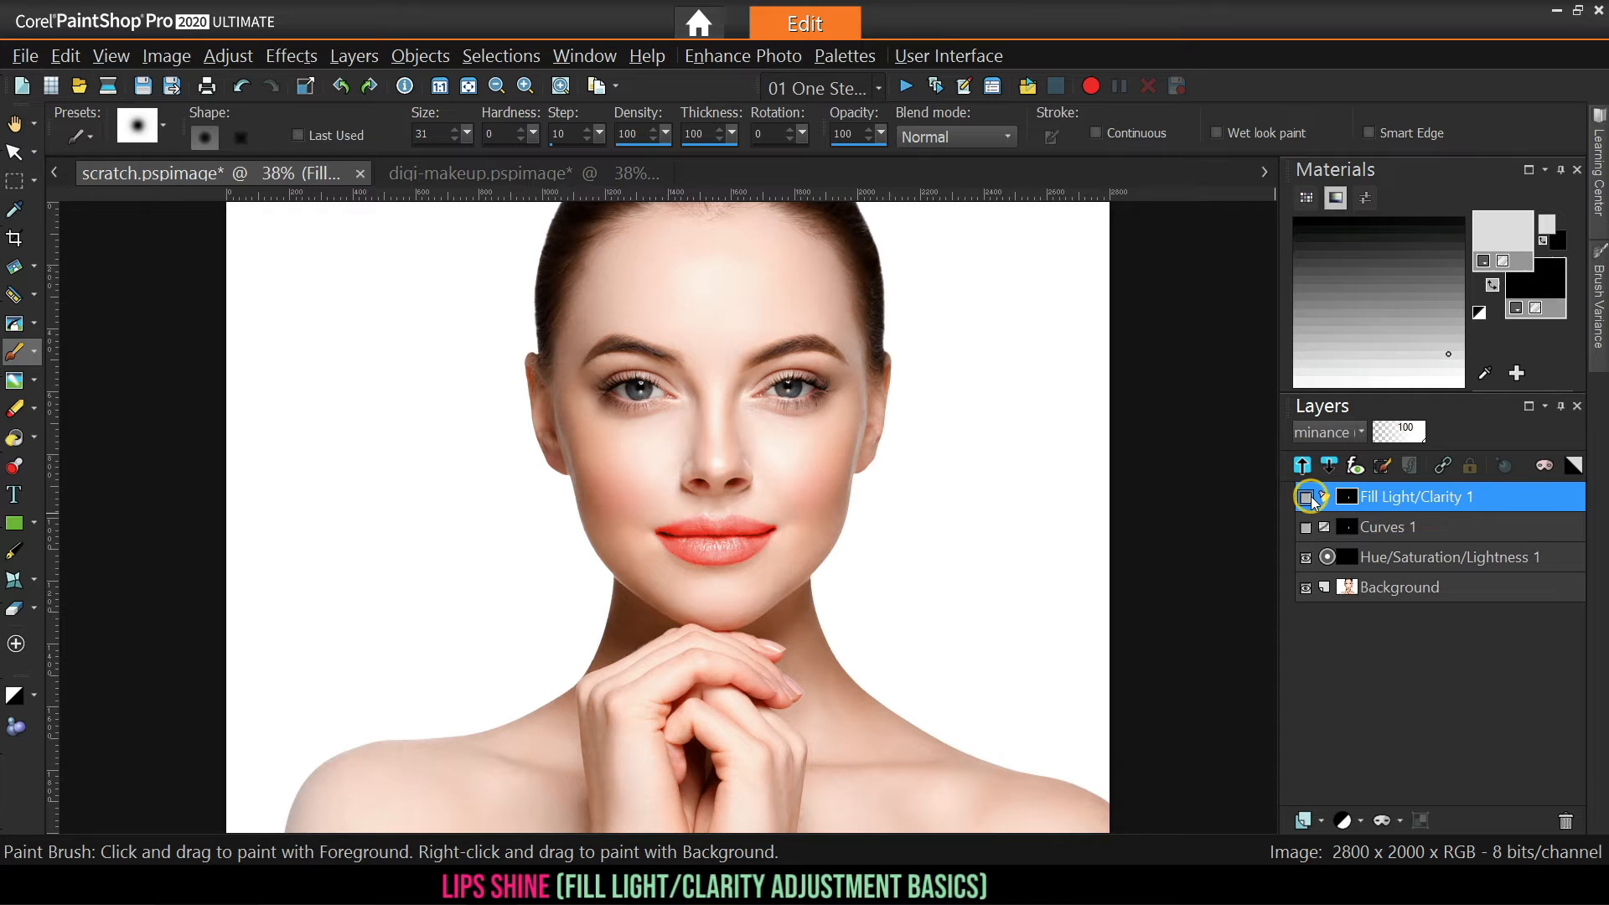
{"action": "left_click", "coordinate": [1306, 497]}
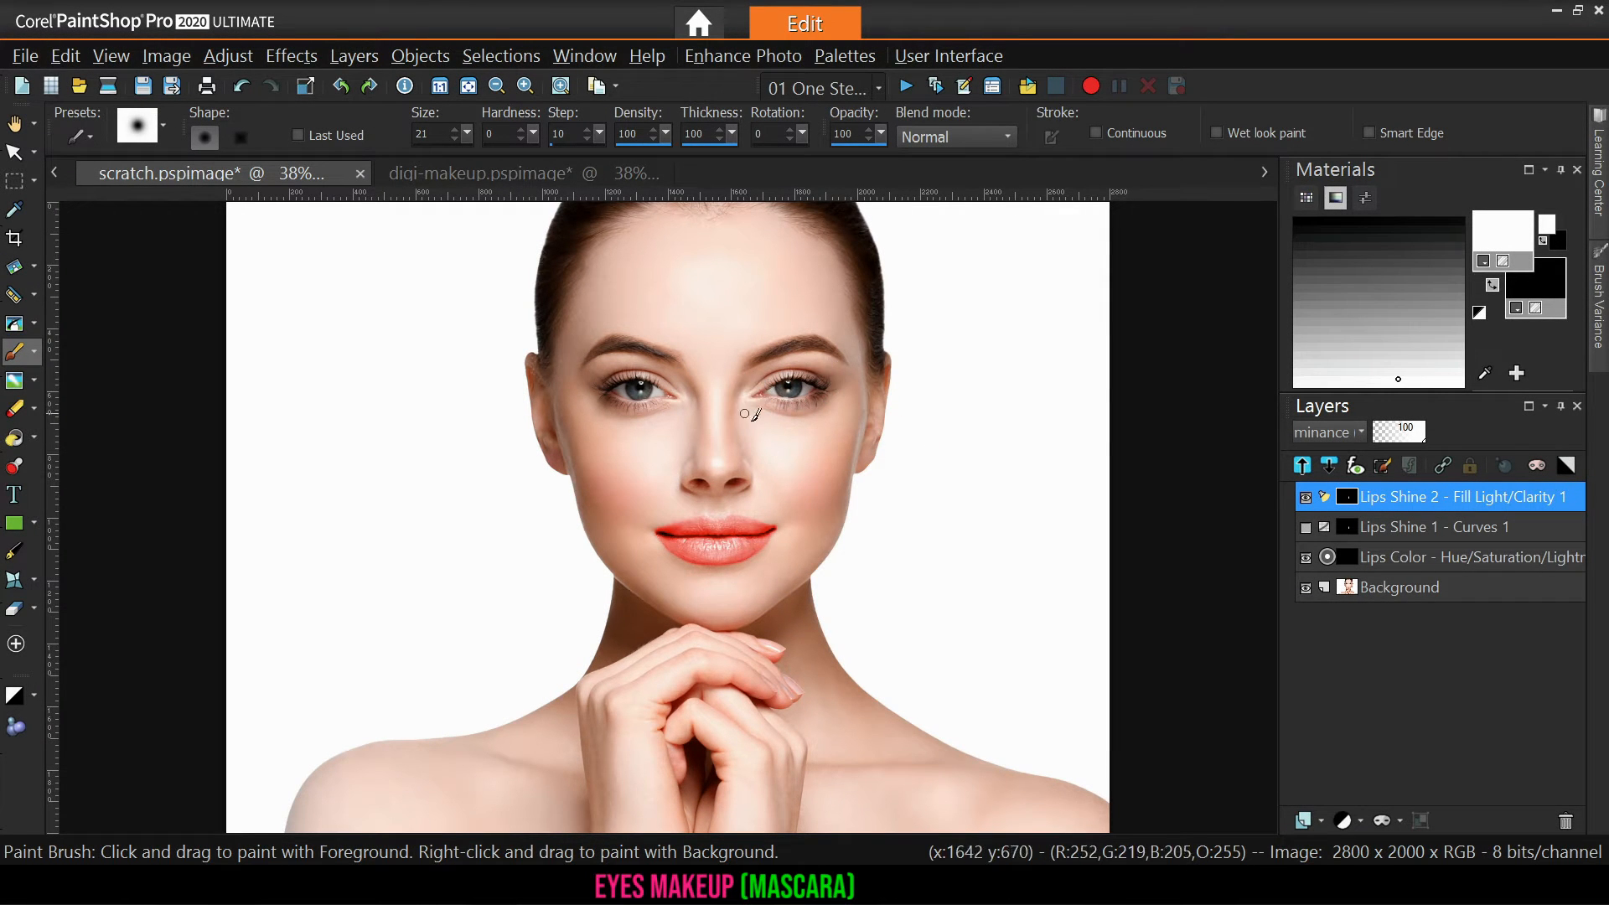
Add a Curves adjustment layer that darkens the midtones of the RGB channel and invert its mask to black
{"action": "left_click", "coordinate": [1360, 823]}
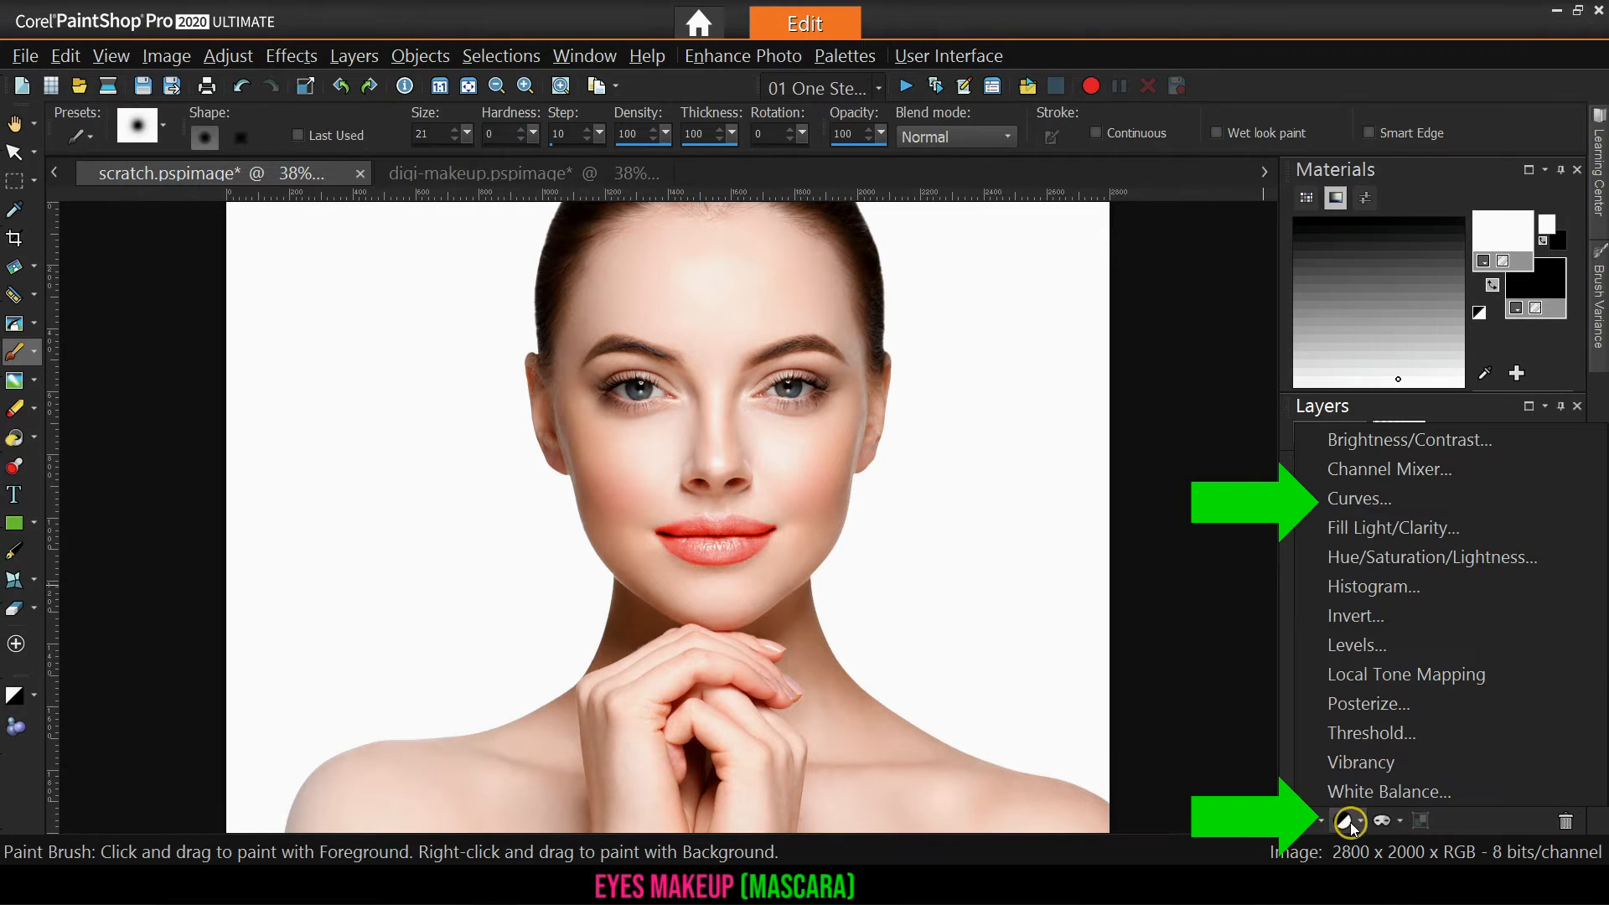
{"action": "left_click", "coordinate": [1354, 499]}
{"action": "left_click_drag", "start_coordinate": [1291, 557], "coordinate": [1312, 640]}
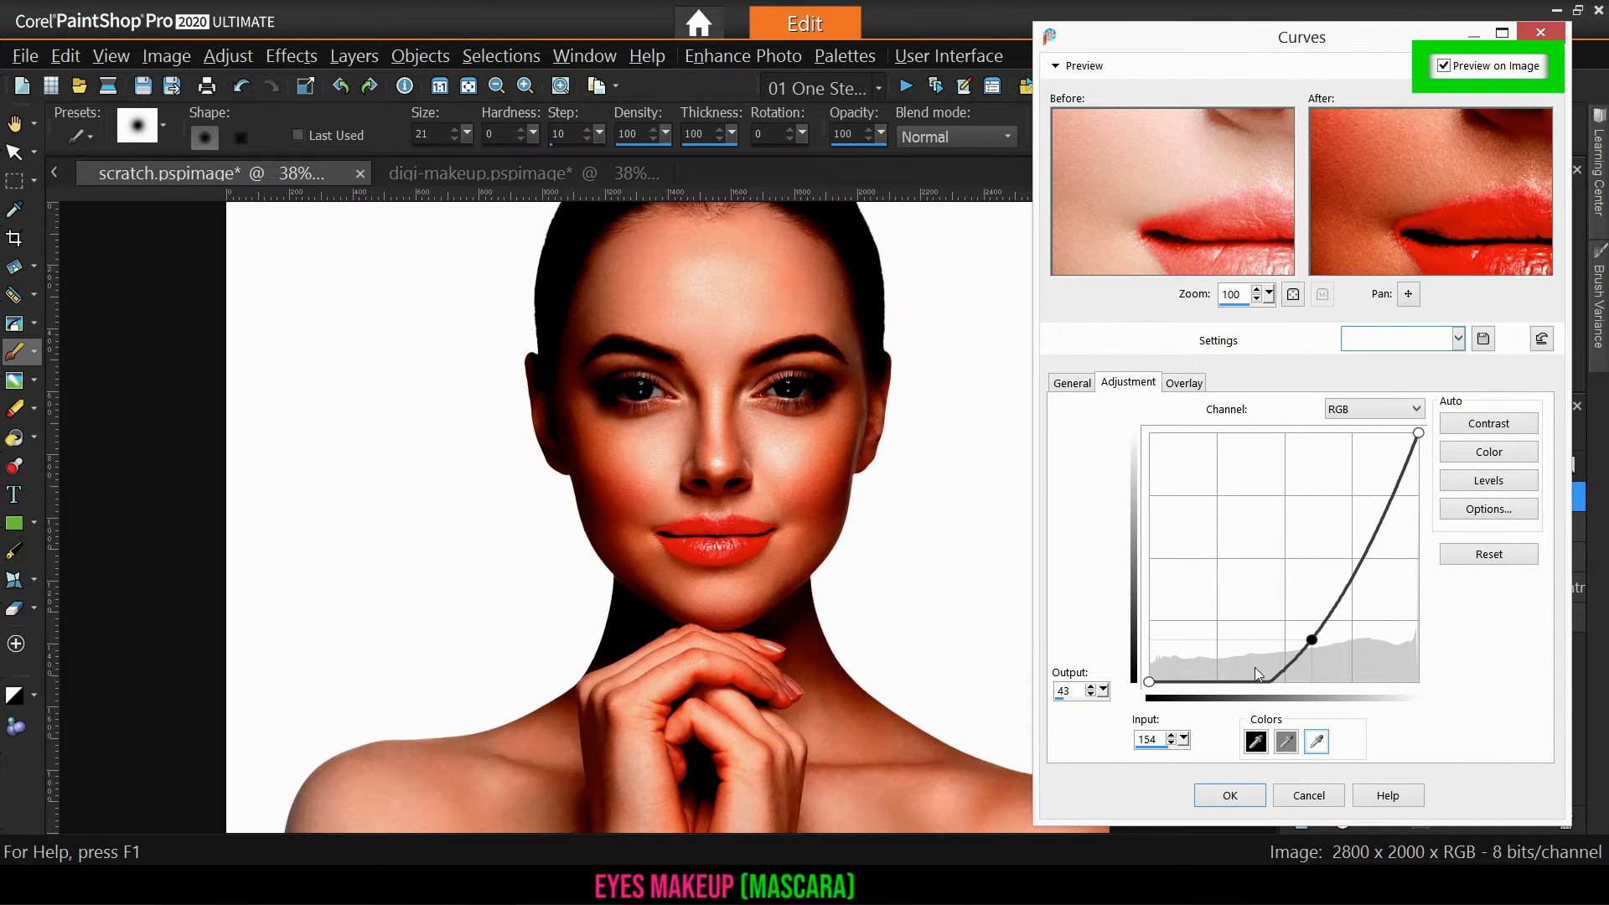
{"action": "left_click_drag", "start_coordinate": [1314, 642], "coordinate": [1306, 601]}
{"action": "left_click", "coordinate": [1230, 795]}
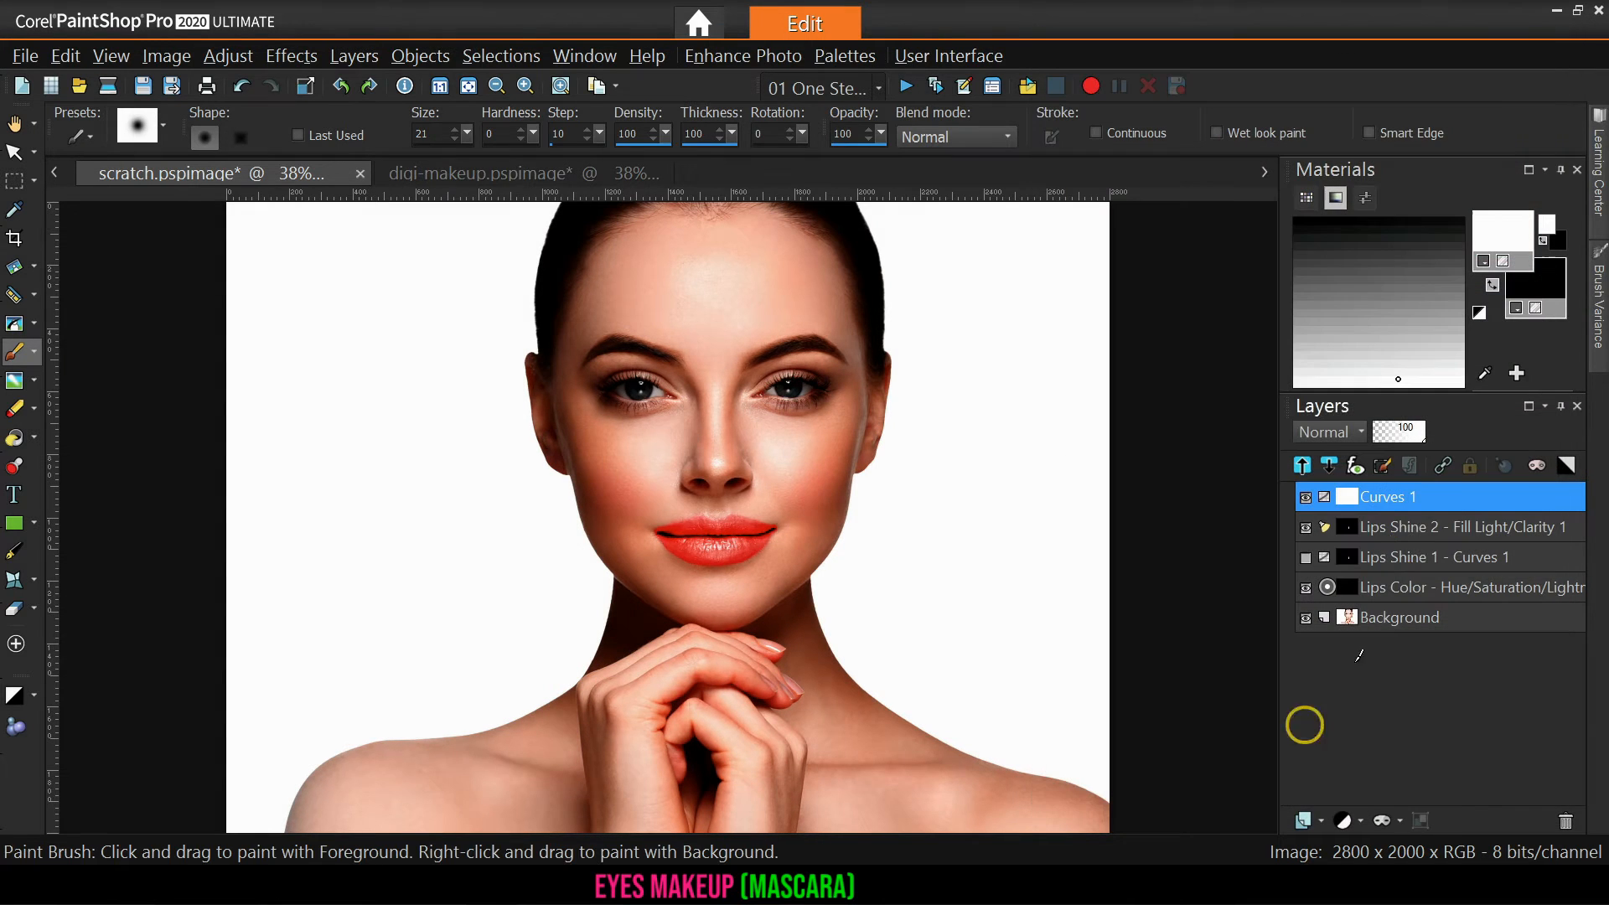
{"action": "left_click", "coordinate": [1566, 467]}
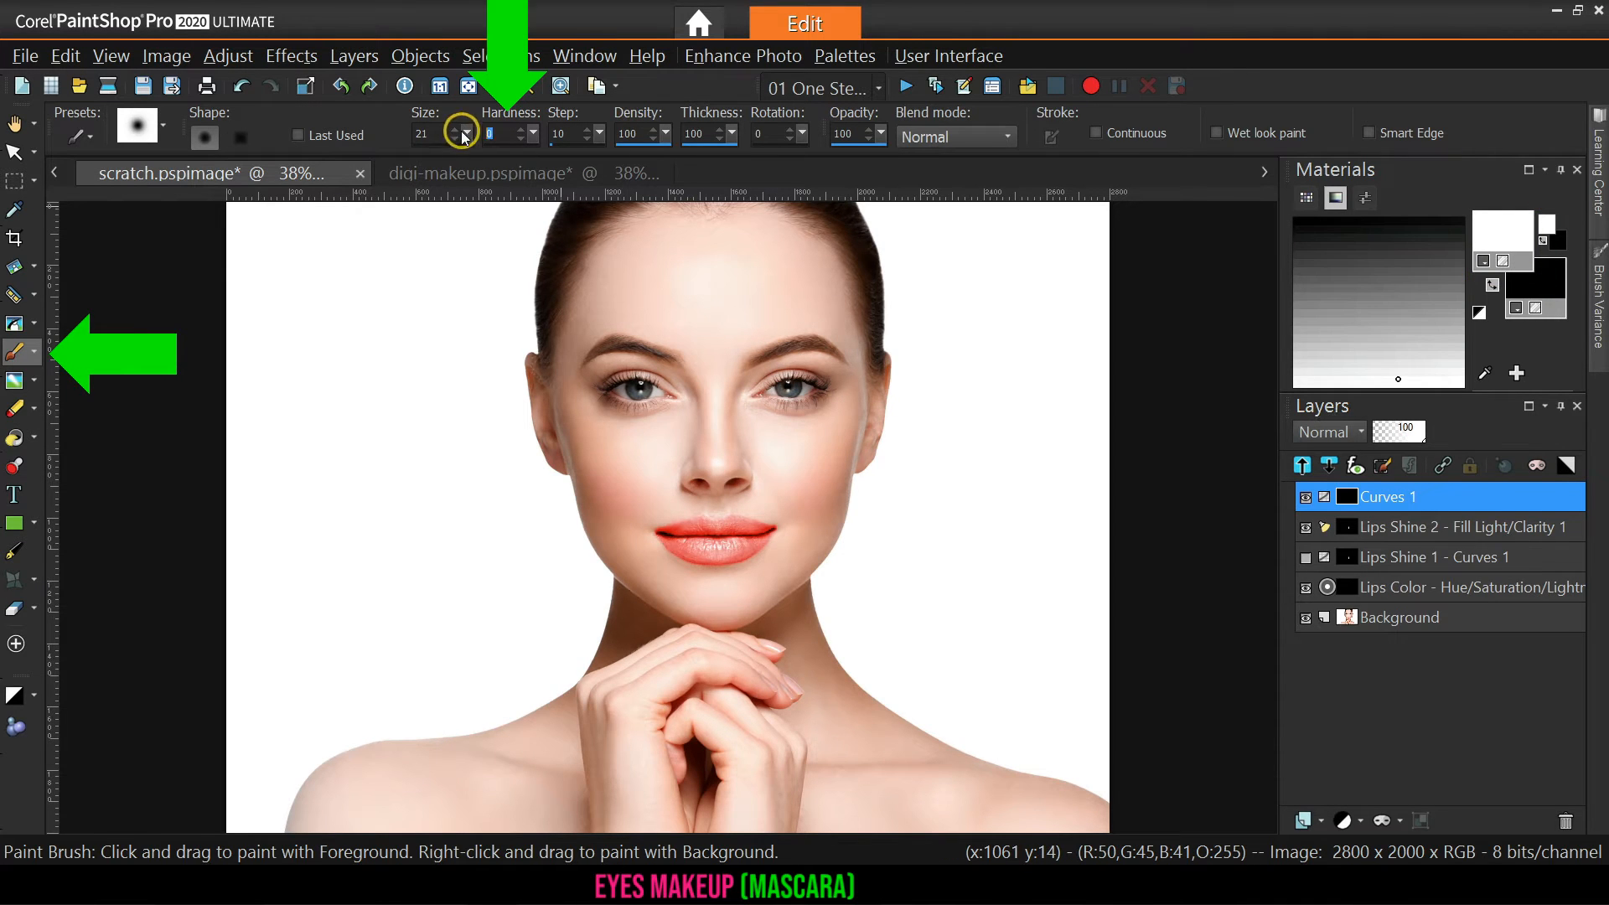
Set the brush opacity to 37 and paint white on the Curves mask over the upper lashes of the image's left eye
{"action": "left_click_drag", "start_coordinate": [882, 133], "coordinate": [832, 136]}
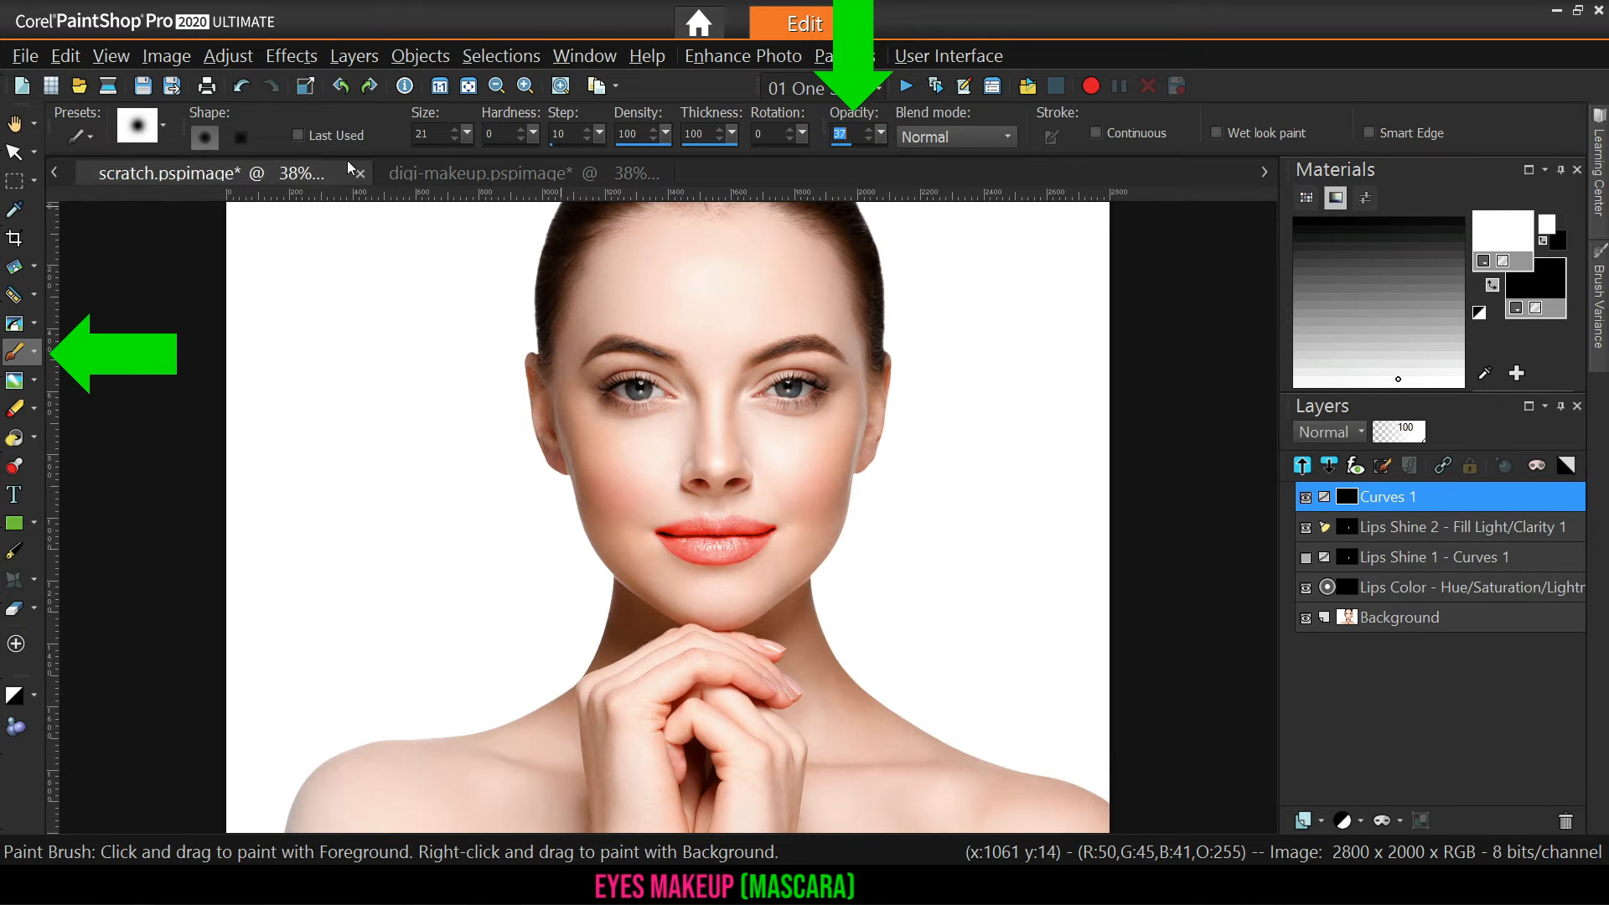
{"action": "scroll", "coordinate": [686, 403], "scroll_direction": "up", "scroll_amount": 5}
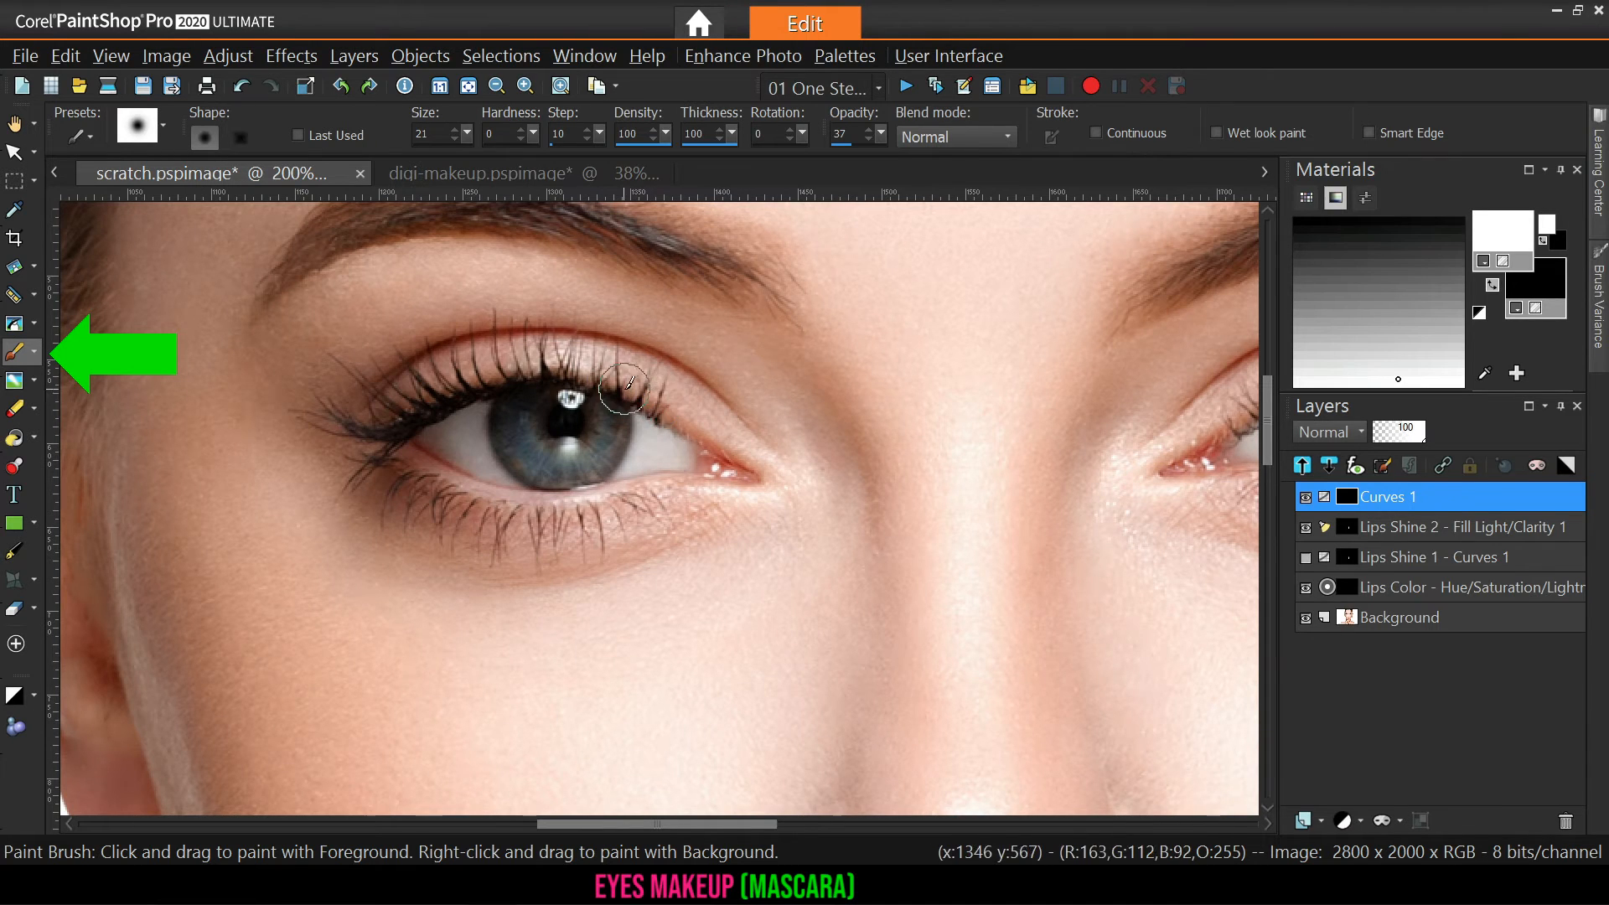
{"action": "left_click_drag", "start_coordinate": [668, 416], "coordinate": [673, 430]}
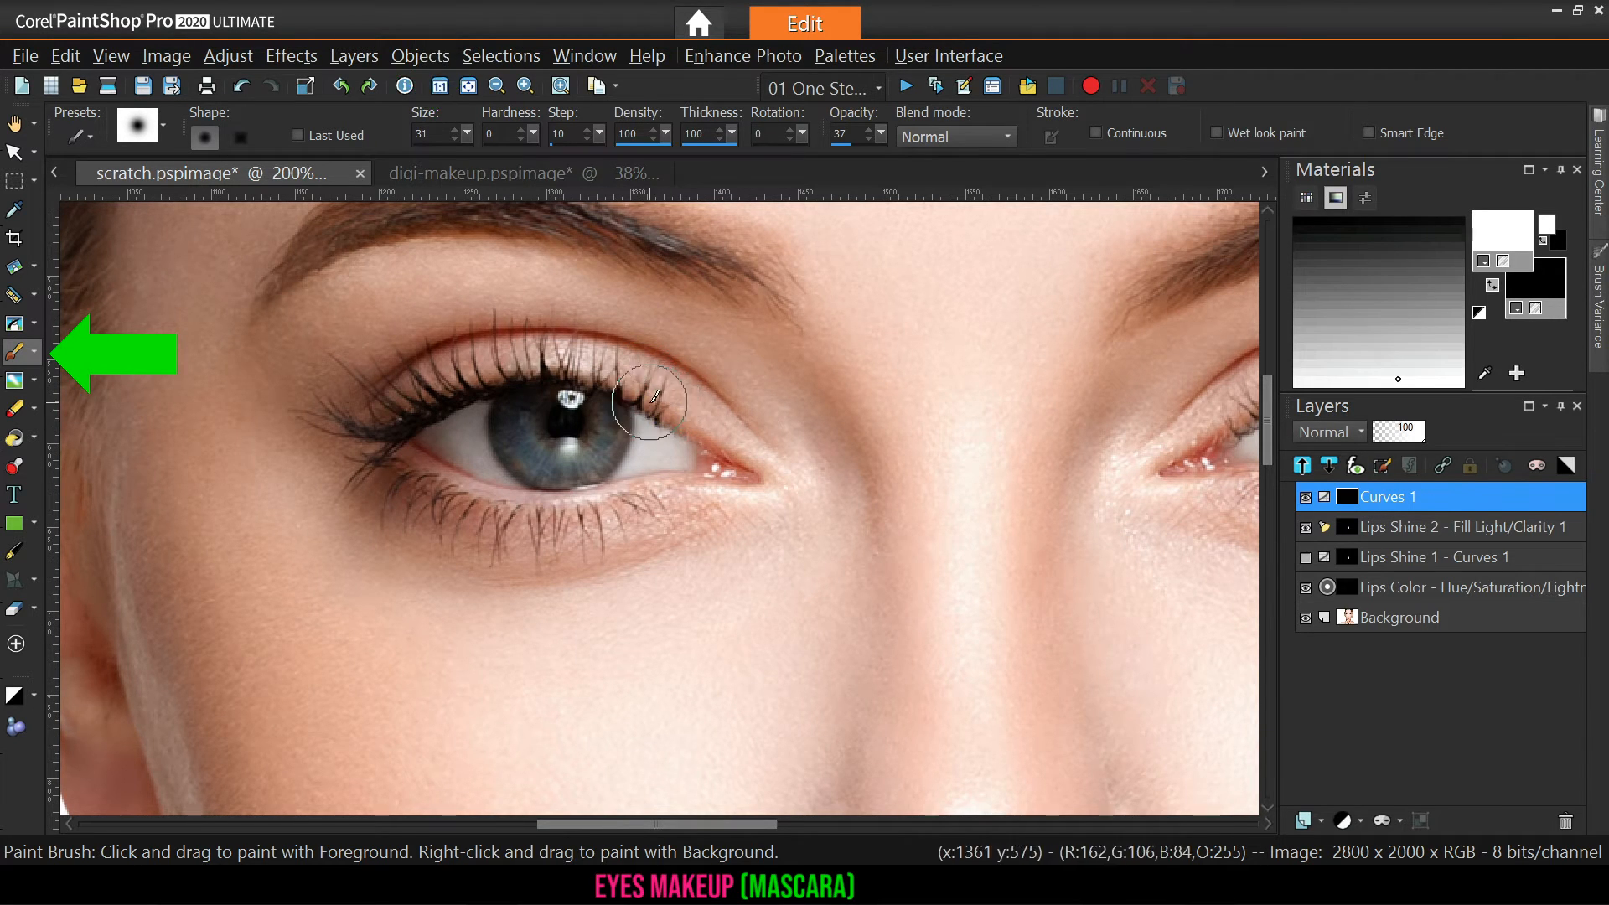
{"action": "mouse_move", "coordinate": [646, 395]}
{"action": "left_mouse_down"}
{"action": "mouse_move", "coordinate": [524, 369]}
{"action": "mouse_move", "coordinate": [400, 420]}
{"action": "mouse_move", "coordinate": [562, 375]}
{"action": "mouse_move", "coordinate": [622, 376]}
{"action": "mouse_move", "coordinate": [664, 378]}
{"action": "left_mouse_up"}
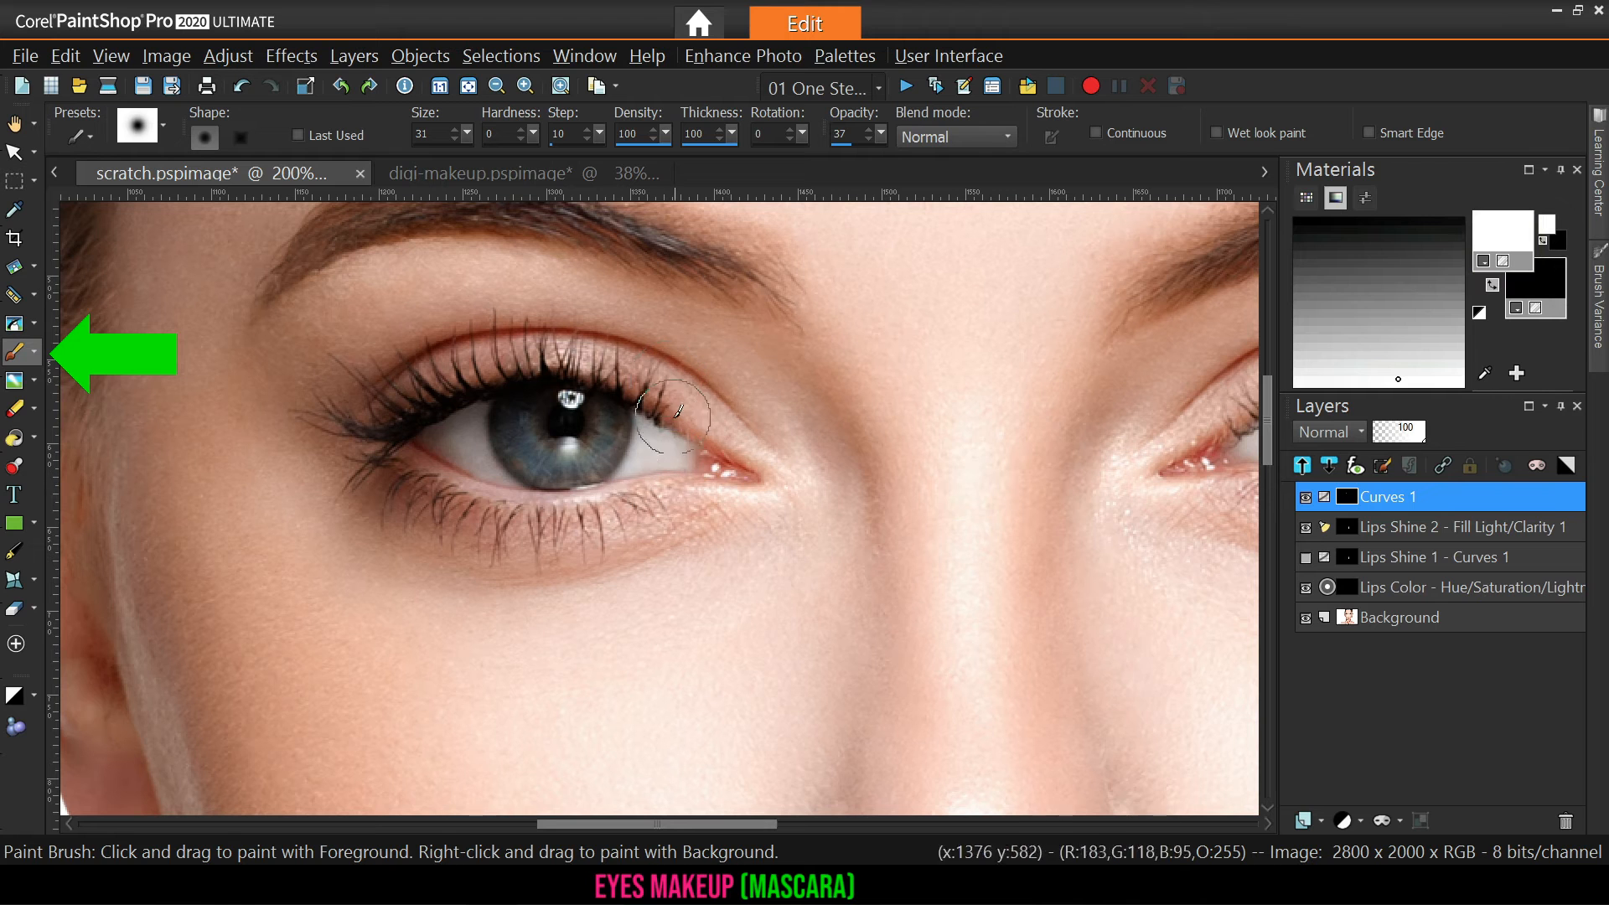
Paint white on the Curves mask along the lower lashes of the image's left eye, resizing the brush as needed
{"action": "mouse_move", "coordinate": [642, 492]}
{"action": "left_mouse_down"}
{"action": "mouse_move", "coordinate": [503, 511]}
{"action": "mouse_move", "coordinate": [388, 473]}
{"action": "mouse_move", "coordinate": [418, 513]}
{"action": "mouse_move", "coordinate": [409, 450]}
{"action": "mouse_move", "coordinate": [400, 480]}
{"action": "mouse_move", "coordinate": [378, 483]}
{"action": "mouse_move", "coordinate": [497, 521]}
{"action": "left_mouse_up"}
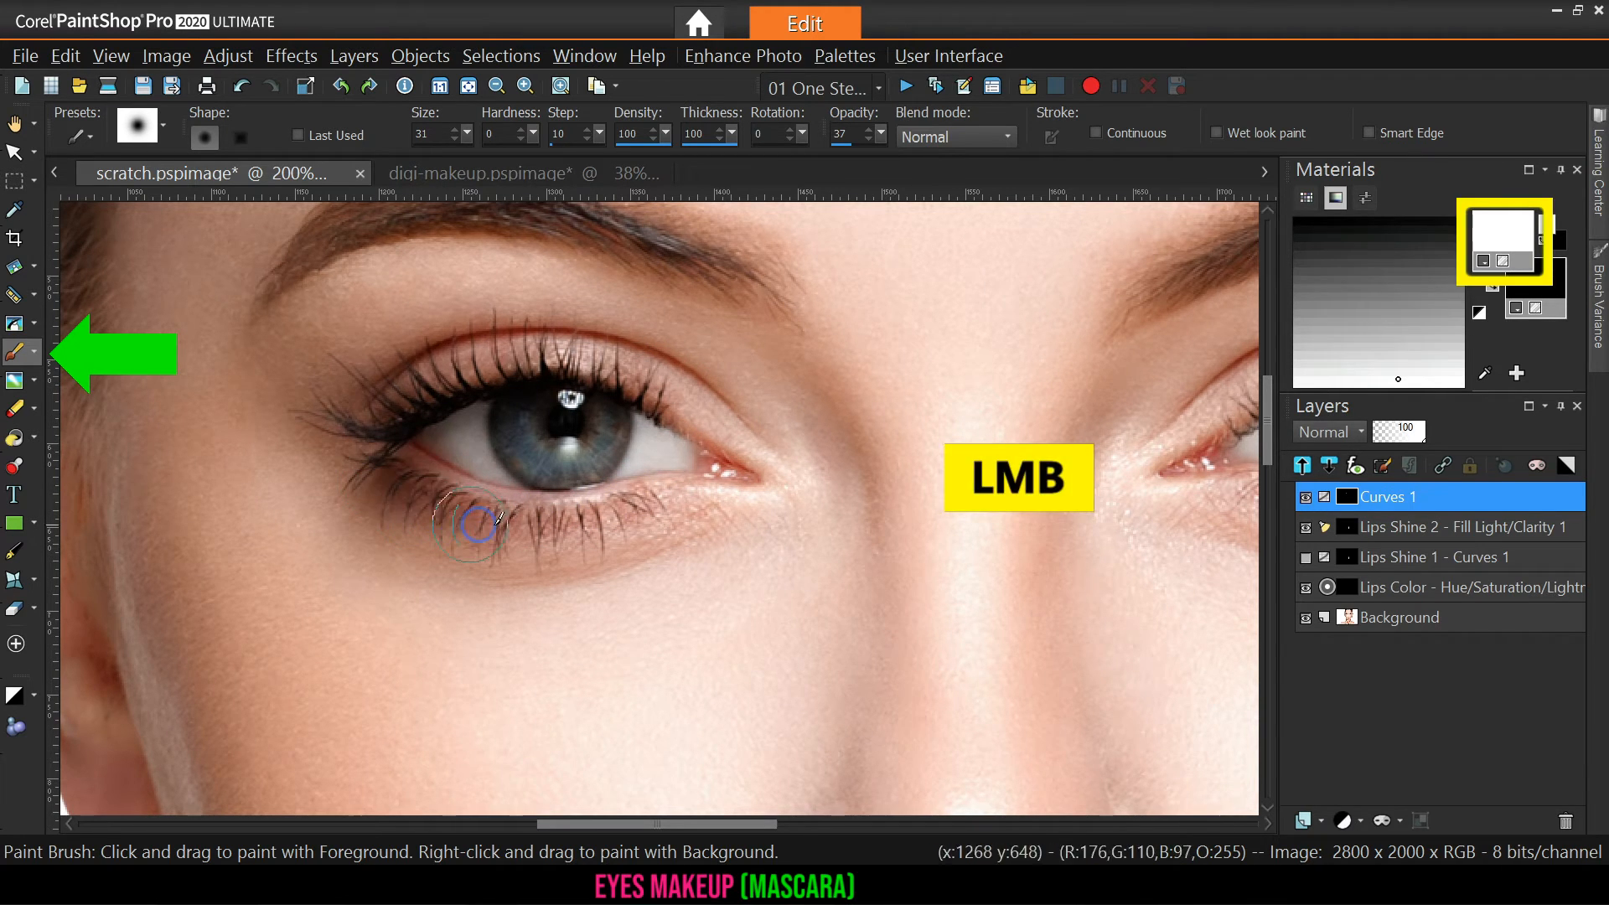
{"action": "mouse_move", "coordinate": [379, 462]}
{"action": "left_mouse_down"}
{"action": "mouse_move", "coordinate": [545, 530]}
{"action": "mouse_move", "coordinate": [656, 501]}
{"action": "left_mouse_up"}
{"action": "left_click_drag", "start_coordinate": [366, 510], "coordinate": [556, 562]}
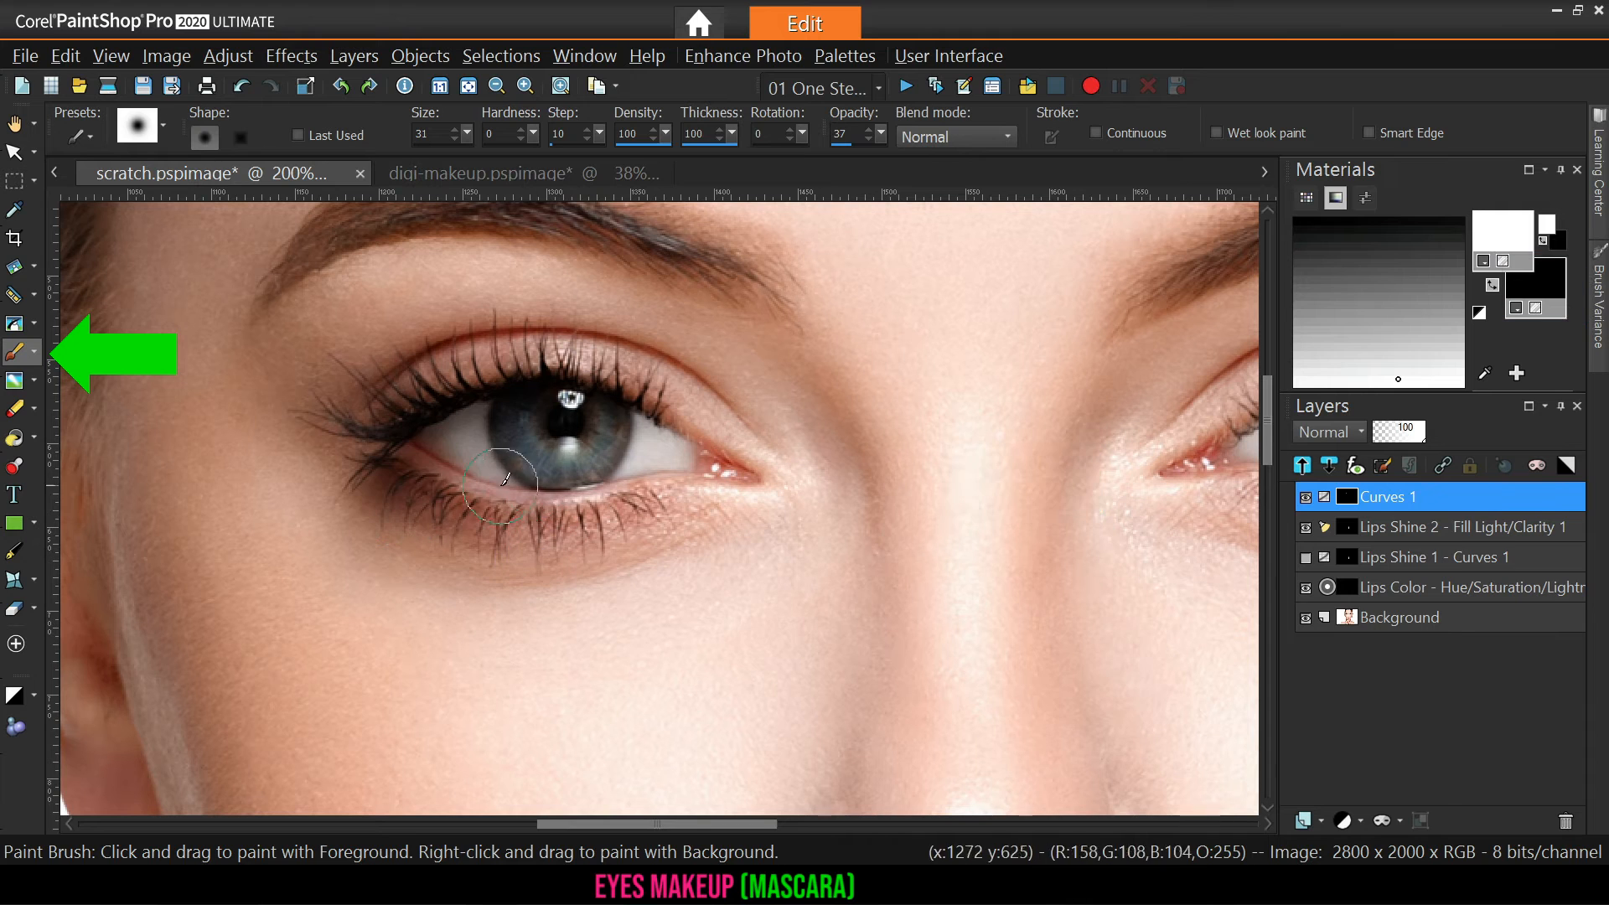
{"action": "mouse_move", "coordinate": [402, 474]}
{"action": "left_mouse_down", "text": "alt"}
{"action": "mouse_move", "coordinate": [403, 455]}
{"action": "mouse_move", "coordinate": [426, 486]}
{"action": "mouse_move", "coordinate": [469, 499]}
{"action": "mouse_move", "coordinate": [682, 503]}
{"action": "mouse_move", "coordinate": [793, 536]}
{"action": "mouse_move", "coordinate": [708, 525]}
{"action": "left_mouse_up", "text": "alt"}
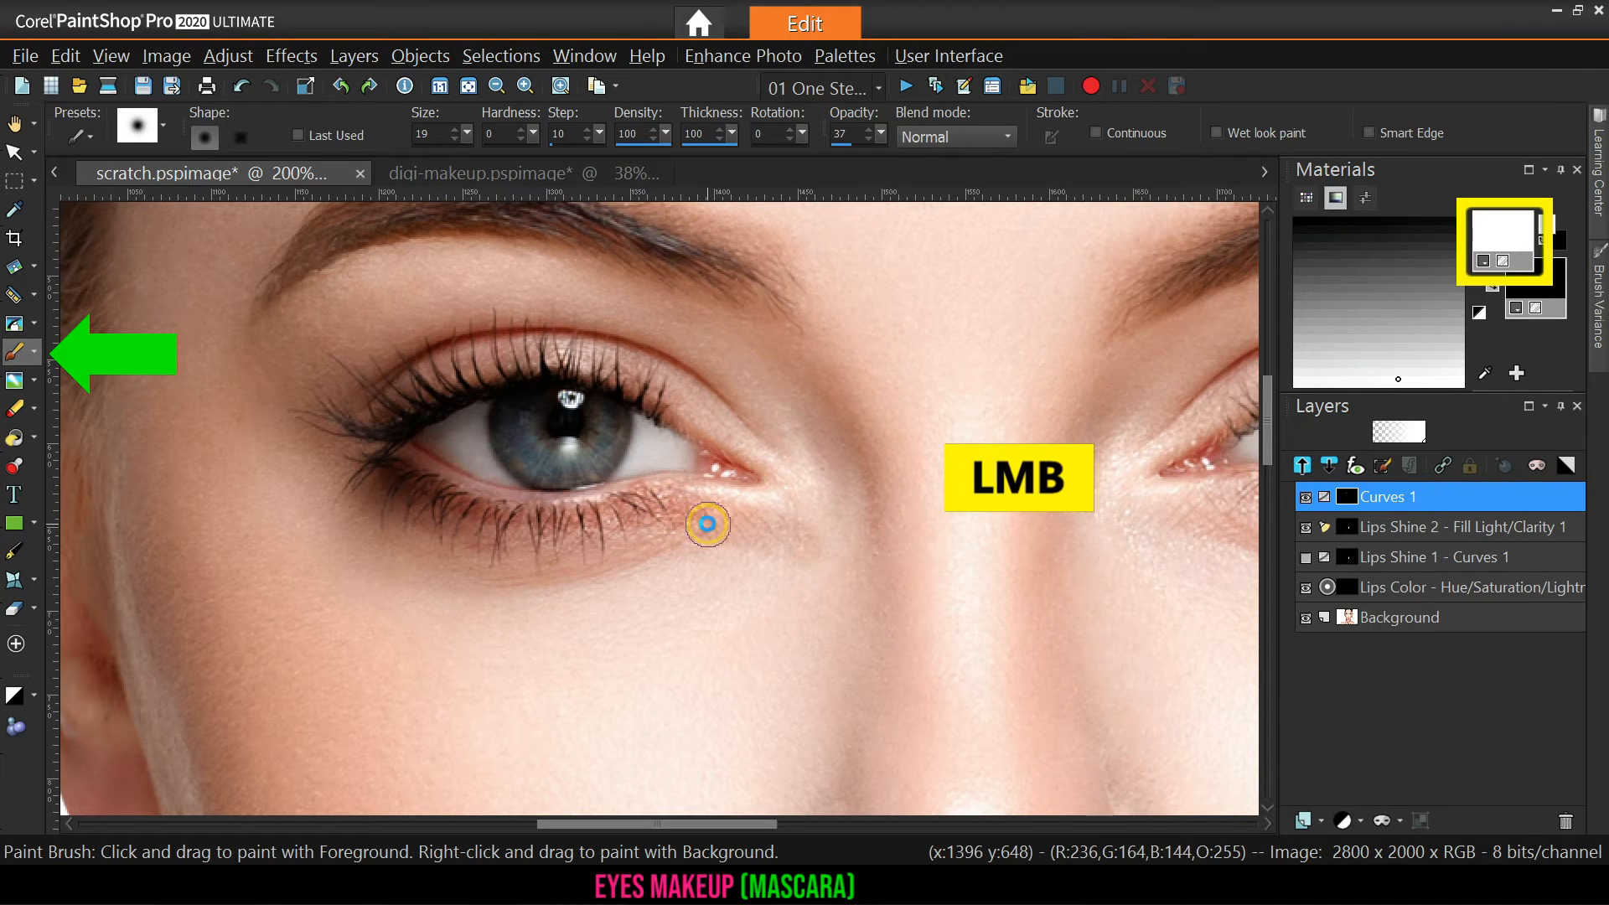
{"action": "mouse_move", "coordinate": [827, 535]}
{"action": "left_mouse_down", "text": "alt"}
{"action": "mouse_move", "coordinate": [834, 561]}
{"action": "mouse_move", "coordinate": [729, 527]}
{"action": "left_mouse_up", "text": "alt"}
Check the darkened lashes against the original and paint black at opacity 100 over the left eye's iris and white to clear the darkening
{"action": "scroll", "coordinate": [523, 380], "scroll_direction": "down", "scroll_amount": 1}
{"action": "scroll", "coordinate": [551, 404], "scroll_direction": "up", "scroll_amount": 1}
{"action": "left_click", "coordinate": [1306, 497]}
{"action": "left_click", "coordinate": [1305, 497]}
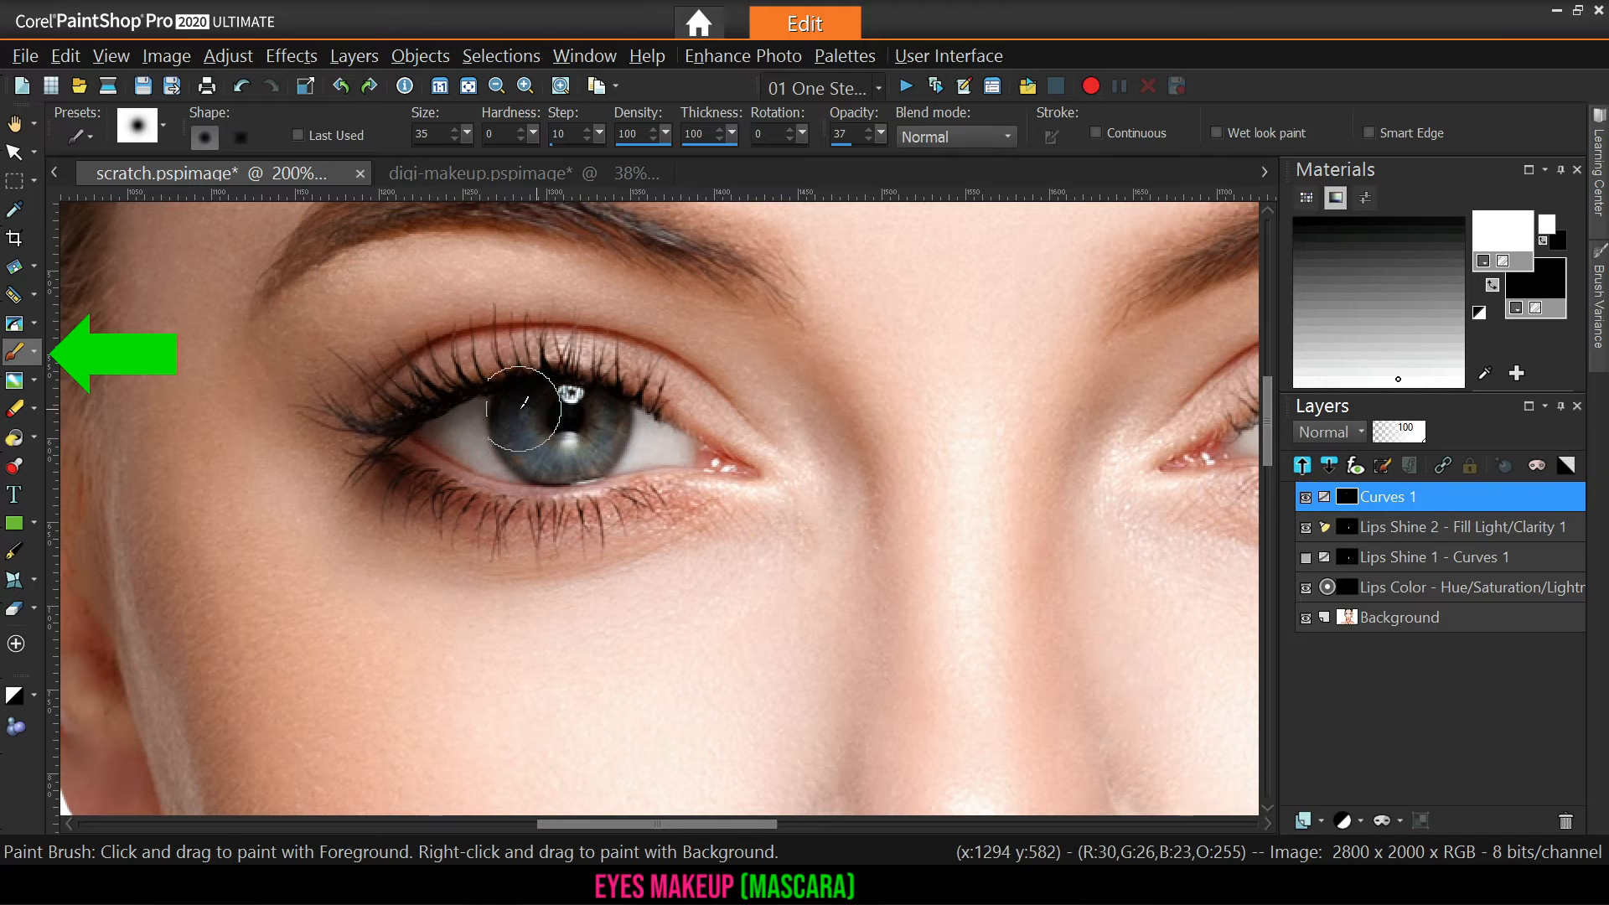
{"action": "mouse_move", "coordinate": [567, 438]}
{"action": "left_mouse_down"}
{"action": "mouse_move", "coordinate": [629, 441]}
{"action": "mouse_move", "coordinate": [539, 450]}
{"action": "mouse_move", "coordinate": [515, 410]}
{"action": "mouse_move", "coordinate": [620, 419]}
{"action": "mouse_move", "coordinate": [680, 450]}
{"action": "left_mouse_up"}
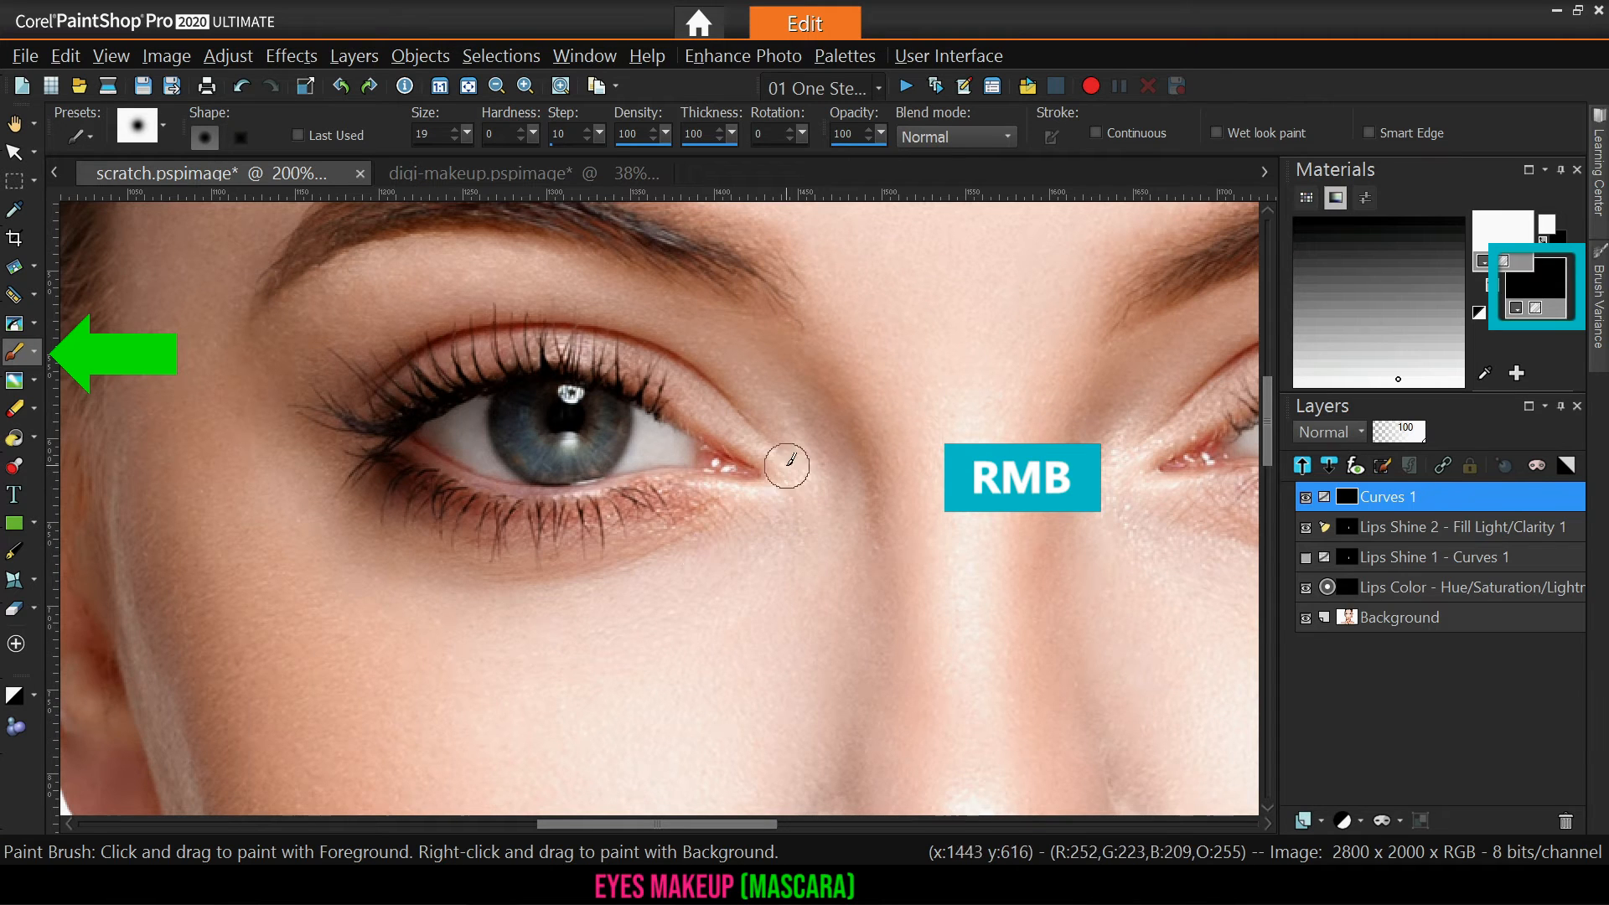
Set the brush opacity to 36 and paint white on the Curves mask over the upper and lower lashes of the image's right eye
{"action": "left_click_drag", "start_coordinate": [1114, 422], "coordinate": [616, 422]}
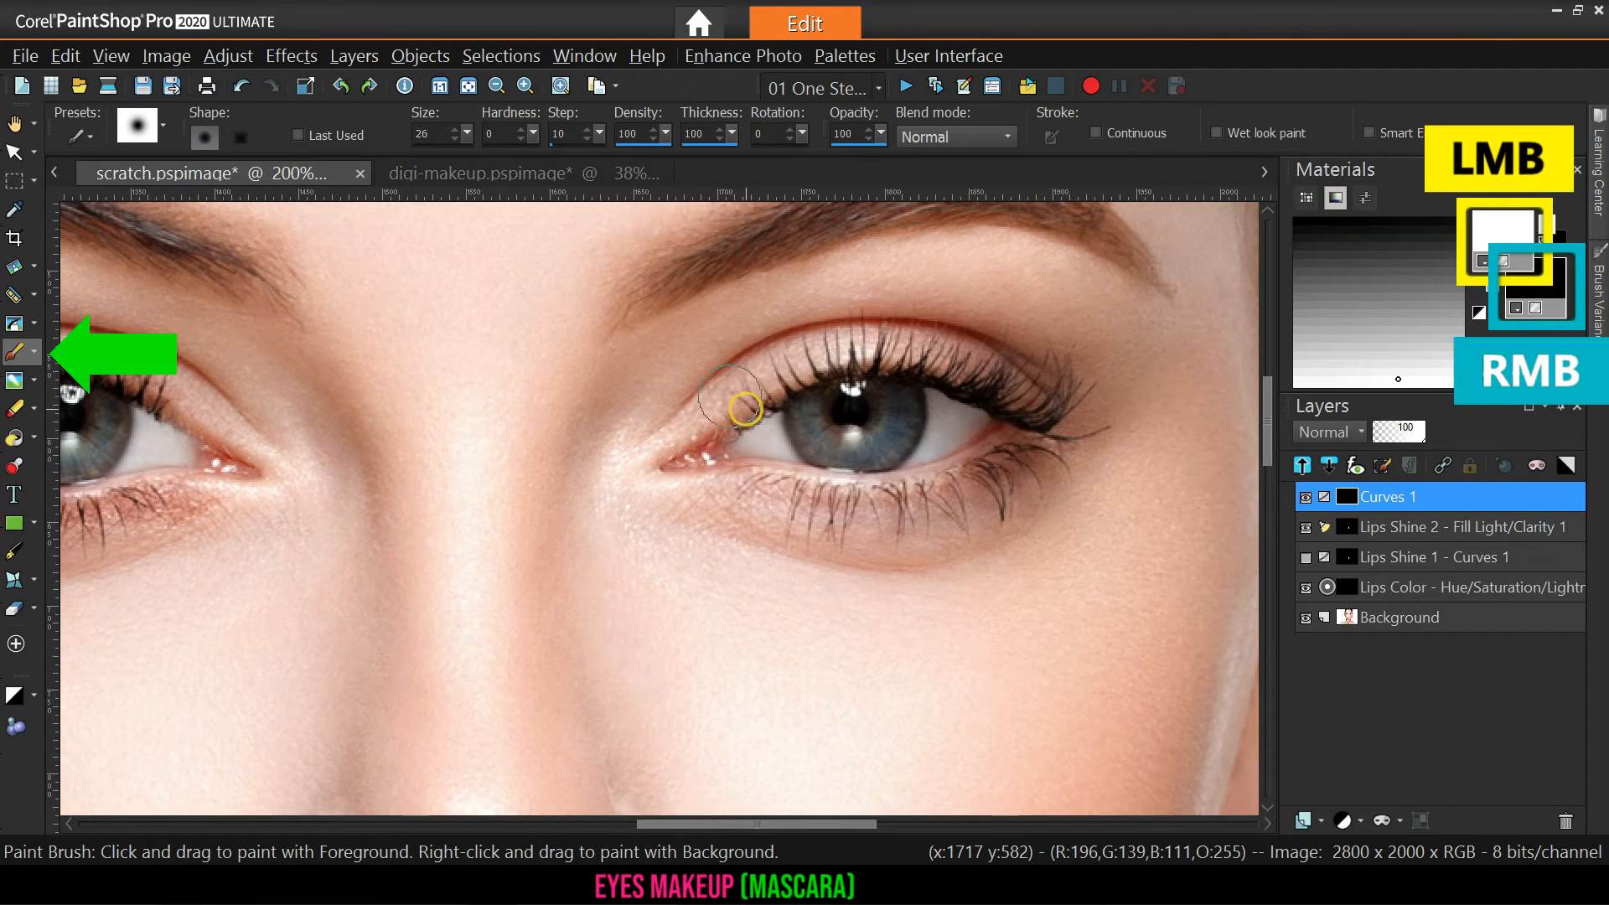
{"action": "left_click_drag", "start_coordinate": [747, 409], "coordinate": [717, 351], "text": "alt"}
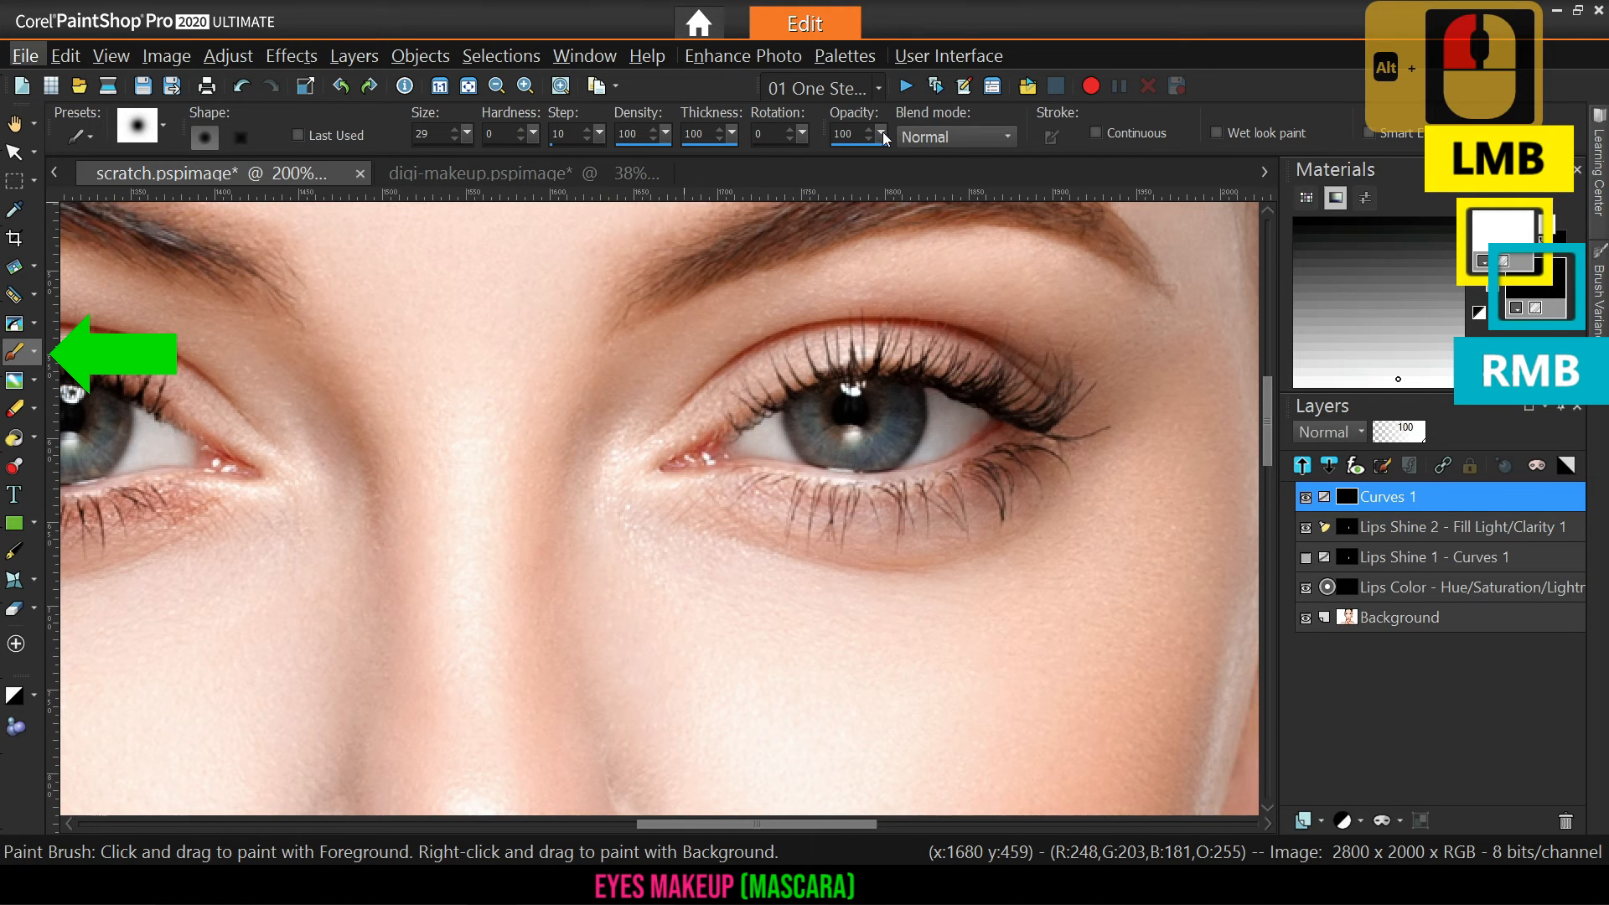
{"action": "left_click_drag", "start_coordinate": [883, 135], "coordinate": [828, 140]}
{"action": "mouse_move", "coordinate": [720, 423]}
{"action": "left_mouse_down"}
{"action": "mouse_move", "coordinate": [932, 359]}
{"action": "mouse_move", "coordinate": [1038, 401]}
{"action": "left_mouse_up"}
{"action": "mouse_move", "coordinate": [770, 493]}
{"action": "left_mouse_down"}
{"action": "mouse_move", "coordinate": [1043, 431]}
{"action": "mouse_move", "coordinate": [779, 493]}
{"action": "left_mouse_up"}
{"action": "left_click_drag", "start_coordinate": [728, 419], "coordinate": [1027, 411]}
Clean the Curves mask over the right eye's iris and white with a size 18 brush, and set the brush opacity to 100
{"action": "left_click_drag", "start_coordinate": [757, 335], "coordinate": [757, 381], "text": "alt"}
{"action": "scroll", "coordinate": [1004, 461], "scroll_direction": "up", "scroll_amount": 1}
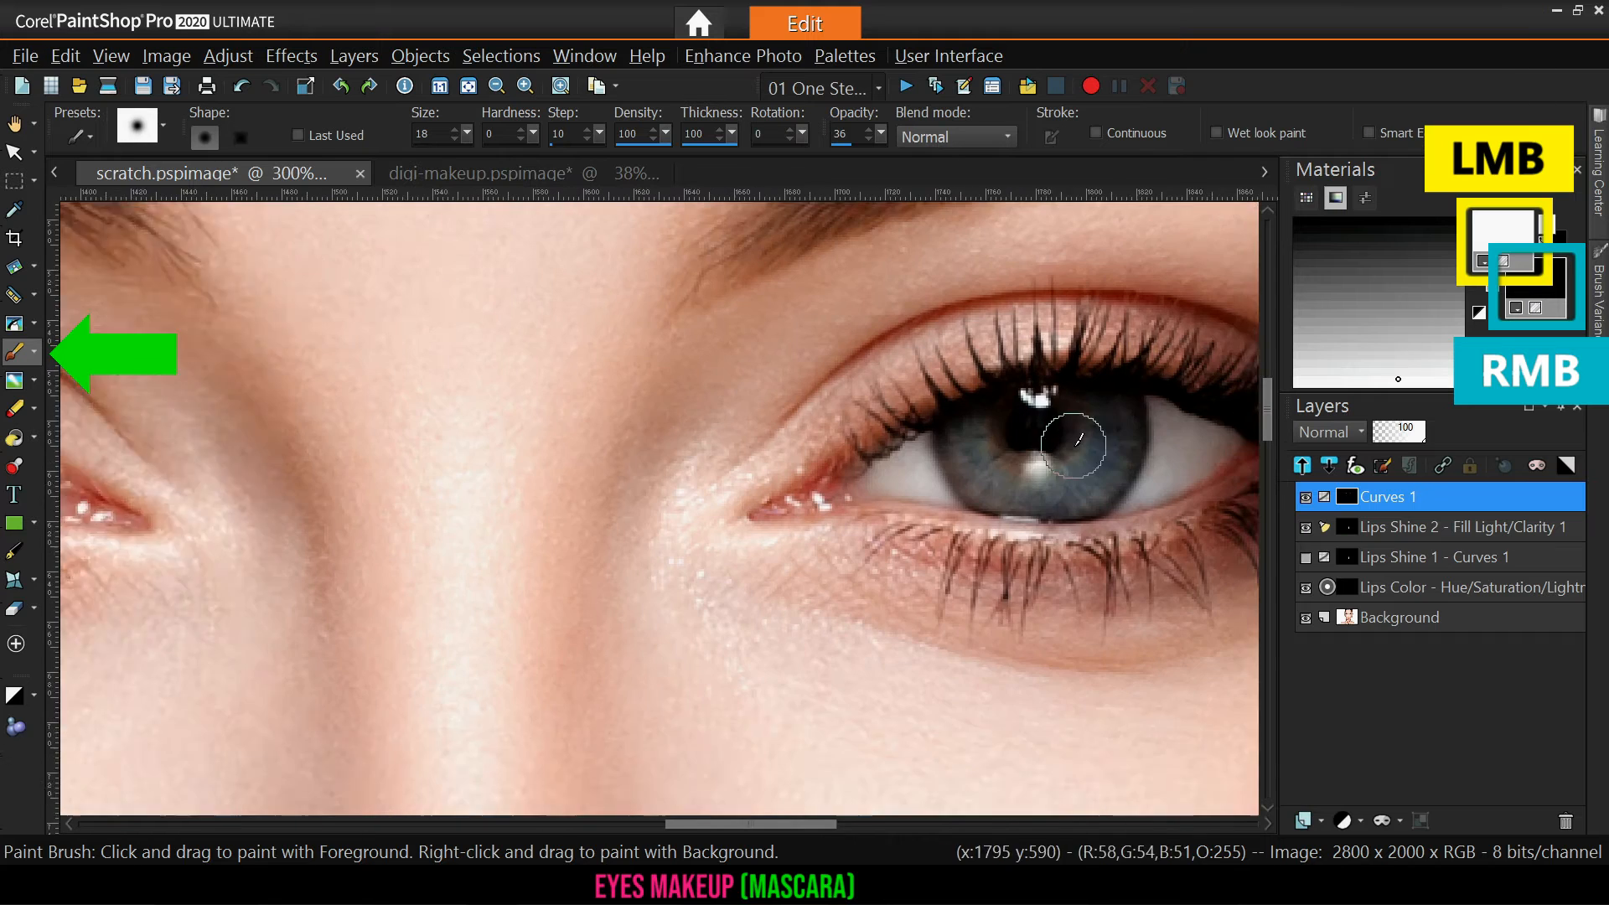
{"action": "left_click_drag", "start_coordinate": [1074, 439], "coordinate": [857, 497]}
{"action": "left_click_drag", "start_coordinate": [881, 134], "coordinate": [935, 139]}
{"action": "scroll", "coordinate": [916, 467], "scroll_direction": "down", "scroll_amount": 5}
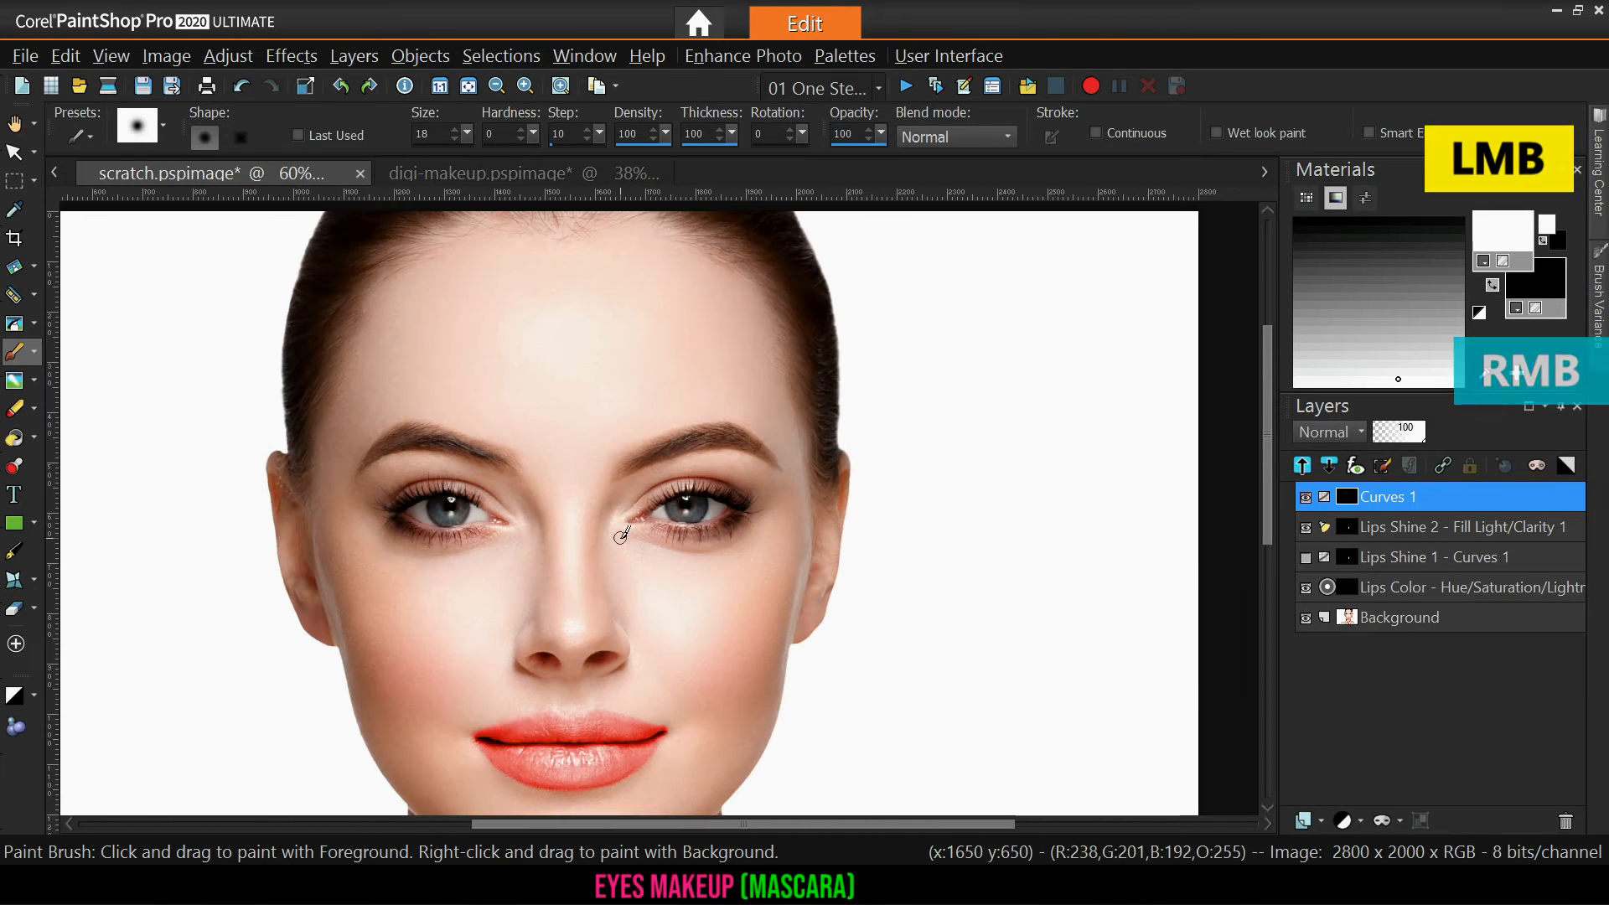
Compare both eyes with the Curves layer hidden and shown, and rename the layer "Mascara - Curves 1"
{"action": "left_click", "coordinate": [469, 85]}
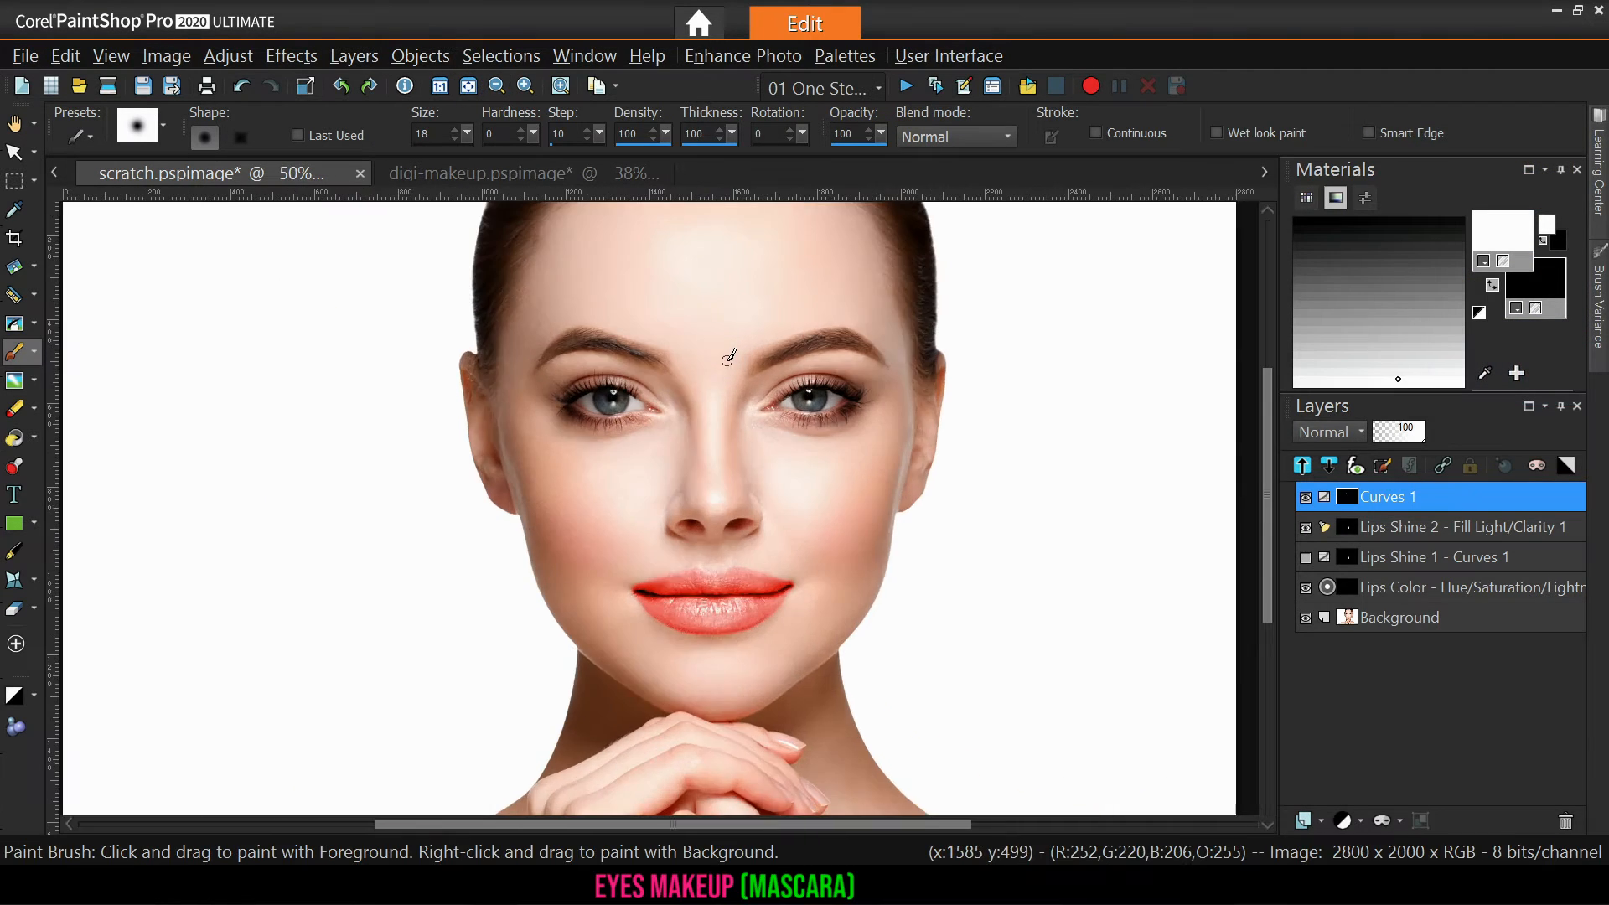
{"action": "scroll", "coordinate": [757, 366], "scroll_direction": "up", "scroll_amount": 2}
{"action": "left_click", "coordinate": [1306, 497]}
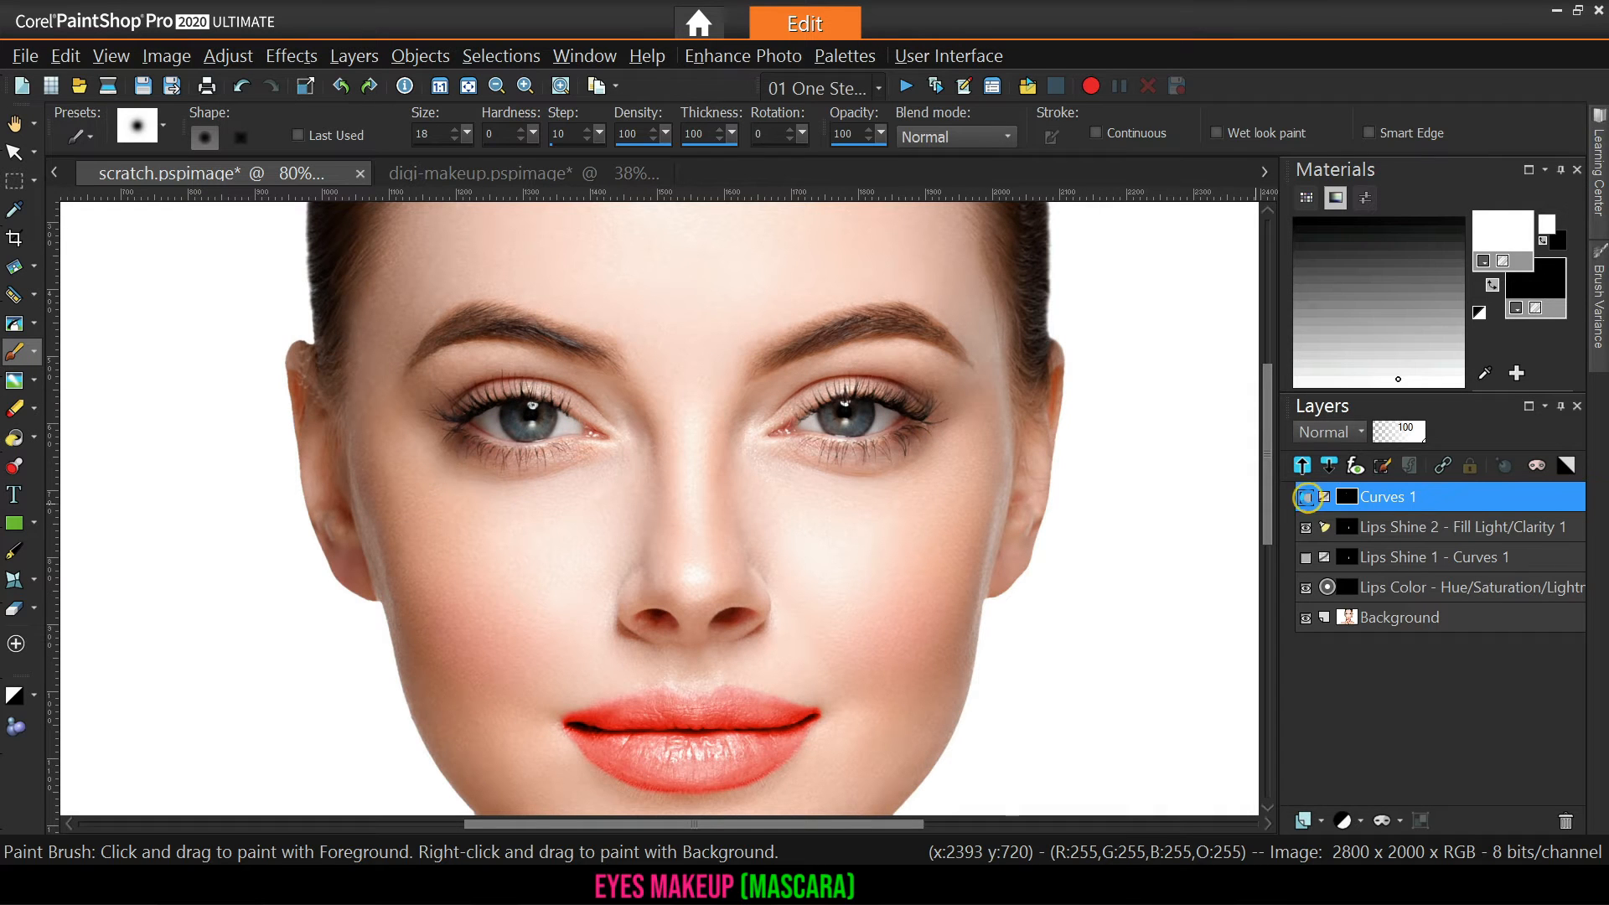
{"action": "left_click", "coordinate": [1306, 497]}
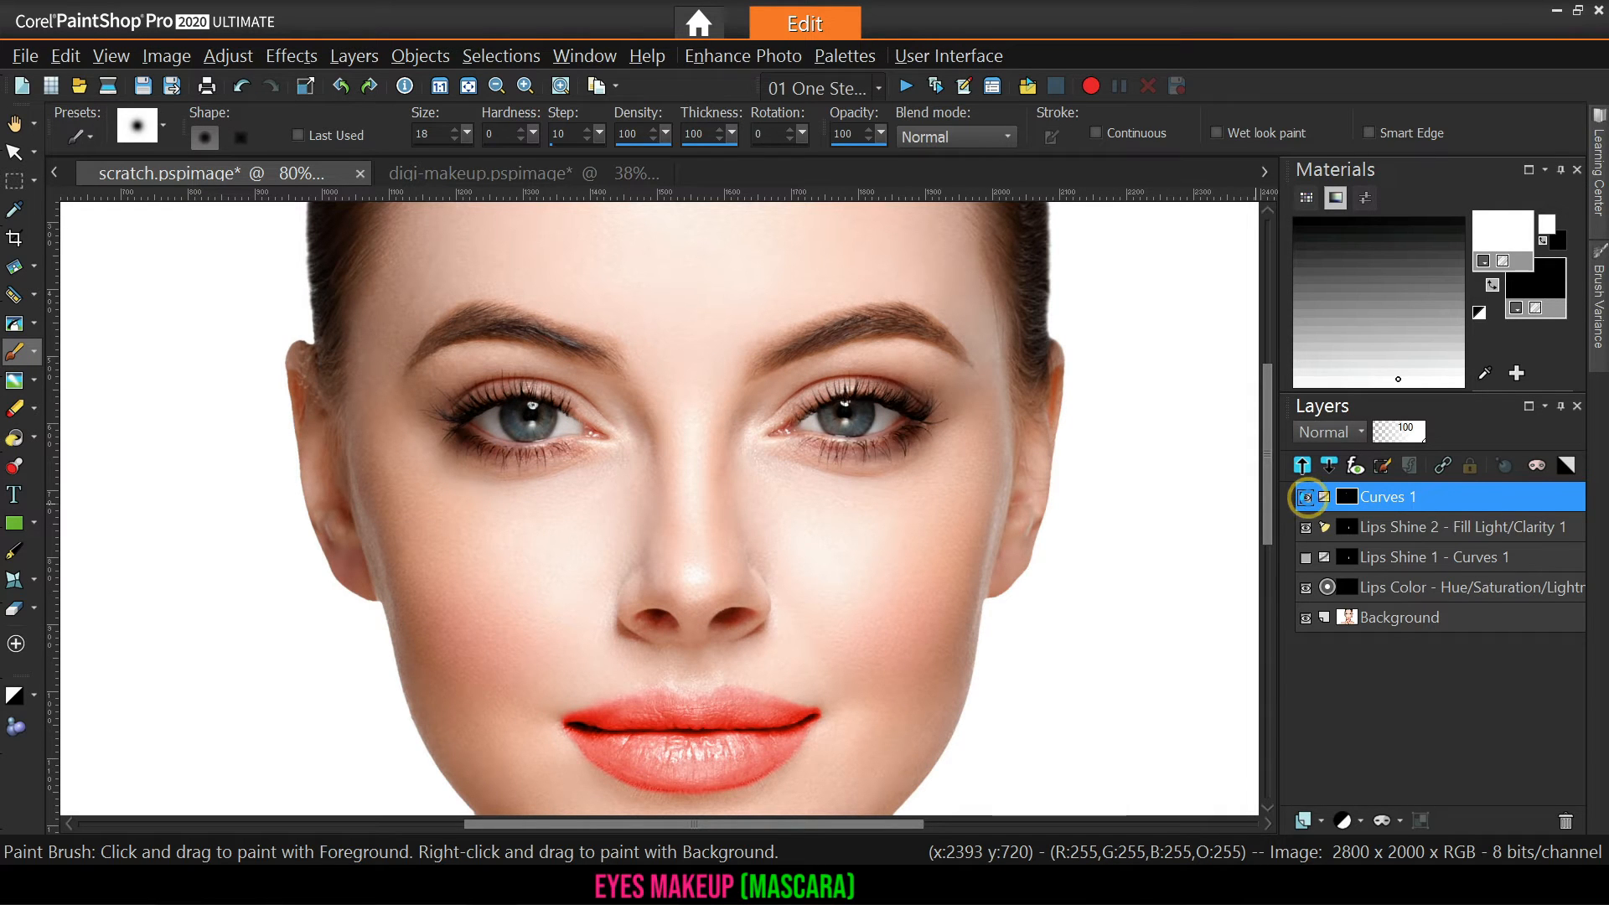
{"action": "left_click", "coordinate": [1306, 497]}
{"action": "left_click", "coordinate": [1306, 497]}
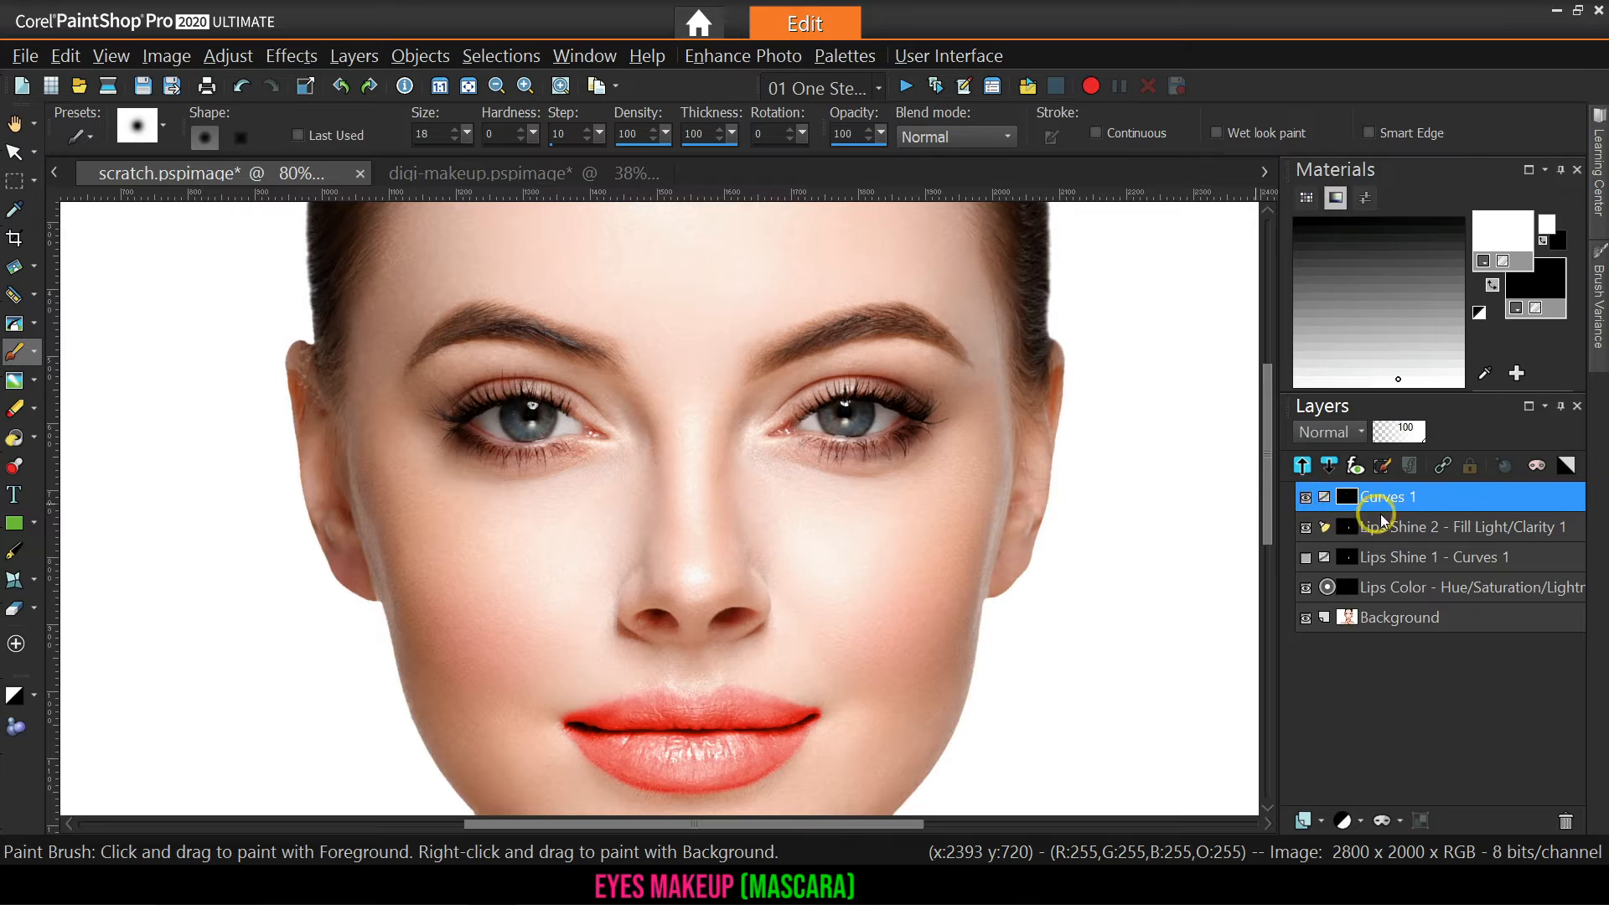
{"action": "double_click", "coordinate": [1377, 503]}
{"action": "type", "text": "Mascara -"}
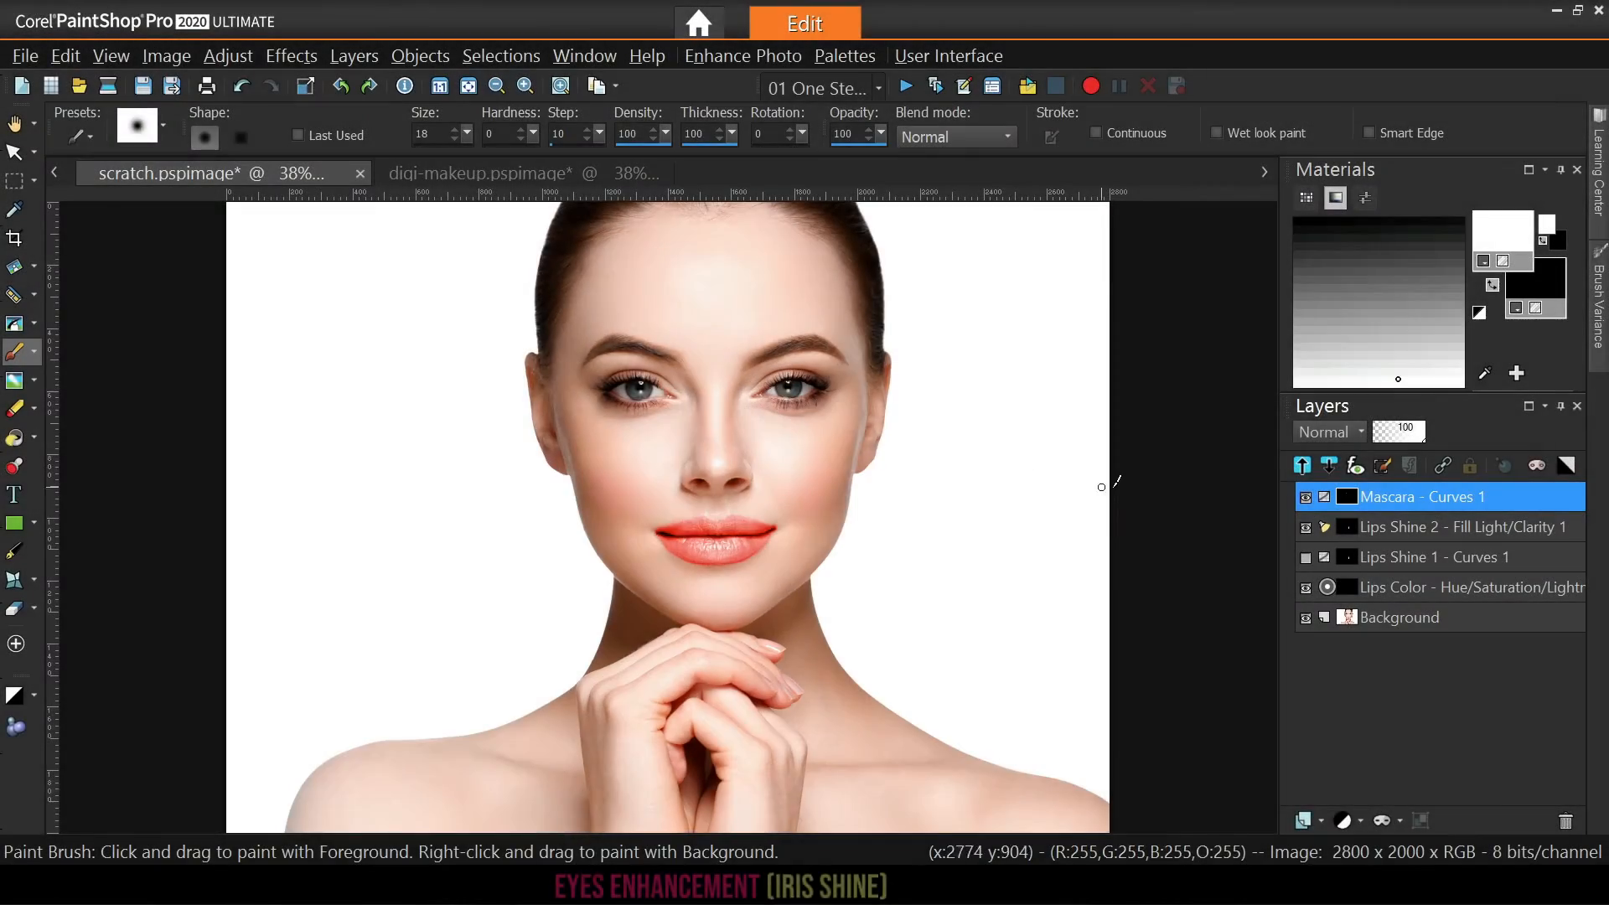
Add a Curves adjustment layer with an RGB point at input 115, output 147, and invert its mask to black
{"action": "left_click", "coordinate": [1339, 822]}
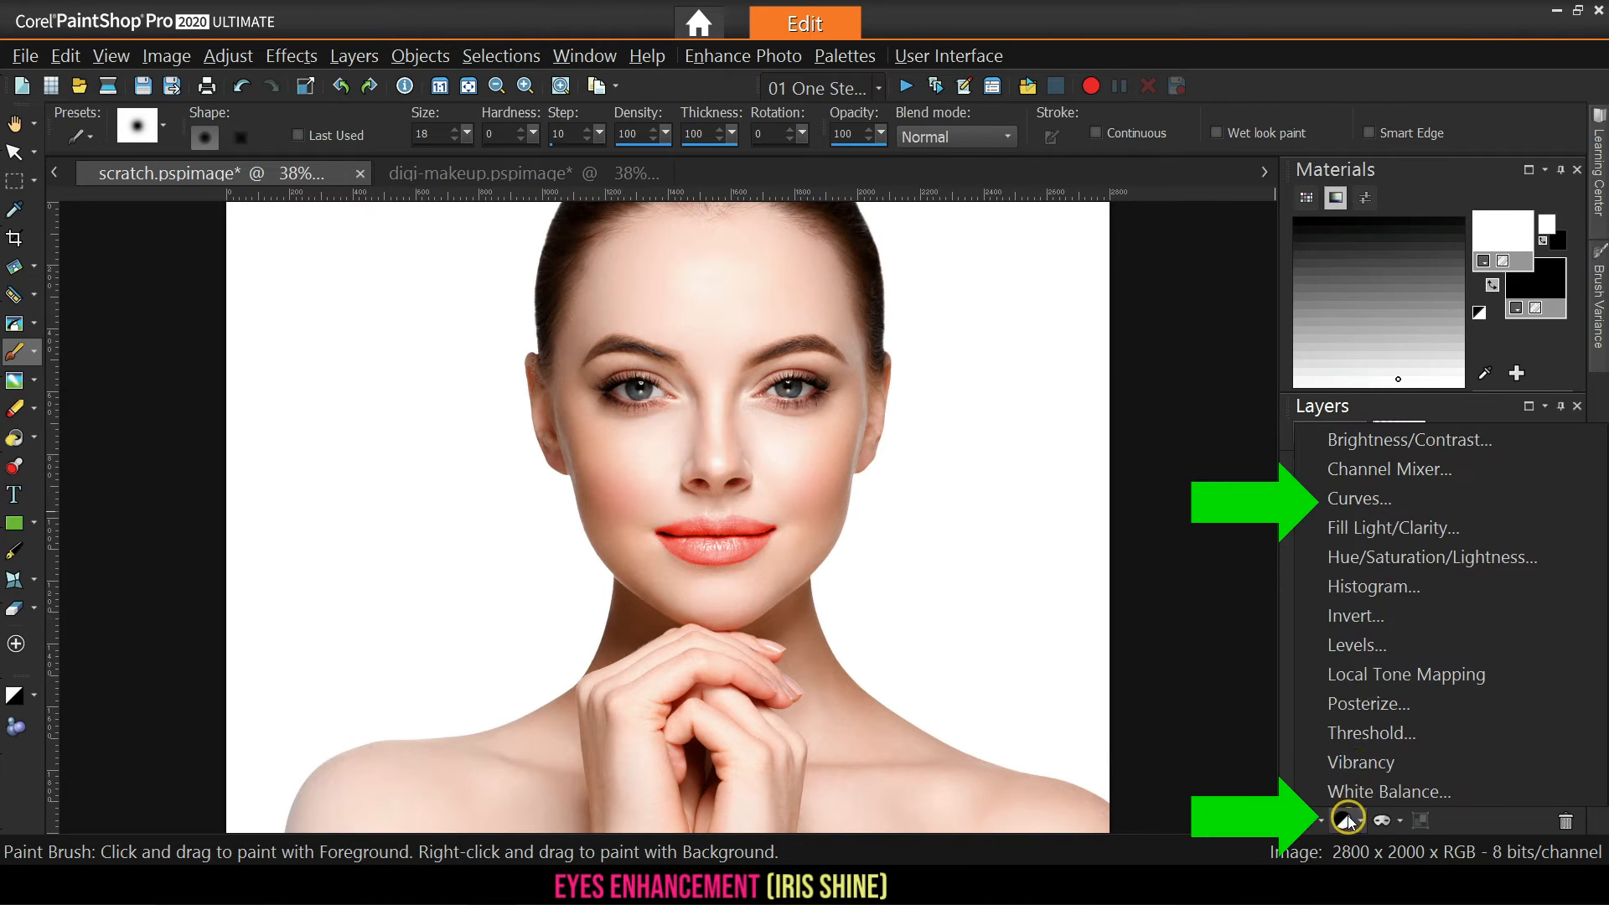
{"action": "left_click", "coordinate": [1354, 500]}
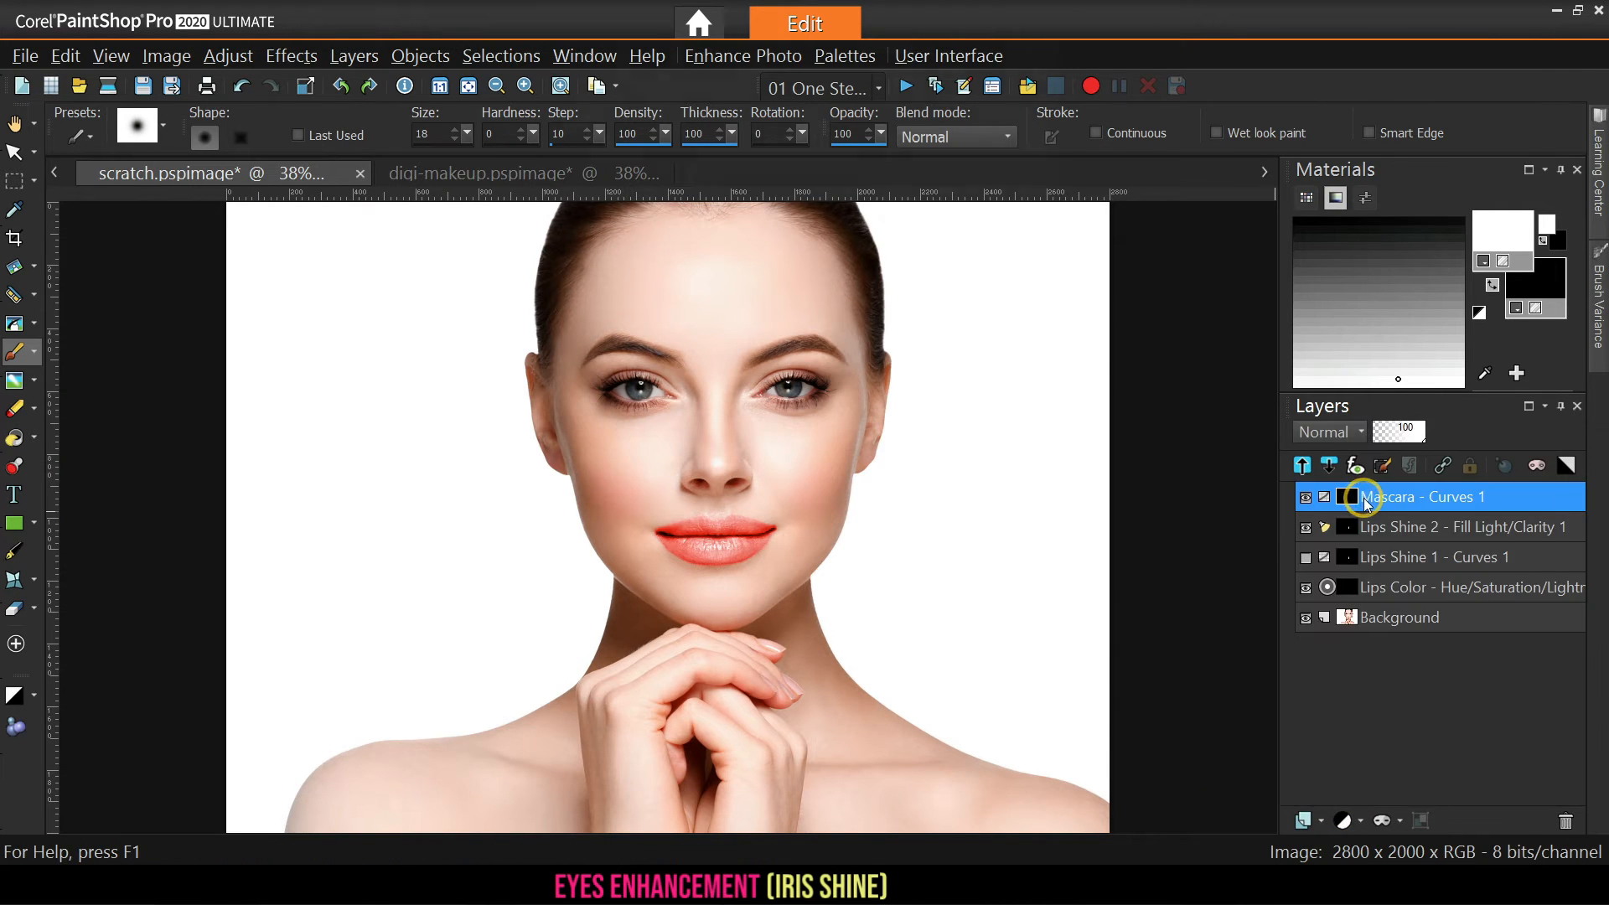
{"action": "left_click_drag", "start_coordinate": [1287, 560], "coordinate": [1270, 538]}
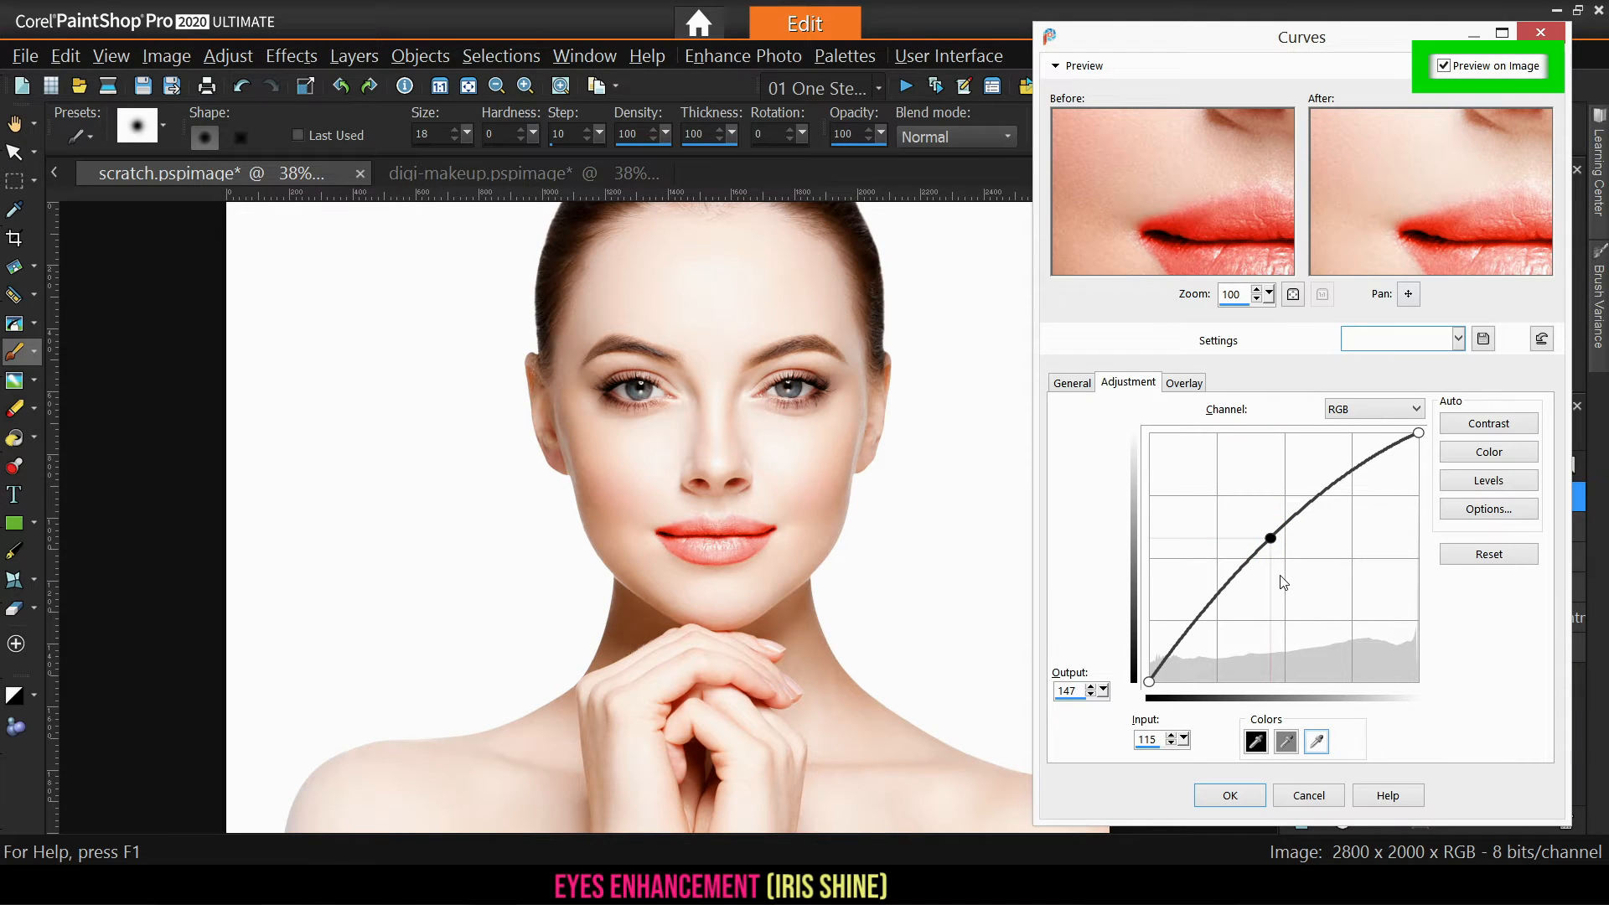
{"action": "left_click", "coordinate": [1230, 795]}
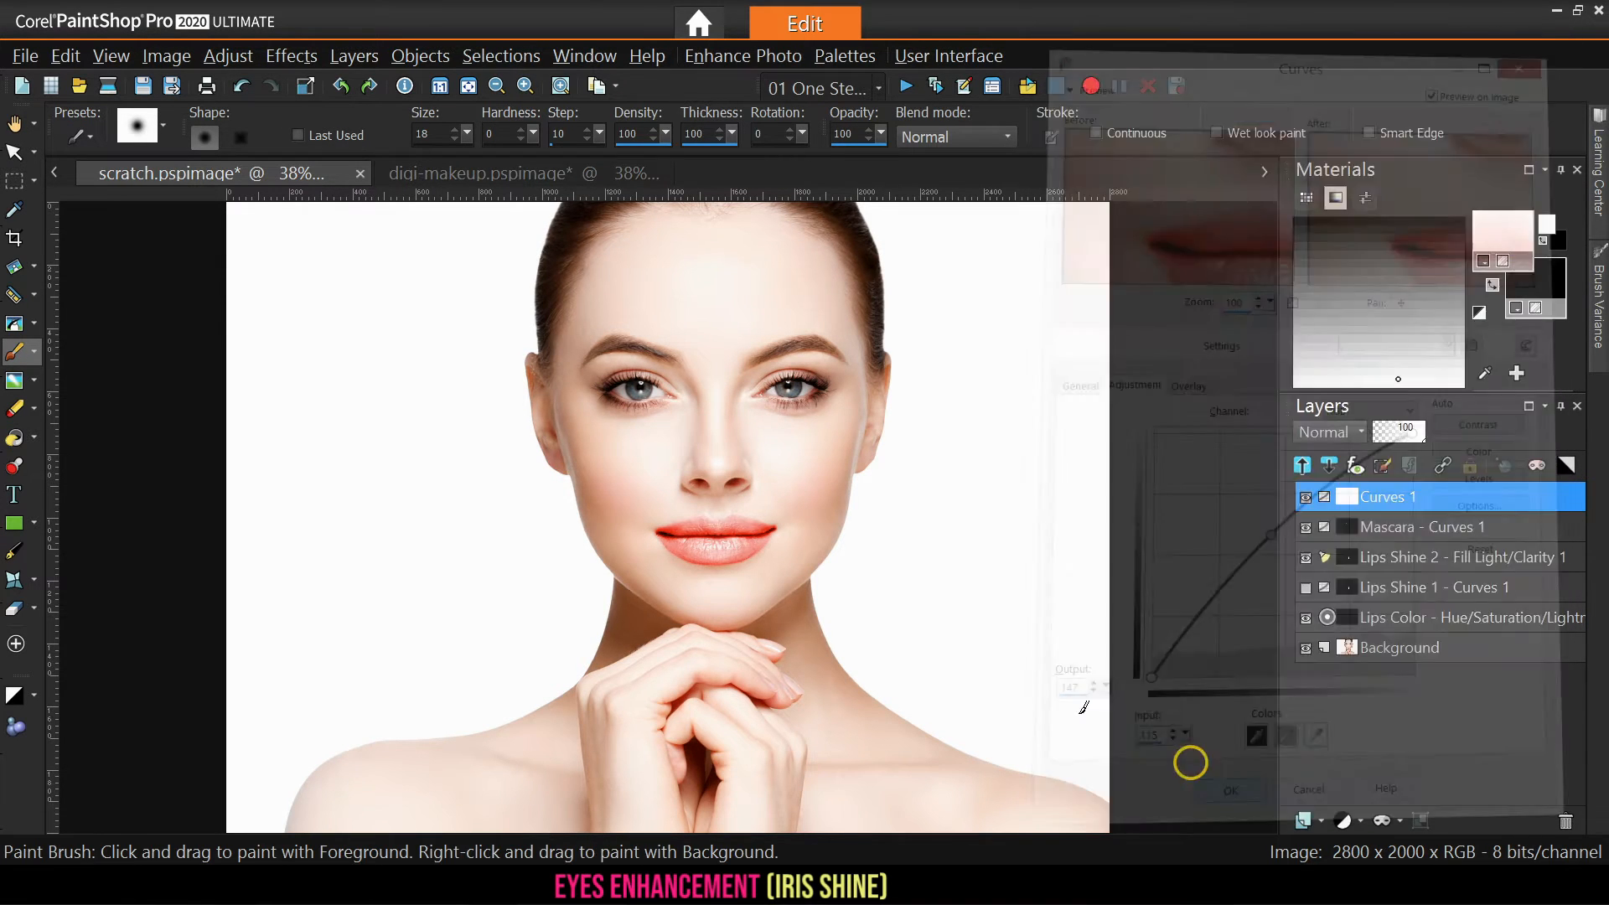
{"action": "left_click", "coordinate": [1564, 466]}
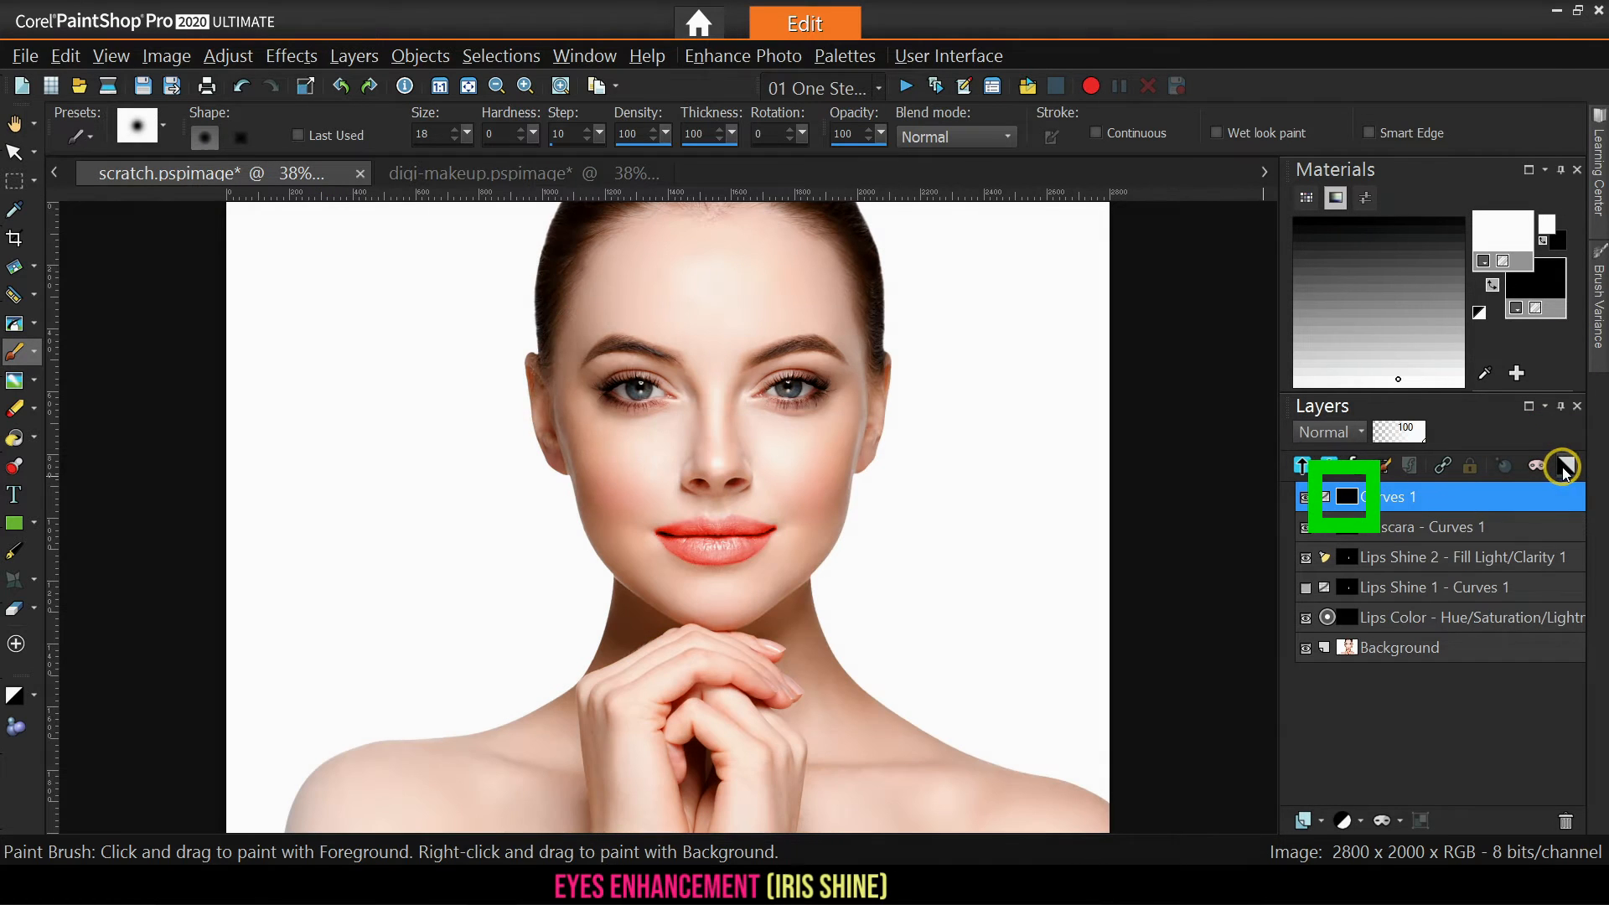
Set the brush opacity to 75 and paint white on the Curves mask over both irises
{"action": "scroll", "coordinate": [644, 404], "scroll_direction": "up", "scroll_amount": 2}
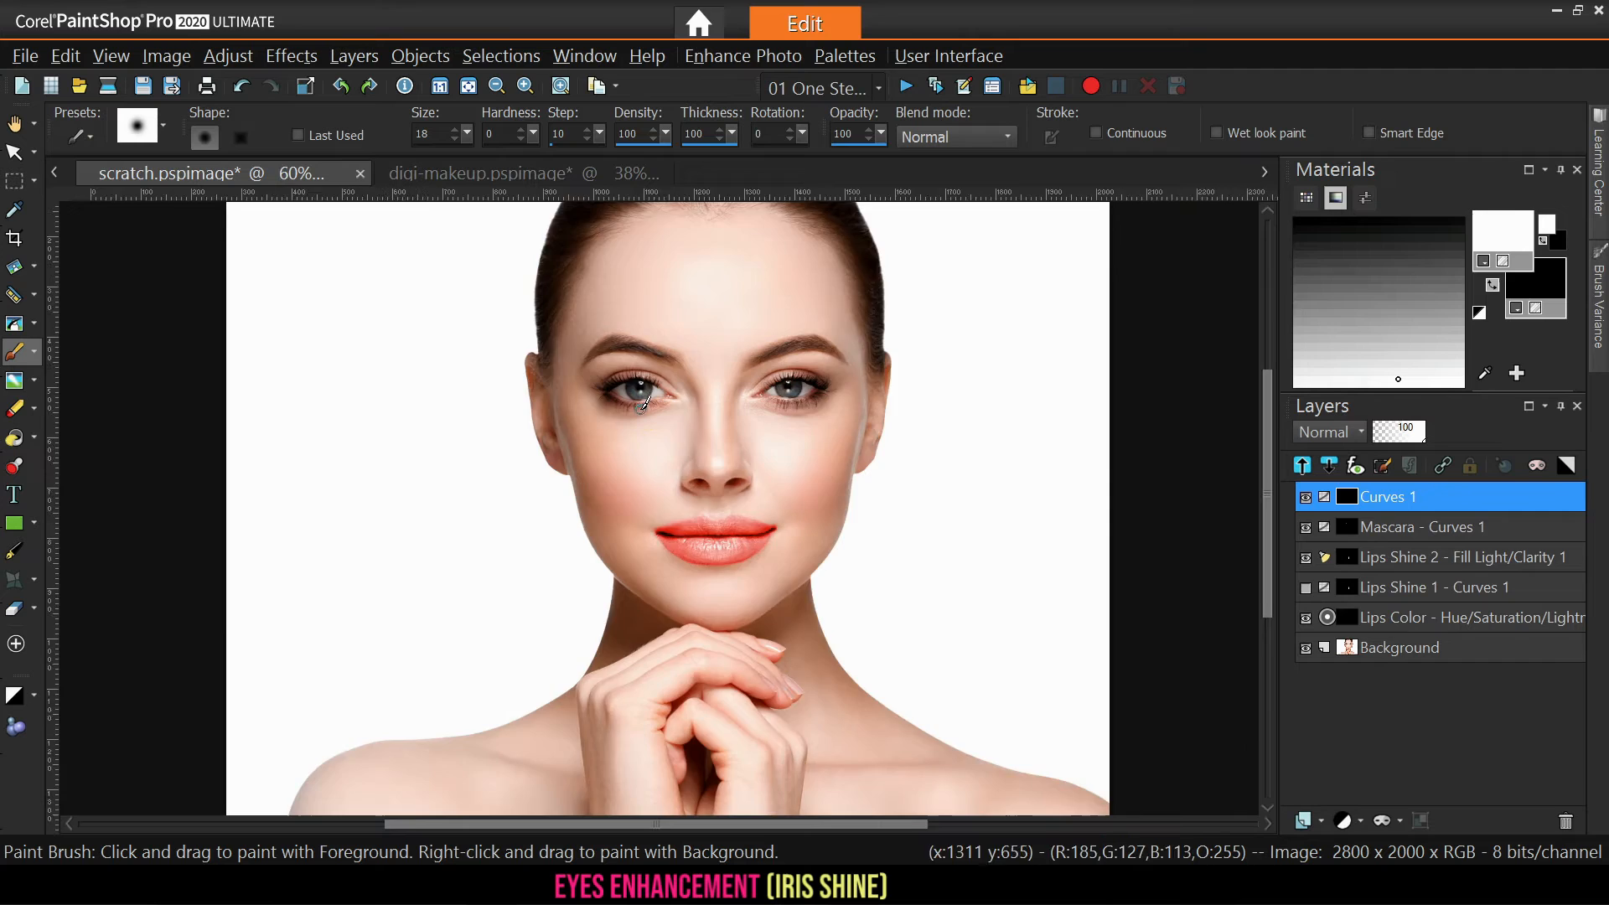
{"action": "scroll", "coordinate": [643, 404], "scroll_direction": "up", "scroll_amount": 2}
{"action": "left_click", "coordinate": [882, 135]}
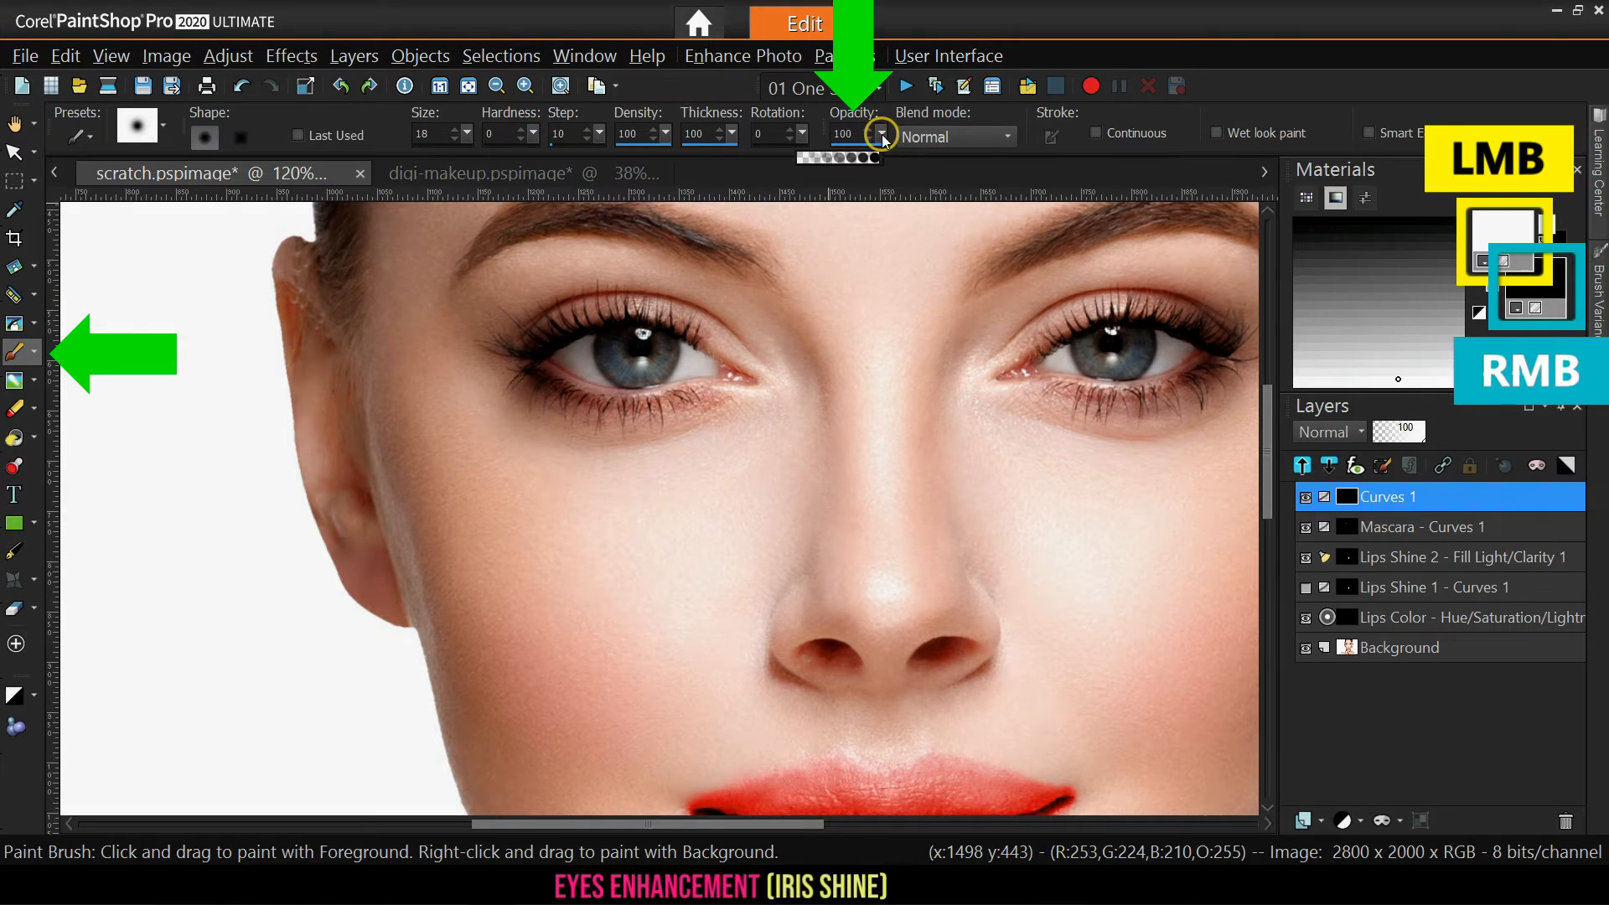
{"action": "left_click", "coordinate": [863, 144]}
{"action": "left_click_drag", "start_coordinate": [610, 344], "coordinate": [646, 369]}
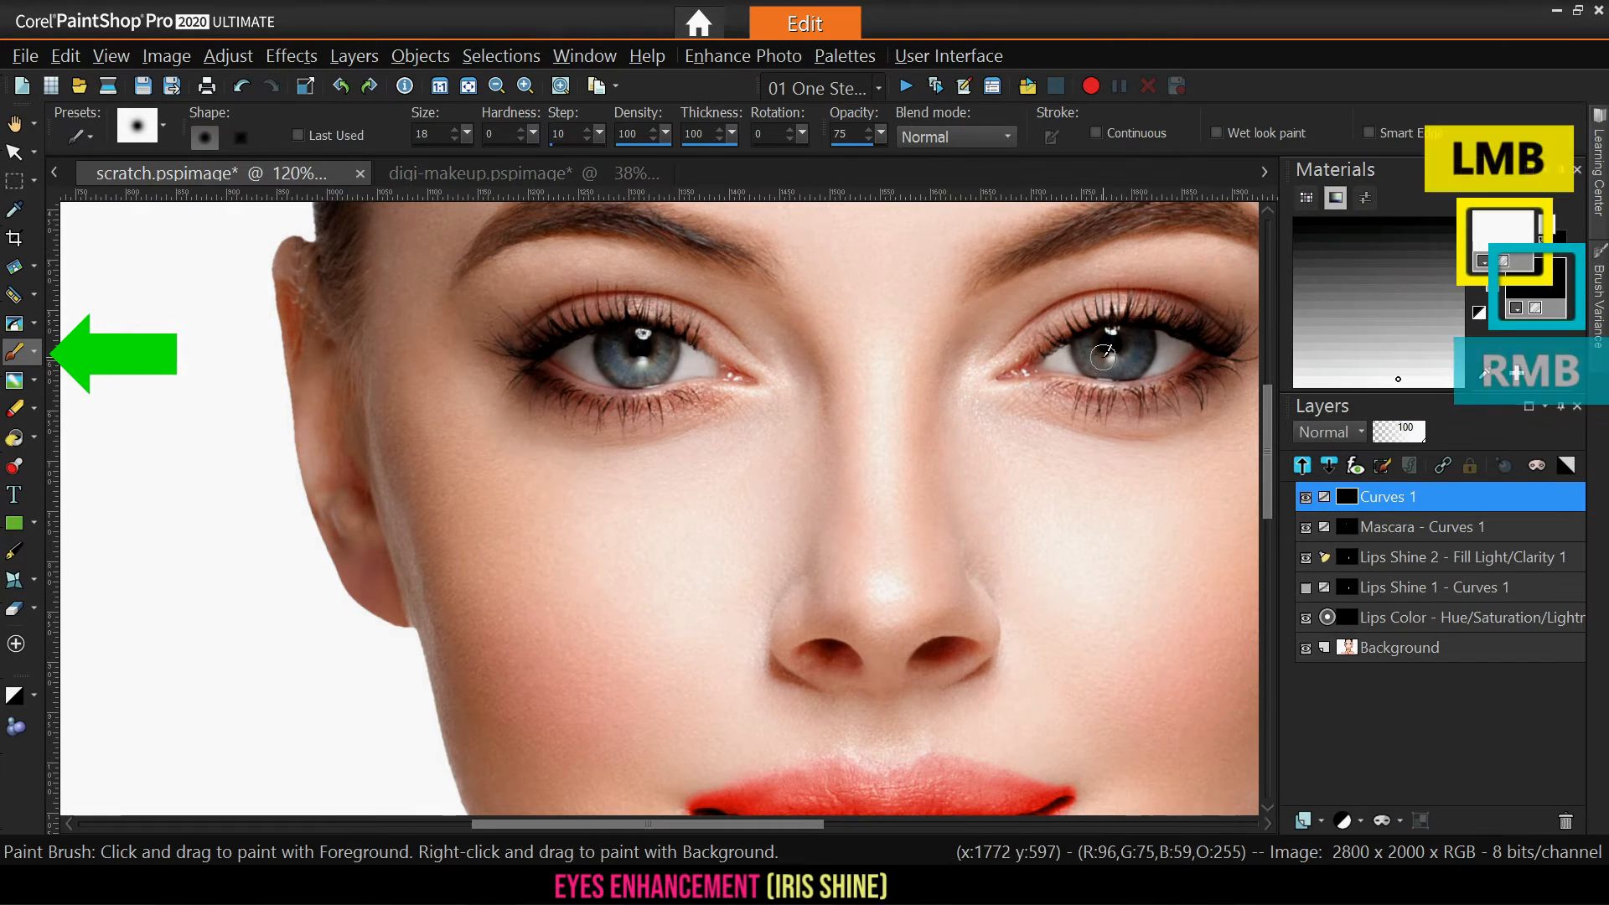
{"action": "mouse_move", "coordinate": [1107, 370]}
{"action": "left_mouse_down"}
{"action": "mouse_move", "coordinate": [1144, 348]}
{"action": "mouse_move", "coordinate": [1107, 338]}
{"action": "mouse_move", "coordinate": [1090, 352]}
{"action": "left_mouse_up"}
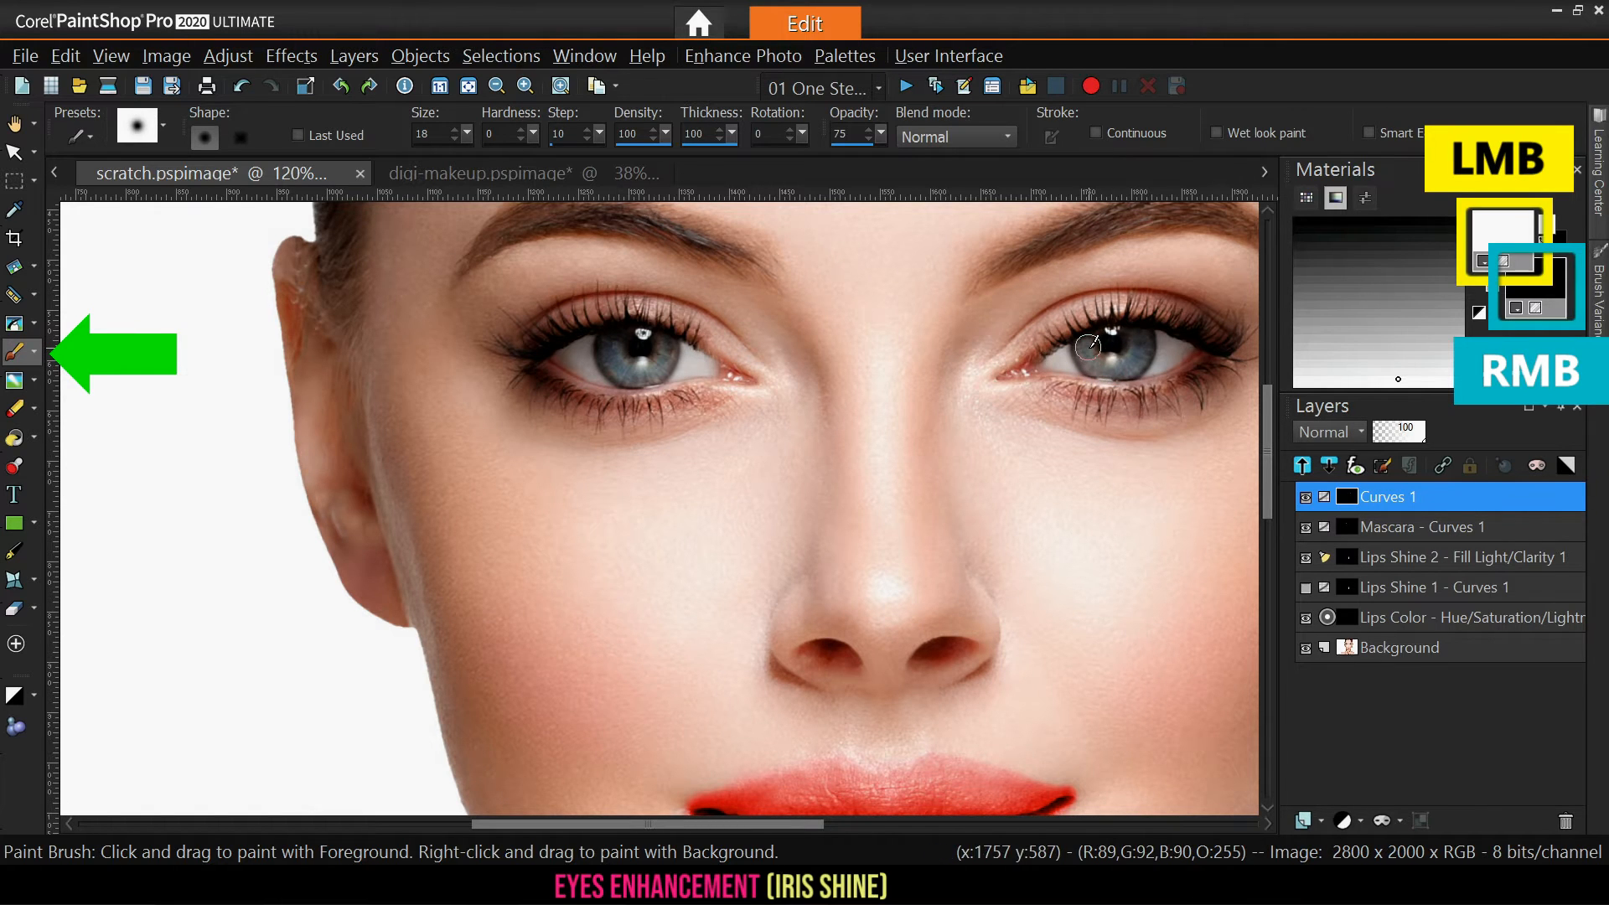
Set the Curves layer's blend mode to Luminance (Legacy) and compare the portrait with the layer hidden and shown
{"action": "scroll", "coordinate": [880, 359], "scroll_direction": "down", "scroll_amount": 1}
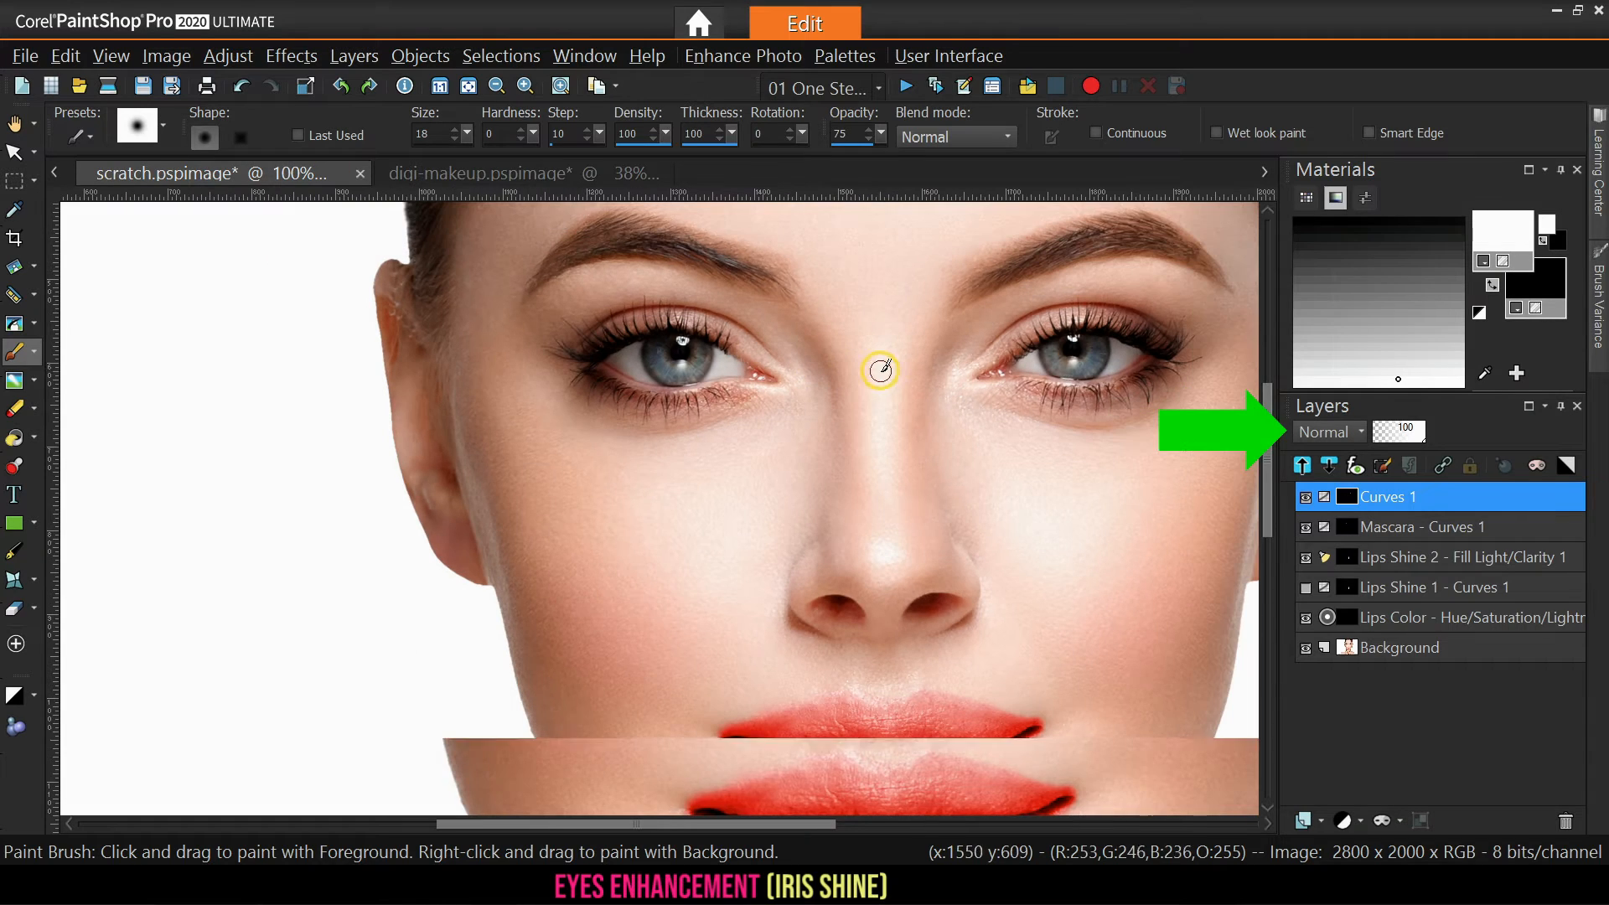
{"action": "left_click", "coordinate": [1332, 431]}
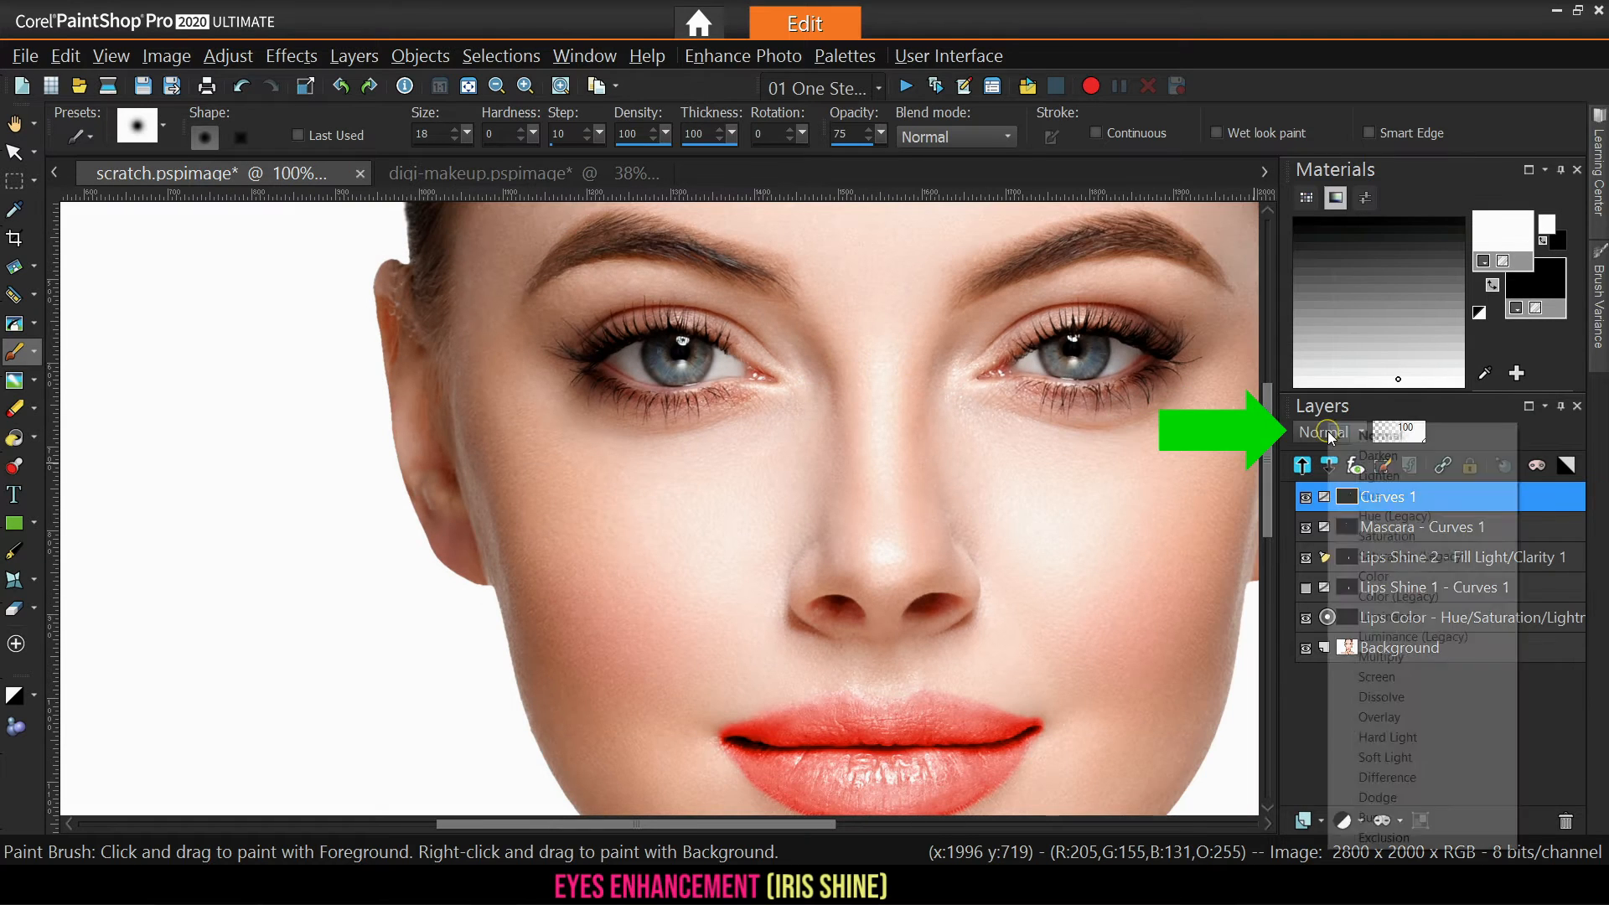
{"action": "left_click", "coordinate": [1409, 637]}
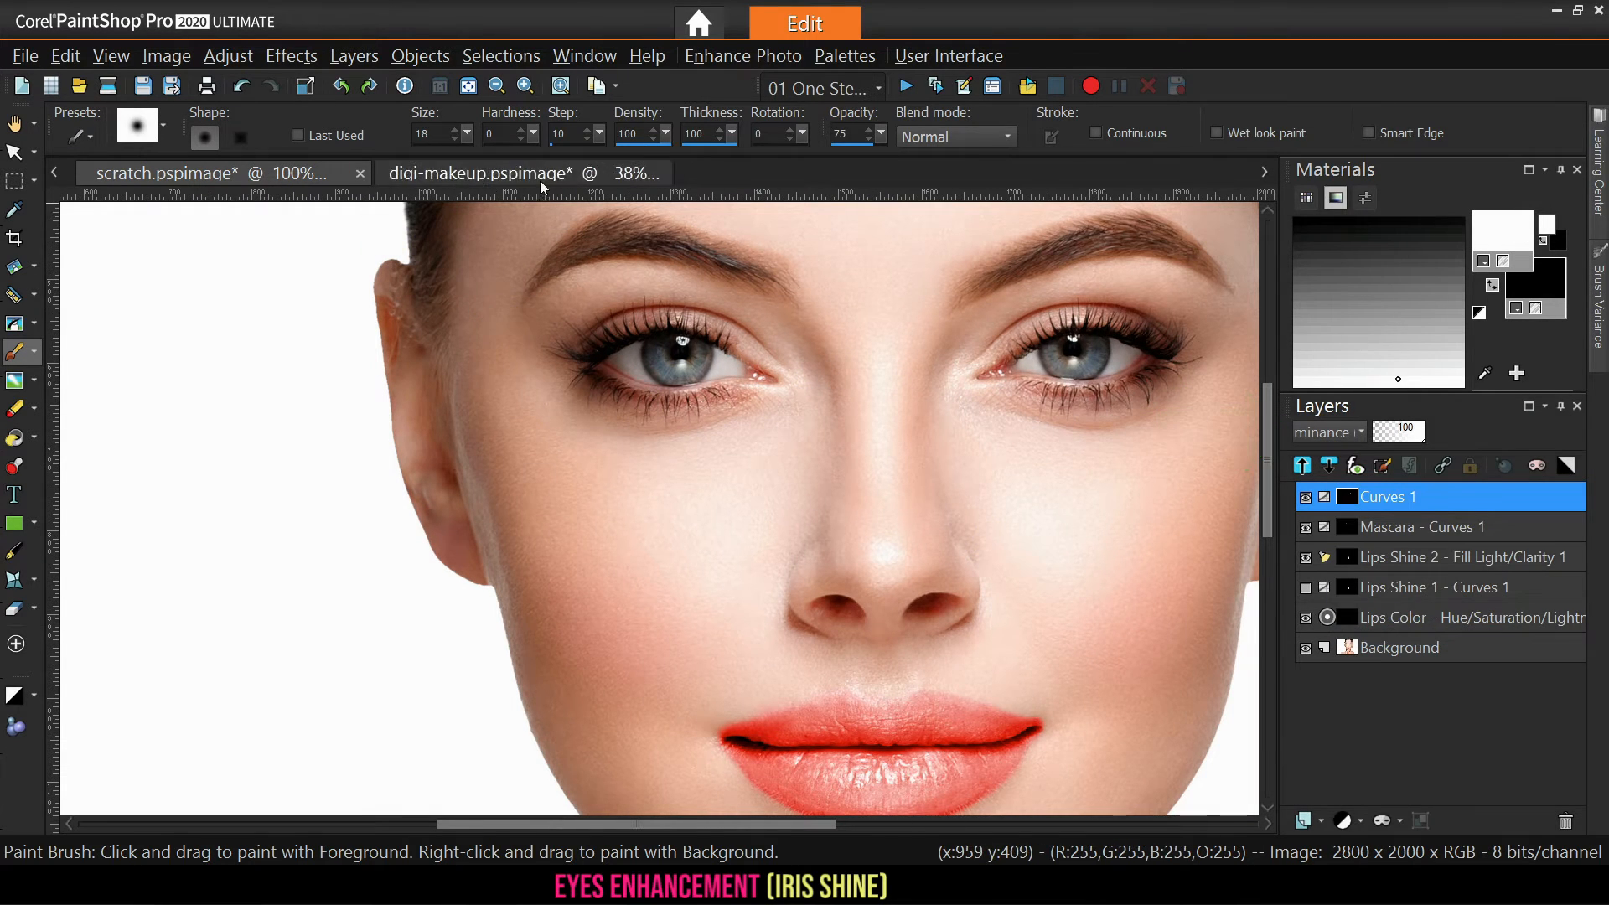
{"action": "left_click", "coordinate": [468, 86]}
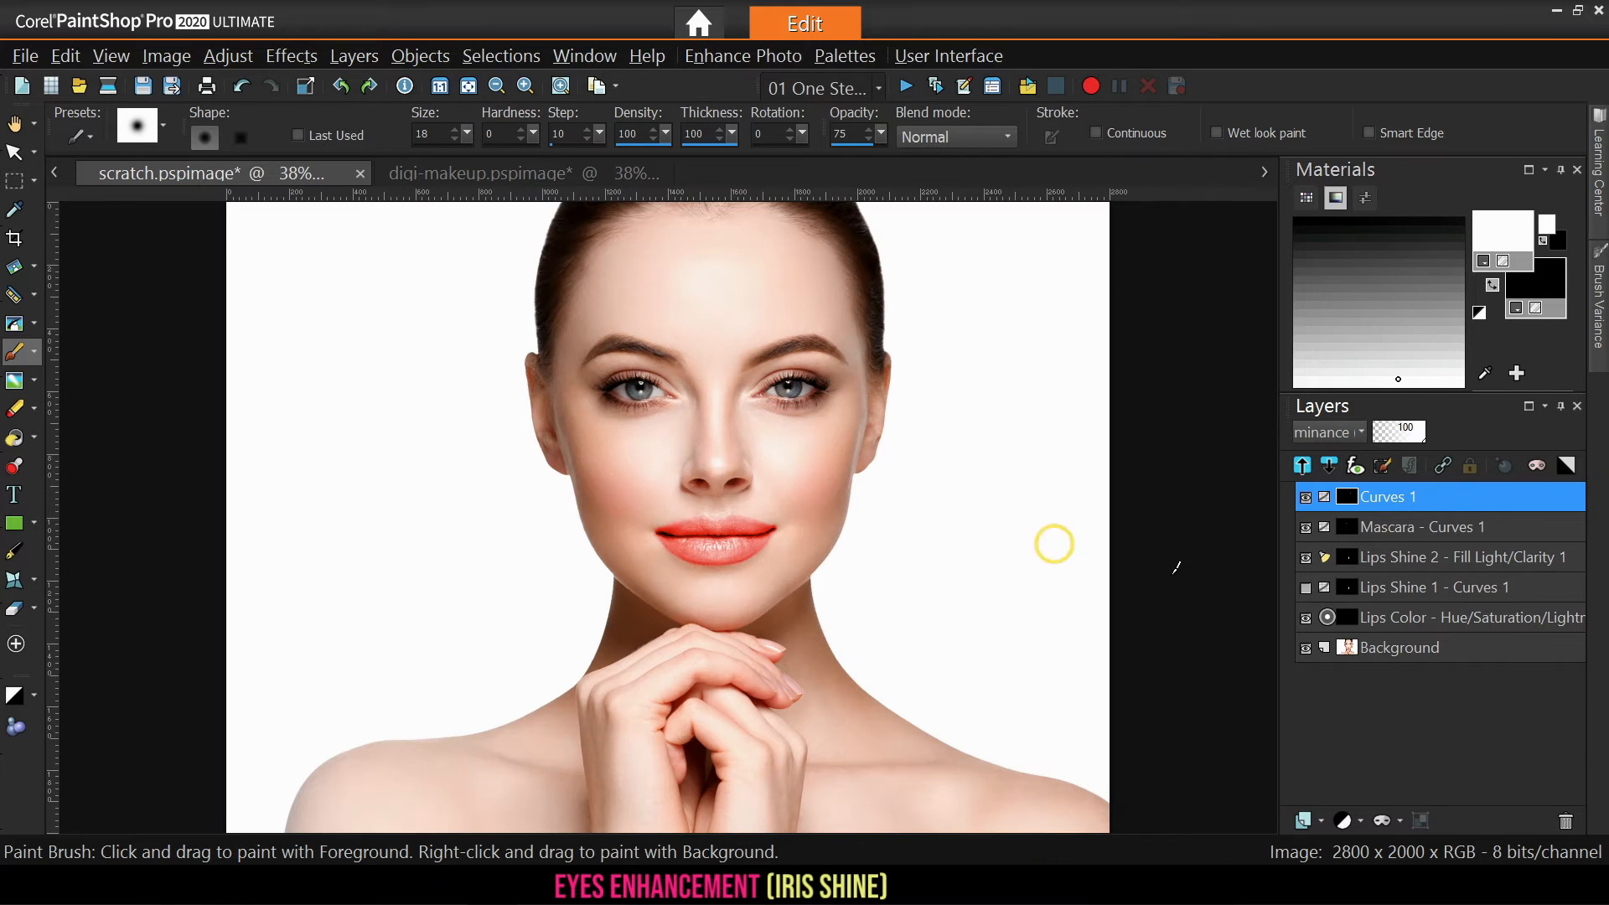
{"action": "left_click", "coordinate": [1306, 497]}
{"action": "left_click", "coordinate": [1306, 497]}
{"action": "scroll", "coordinate": [738, 381], "scroll_direction": "up", "scroll_amount": 1}
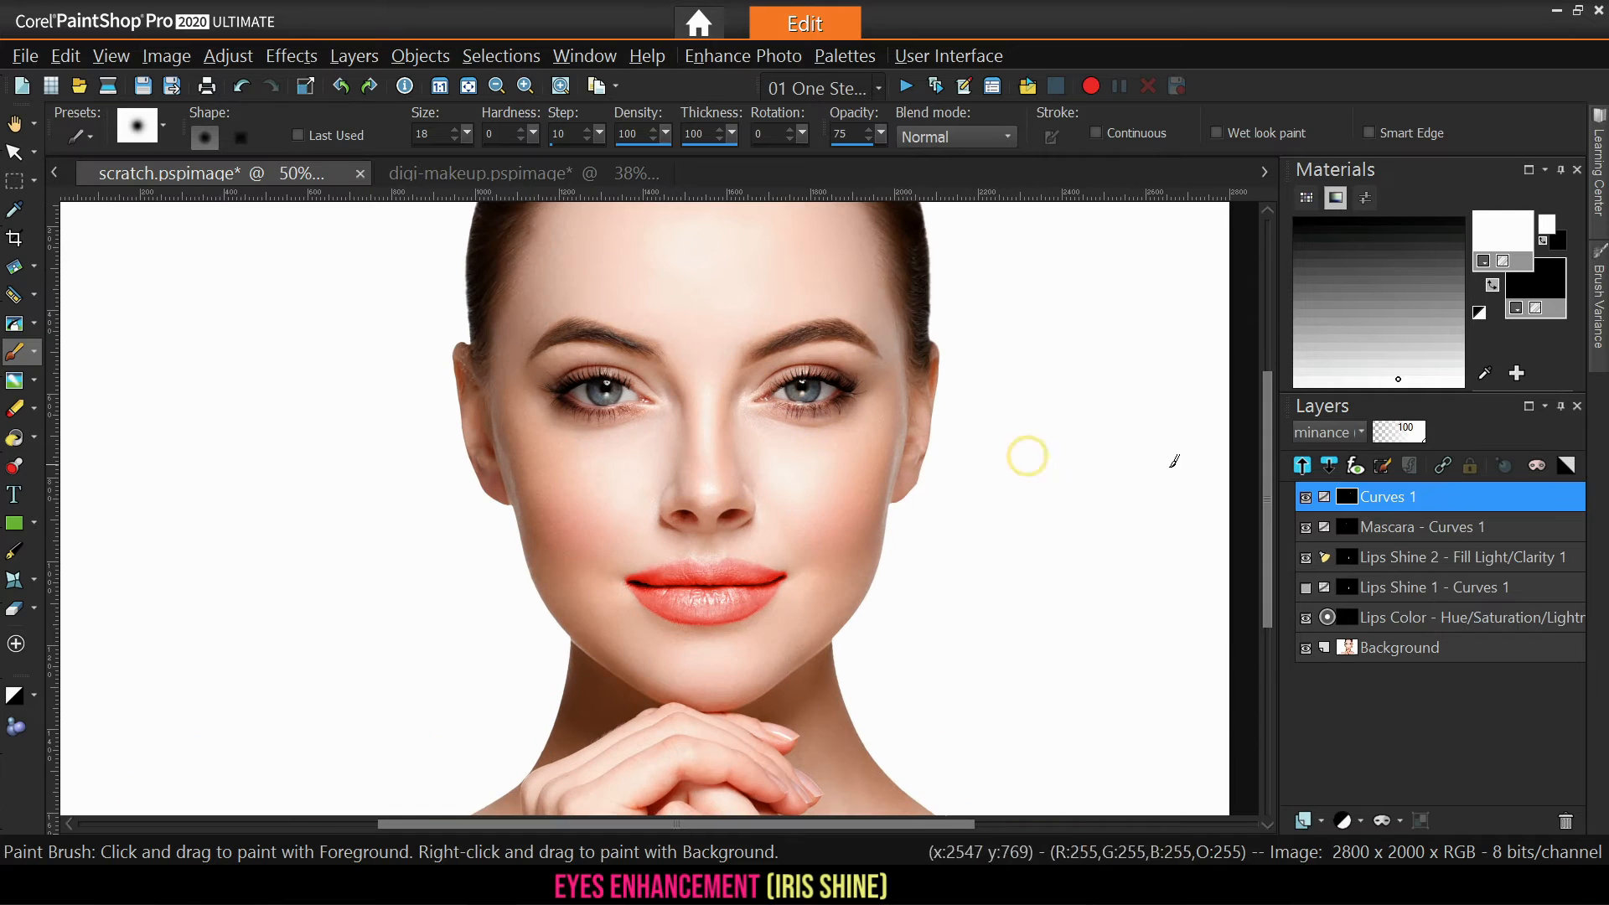
Lower the middle point of the RGB curve slightly in the top Curves layer's properties
{"action": "left_click_drag", "start_coordinate": [1420, 436], "coordinate": [1396, 438]}
{"action": "right_click", "coordinate": [1377, 496]}
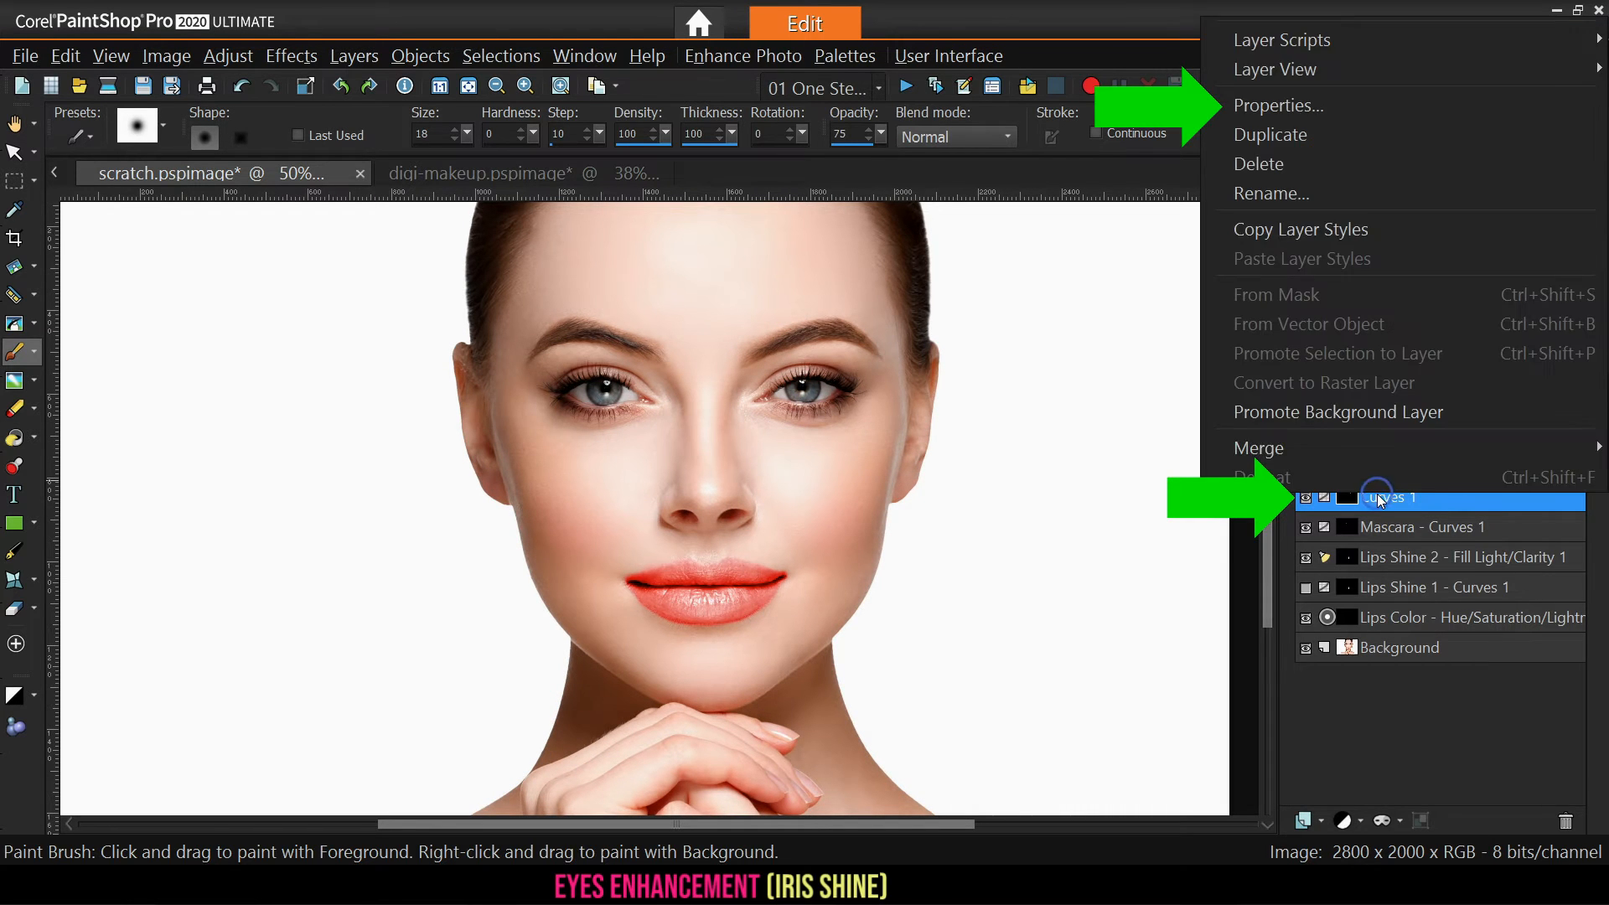
{"action": "left_click", "coordinate": [1278, 104]}
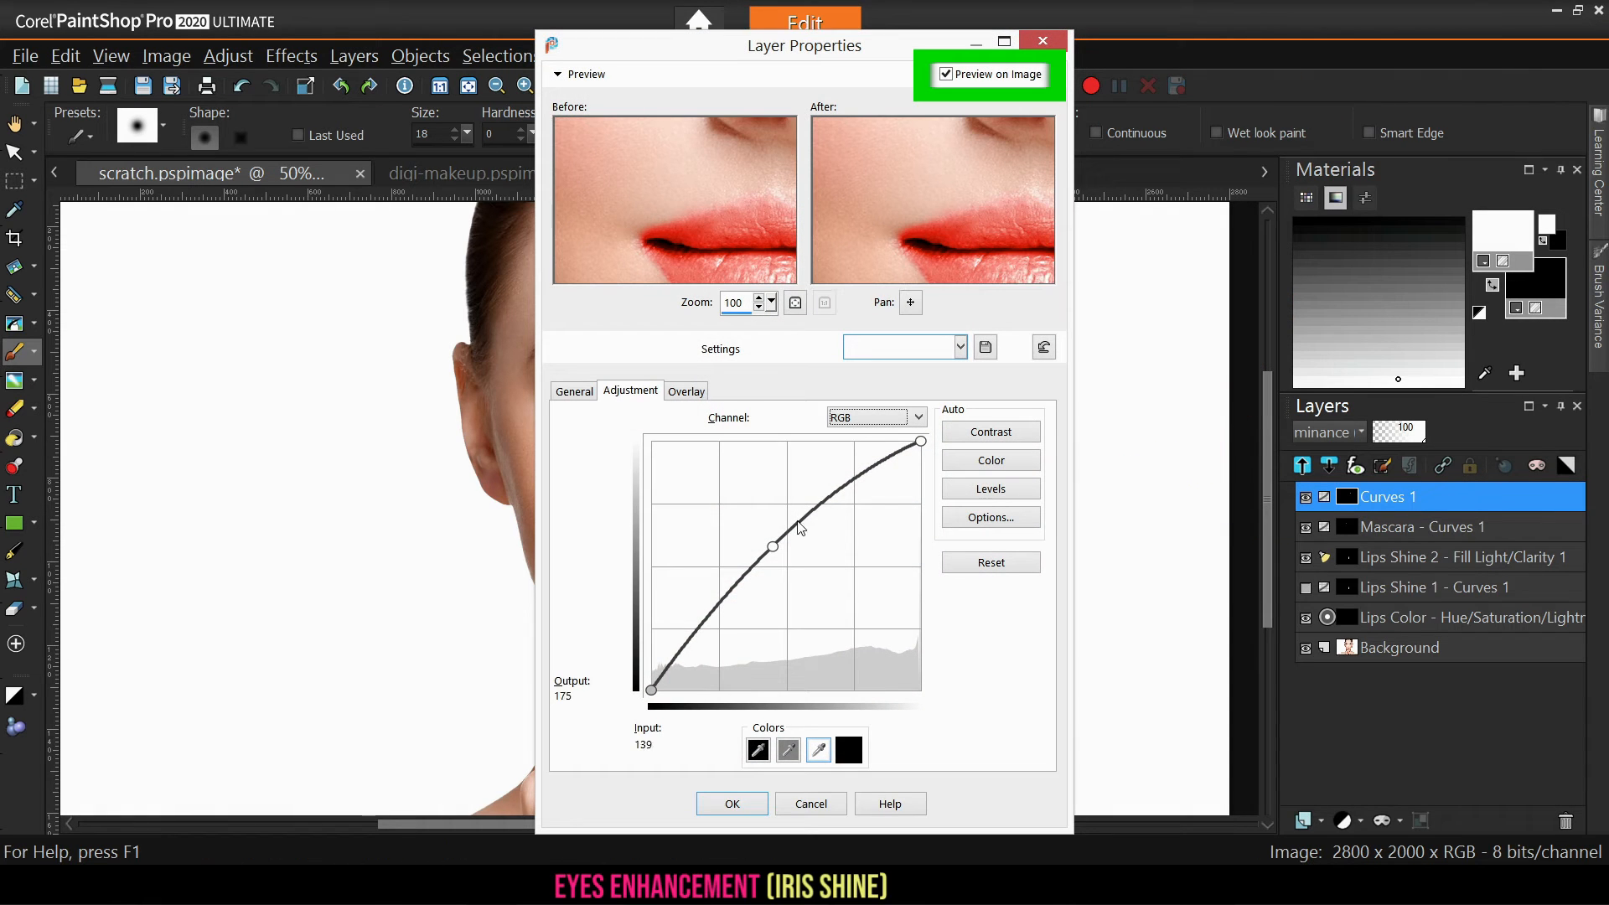
{"action": "left_click_drag", "start_coordinate": [774, 547], "coordinate": [773, 555]}
{"action": "left_click", "coordinate": [734, 803]}
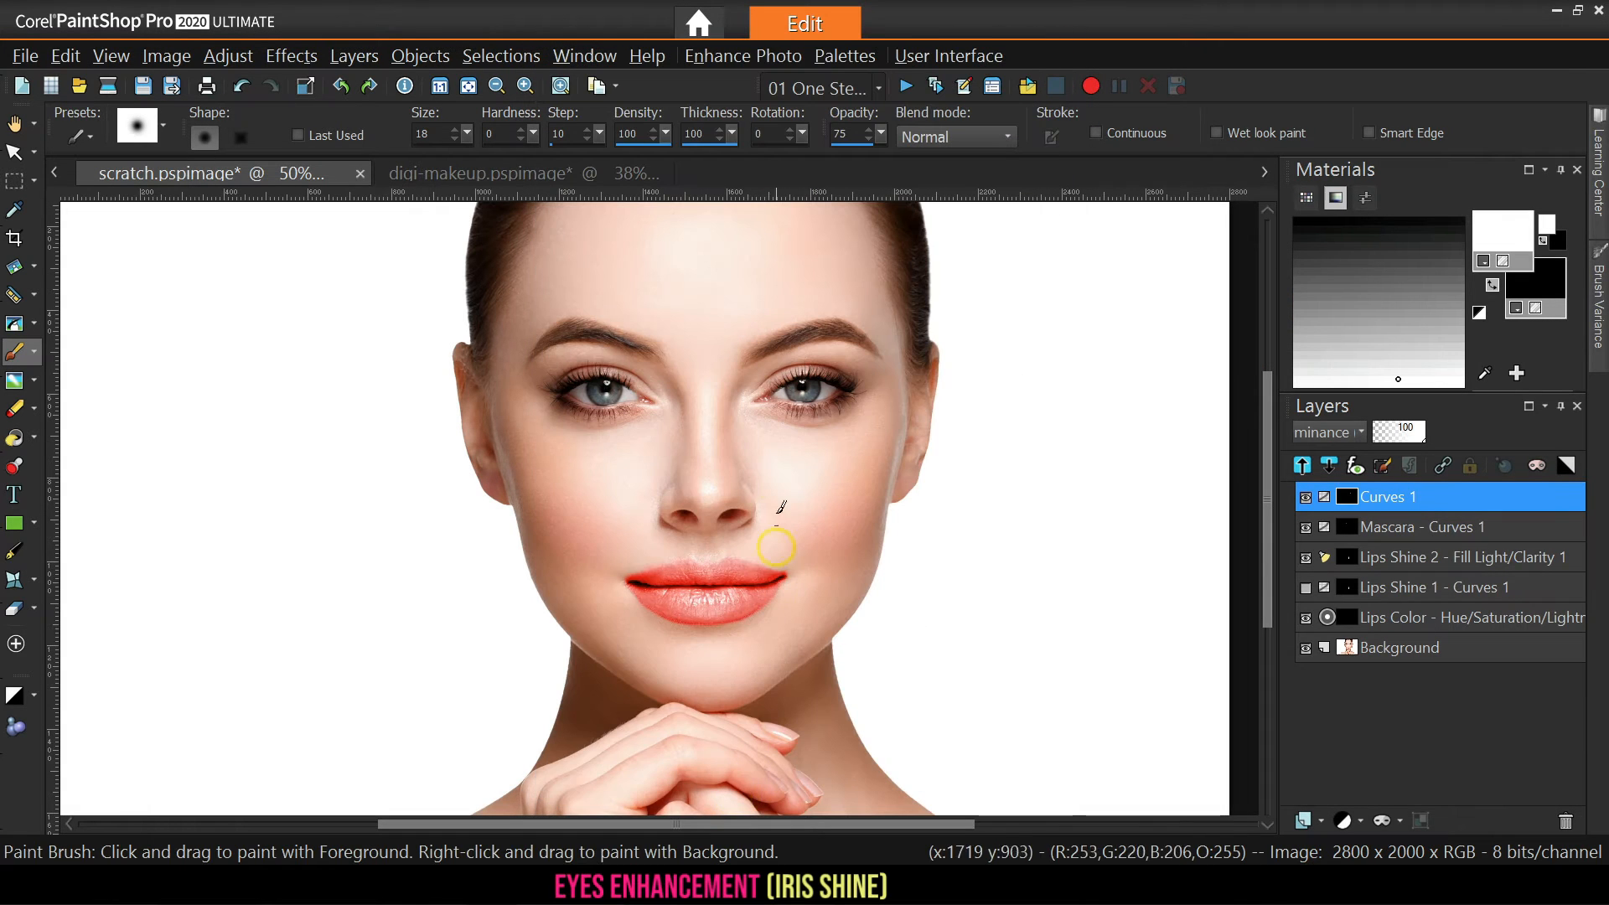
Set the brush opacity to 60 and paint black on the Curves mask around the edges of both irises
{"action": "scroll", "coordinate": [612, 388], "scroll_direction": "up", "scroll_amount": 2}
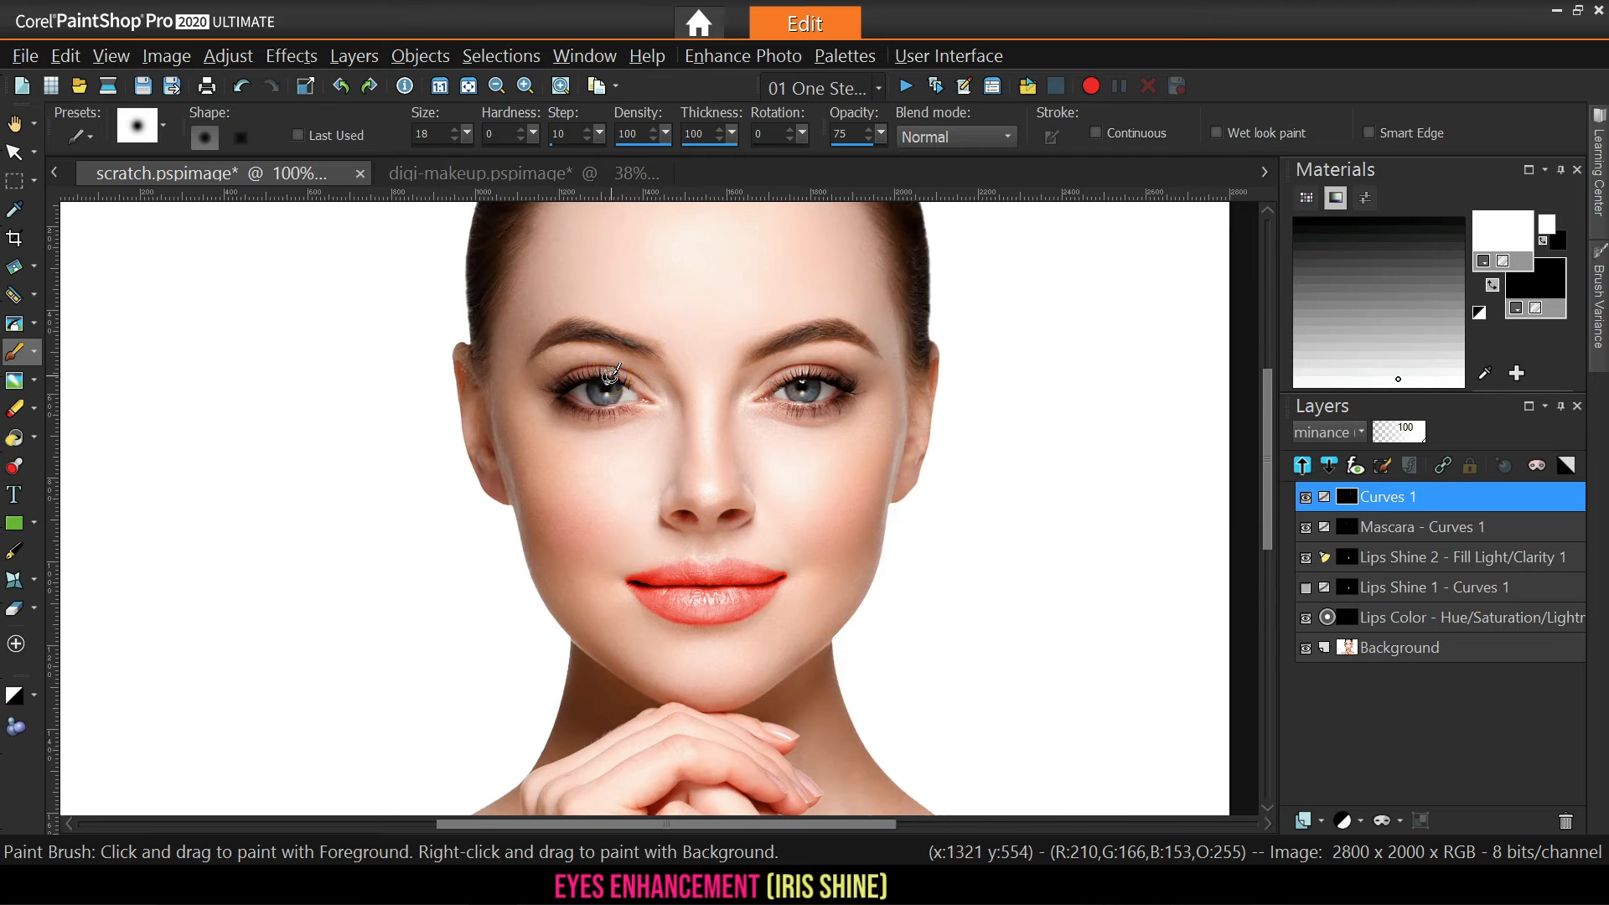
{"action": "left_click", "coordinate": [882, 134]}
{"action": "left_click_drag", "start_coordinate": [885, 131], "coordinate": [873, 132]}
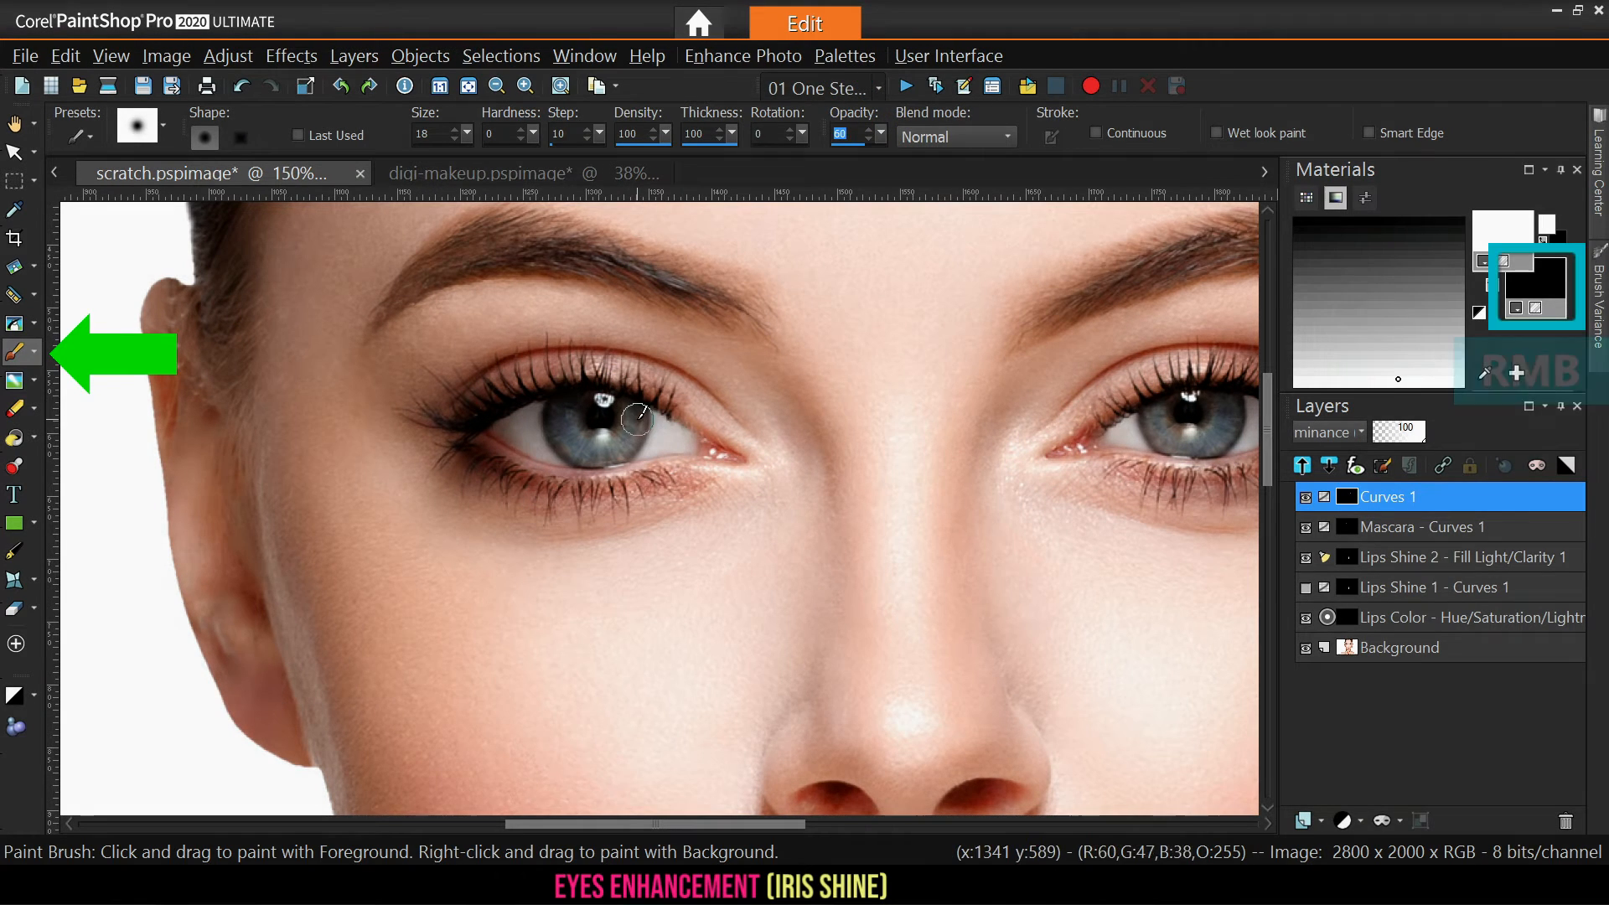
{"action": "right_click", "coordinate": [632, 418]}
{"action": "mouse_move", "coordinate": [632, 417]}
{"action": "left_mouse_down"}
{"action": "mouse_move", "coordinate": [582, 449]}
{"action": "mouse_move", "coordinate": [568, 416]}
{"action": "left_mouse_up"}
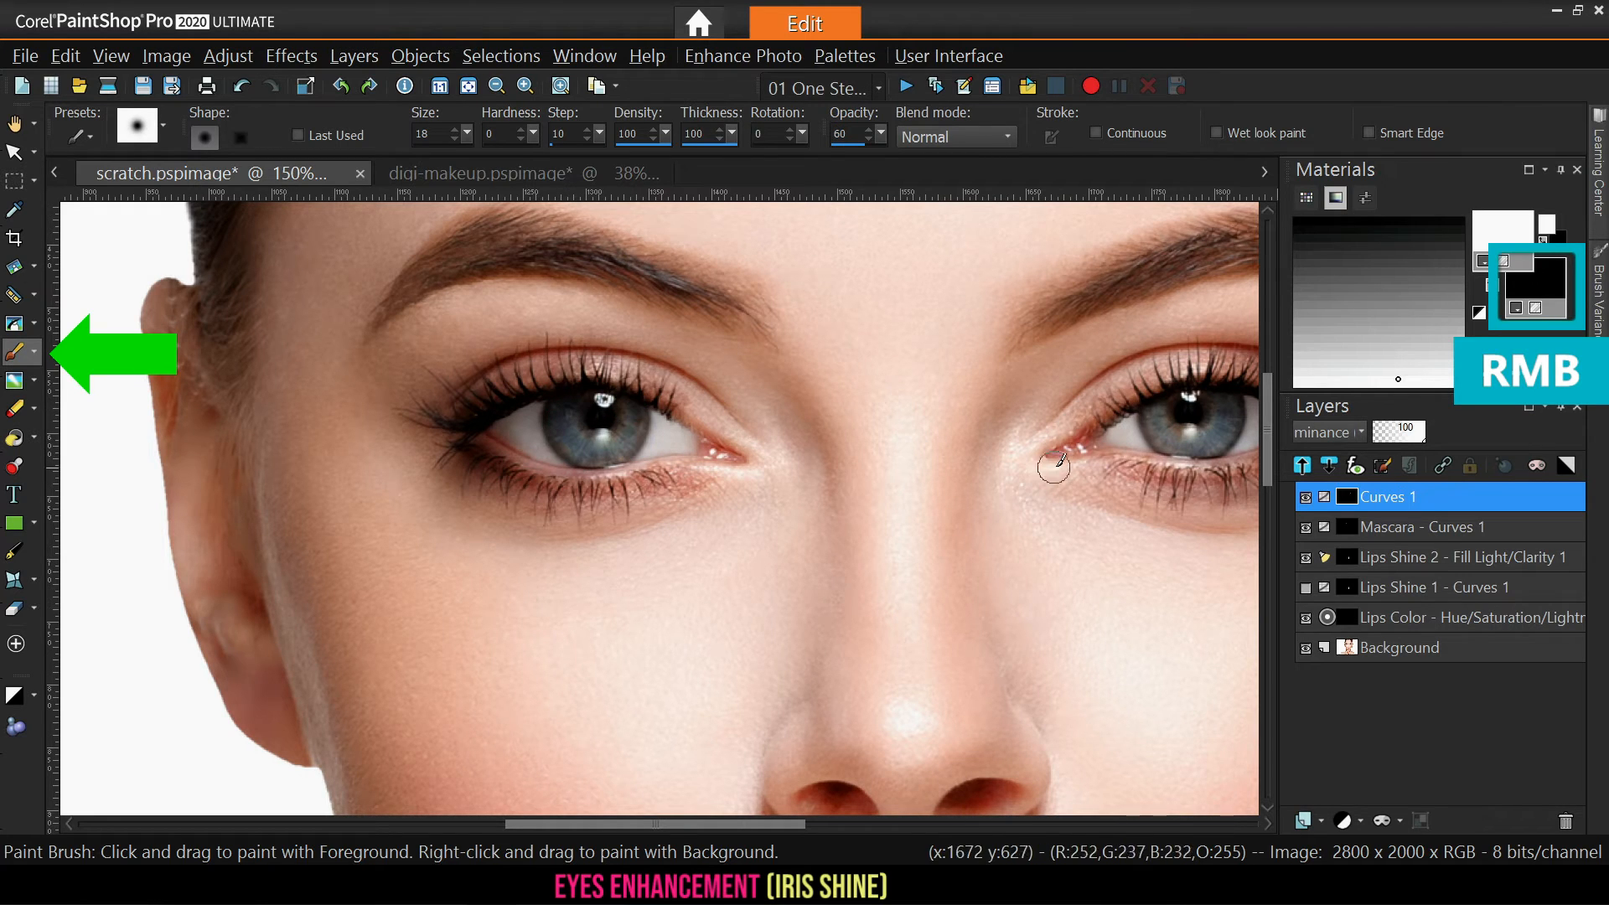
{"action": "right_click", "coordinate": [1154, 422]}
{"action": "mouse_move", "coordinate": [1154, 423]}
{"action": "left_mouse_down"}
{"action": "mouse_move", "coordinate": [1202, 443]}
{"action": "mouse_move", "coordinate": [1225, 428]}
{"action": "mouse_move", "coordinate": [1223, 401]}
{"action": "mouse_move", "coordinate": [1210, 449]}
{"action": "mouse_move", "coordinate": [1162, 424]}
{"action": "mouse_move", "coordinate": [1133, 456]}
{"action": "left_mouse_up"}
Compare the whole portrait with the Curves layer hidden and shown, and rename the layer "Eyes Shine - Curves 1"
{"action": "scroll", "coordinate": [927, 467], "scroll_direction": "down", "scroll_amount": 5}
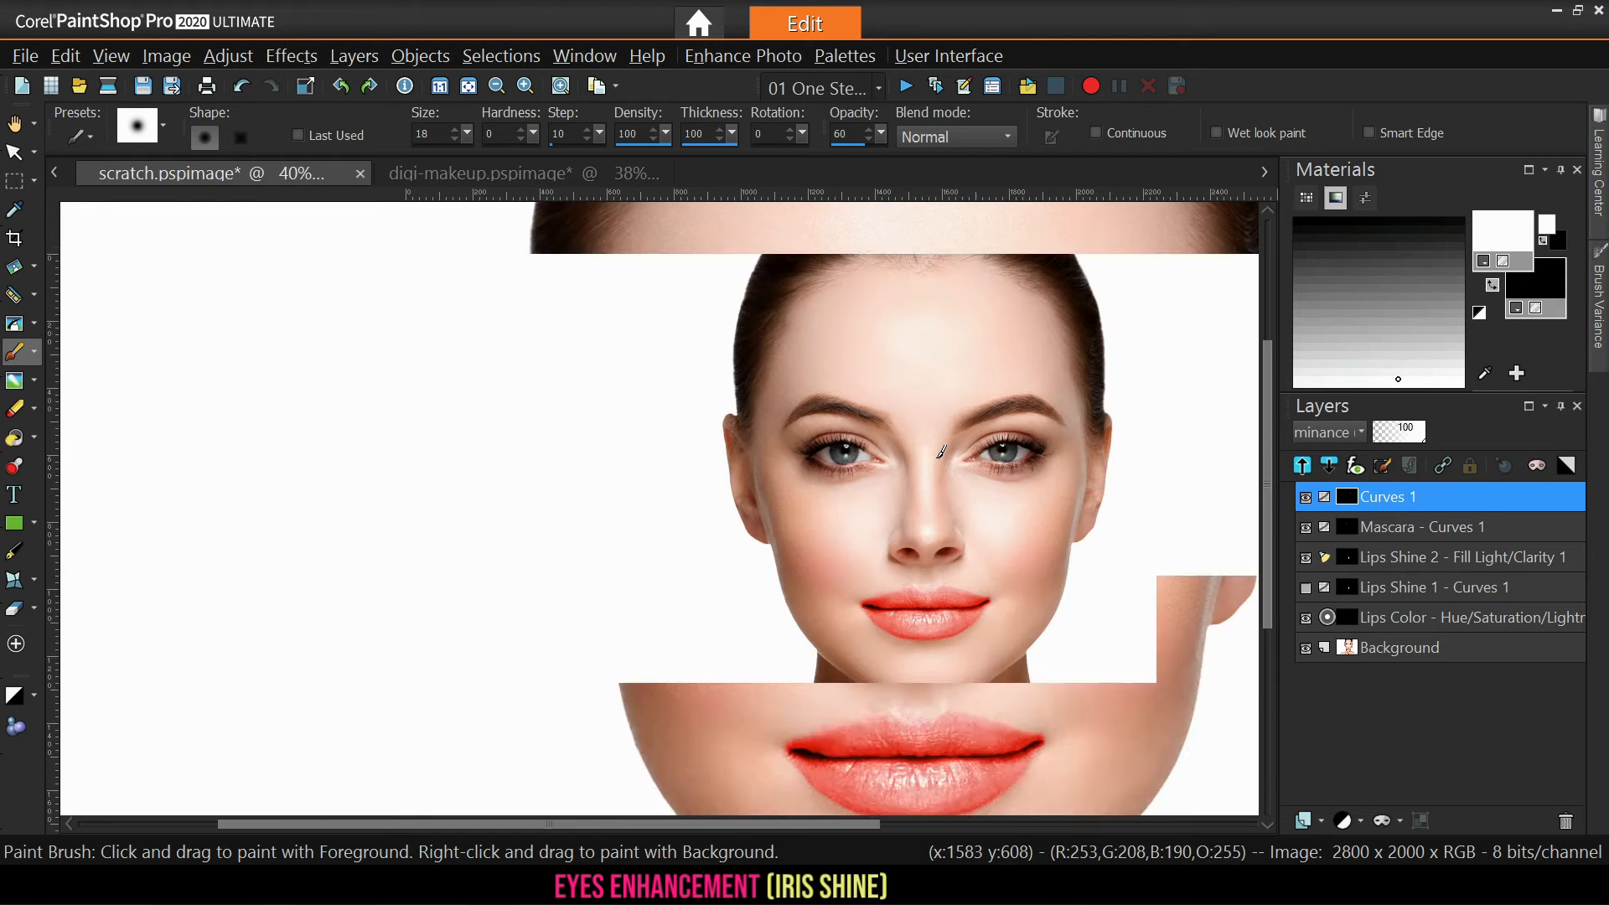
{"action": "scroll", "coordinate": [953, 453], "scroll_direction": "up", "scroll_amount": 1}
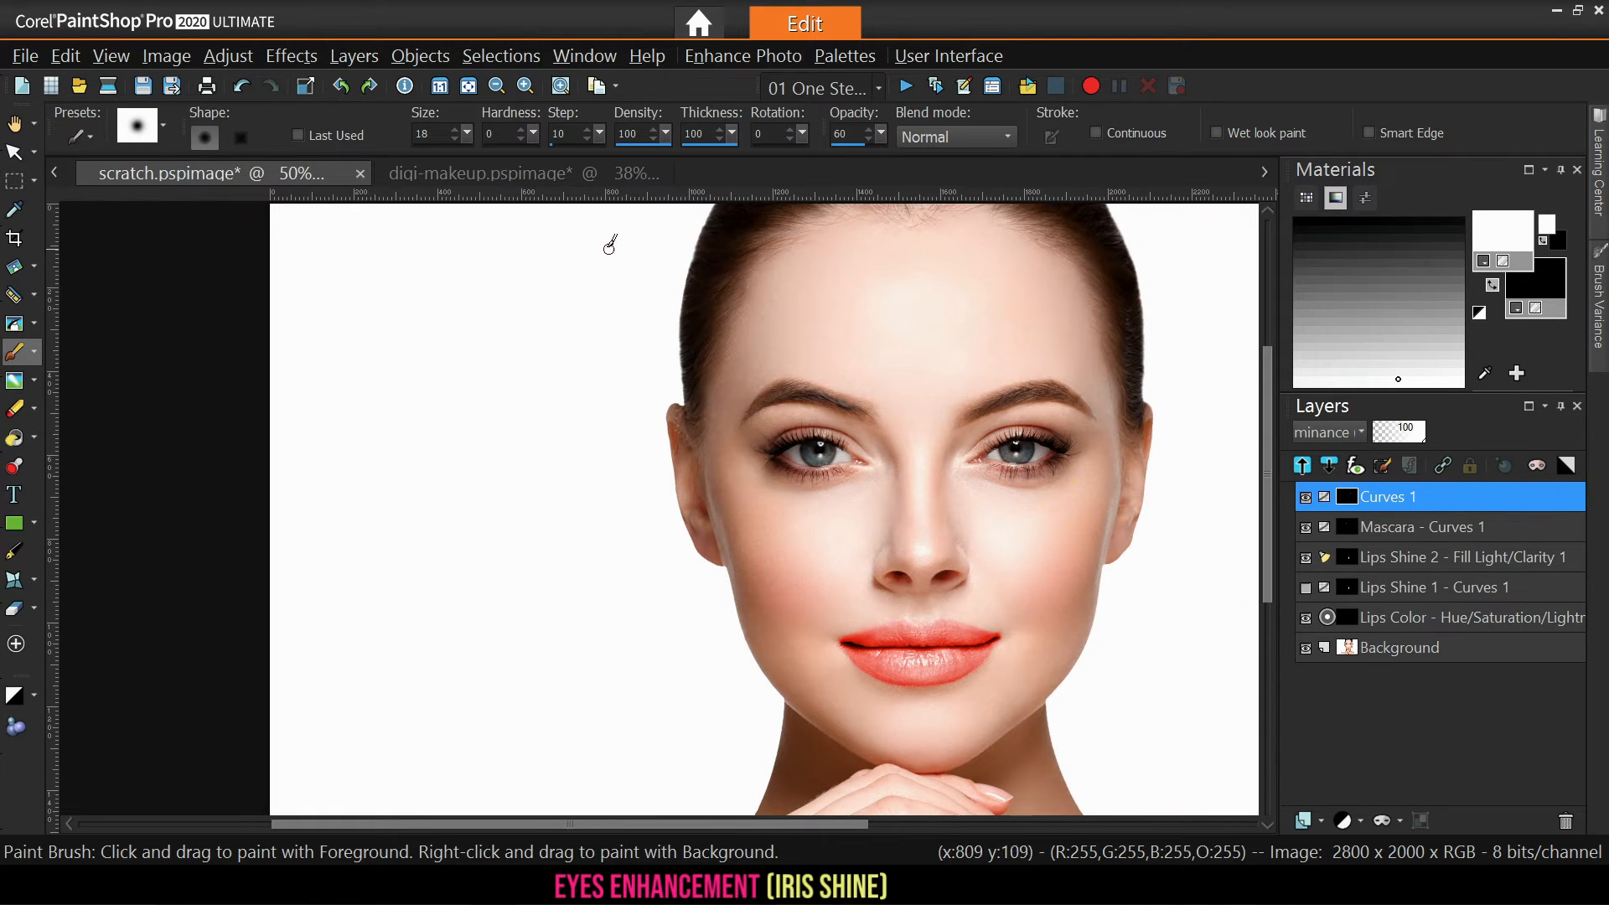
{"action": "left_click", "coordinate": [469, 86]}
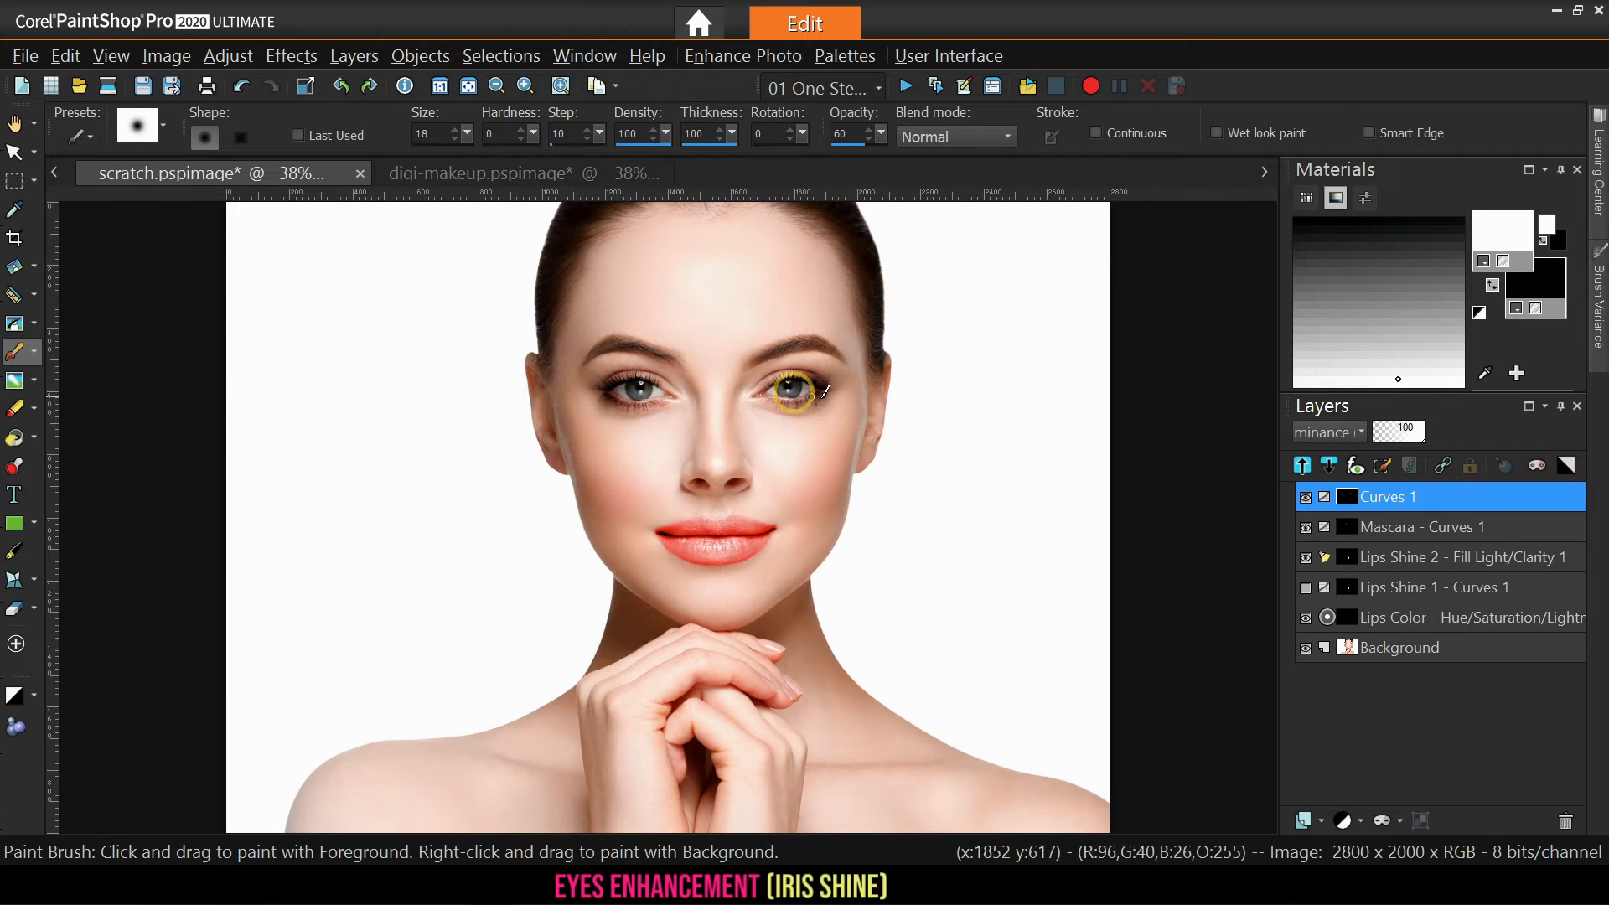
{"action": "left_click", "coordinate": [1305, 497]}
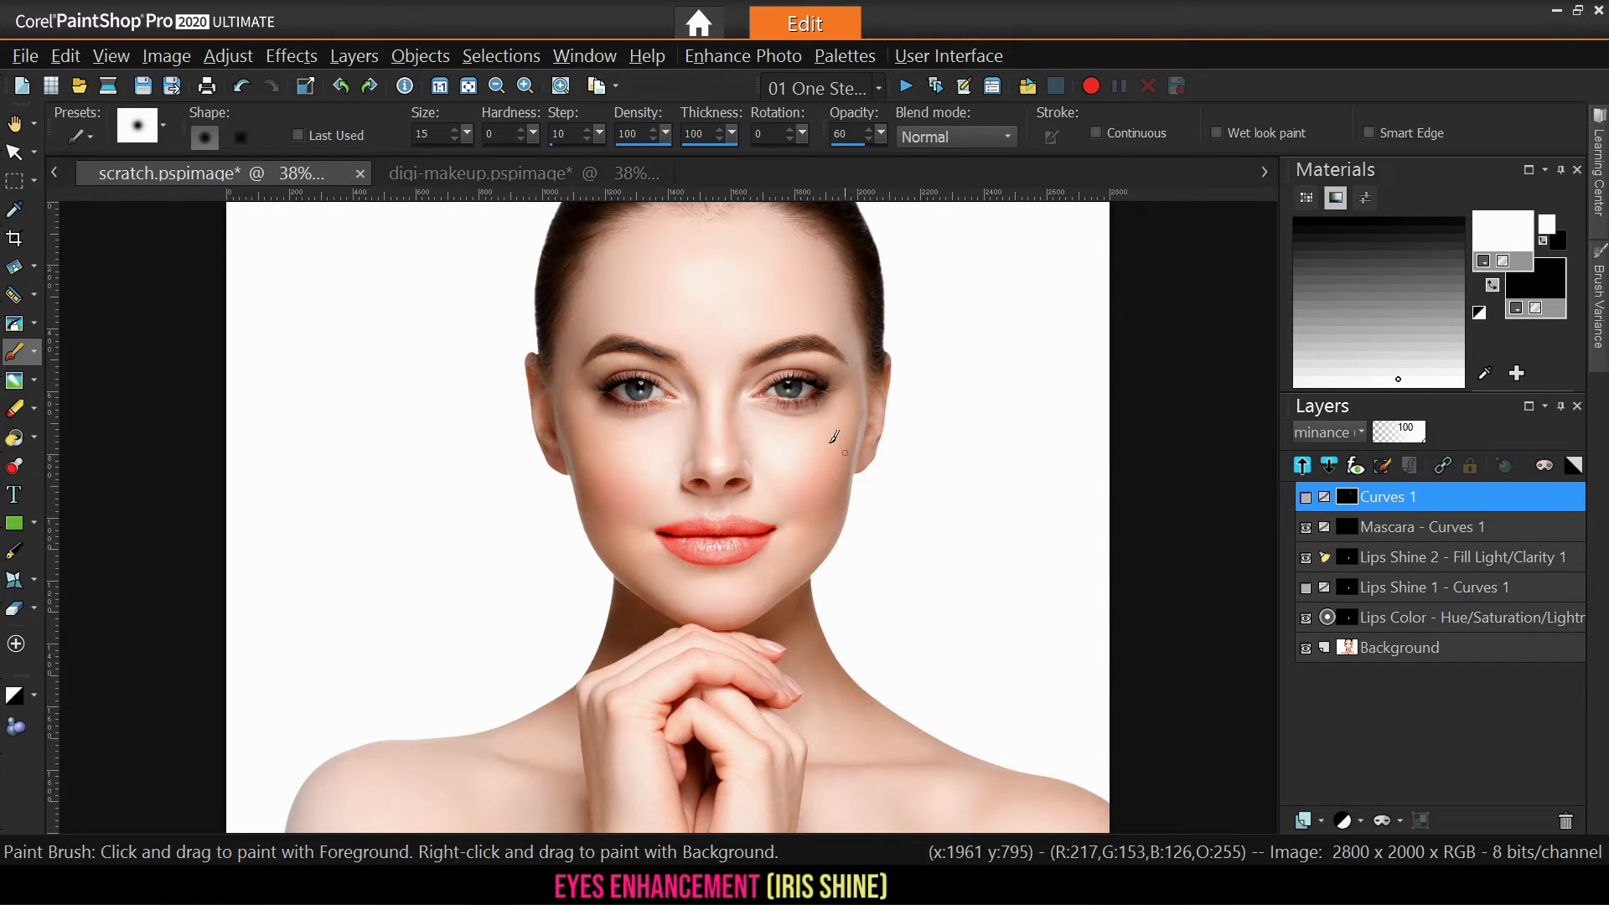
{"action": "left_click", "coordinate": [1305, 497]}
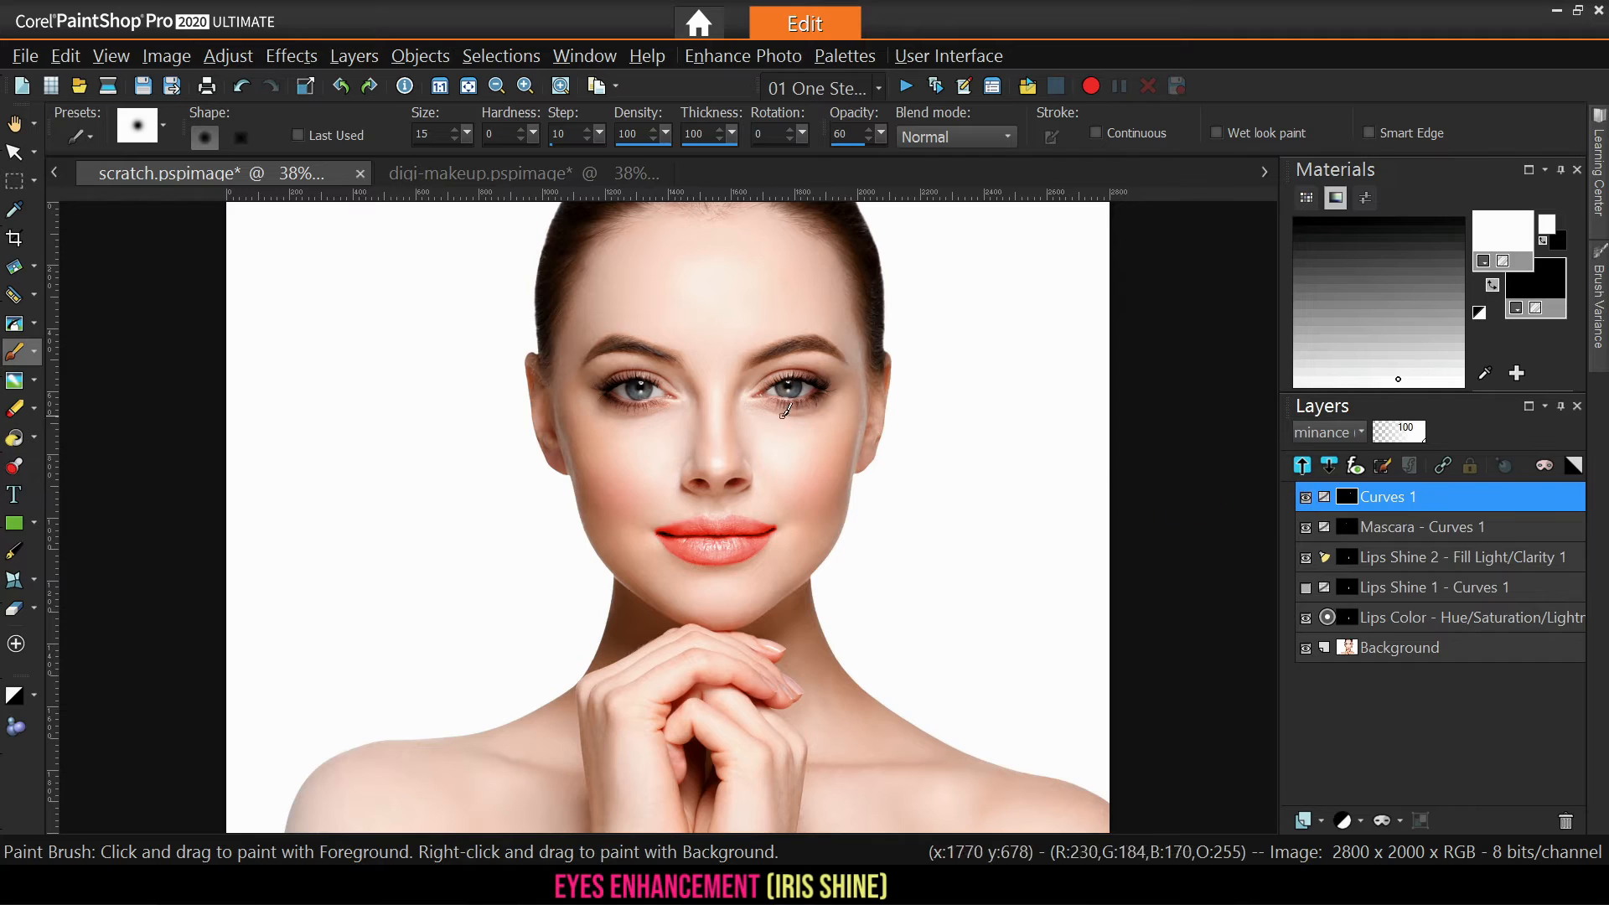
{"action": "double_click", "coordinate": [1392, 497]}
{"action": "type", "text": "Eyes Shine Curves 1"}
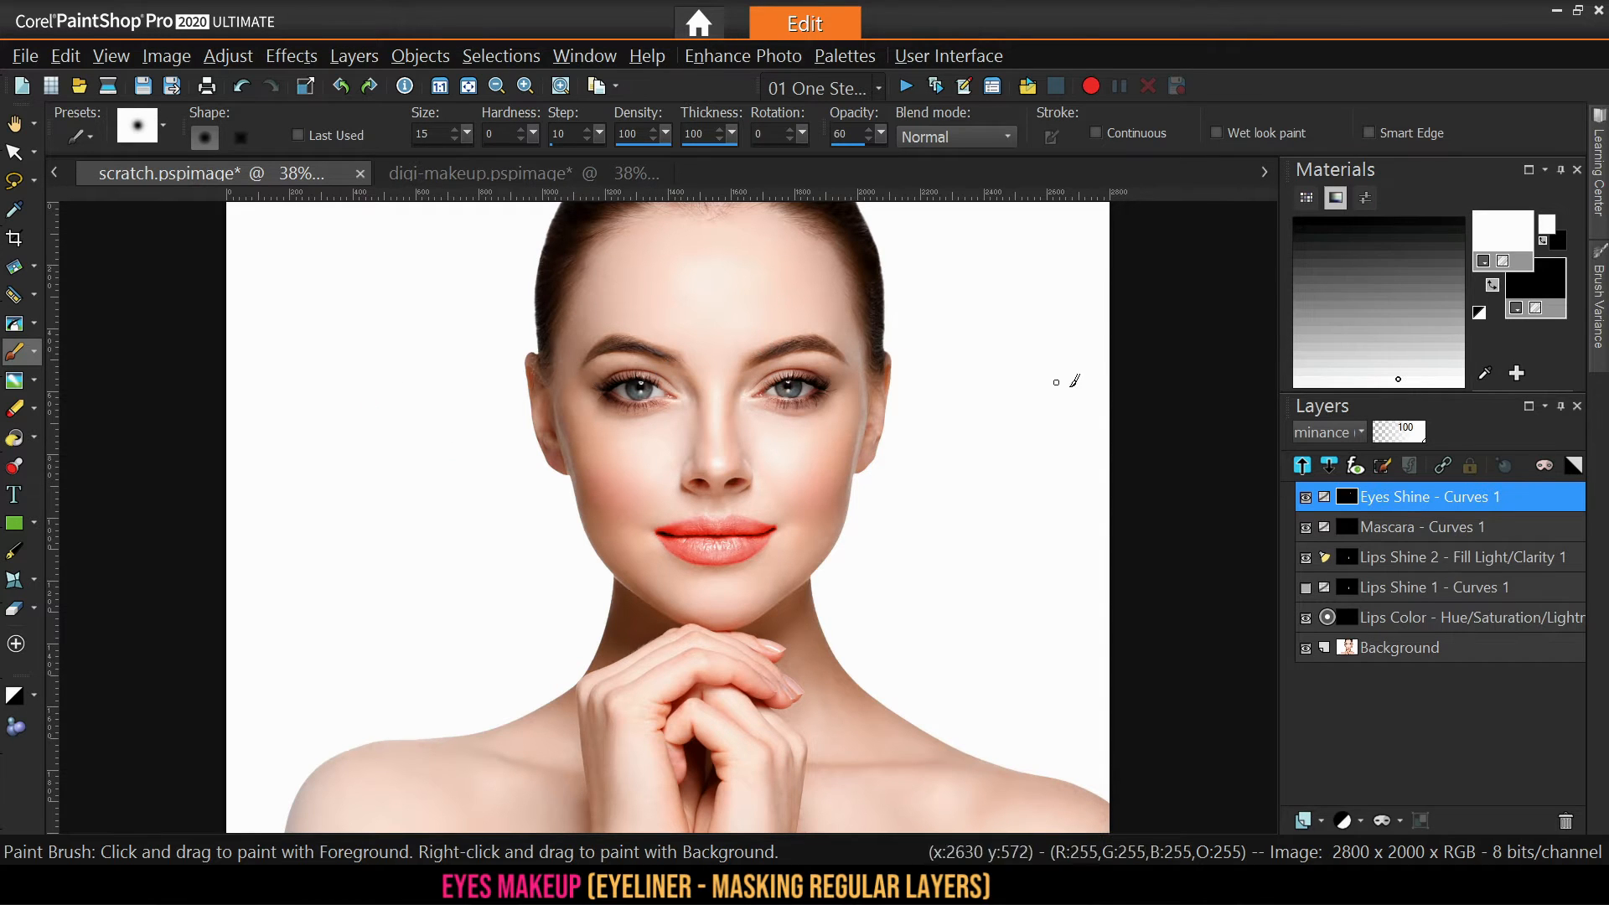
Add a new raster layer named "Eyeliner" above the Eyes Shine layer
{"action": "left_click", "coordinate": [1303, 819]}
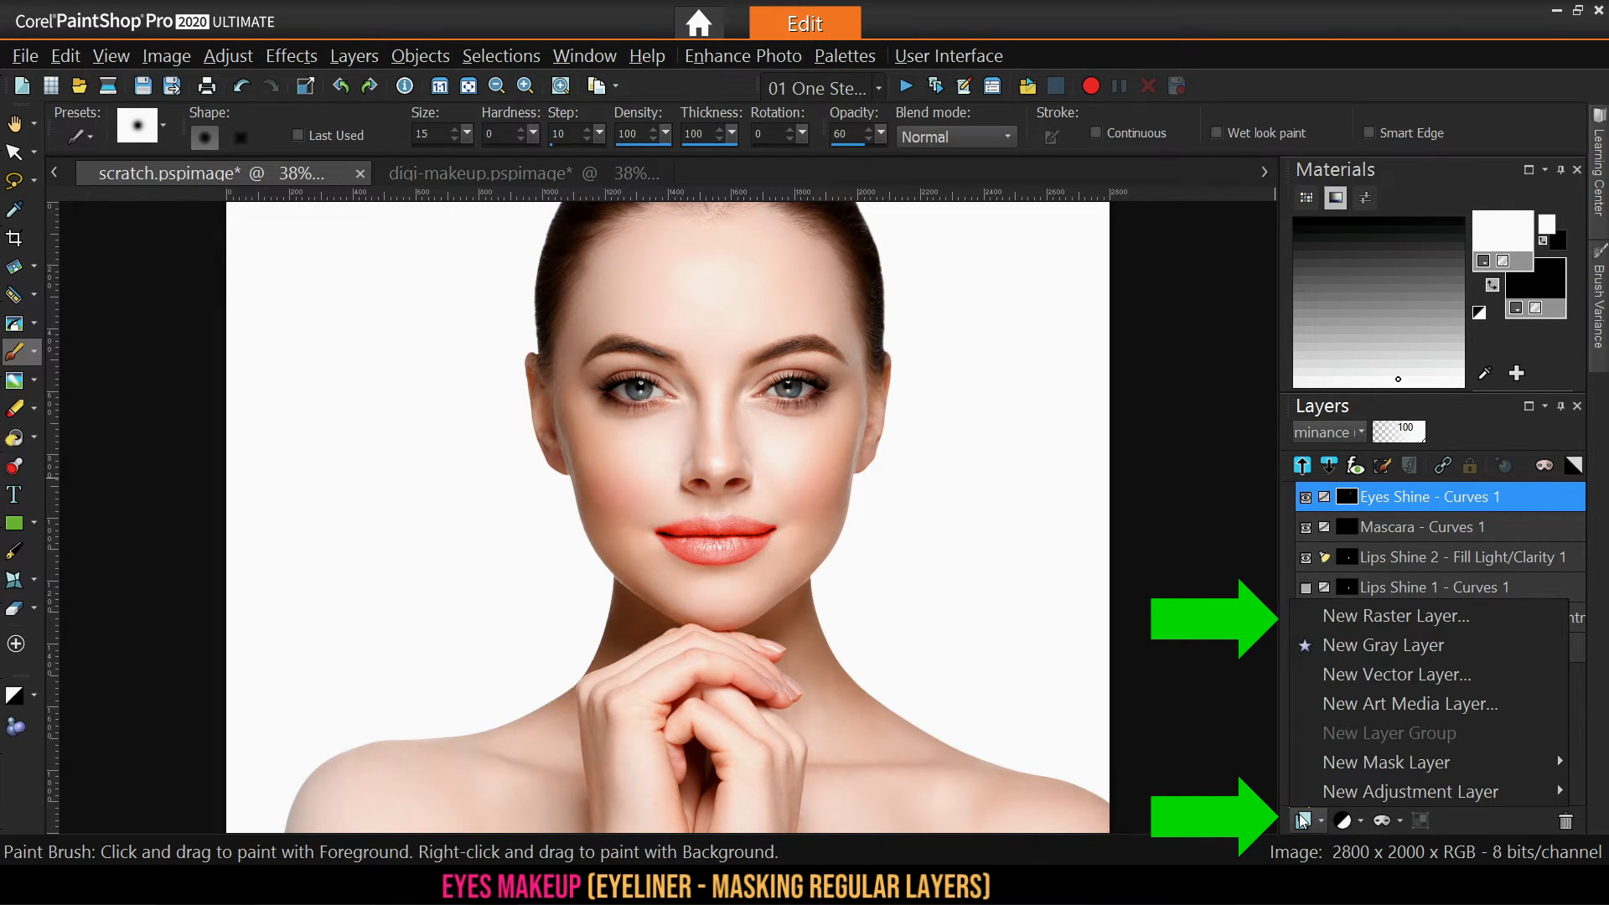
{"action": "left_click", "coordinate": [1355, 616]}
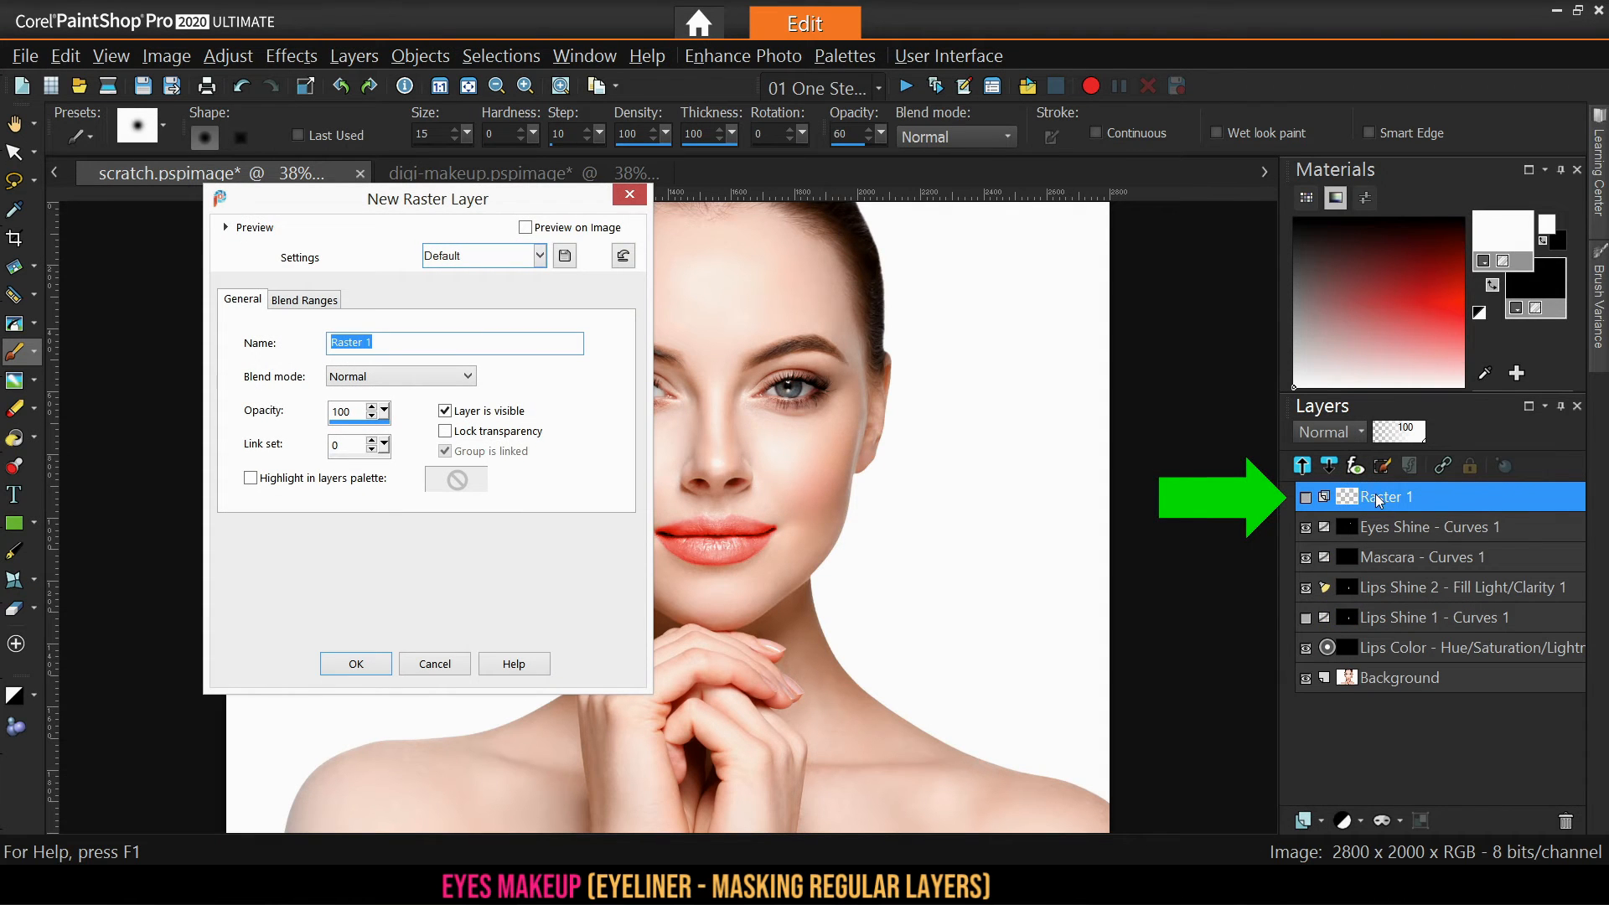
{"action": "left_click", "coordinate": [244, 326]}
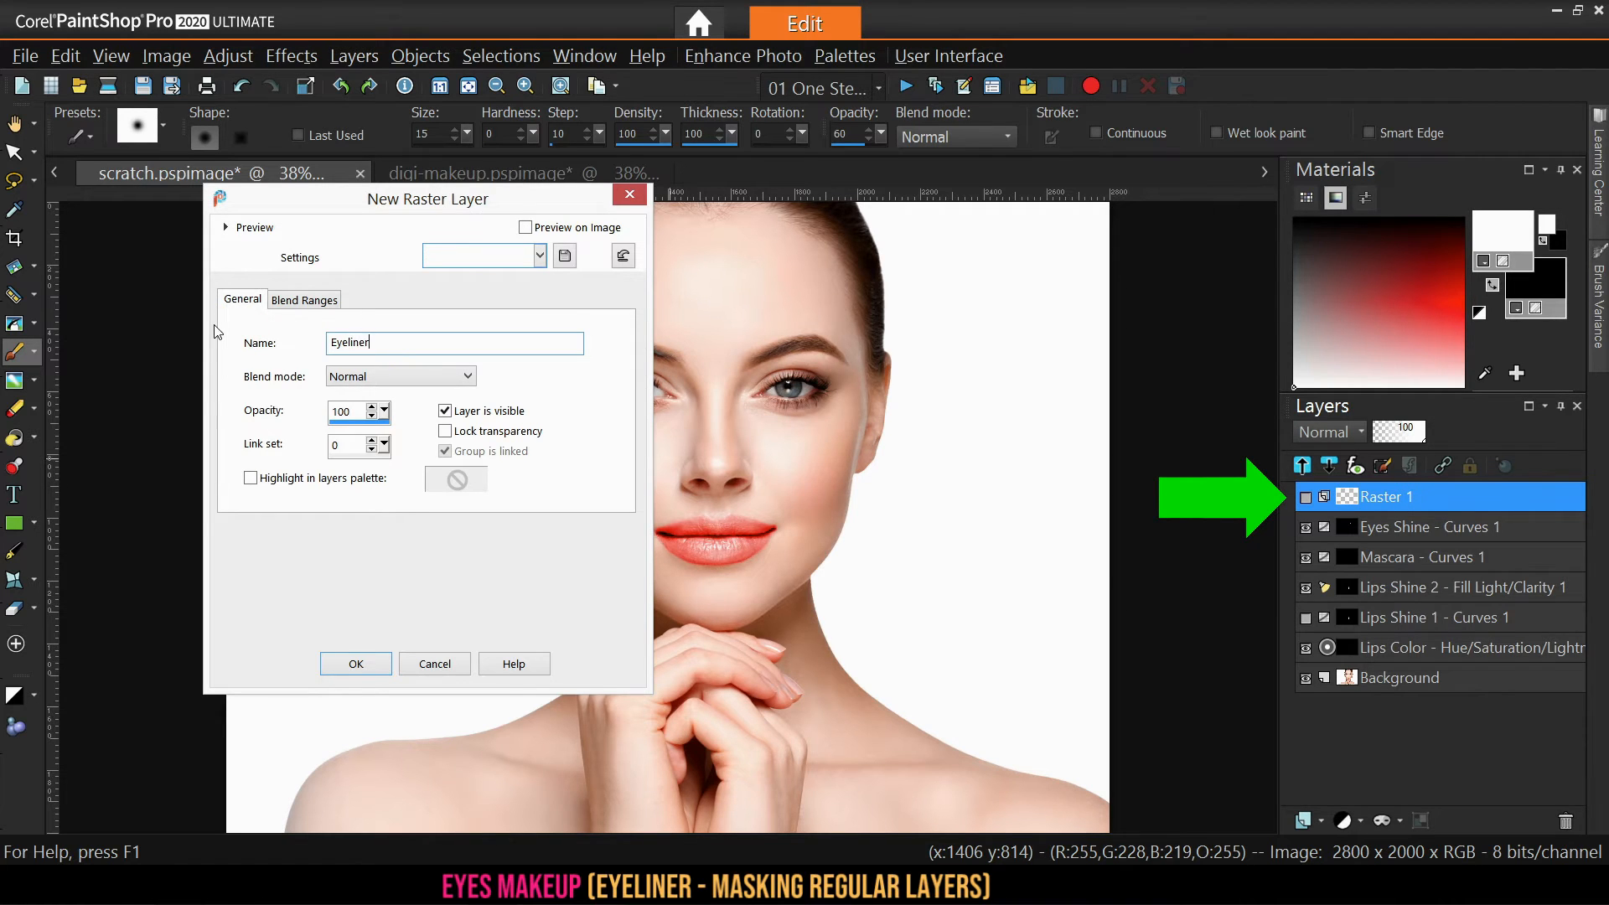
{"action": "left_click", "coordinate": [375, 667]}
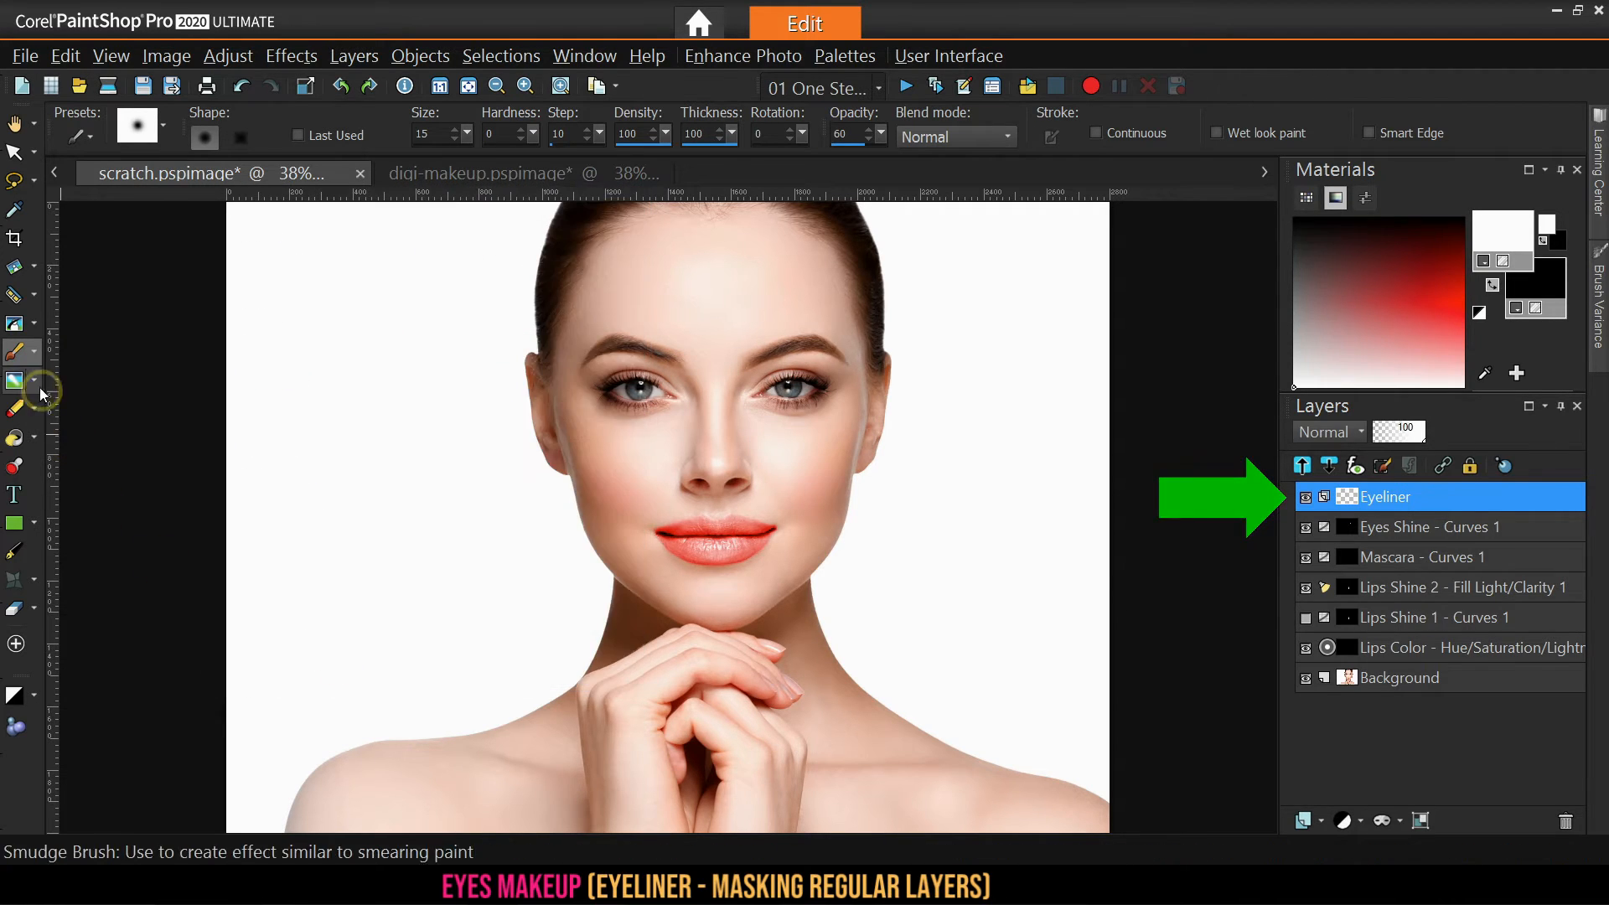
Flood fill the Eyeliner layer with the black background color and add a Hide All mask to it
{"action": "left_click", "coordinate": [14, 441]}
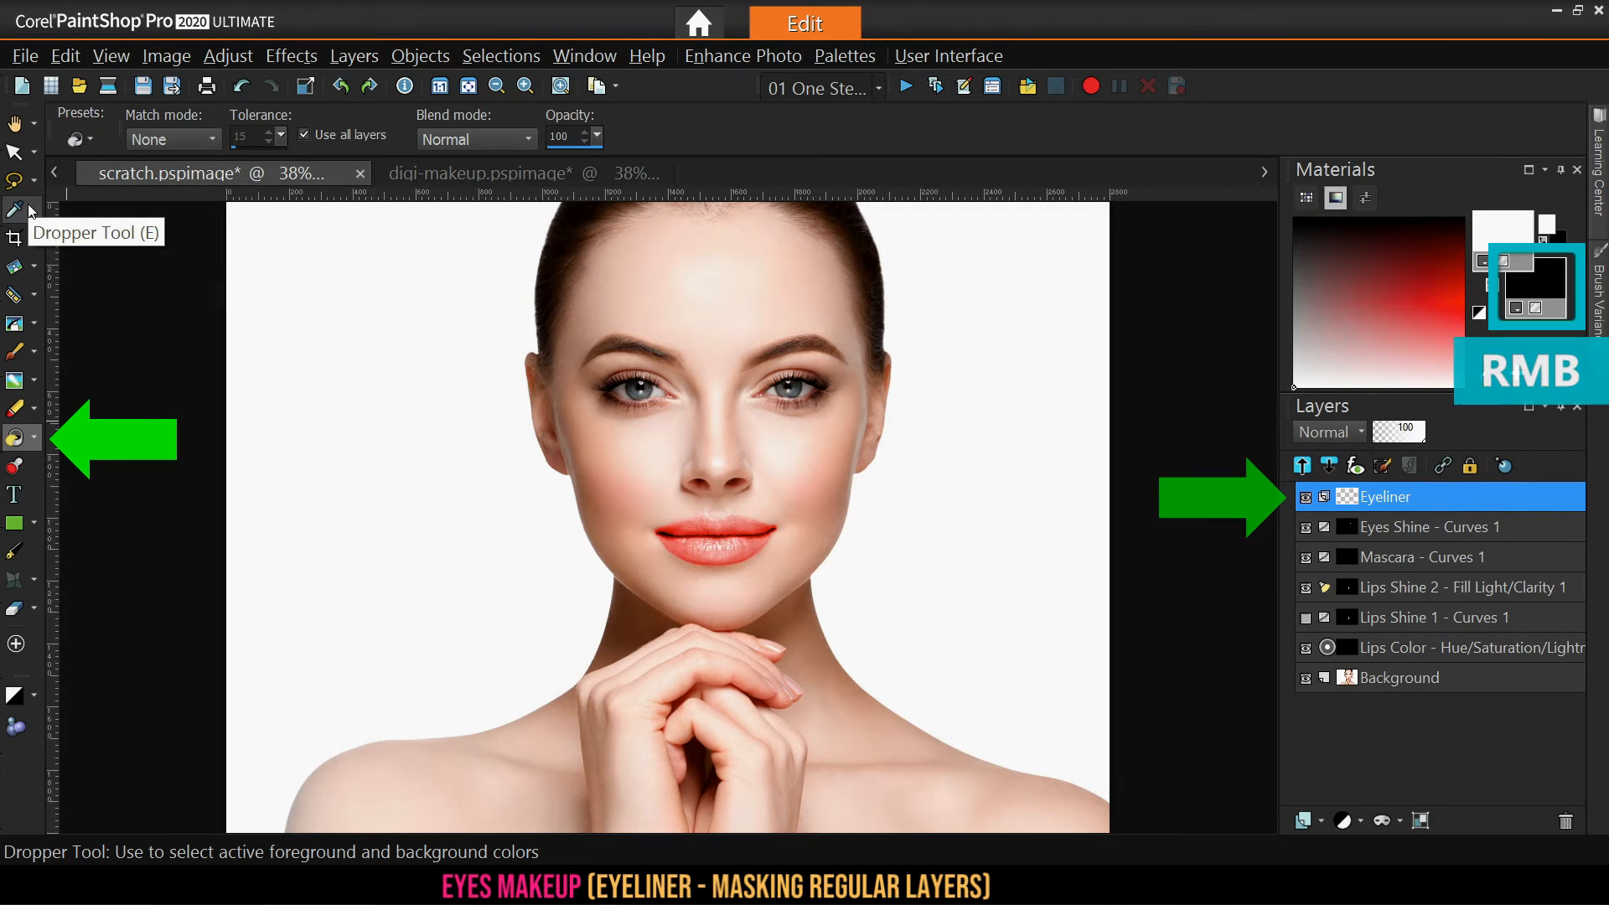
{"action": "right_click", "coordinate": [763, 410]}
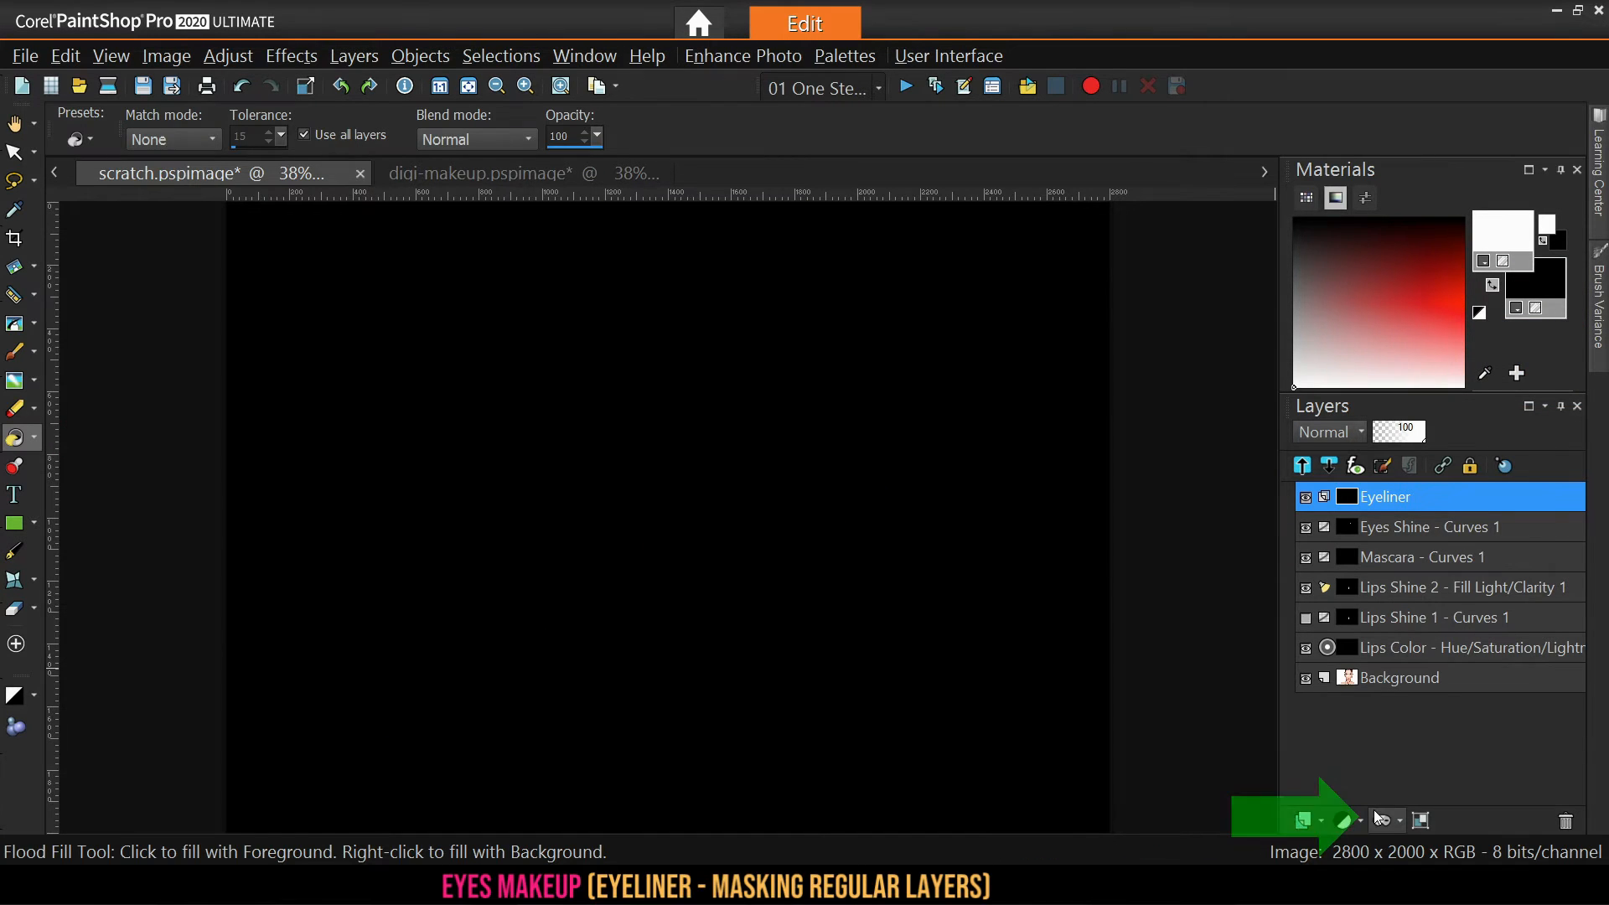
{"action": "left_click", "coordinate": [1385, 822]}
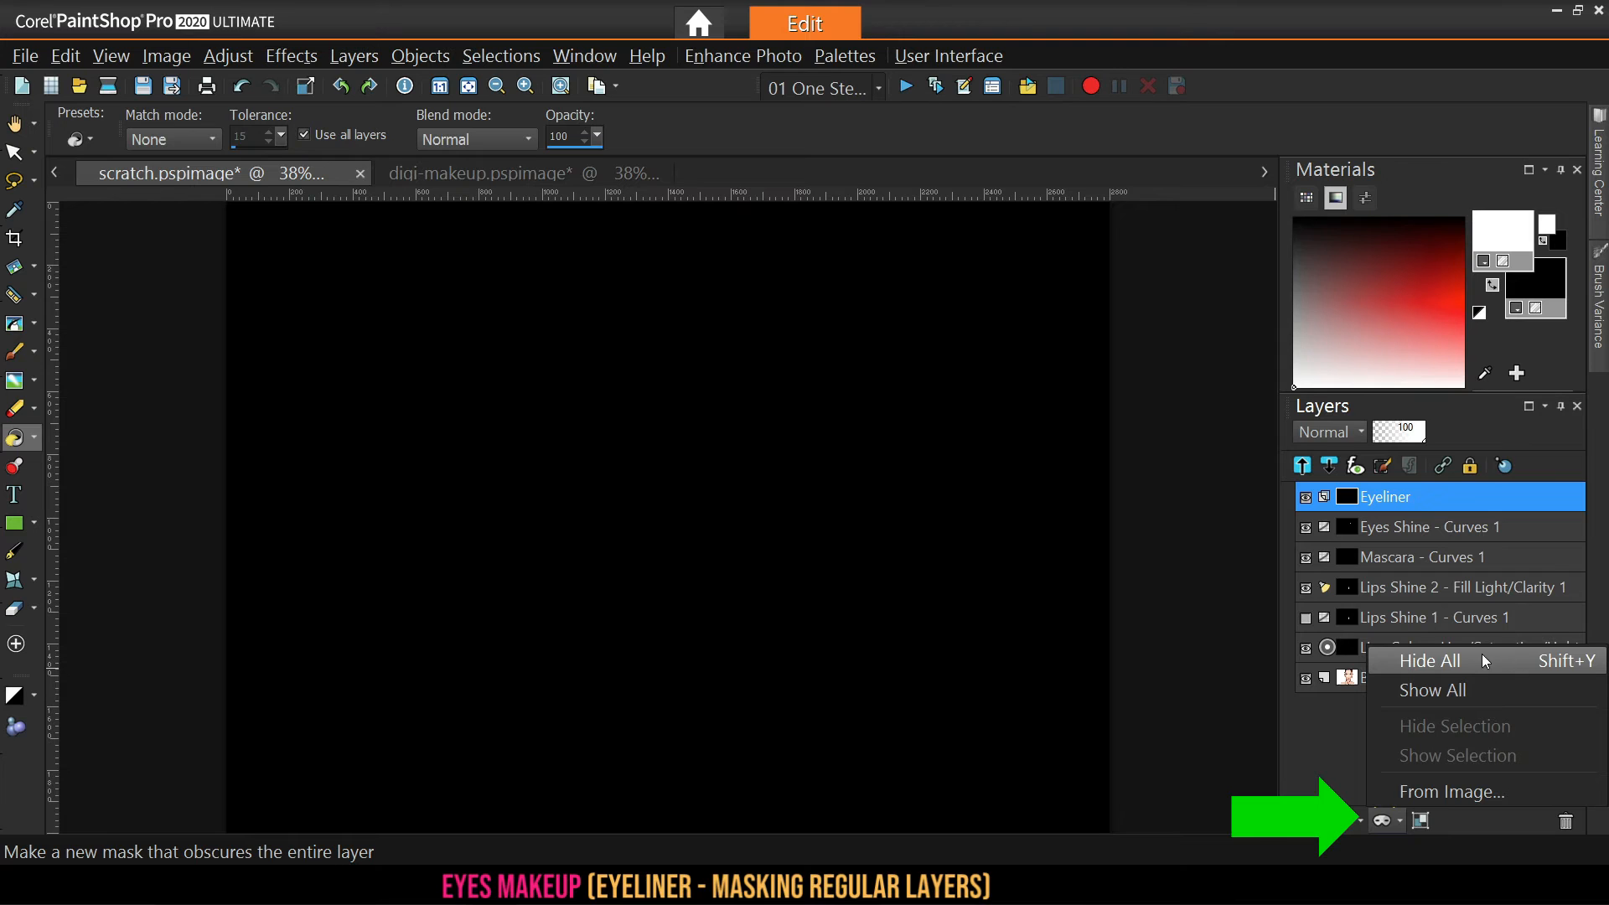
{"action": "left_click", "coordinate": [1429, 661]}
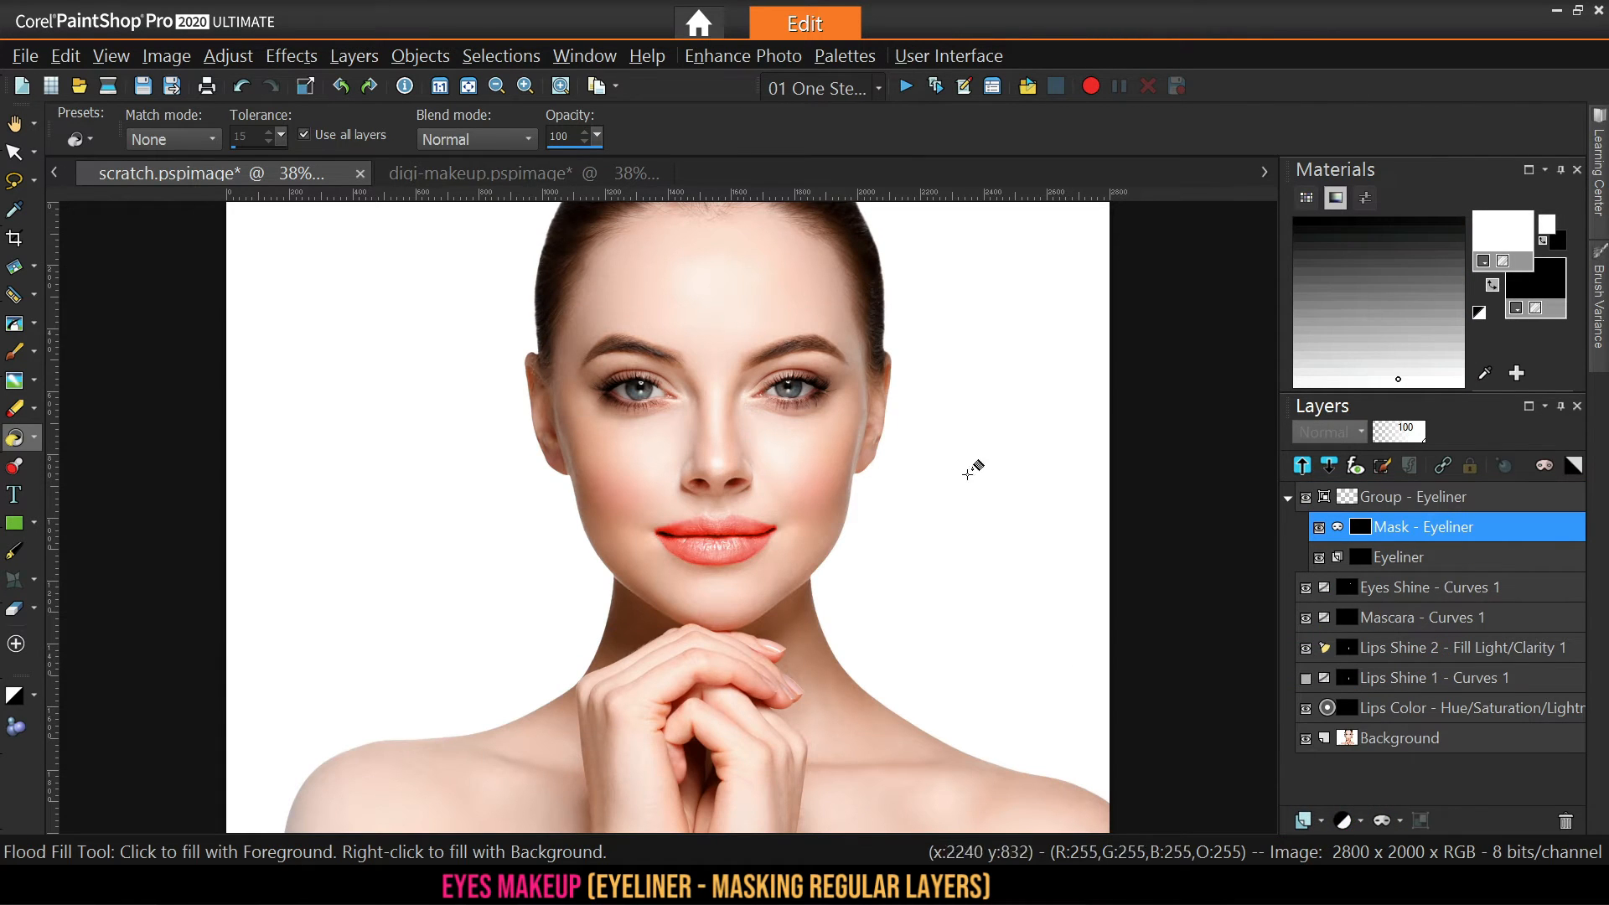
Rename the Eyeliner layer group "Group - EYEINER"
{"action": "mouse_move", "coordinate": [1377, 503]}
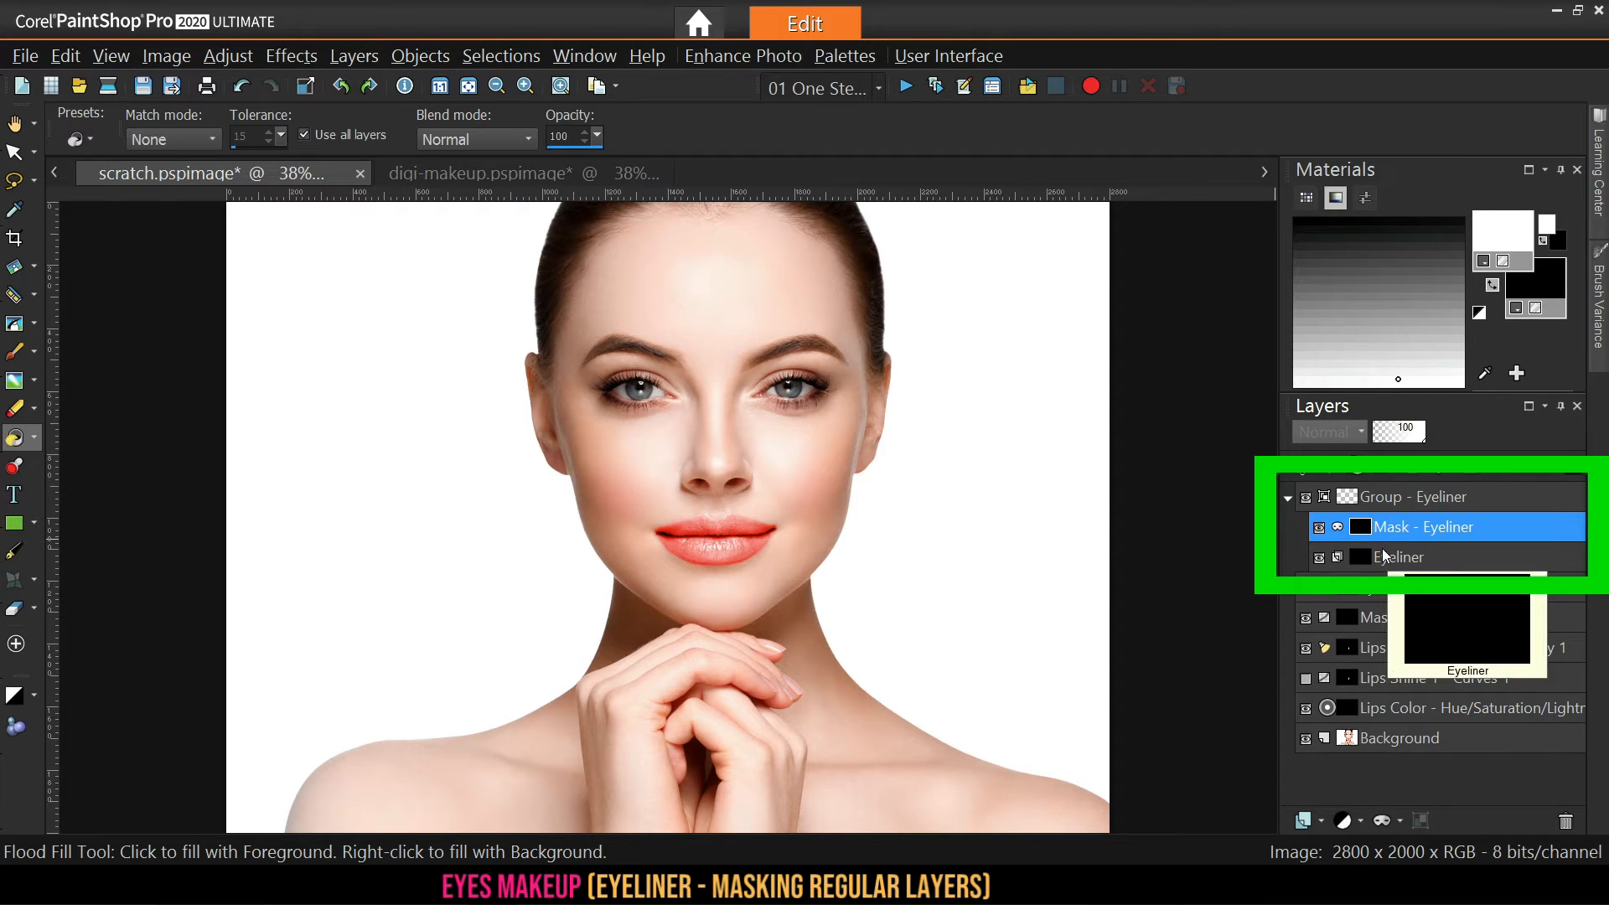
{"action": "mouse_move", "coordinate": [1382, 534]}
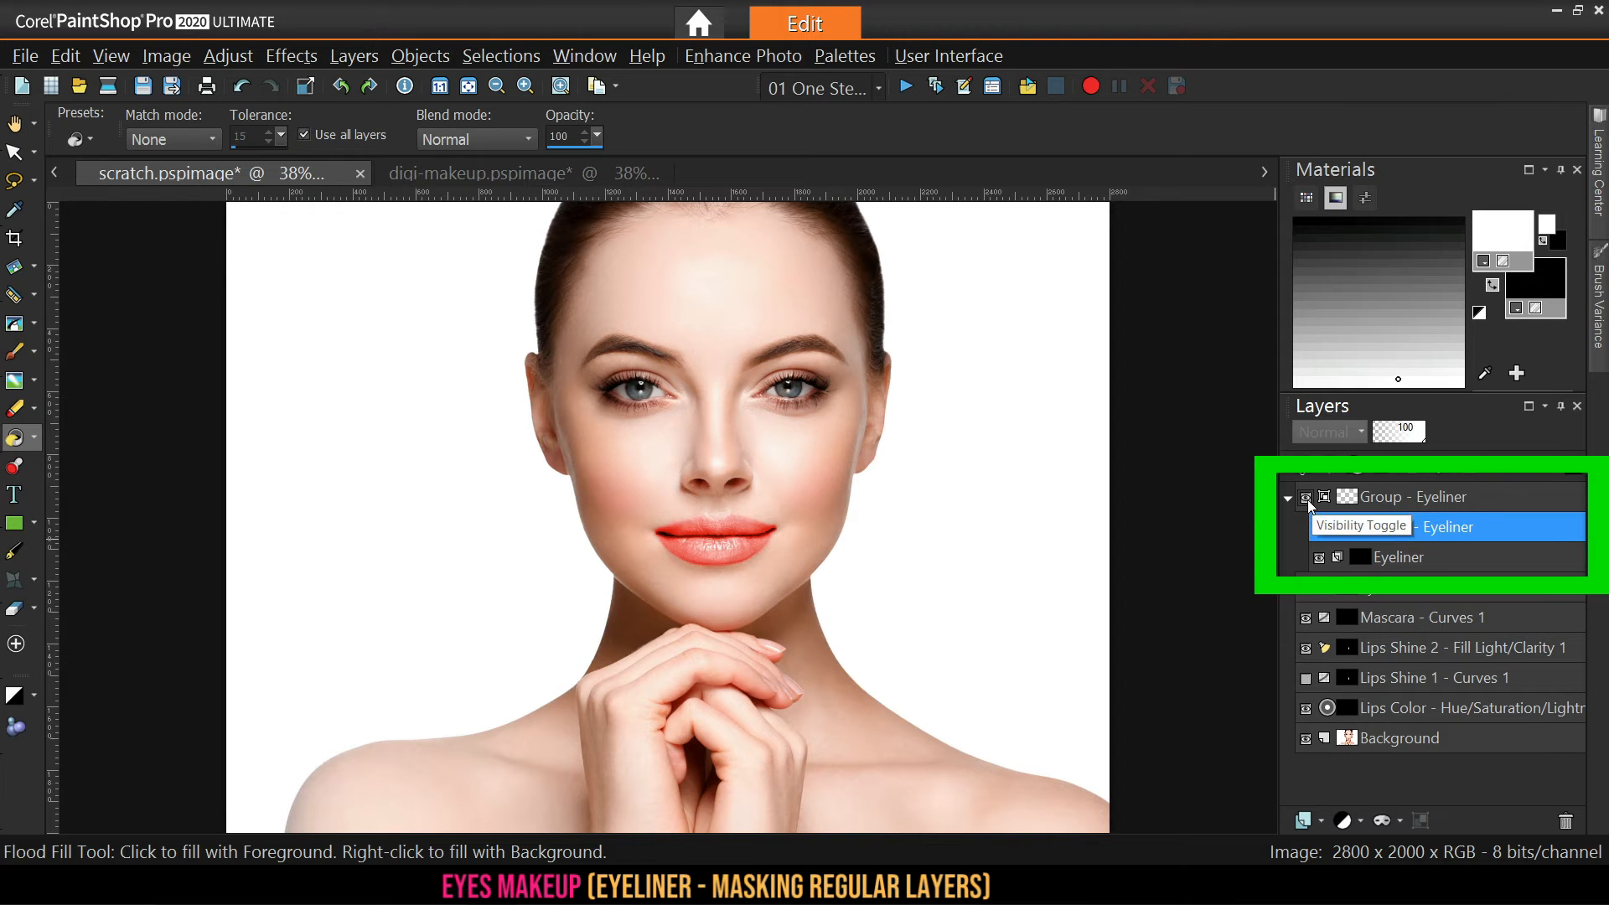
{"action": "left_click", "coordinate": [1398, 497]}
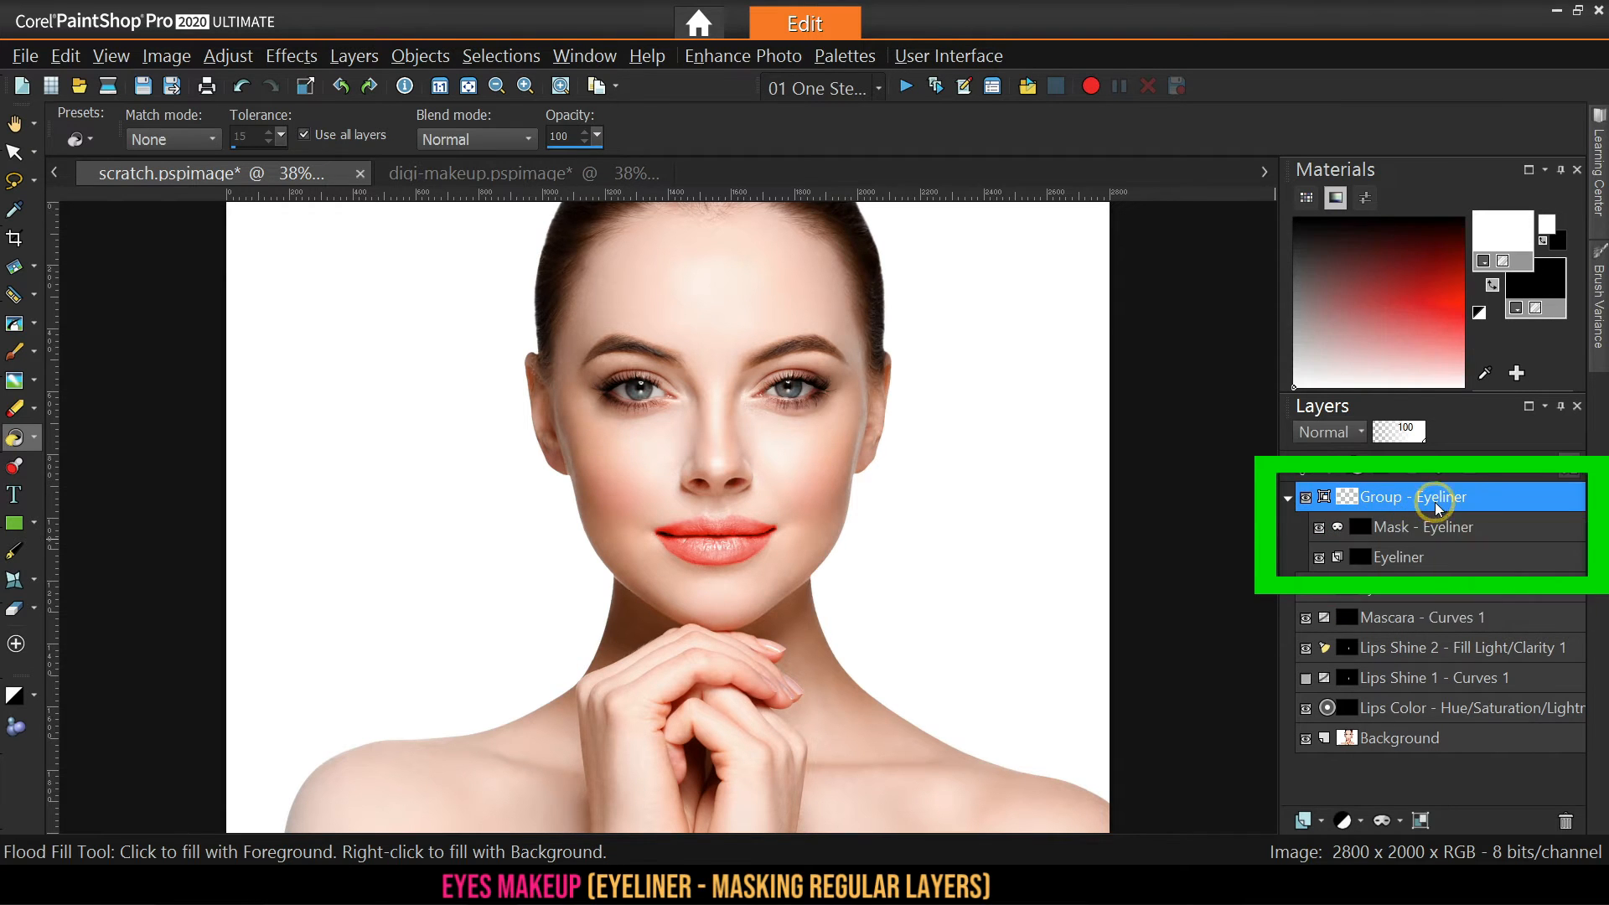
{"action": "double_click", "coordinate": [1436, 501]}
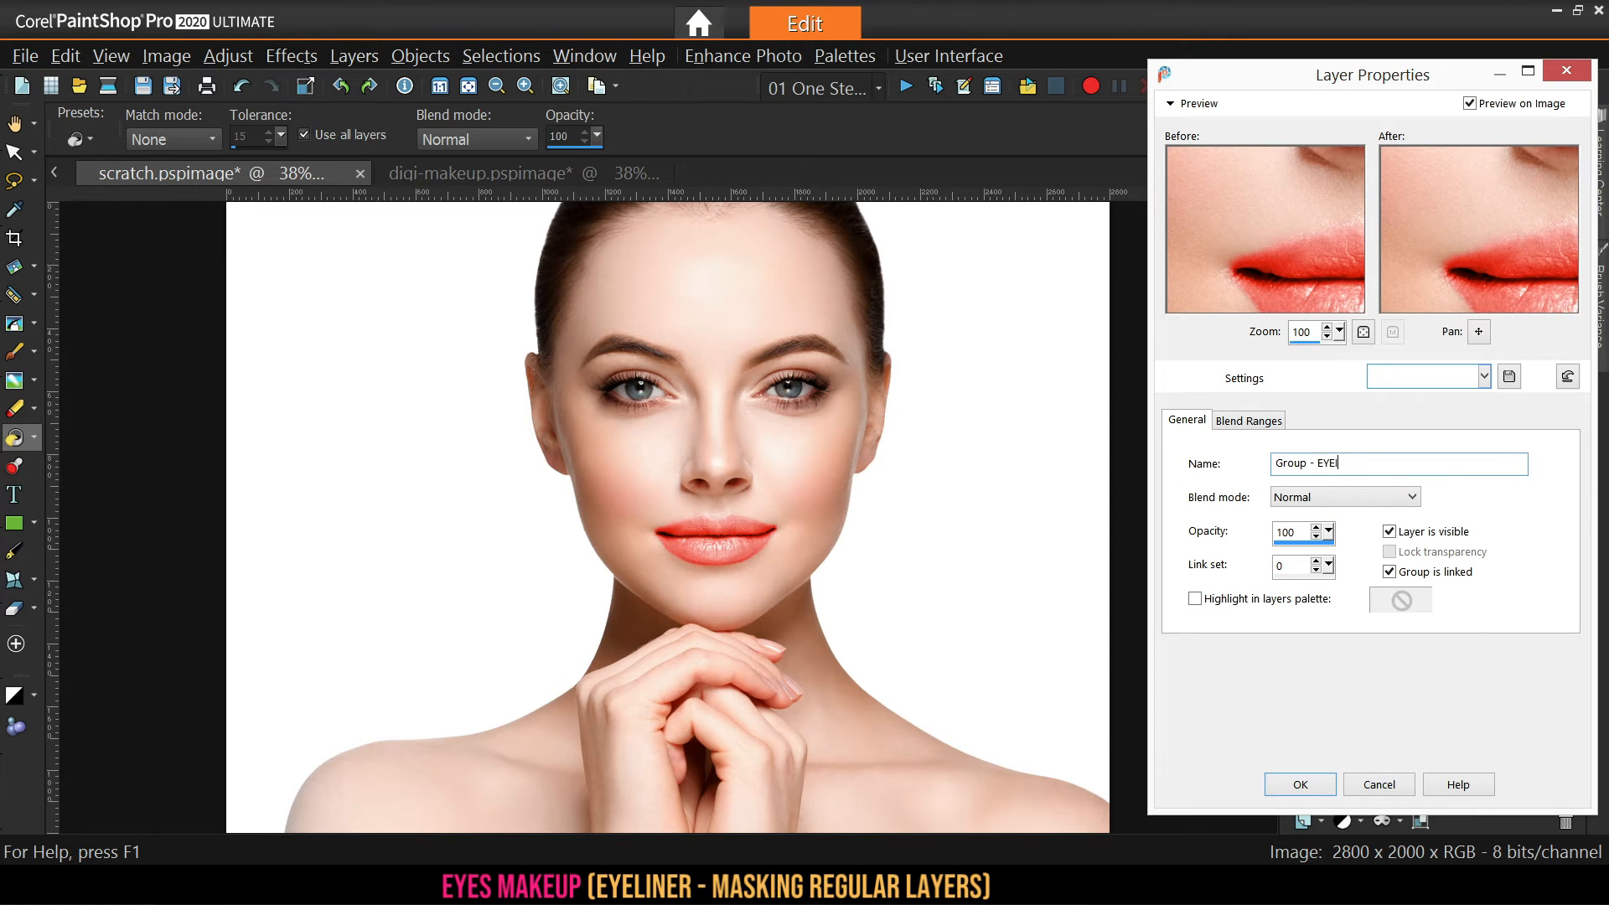
{"action": "key", "text": "Return"}
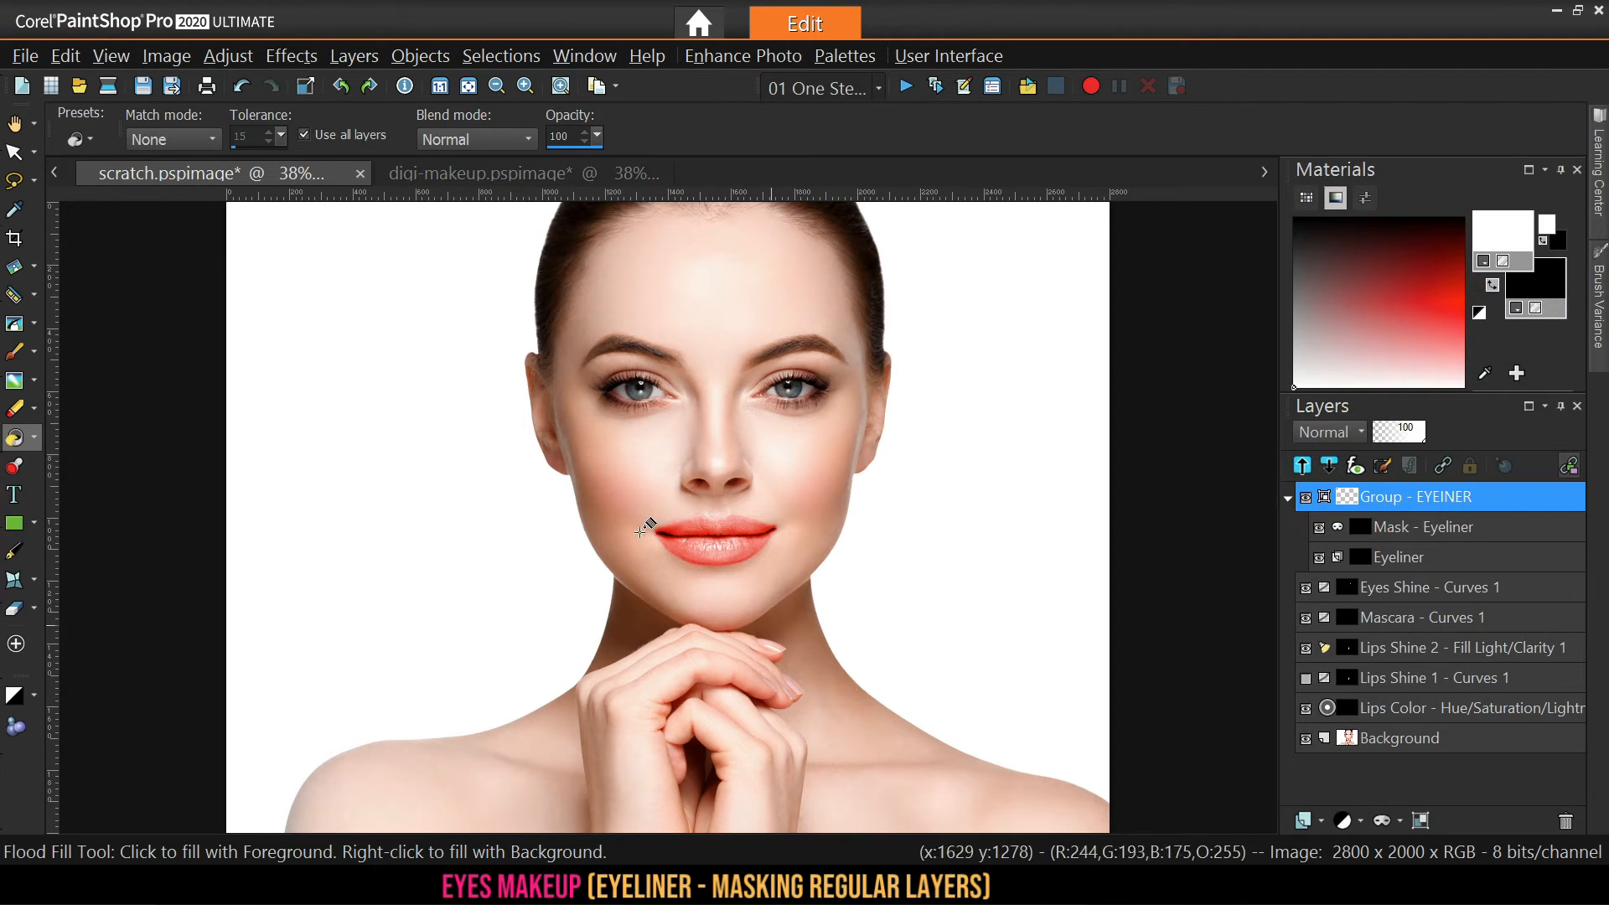
Paint a white stroke on the Eyeliner mask across the brows with a size 155 brush at opacity 60
{"action": "left_click", "coordinate": [16, 353]}
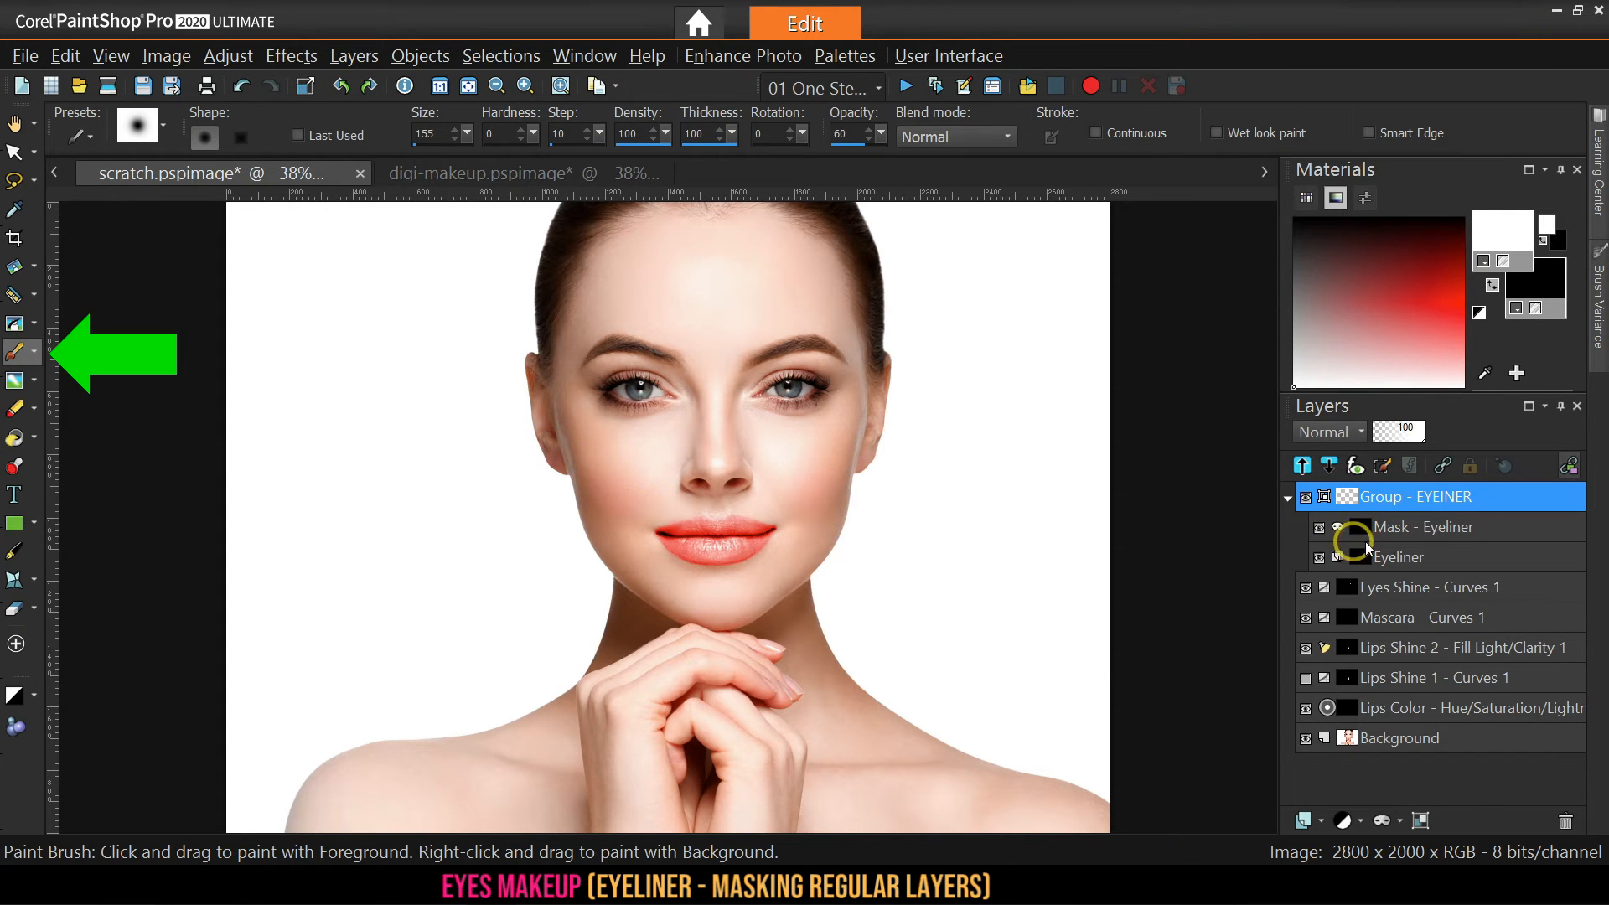
{"action": "left_click", "coordinate": [1408, 527]}
{"action": "left_click_drag", "start_coordinate": [659, 368], "coordinate": [952, 370]}
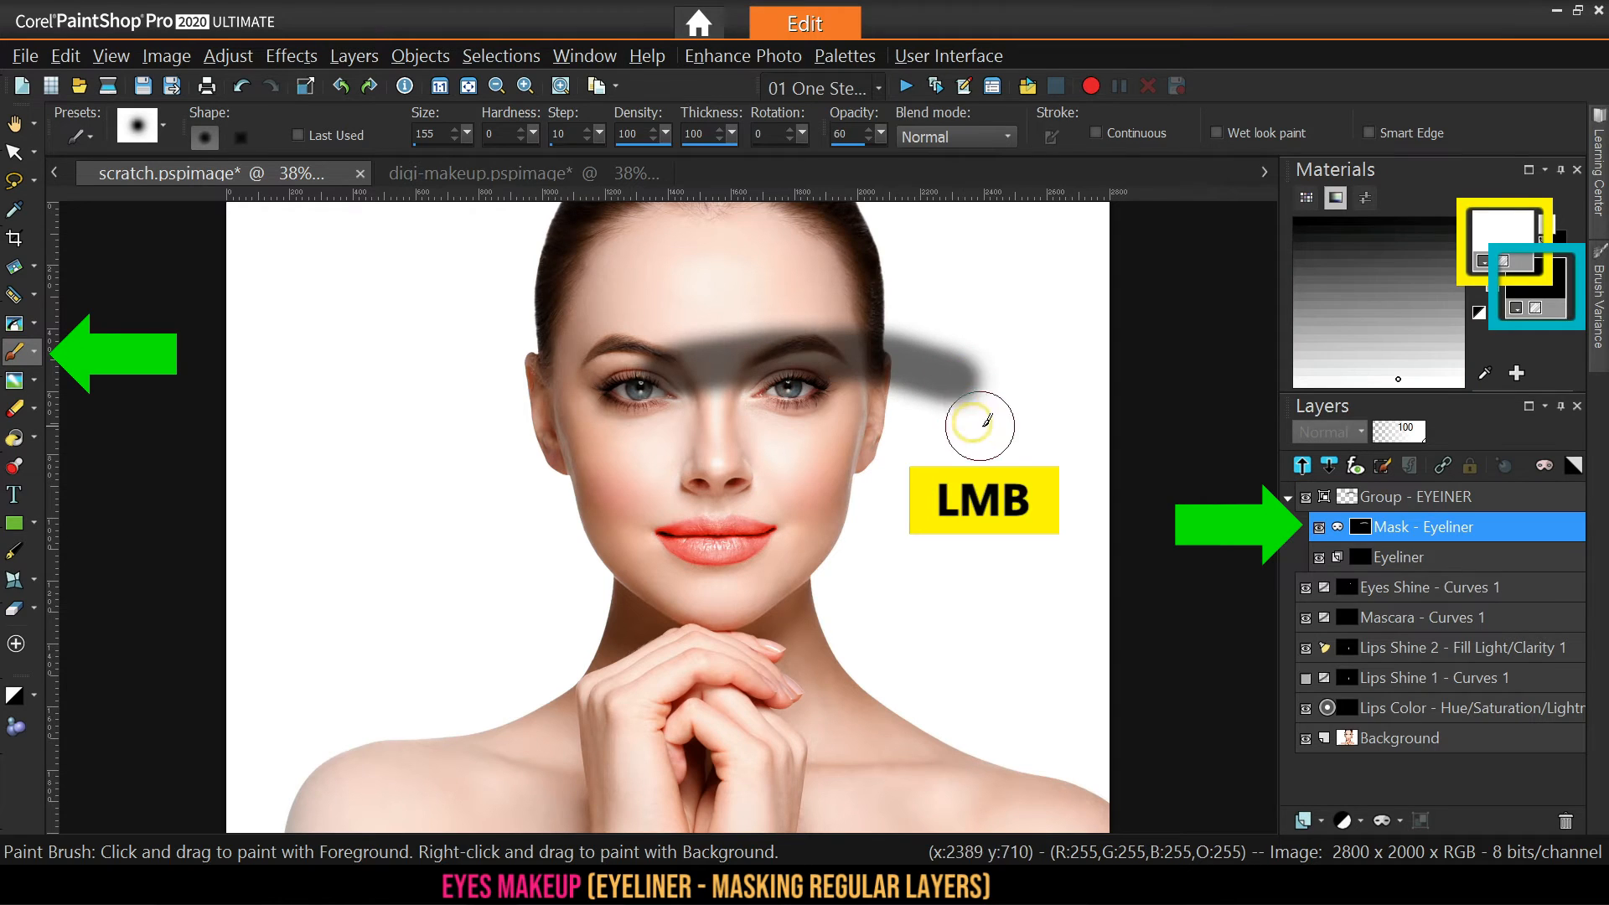
Set the brush opacity to 100 and paint out the test stroke across the face on the eyeliner mask with black
{"action": "mouse_move", "coordinate": [846, 348]}
{"action": "left_mouse_down"}
{"action": "mouse_move", "coordinate": [599, 369]}
{"action": "mouse_move", "coordinate": [987, 362]}
{"action": "mouse_move", "coordinate": [990, 401]}
{"action": "mouse_move", "coordinate": [917, 400]}
{"action": "left_mouse_up"}
{"action": "left_click_drag", "start_coordinate": [881, 134], "coordinate": [932, 151]}
{"action": "left_click_drag", "start_coordinate": [964, 393], "coordinate": [446, 395]}
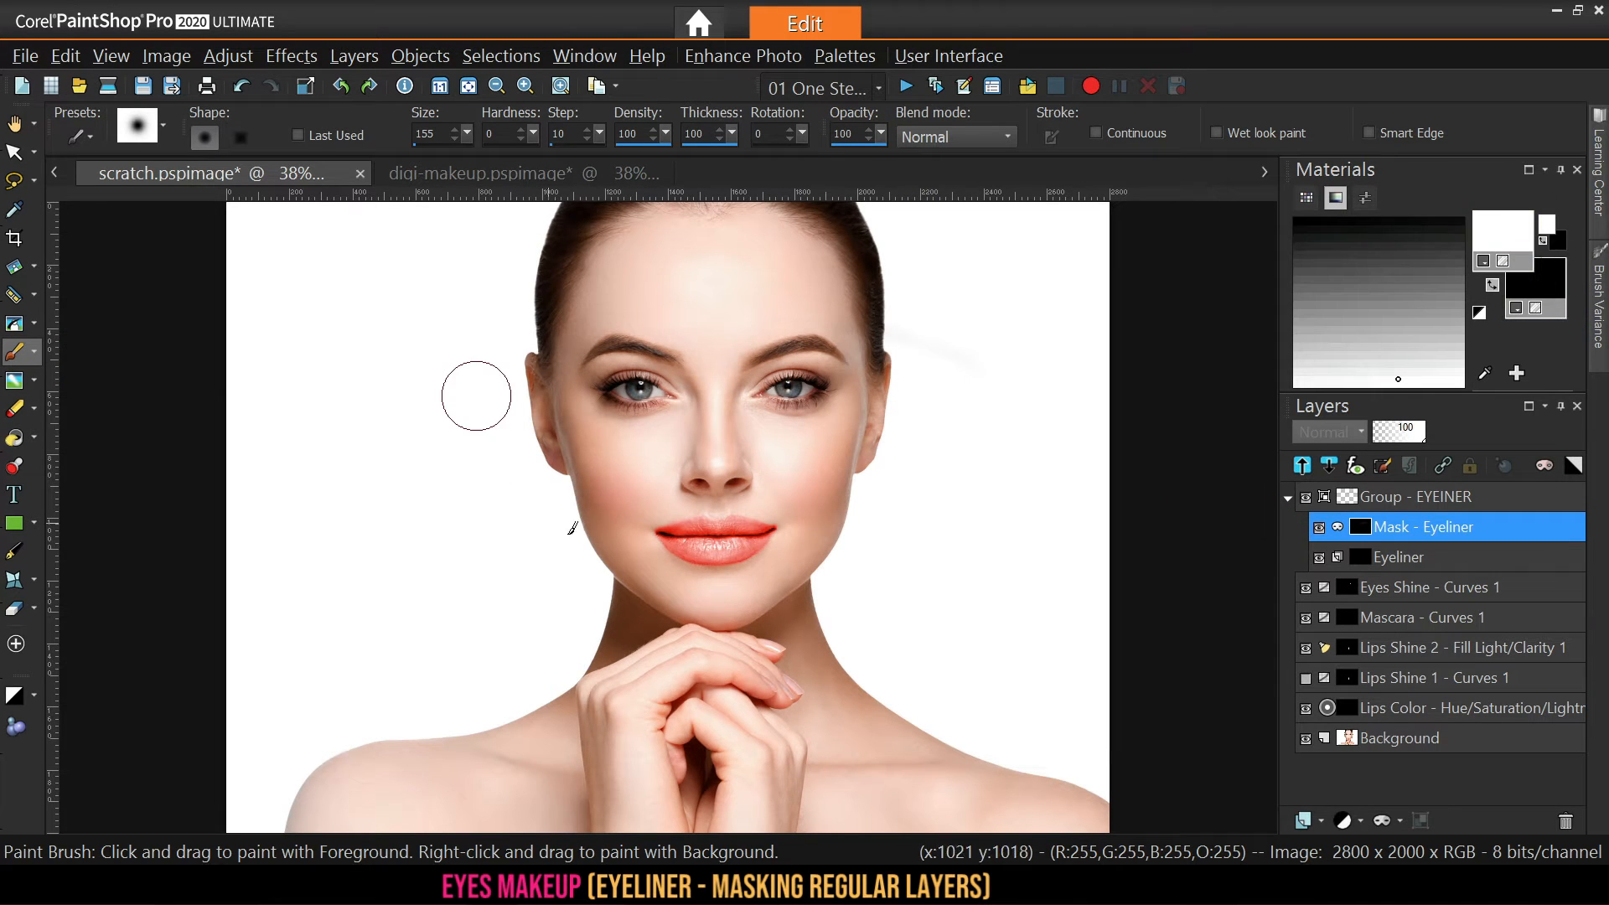
Paint a white size 20 stroke on the eyeliner mask along the left-hand eye's upper lash line, from outer to inner corner
{"action": "scroll", "coordinate": [624, 352], "scroll_direction": "up", "scroll_amount": 5}
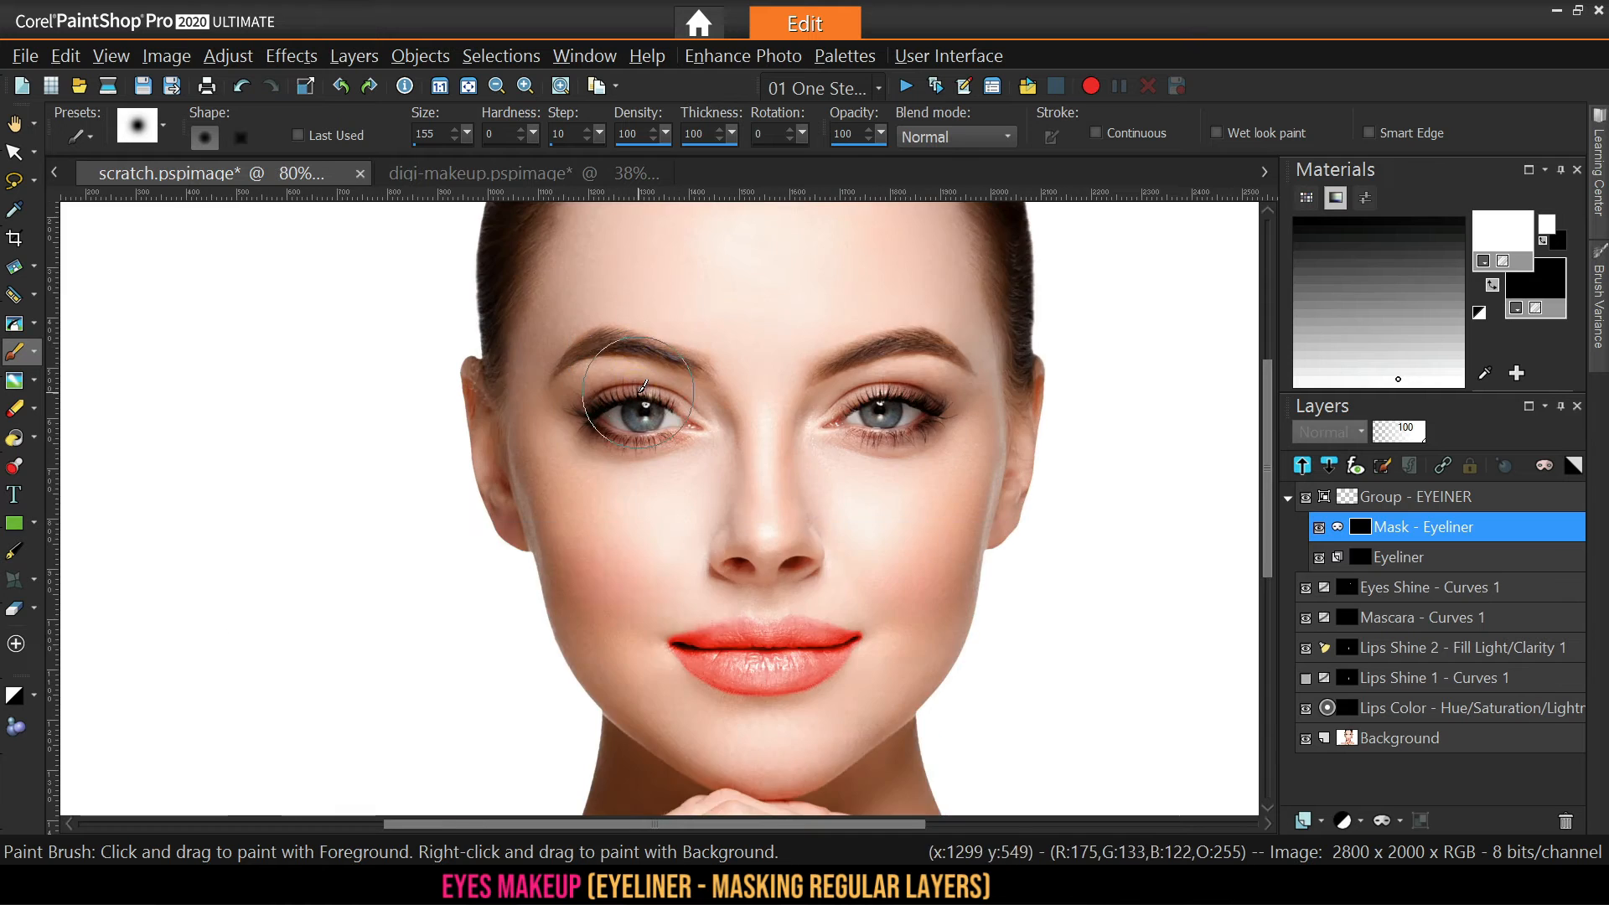
{"action": "left_click_drag", "start_coordinate": [586, 405], "coordinate": [602, 335]}
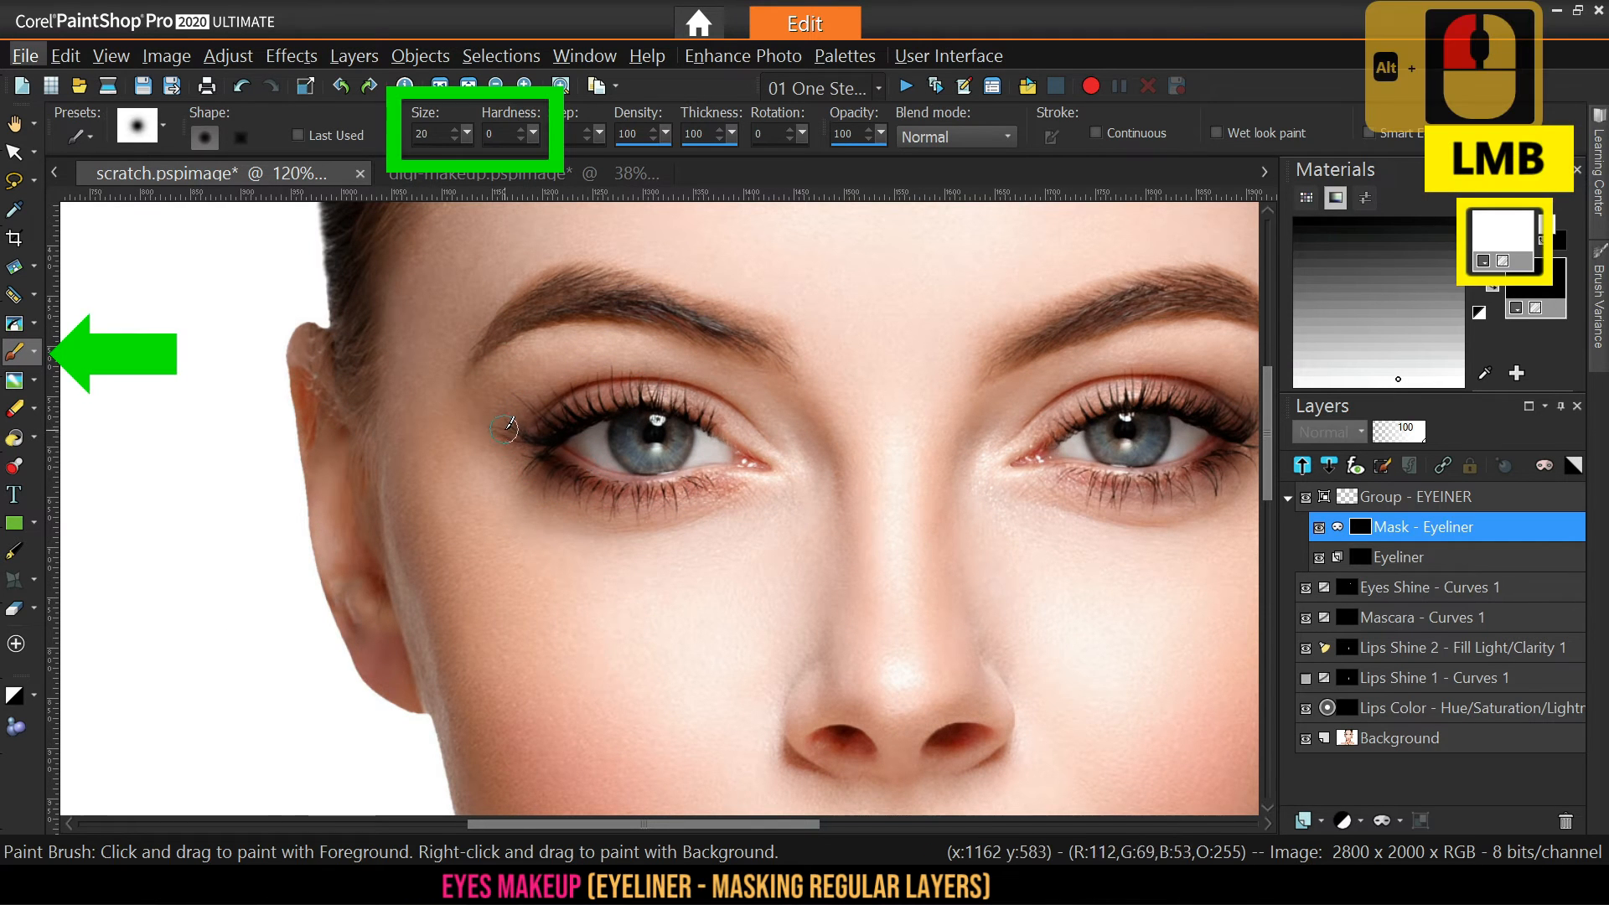
{"action": "left_click_drag", "start_coordinate": [502, 429], "coordinate": [556, 435]}
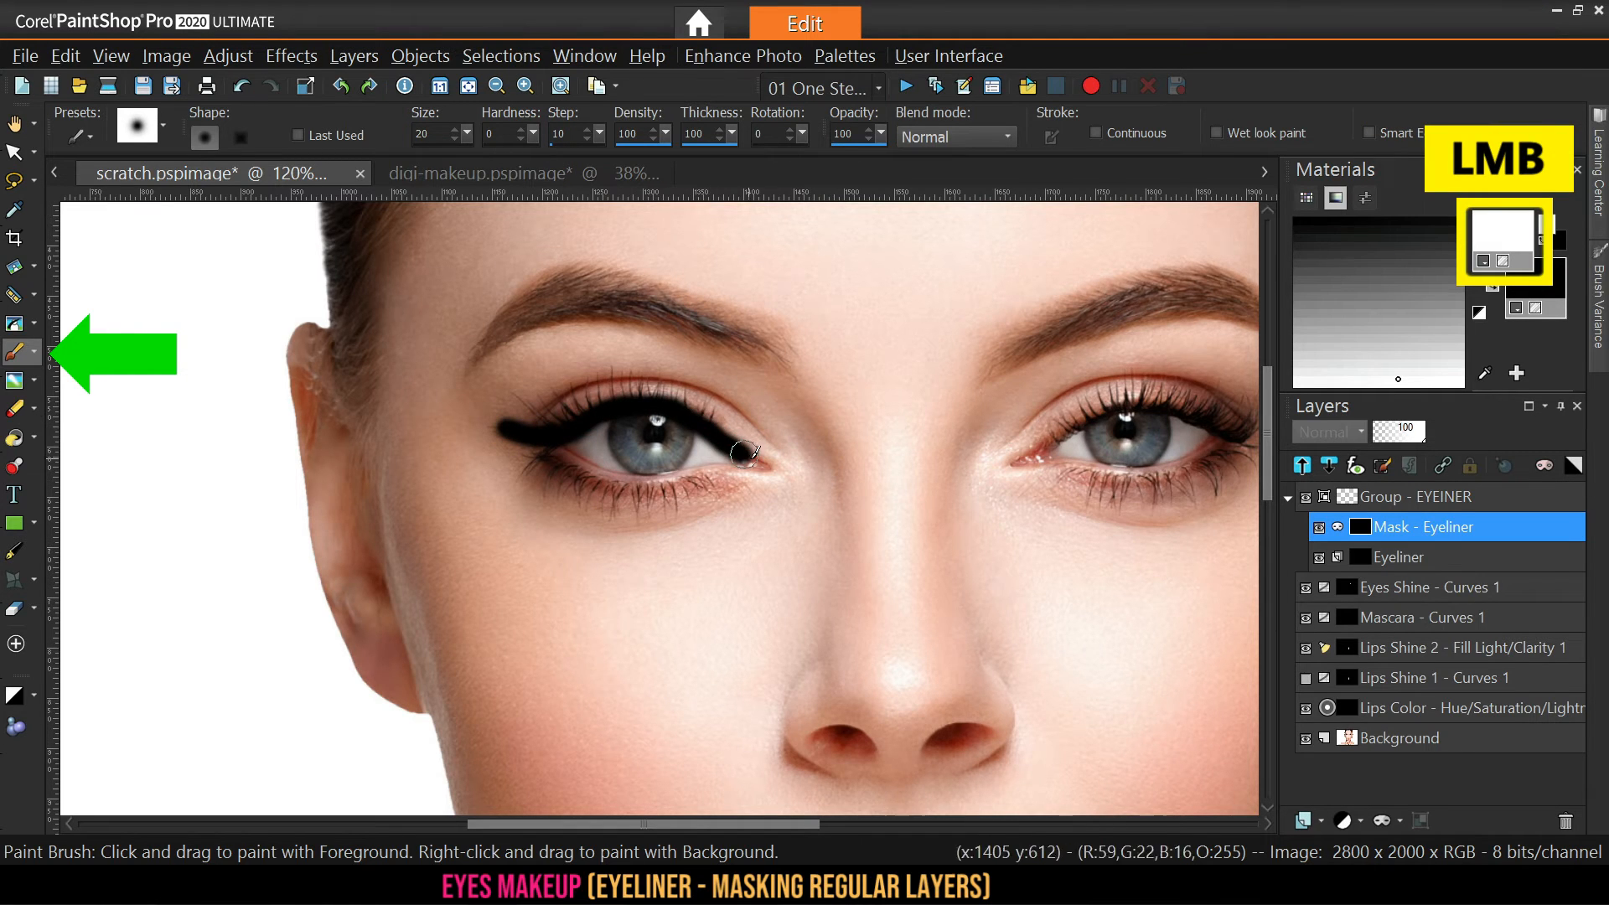
{"action": "left_click_drag", "start_coordinate": [743, 453], "coordinate": [767, 464]}
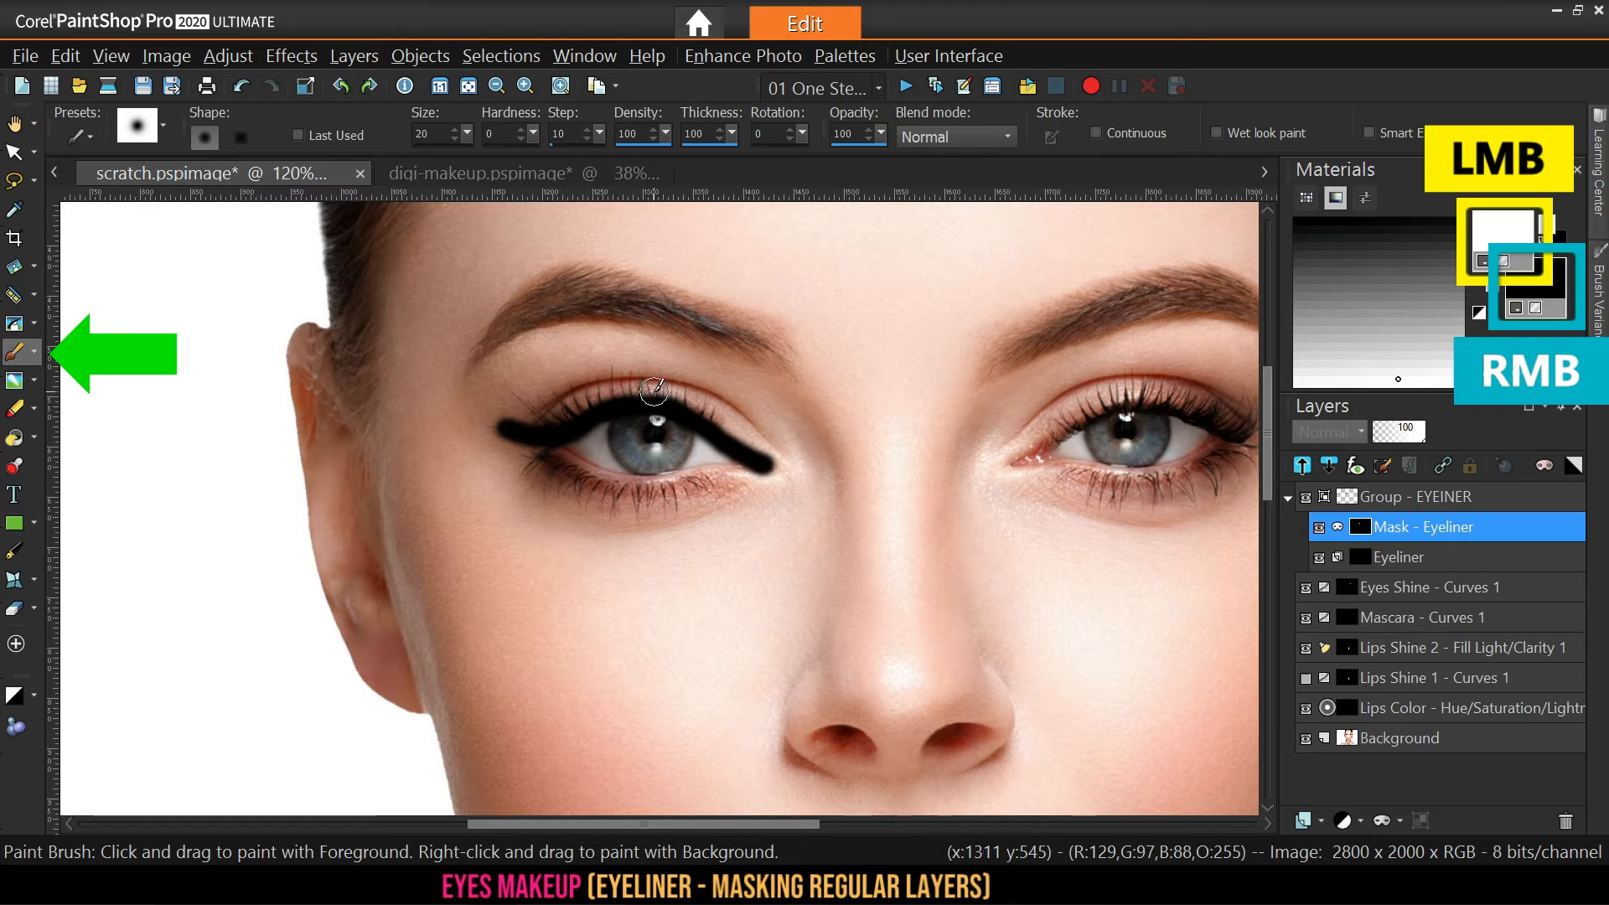
Thin and shape the left-hand eye's liner by painting black along its upper and lower edges with a size 32 brush
{"action": "scroll", "coordinate": [634, 425], "scroll_direction": "up", "scroll_amount": 2}
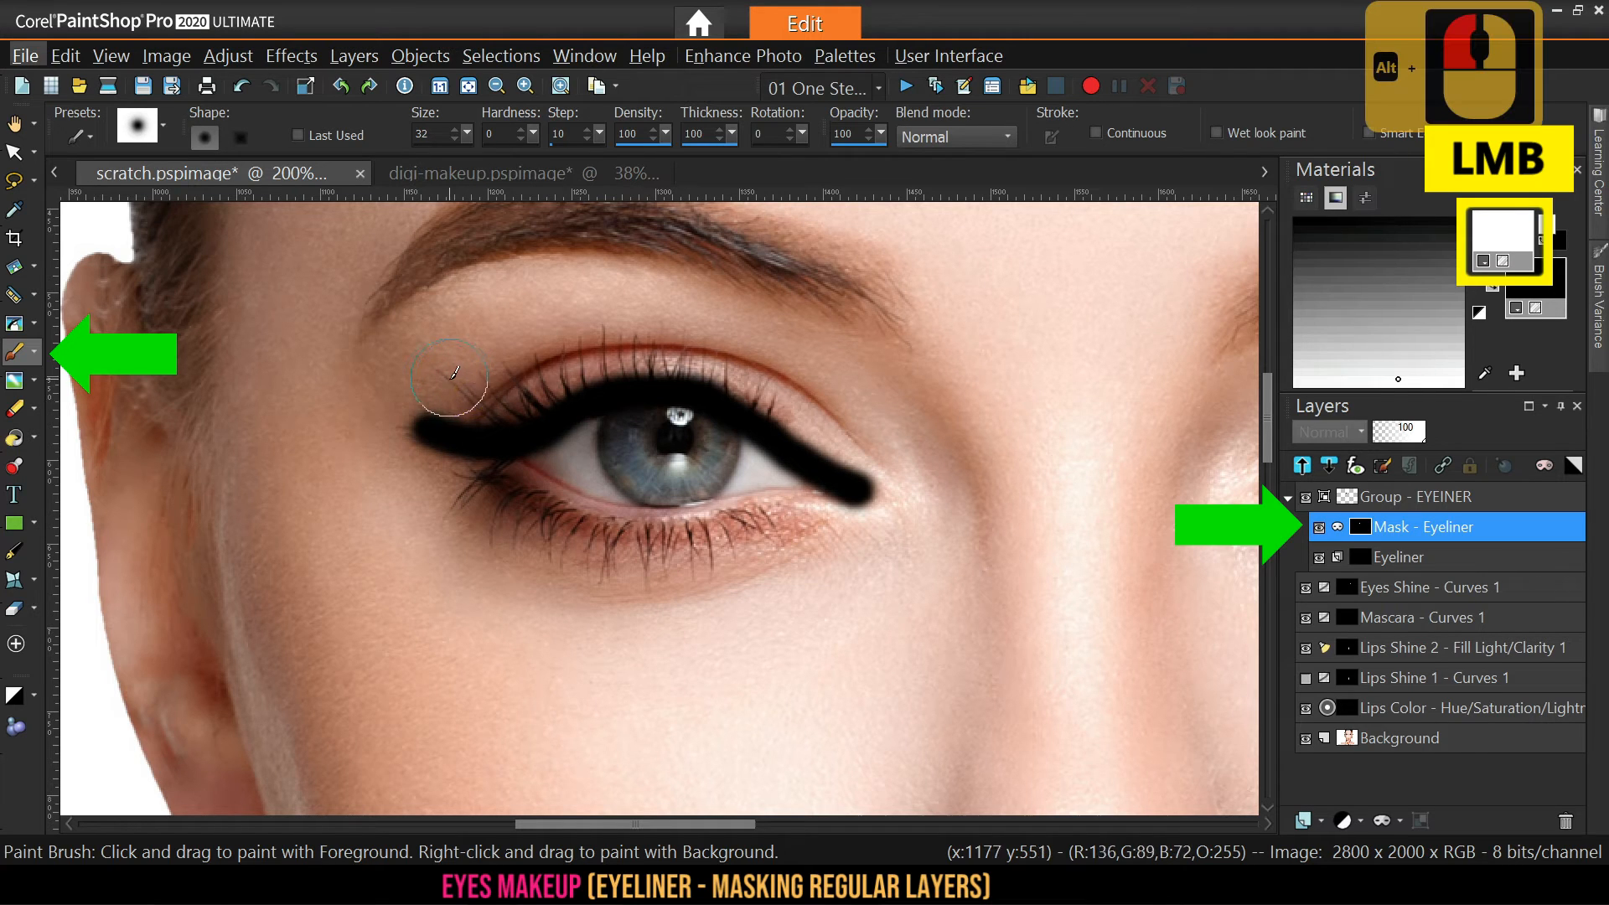
{"action": "mouse_move", "coordinate": [431, 381]}
{"action": "left_mouse_down"}
{"action": "mouse_move", "coordinate": [406, 375]}
{"action": "mouse_move", "coordinate": [452, 400]}
{"action": "mouse_move", "coordinate": [532, 406]}
{"action": "mouse_move", "coordinate": [603, 356]}
{"action": "mouse_move", "coordinate": [671, 348]}
{"action": "mouse_move", "coordinate": [864, 450]}
{"action": "mouse_move", "coordinate": [914, 527]}
{"action": "left_mouse_up"}
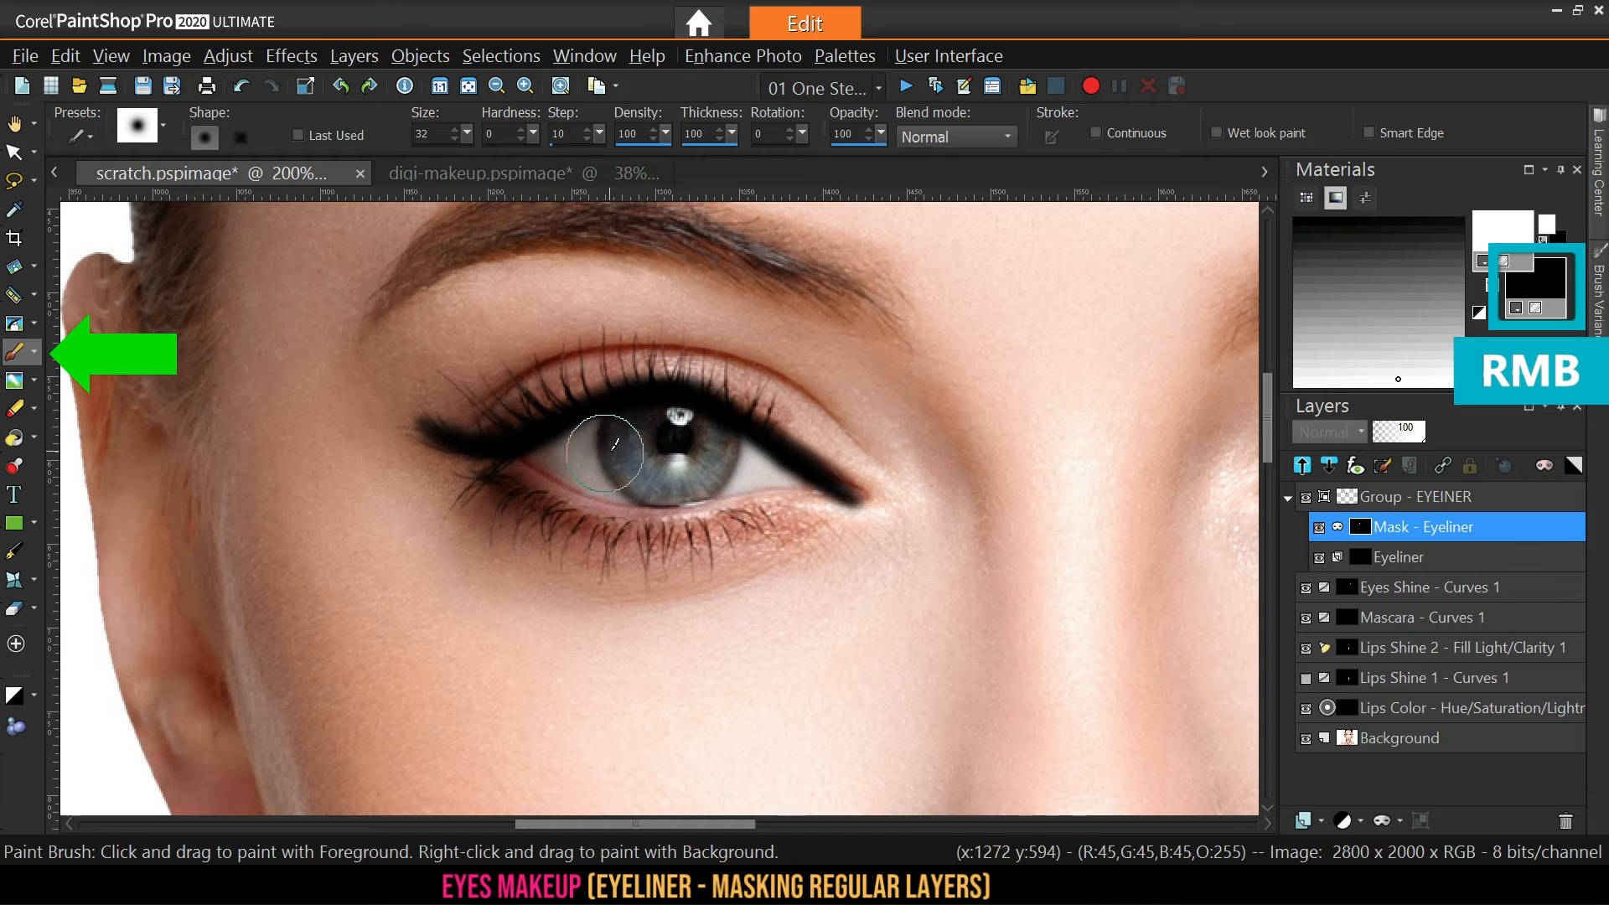
{"action": "mouse_move", "coordinate": [736, 476]}
{"action": "left_mouse_down"}
{"action": "mouse_move", "coordinate": [869, 538]}
{"action": "mouse_move", "coordinate": [748, 516]}
{"action": "mouse_move", "coordinate": [890, 533]}
{"action": "mouse_move", "coordinate": [777, 533]}
{"action": "mouse_move", "coordinate": [874, 524]}
{"action": "left_mouse_up"}
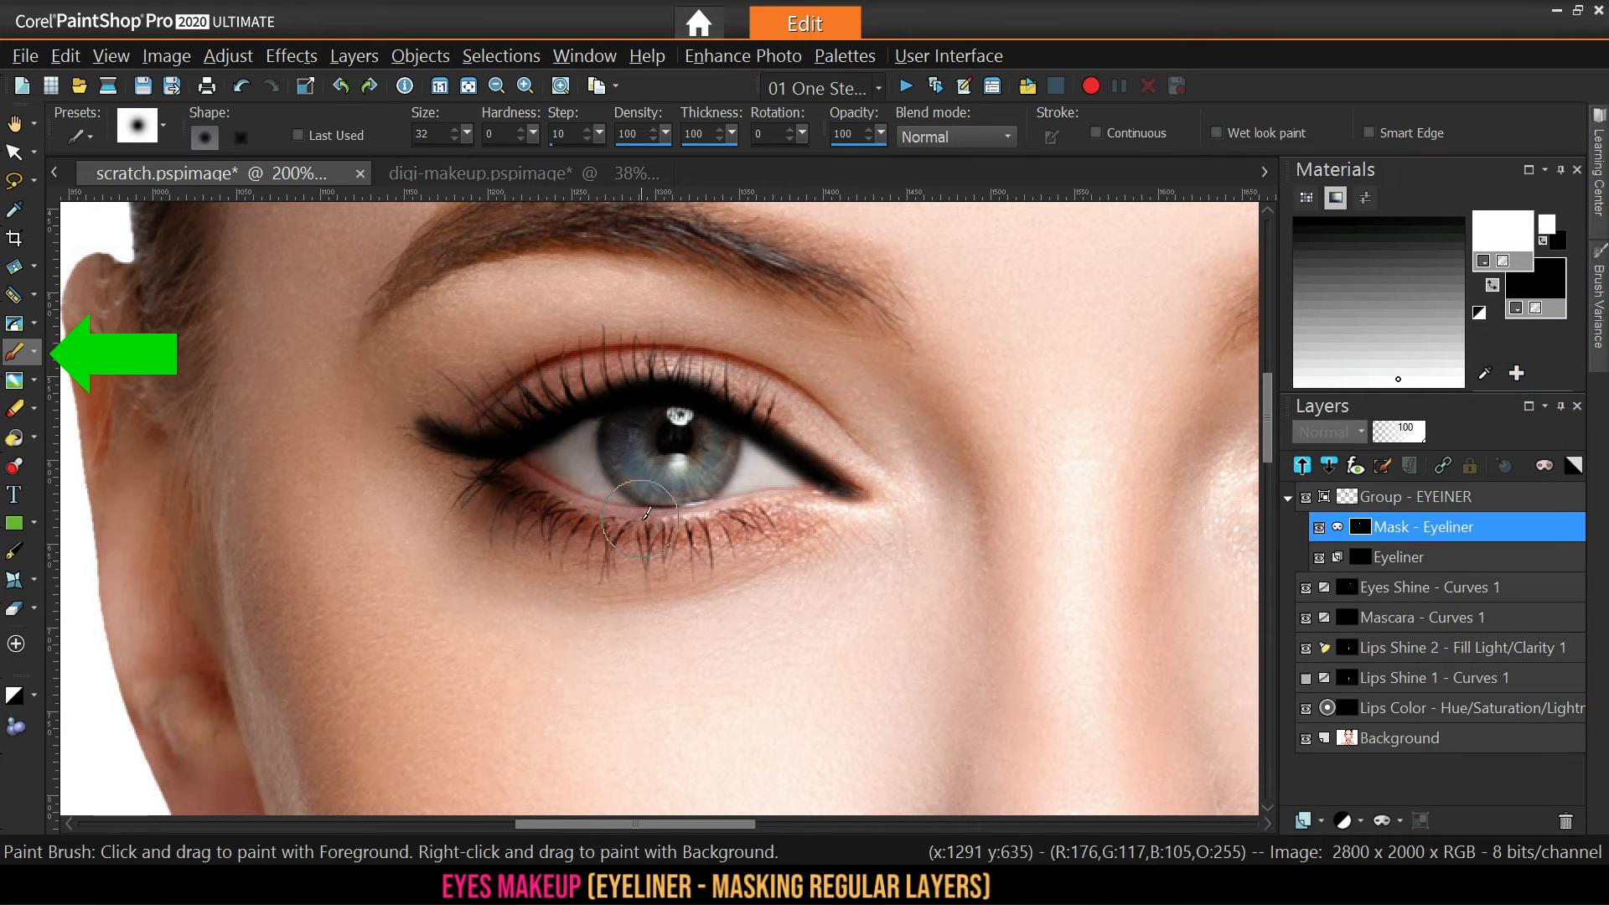
Try thinning the liner near the left-hand eye's inner corner with a size 25 brush, and undo the stroke
{"action": "scroll", "coordinate": [671, 540], "scroll_direction": "down", "scroll_amount": 2}
{"action": "scroll", "coordinate": [662, 545], "scroll_direction": "up", "scroll_amount": 2}
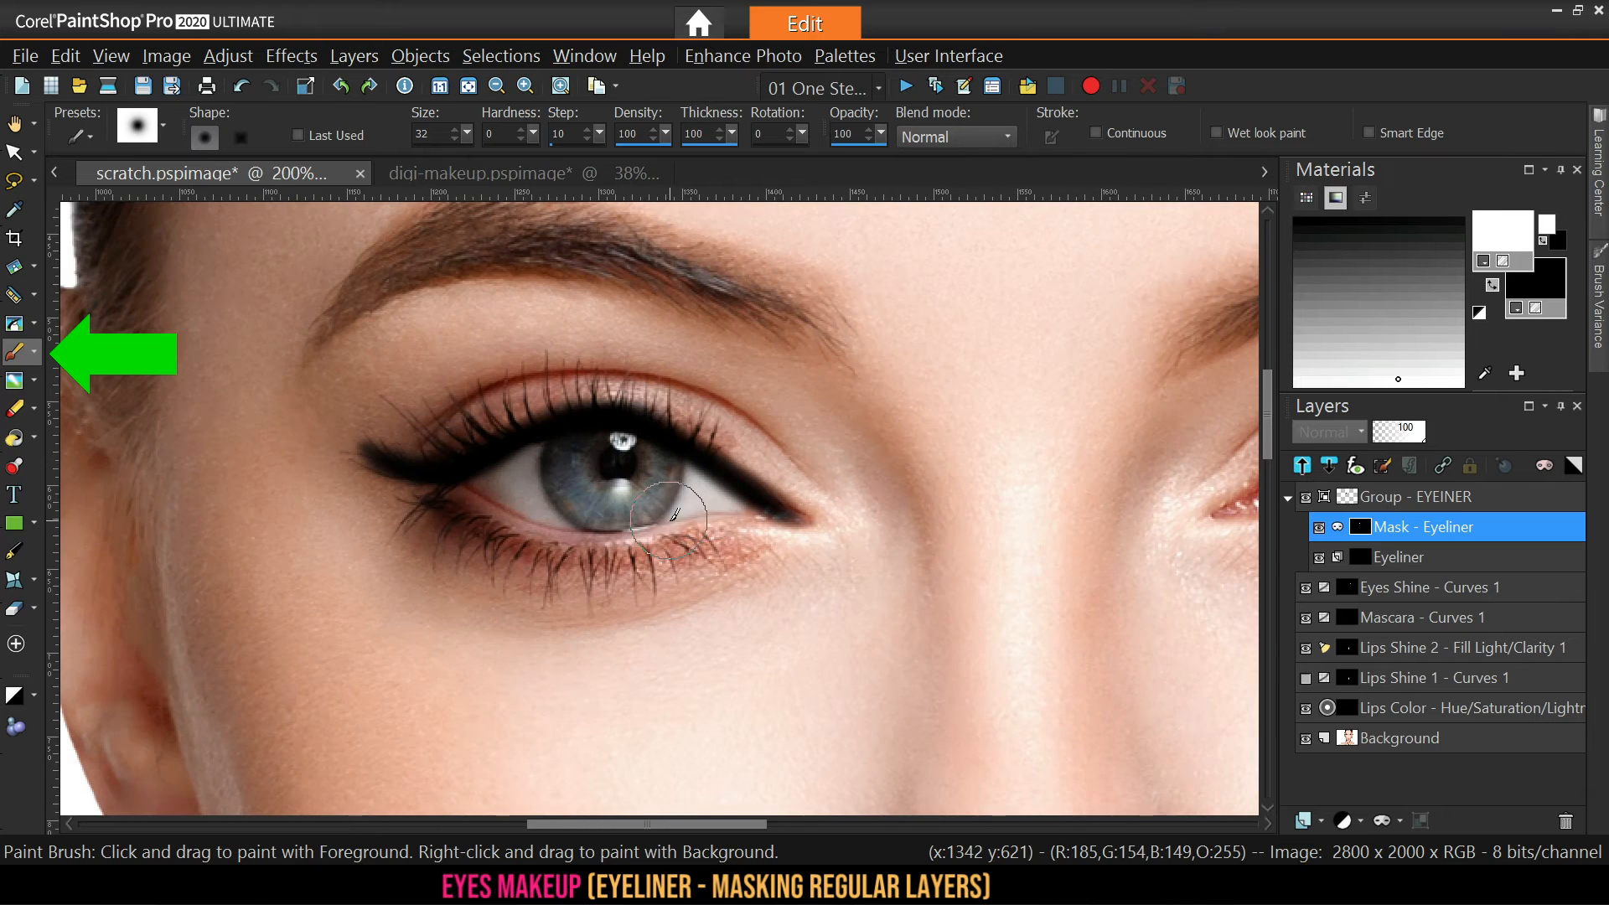
{"action": "left_click_drag", "start_coordinate": [667, 522], "coordinate": [666, 512], "text": "alt"}
{"action": "mouse_move", "coordinate": [622, 462]}
{"action": "left_mouse_down"}
{"action": "mouse_move", "coordinate": [677, 470]}
{"action": "mouse_move", "coordinate": [780, 528]}
{"action": "mouse_move", "coordinate": [690, 486]}
{"action": "left_mouse_up"}
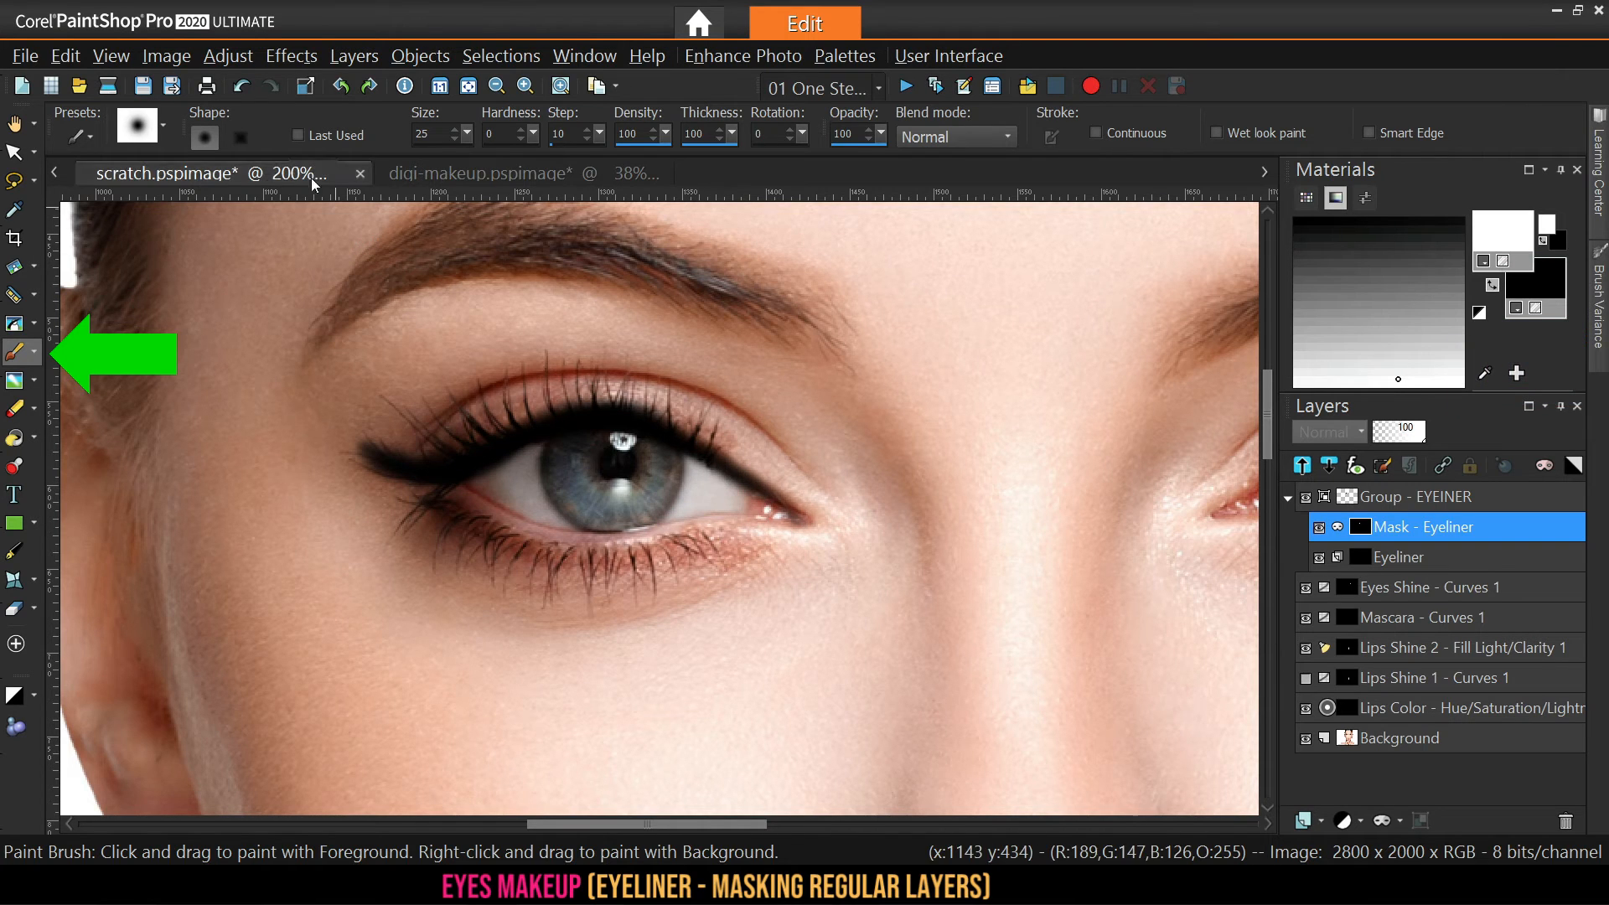
{"action": "left_click", "coordinate": [243, 89]}
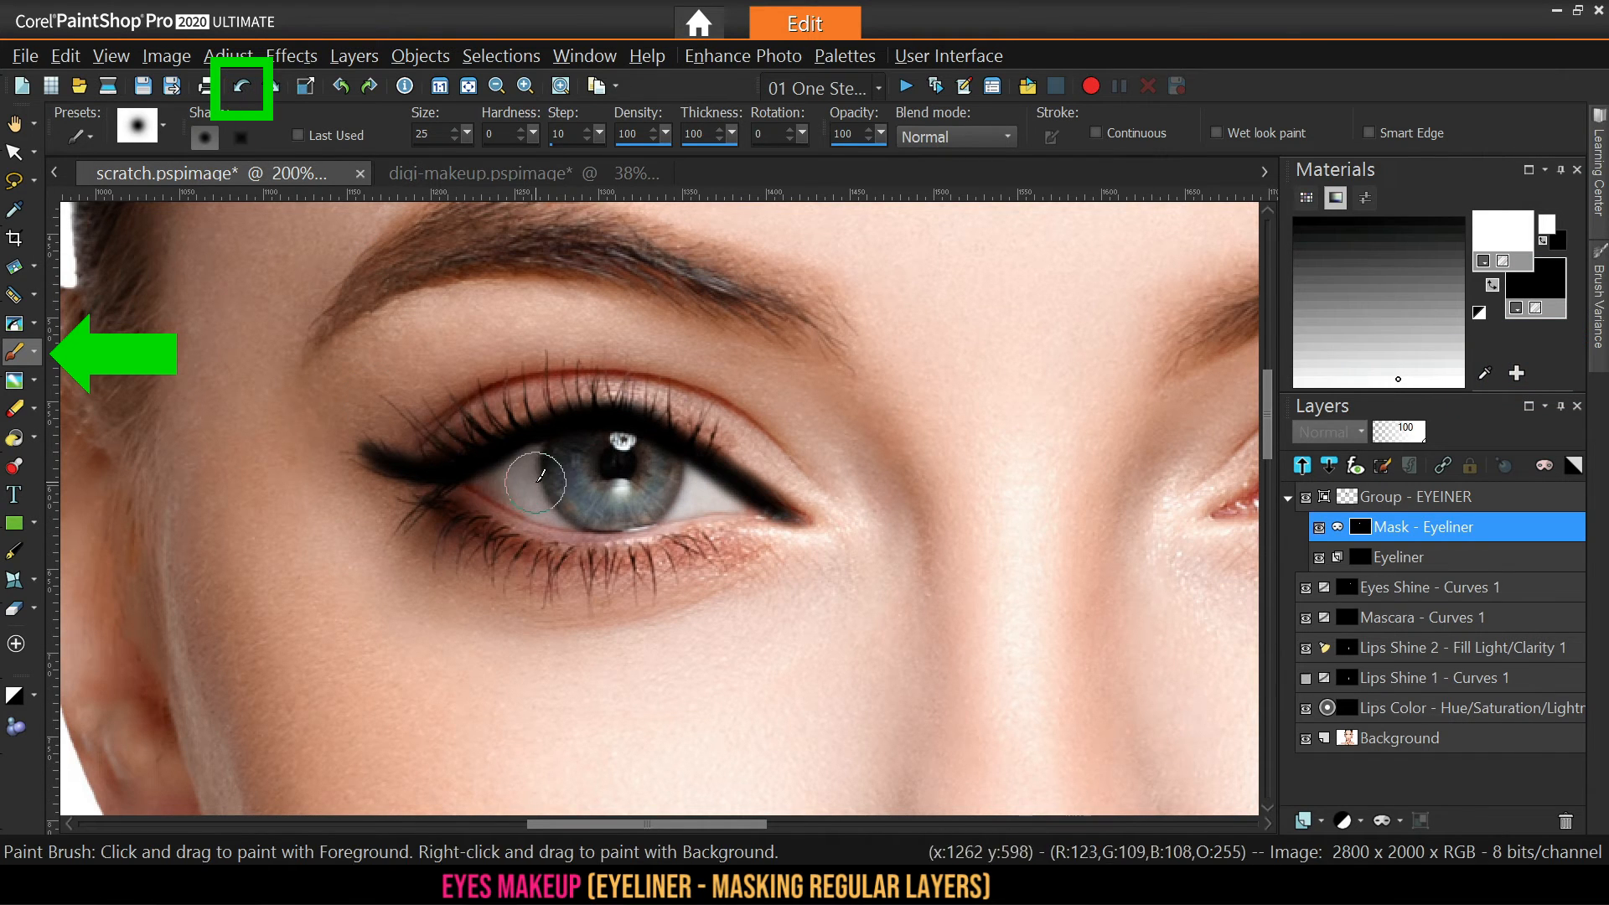
Refine the liner's lower edge around the left-hand eye on the eyeliner mask
{"action": "left_click_drag", "start_coordinate": [554, 495], "coordinate": [564, 516]}
{"action": "mouse_move", "coordinate": [436, 506]}
{"action": "left_mouse_down"}
{"action": "mouse_move", "coordinate": [380, 514]}
{"action": "mouse_move", "coordinate": [599, 469]}
{"action": "mouse_move", "coordinate": [688, 494]}
{"action": "mouse_move", "coordinate": [738, 536]}
{"action": "mouse_move", "coordinate": [855, 555]}
{"action": "left_mouse_up"}
Paint white liner at brush size 17 along the right-hand eye's upper lash line and trim its edges at size 33
{"action": "scroll", "coordinate": [775, 572], "scroll_direction": "down", "scroll_amount": 3}
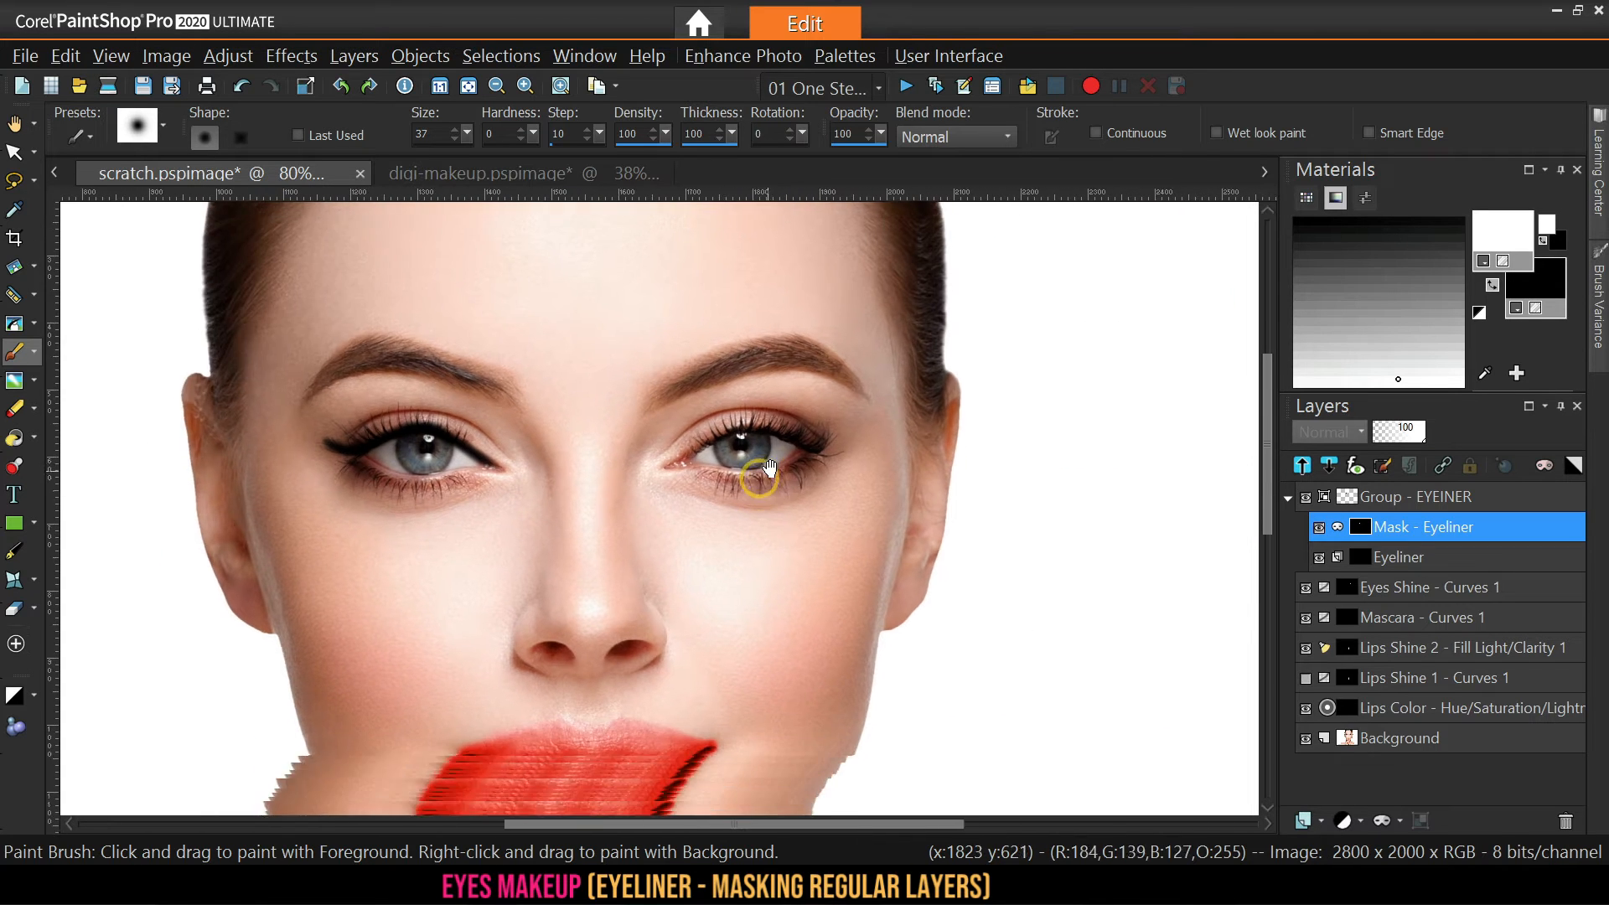
{"action": "scroll", "coordinate": [746, 431], "scroll_direction": "up", "scroll_amount": 3}
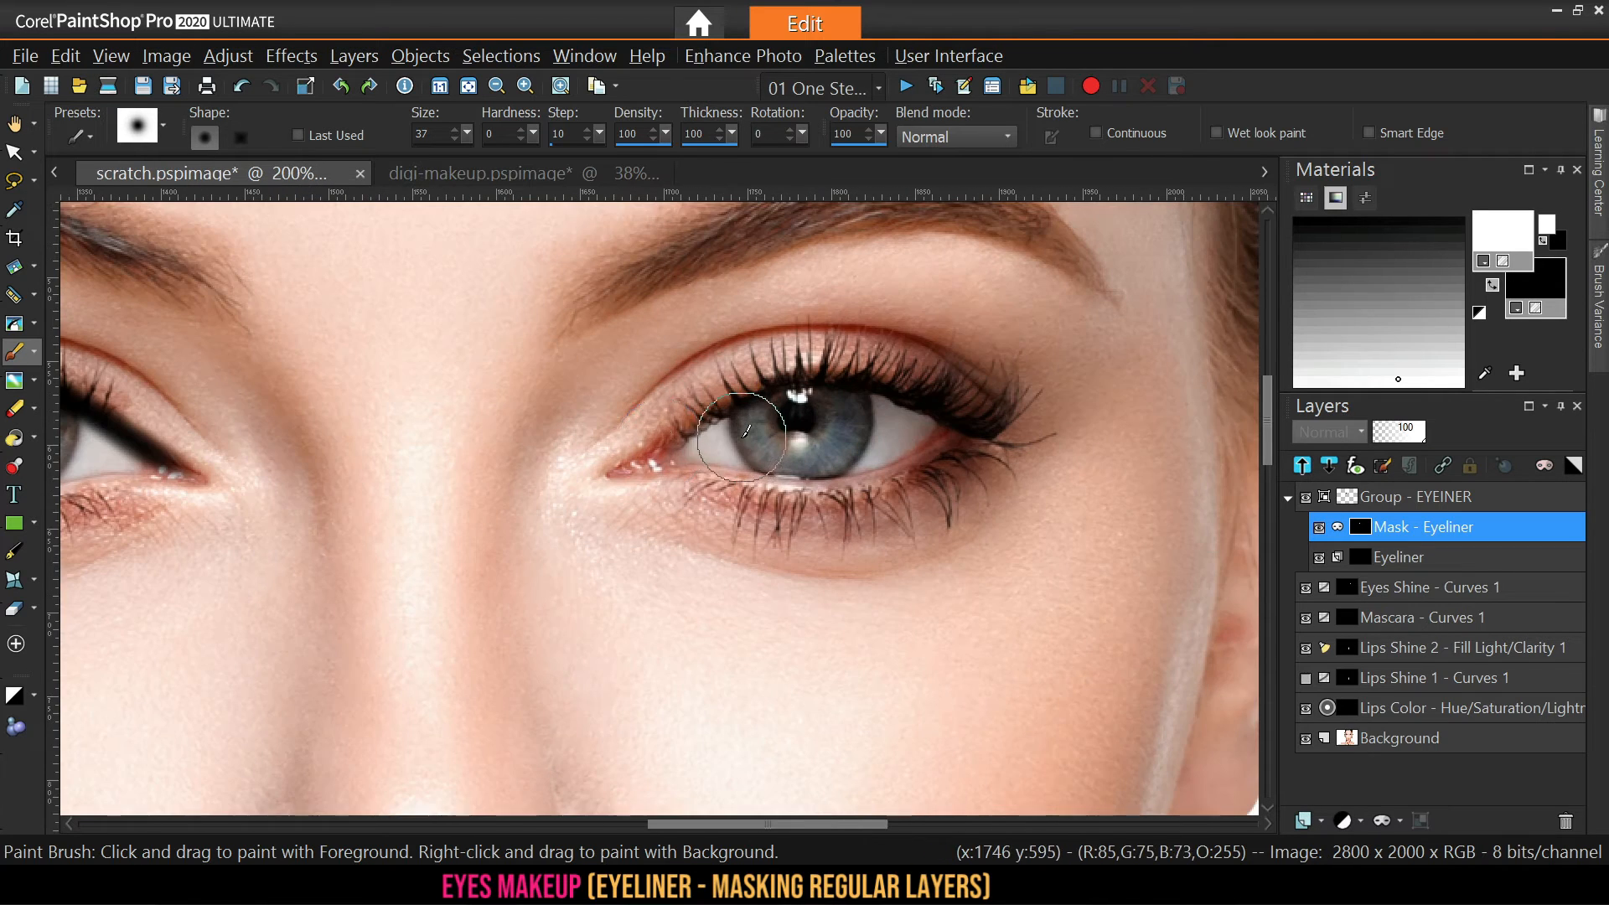
{"action": "left_click", "coordinate": [656, 459], "text": "alt"}
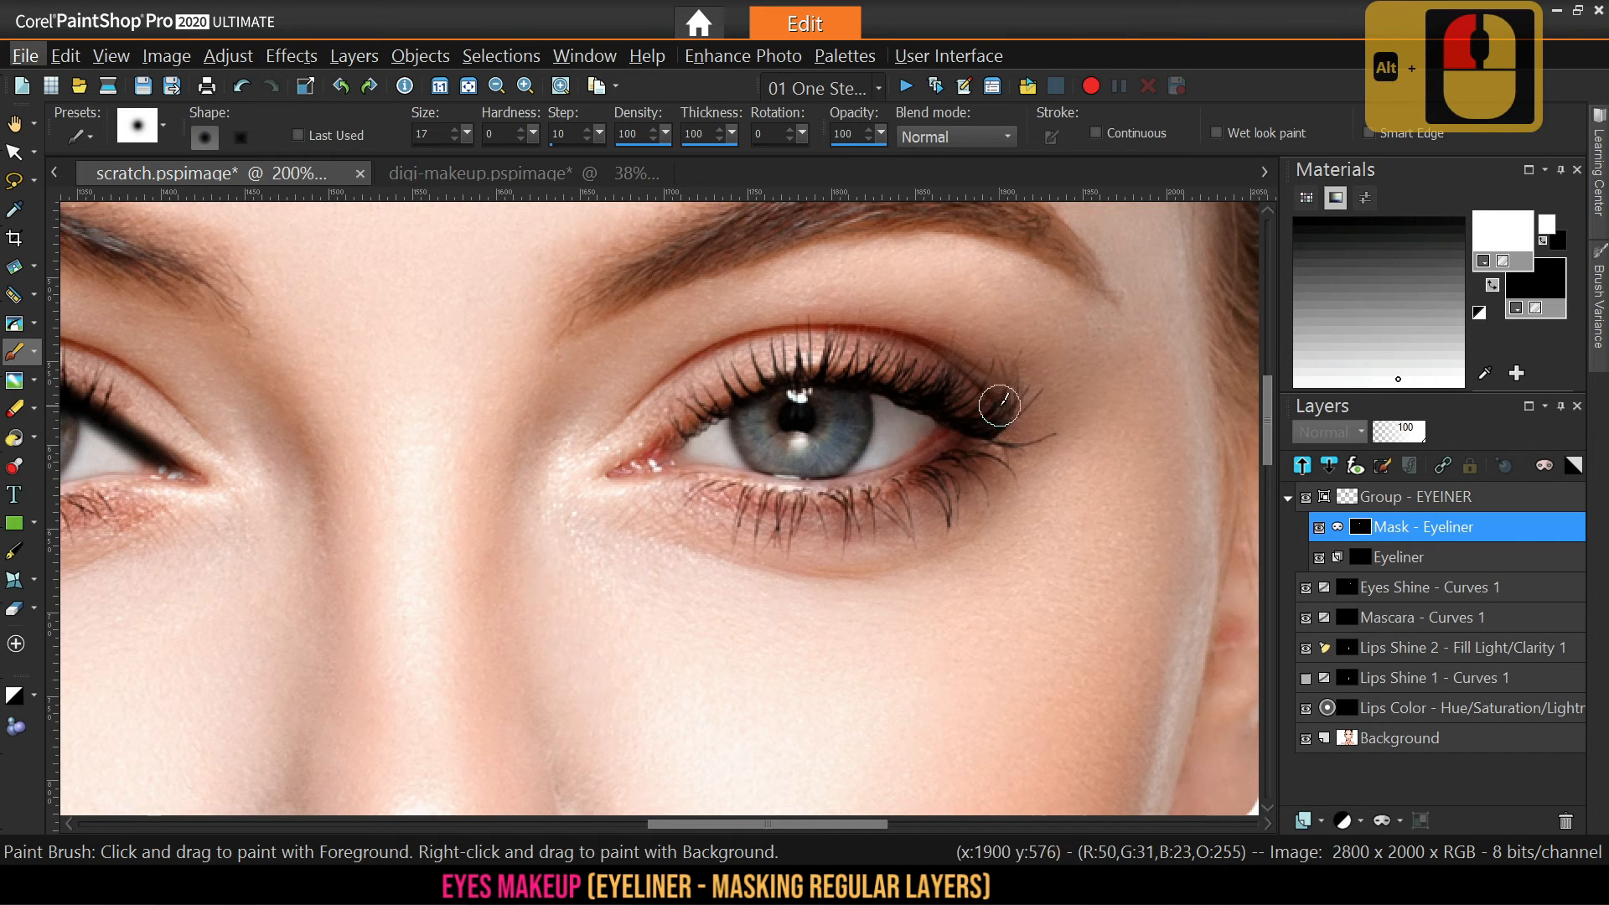
{"action": "left_click_drag", "start_coordinate": [987, 432], "coordinate": [700, 414]}
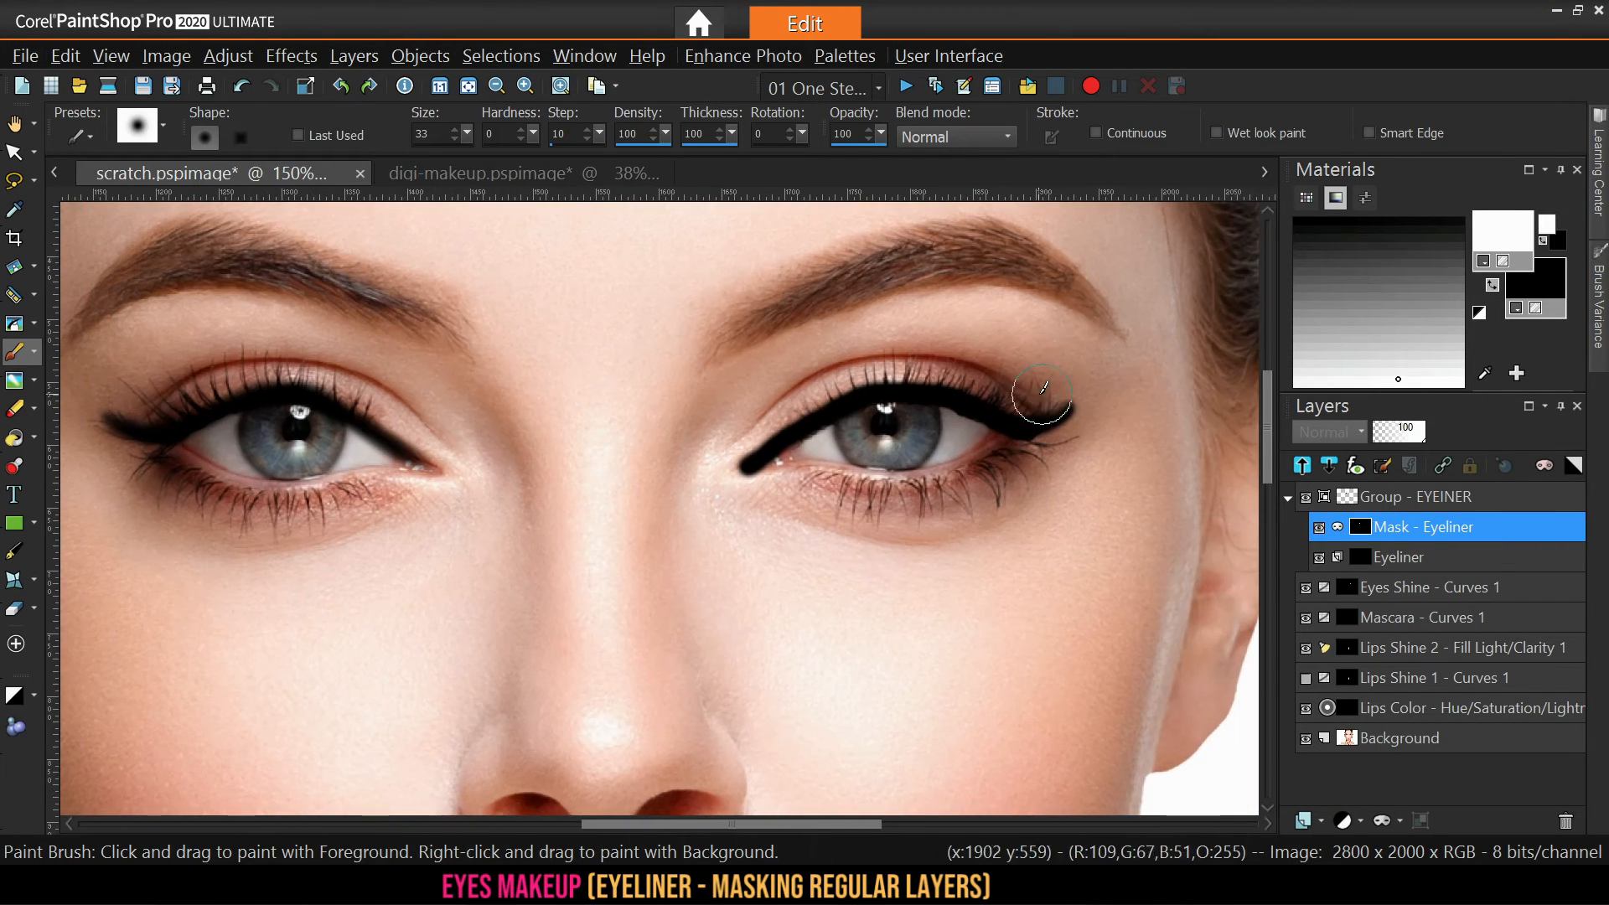
{"action": "left_click_drag", "start_coordinate": [1040, 424], "coordinate": [737, 478]}
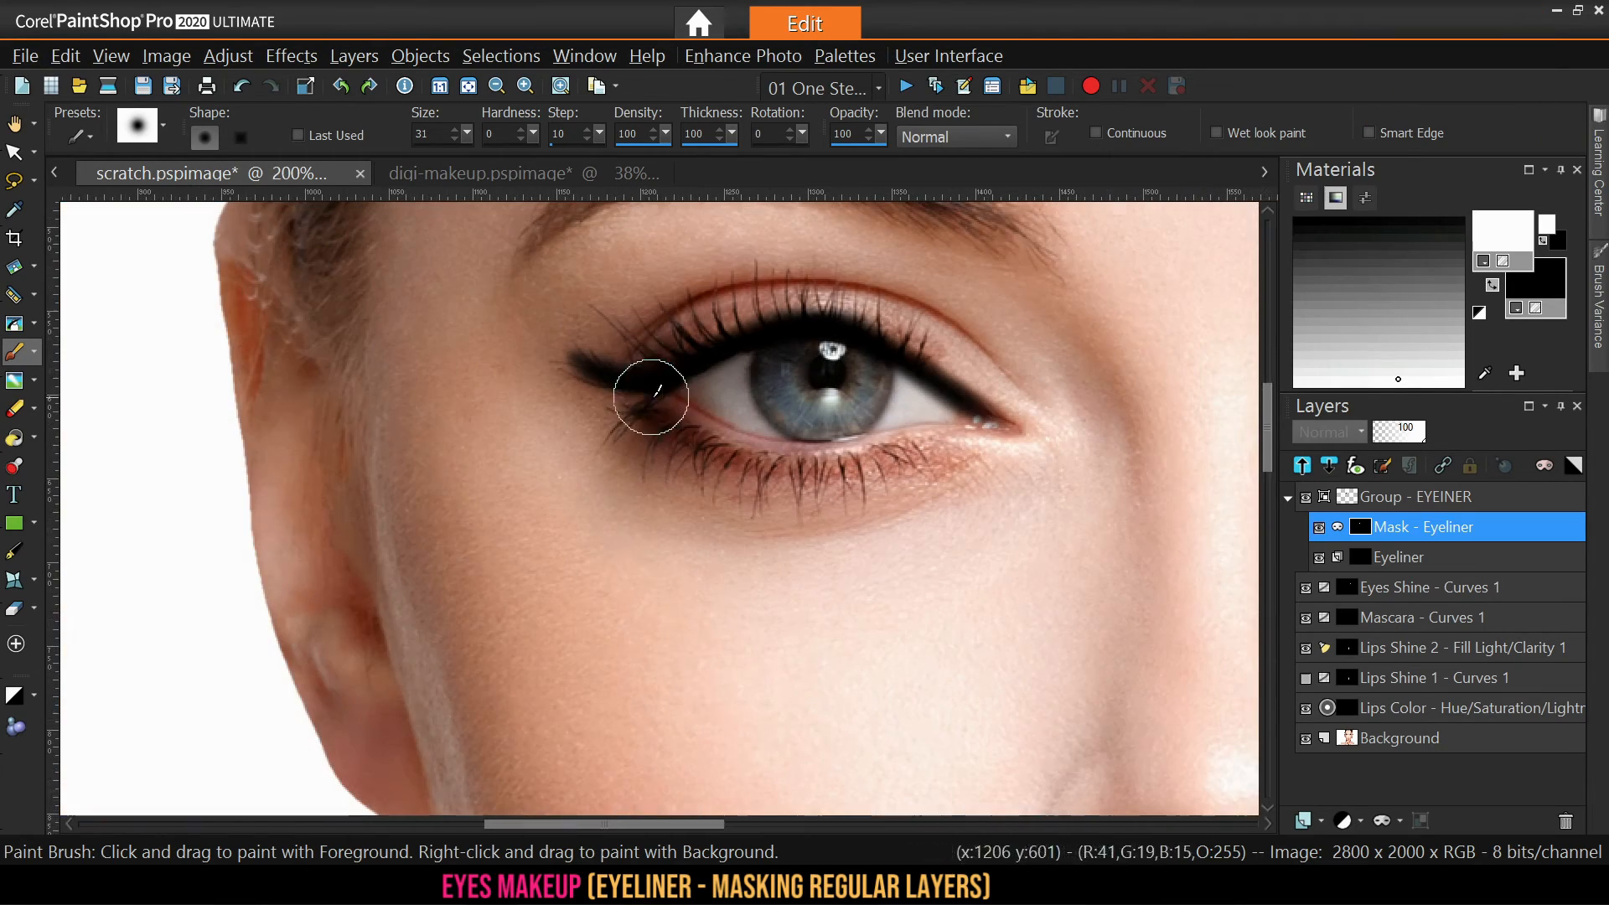
Extend the eyeliner at the outer lower lash lines on the mask, bringing the brush to size 18 and opacity 53
{"action": "left_click_drag", "start_coordinate": [651, 398], "coordinate": [659, 369]}
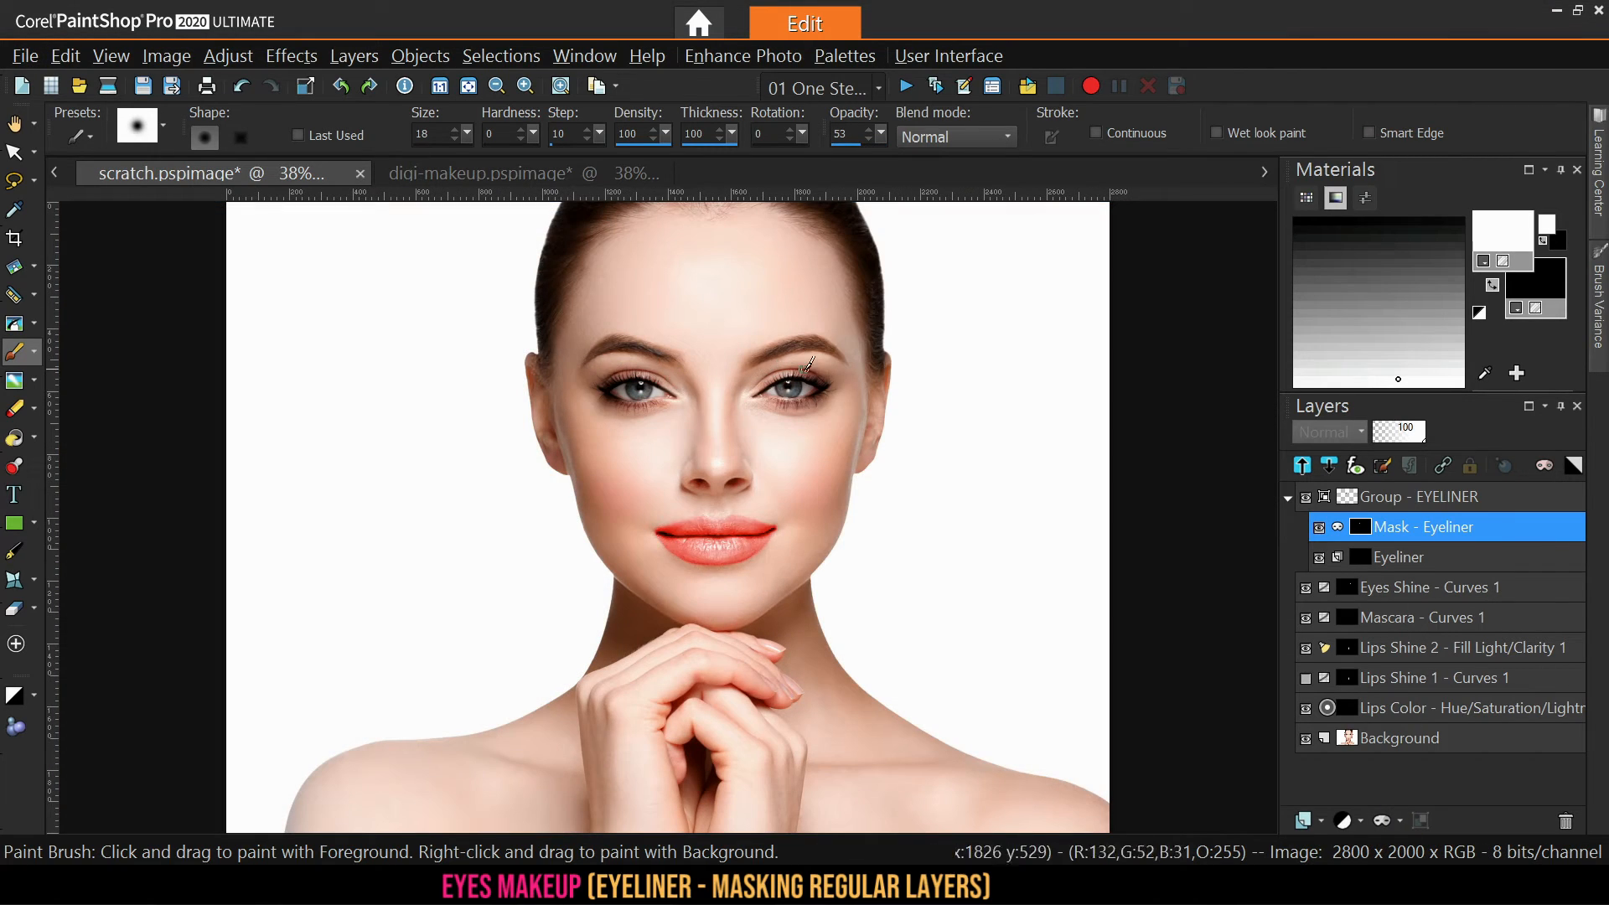
{"action": "left_click", "coordinate": [327, 184]}
{"action": "scroll", "coordinate": [702, 356], "scroll_direction": "up", "scroll_amount": 4}
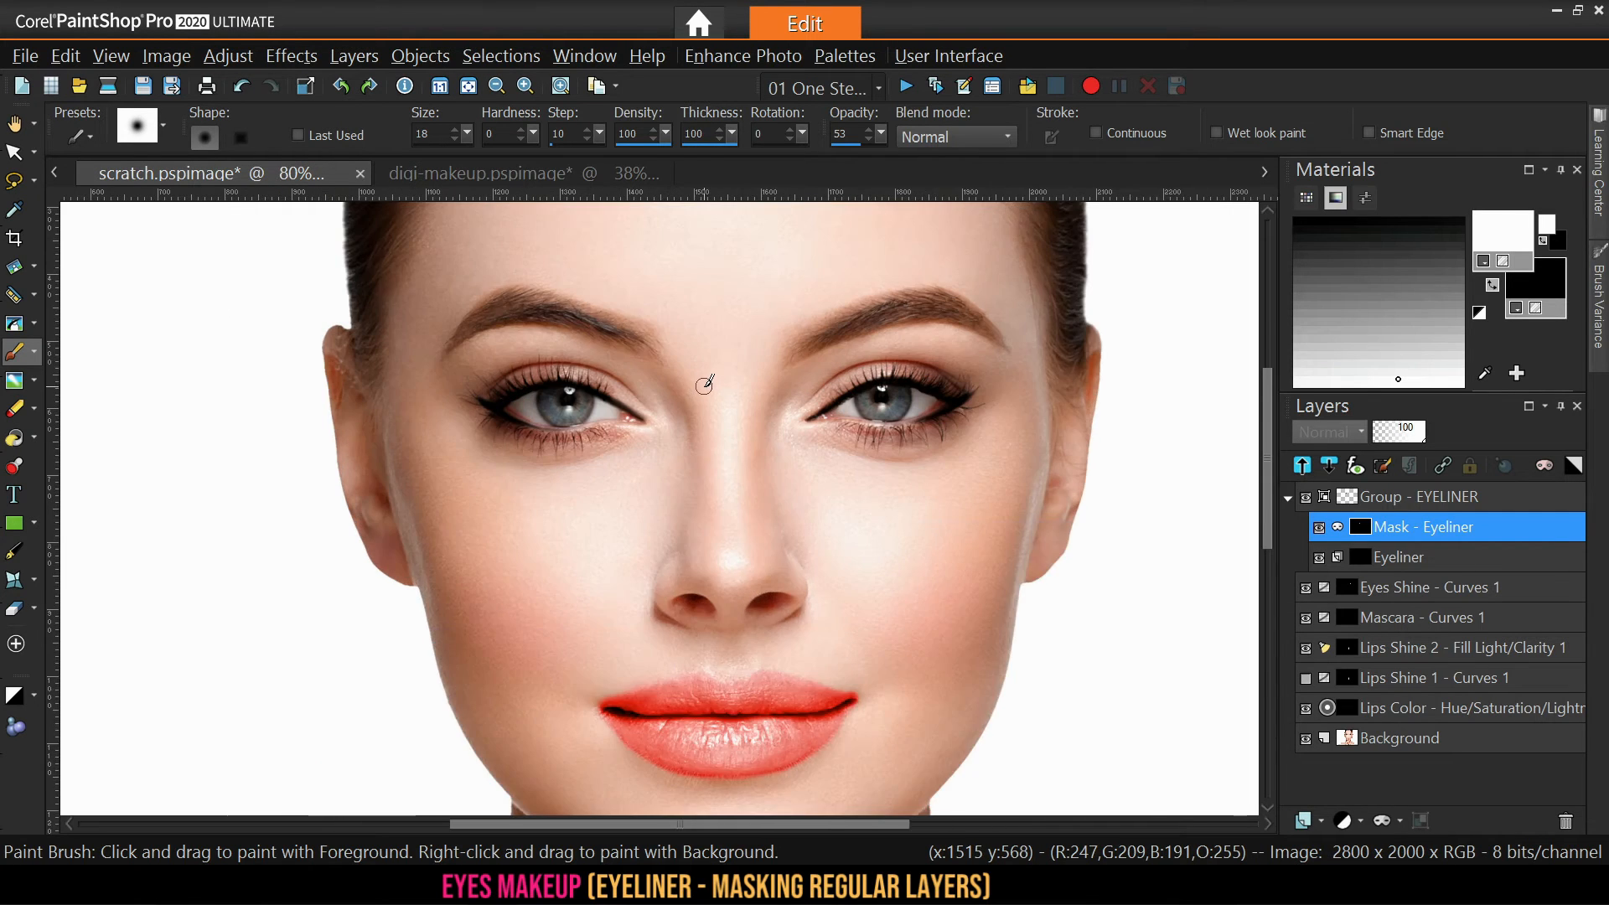
Try a lower opacity on the EYELINER layer group and return it to 100
{"action": "left_click", "coordinate": [1389, 497]}
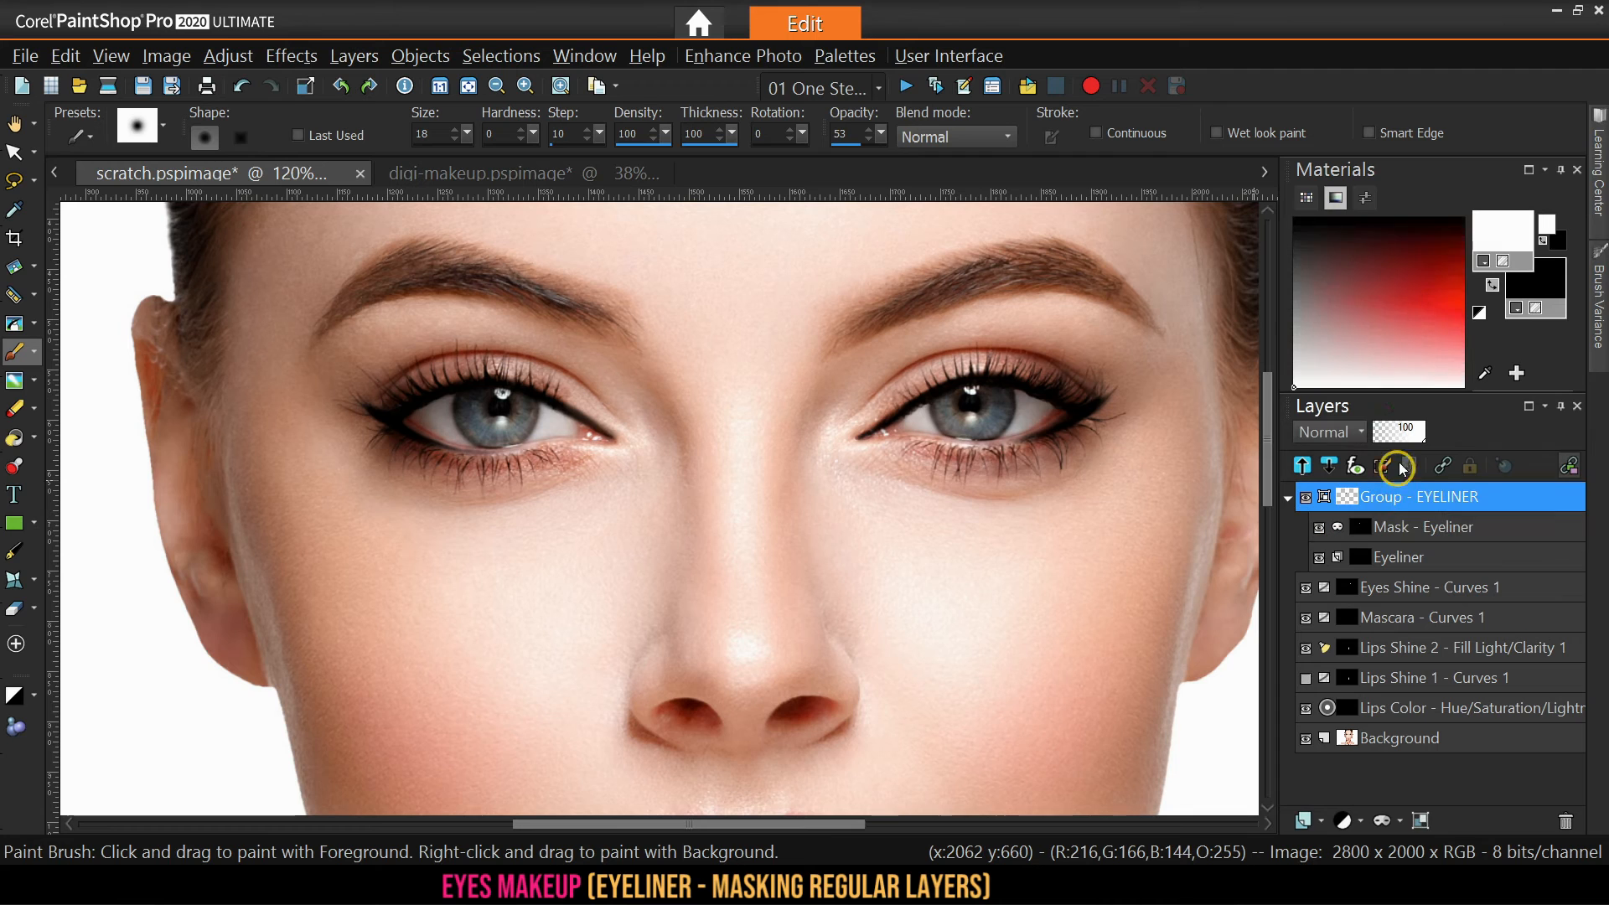
{"action": "left_click", "coordinate": [1404, 431]}
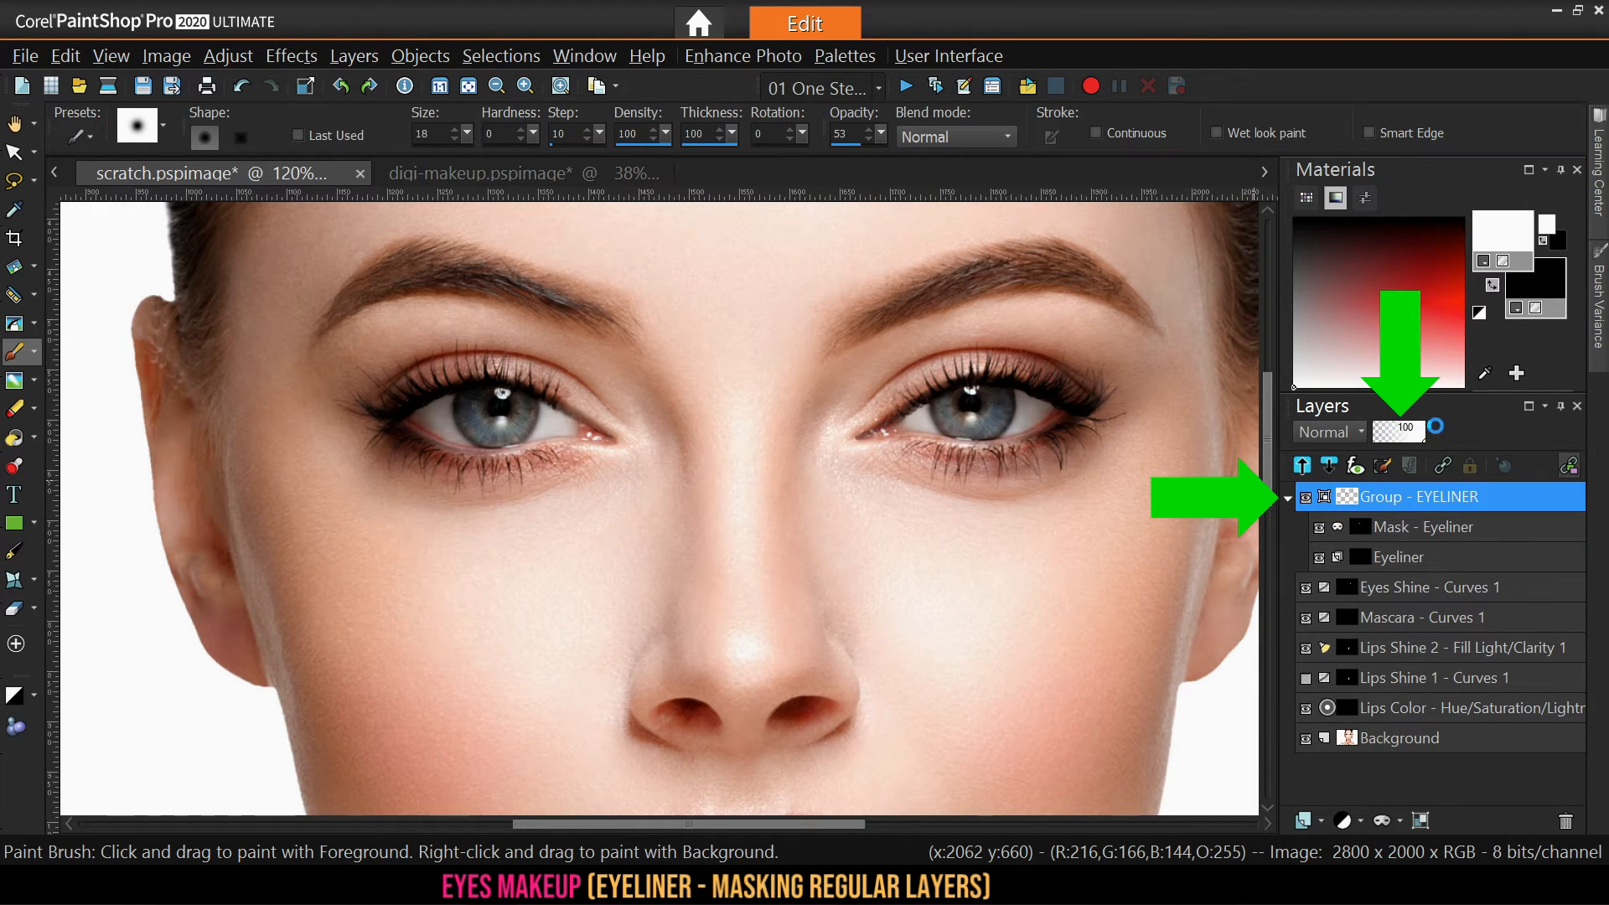
{"action": "left_click_drag", "start_coordinate": [1436, 426], "coordinate": [1468, 421]}
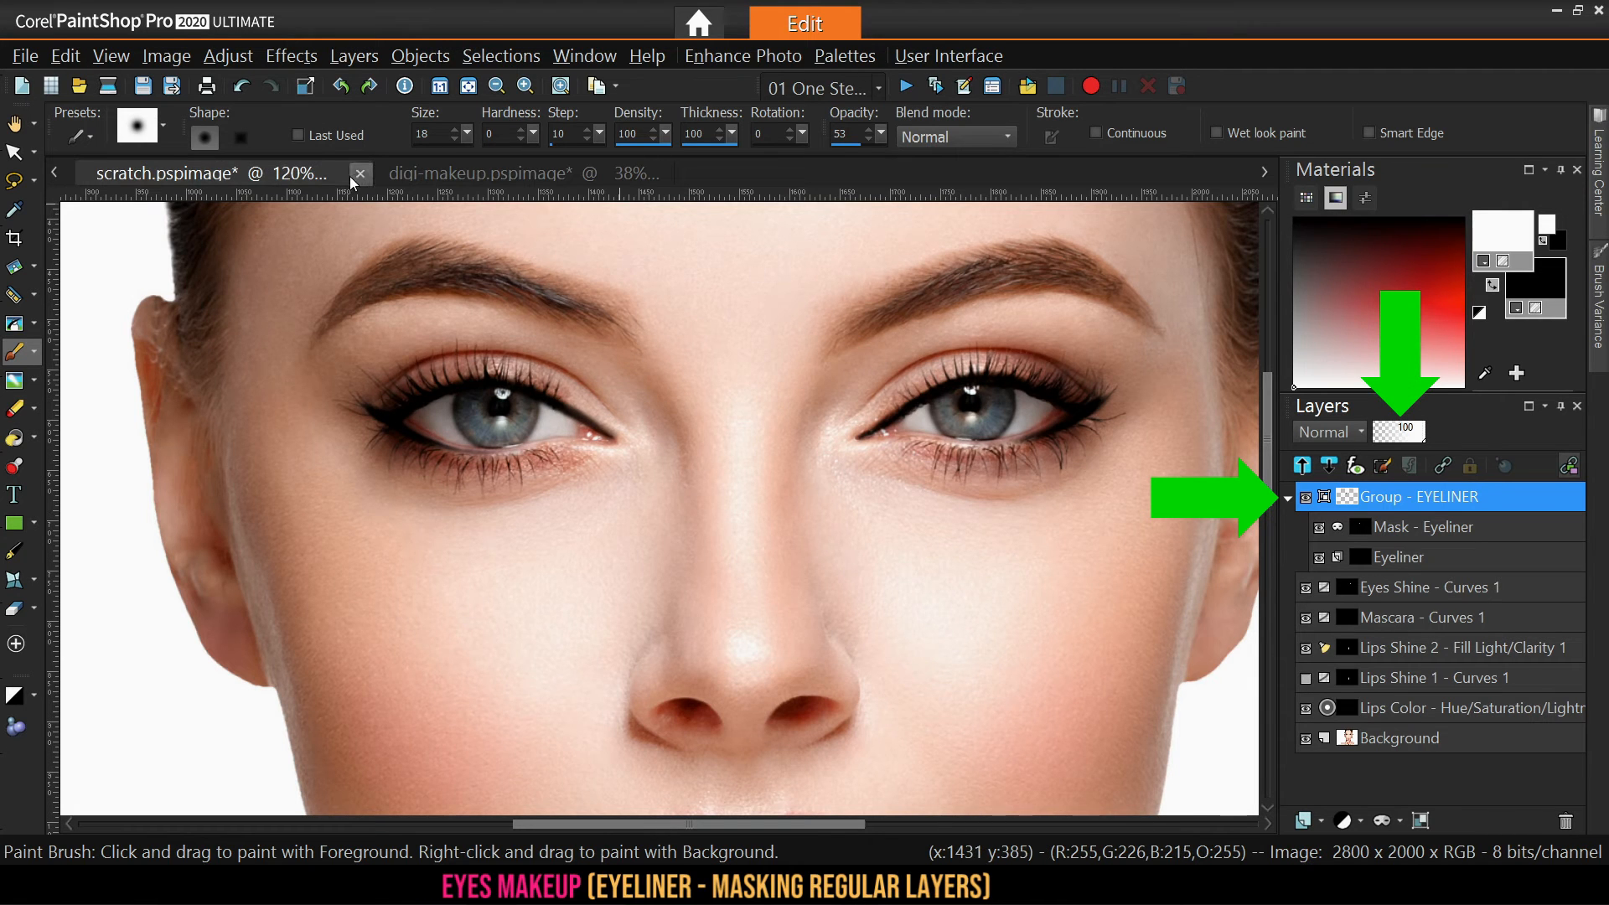
Open Gaussian Blur for the Mask - Eyeliner layer and fit the whole mask in an enlarged preview
{"action": "scroll", "coordinate": [818, 369], "scroll_direction": "up", "scroll_amount": 2}
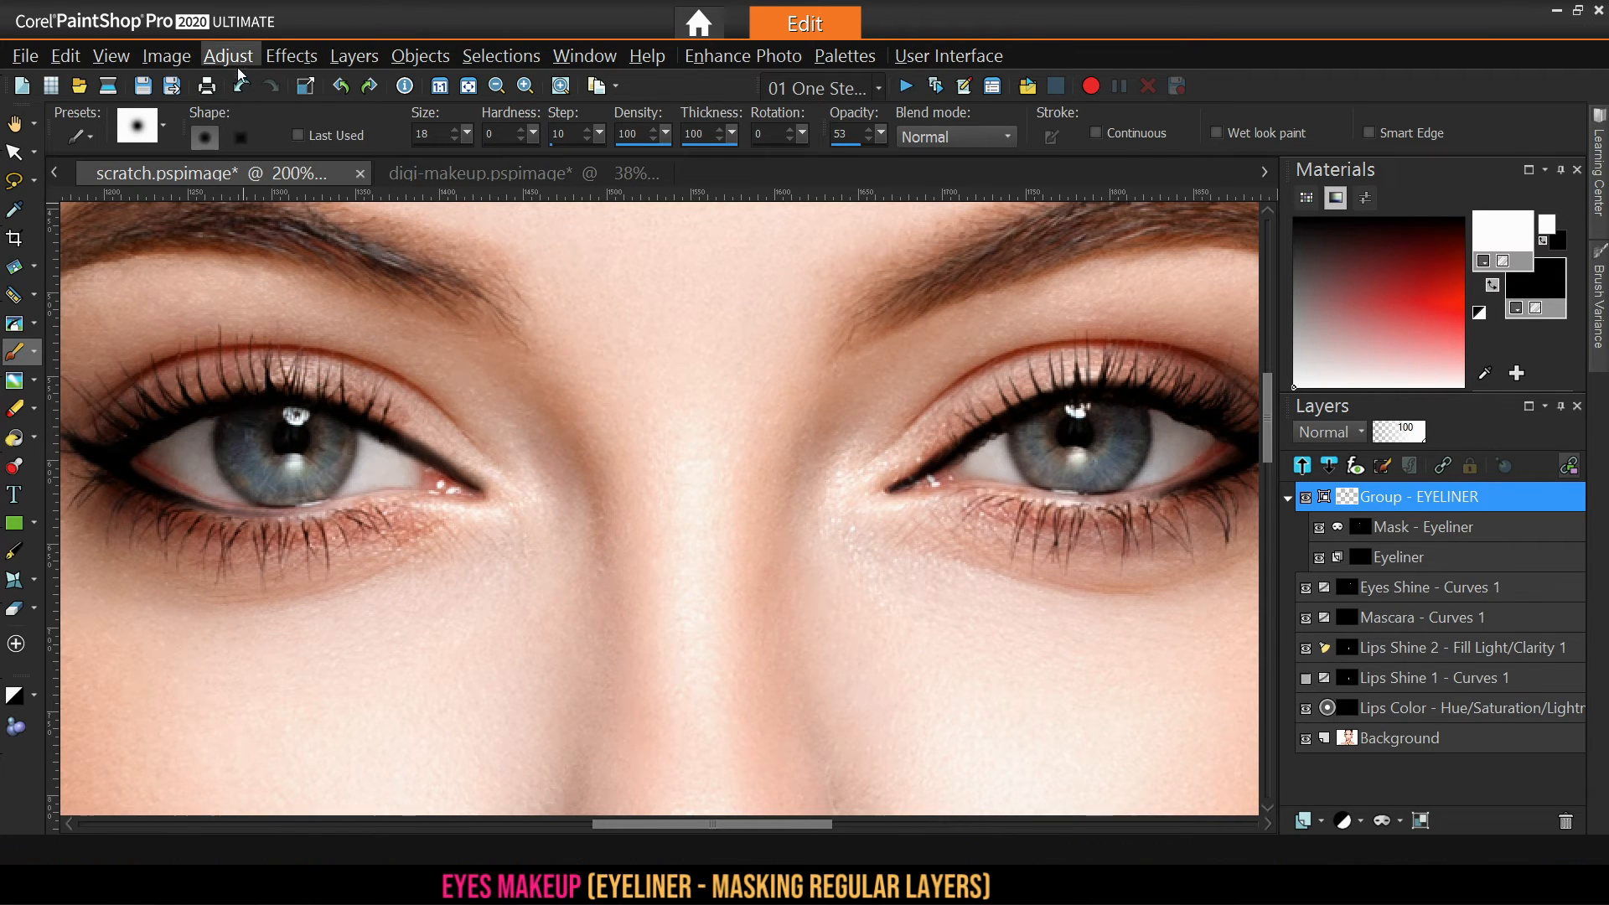
{"action": "left_click", "coordinate": [1399, 526]}
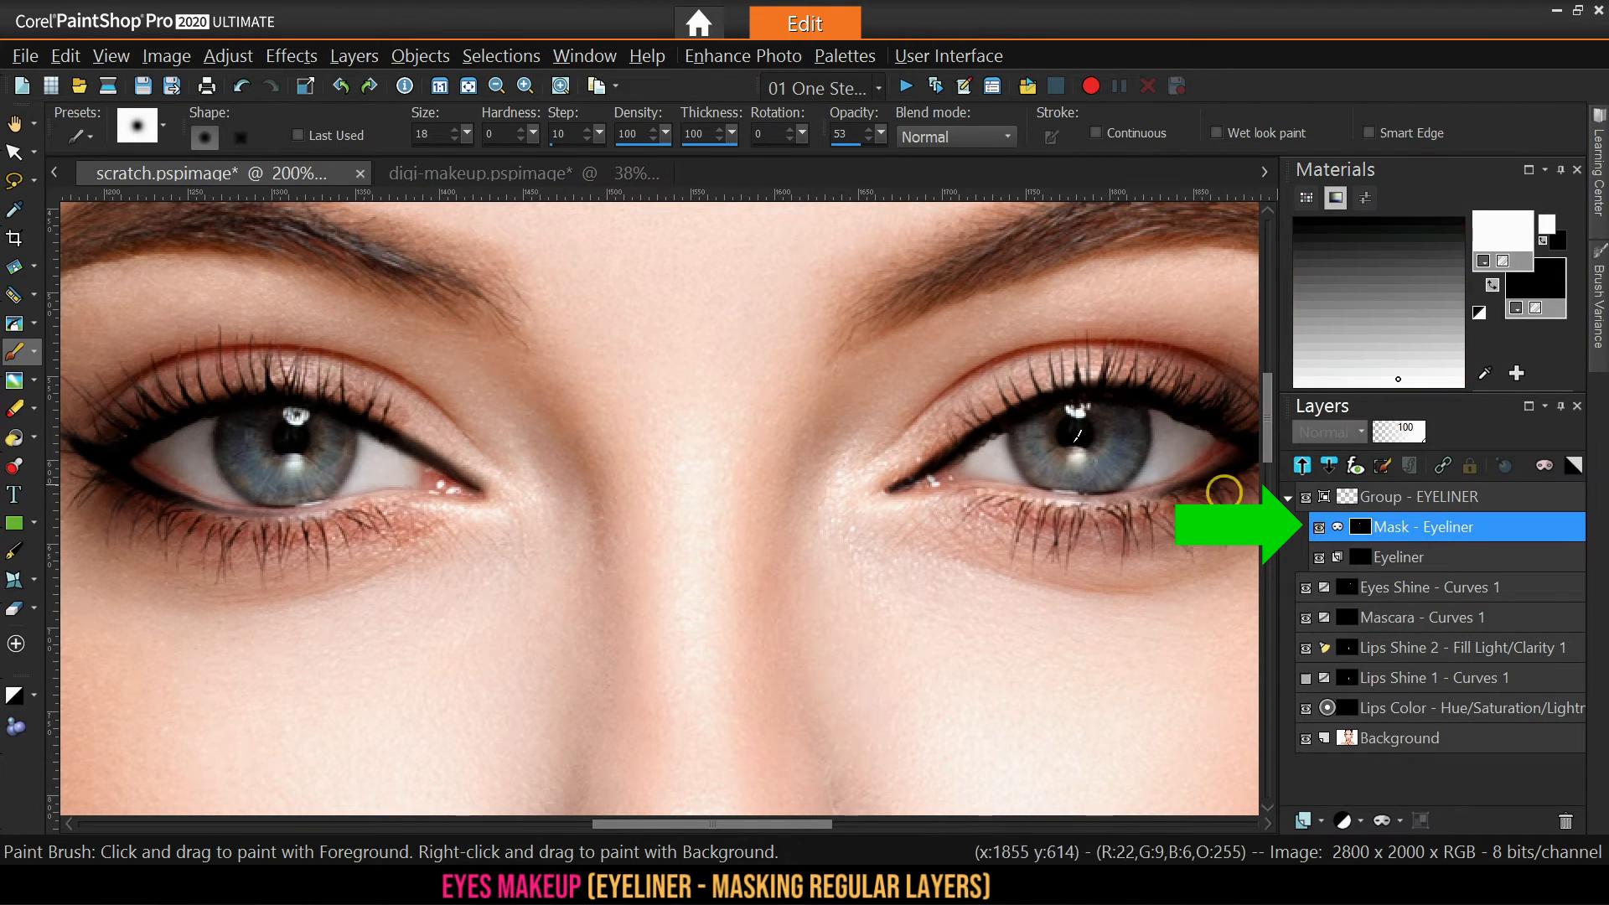
{"action": "left_click", "coordinate": [250, 66]}
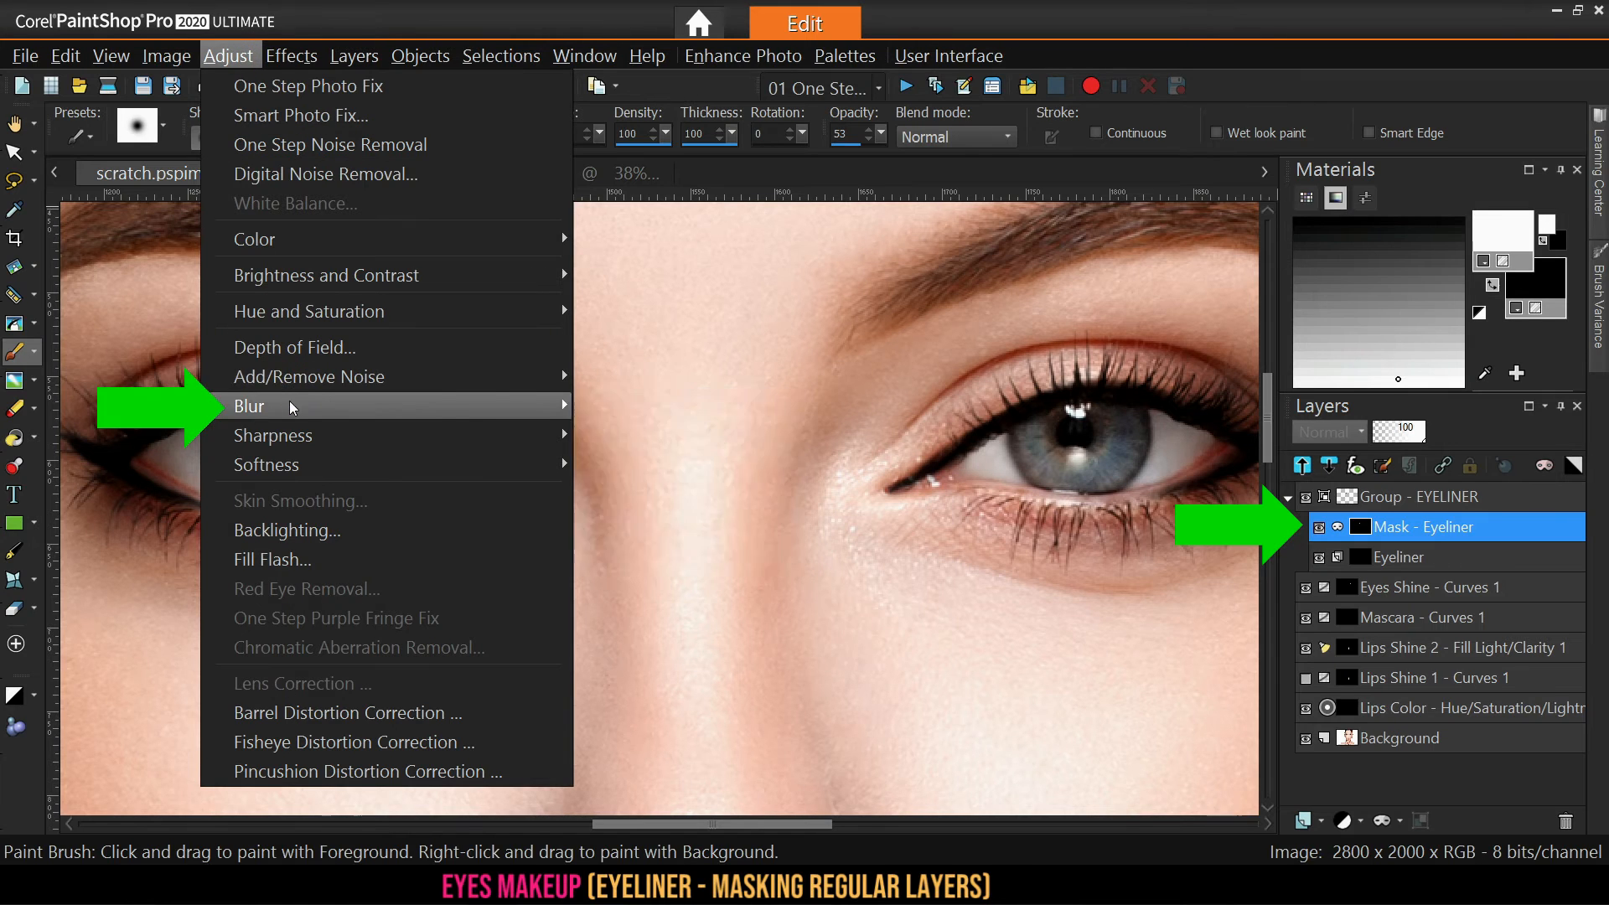
{"action": "mouse_move", "coordinate": [377, 406]}
{"action": "left_click", "coordinate": [691, 494]}
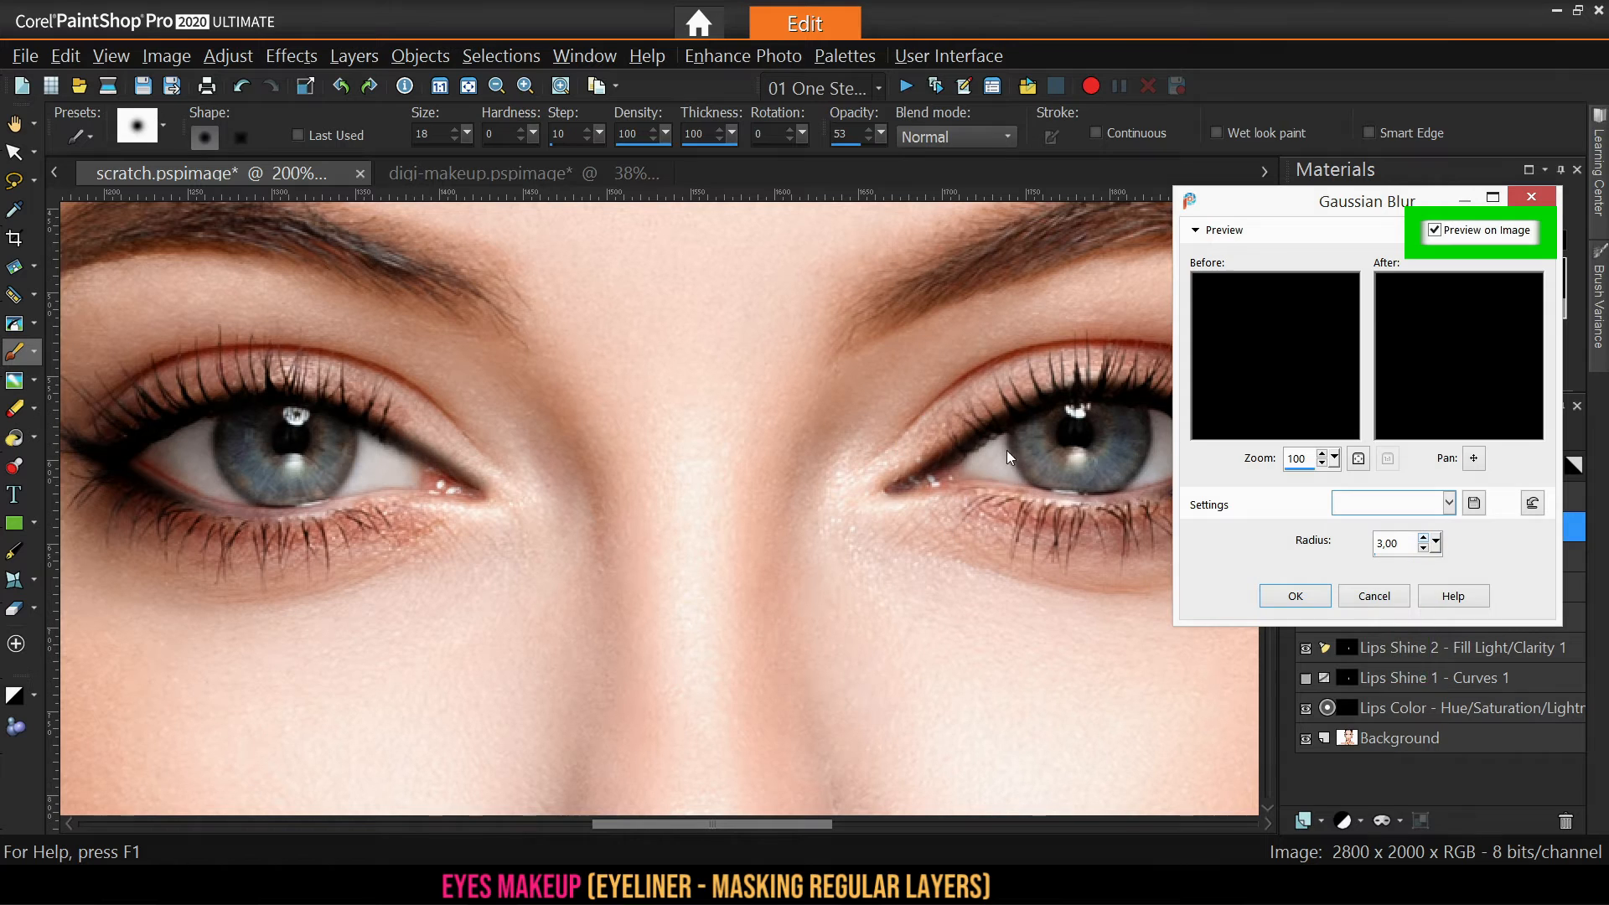
{"action": "left_click", "coordinate": [1493, 197]}
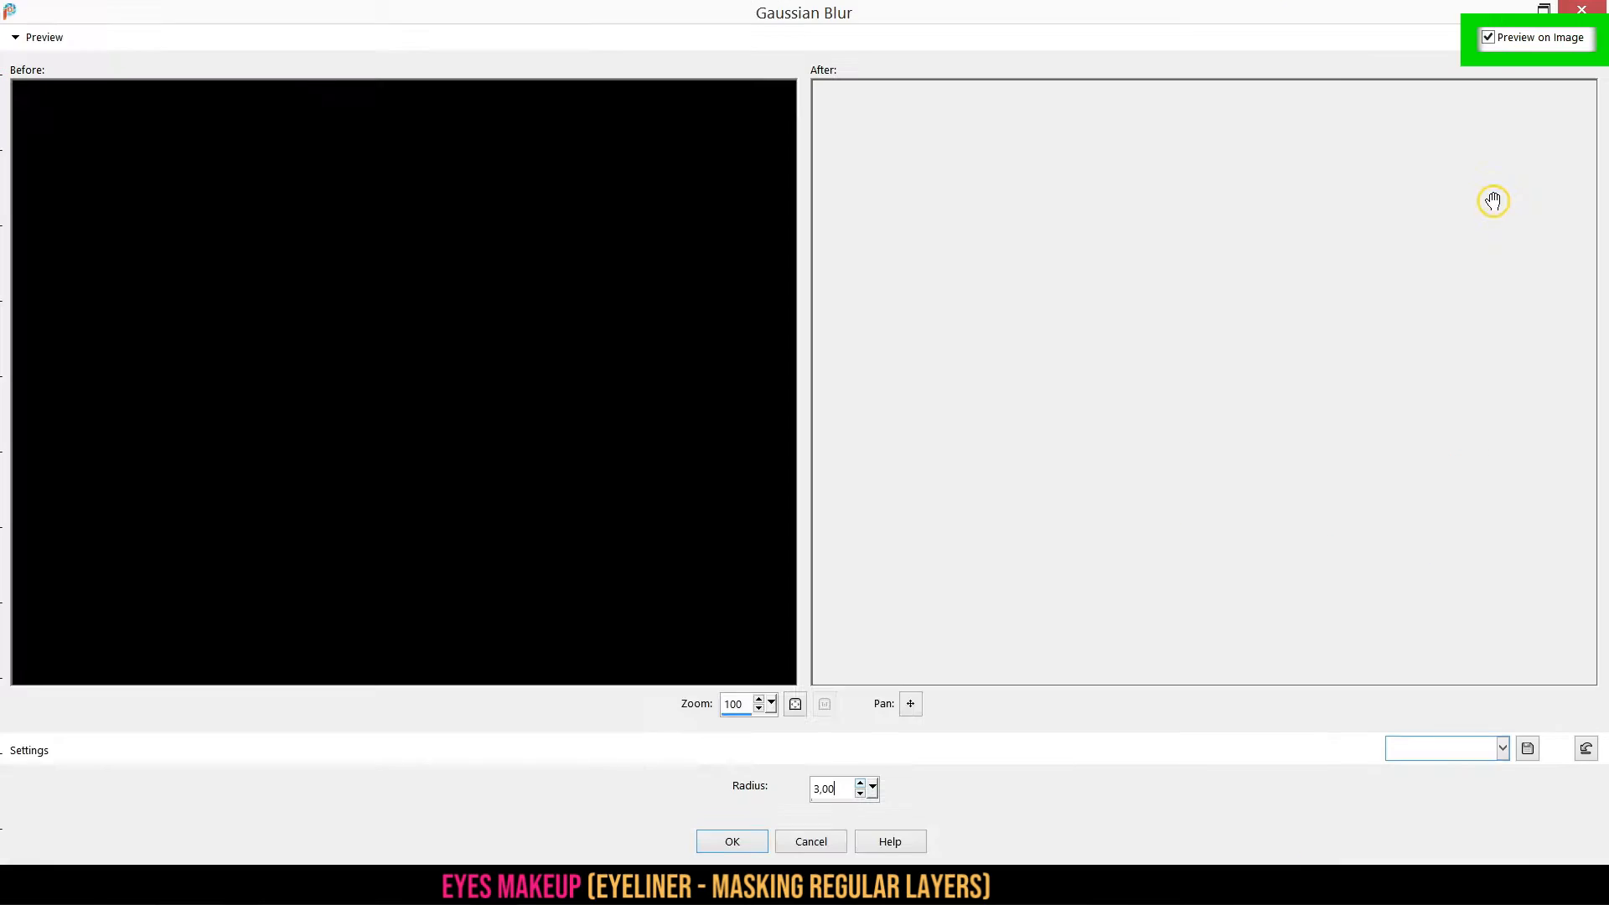
{"action": "left_click", "coordinate": [795, 705]}
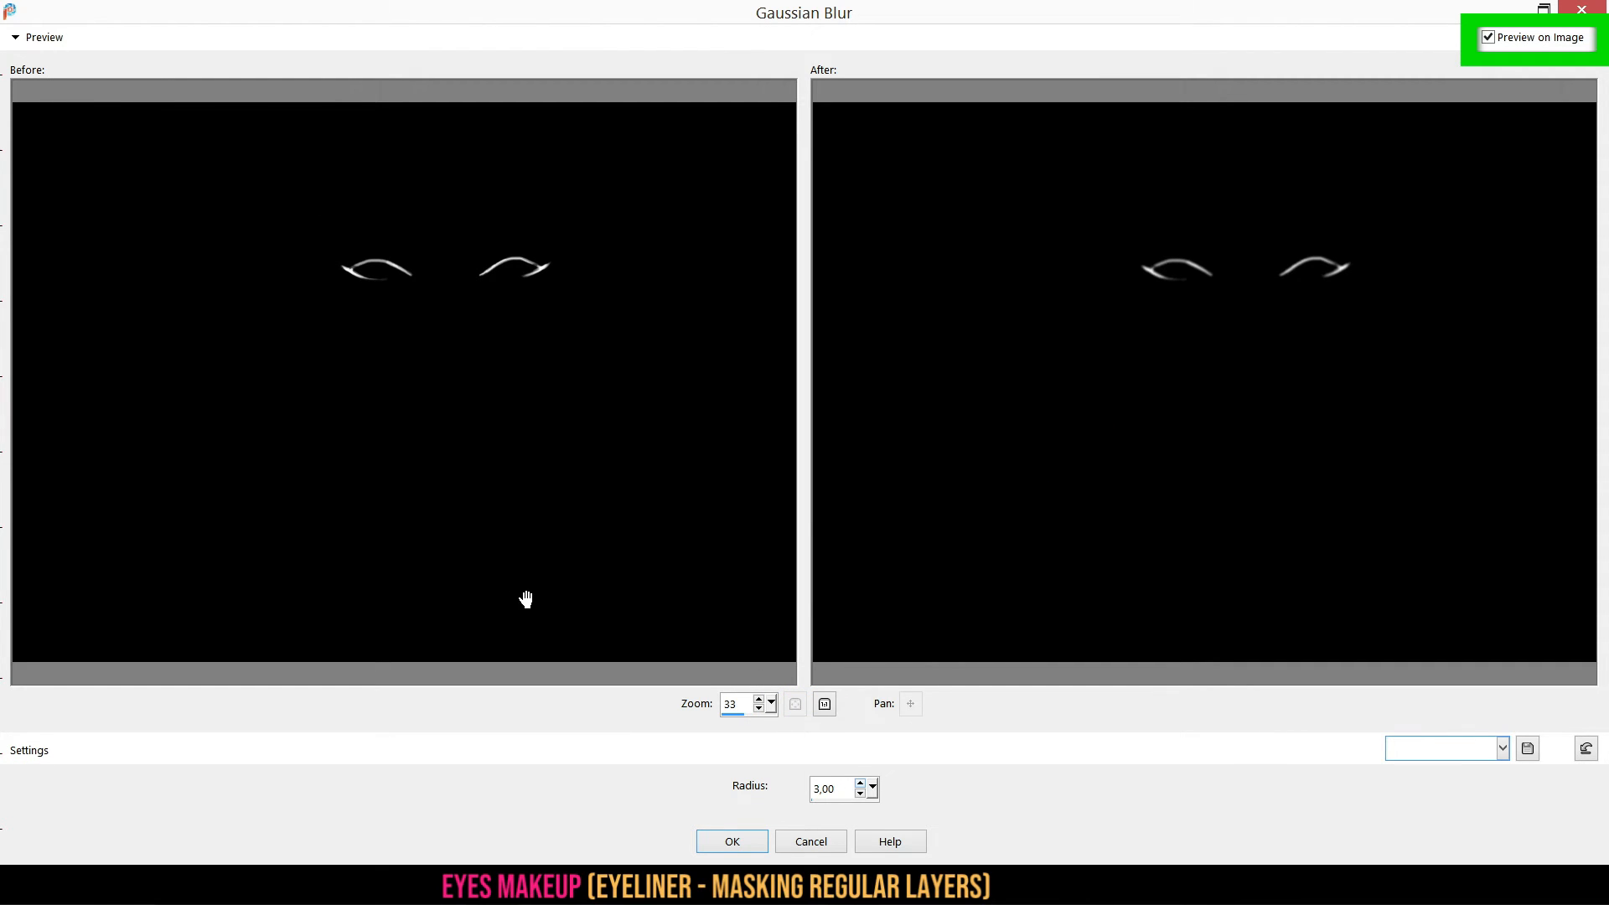
Try Gaussian Blur radii of 13 and 69 on the eyeliner mask and return the radius to 3
{"action": "left_click_drag", "start_coordinate": [871, 782], "coordinate": [880, 781]}
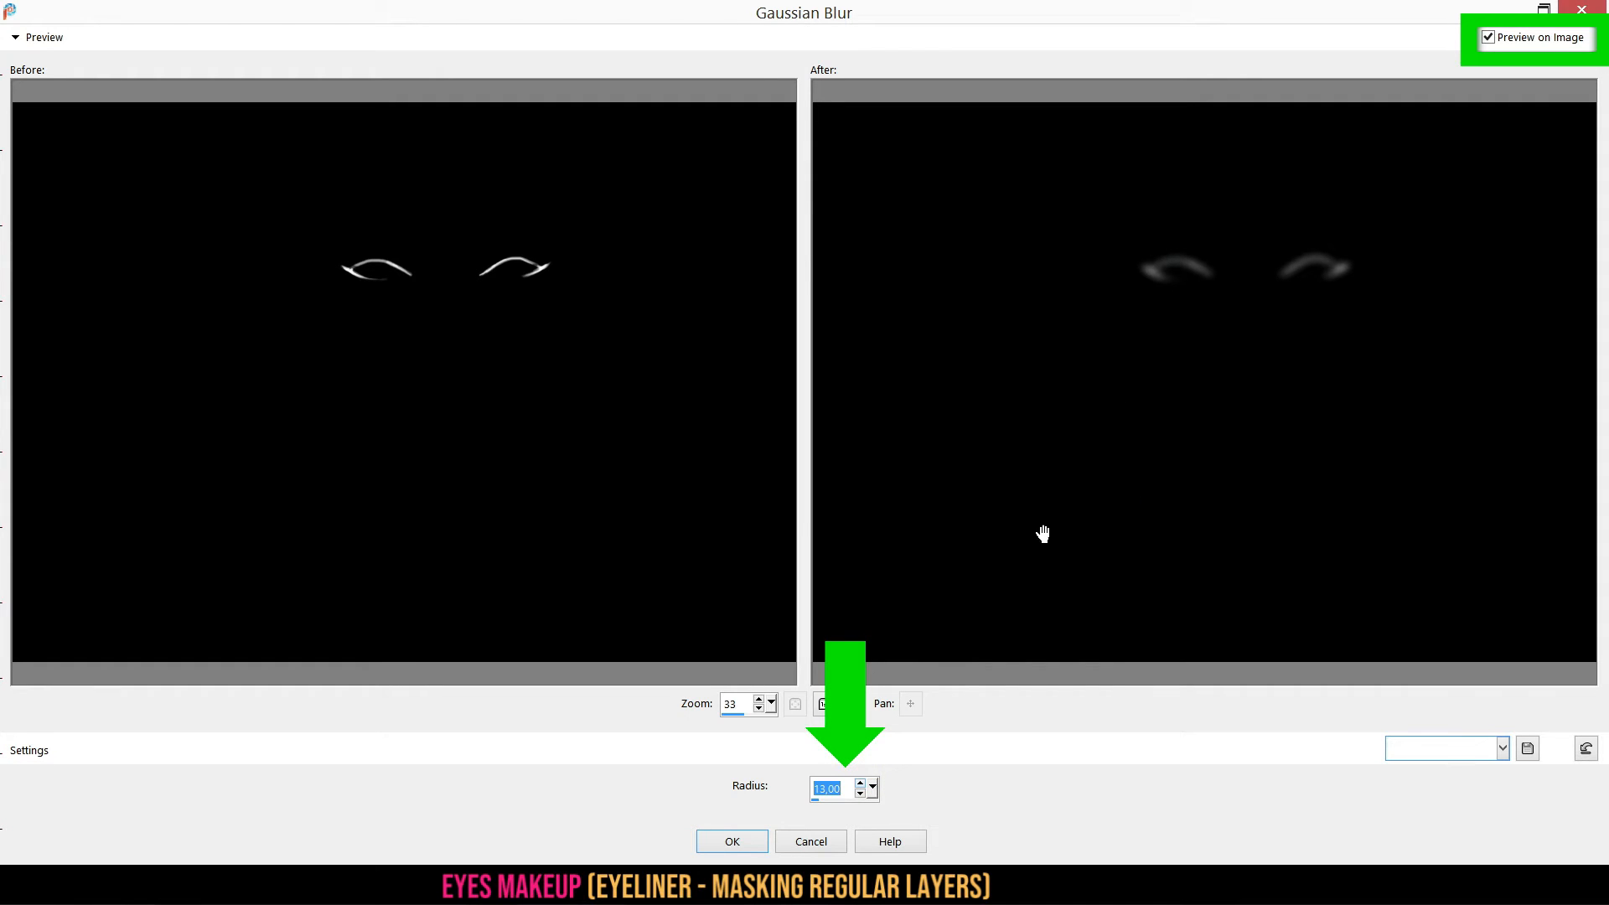
{"action": "left_click_drag", "start_coordinate": [873, 788], "coordinate": [888, 790]}
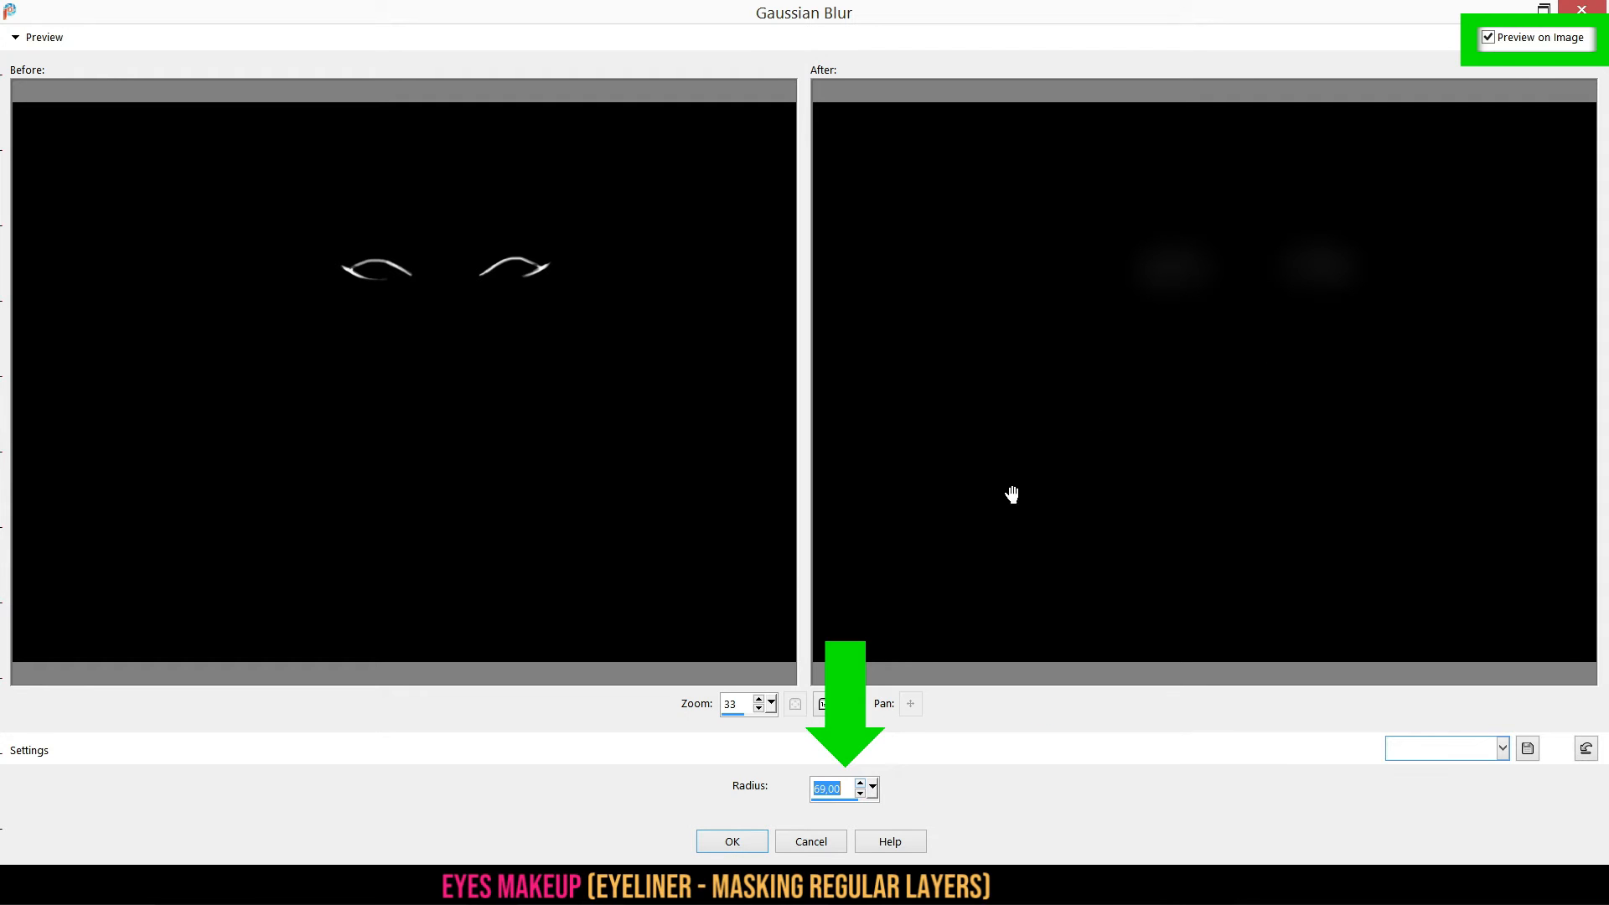
{"action": "left_click_drag", "start_coordinate": [872, 786], "coordinate": [780, 810]}
{"action": "left_click", "coordinate": [860, 784]}
{"action": "left_click", "coordinate": [861, 784]}
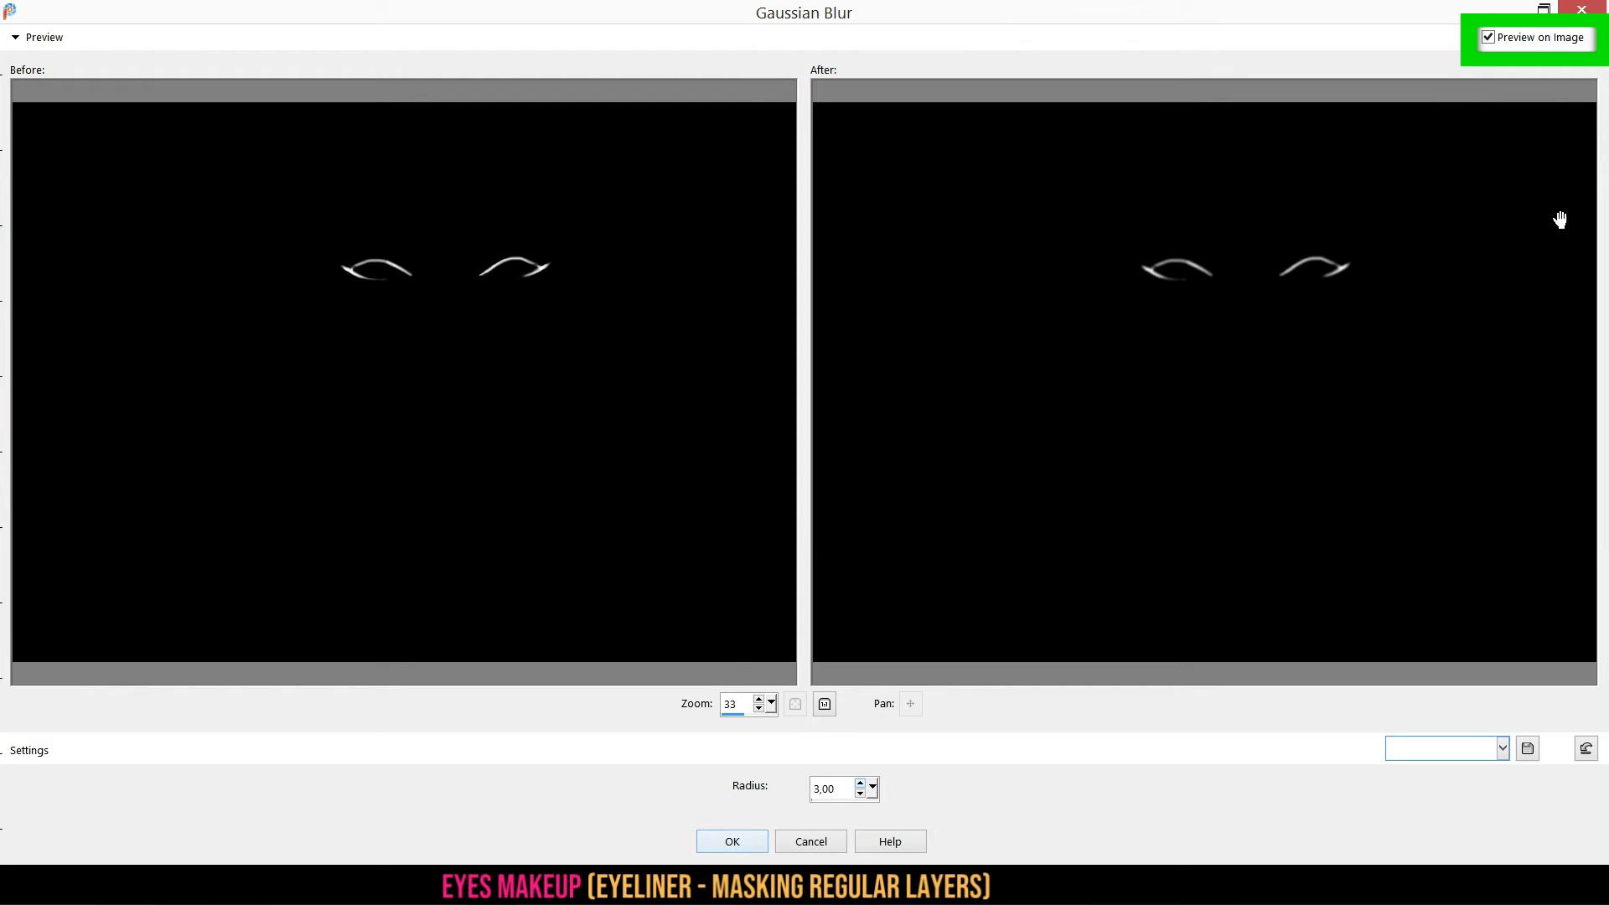
Restore the dialog's size and apply the Gaussian Blur to the eyeliner mask with a radius of 2
{"action": "left_click", "coordinate": [1544, 10]}
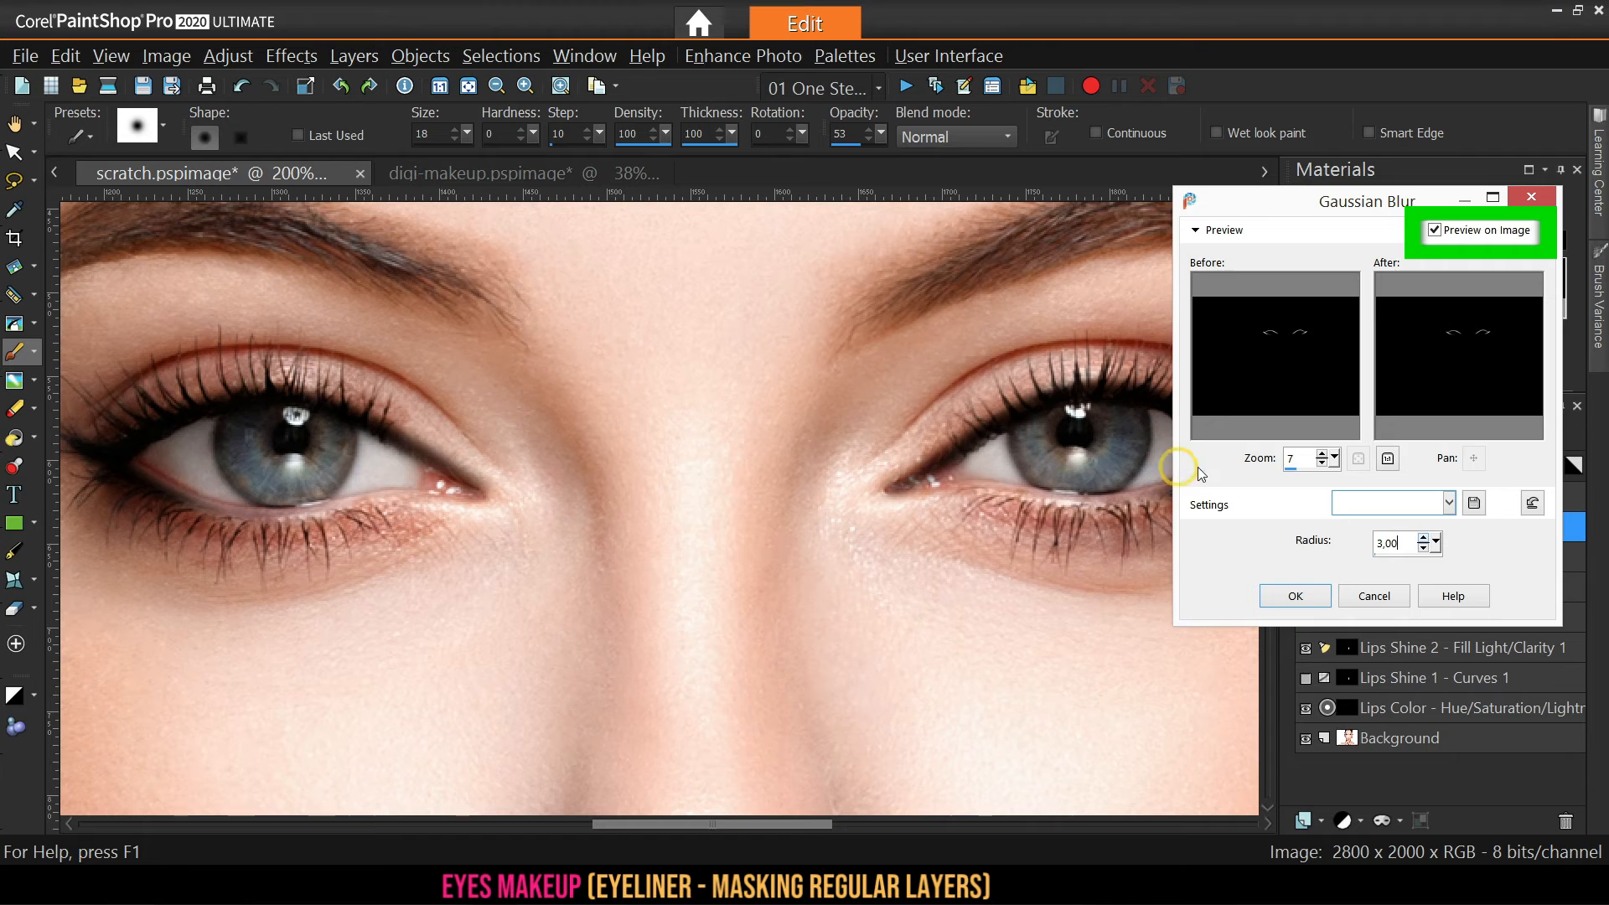
{"action": "left_click", "coordinate": [1424, 549]}
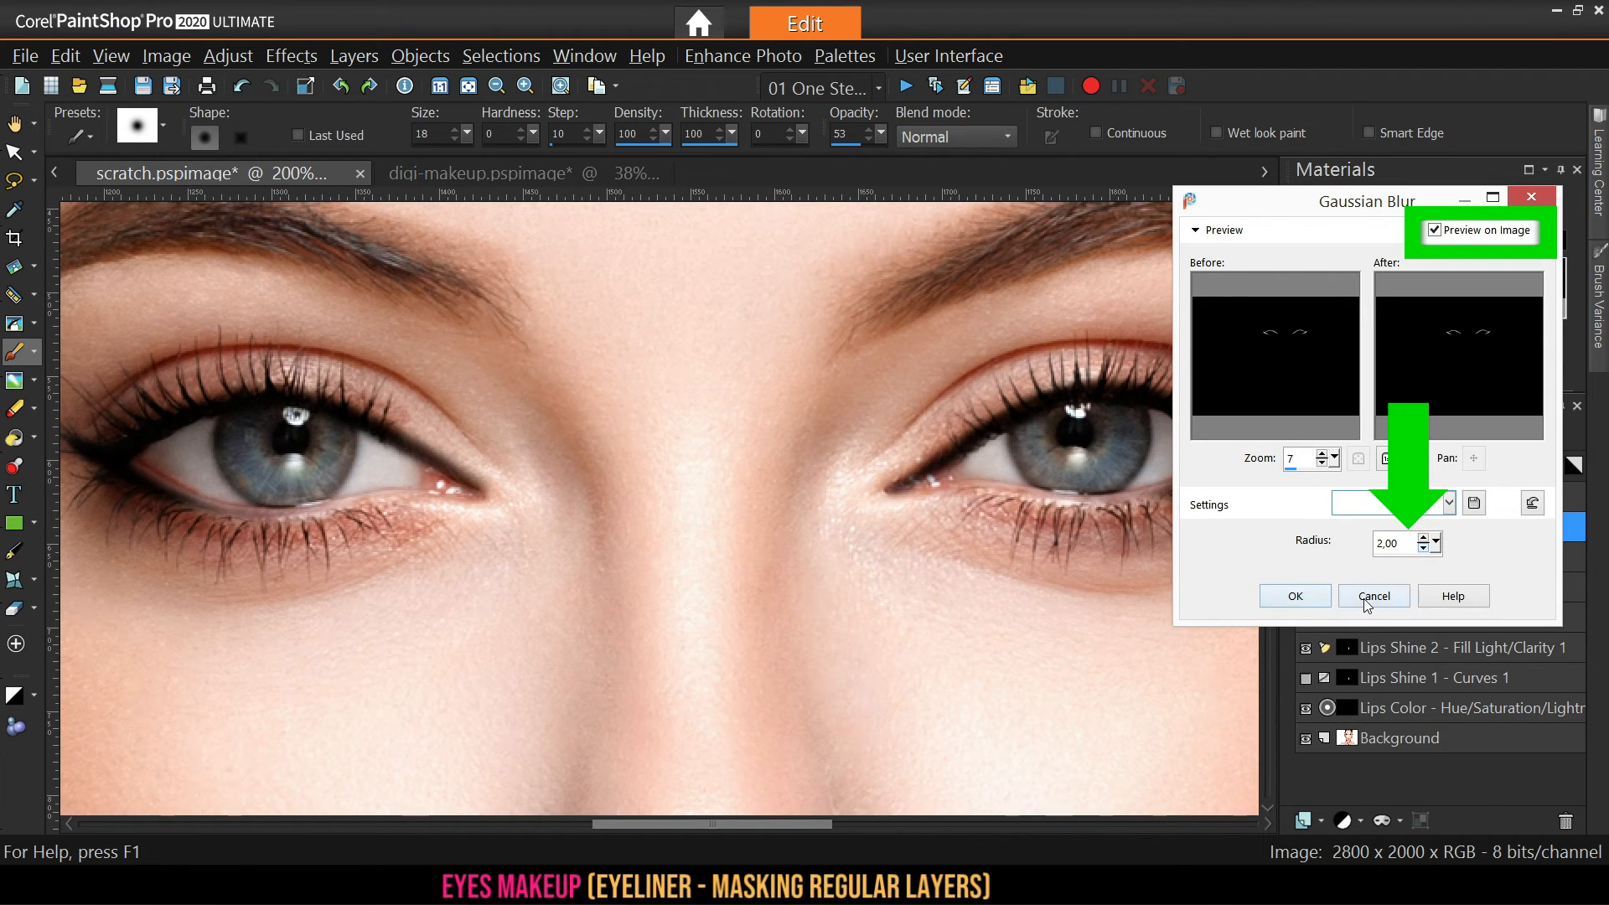
{"action": "left_click", "coordinate": [1295, 596]}
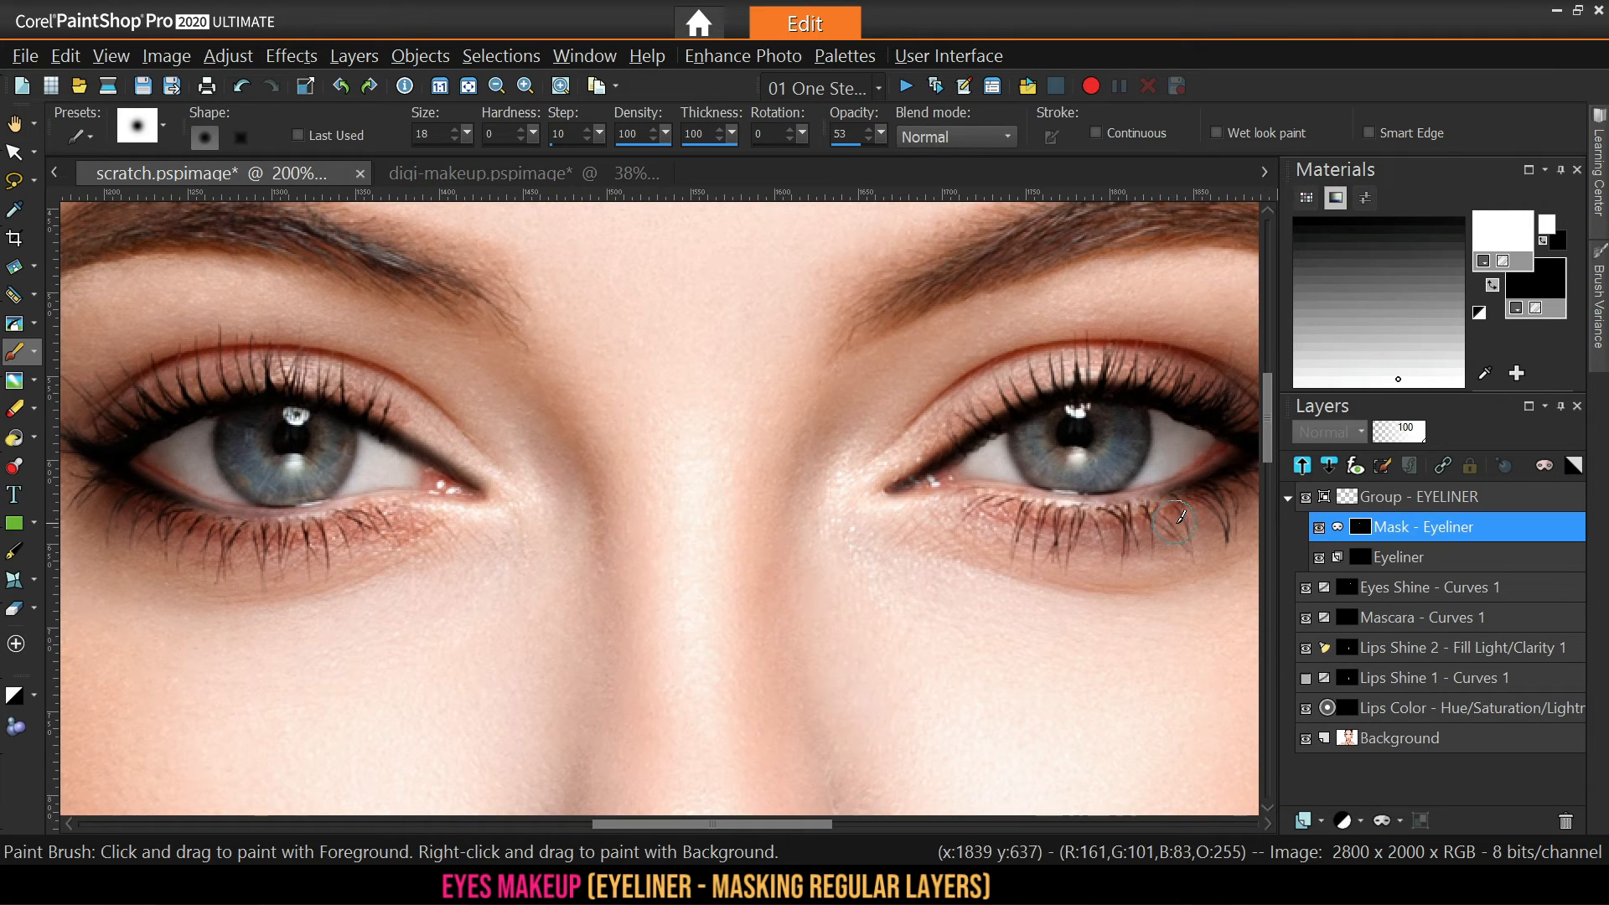
Set the EYELINER layer group's blend mode to Multiply
{"action": "left_click", "coordinate": [1398, 500]}
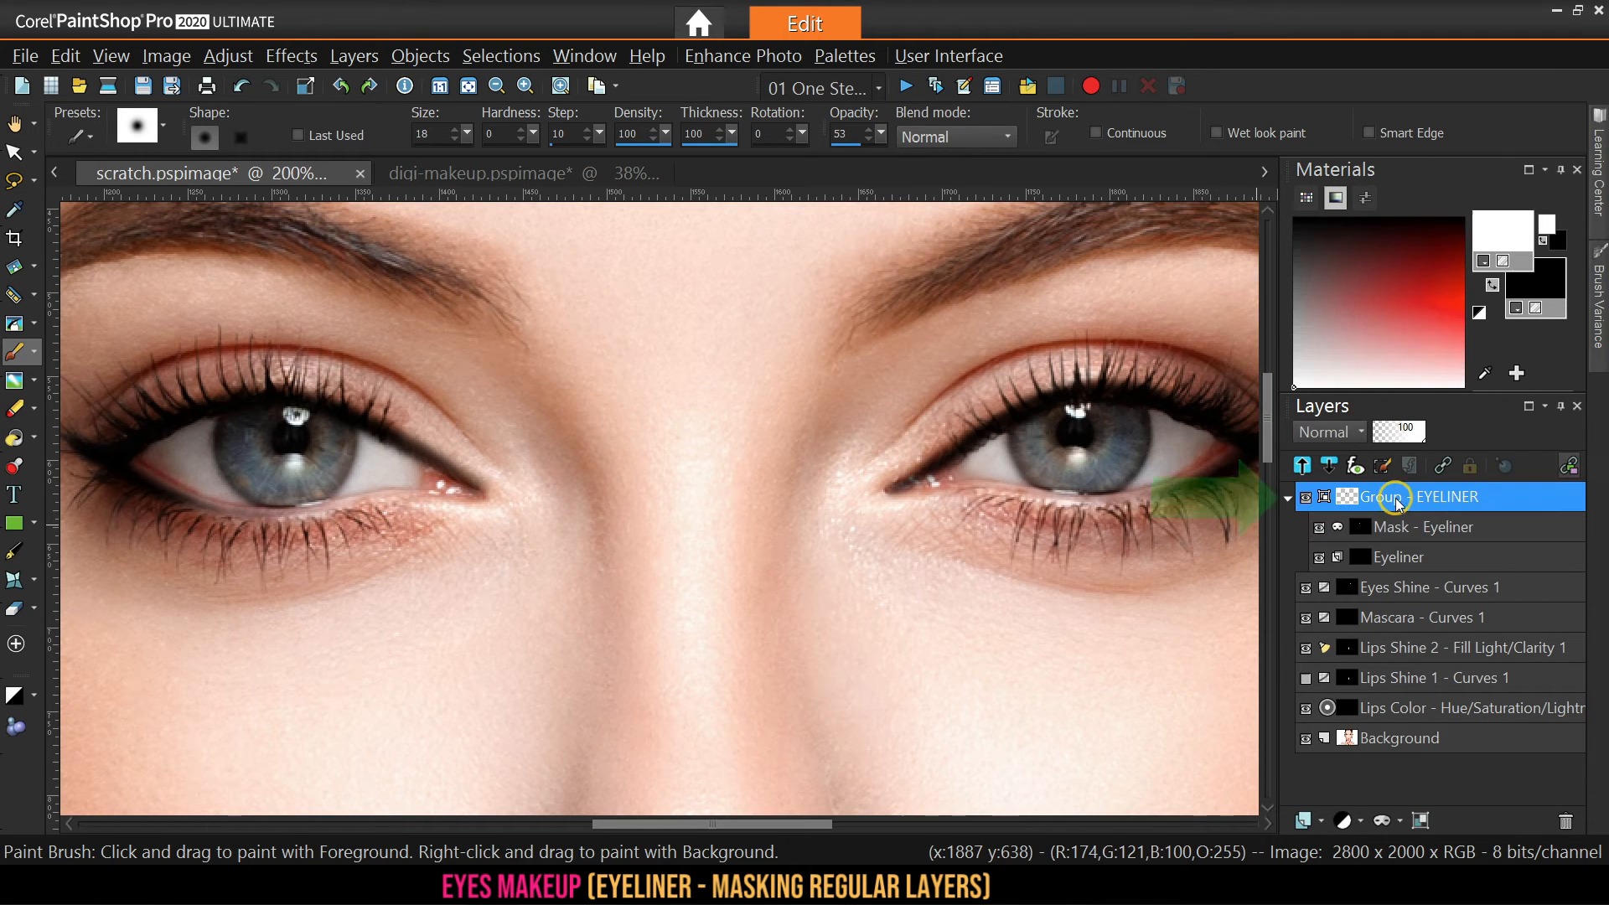
{"action": "left_click", "coordinate": [1345, 432]}
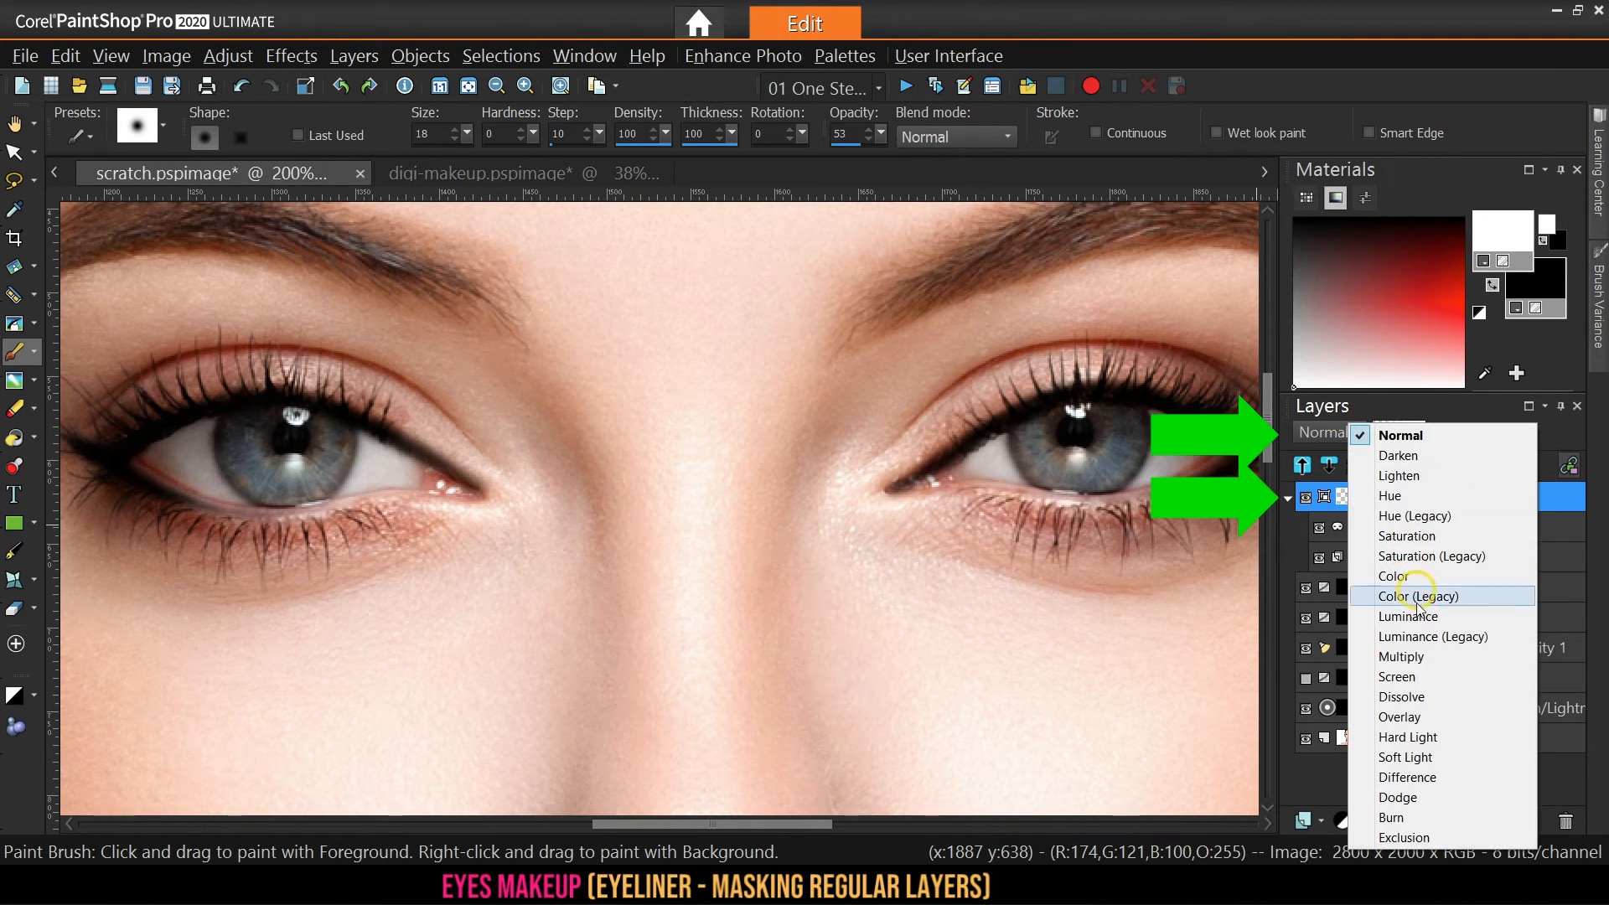
{"action": "left_click", "coordinate": [1416, 658]}
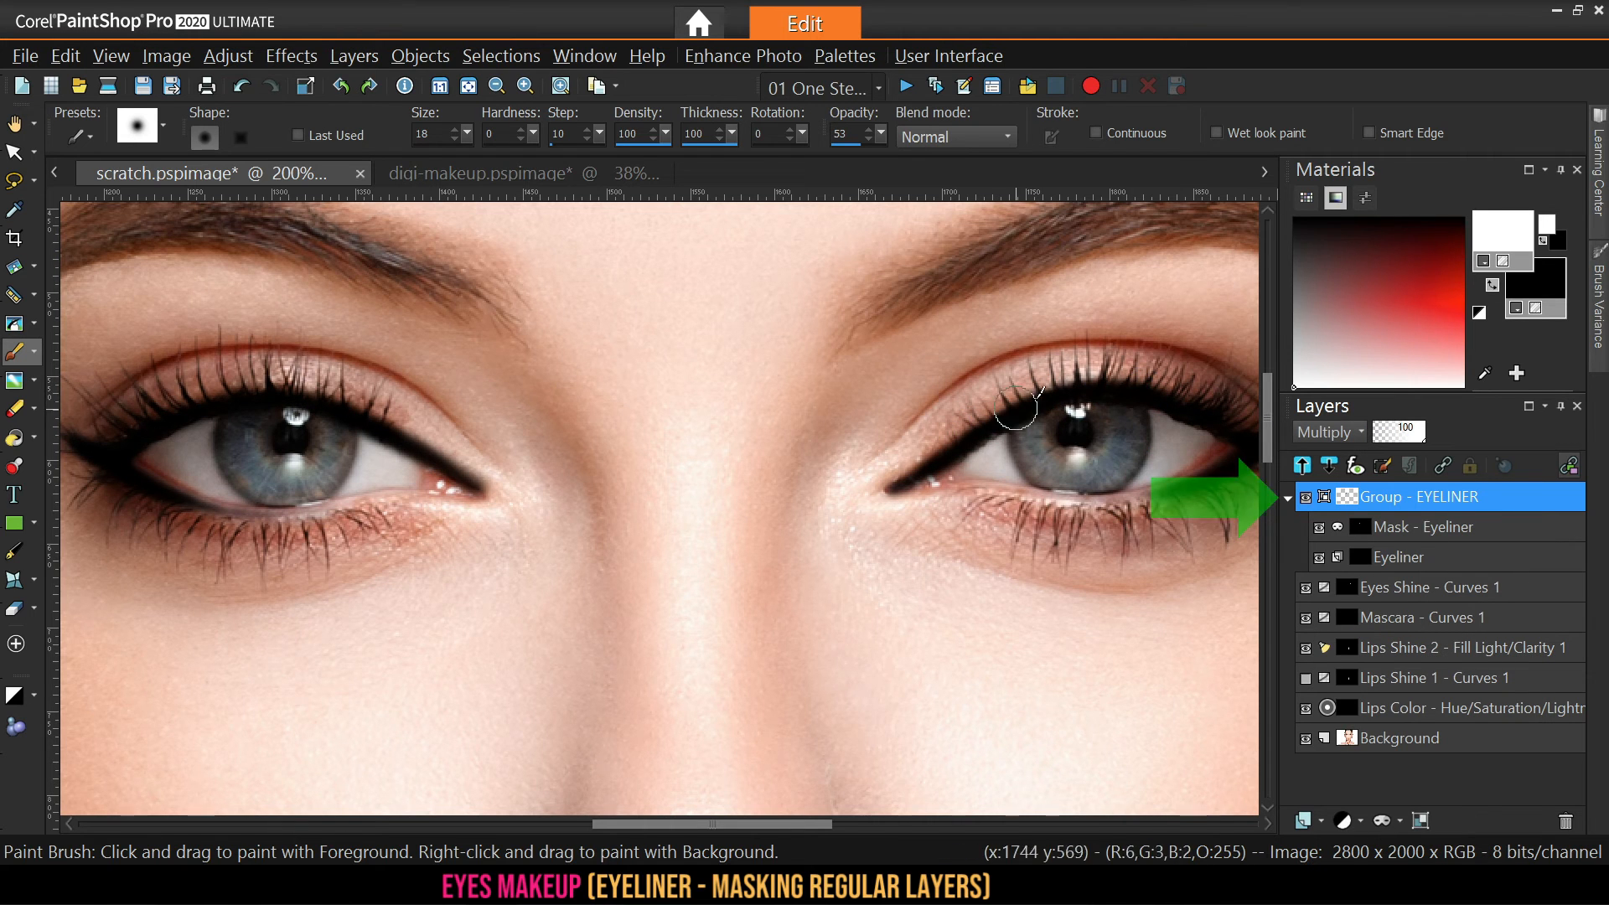
Soften the Mask - Eyeliner layer again with a Gaussian Blur of radius 3
{"action": "left_click", "coordinate": [1314, 517]}
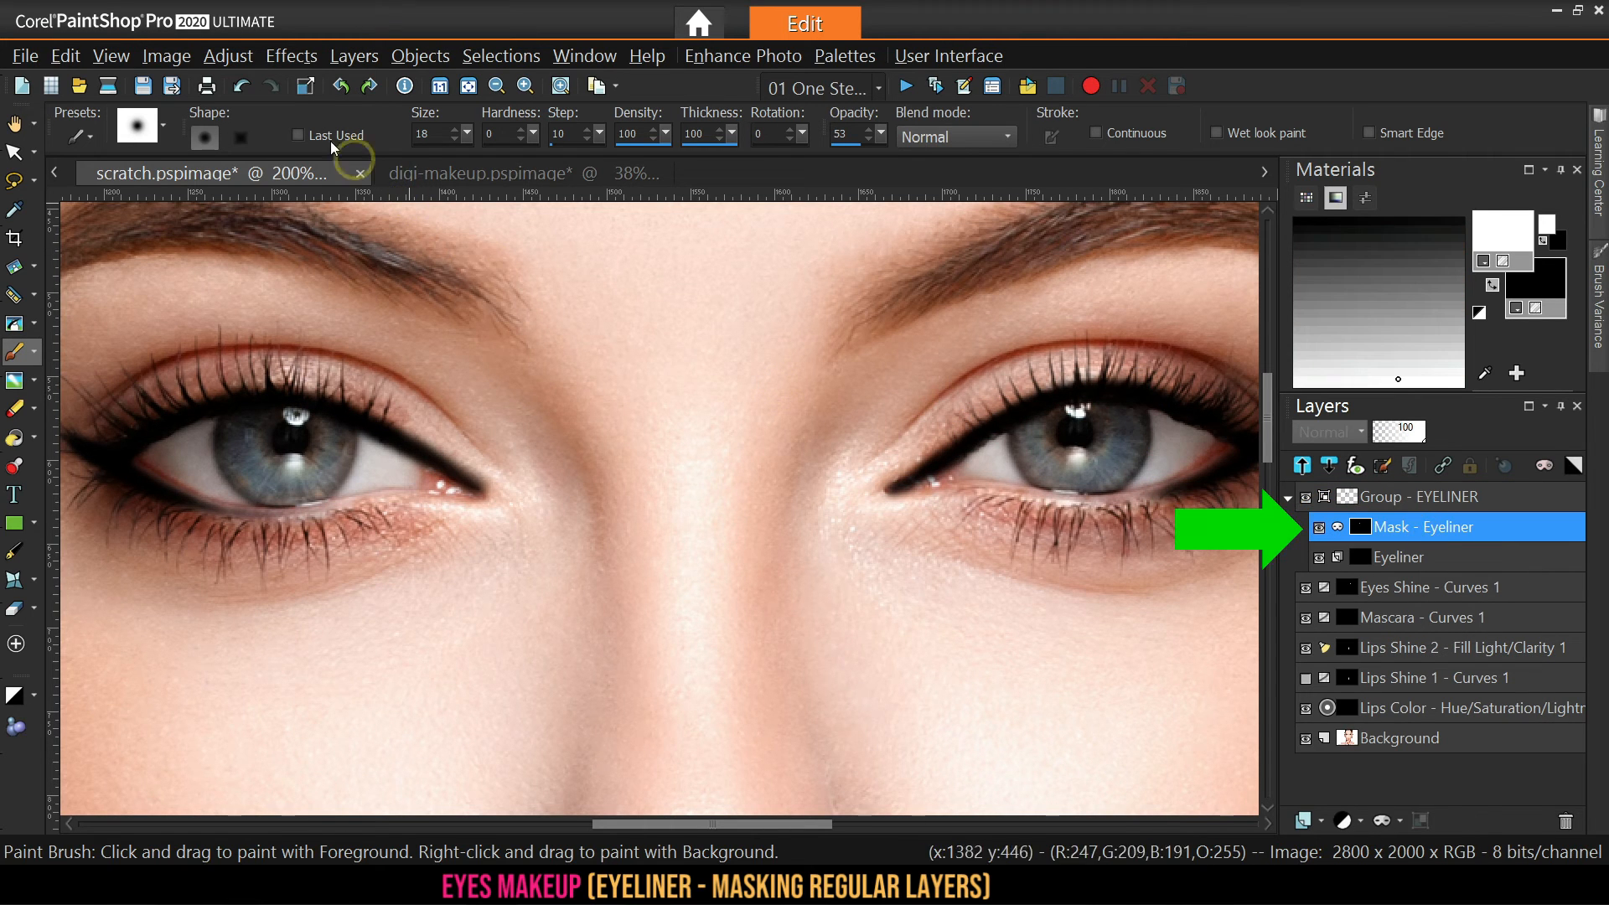
{"action": "left_click", "coordinate": [228, 55]}
{"action": "mouse_move", "coordinate": [419, 403]}
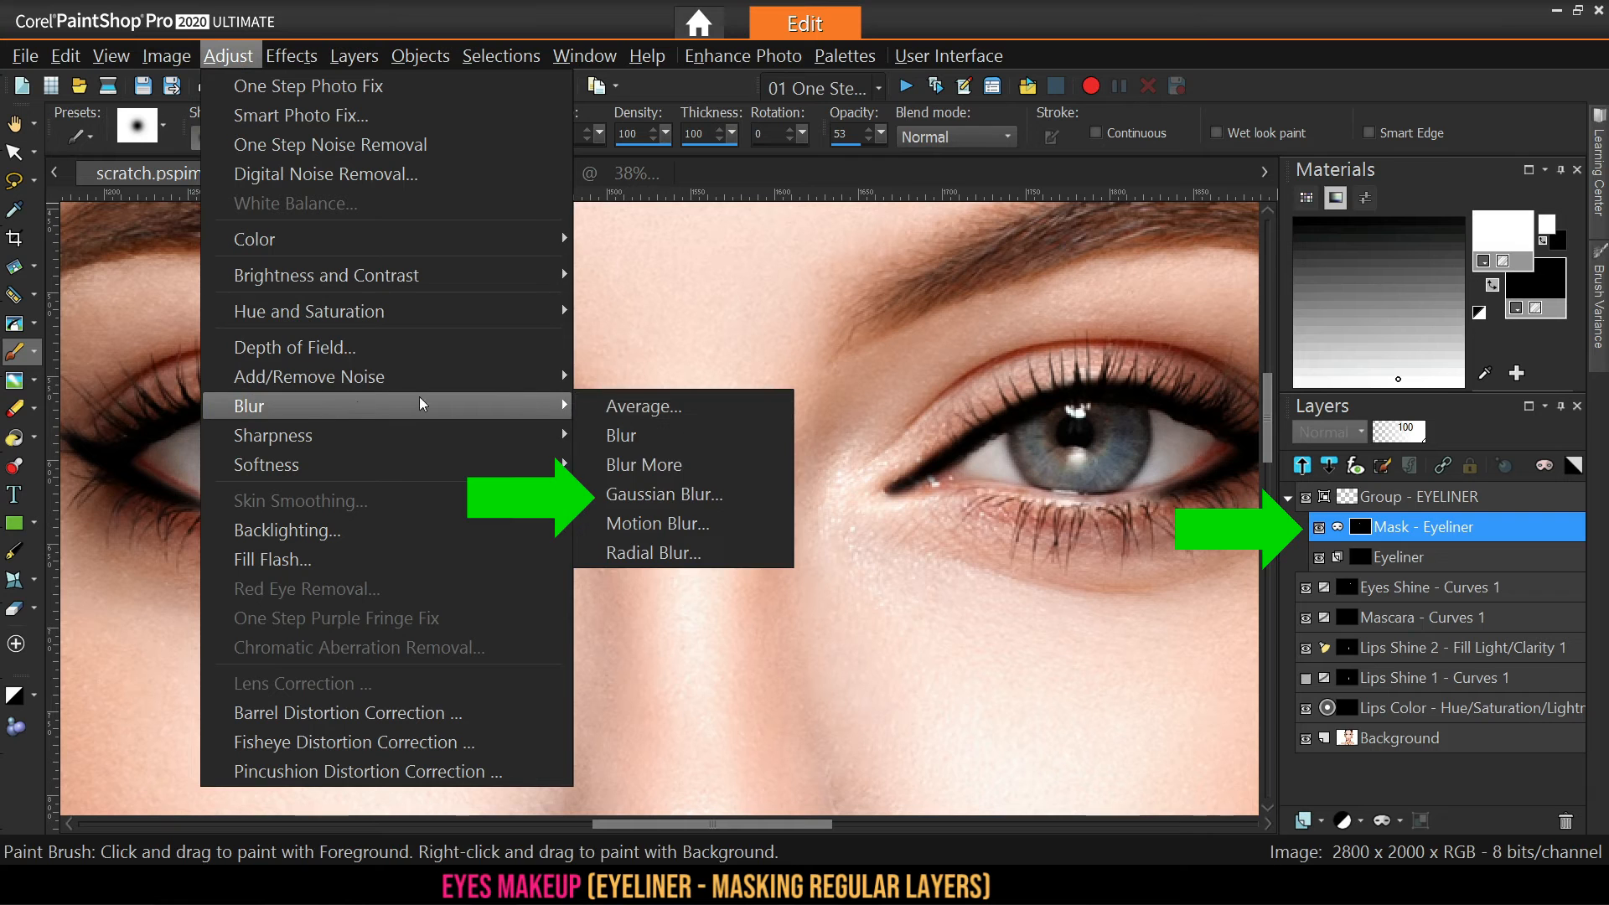
{"action": "left_click", "coordinate": [655, 485]}
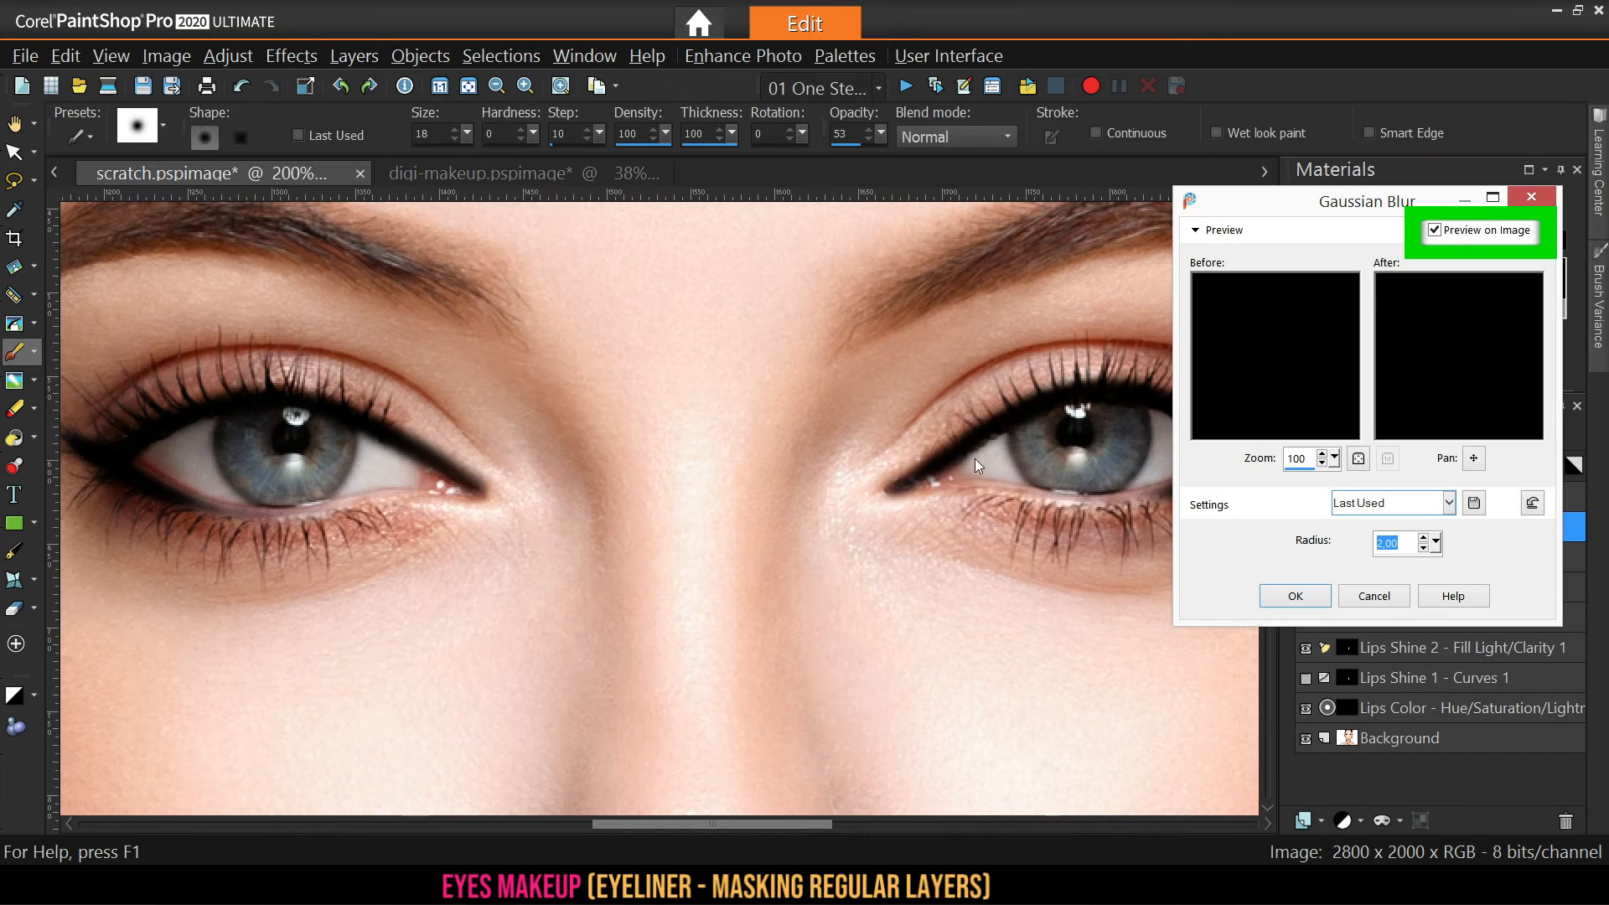
{"action": "left_click", "coordinate": [1425, 539]}
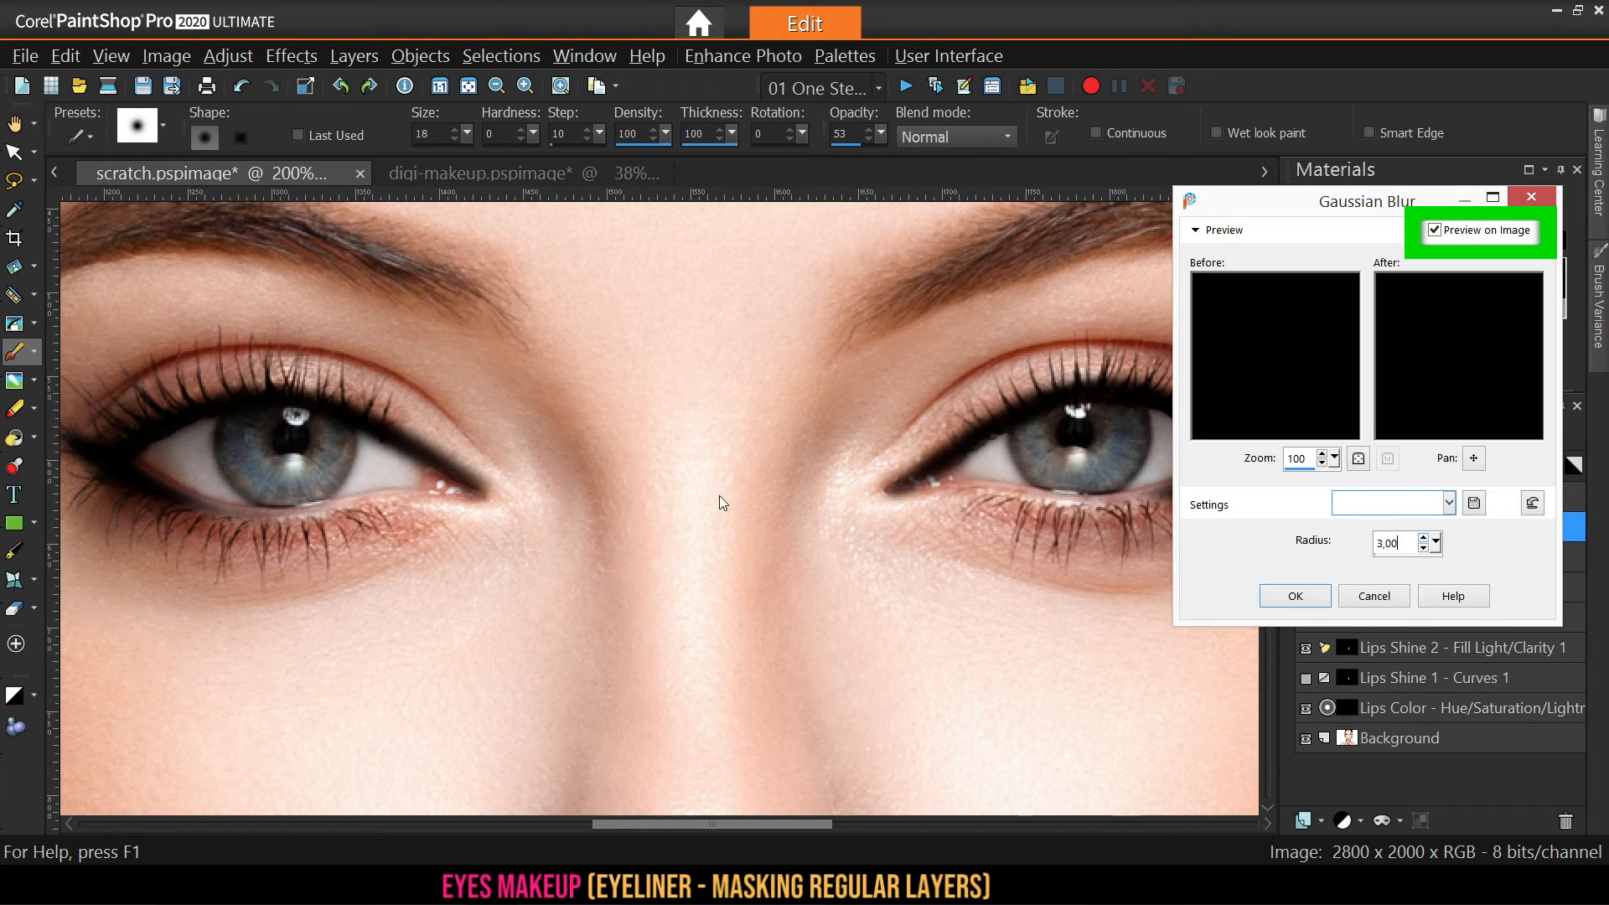
{"action": "left_click", "coordinate": [1313, 595]}
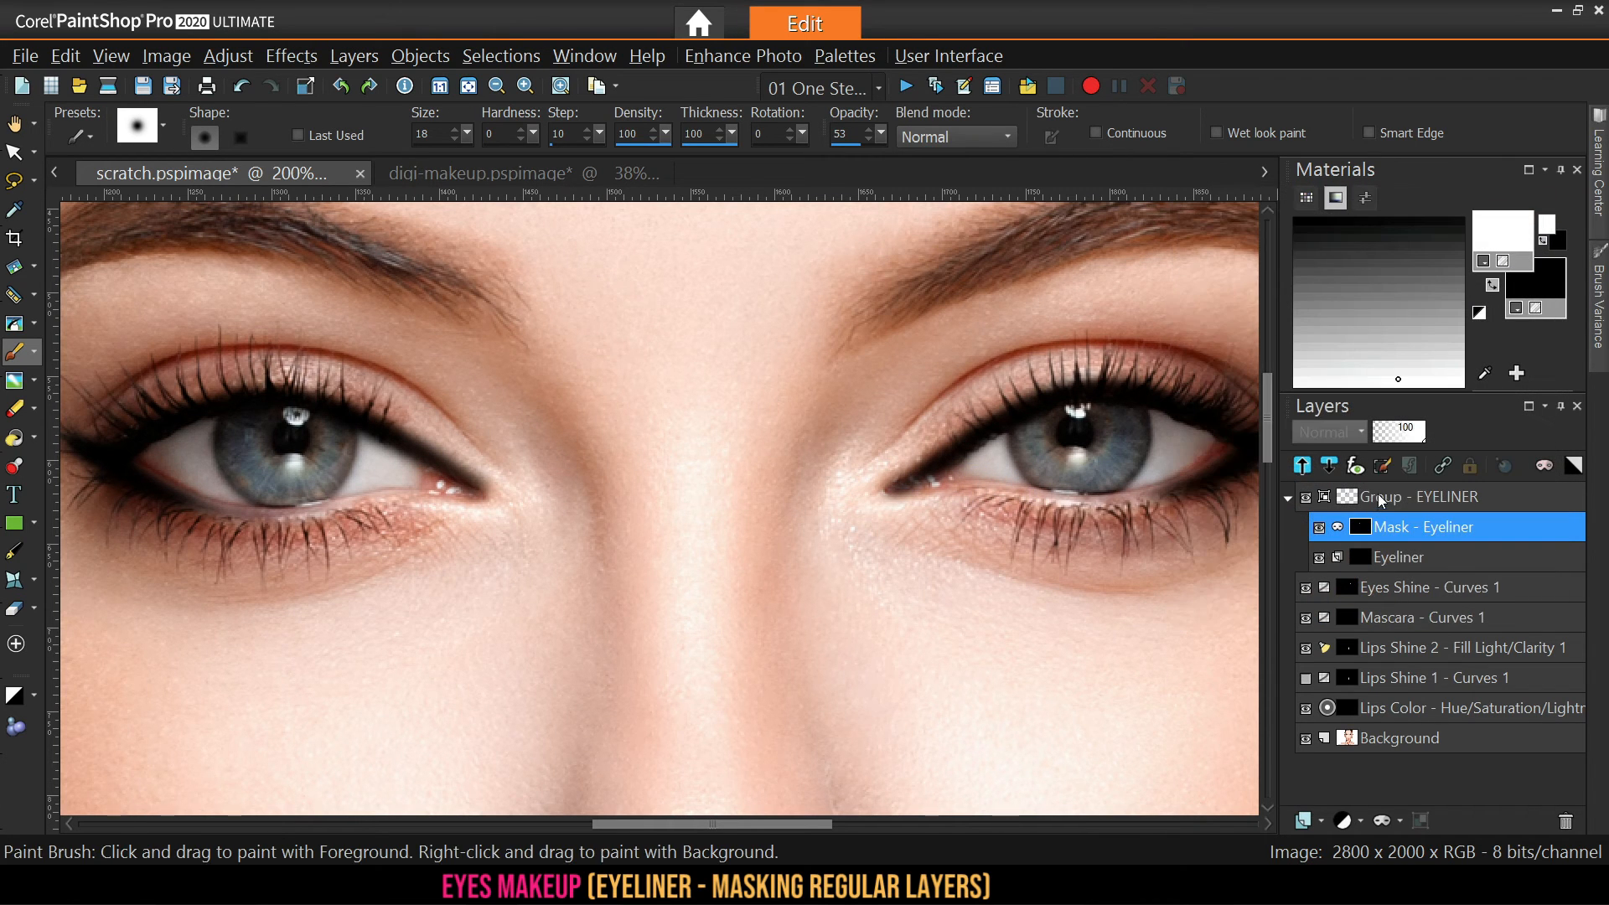
Try lowering the EYELINER layer group's opacity to 91 and undo the change
{"action": "left_click", "coordinate": [1382, 502]}
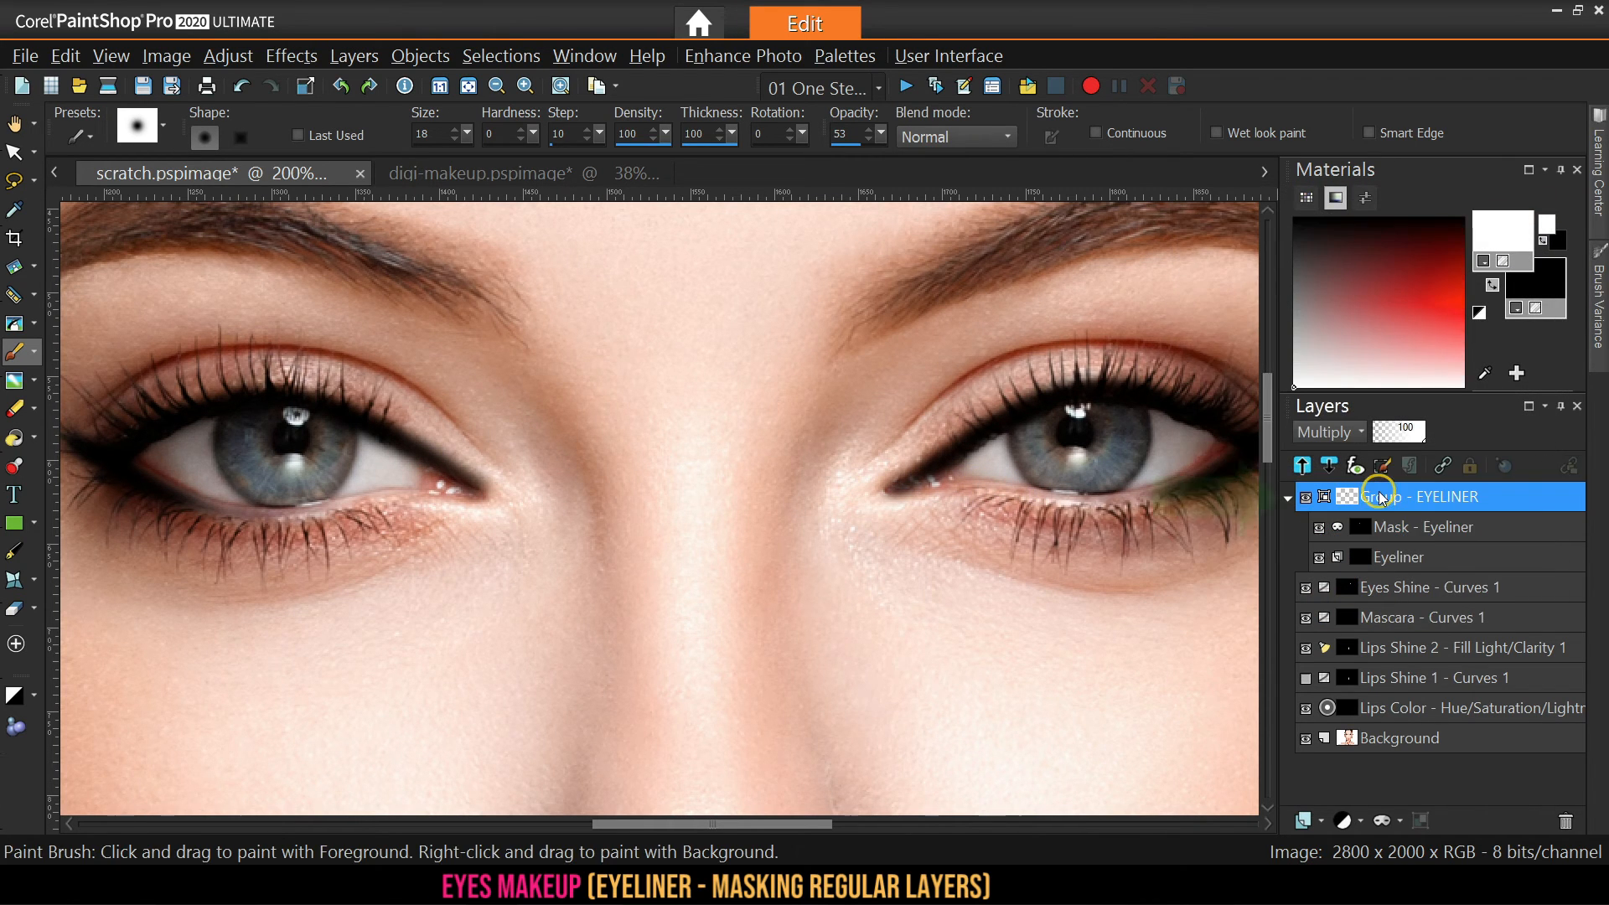
{"action": "left_click", "coordinate": [1419, 437]}
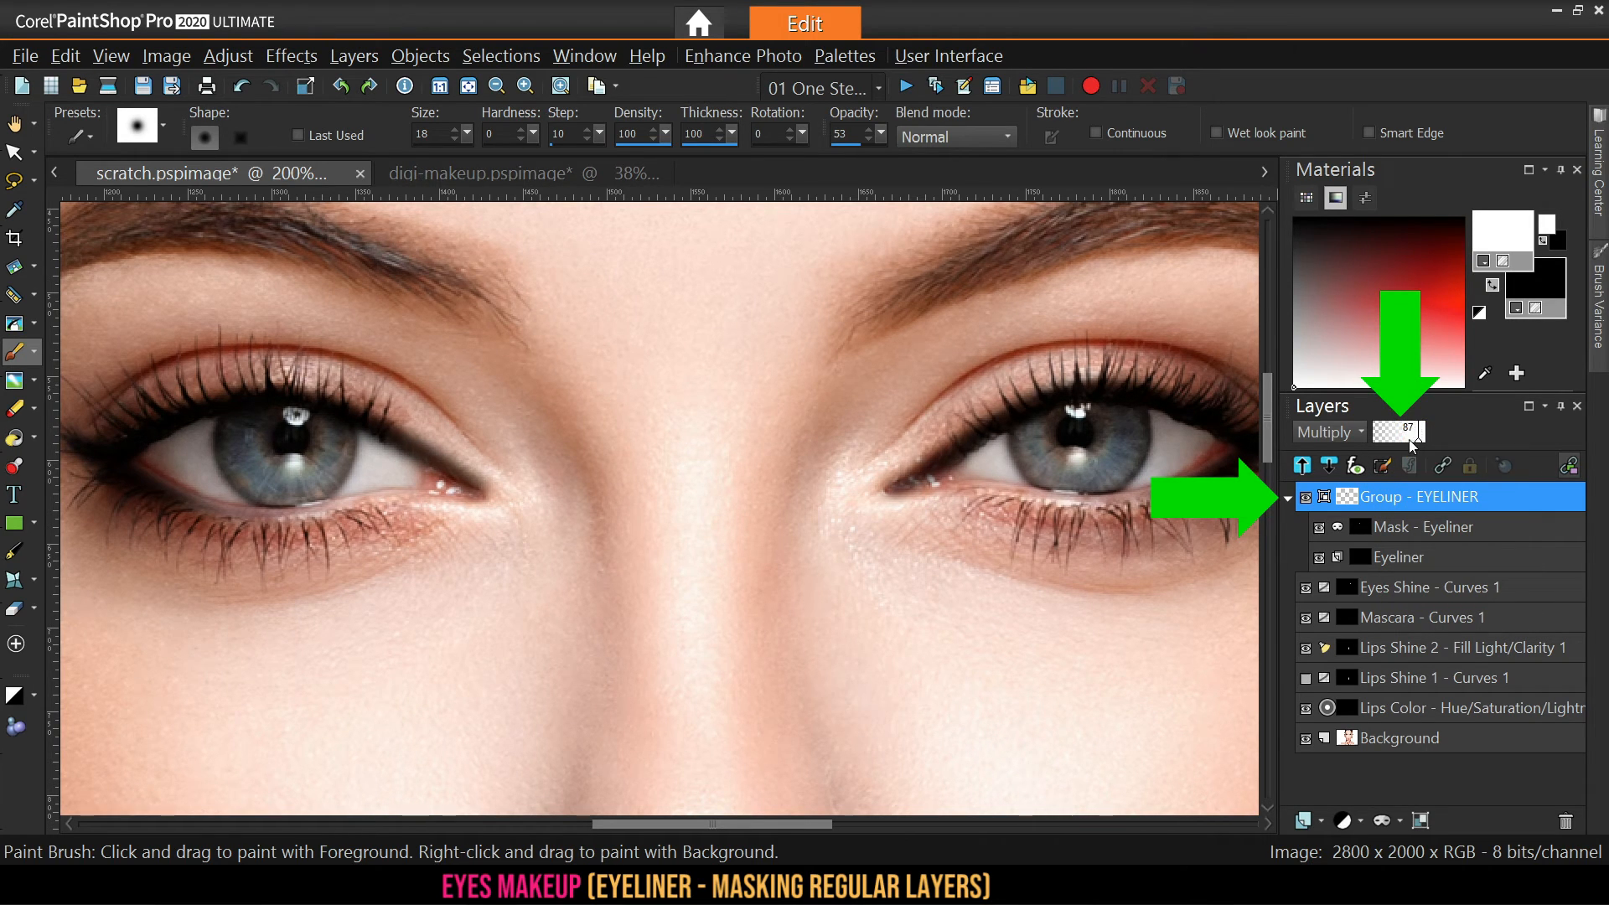
{"action": "scroll", "coordinate": [1408, 443], "scroll_direction": "up", "scroll_amount": 1}
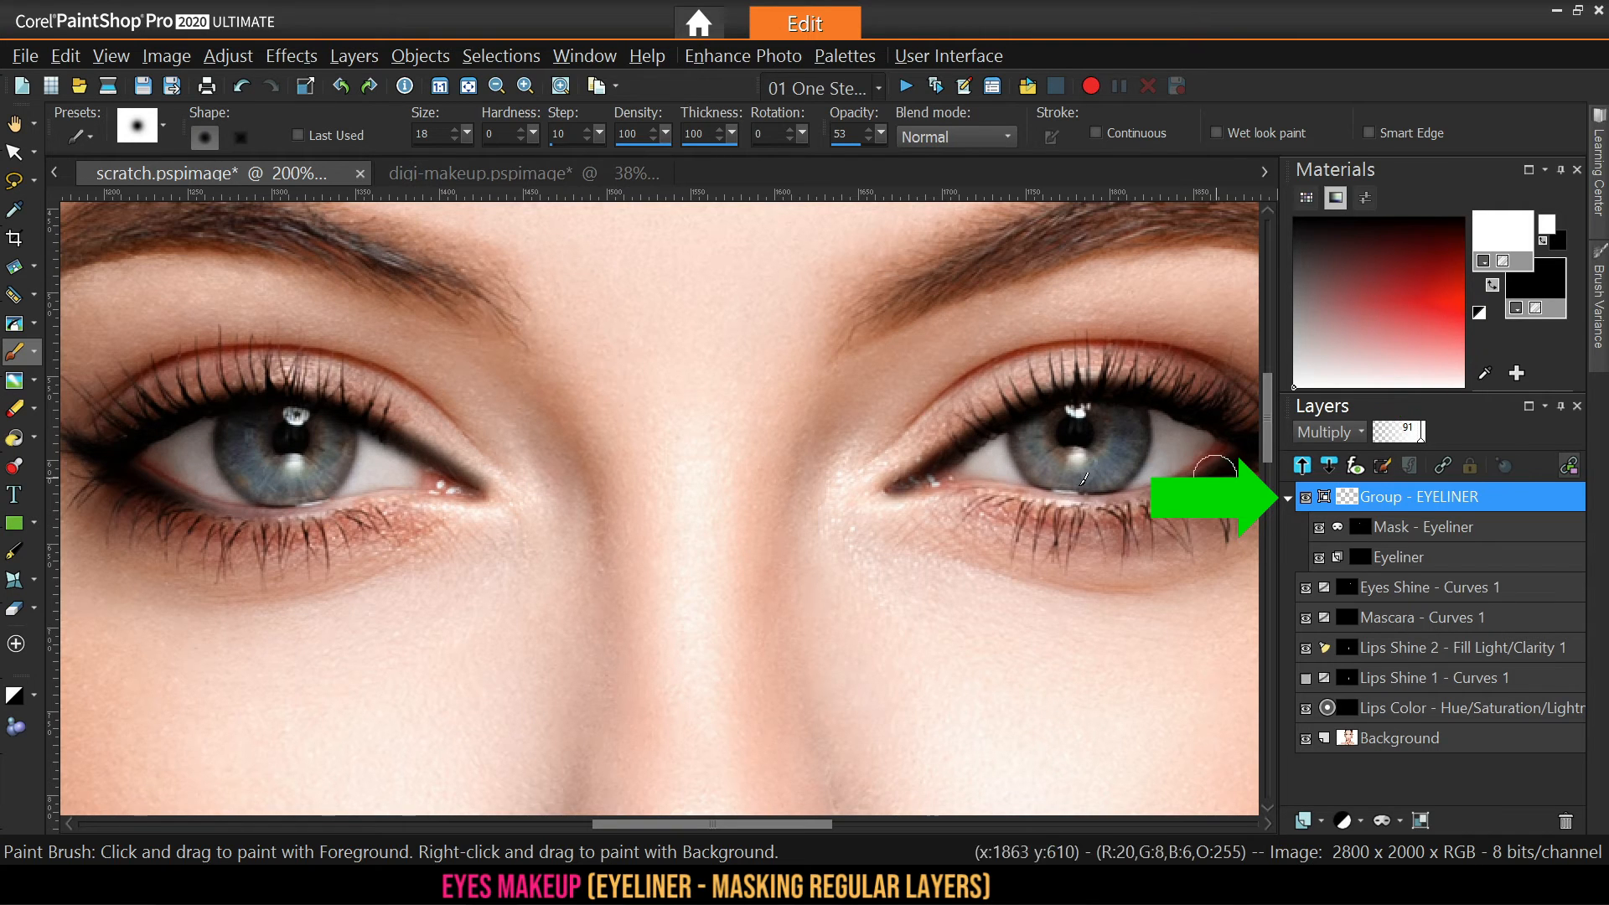
{"action": "left_click", "coordinate": [244, 87]}
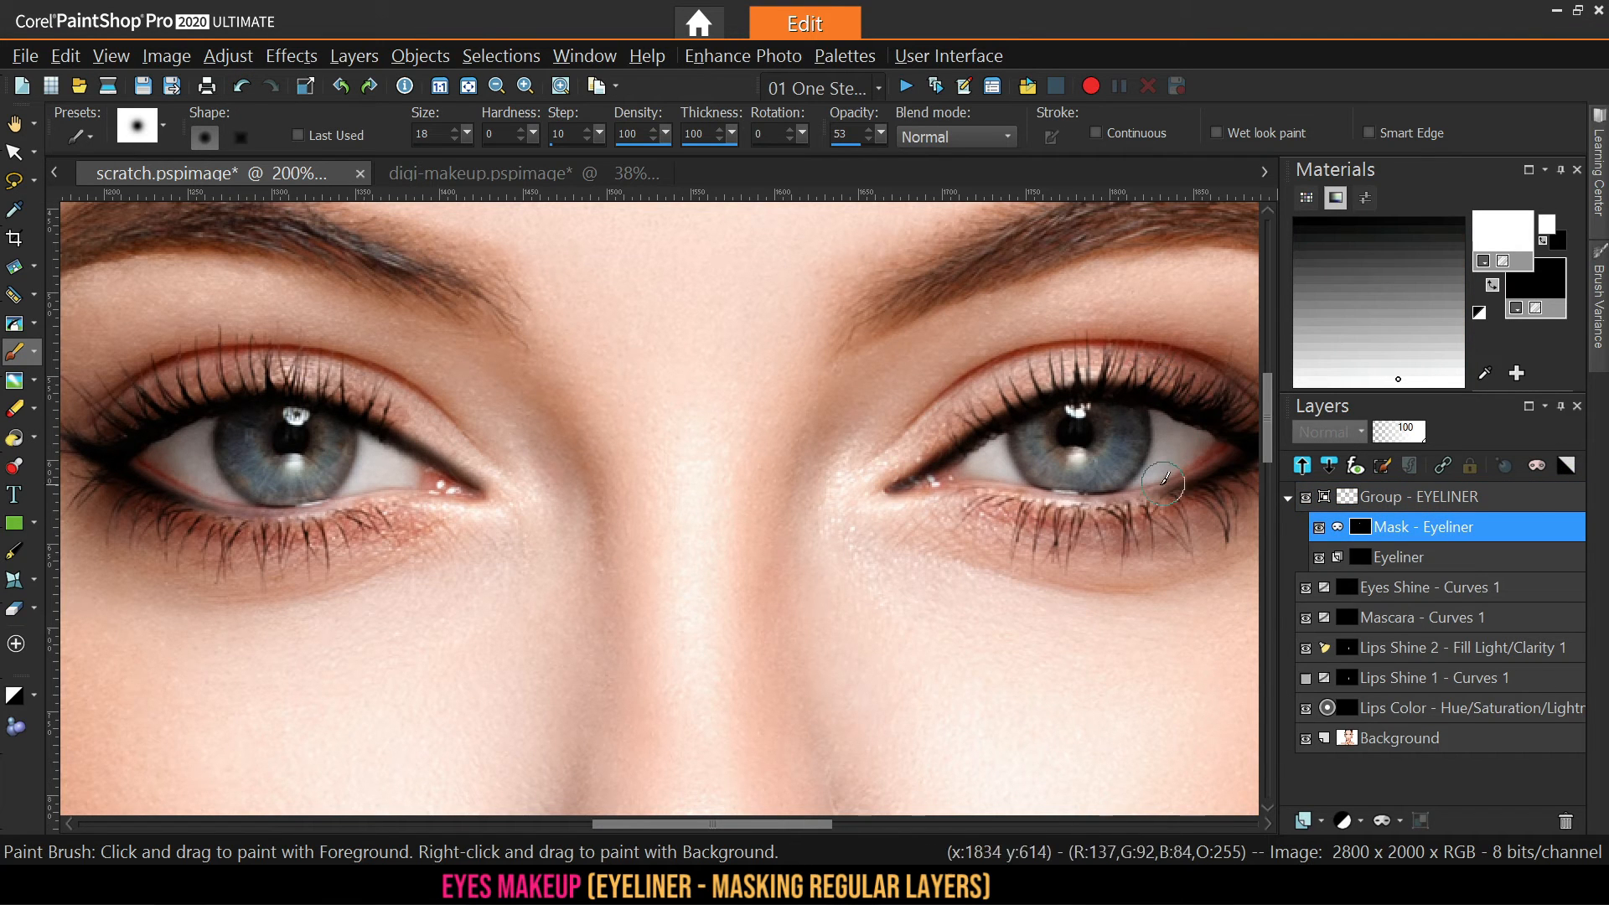
Compare with the finished makeup in digi-makeup.pspimage, return to scratch.pspimage and view the whole portrait
{"action": "left_click", "coordinate": [490, 175]}
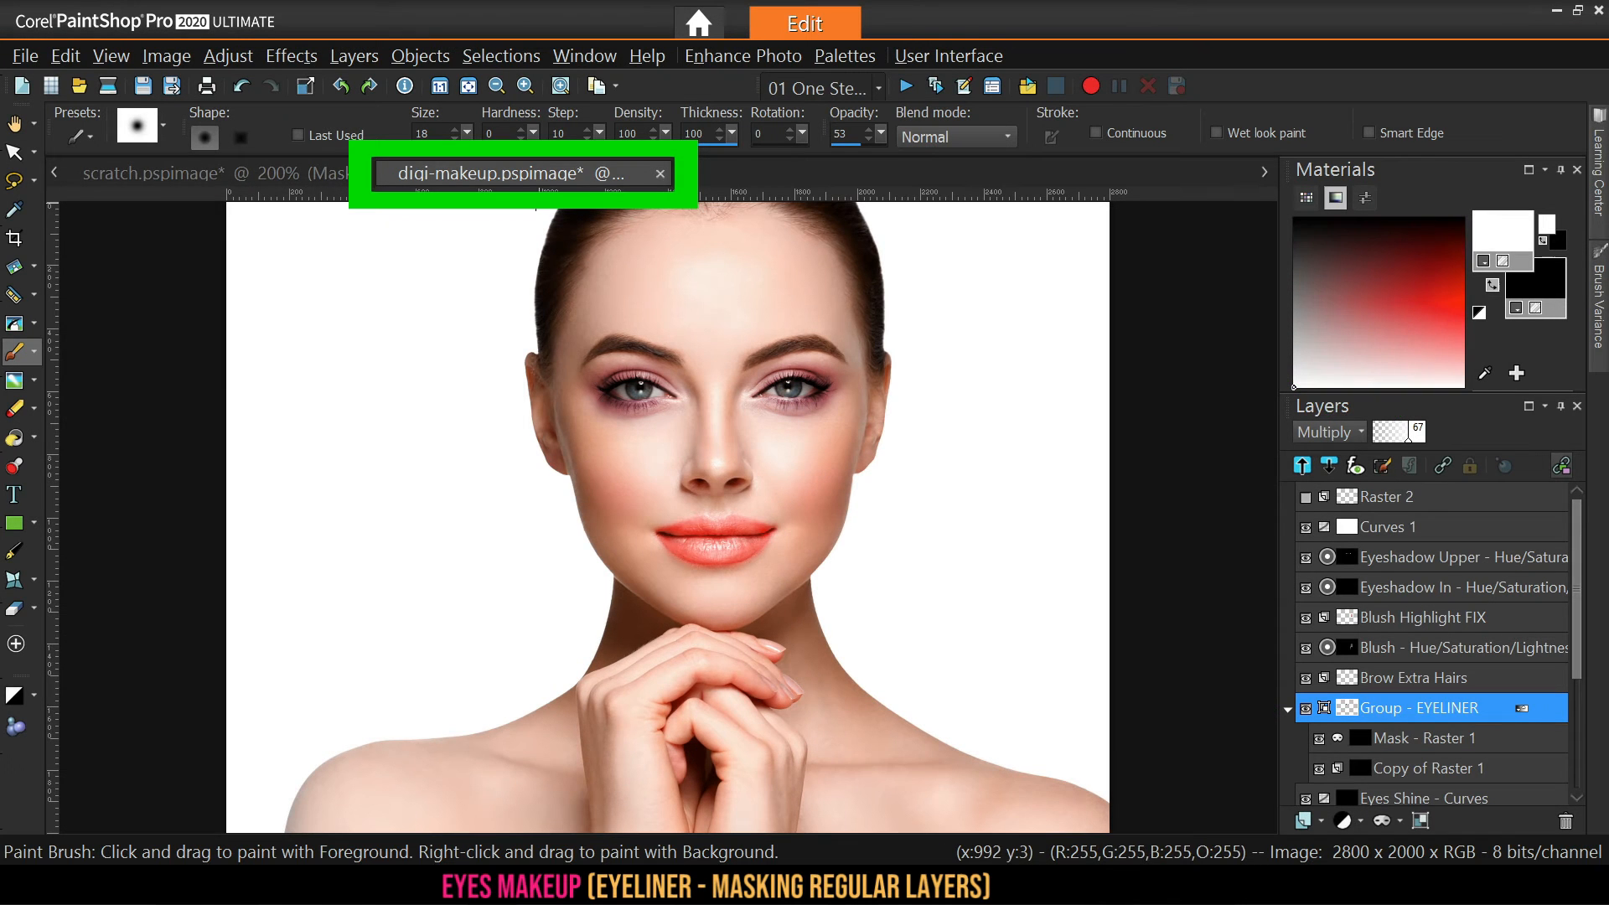
{"action": "left_click", "coordinate": [308, 176]}
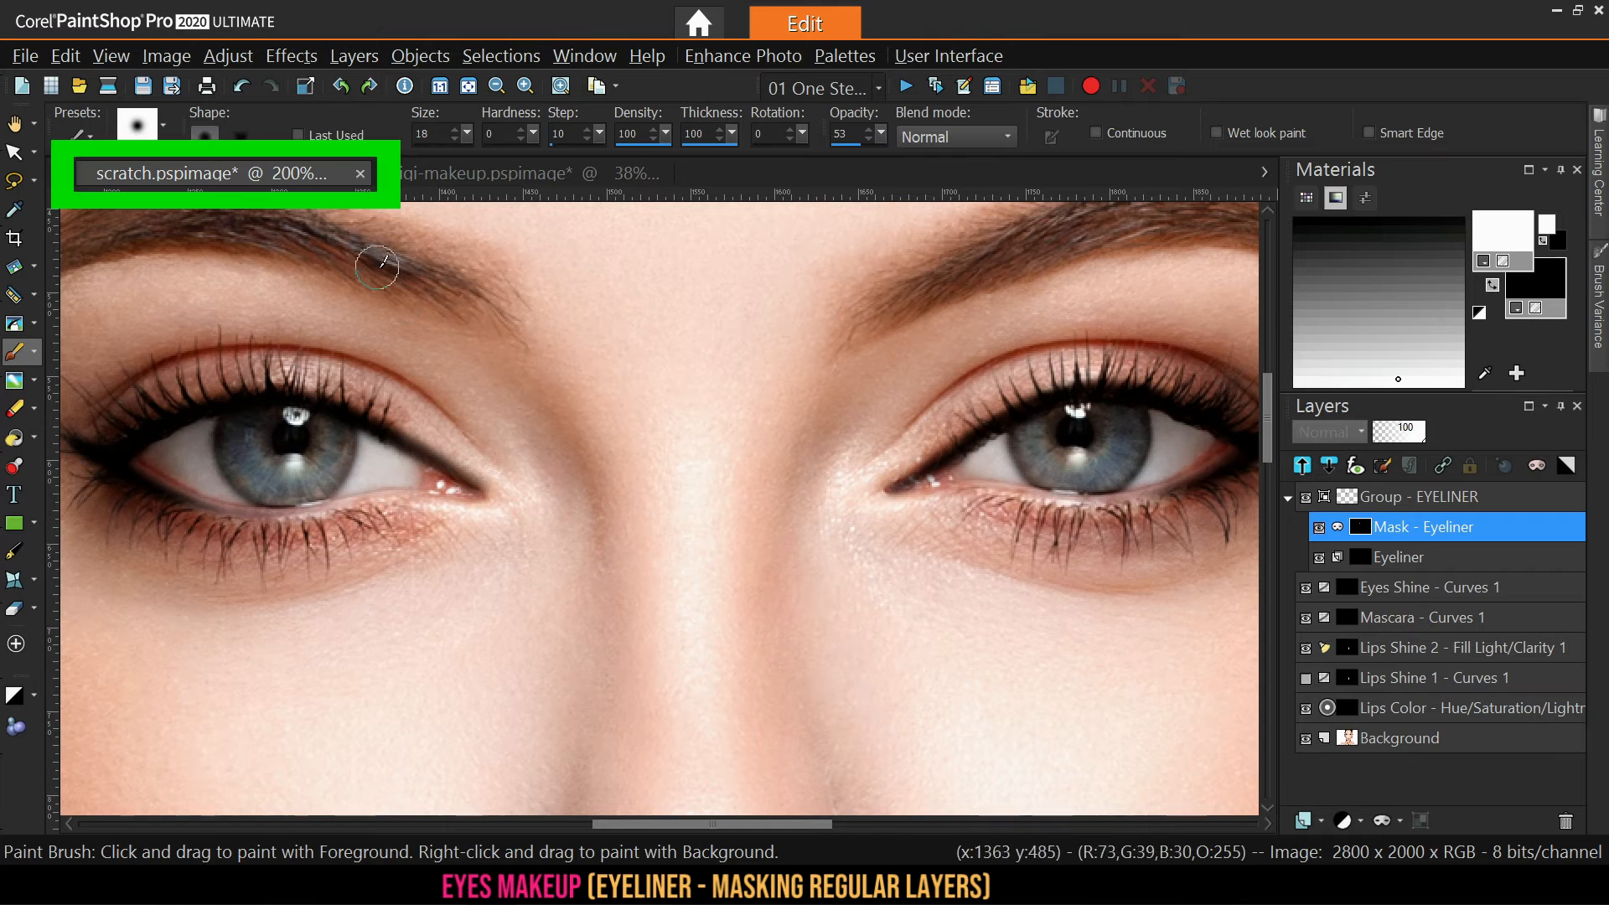
{"action": "left_click", "coordinate": [469, 86]}
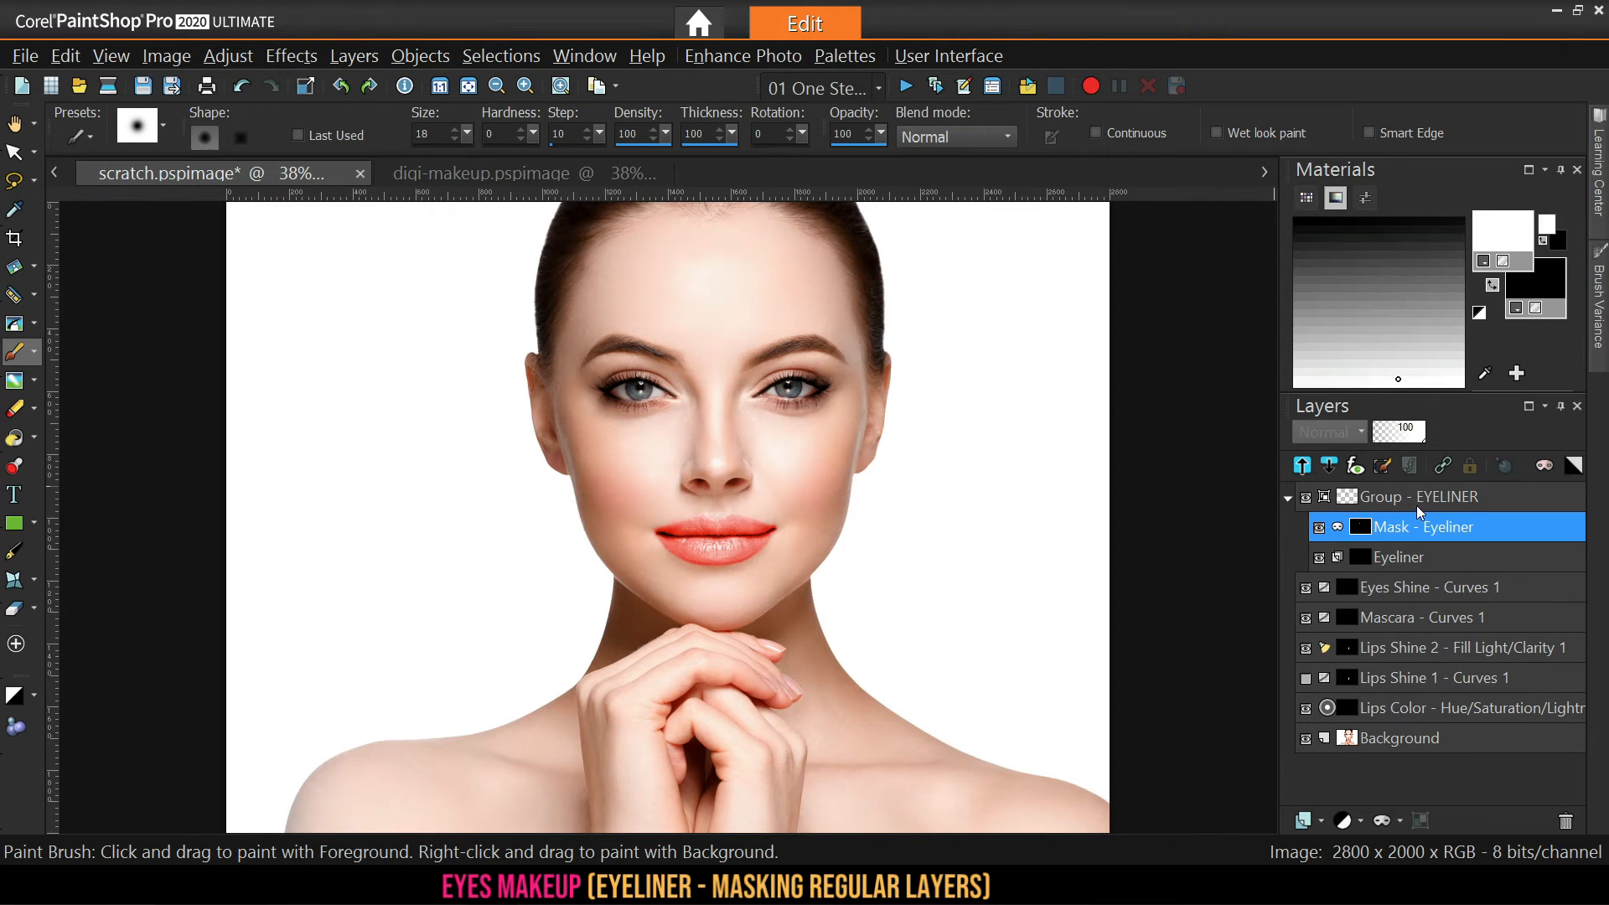
Try recoloring the eyeliner by flood filling the Eyeliner layer with a dark red background color
{"action": "left_click", "coordinate": [1393, 560]}
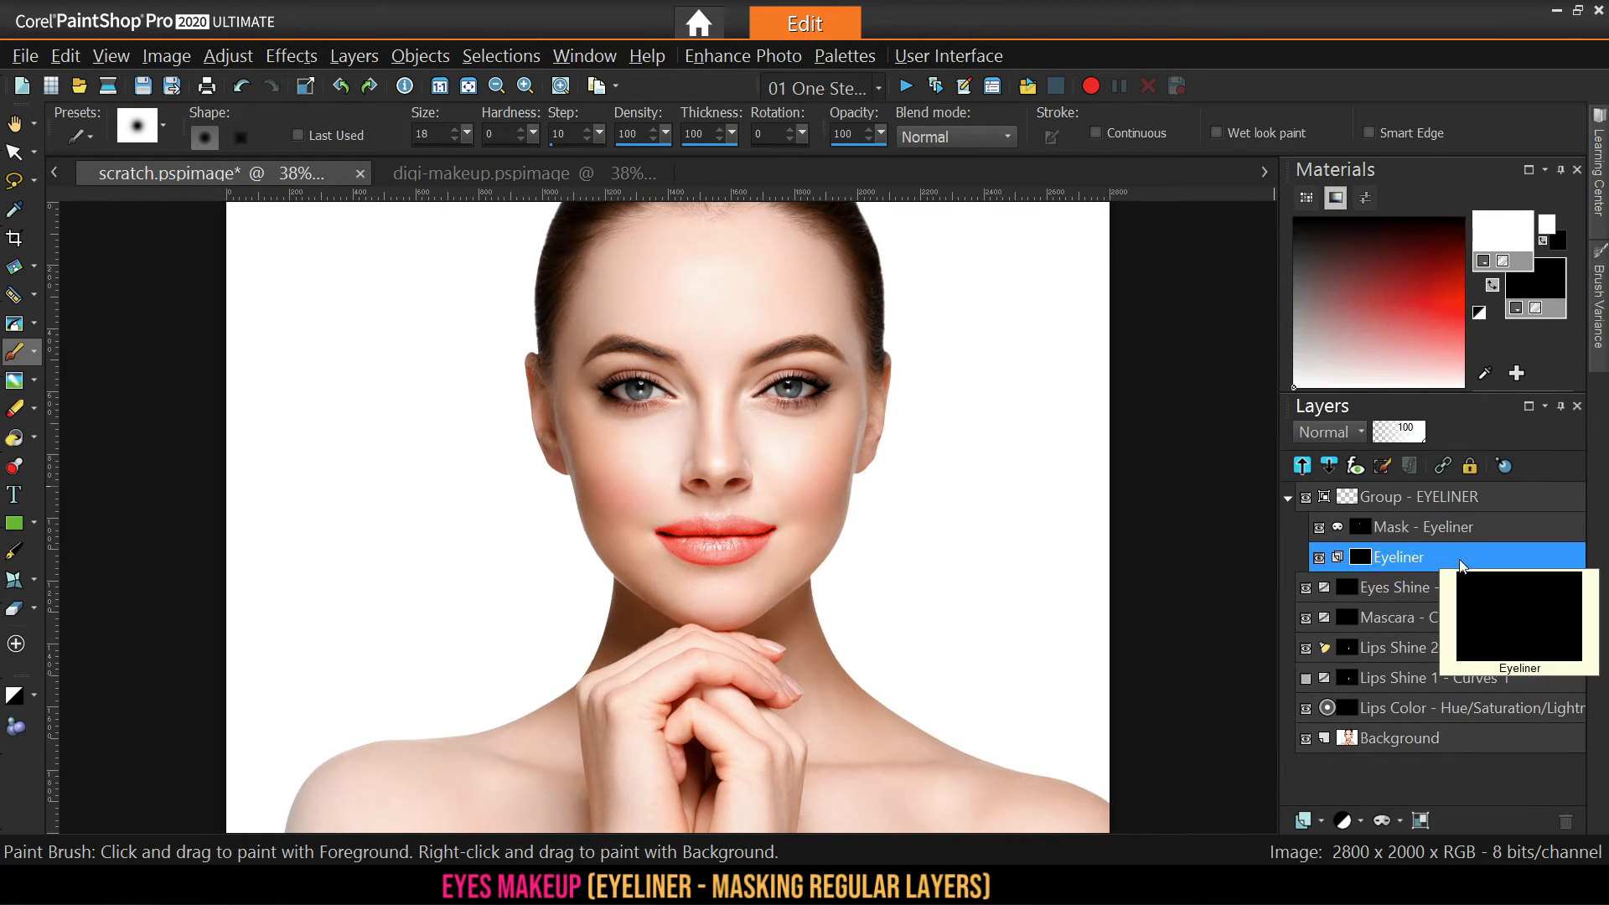
{"action": "left_click", "coordinate": [1536, 287]}
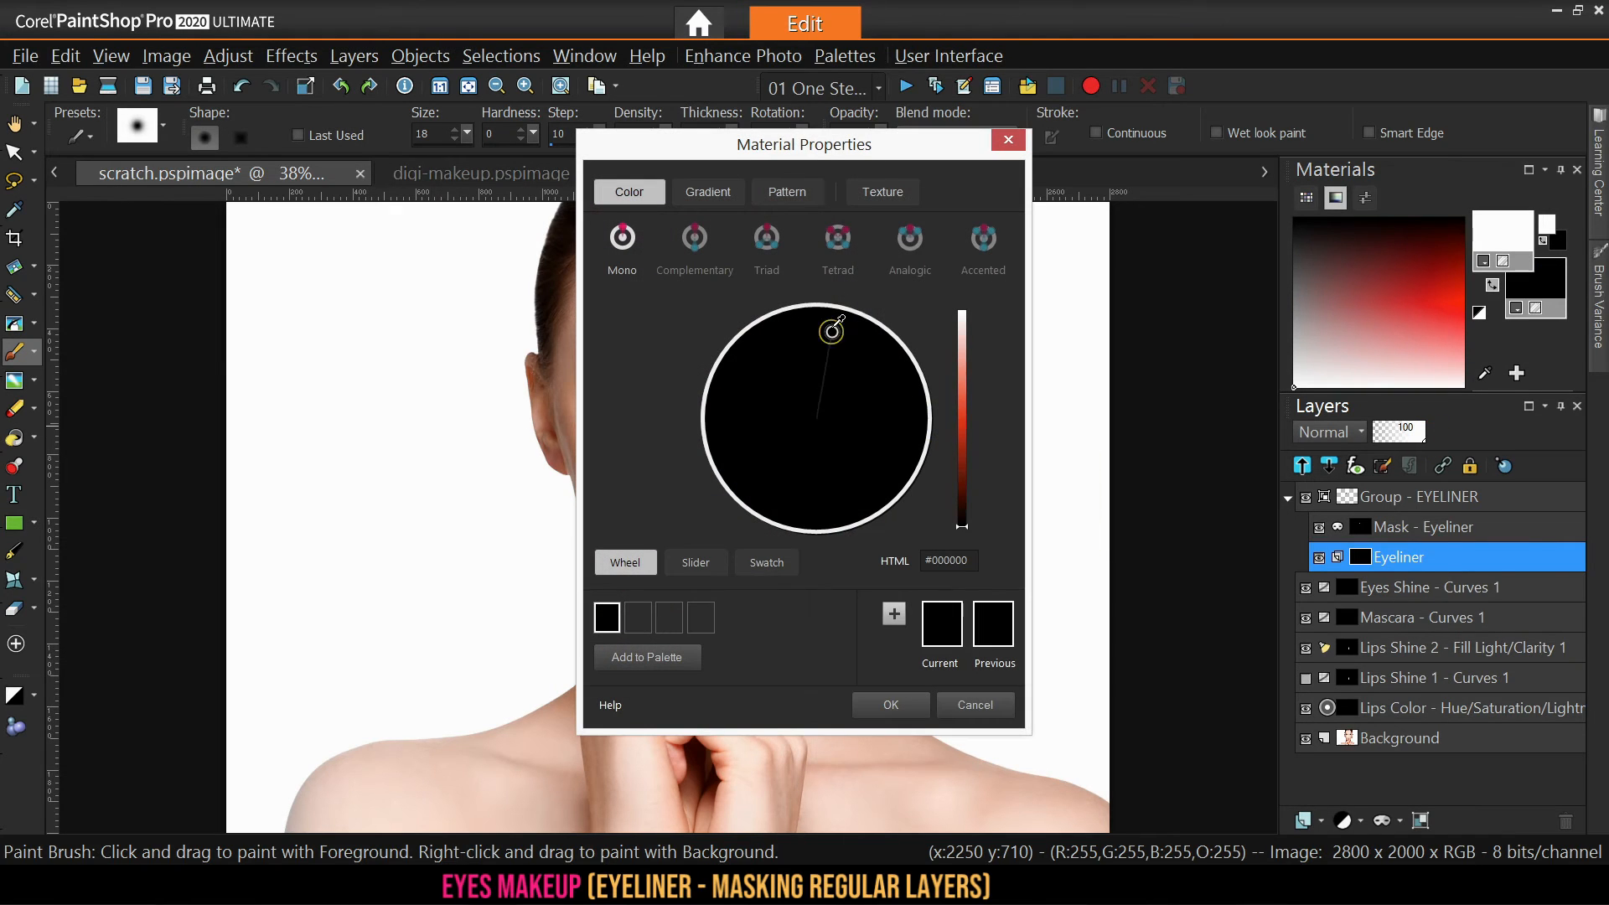
{"action": "left_click", "coordinate": [962, 476]}
{"action": "left_click", "coordinate": [897, 702]}
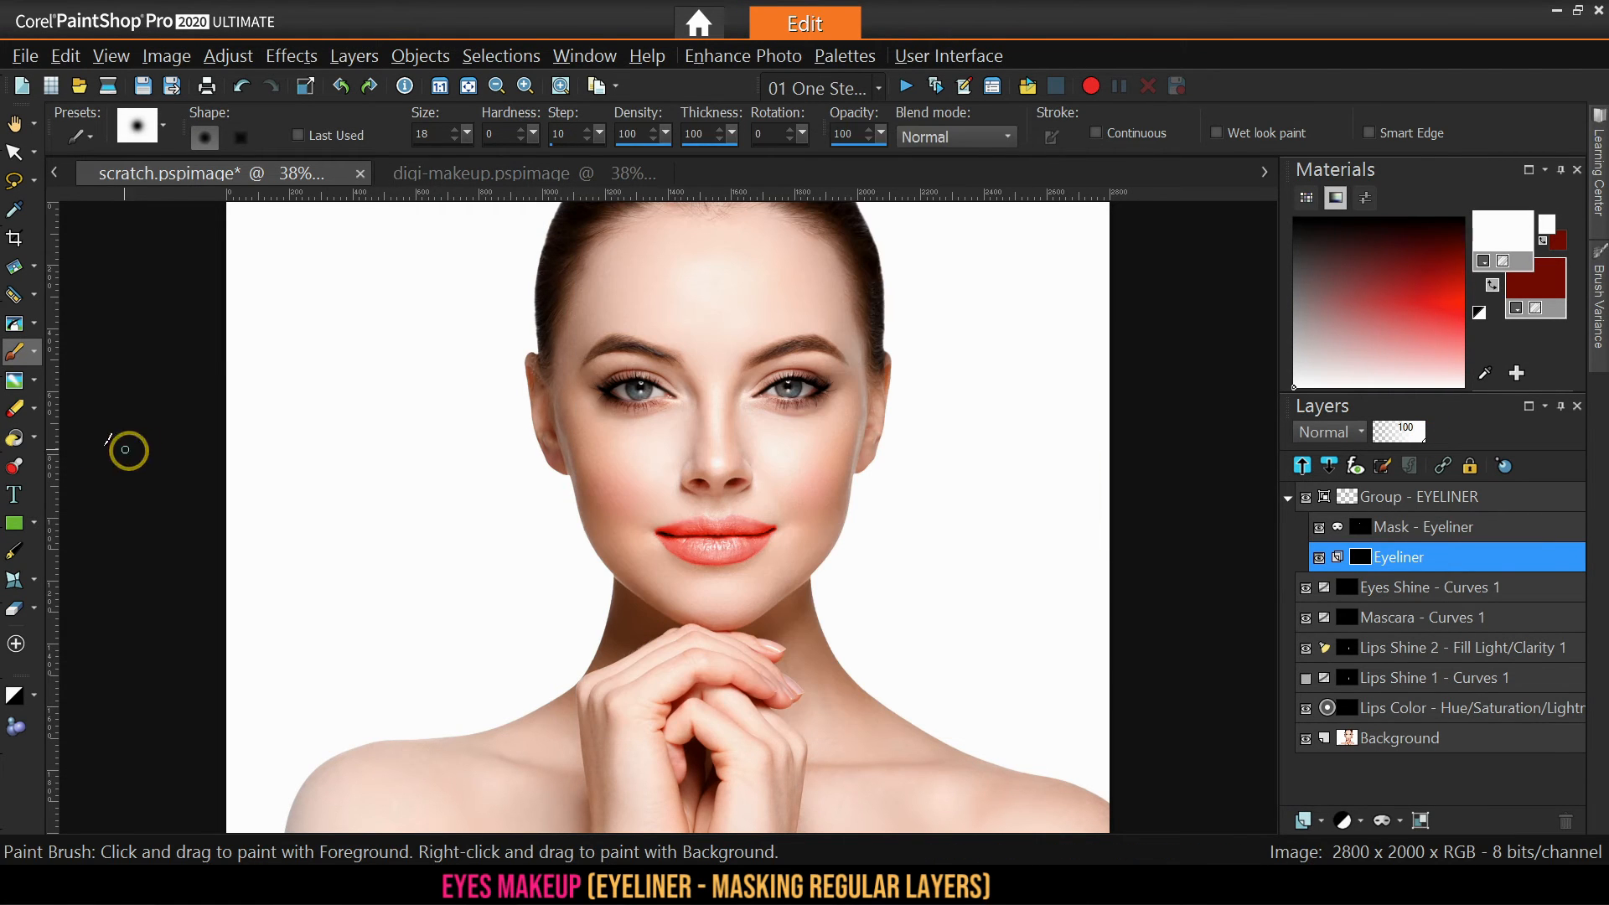
{"action": "left_click", "coordinate": [15, 438]}
{"action": "right_click", "coordinate": [998, 460]}
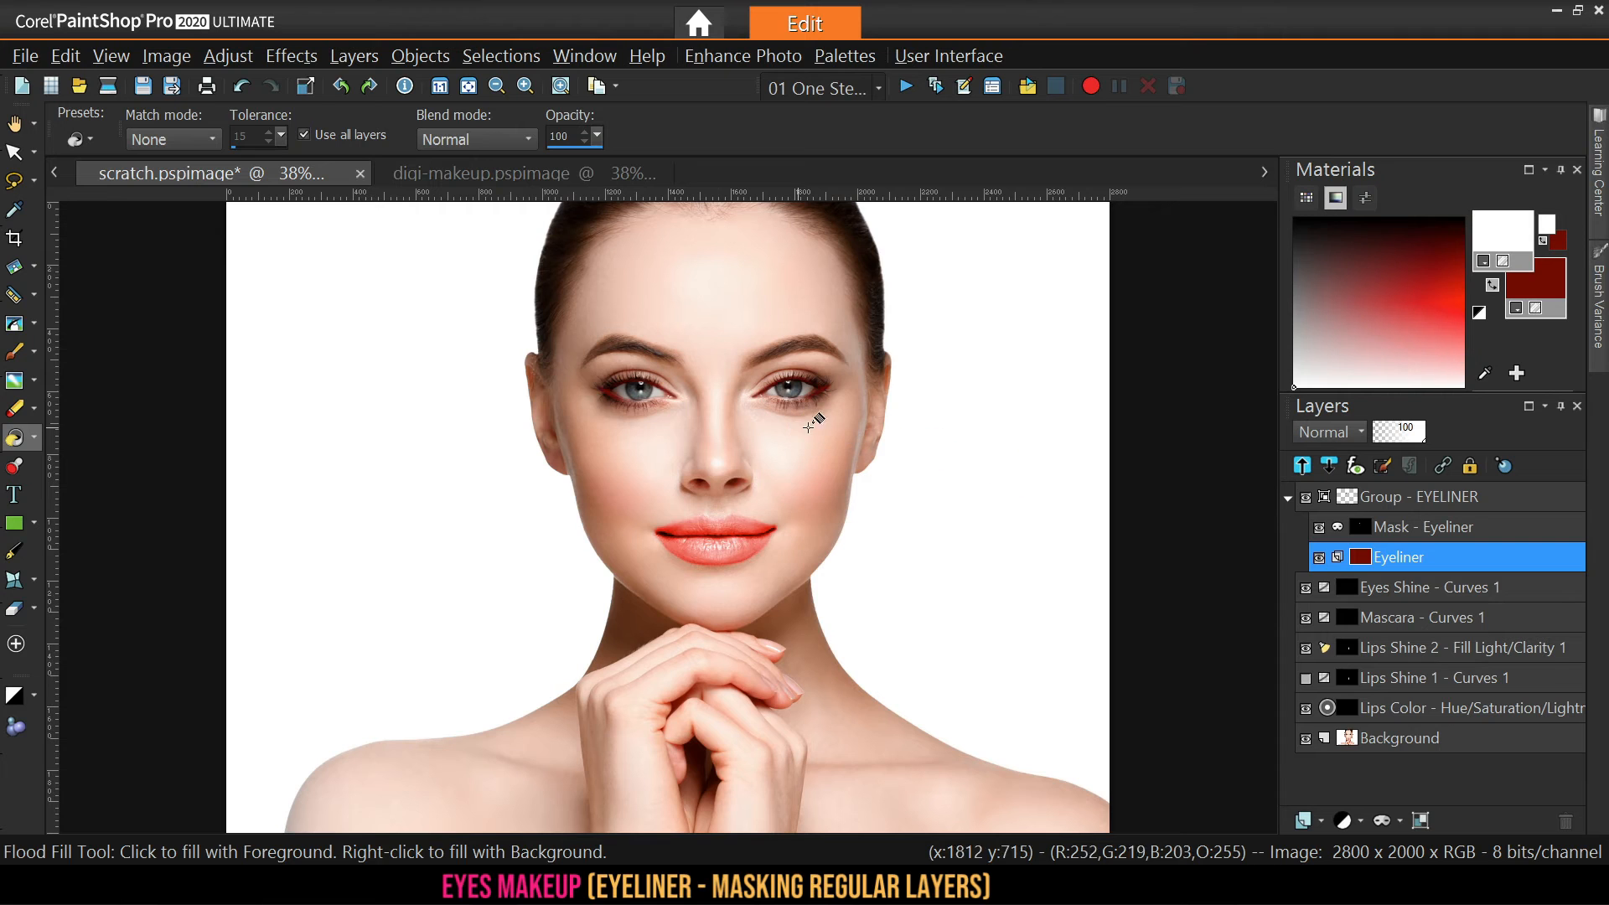
Try the Color (Legacy) blend mode on the red Eyeliner layer and inspect the eyes up close
{"action": "left_click", "coordinate": [1332, 440]}
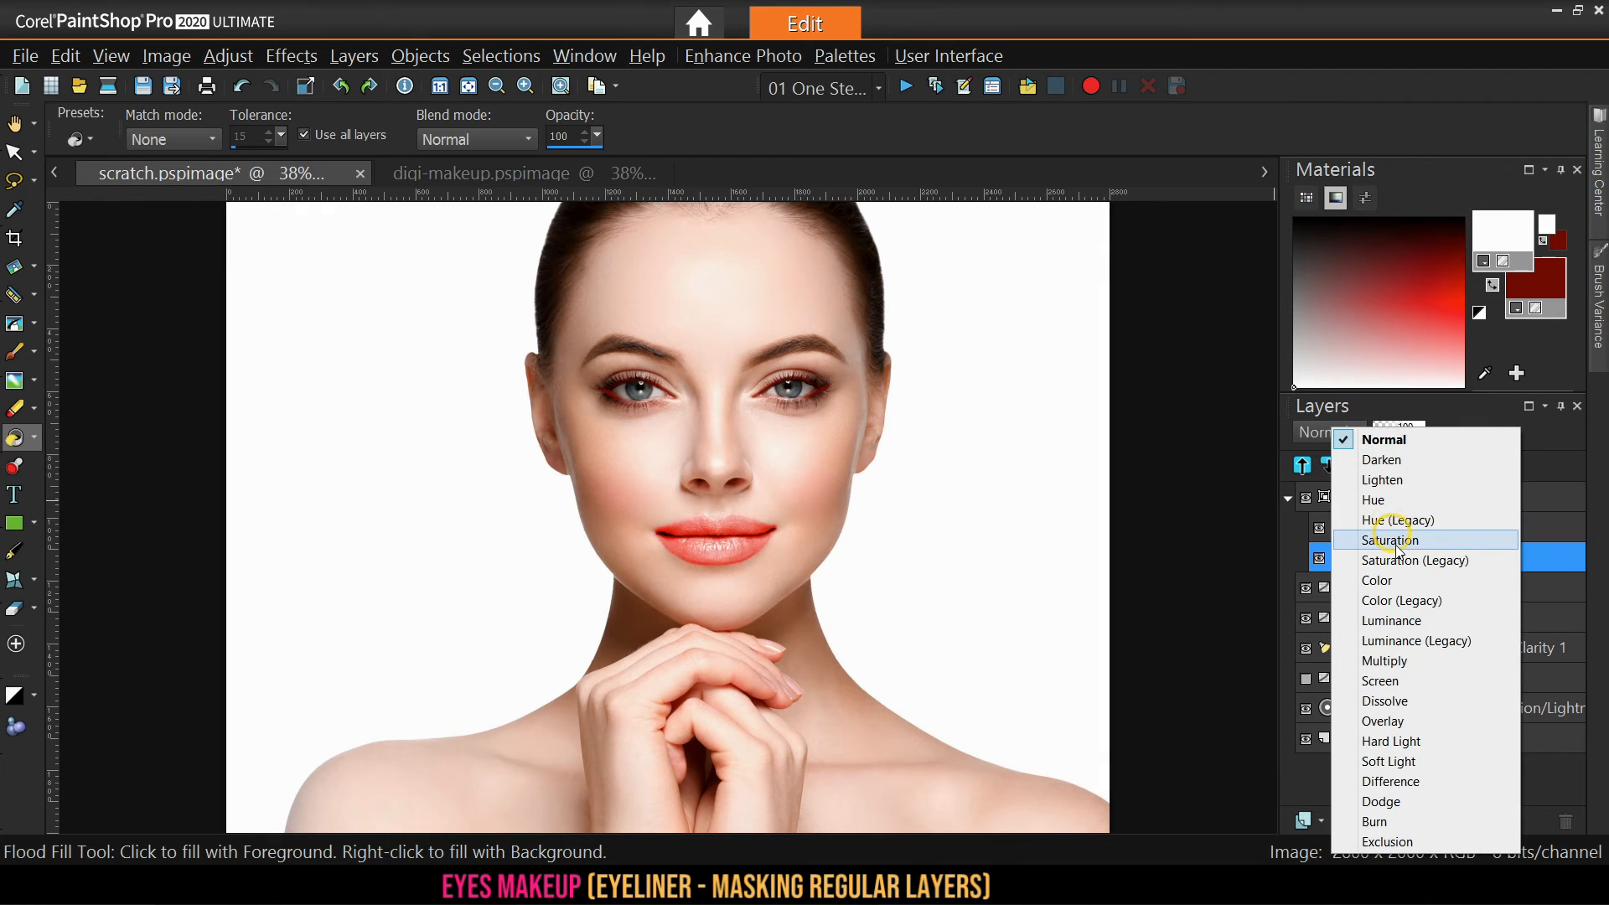
{"action": "left_click", "coordinate": [1405, 602]}
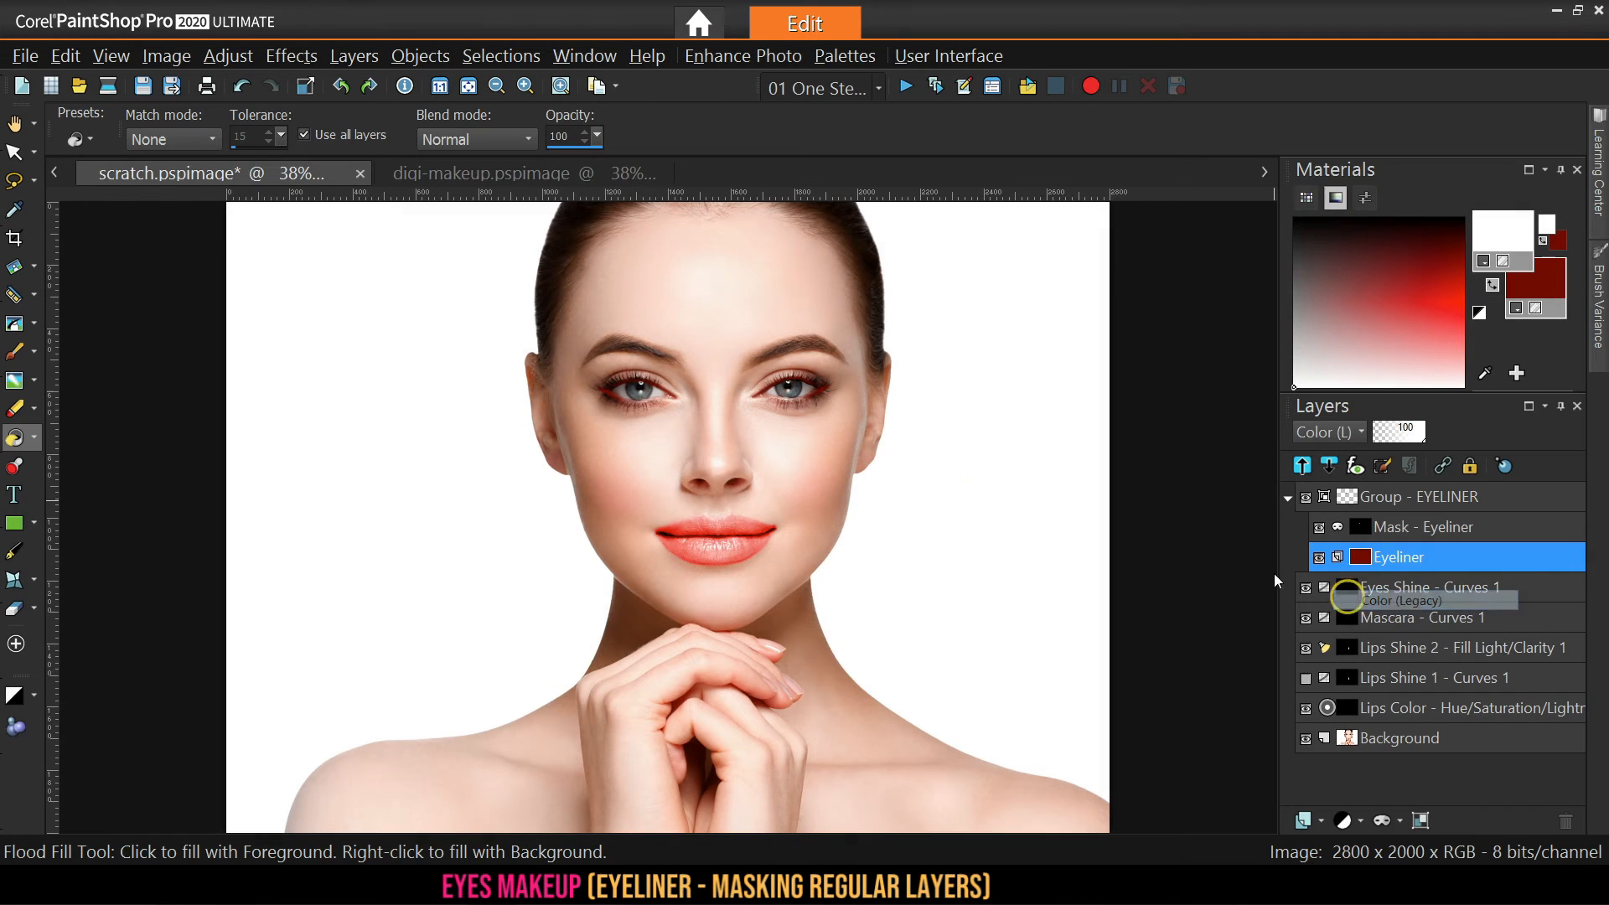
{"action": "left_click", "coordinate": [299, 179]}
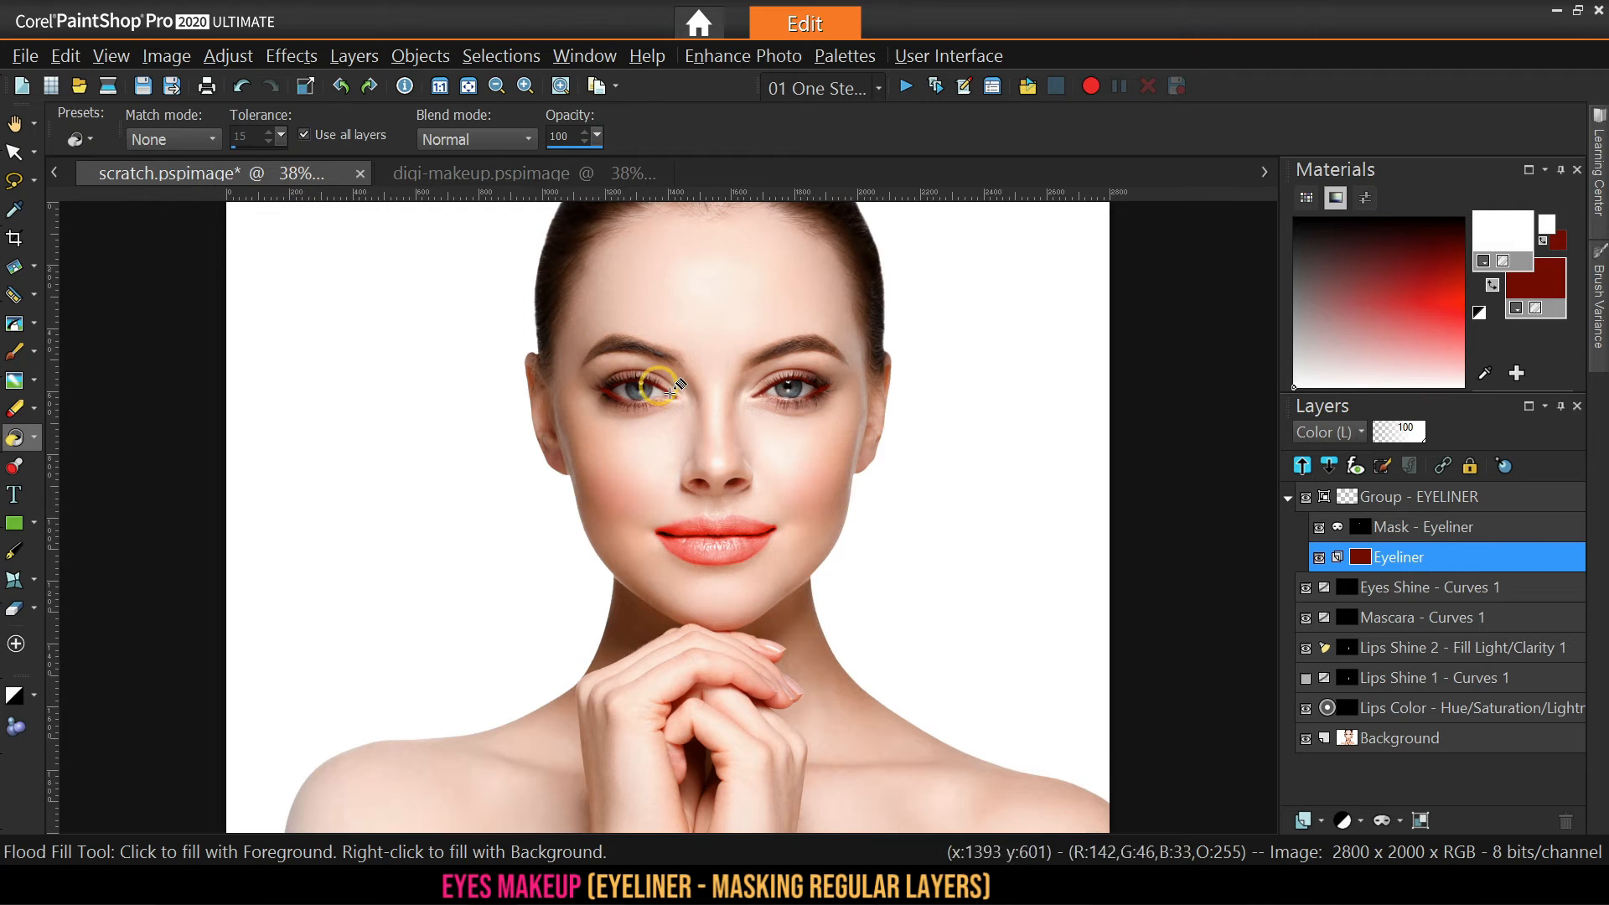
{"action": "scroll", "coordinate": [724, 395], "scroll_direction": "up", "scroll_amount": 5}
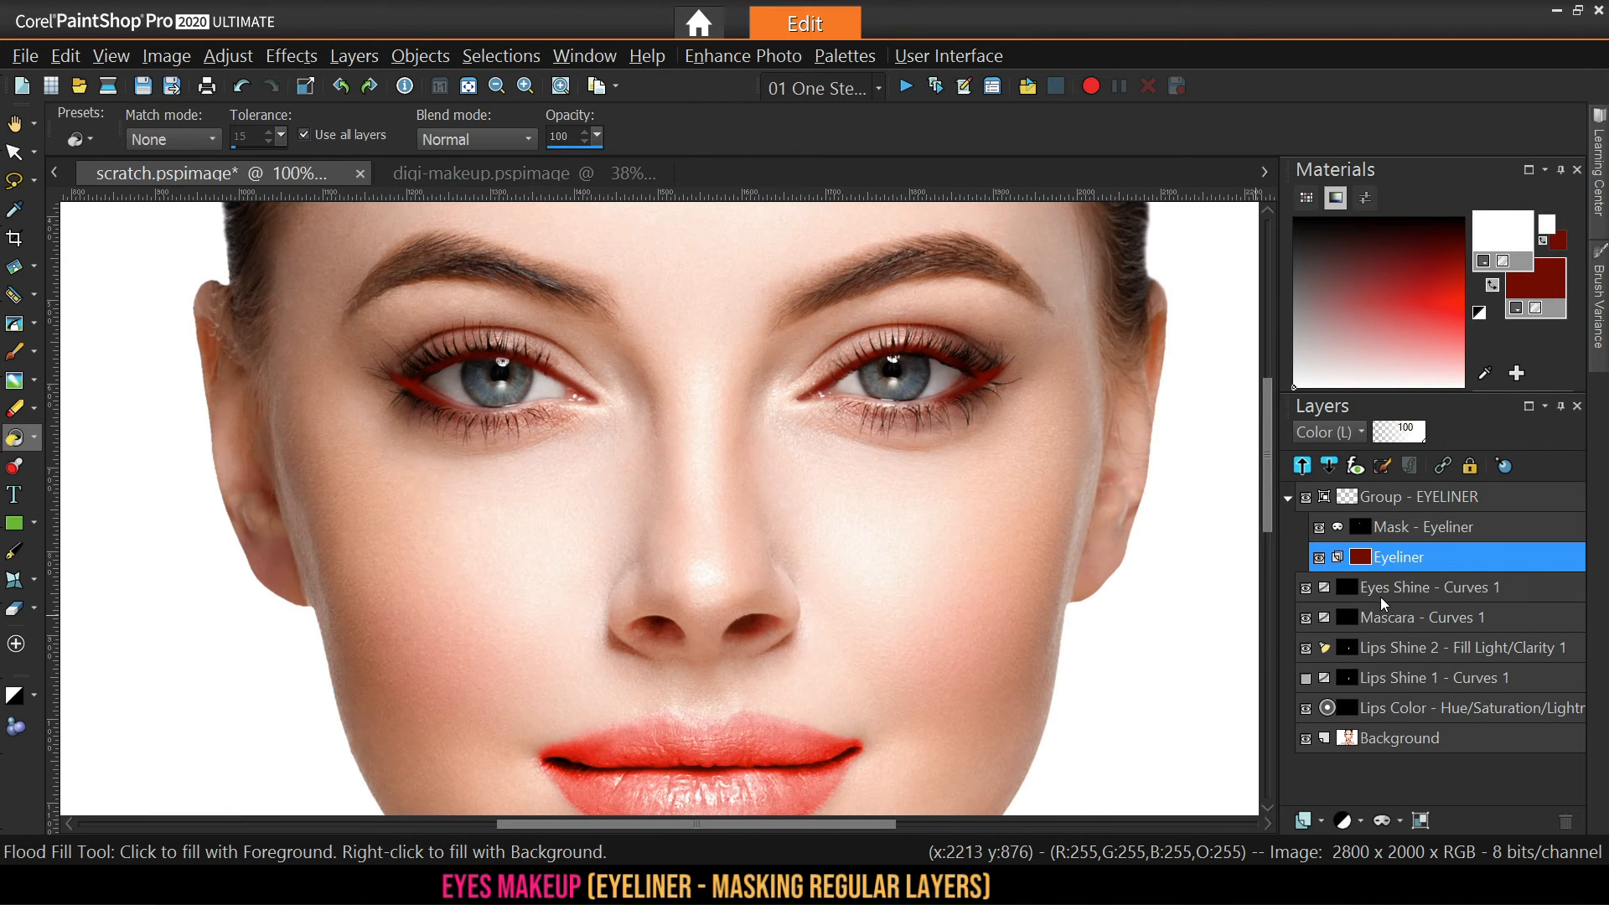
Add a Curves adjustment layer directly above the Eyeliner layer and pull its curve slightly down
{"action": "left_click", "coordinate": [1341, 822]}
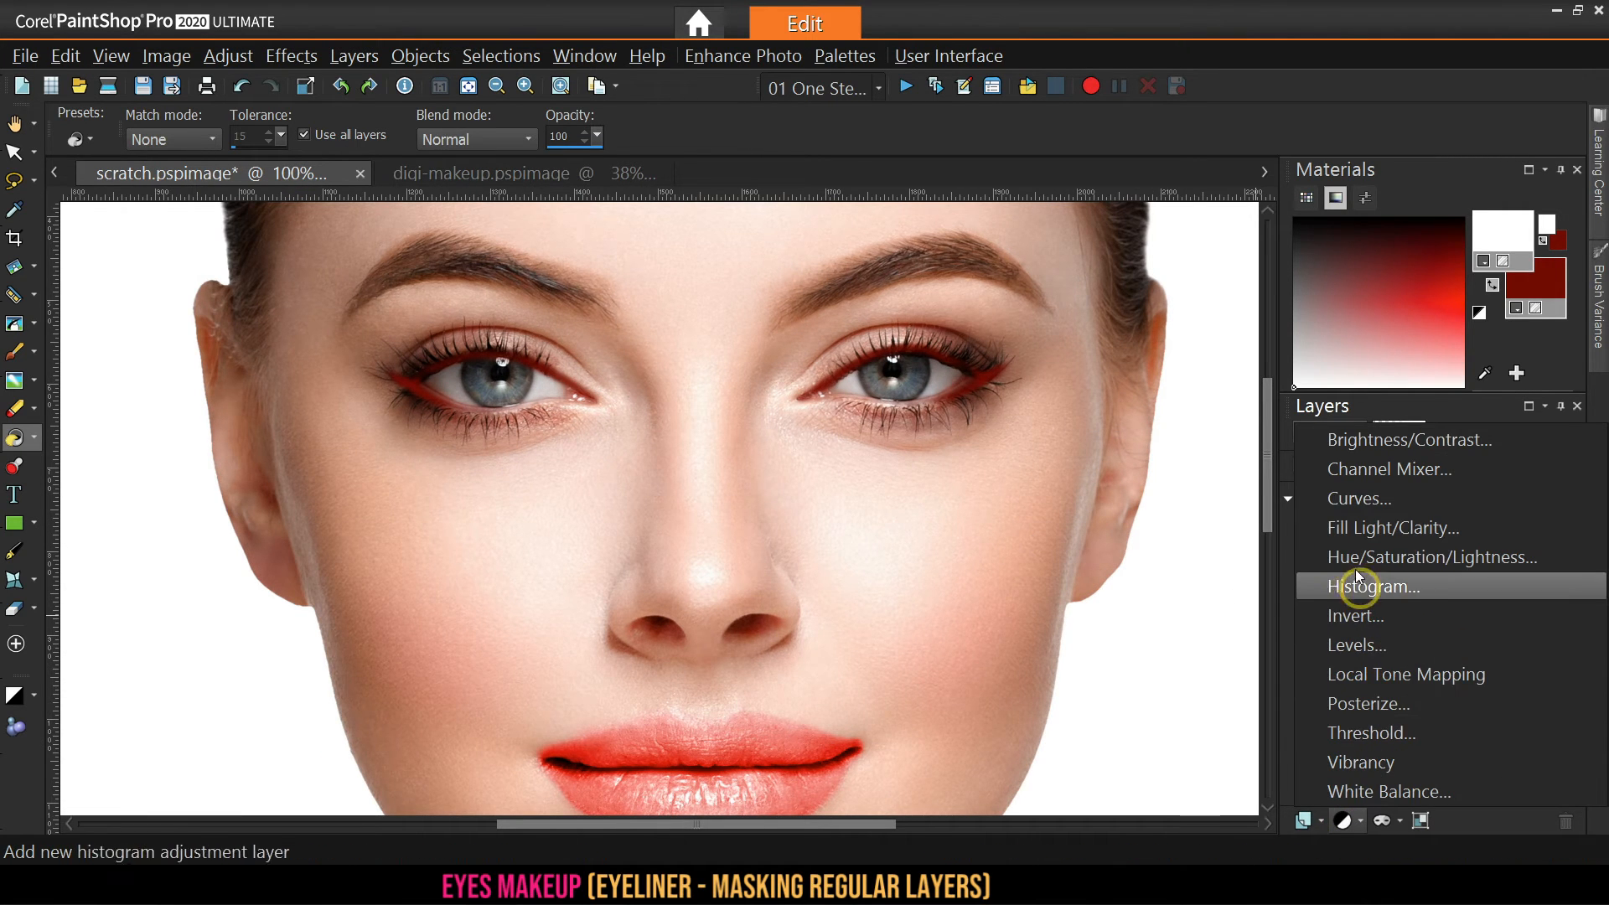
{"action": "left_click", "coordinate": [1123, 612]}
{"action": "mouse_move", "coordinate": [1309, 537]}
{"action": "left_mouse_down"}
{"action": "mouse_move", "coordinate": [1318, 585]}
{"action": "mouse_move", "coordinate": [1301, 553]}
{"action": "left_mouse_up"}
{"action": "key", "text": "Return"}
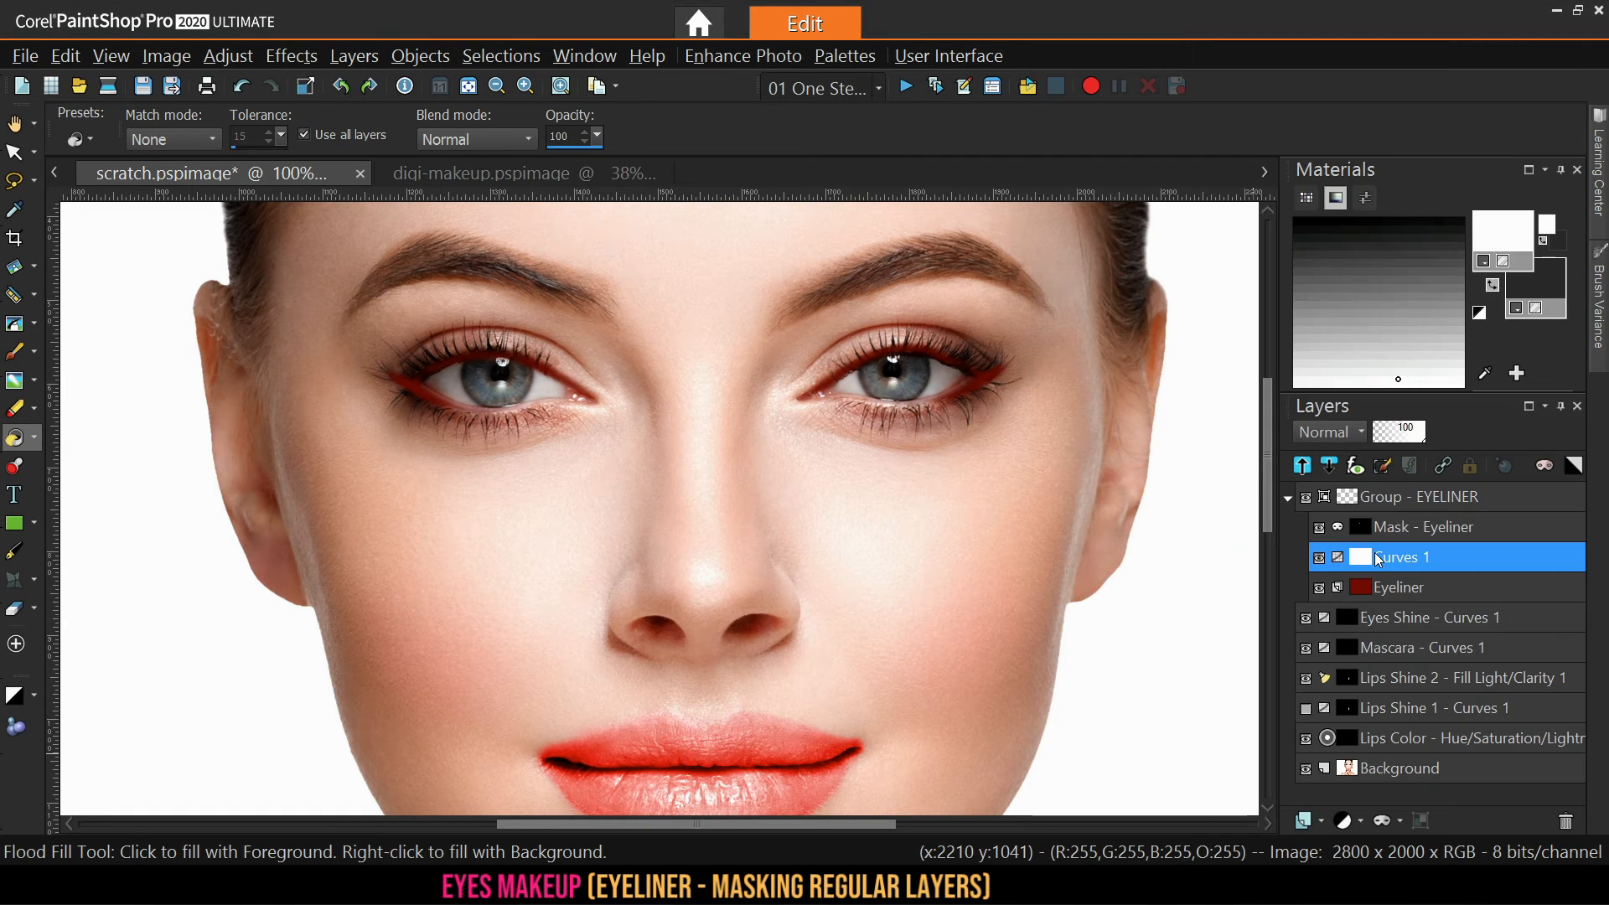
Add a Hue/Saturation/Lightness adjustment layer inside the eyeliner group with the hue set to -70
{"action": "left_click", "coordinate": [1342, 822]}
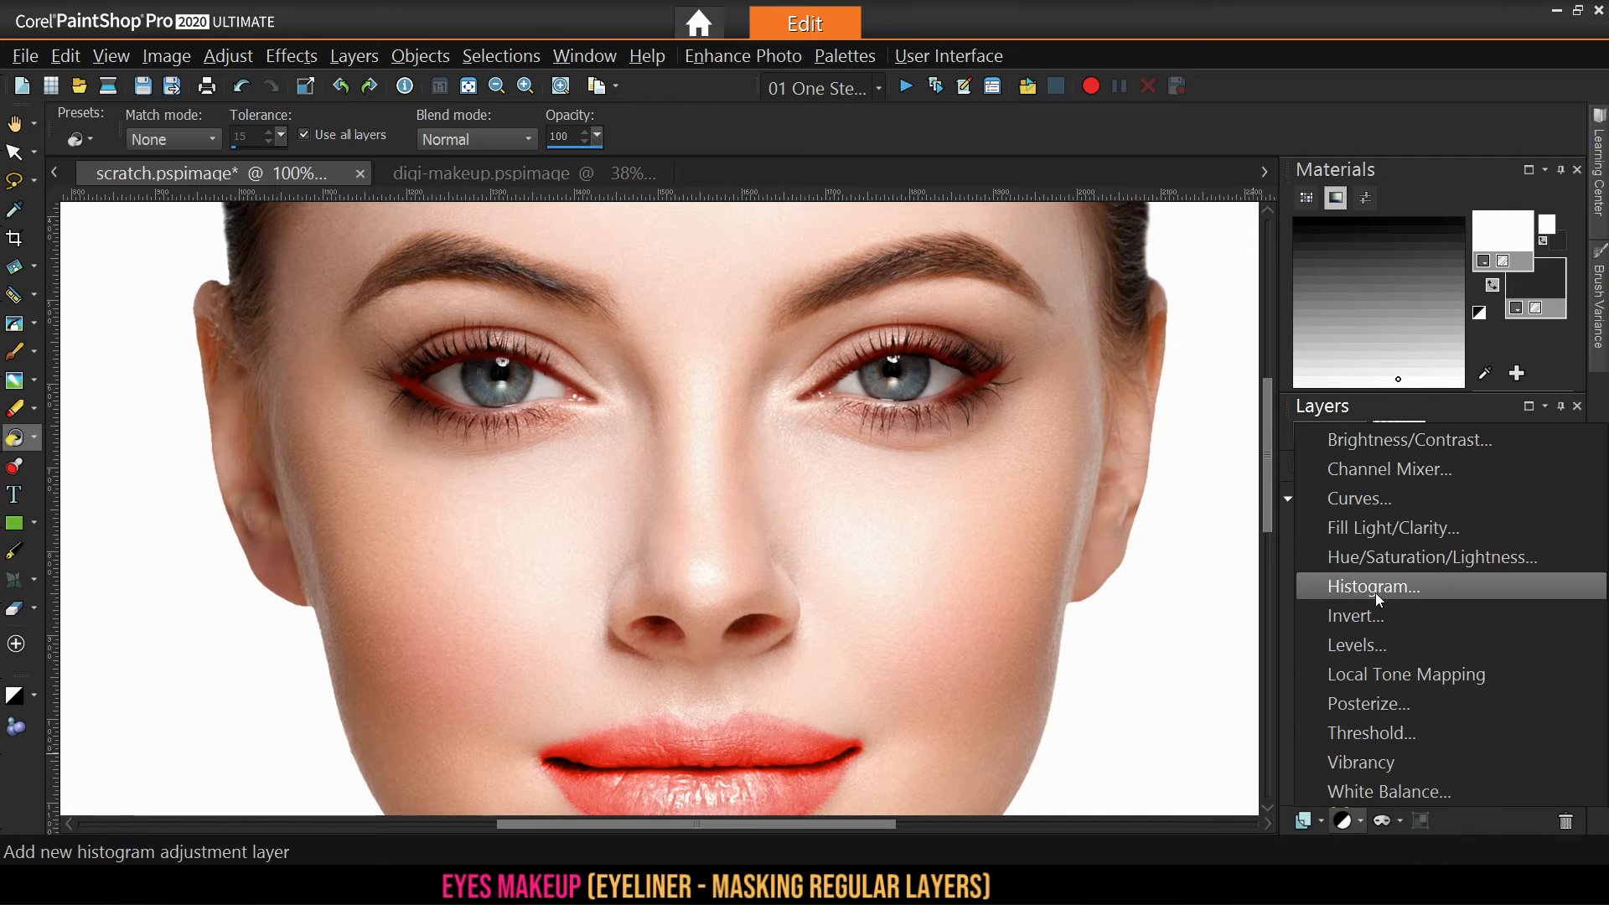
{"action": "left_click", "coordinate": [1375, 557]}
{"action": "mouse_move", "coordinate": [1347, 287]}
{"action": "left_mouse_down"}
{"action": "mouse_move", "coordinate": [1383, 287]}
{"action": "mouse_move", "coordinate": [1328, 287]}
{"action": "left_mouse_up"}
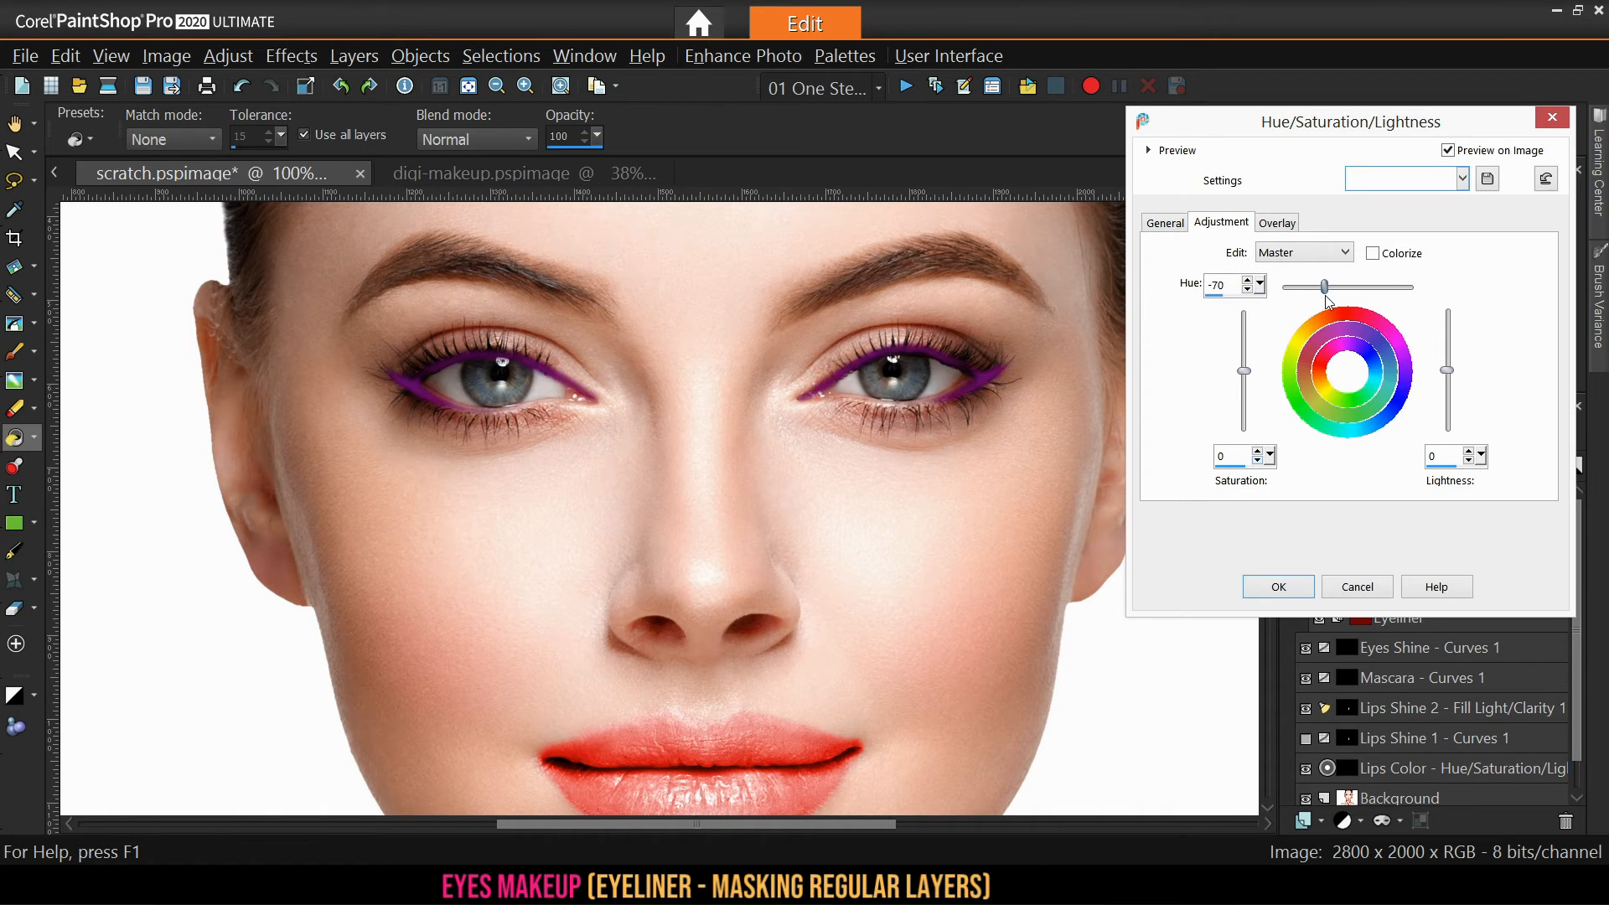
{"action": "left_click", "coordinate": [1279, 587]}
Paint thicker eyeliner around the left-hand eye in white on the Mask - Eyeliner layer with a size 34 brush
{"action": "left_click", "coordinate": [1408, 526]}
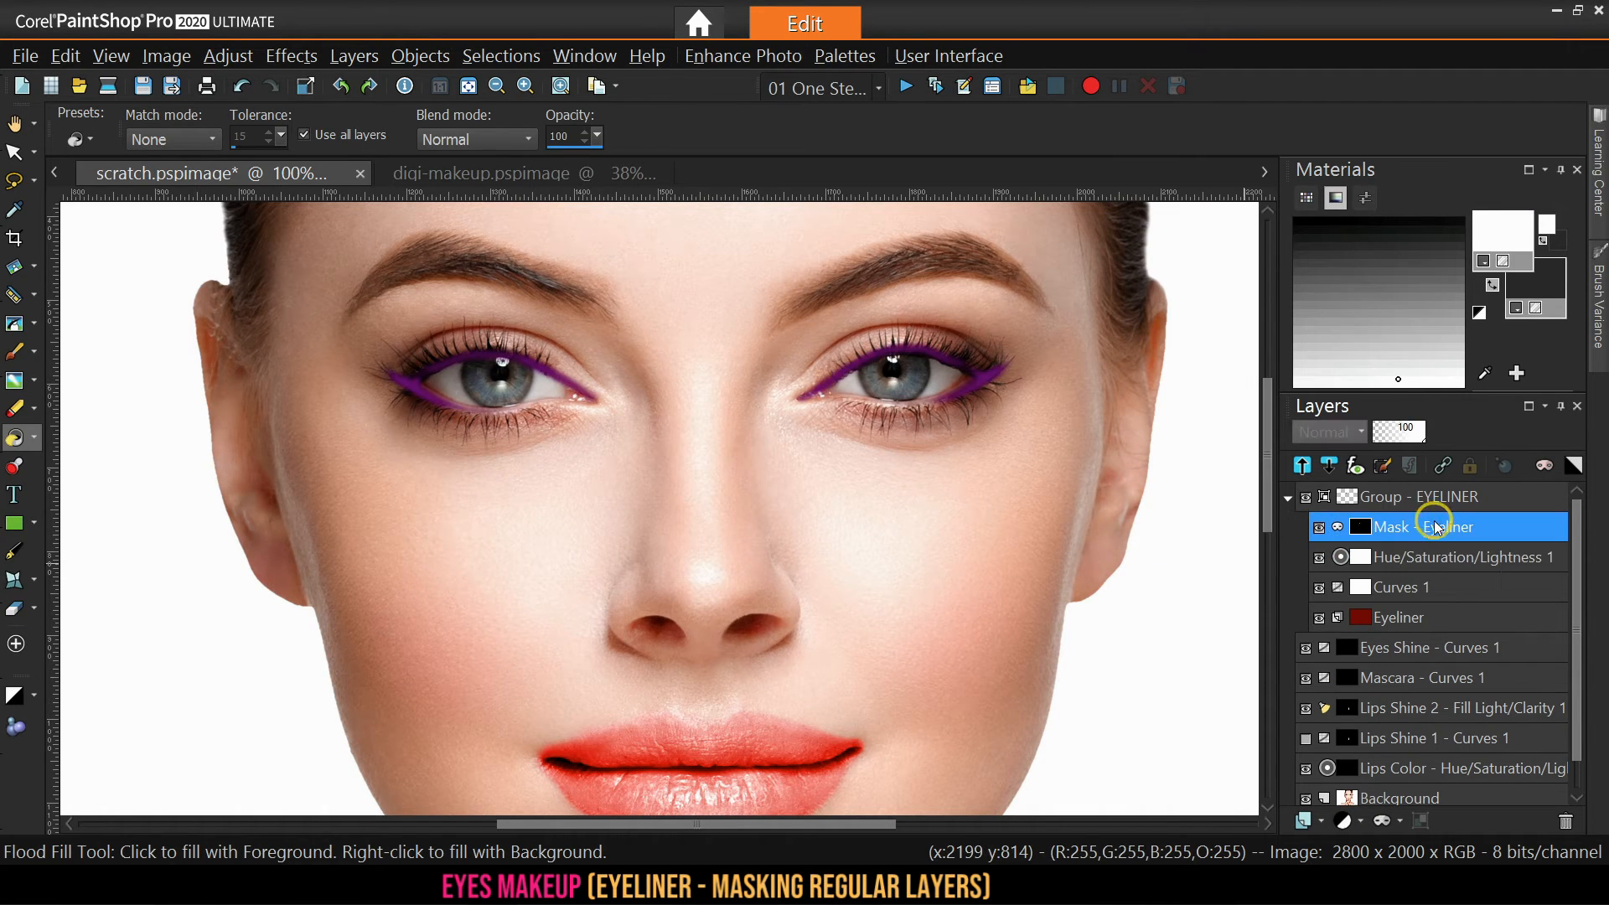
{"action": "left_click", "coordinate": [1481, 312]}
{"action": "left_click", "coordinate": [1493, 285]}
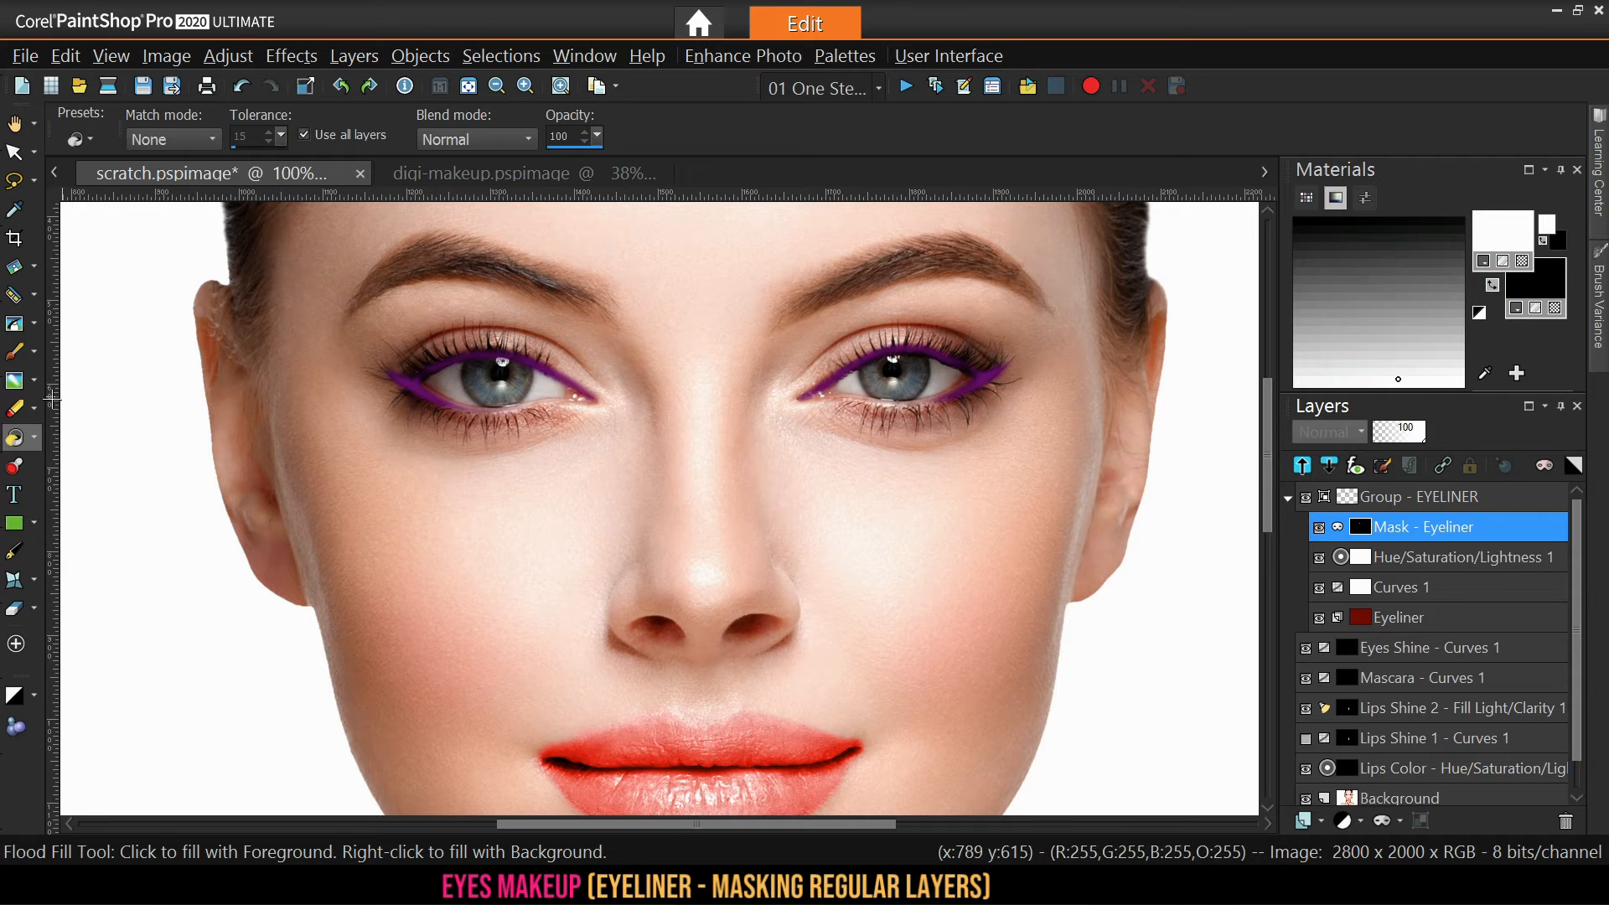
{"action": "left_click", "coordinate": [15, 352]}
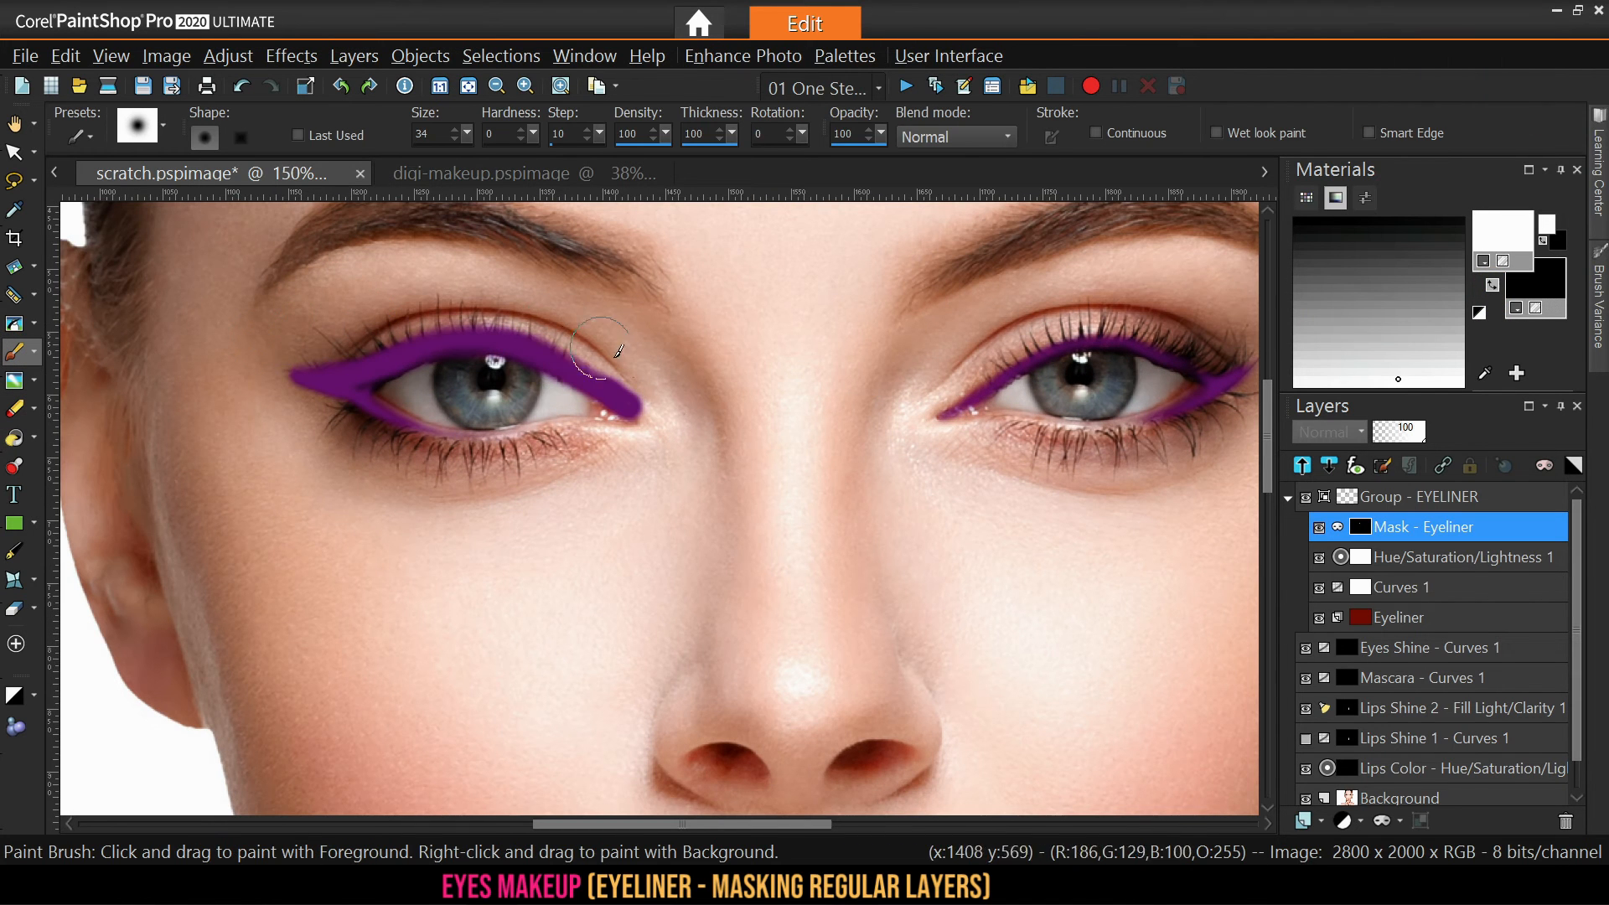
Soften the thickened eyeliner mask with a Gaussian Blur of radius 5 and adjust the EYELINER group's opacity
{"action": "left_click", "coordinate": [229, 57]}
{"action": "mouse_move", "coordinate": [380, 404]}
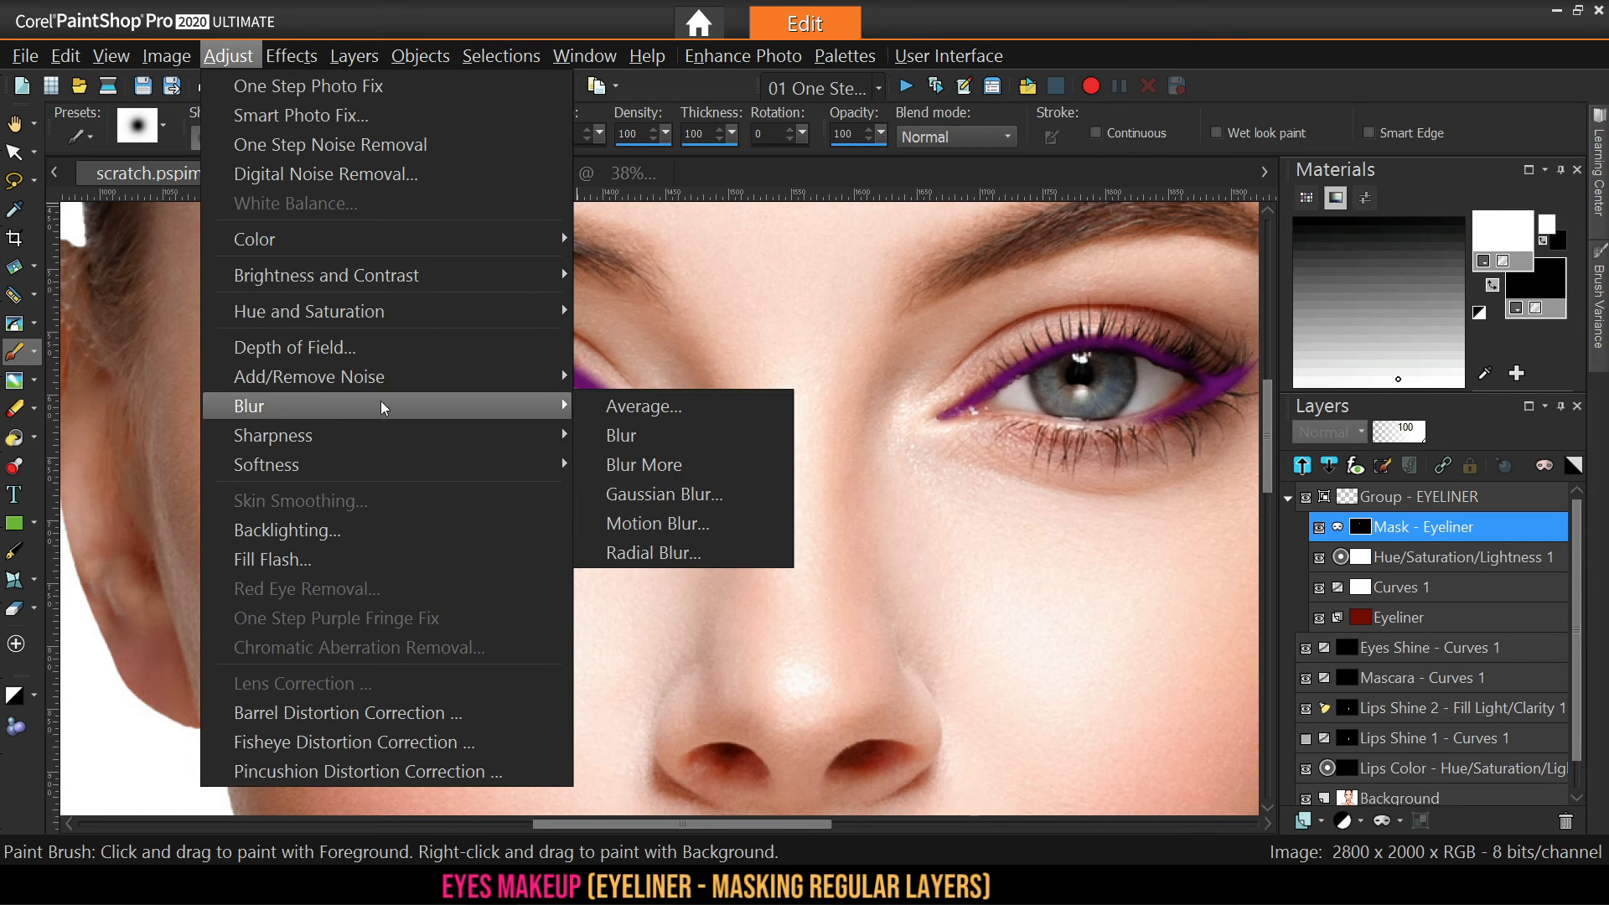
{"action": "left_click", "coordinate": [643, 463]}
{"action": "left_click", "coordinate": [1308, 464]}
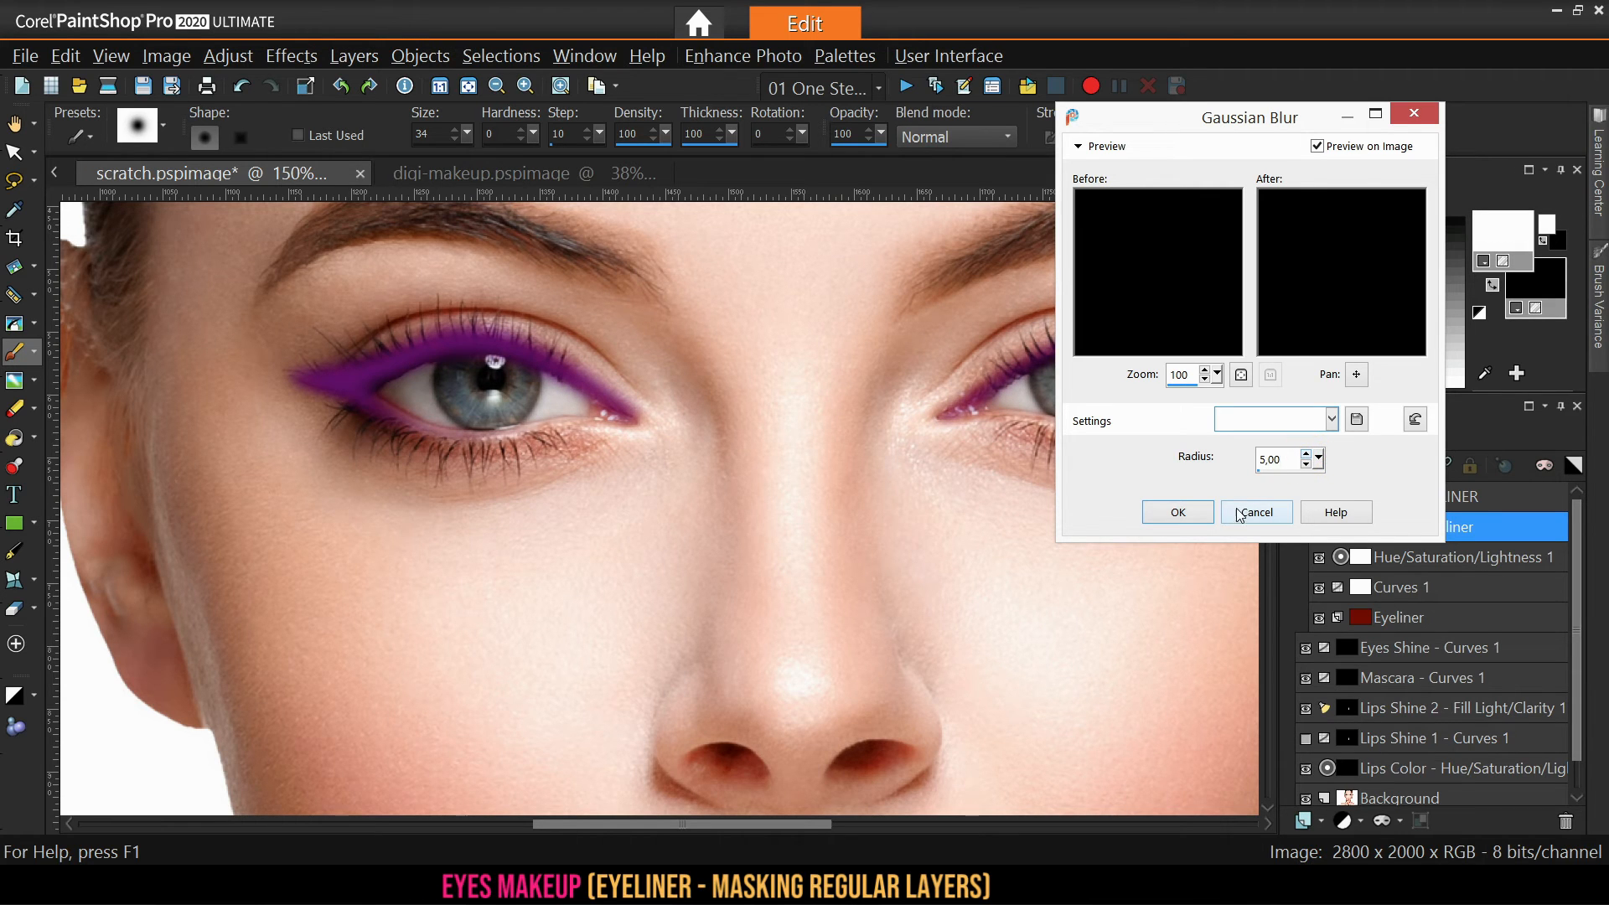
{"action": "left_click", "coordinate": [1178, 513]}
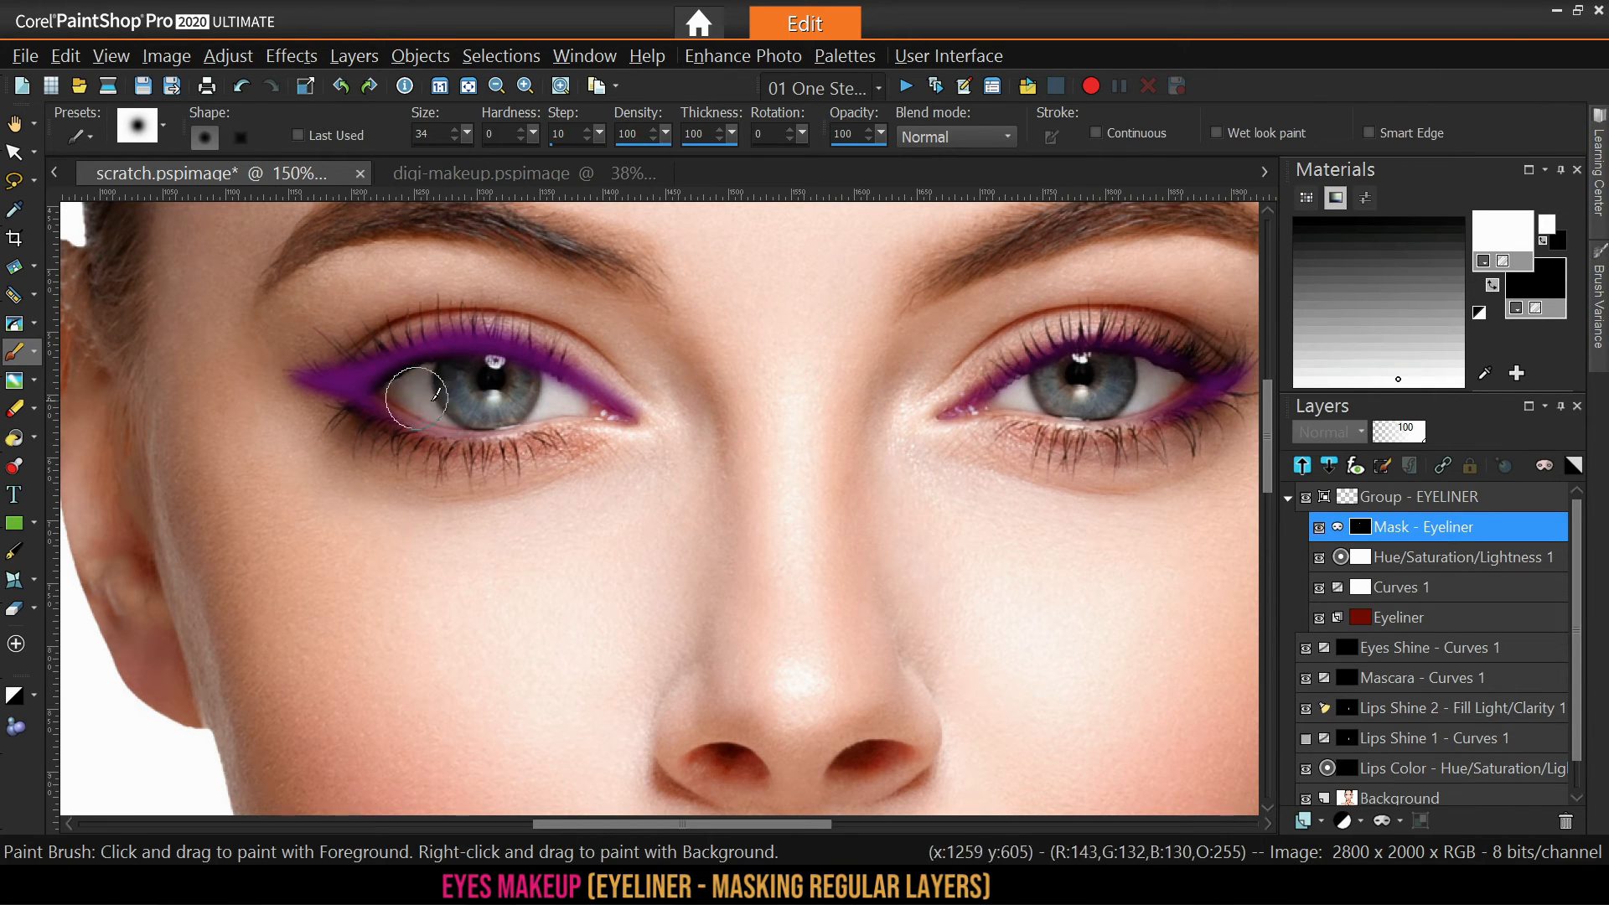
{"action": "left_click", "coordinate": [1417, 496]}
{"action": "left_click", "coordinate": [1415, 433]}
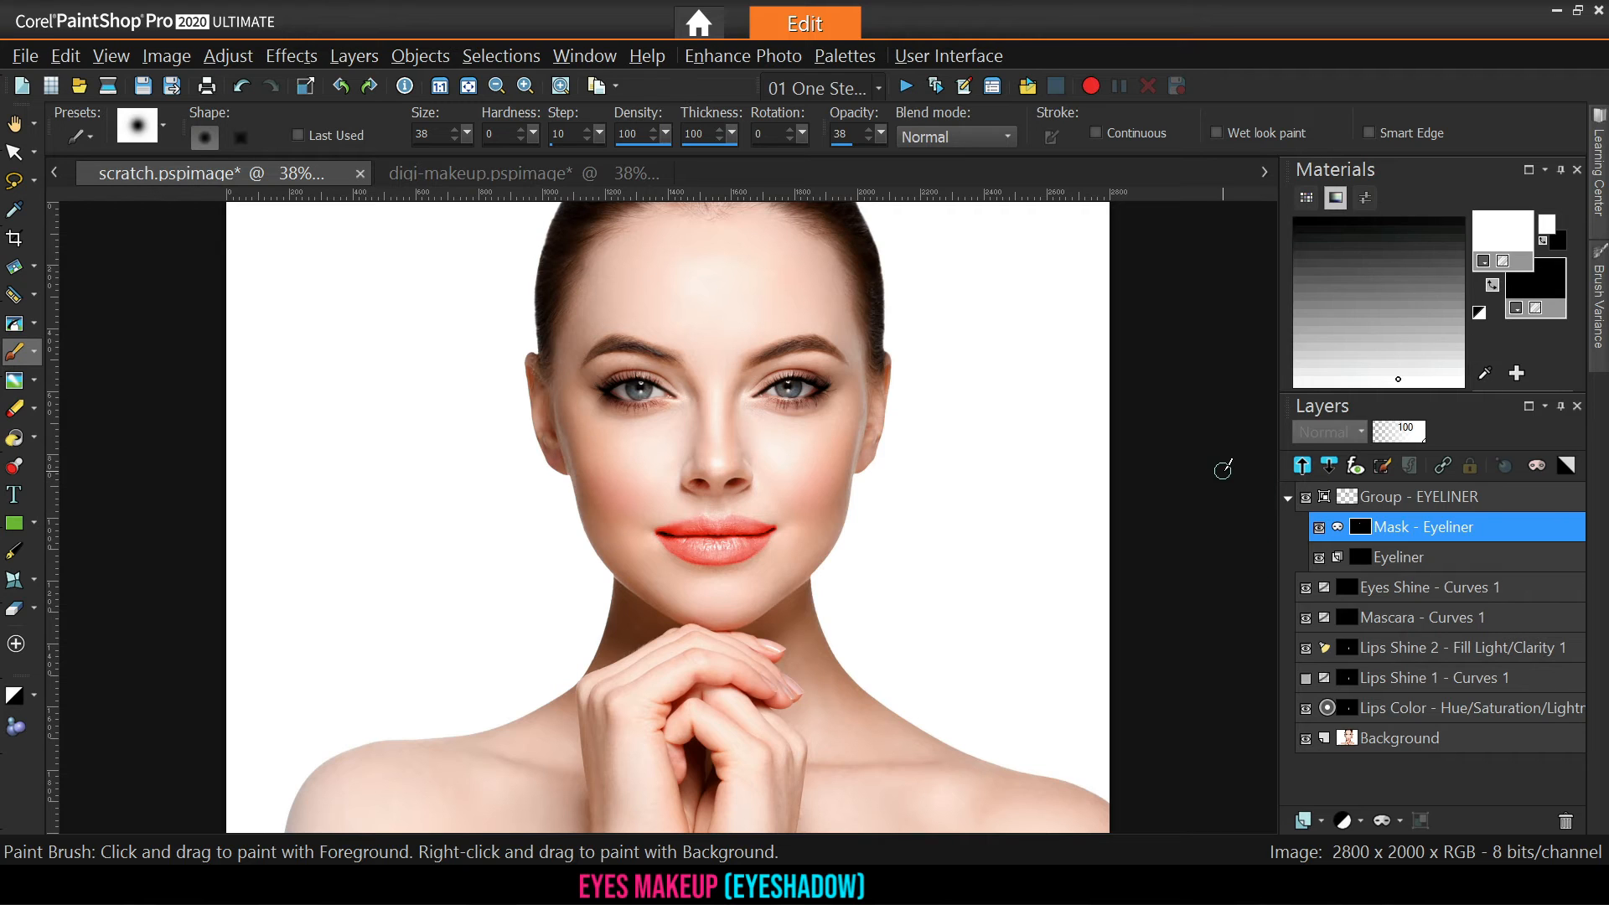
Add a Hue/Saturation/Lightness adjustment layer directly above the EYELINER group
{"action": "left_click", "coordinate": [1422, 711]}
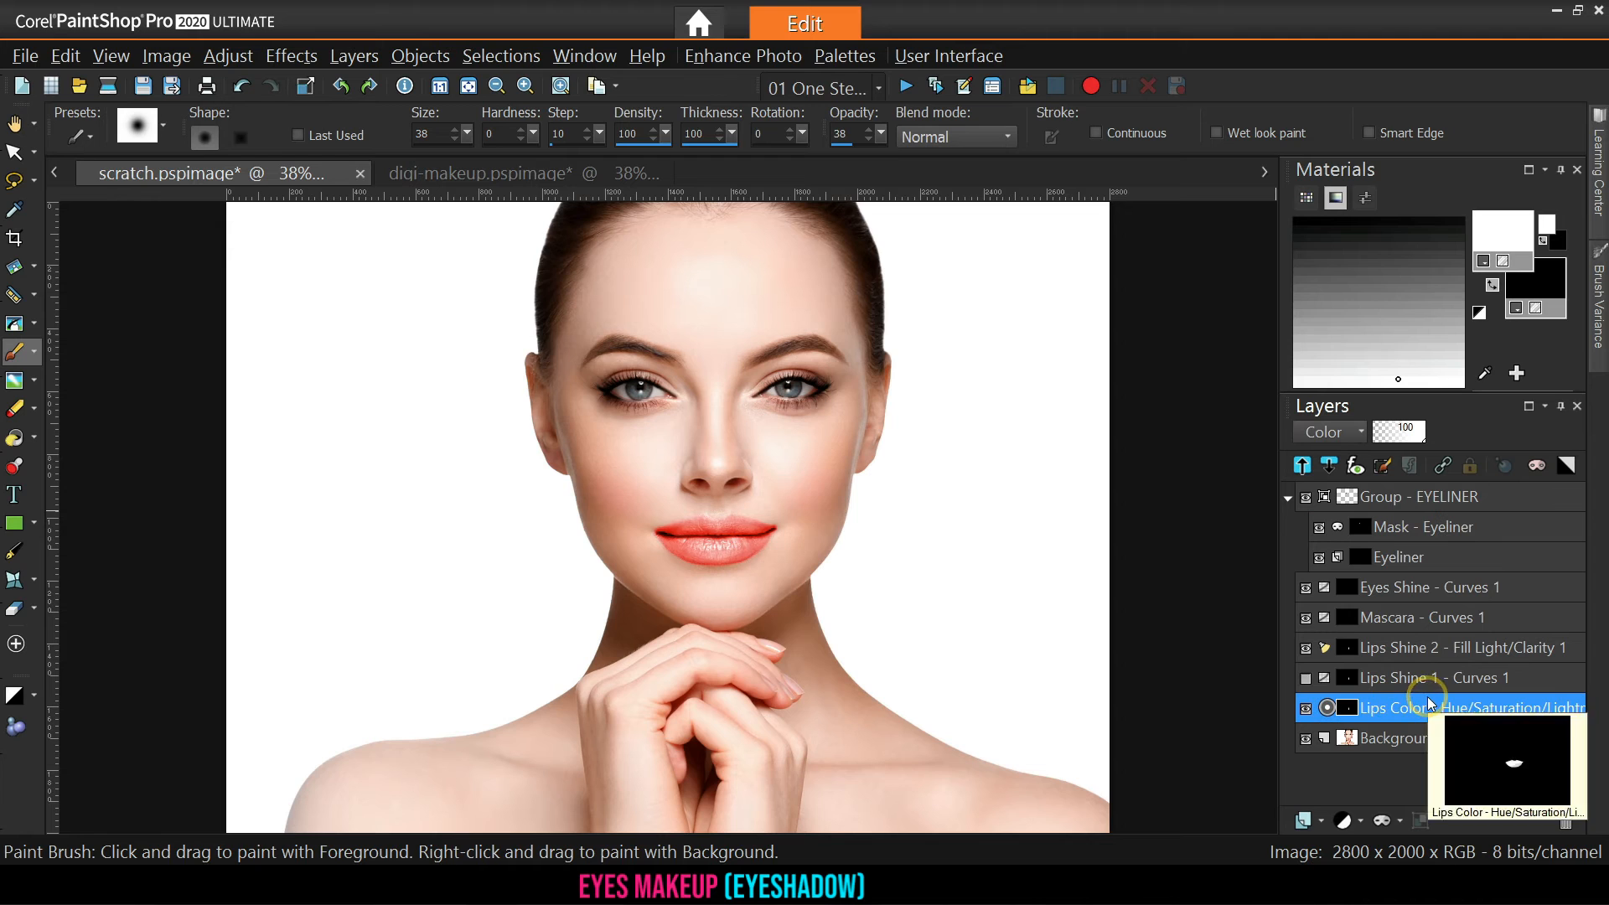
{"action": "left_click", "coordinate": [1418, 652]}
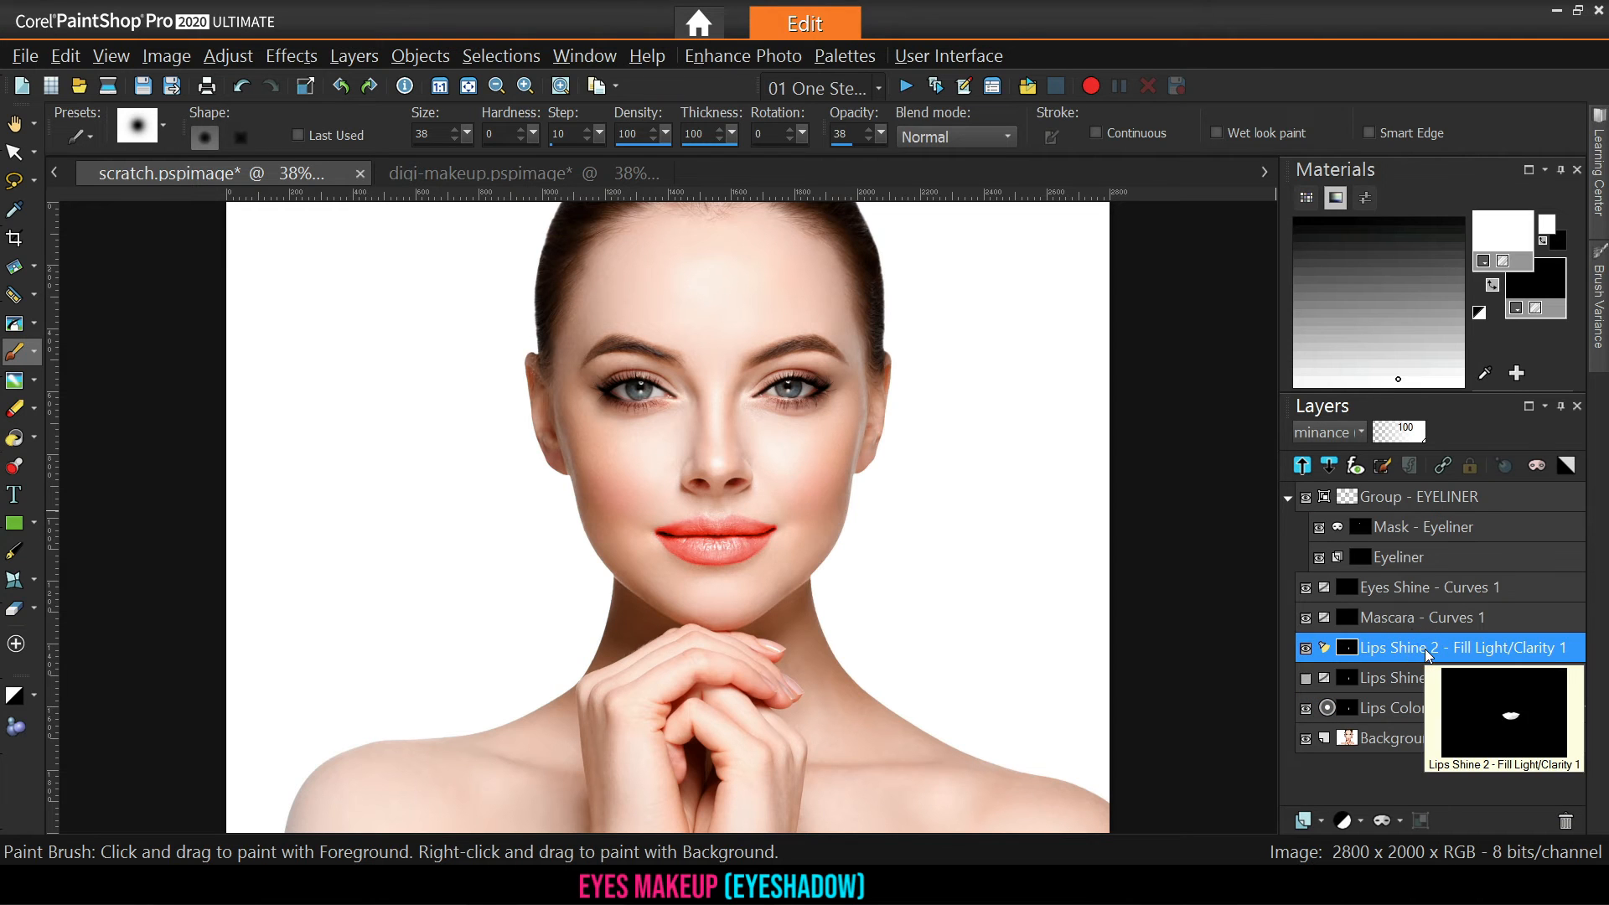
{"action": "left_click", "coordinate": [1367, 498]}
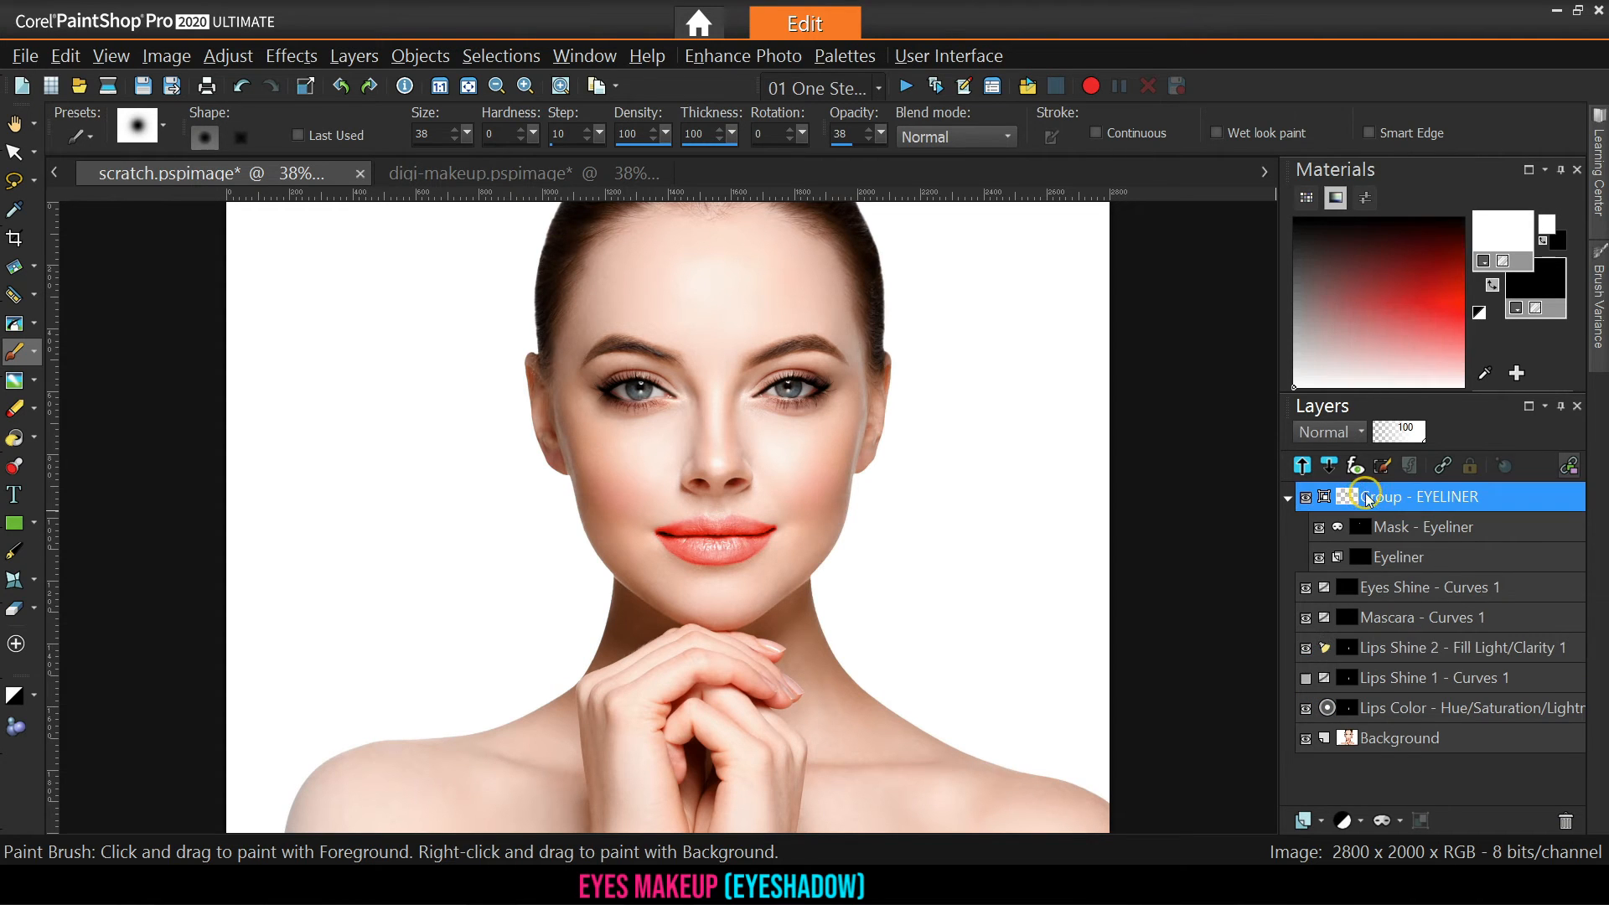
{"action": "left_click", "coordinate": [1344, 822]}
{"action": "left_click", "coordinate": [1354, 556]}
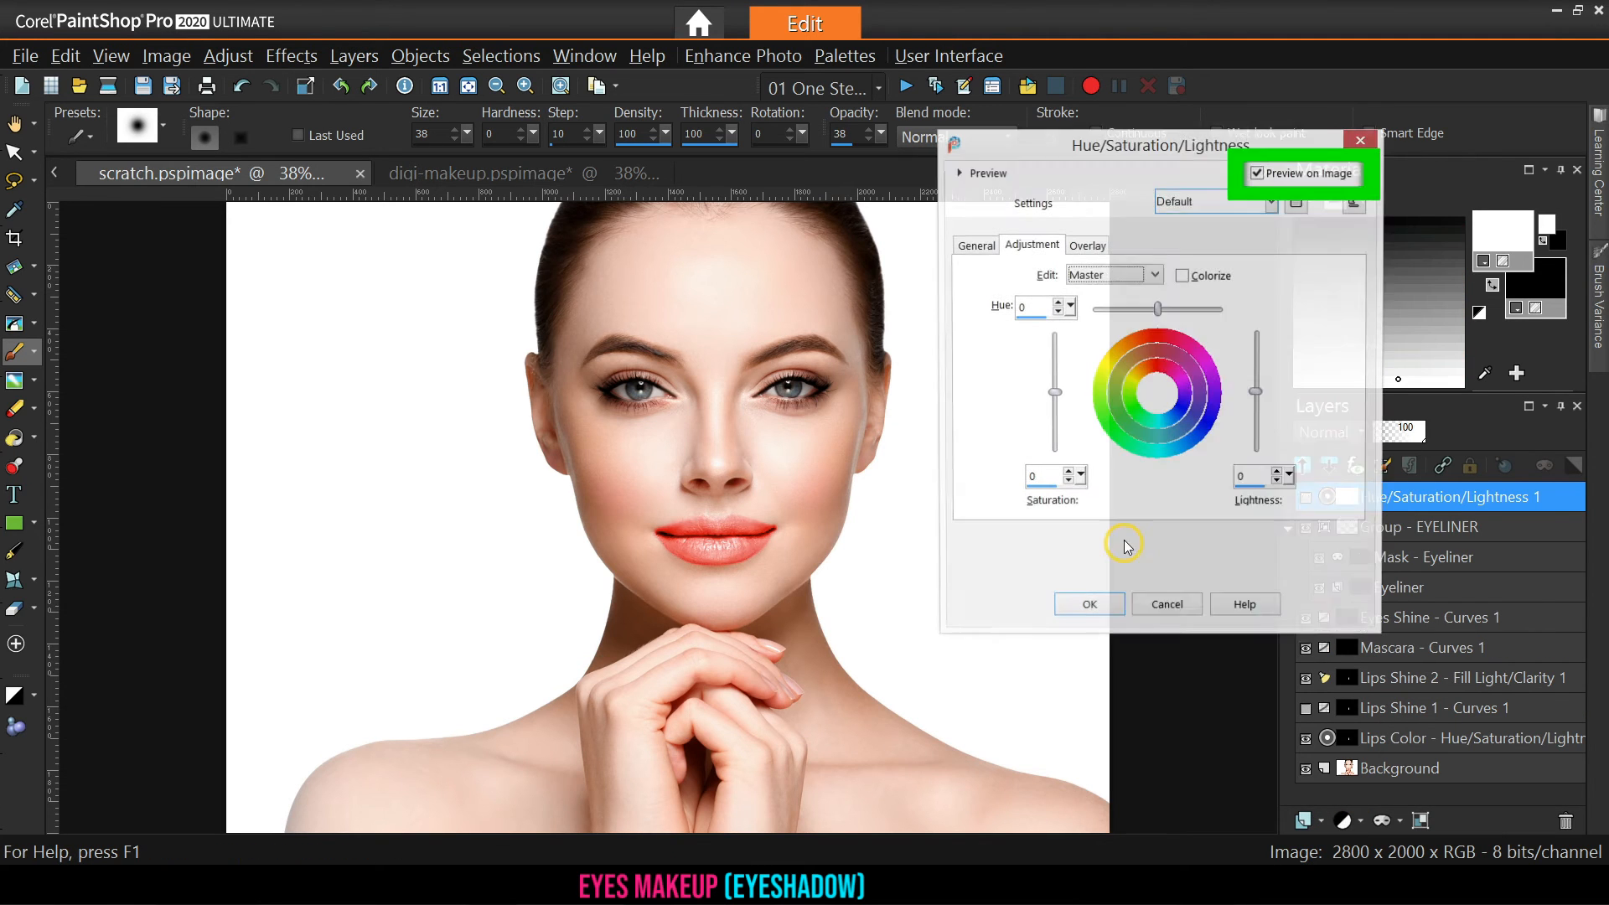
Enable Colorize in the new adjustment layer, with the hue set to 334 and the saturation to 35
{"action": "left_click_drag", "start_coordinate": [1052, 394], "coordinate": [1054, 368]}
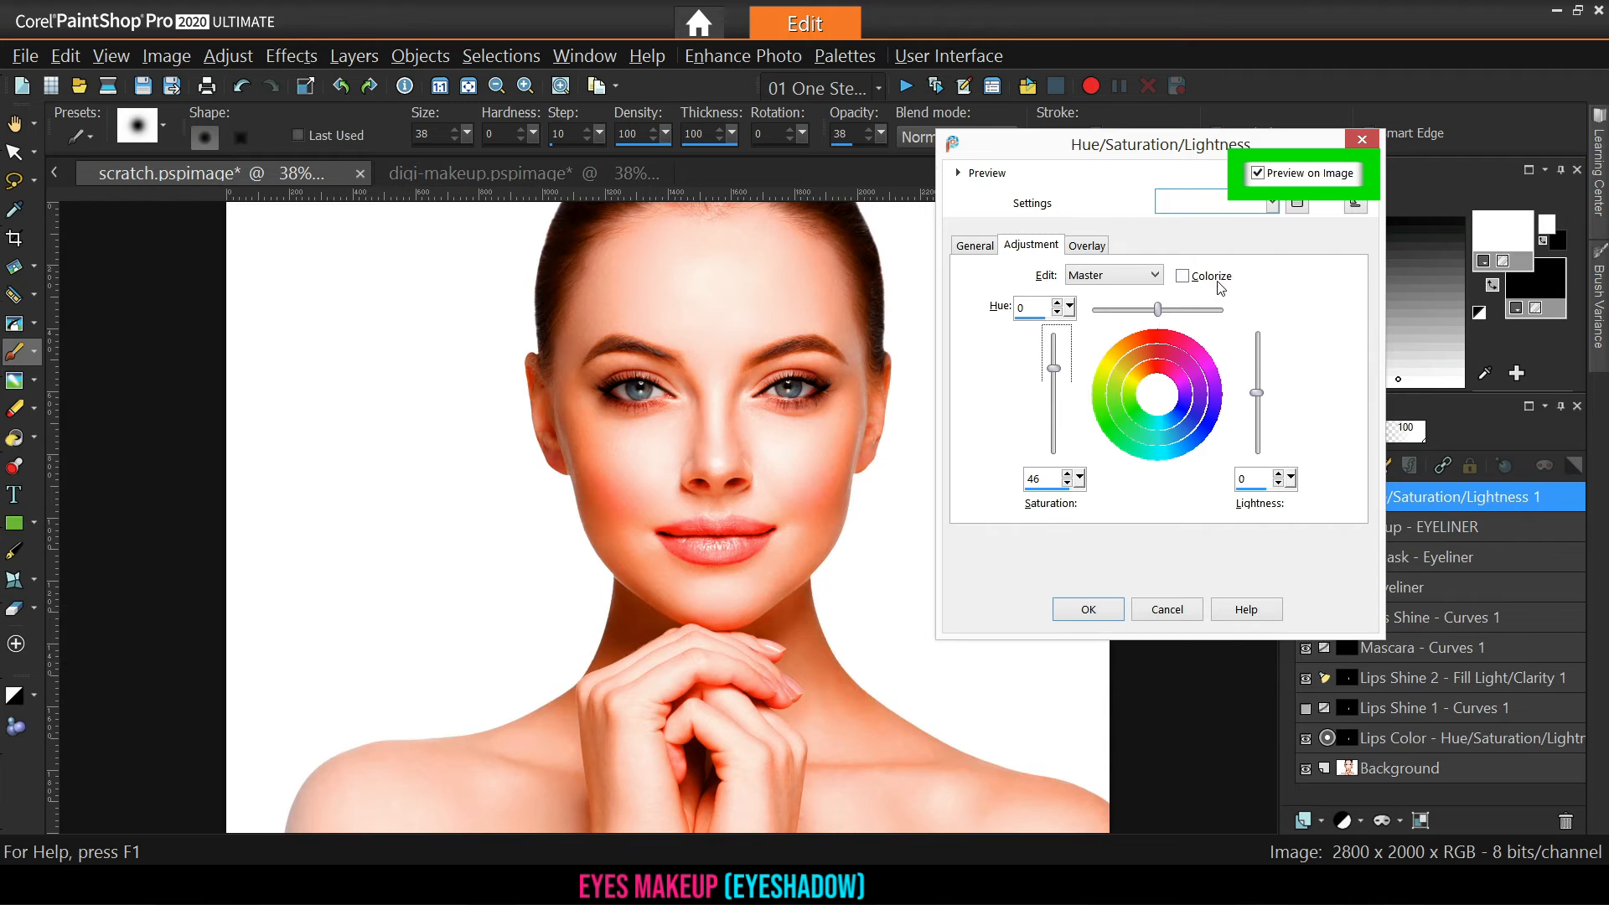
{"action": "left_click", "coordinate": [1182, 276]}
{"action": "left_click", "coordinate": [1113, 310]}
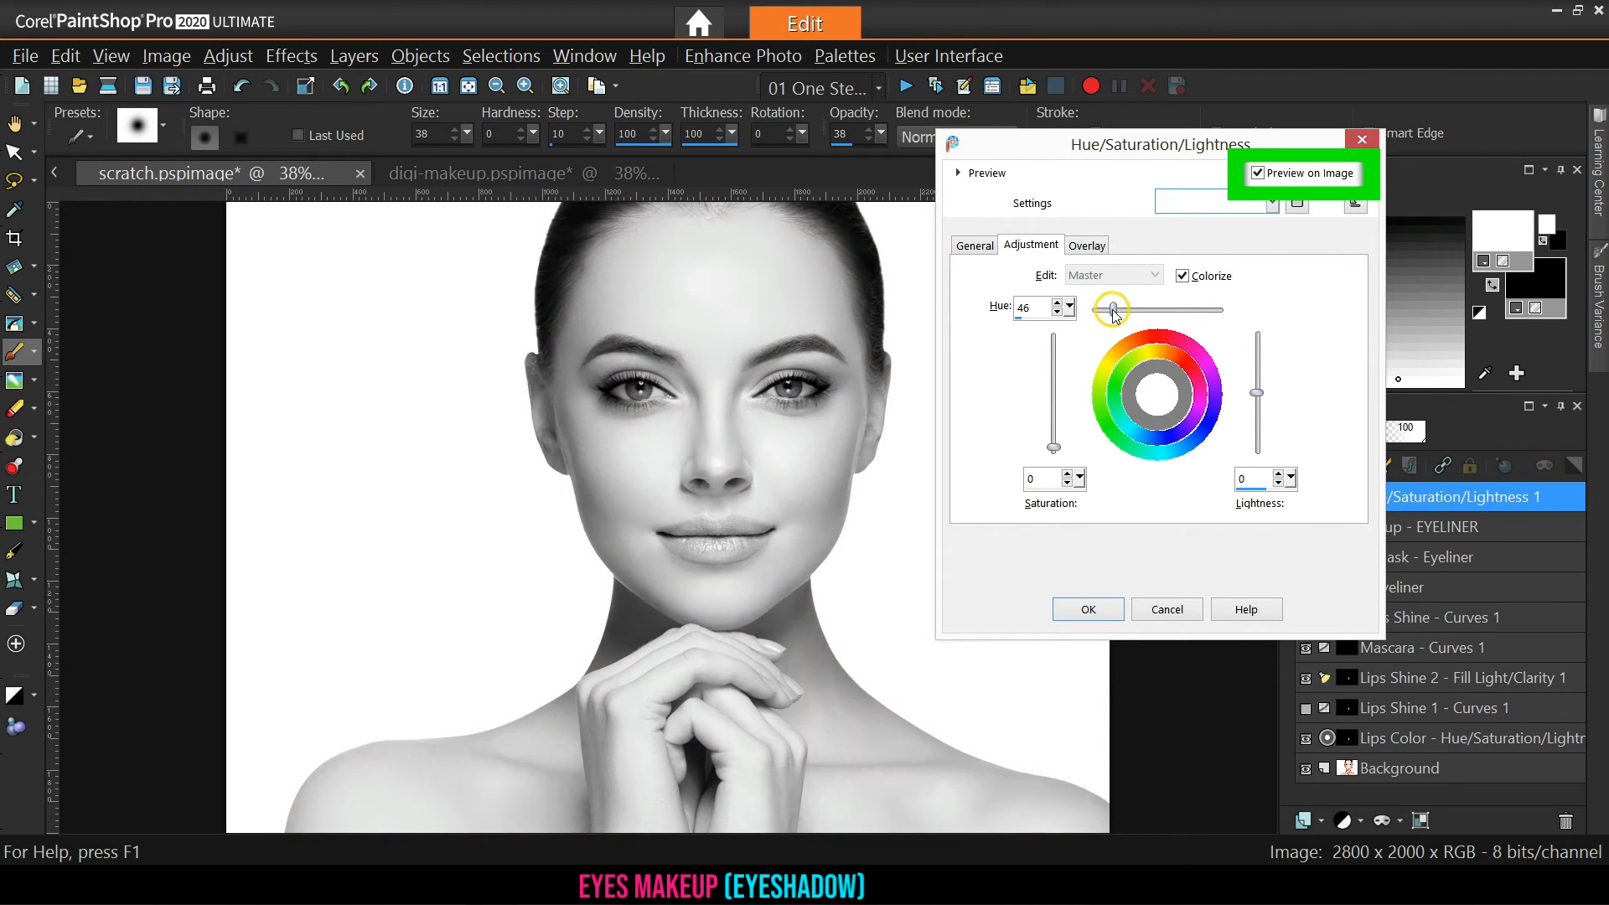
{"action": "type", "text": "334"}
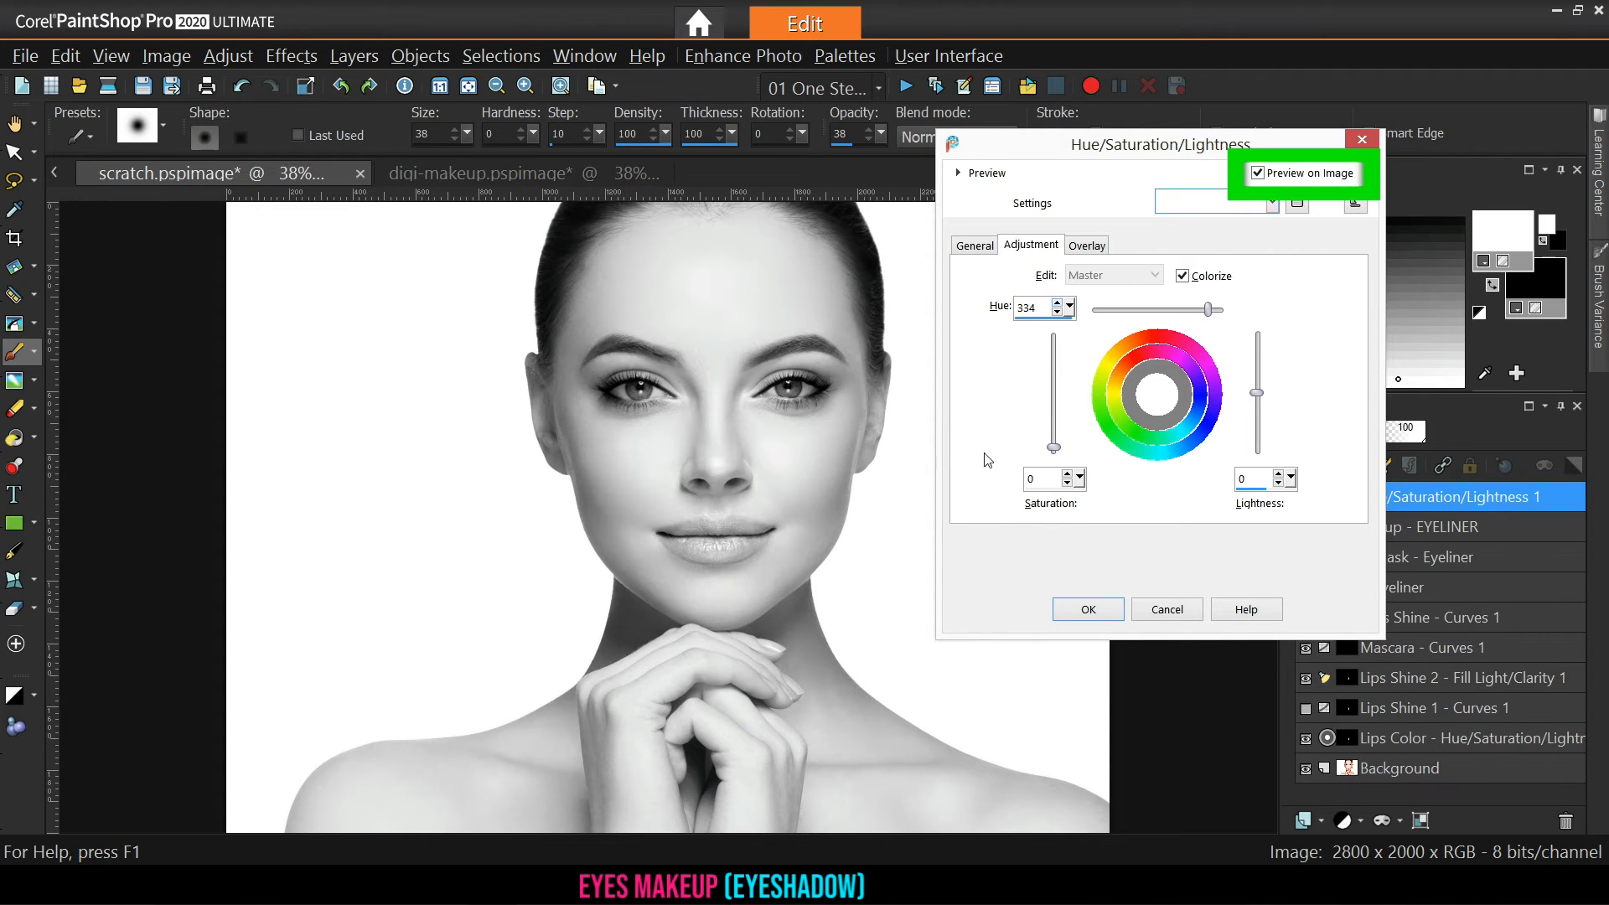
{"action": "type", "text": "35"}
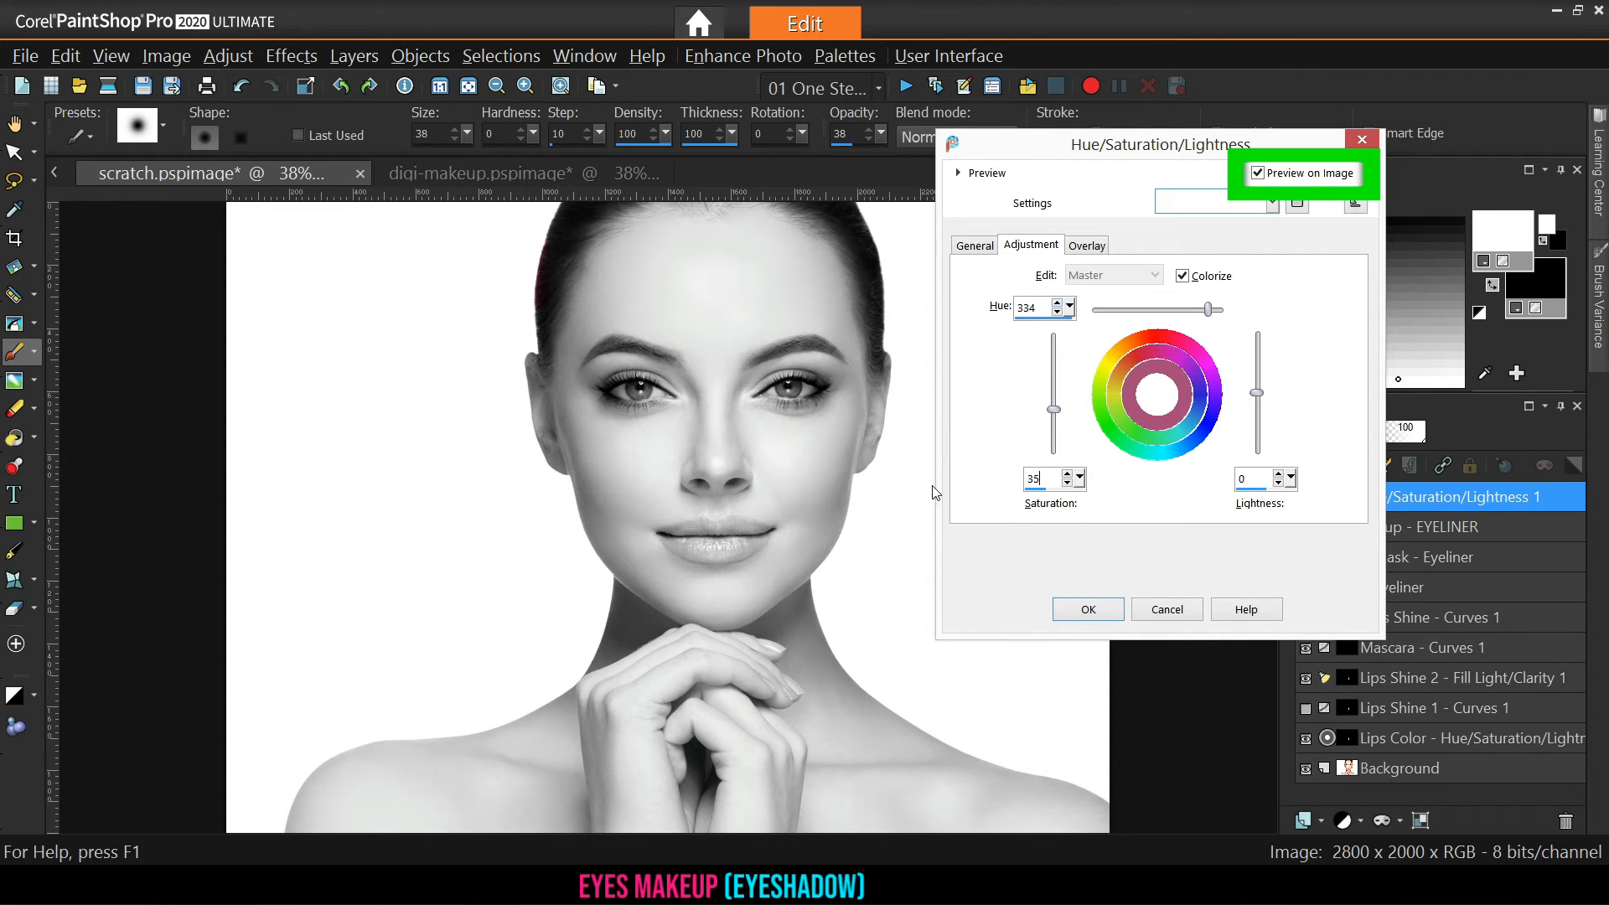
{"action": "left_click", "coordinate": [1089, 610]}
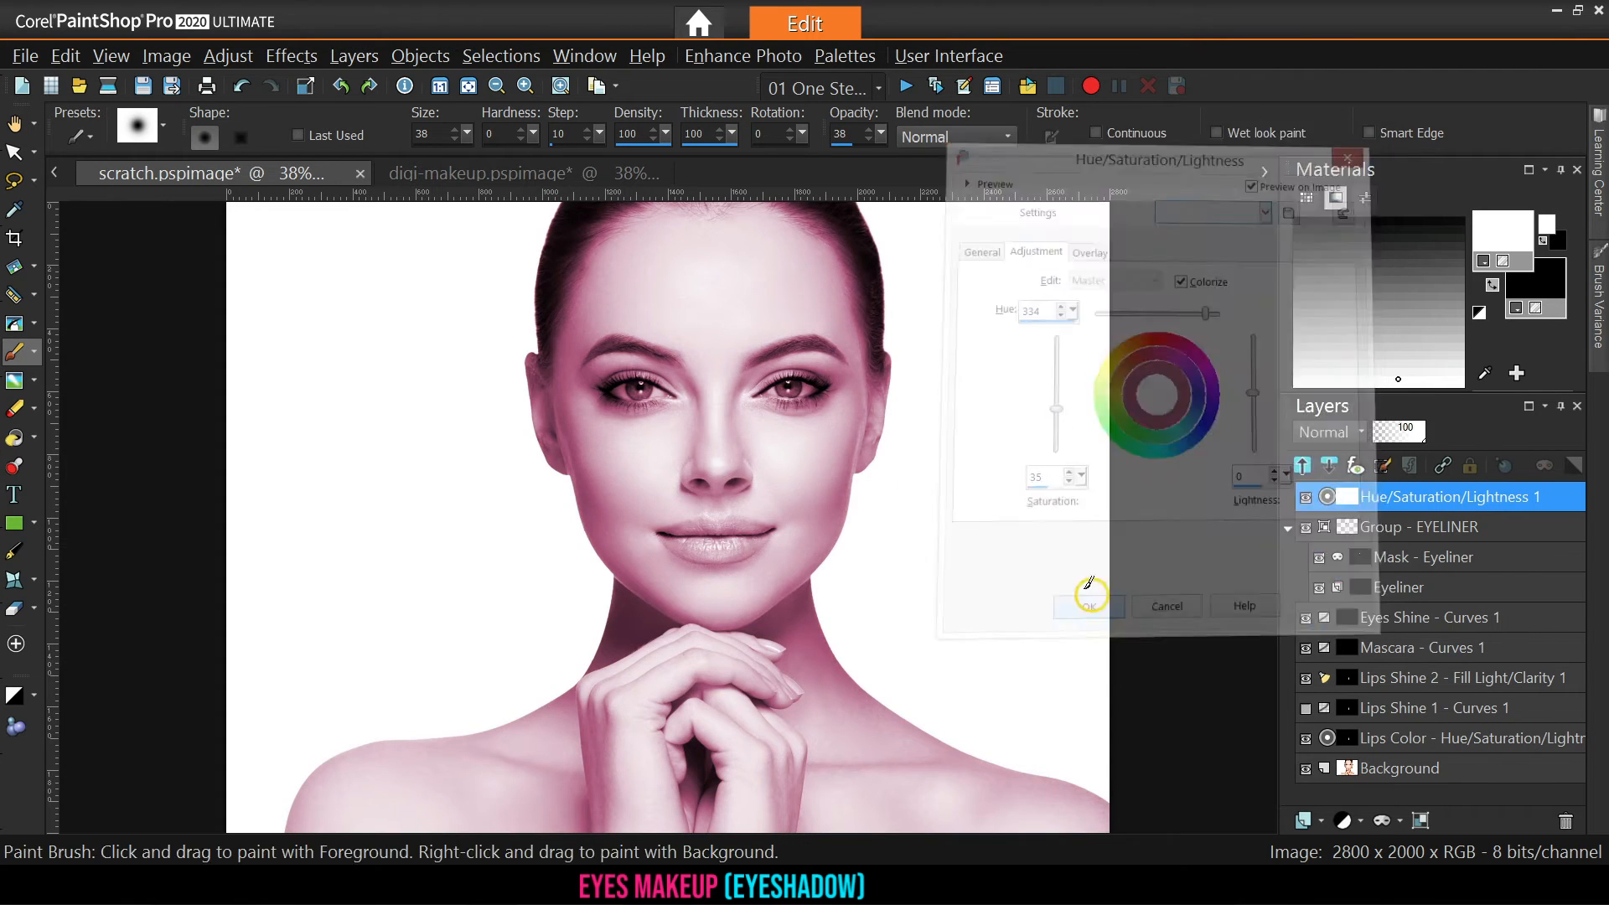
Set the new adjustment layer's blend mode to Color (Legacy) and invert its mask to black
{"action": "left_click", "coordinate": [1358, 432]}
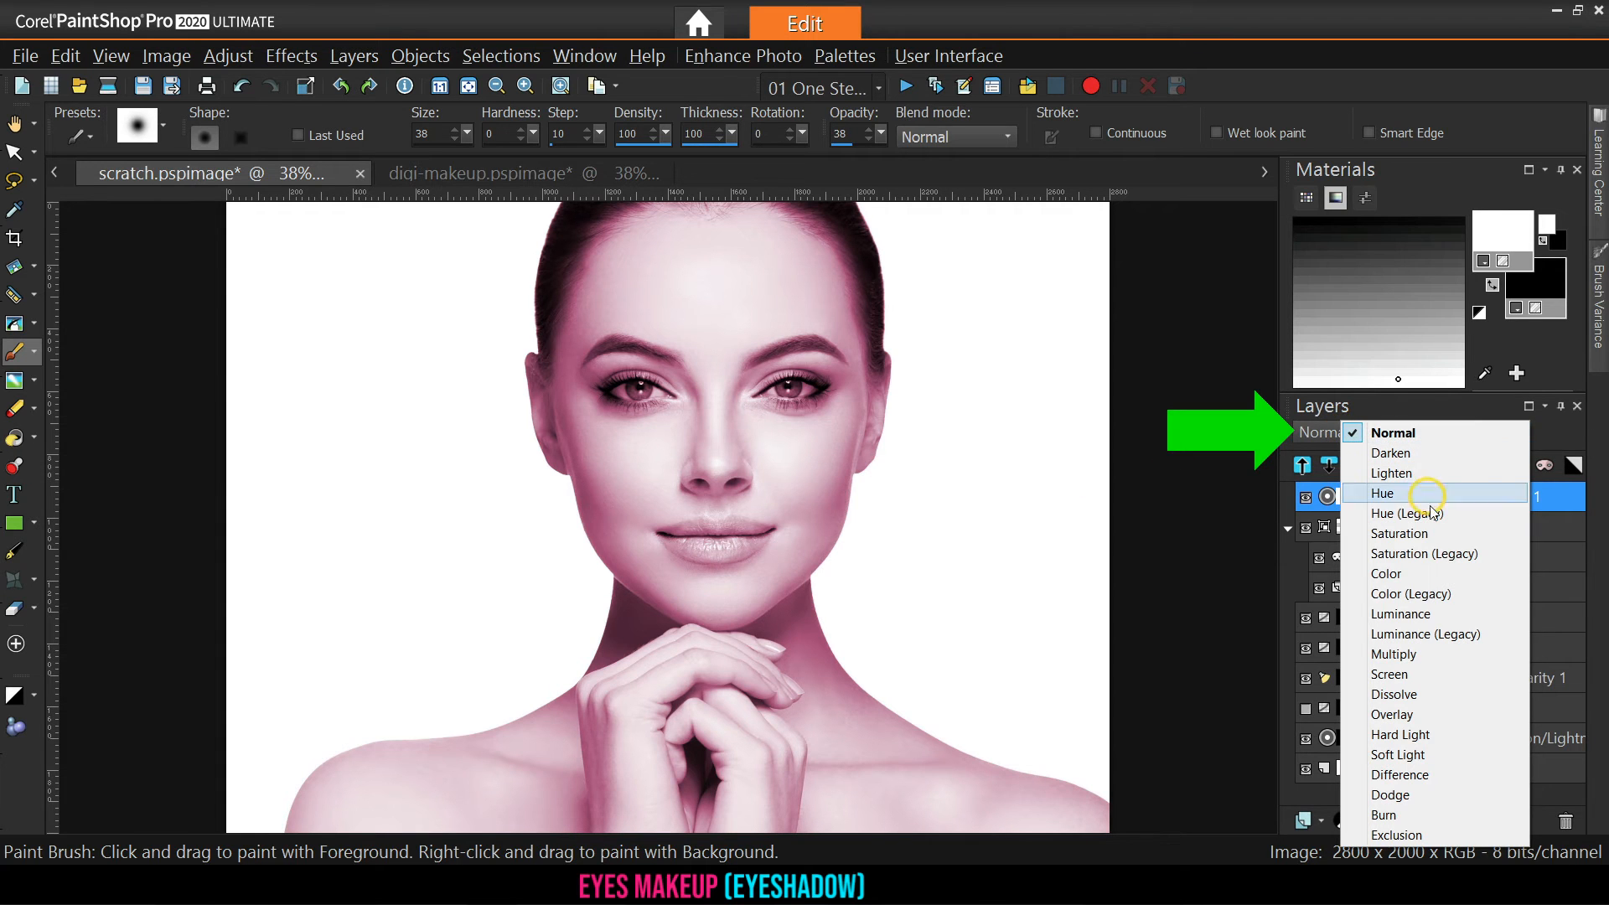
{"action": "left_click", "coordinate": [1404, 595]}
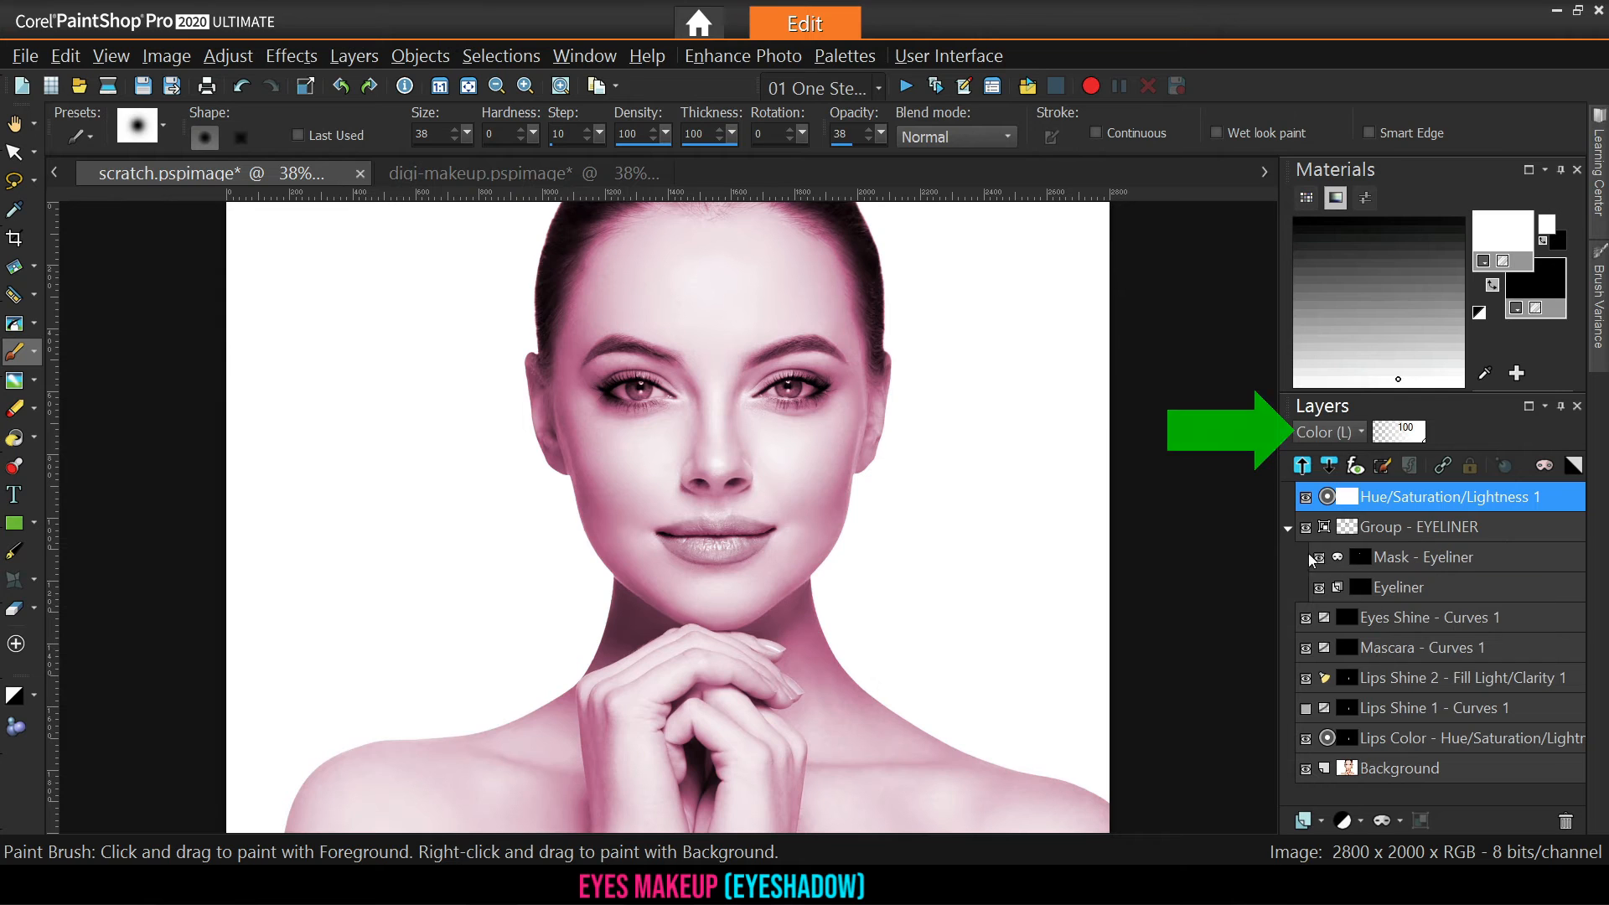
{"action": "left_click", "coordinate": [1567, 463]}
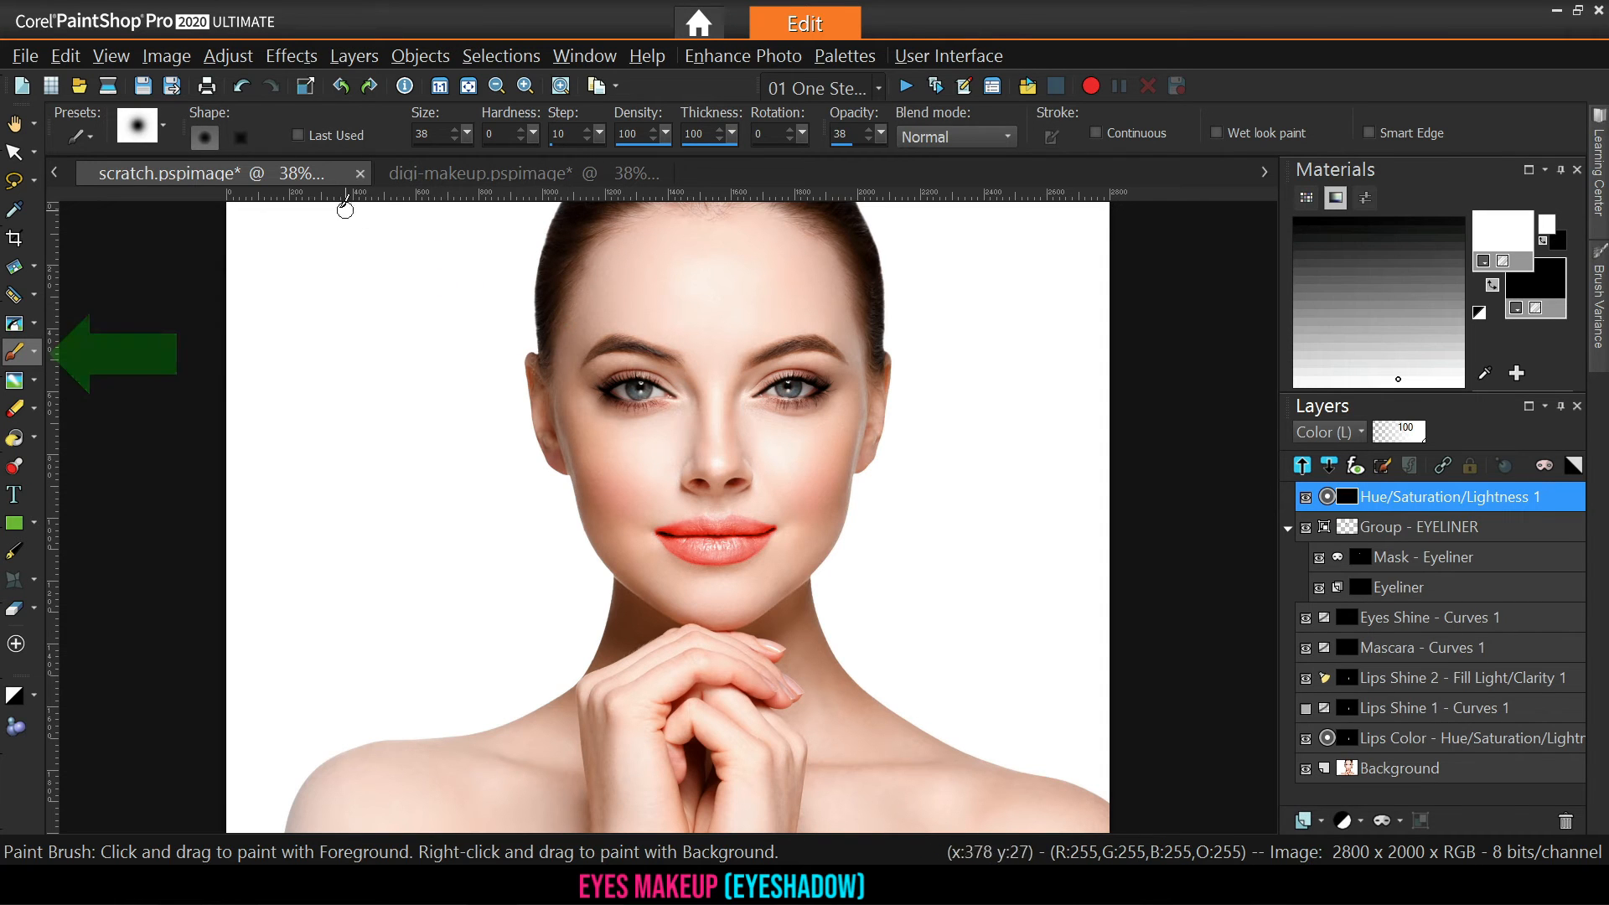
Paint eyeshadow in white on the adjustment layer's mask over the upper and lower lids of both eyes at brush opacity 100
{"action": "left_click", "coordinate": [741, 411]}
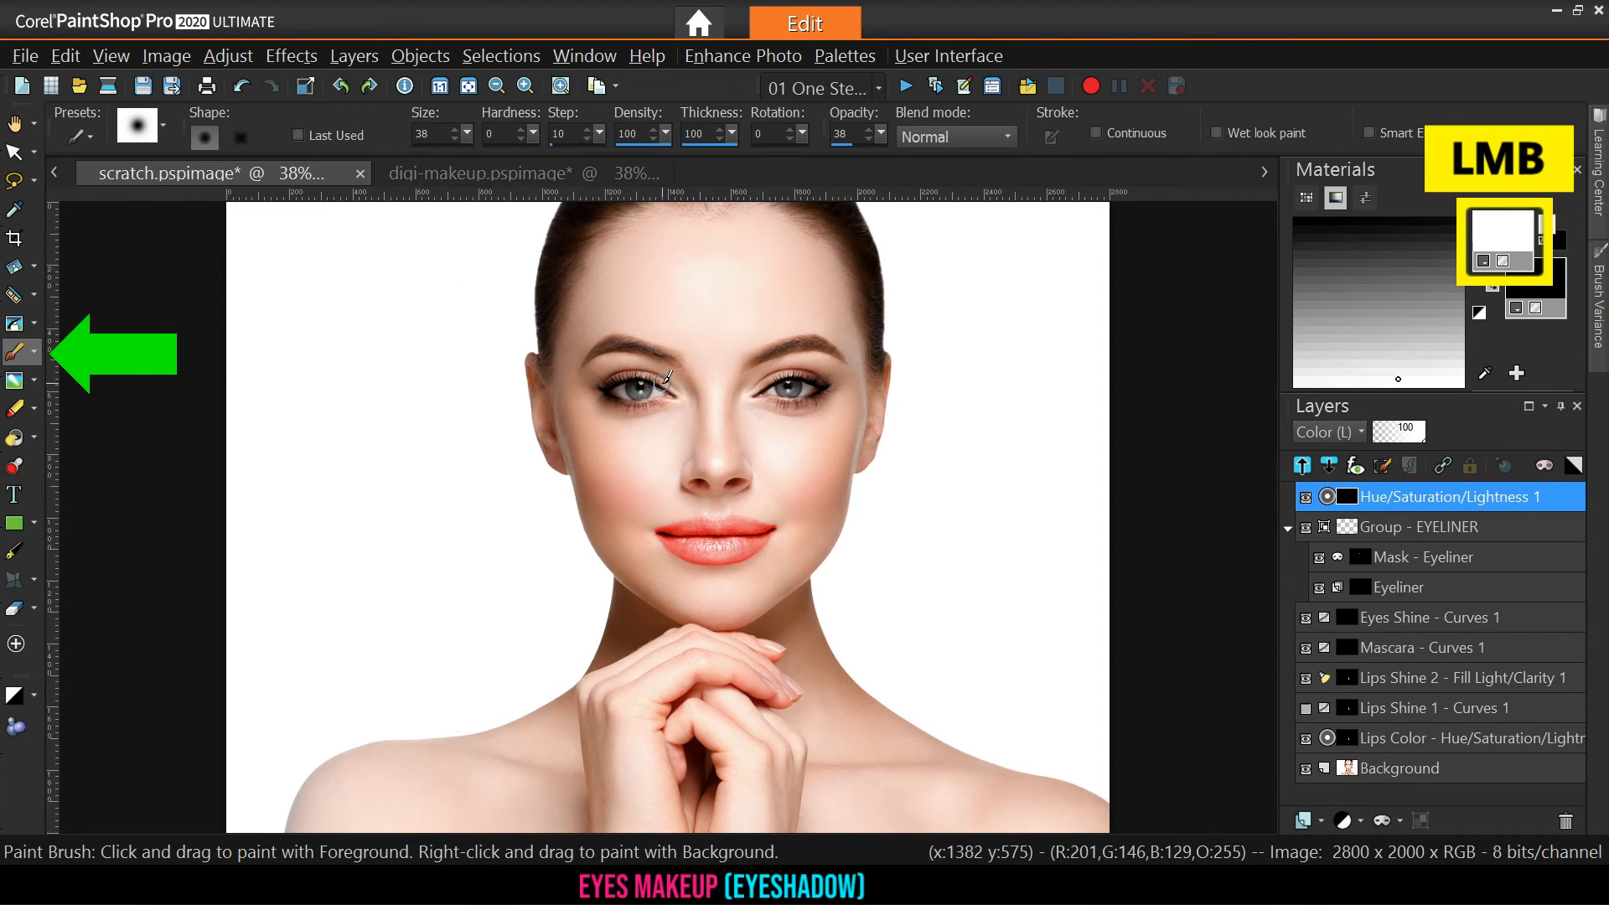
{"action": "scroll", "coordinate": [741, 411], "scroll_direction": "up", "scroll_amount": 6}
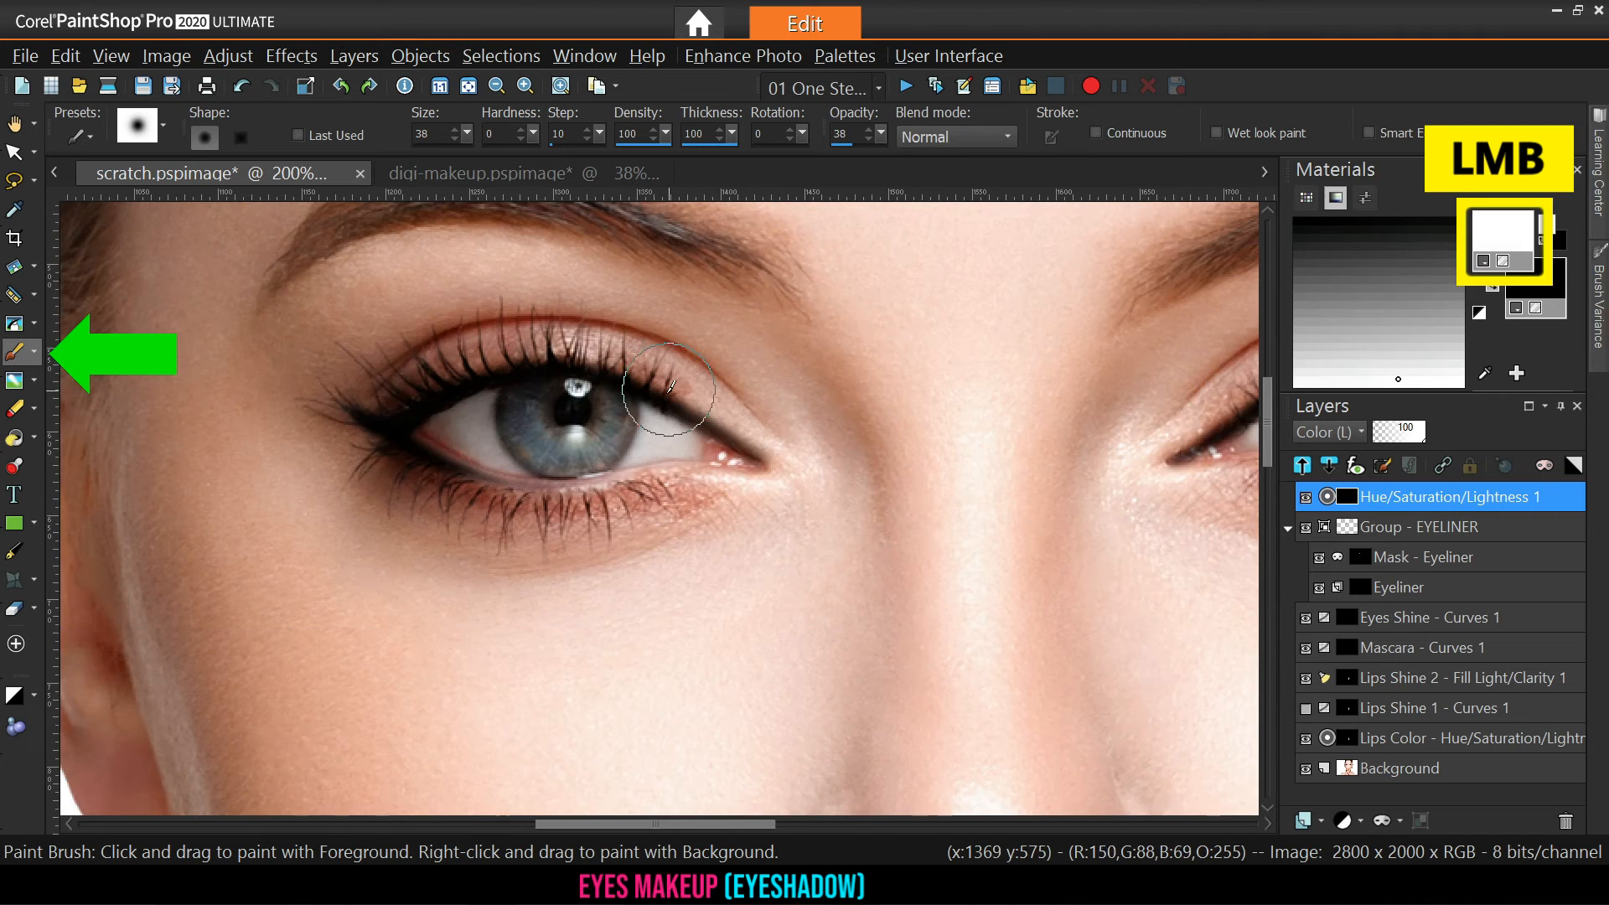
{"action": "scroll", "coordinate": [655, 386], "scroll_direction": "down", "scroll_amount": 1}
{"action": "left_click_drag", "start_coordinate": [882, 133], "coordinate": [1007, 134]}
{"action": "mouse_move", "coordinate": [429, 393]}
{"action": "left_mouse_down"}
{"action": "mouse_move", "coordinate": [628, 374]}
{"action": "mouse_move", "coordinate": [726, 429]}
{"action": "left_mouse_up"}
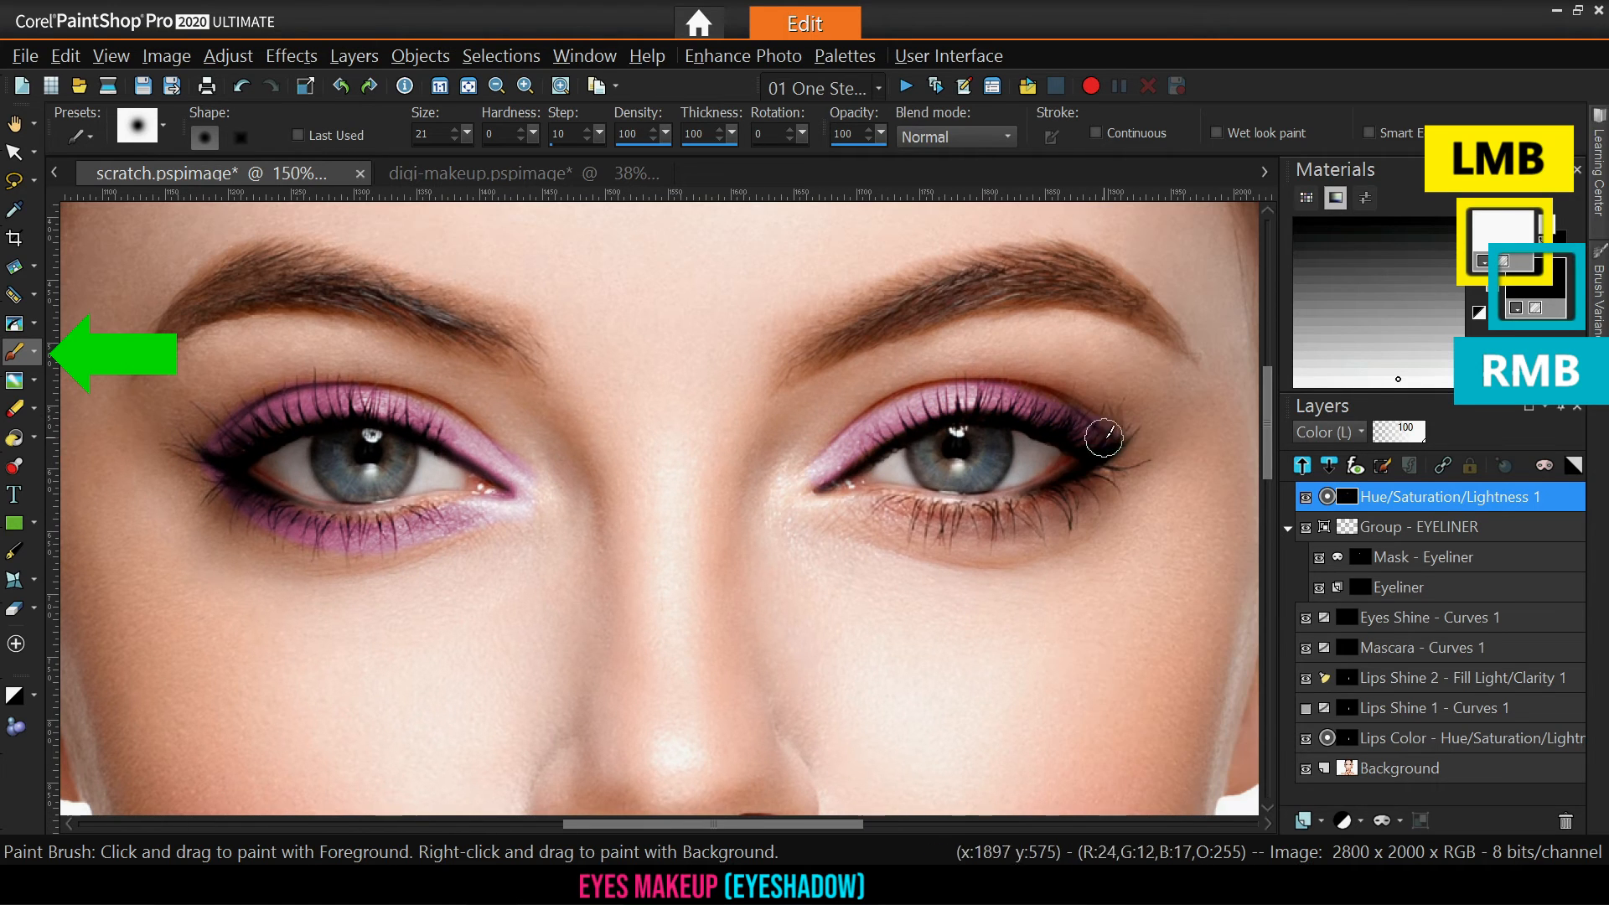
{"action": "left_click_drag", "start_coordinate": [194, 425], "coordinate": [234, 425]}
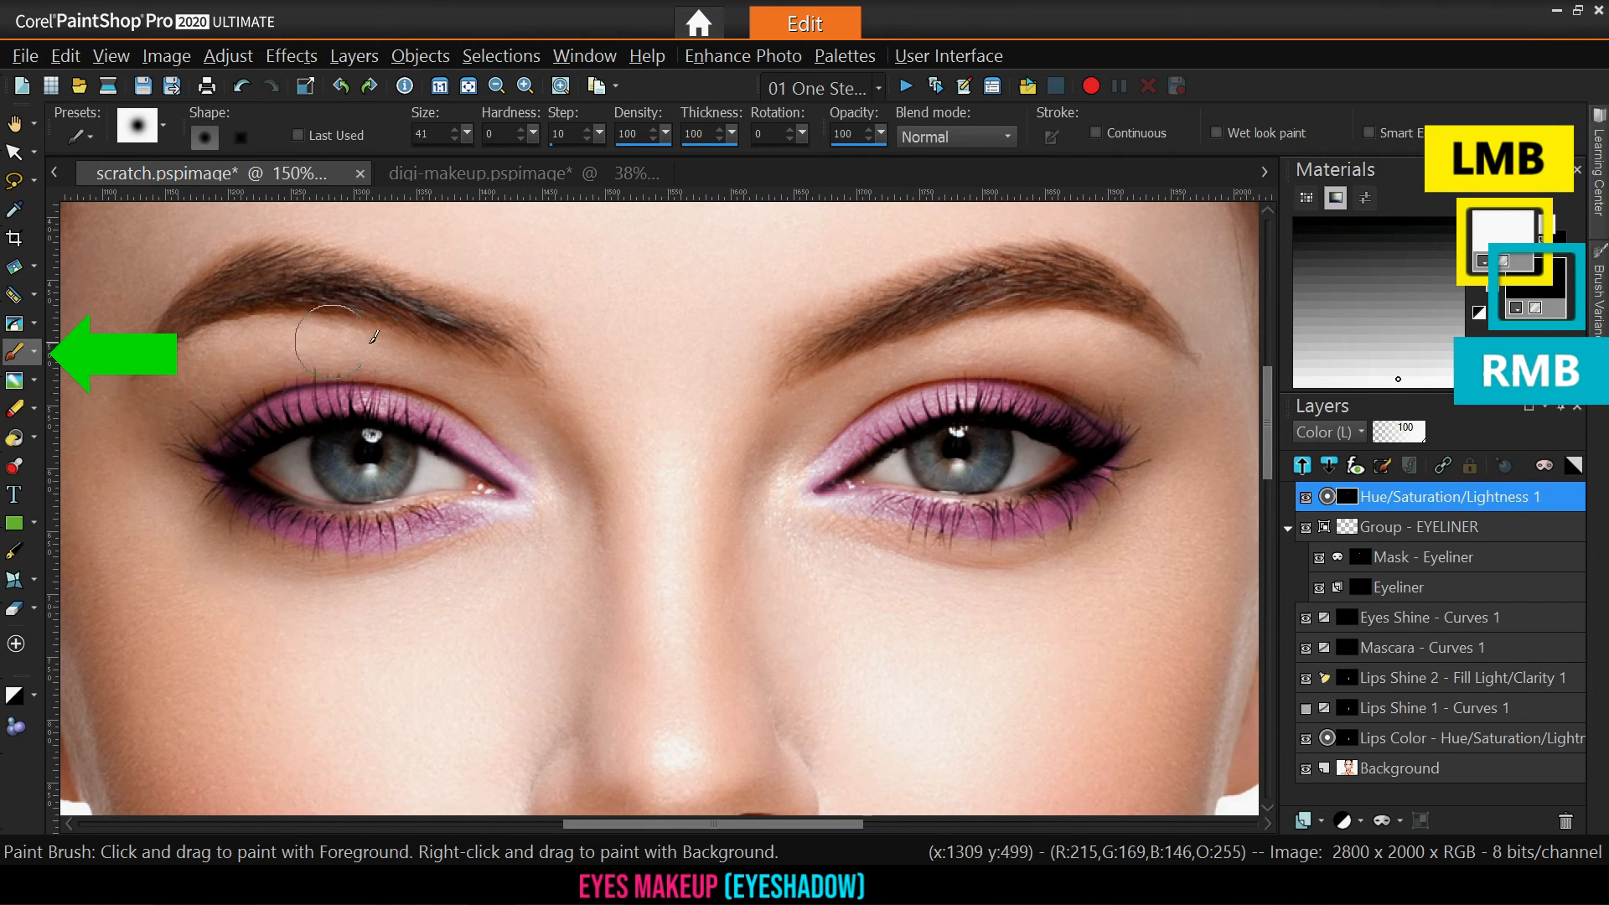
Extend and refine the eyeshadow edges below the eyes and at the outer corners with the brush opacity at 51
{"action": "mouse_move", "coordinate": [234, 515]}
{"action": "left_mouse_down"}
{"action": "mouse_move", "coordinate": [218, 515]}
{"action": "mouse_move", "coordinate": [449, 534]}
{"action": "left_mouse_up"}
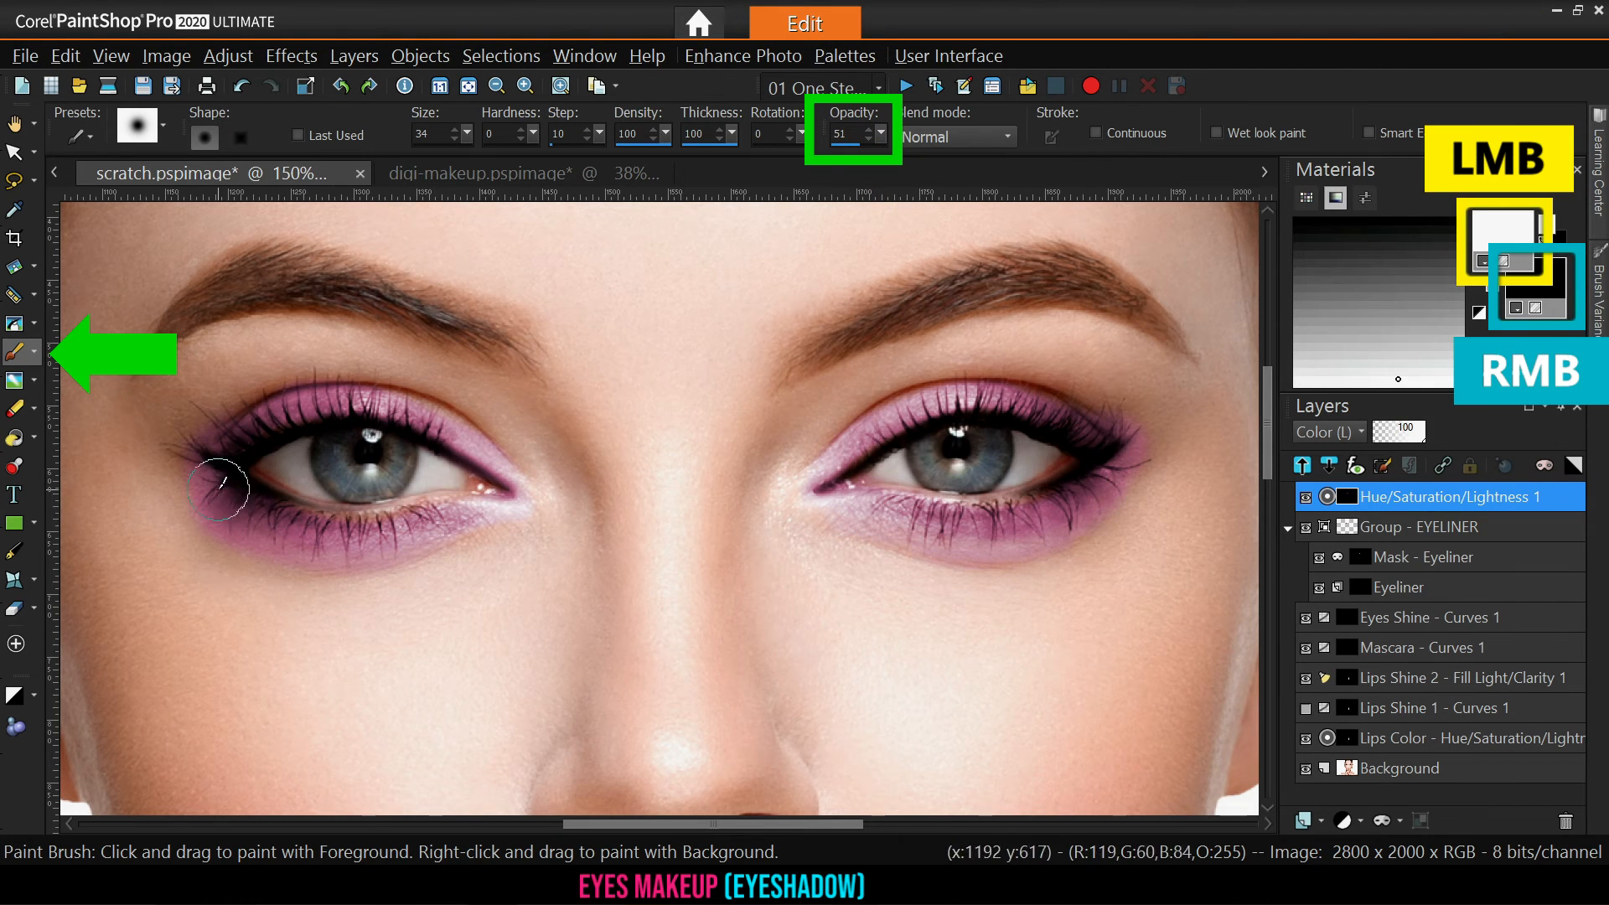
{"action": "mouse_move", "coordinate": [202, 419]}
{"action": "left_mouse_down"}
{"action": "mouse_move", "coordinate": [172, 479]}
{"action": "mouse_move", "coordinate": [182, 529]}
{"action": "left_mouse_up"}
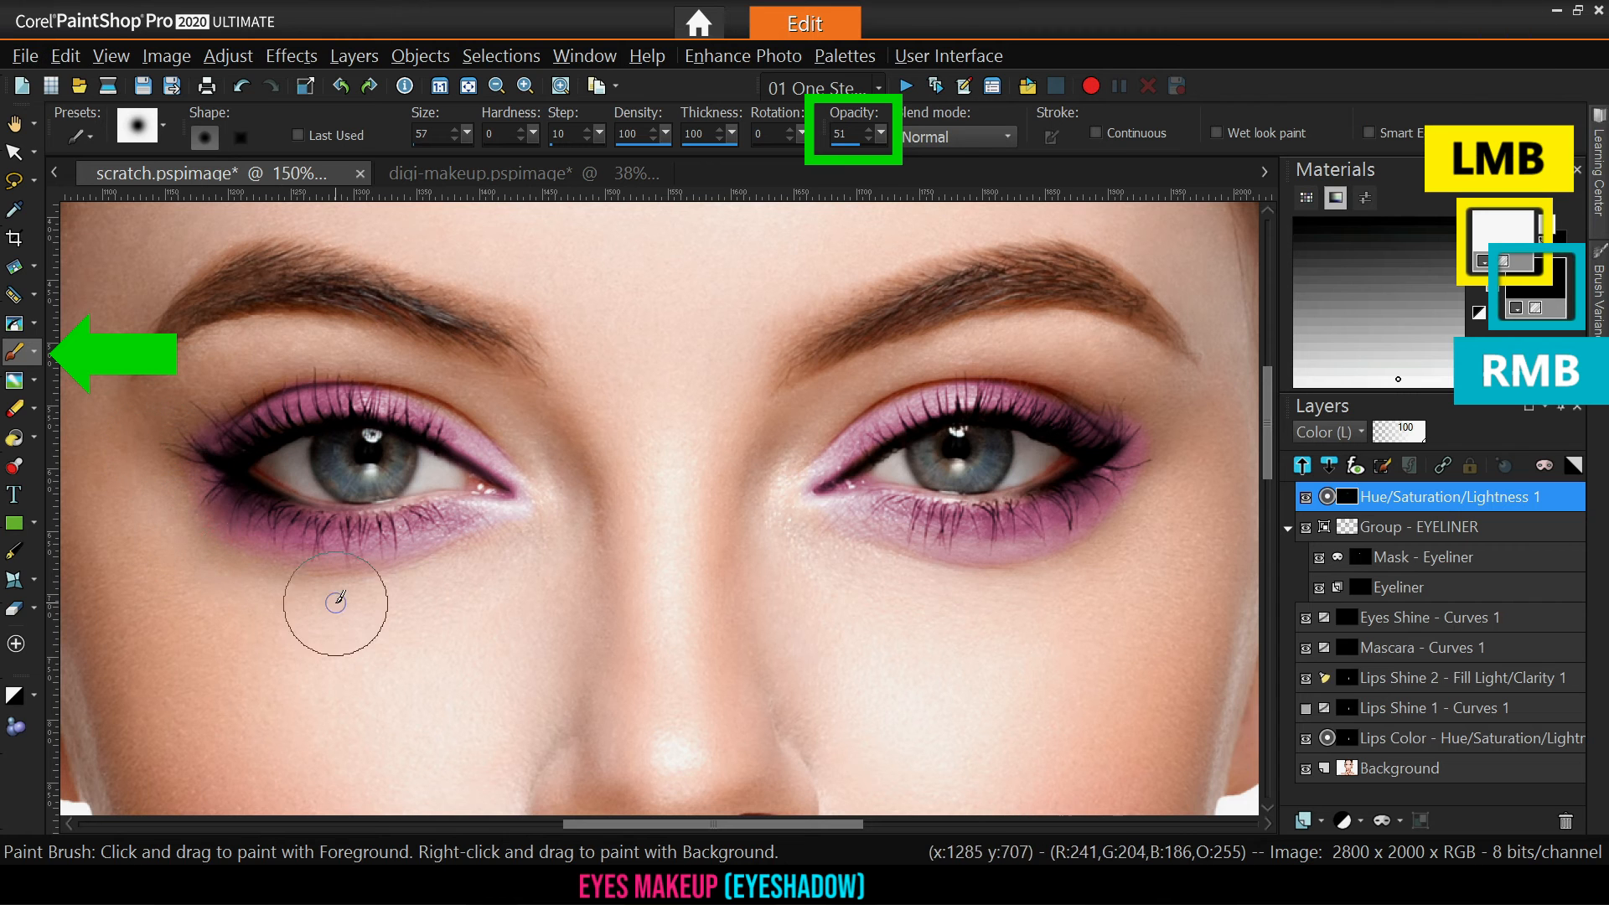
{"action": "left_click_drag", "start_coordinate": [250, 485], "coordinate": [220, 486]}
{"action": "left_click_drag", "start_coordinate": [205, 491], "coordinate": [218, 452]}
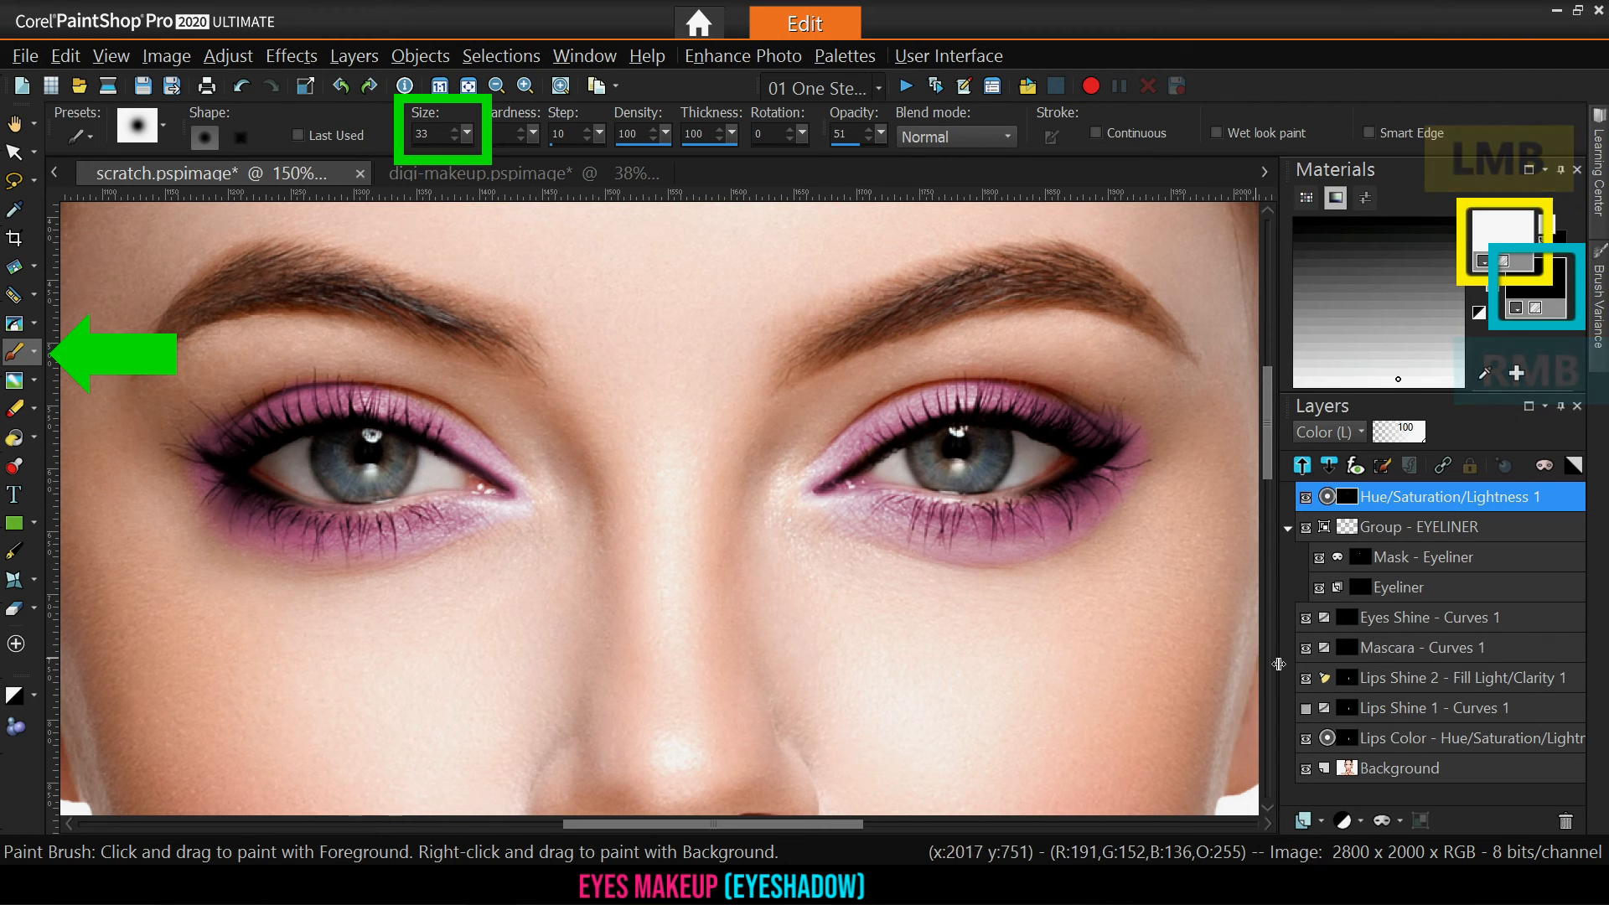
Soften the painted eyeshadow mask with a Gaussian Blur of radius 25
{"action": "left_click", "coordinate": [226, 57]}
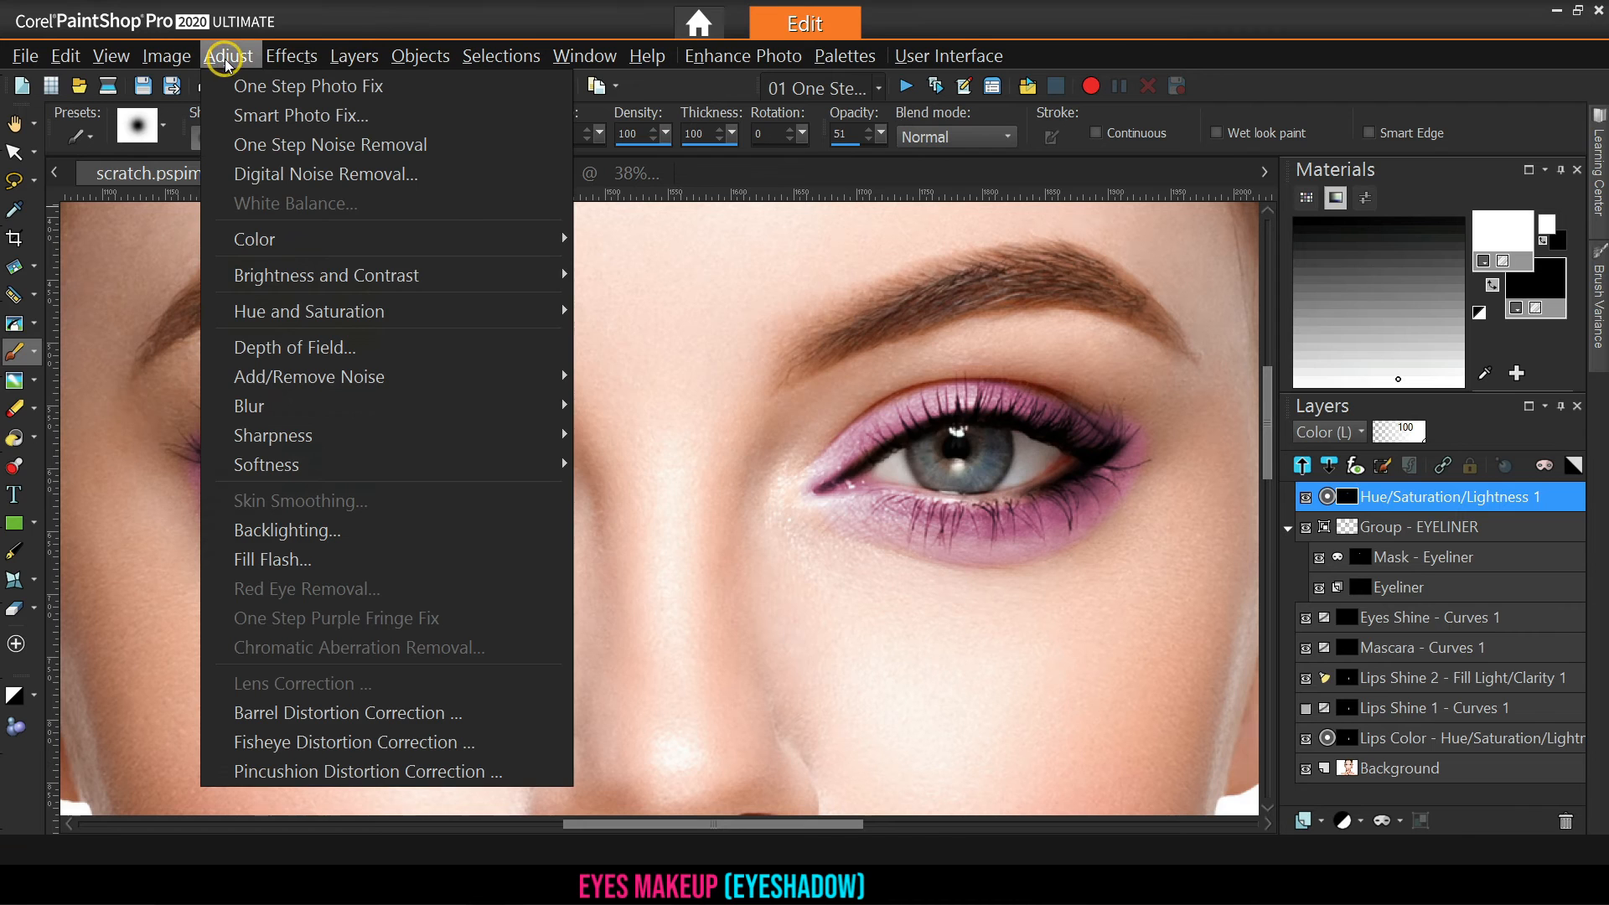
{"action": "mouse_move", "coordinate": [287, 402]}
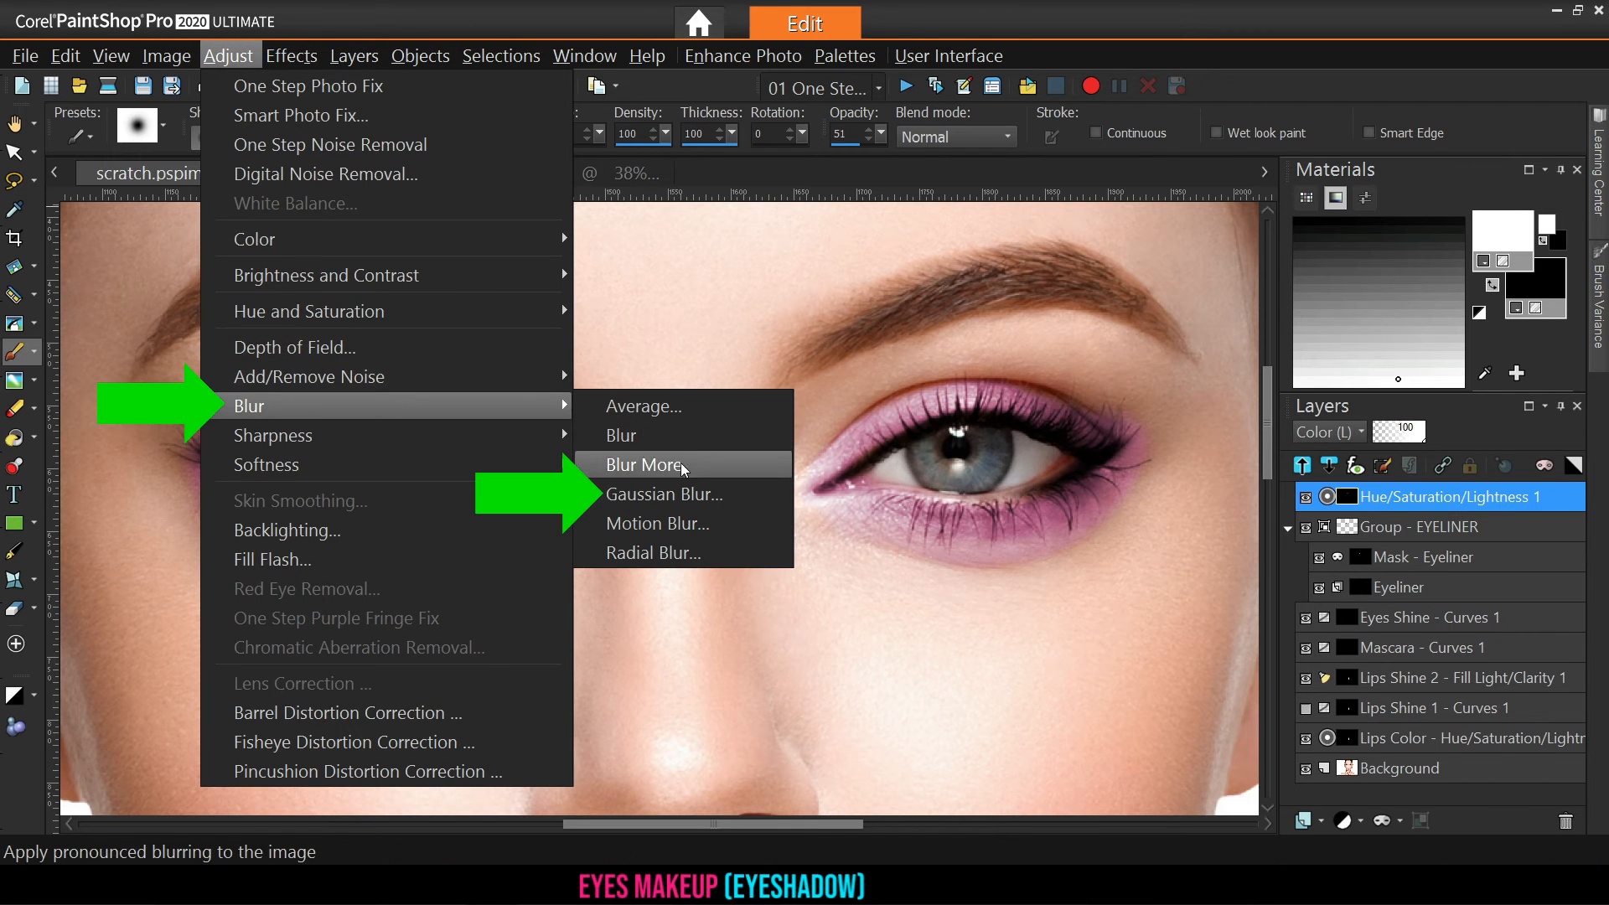
{"action": "left_click", "coordinate": [652, 493]}
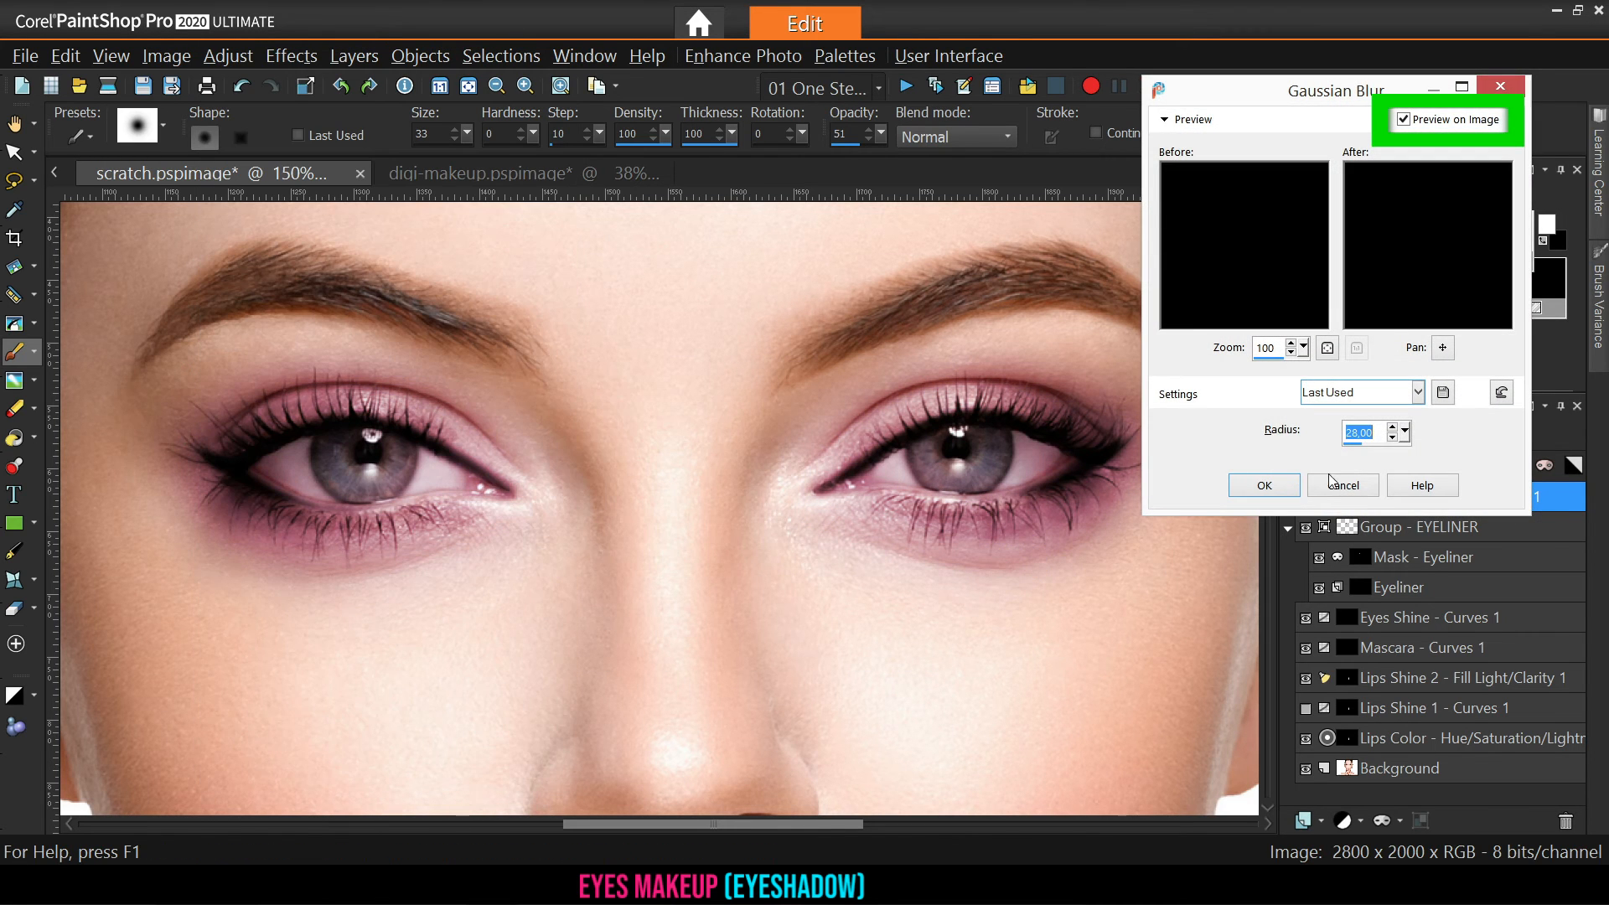
{"action": "left_click_drag", "start_coordinate": [1404, 434], "coordinate": [1384, 436]}
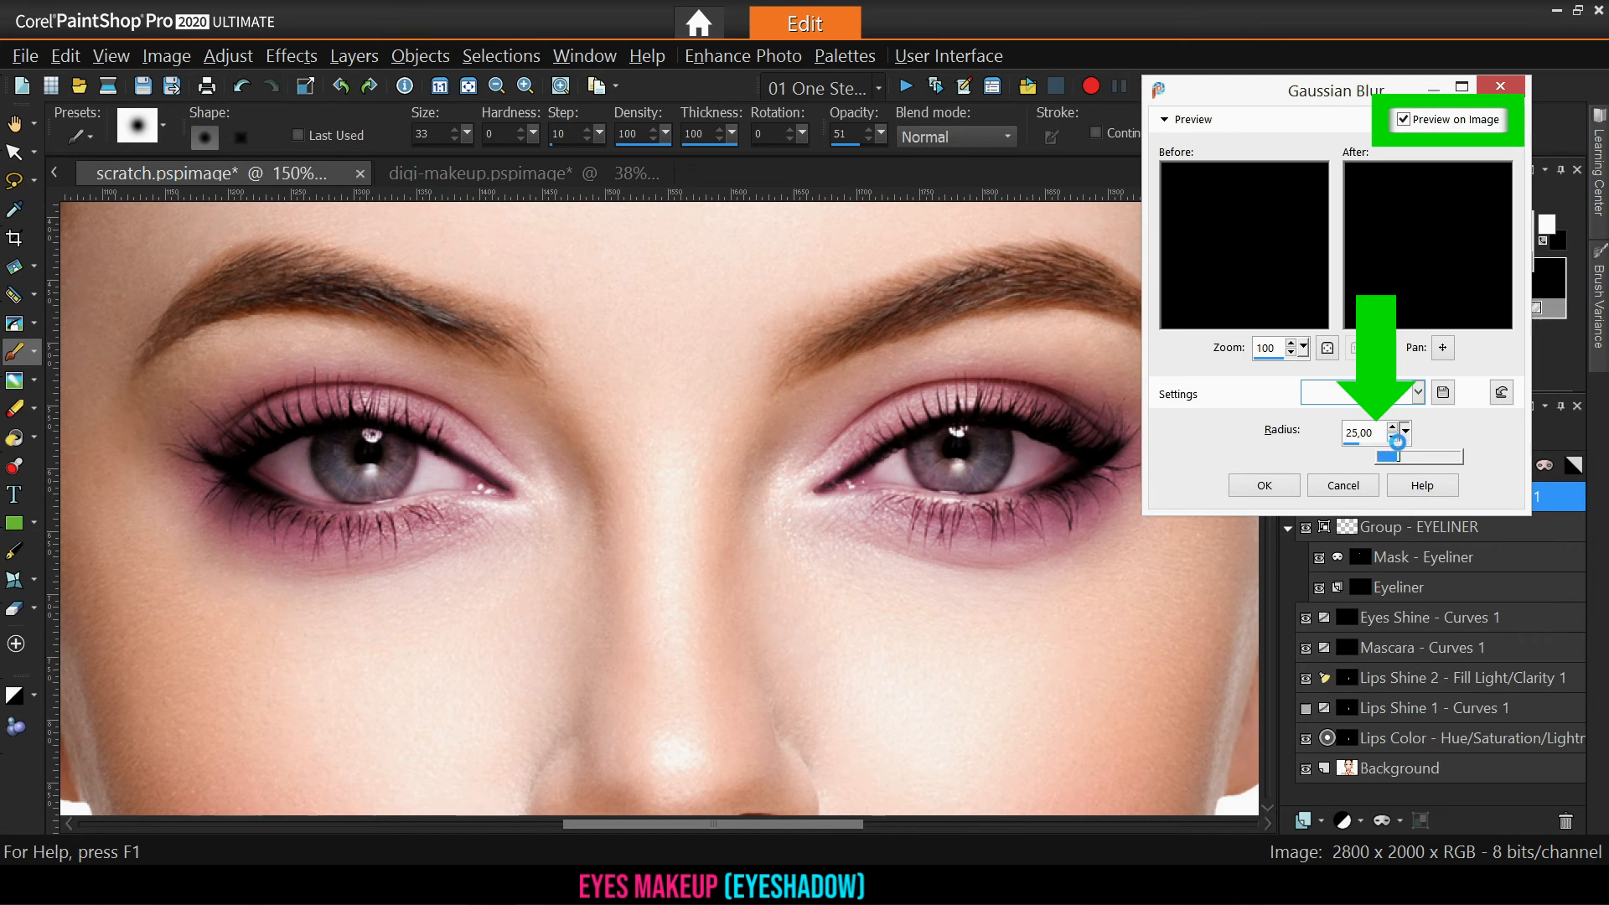
{"action": "left_click", "coordinate": [1284, 483]}
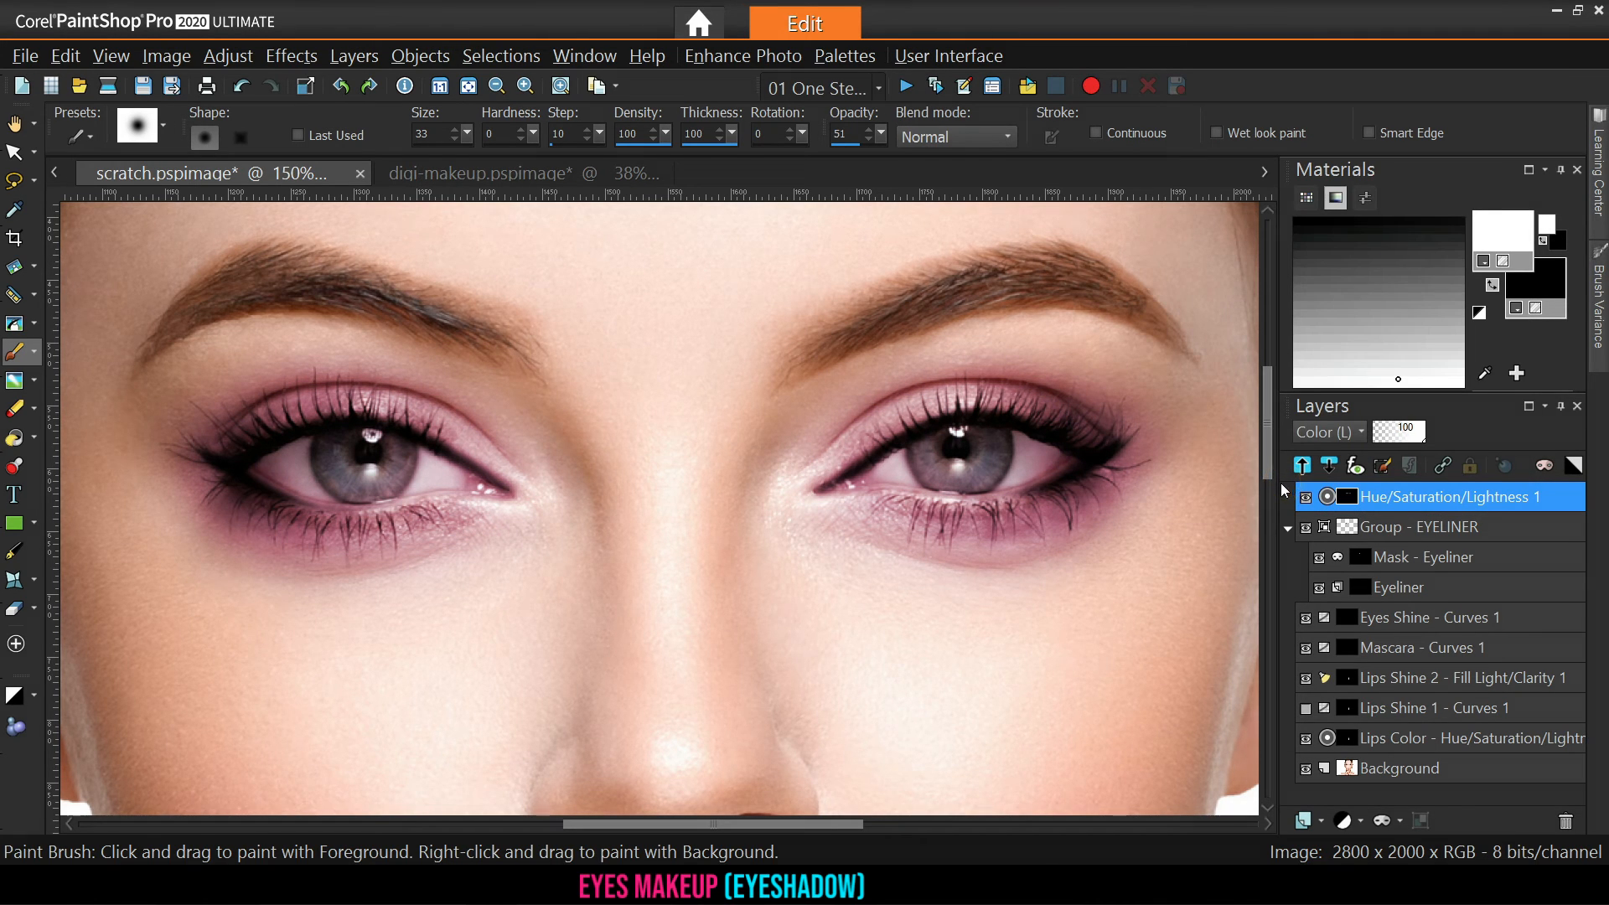
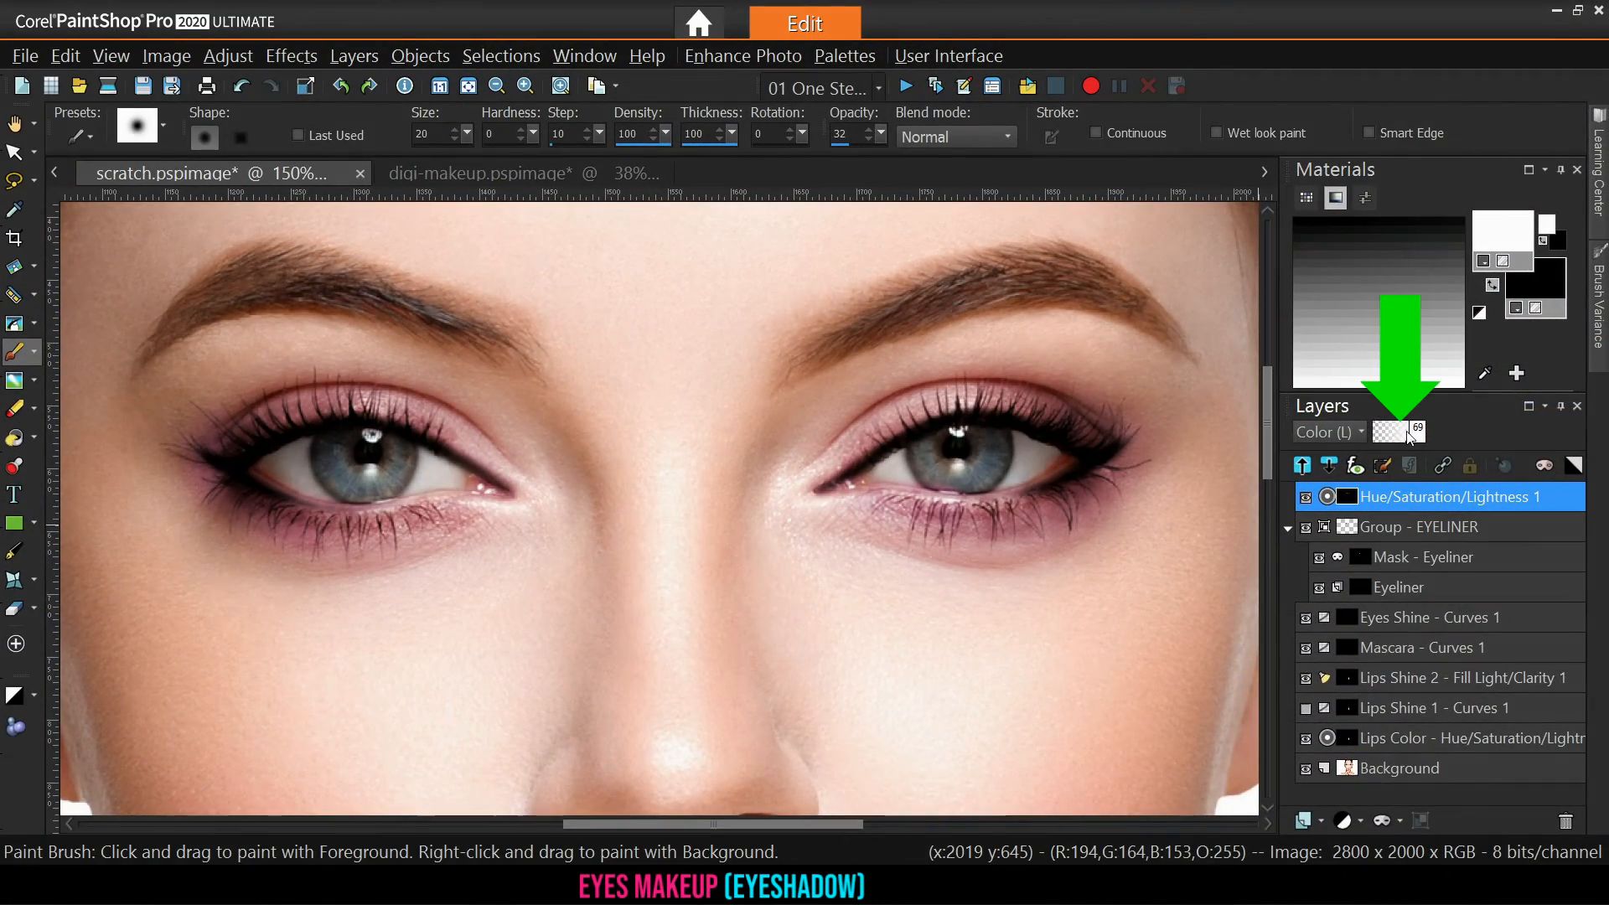
Try recoloring the eyeshadow with a hue of 317 and a saturation of 26 in its adjustment layer
{"action": "left_click", "coordinate": [1415, 432]}
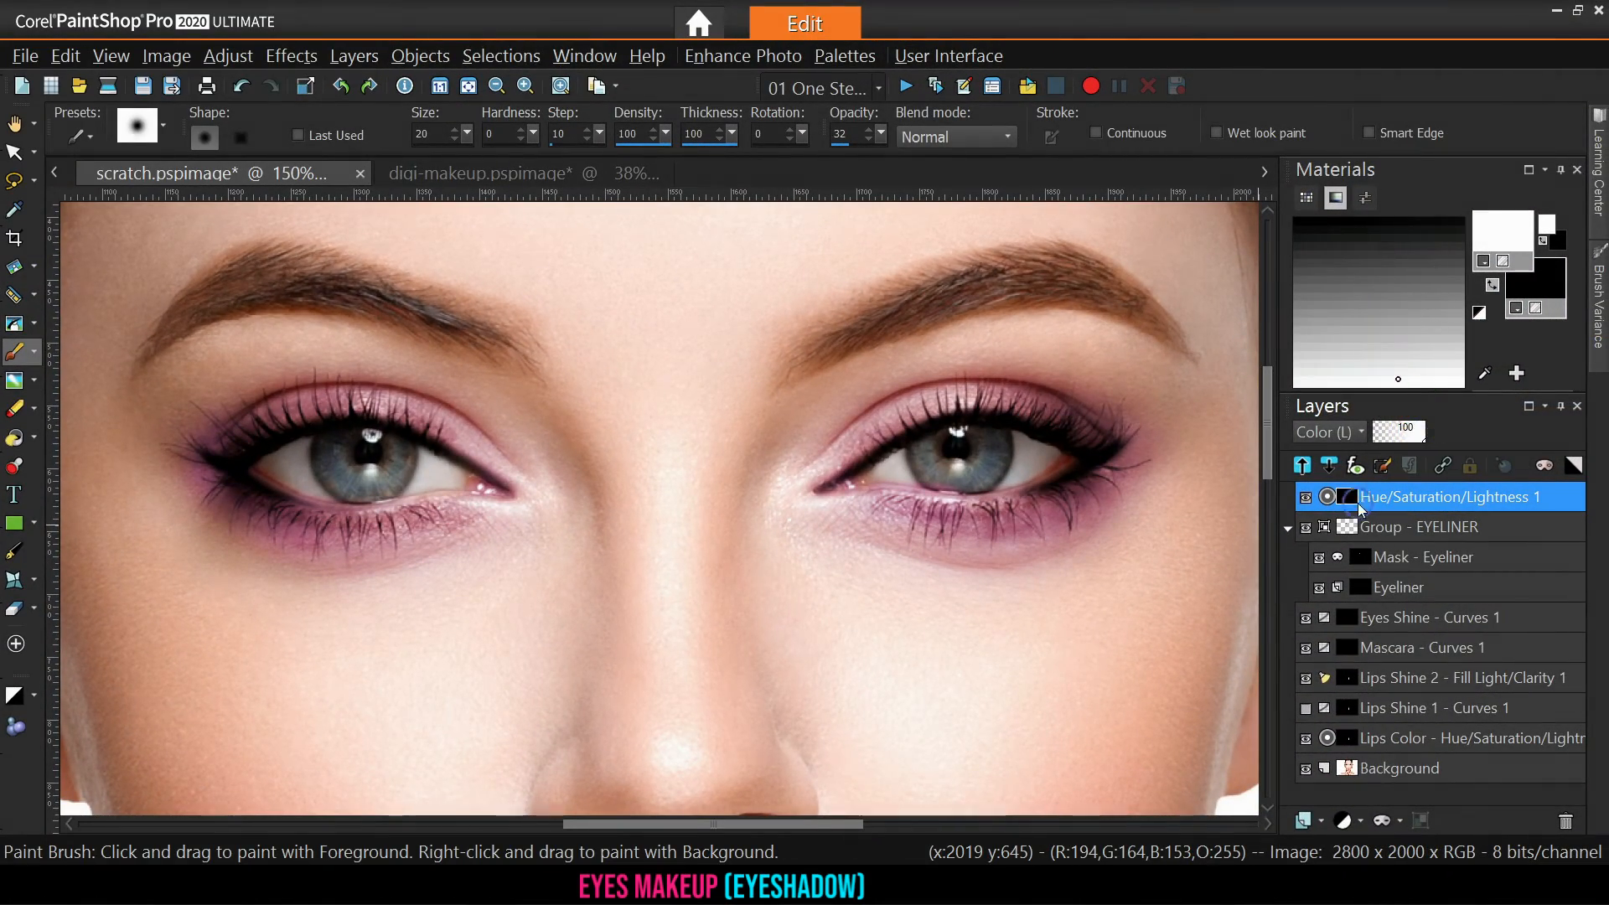
{"action": "double_click", "coordinate": [1351, 498]}
{"action": "left_click_drag", "start_coordinate": [1108, 579], "coordinate": [1108, 588]}
{"action": "left_click_drag", "start_coordinate": [1264, 479], "coordinate": [1255, 478]}
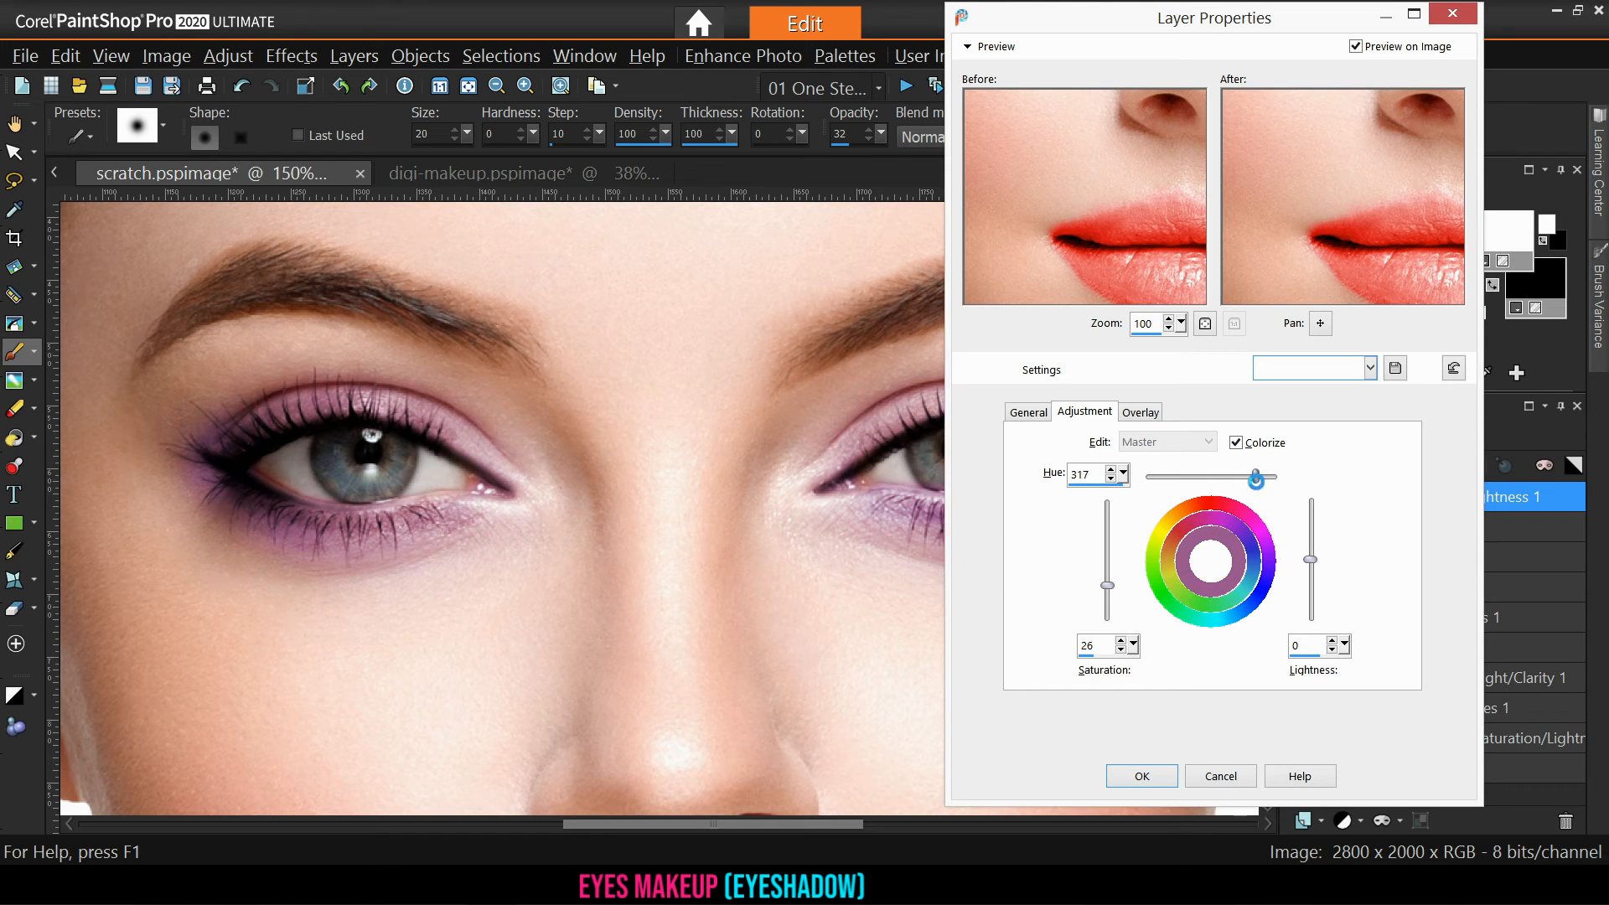
{"action": "left_click_drag", "start_coordinate": [1121, 604], "coordinate": [1126, 581]}
{"action": "left_click", "coordinate": [1225, 777]}
Set the opacity of the eyeshadow adjustment layer to 70
{"action": "left_click", "coordinate": [1410, 431]}
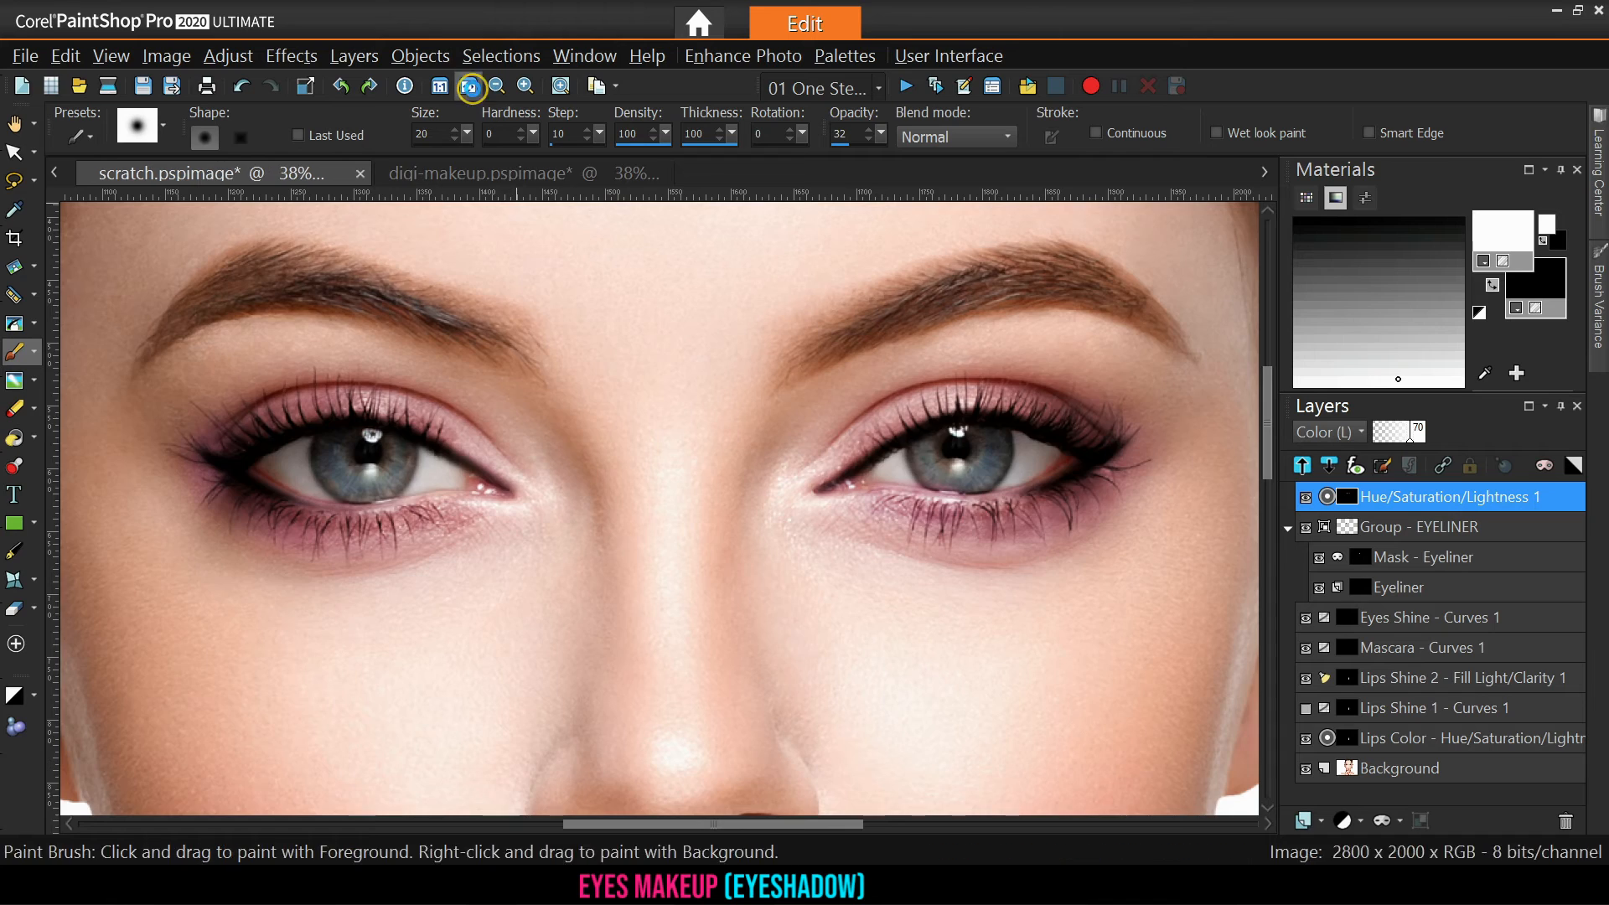
{"action": "left_click", "coordinate": [469, 85]}
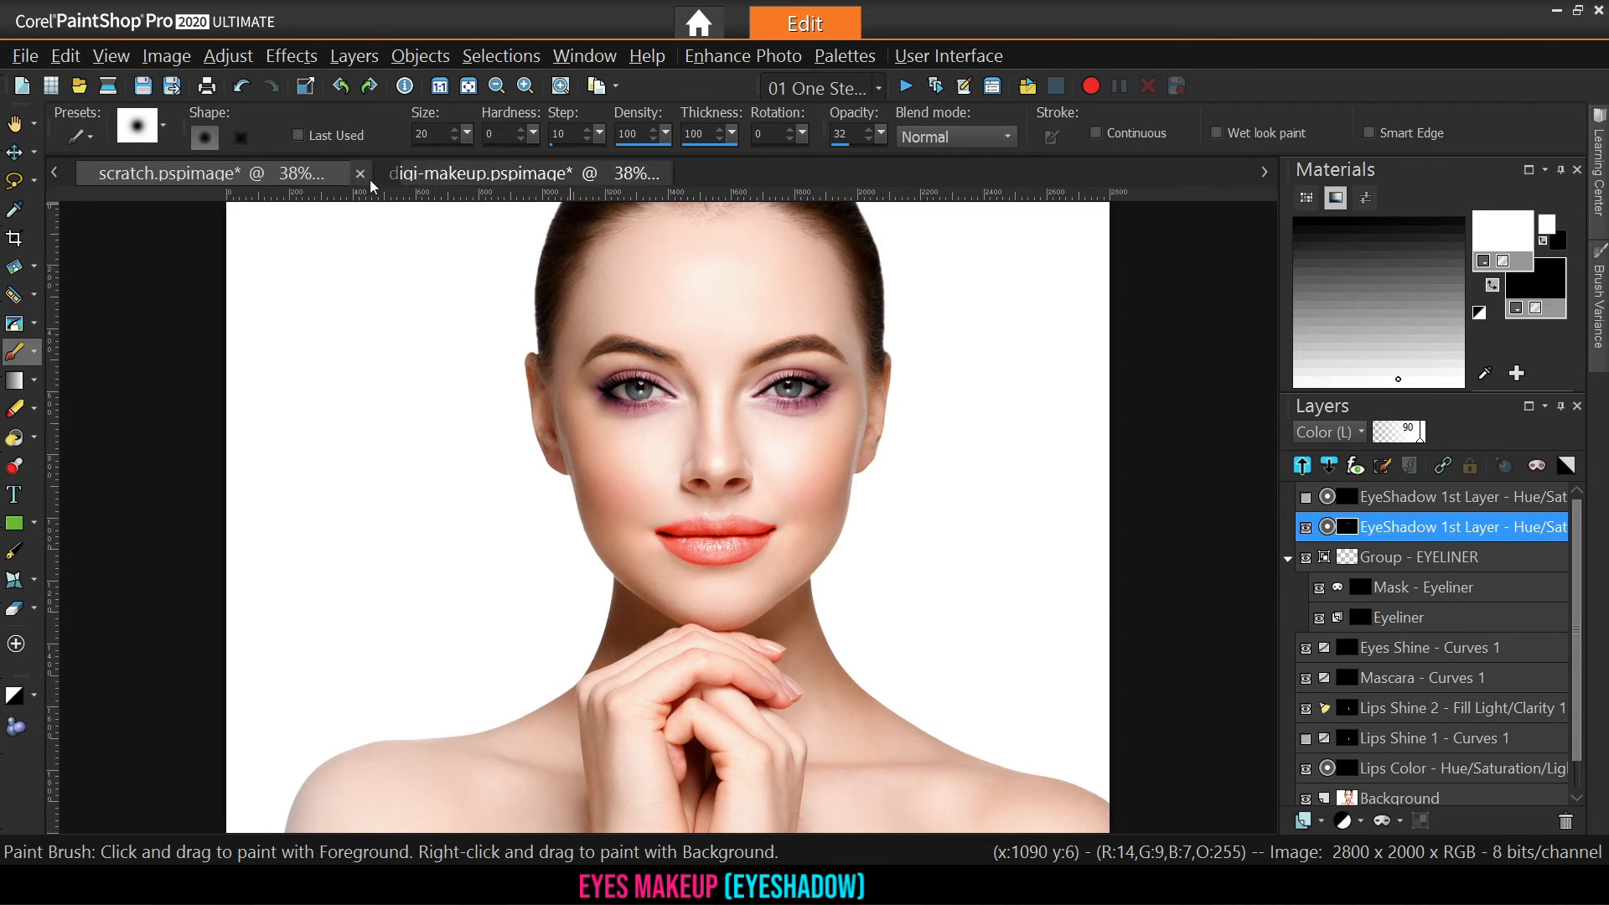
{"action": "scroll", "coordinate": [707, 327], "scroll_direction": "up", "scroll_amount": 1}
{"action": "scroll", "coordinate": [707, 327], "scroll_direction": "up", "scroll_amount": 1}
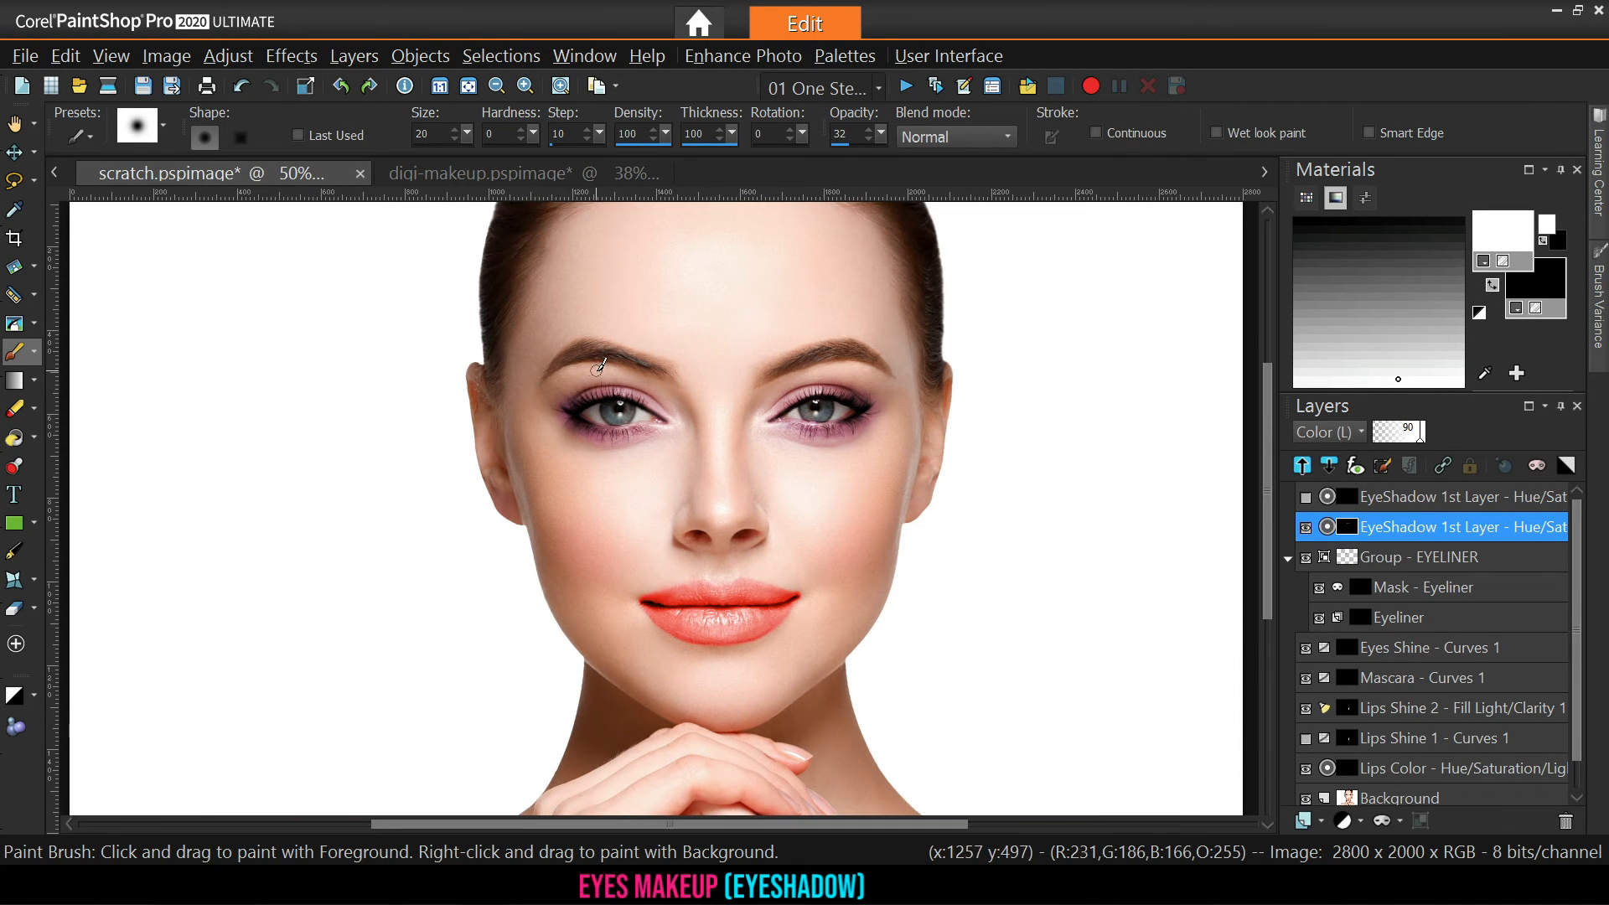
Select the topmost EyeShadow layer and make it visible
{"action": "left_click", "coordinate": [1480, 498]}
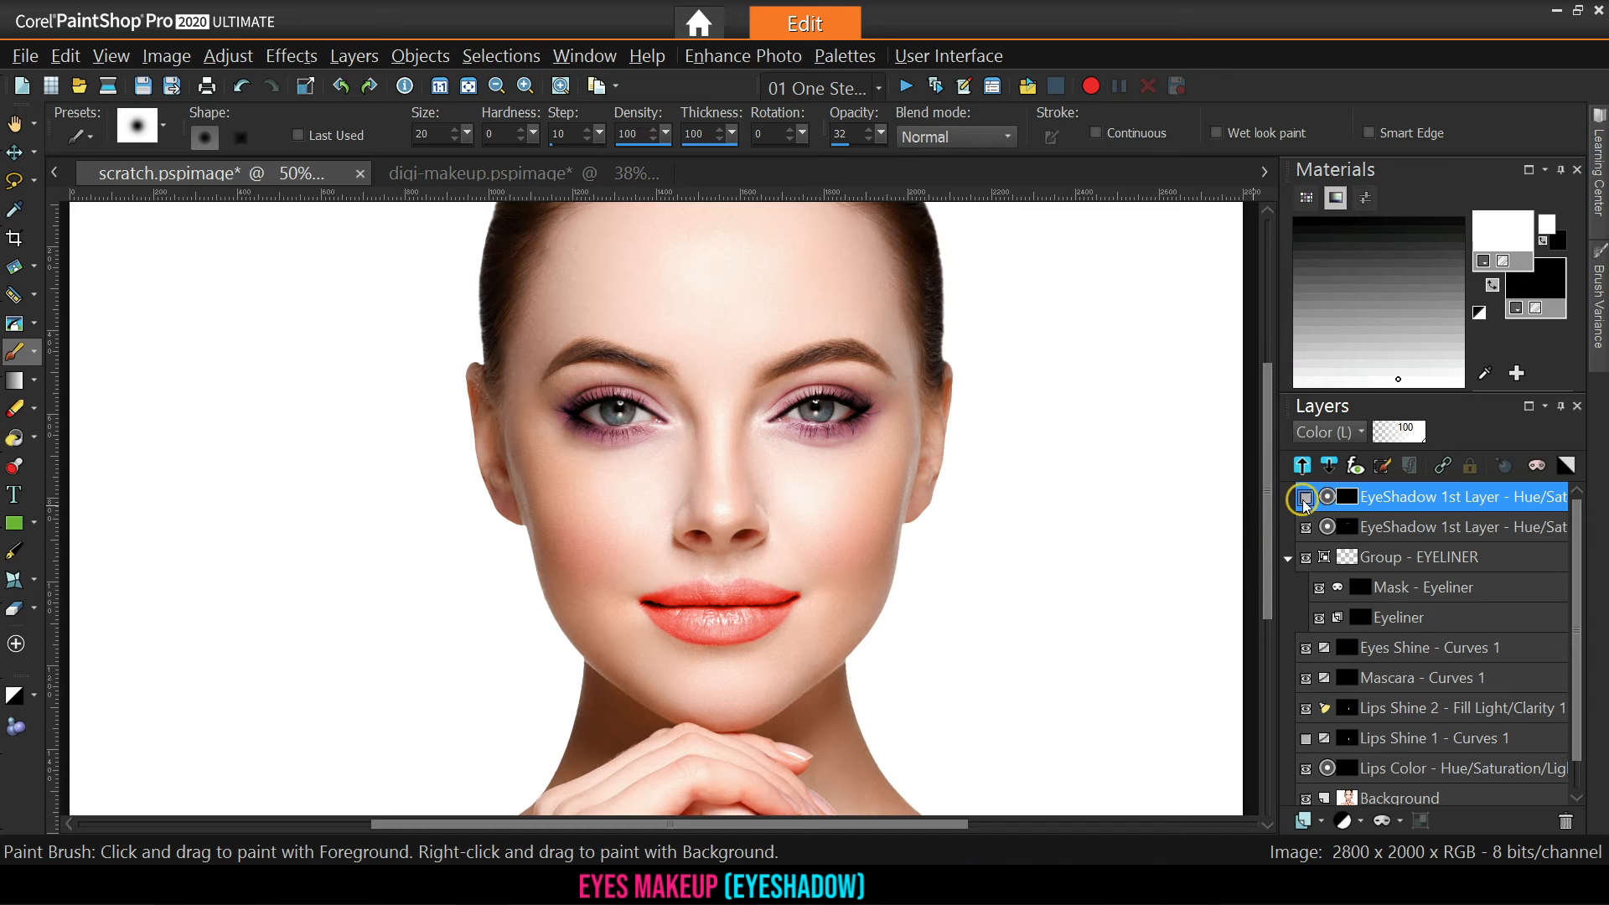
{"action": "left_click", "coordinate": [1307, 528]}
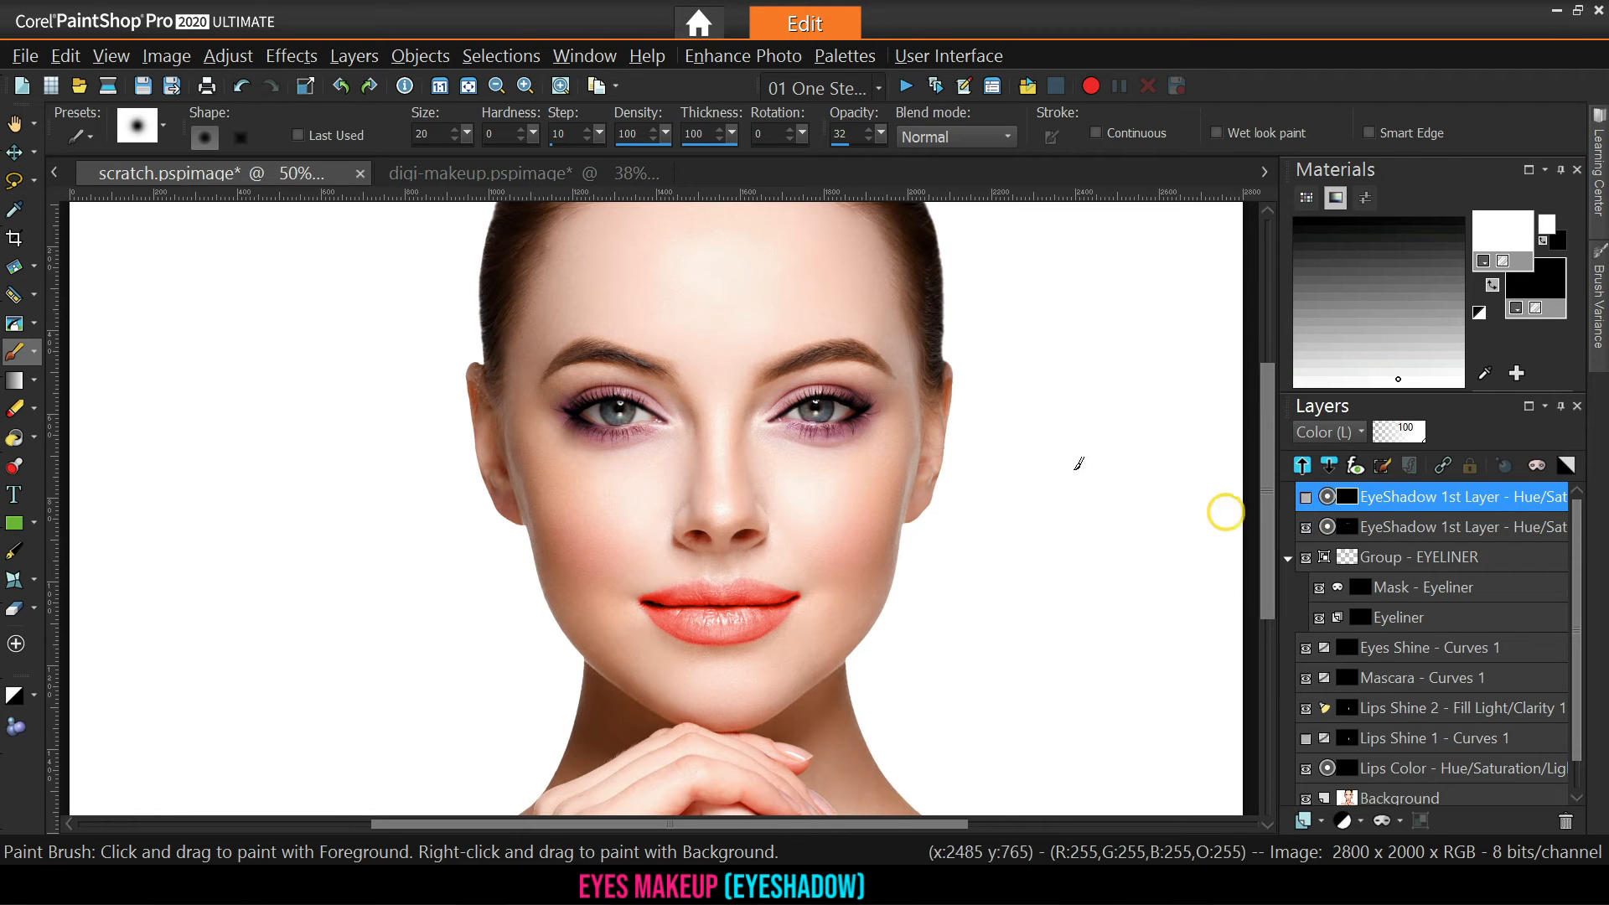
{"action": "scroll", "coordinate": [693, 409], "scroll_direction": "up", "scroll_amount": 2}
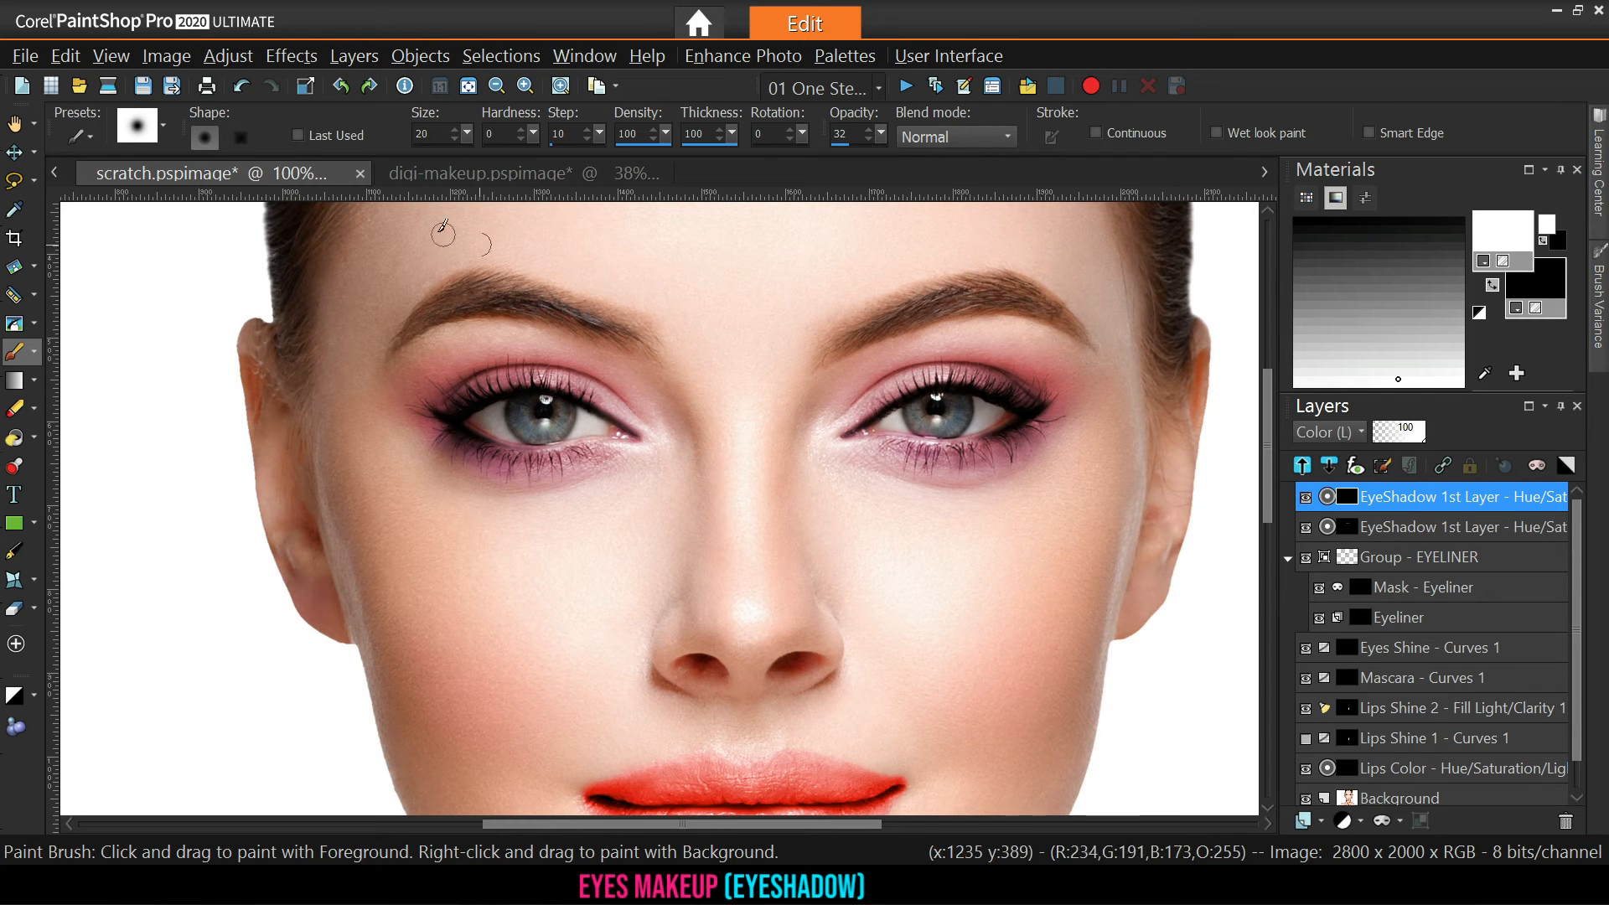
{"action": "scroll", "coordinate": [732, 399], "scroll_direction": "down", "scroll_amount": 1}
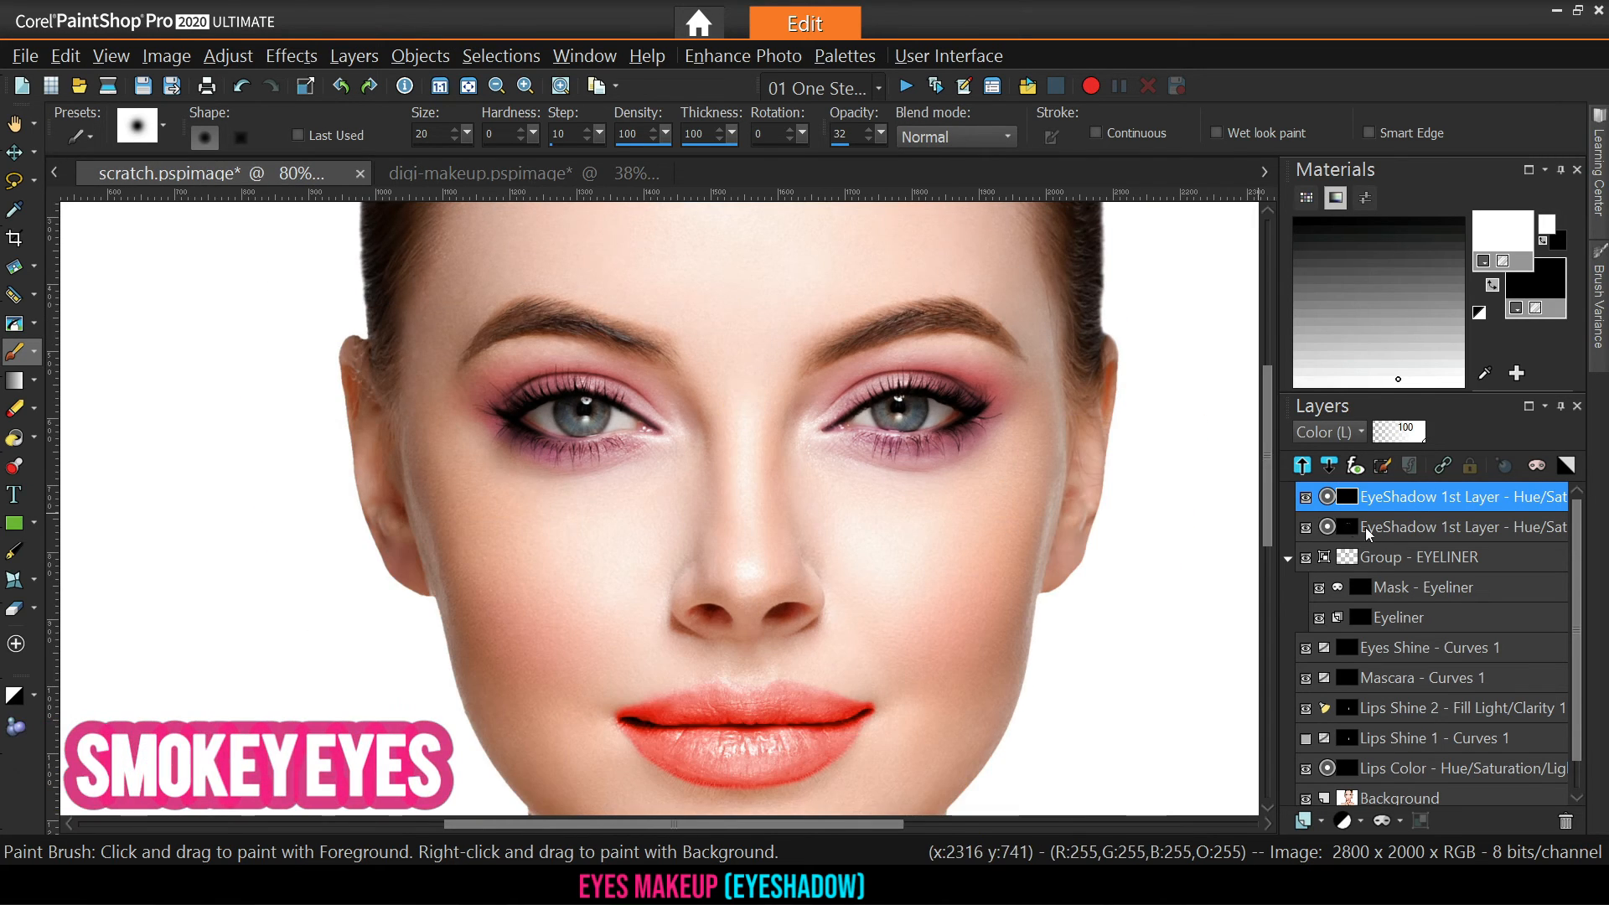
Set the blend mode of both EyeShadow adjustment layers to Multiply to try a smokey-eye look
{"action": "left_click_drag", "start_coordinate": [1368, 534], "coordinate": [1375, 498]}
{"action": "left_click", "coordinate": [1348, 433]}
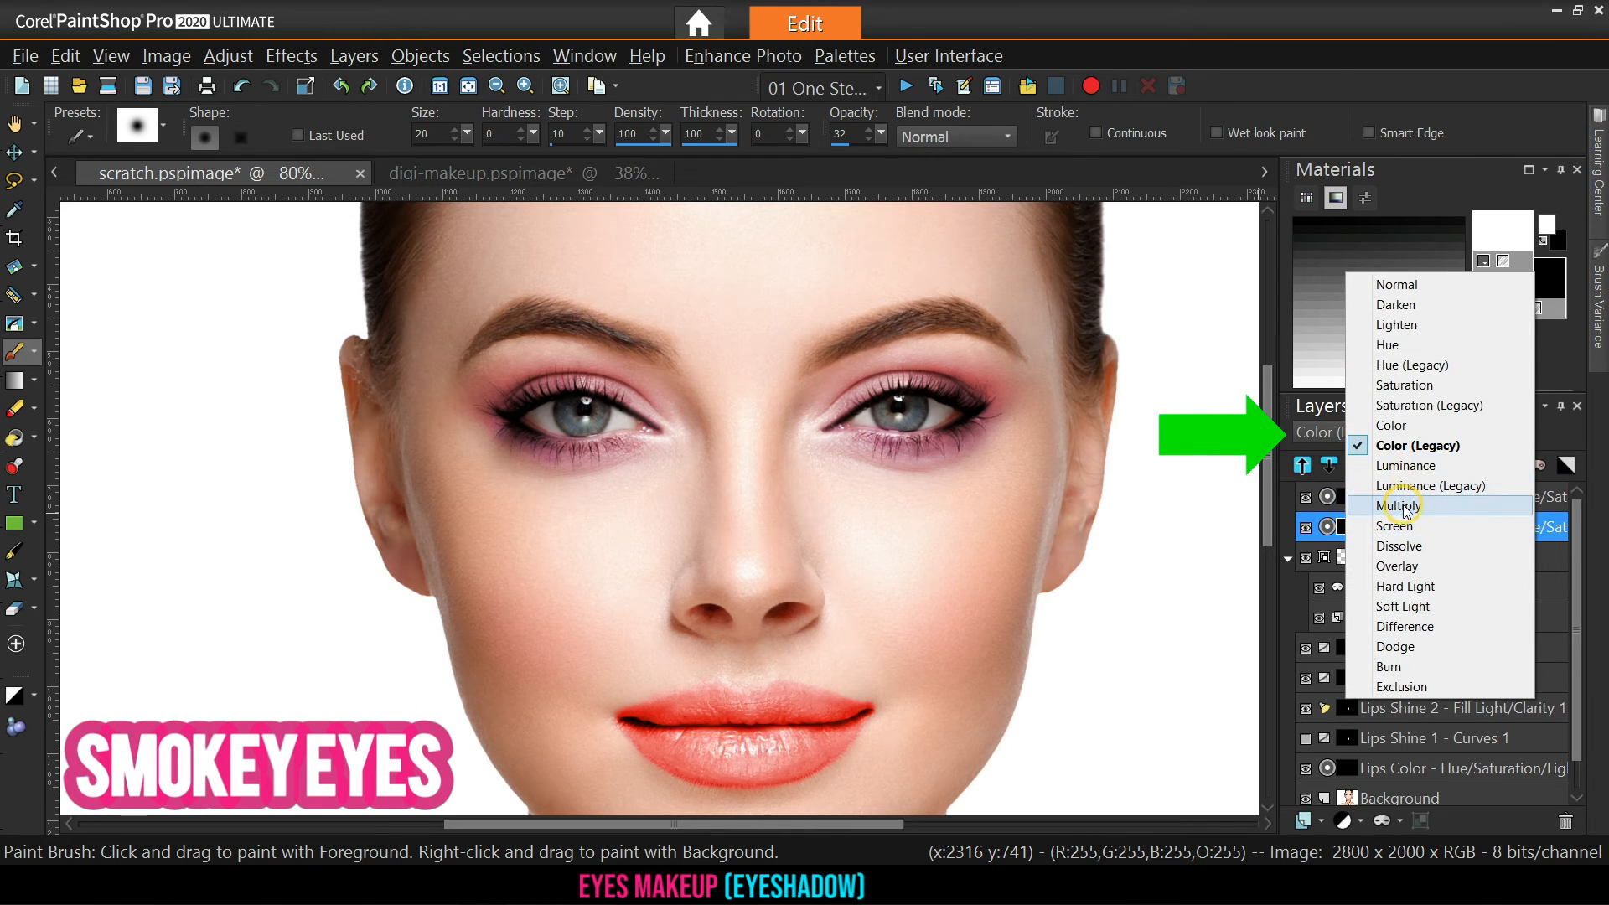
{"action": "left_click", "coordinate": [1391, 506]}
{"action": "left_click", "coordinate": [1398, 497]}
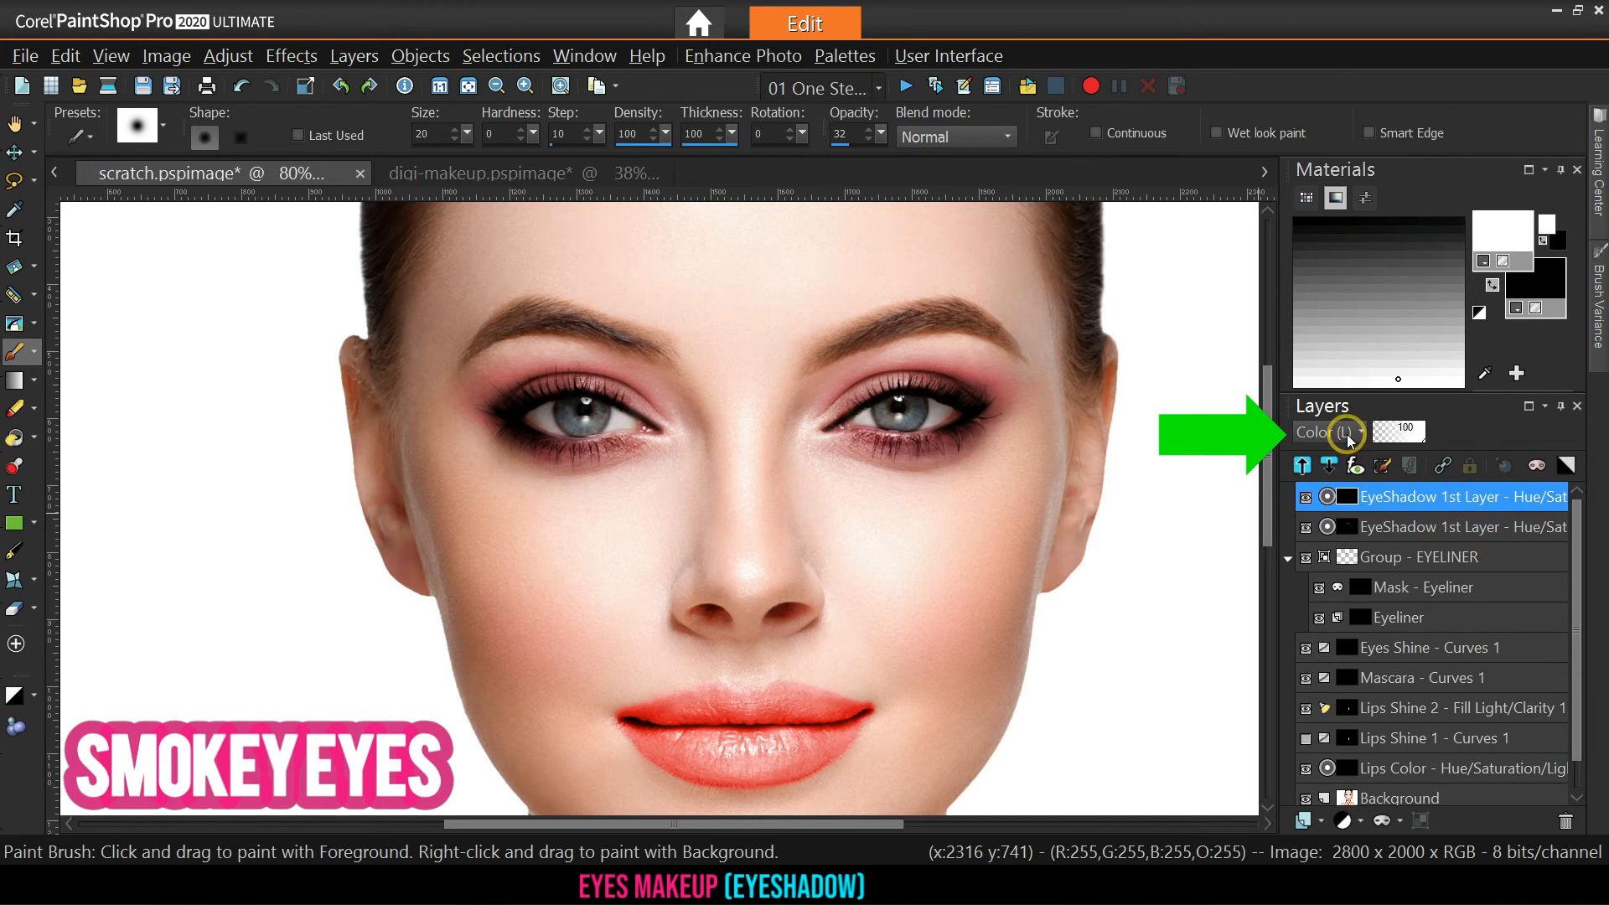
{"action": "left_click", "coordinate": [1349, 432]}
{"action": "left_click", "coordinate": [1392, 506]}
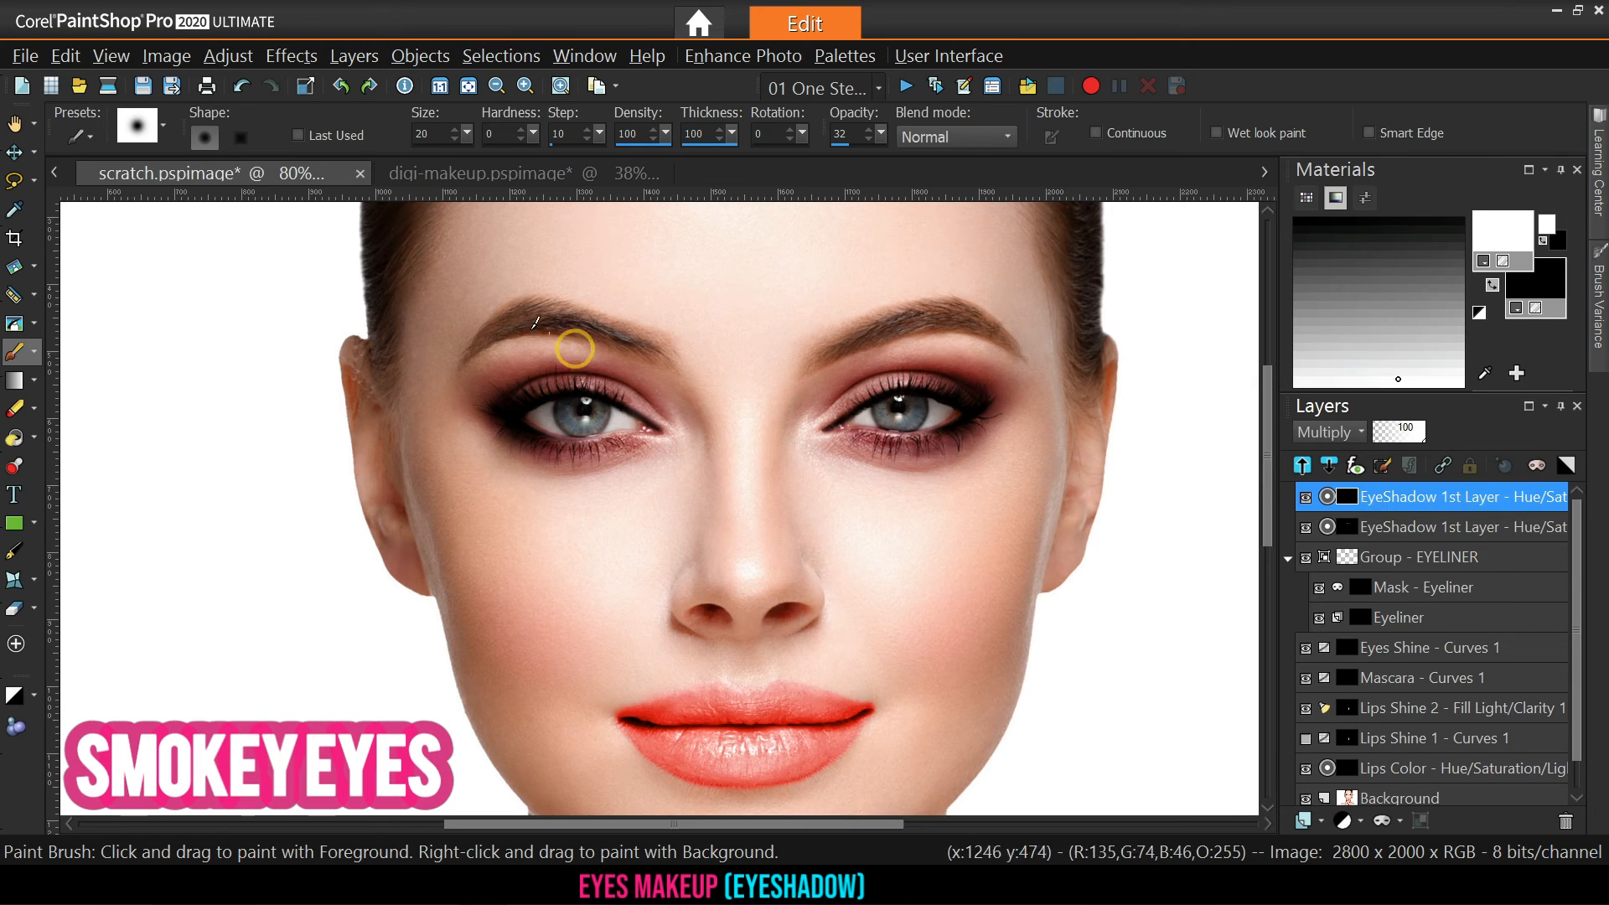
{"action": "scroll", "coordinate": [715, 427], "scroll_direction": "down", "scroll_amount": 2}
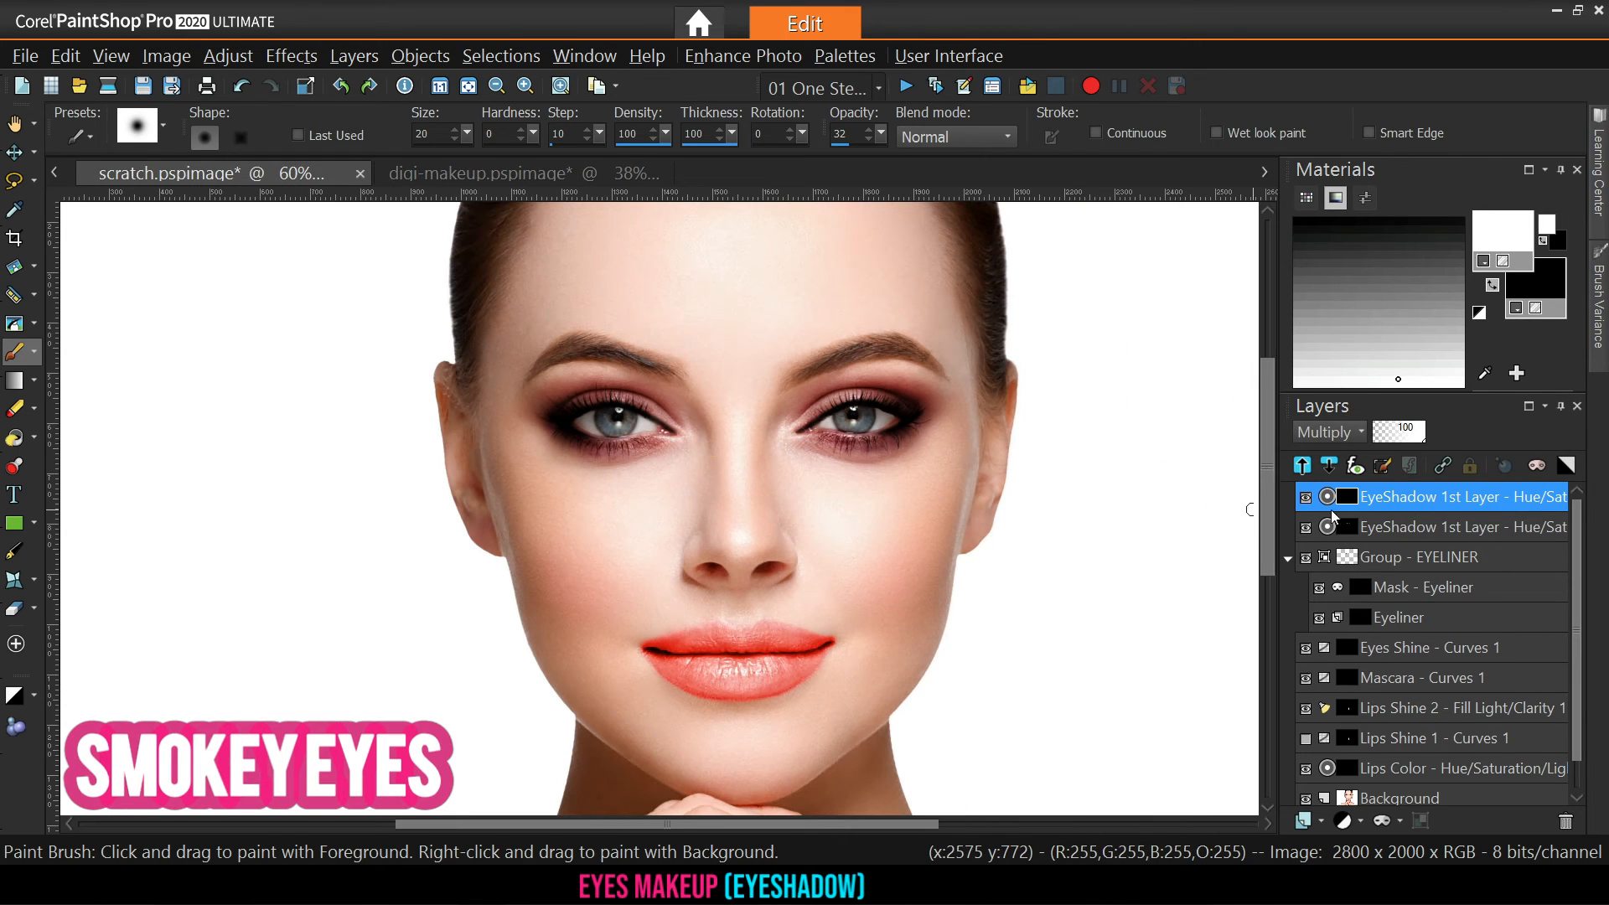
Reduce the opacity of the lower EyeShadow layer to 90 and fit the whole portrait in view
{"action": "right_click", "coordinate": [1382, 499]}
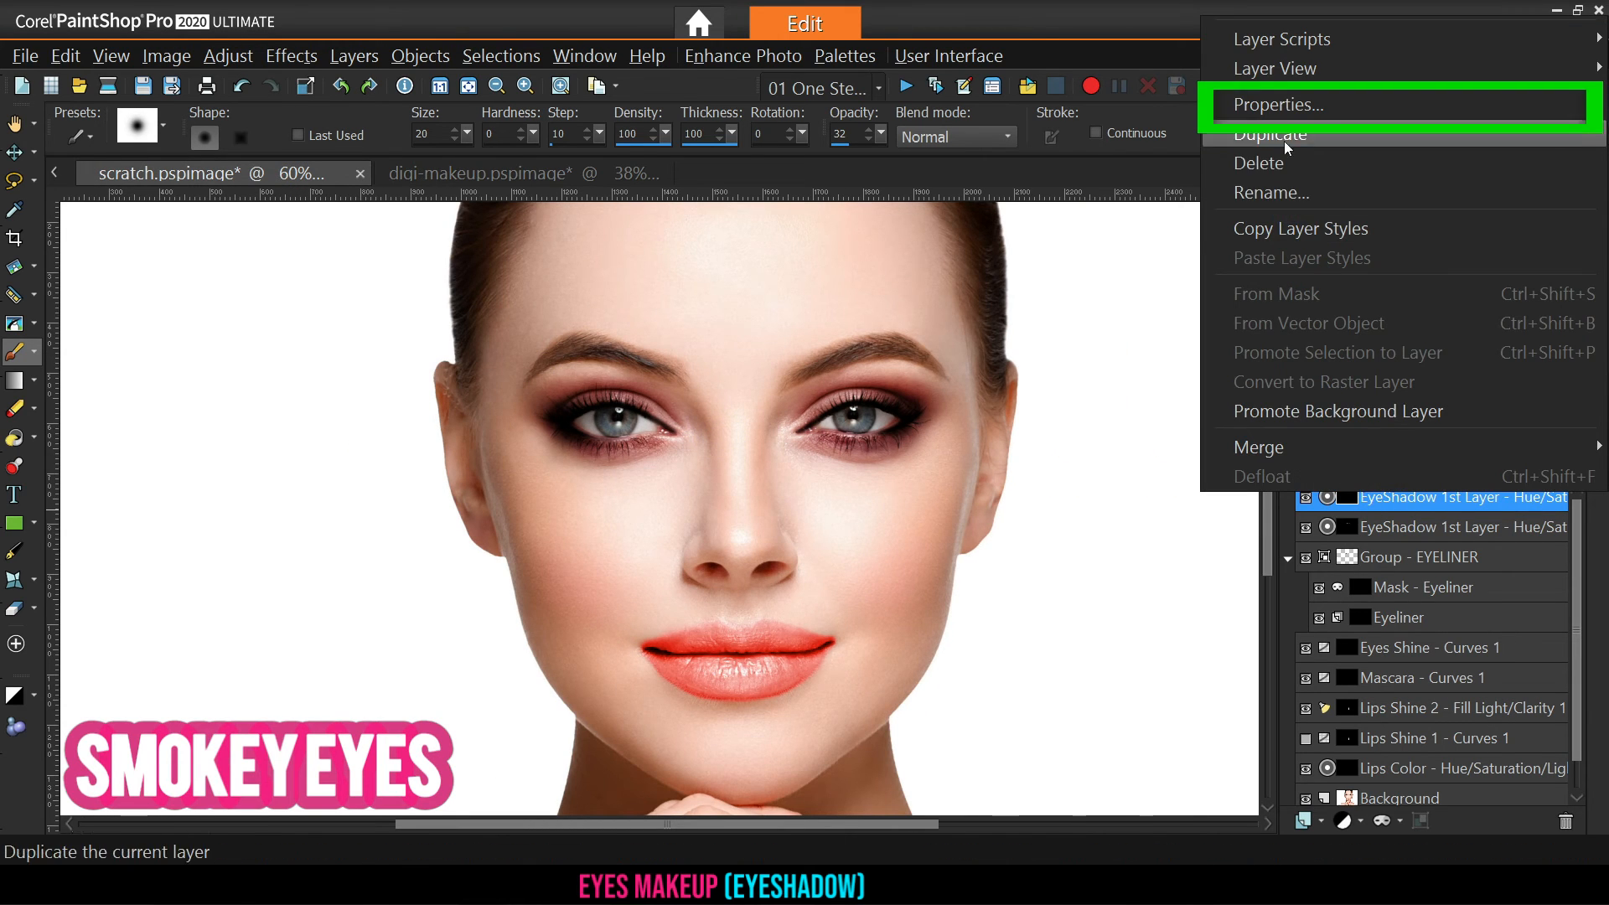
{"action": "left_click", "coordinate": [1371, 528]}
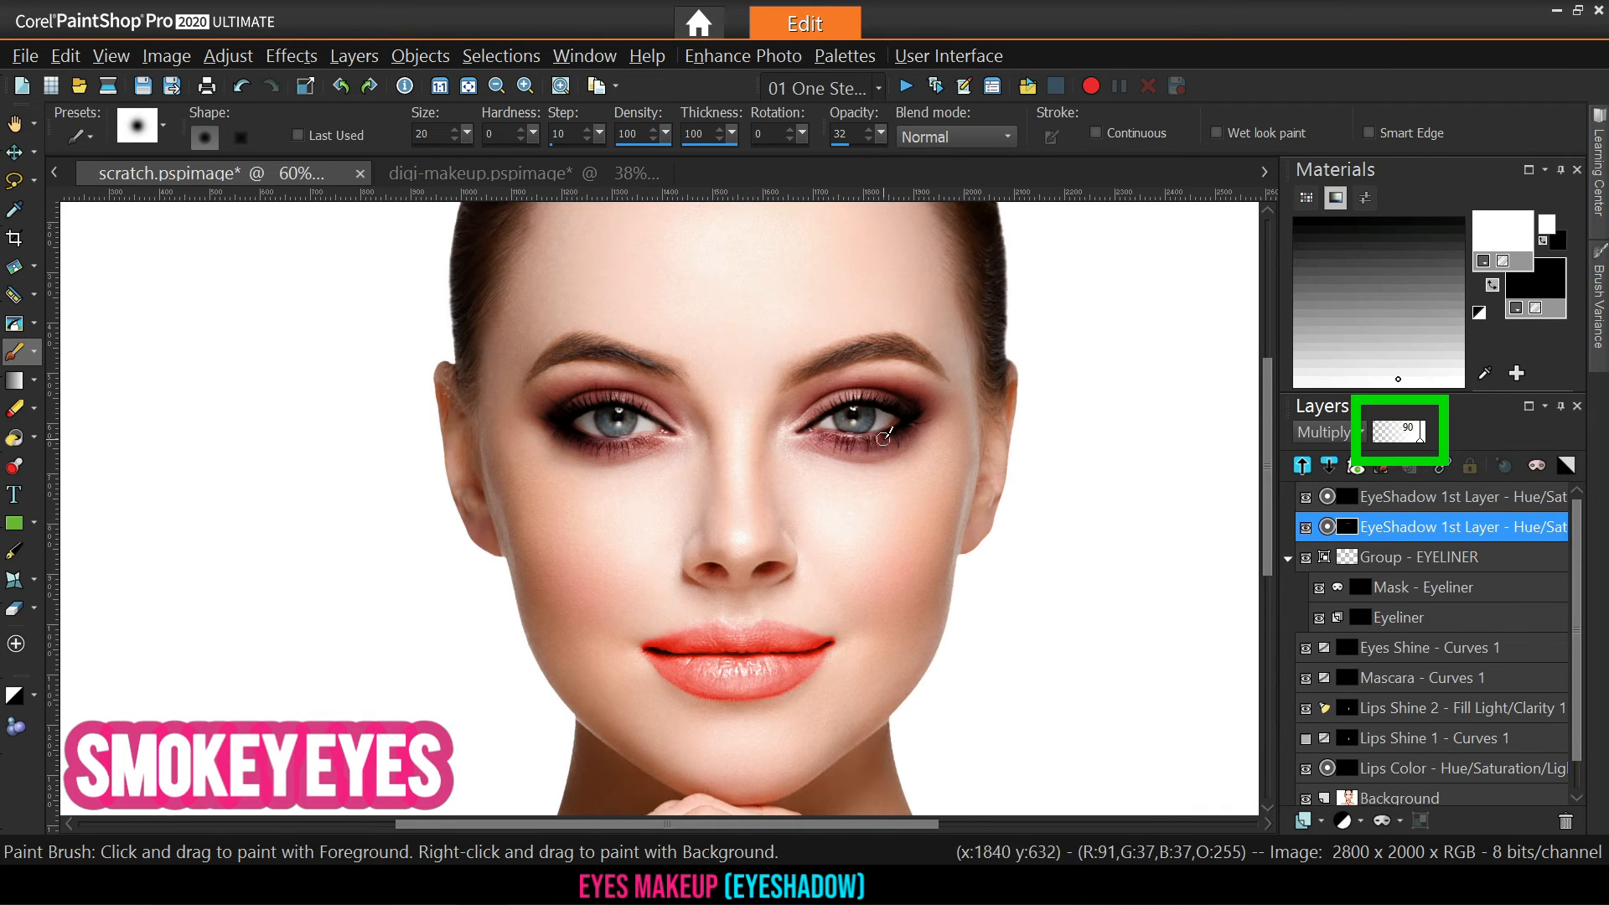
{"action": "left_click", "coordinate": [469, 87]}
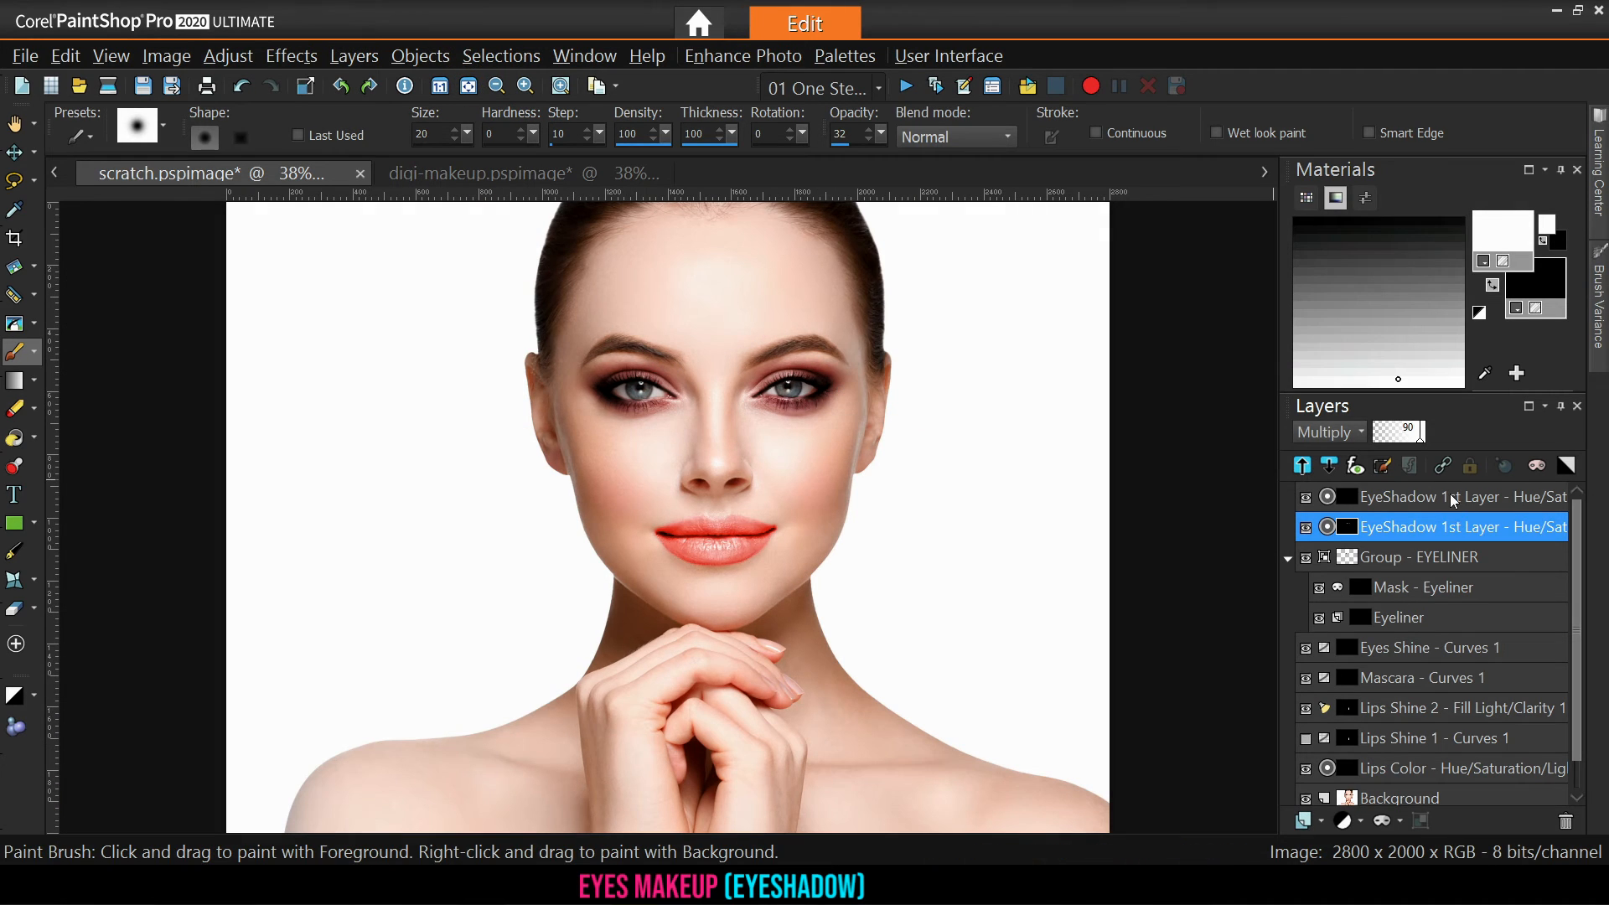
Return the upper EyeShadow layer's blend mode to Color (Legacy)
{"action": "left_click", "coordinate": [1425, 496], "text": "ctrl"}
{"action": "left_click", "coordinate": [1341, 432]}
{"action": "left_click", "coordinate": [1425, 370]}
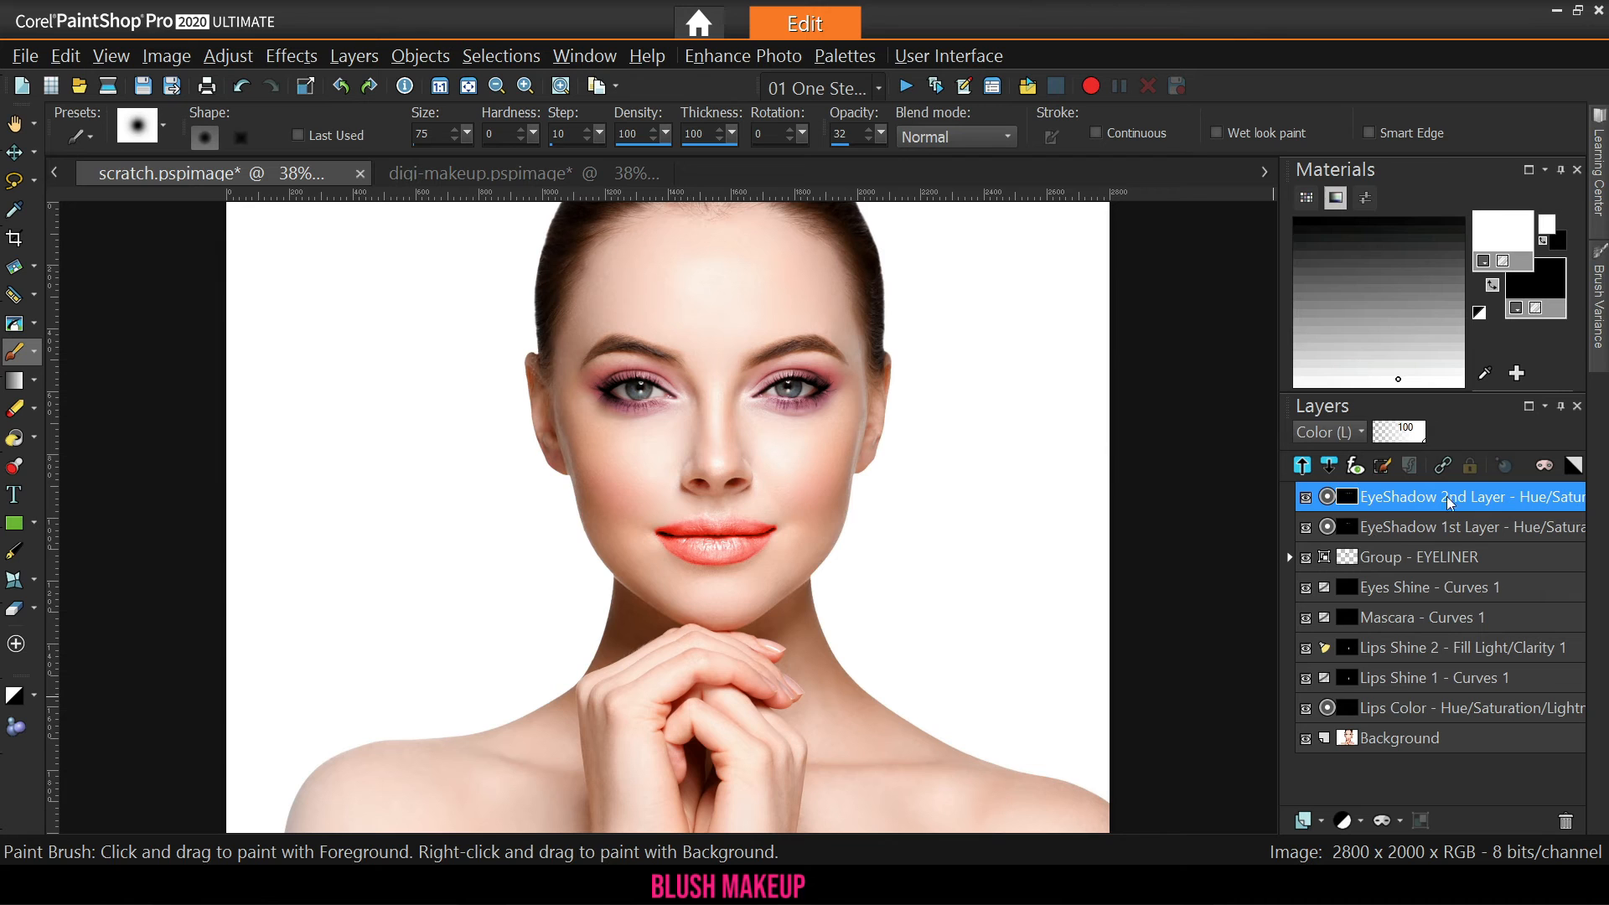
Add a colorized Hue/Saturation/Lightness adjustment layer directly above the EYELINER group with saturation 100 and hue 0
{"action": "left_click", "coordinate": [1397, 558]}
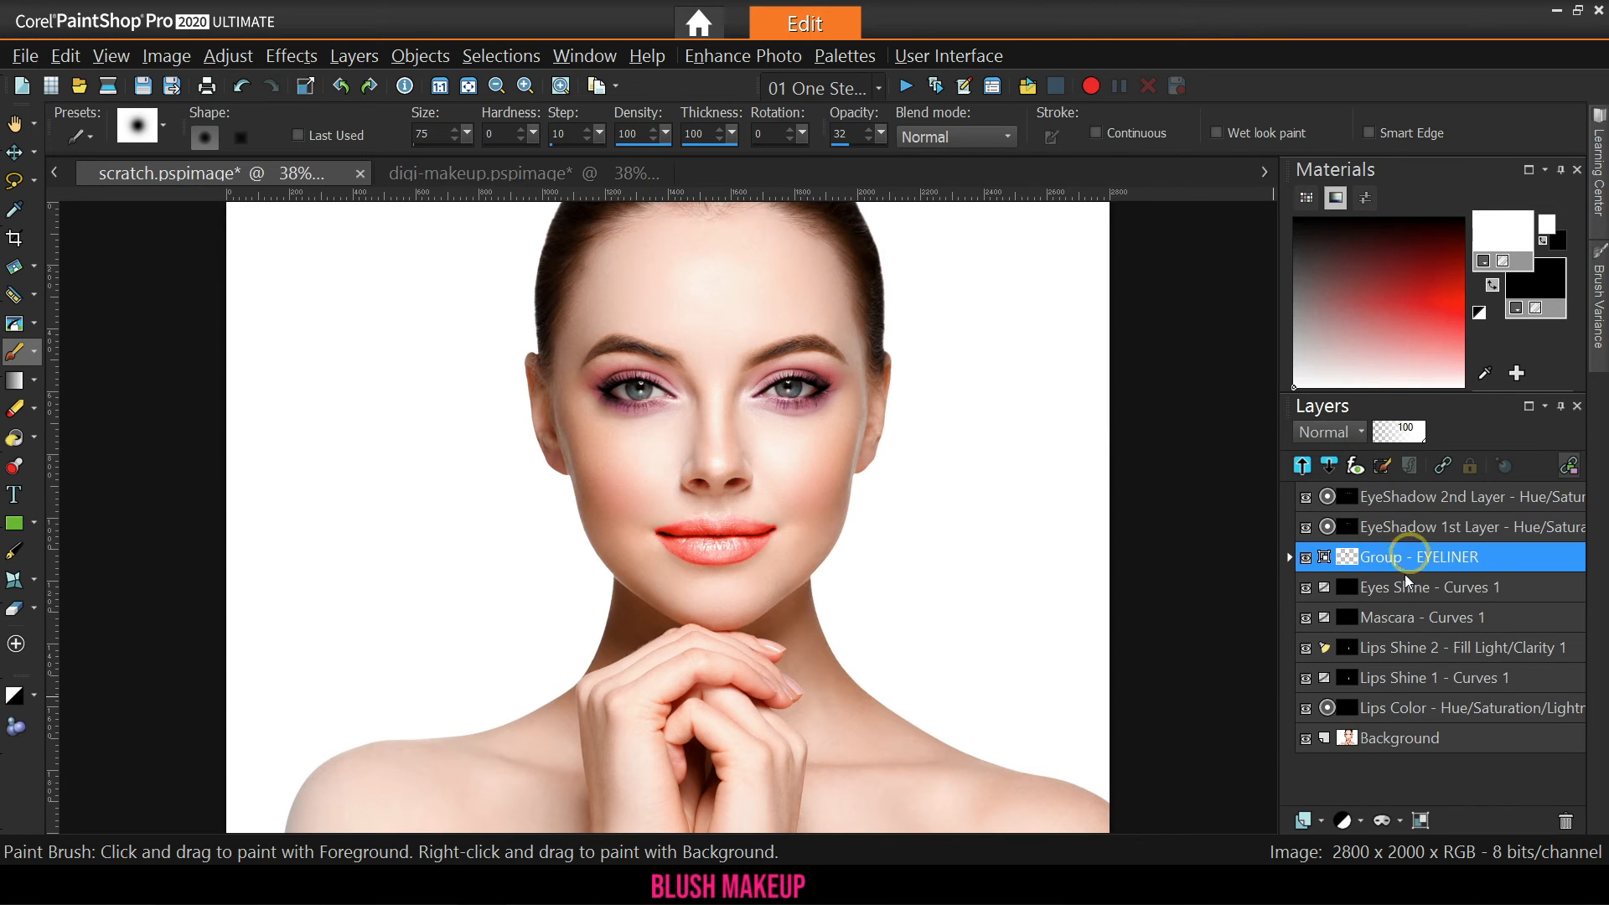
{"action": "left_click", "coordinate": [1342, 823]}
{"action": "left_click", "coordinate": [1386, 559]}
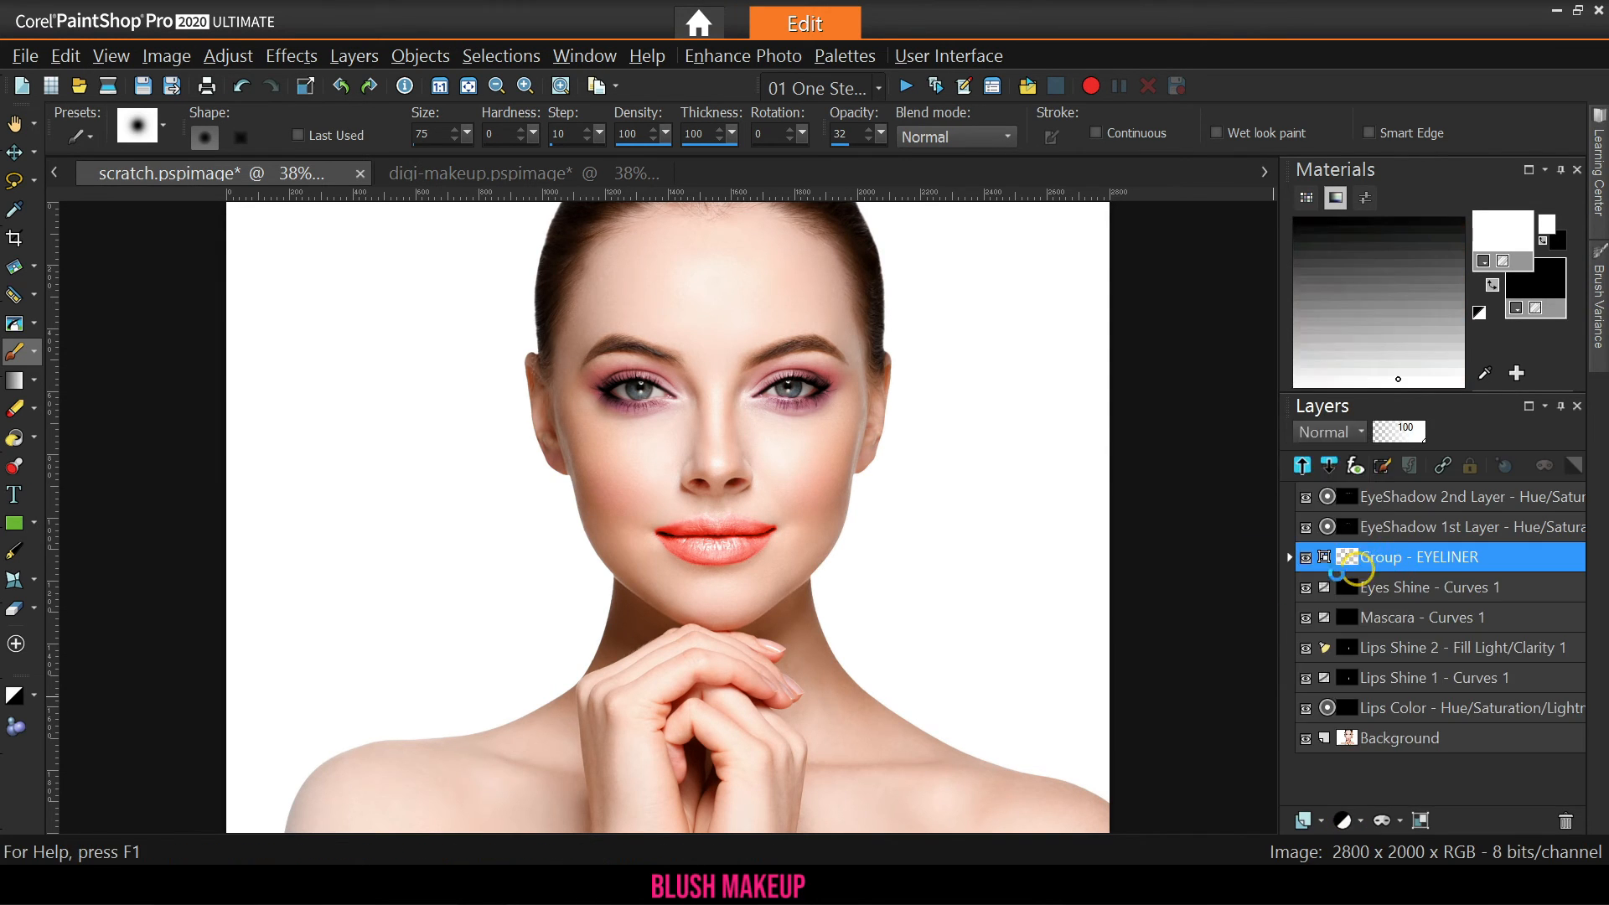
{"action": "left_click", "coordinate": [1200, 280]}
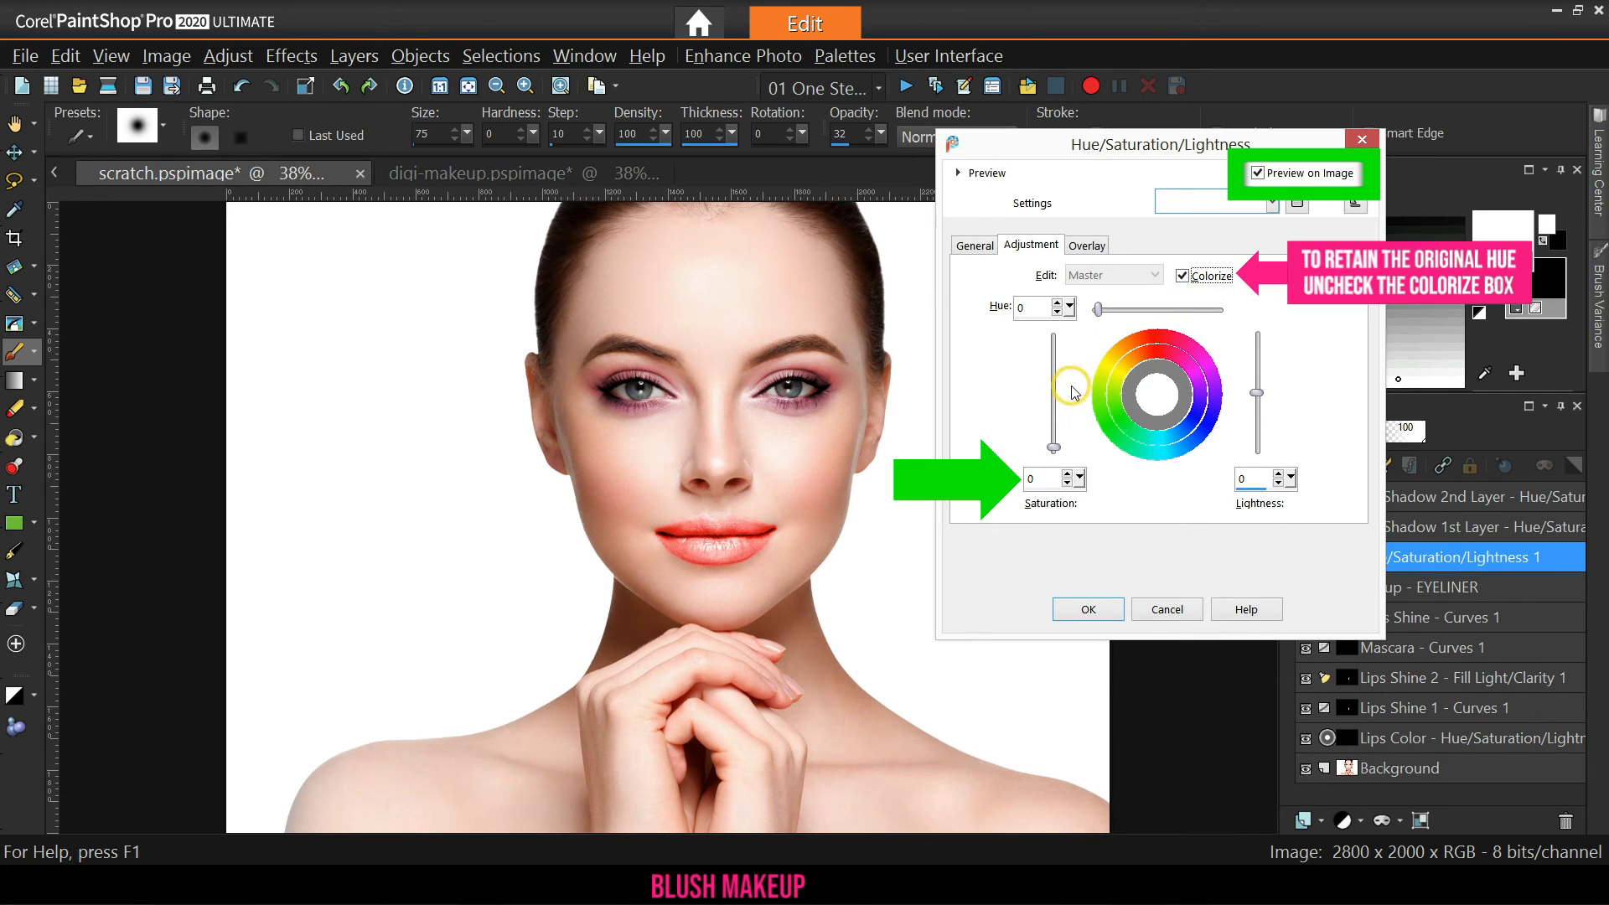
{"action": "left_click_drag", "start_coordinate": [1055, 457], "coordinate": [1055, 340]}
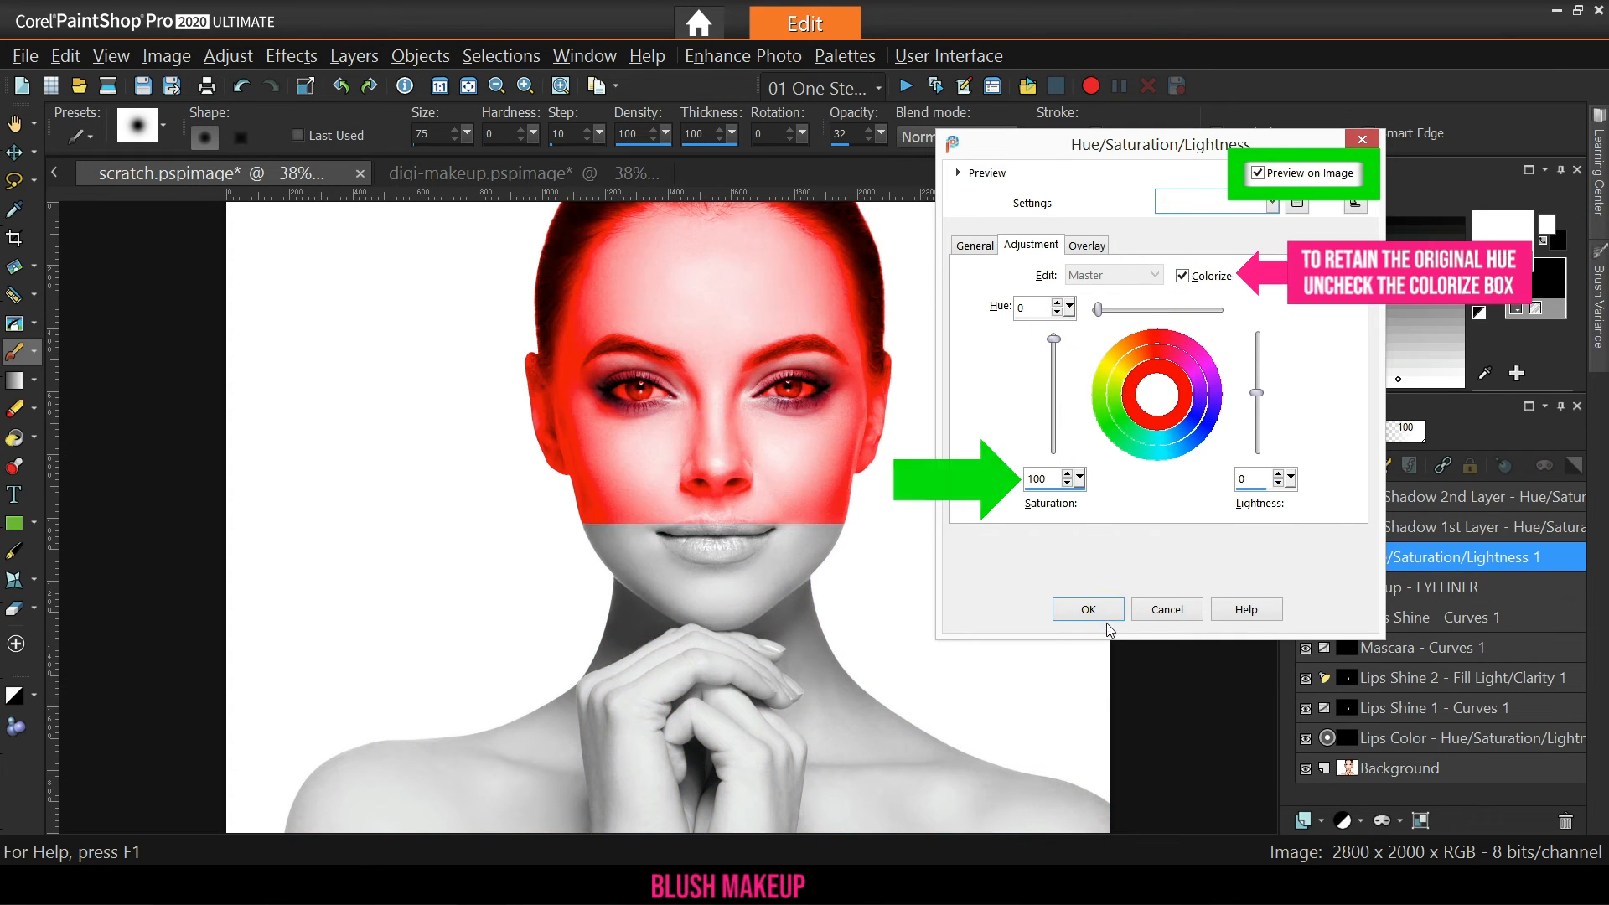
{"action": "left_click", "coordinate": [1099, 600]}
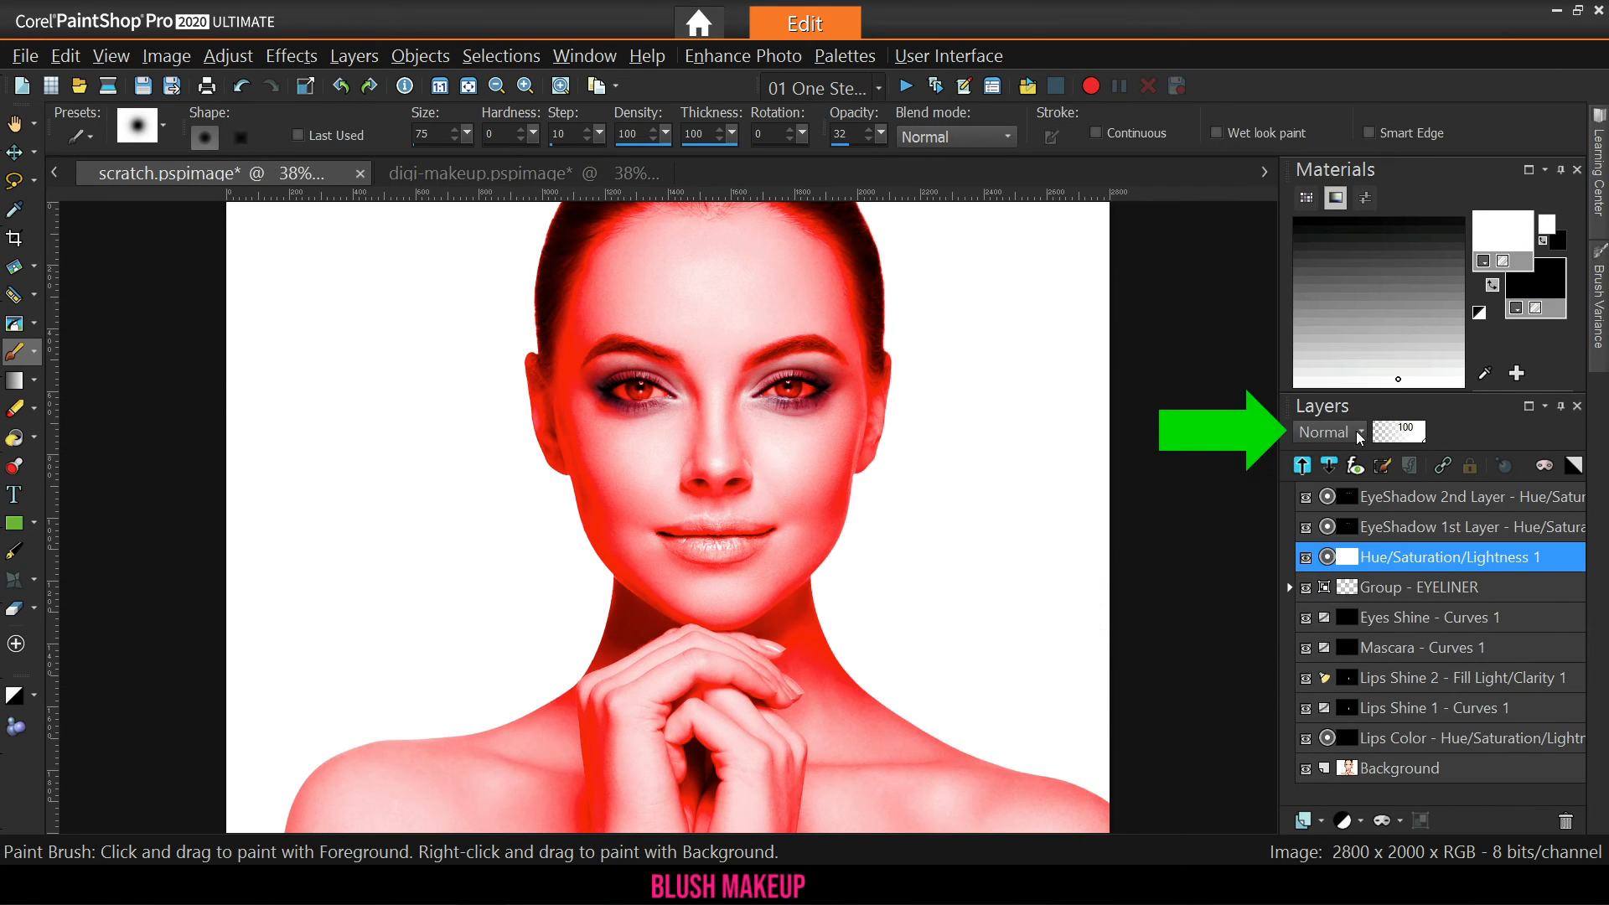
Set the new adjustment layer's blend mode to Multiply and invert its mask to hide the red effect
{"action": "left_click", "coordinate": [1351, 432]}
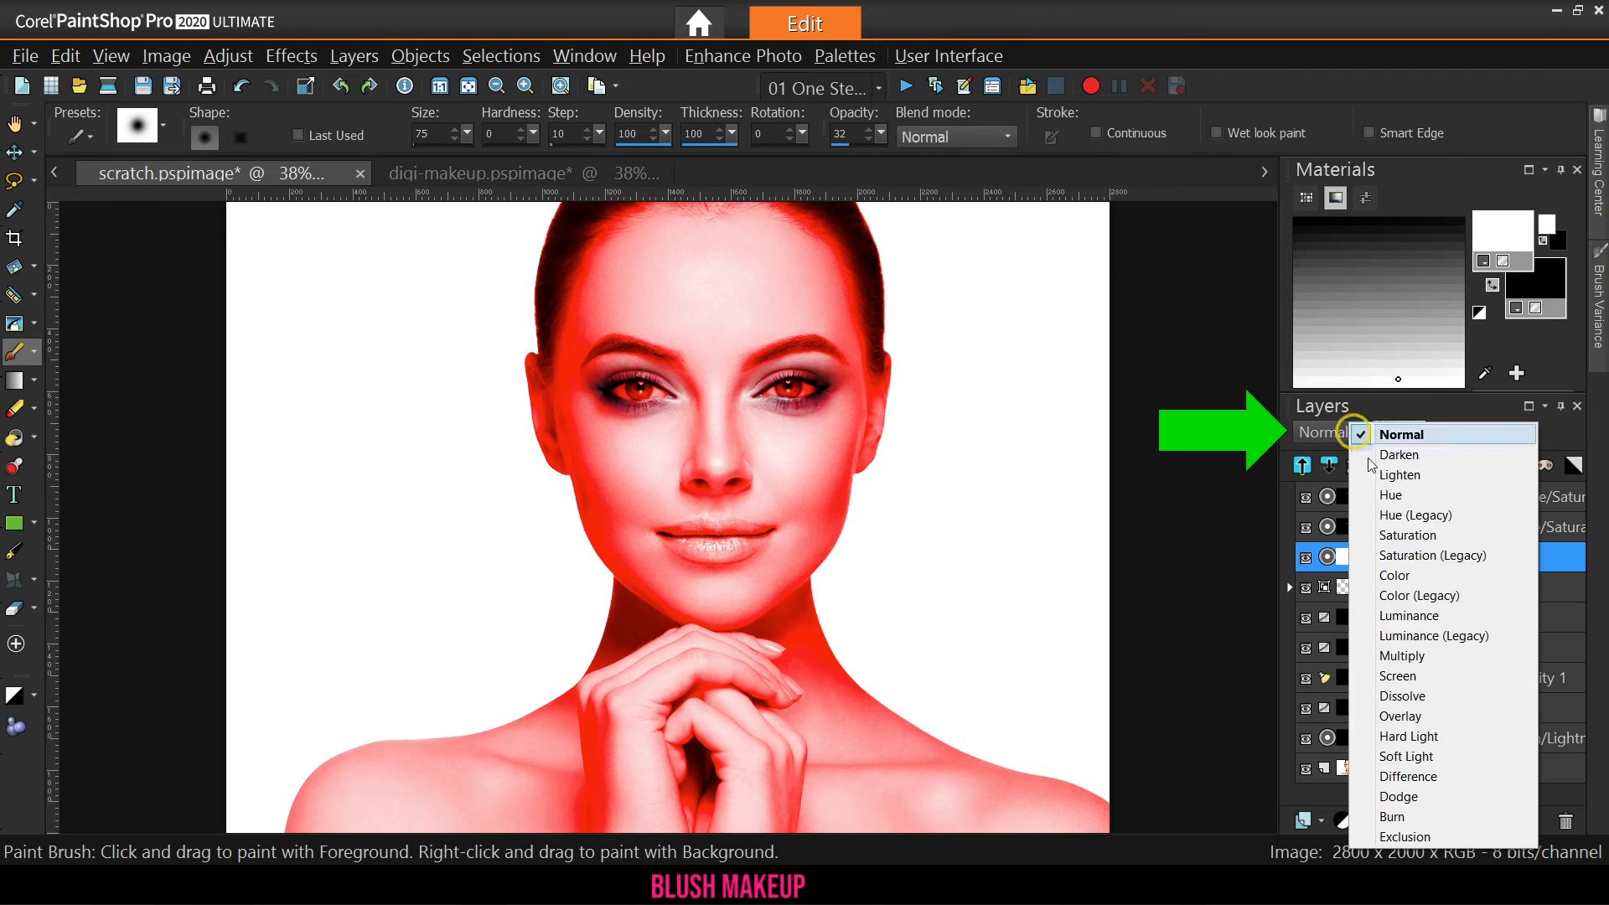
{"action": "left_click", "coordinate": [1405, 658]}
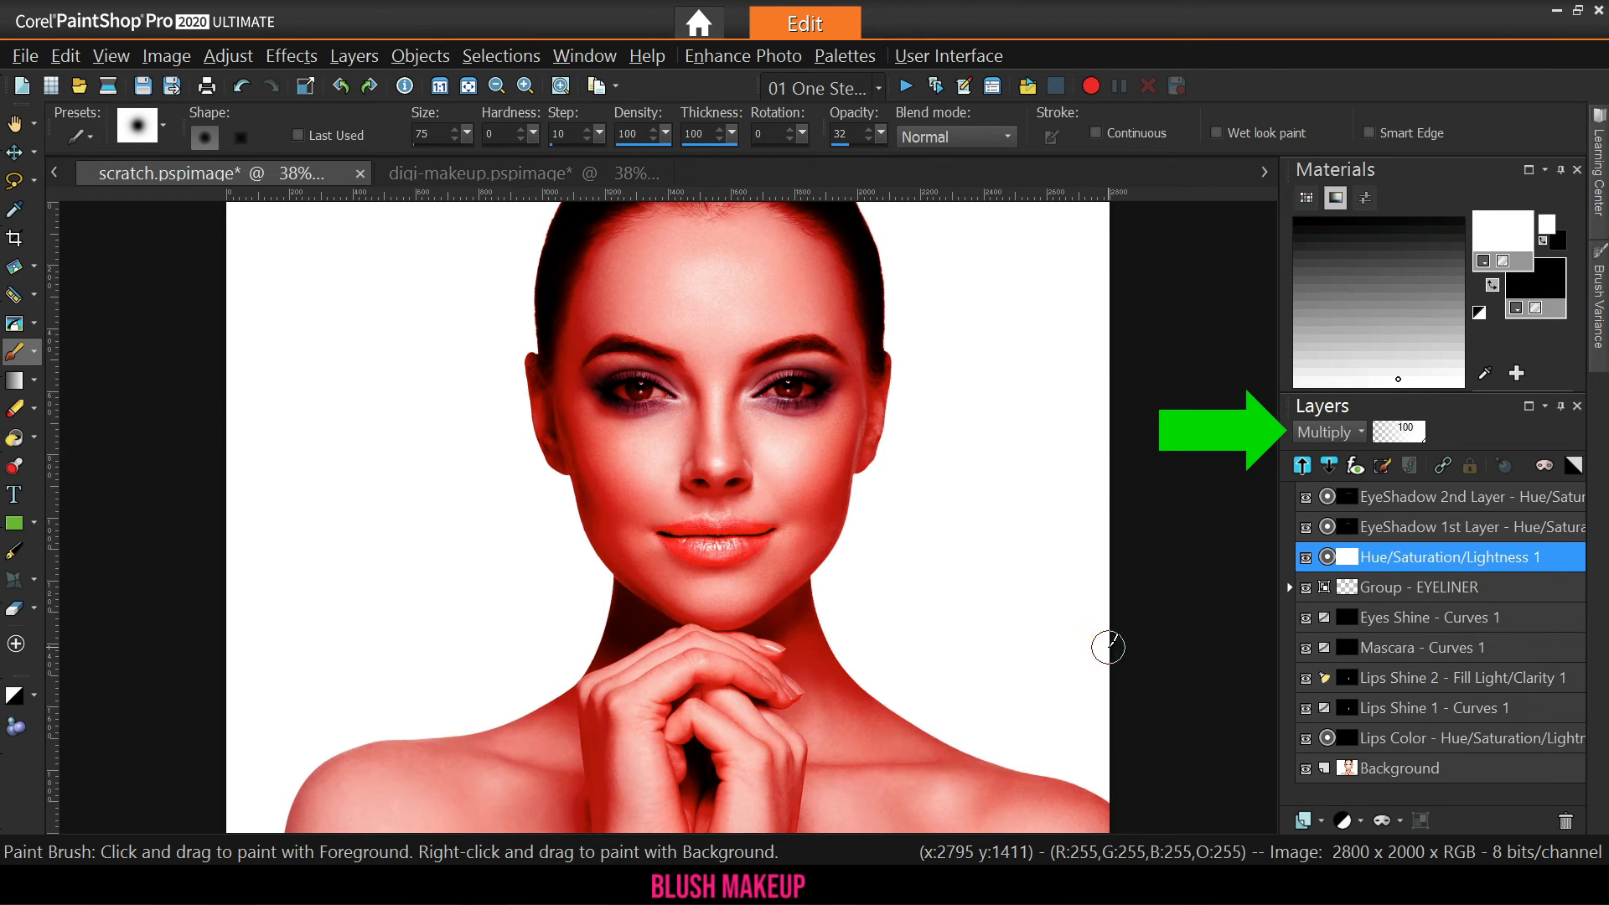
{"action": "left_click", "coordinate": [1574, 467]}
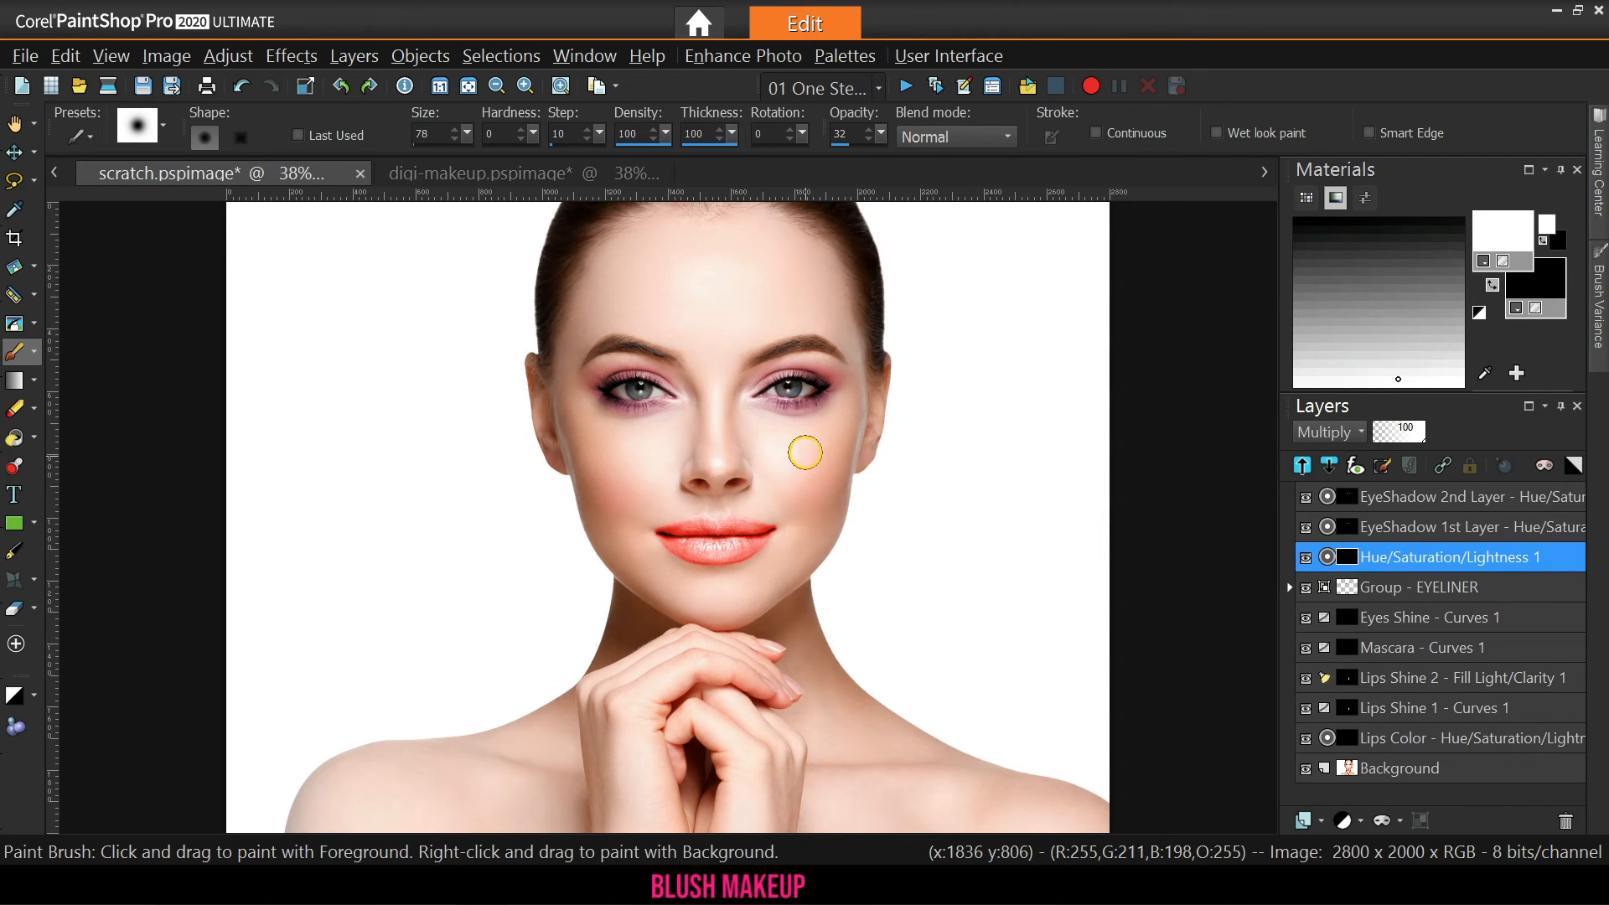
Enlarge the soft paint brush to size 405 and try a white blush dab on the model's left cheek at opacity 32
{"action": "left_click_drag", "start_coordinate": [820, 510], "coordinate": [830, 541]}
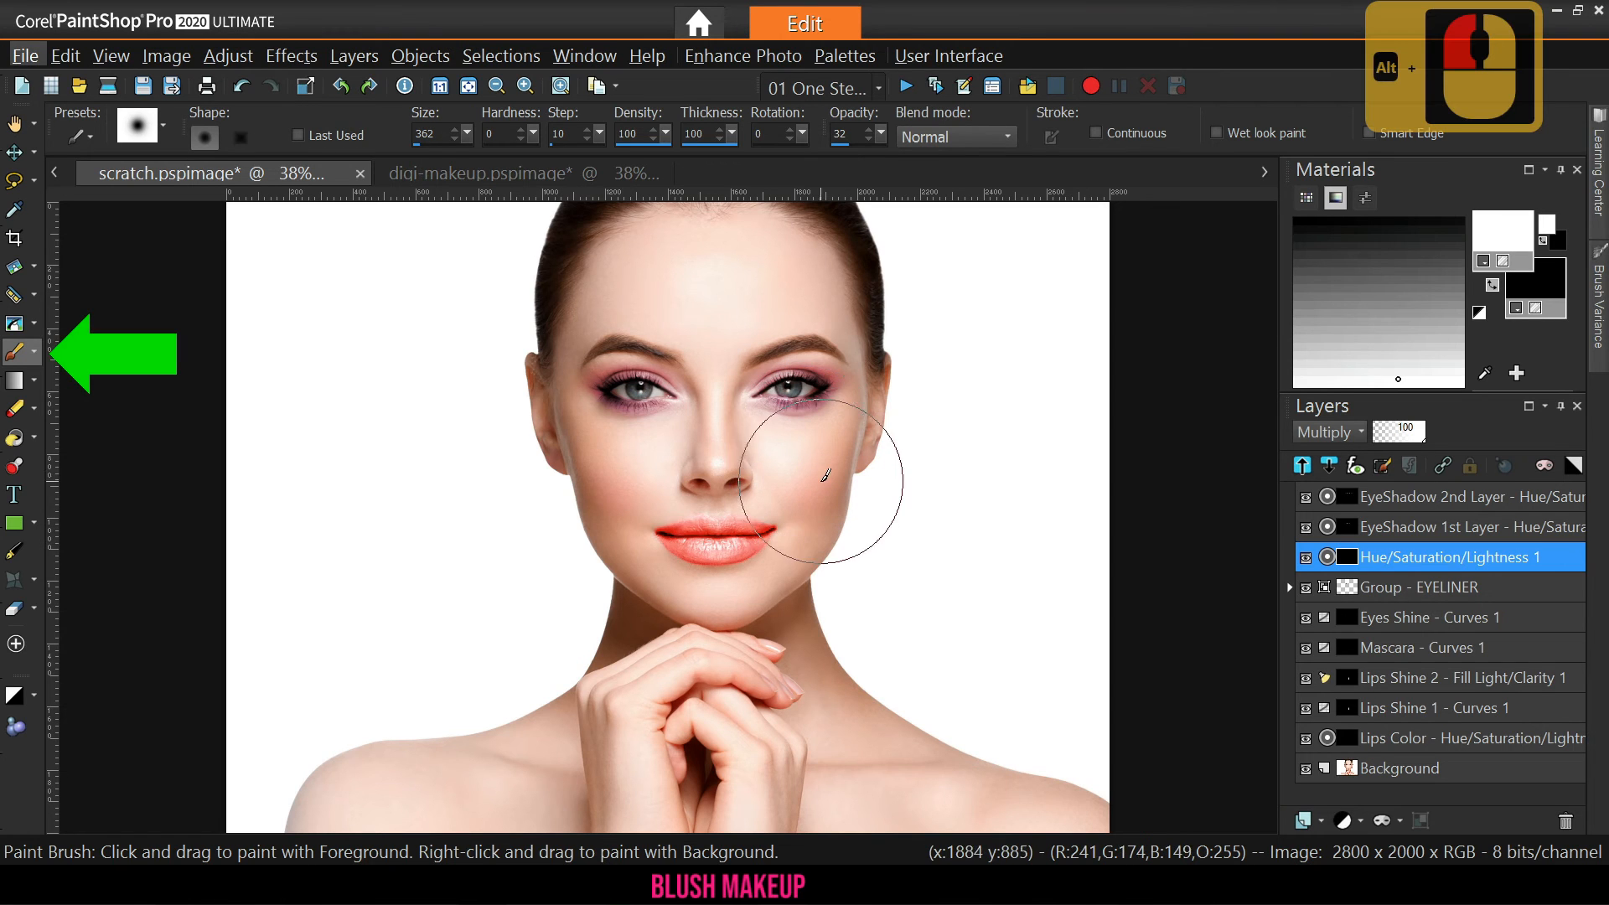
{"action": "left_click_drag", "start_coordinate": [809, 485], "coordinate": [819, 482]}
{"action": "left_click", "coordinate": [819, 482]}
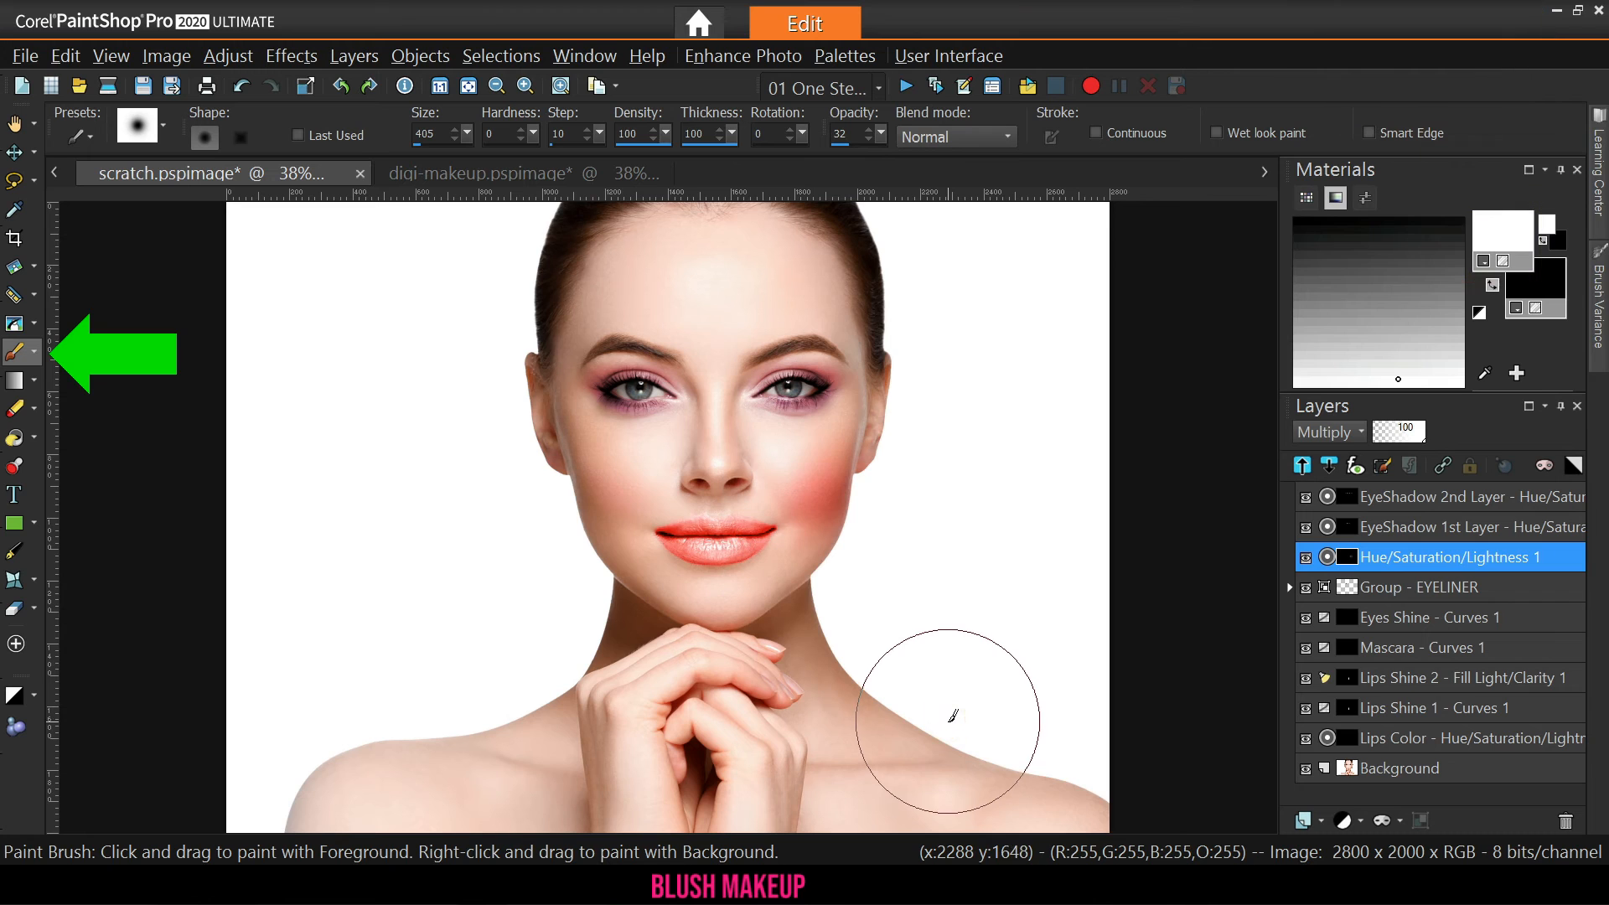
{"action": "left_click", "coordinate": [241, 85]}
Raise the brush opacity to 46 and dab white on the mask to apply blush to the model's left cheek
{"action": "left_click_drag", "start_coordinate": [884, 135], "coordinate": [897, 138]}
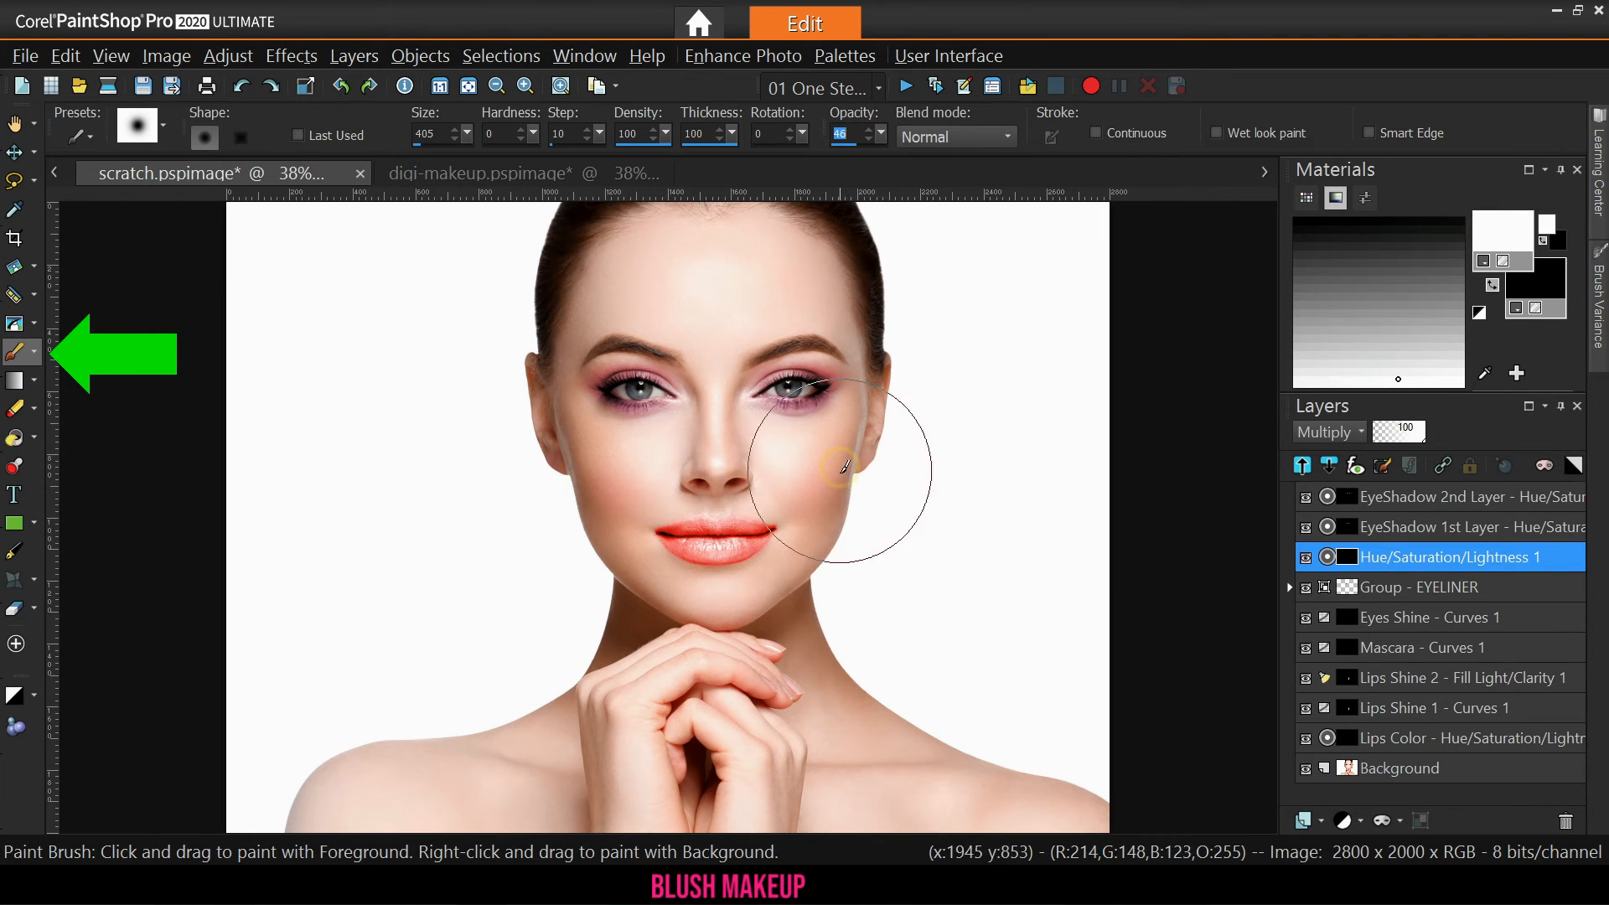
{"action": "left_click", "coordinate": [808, 495]}
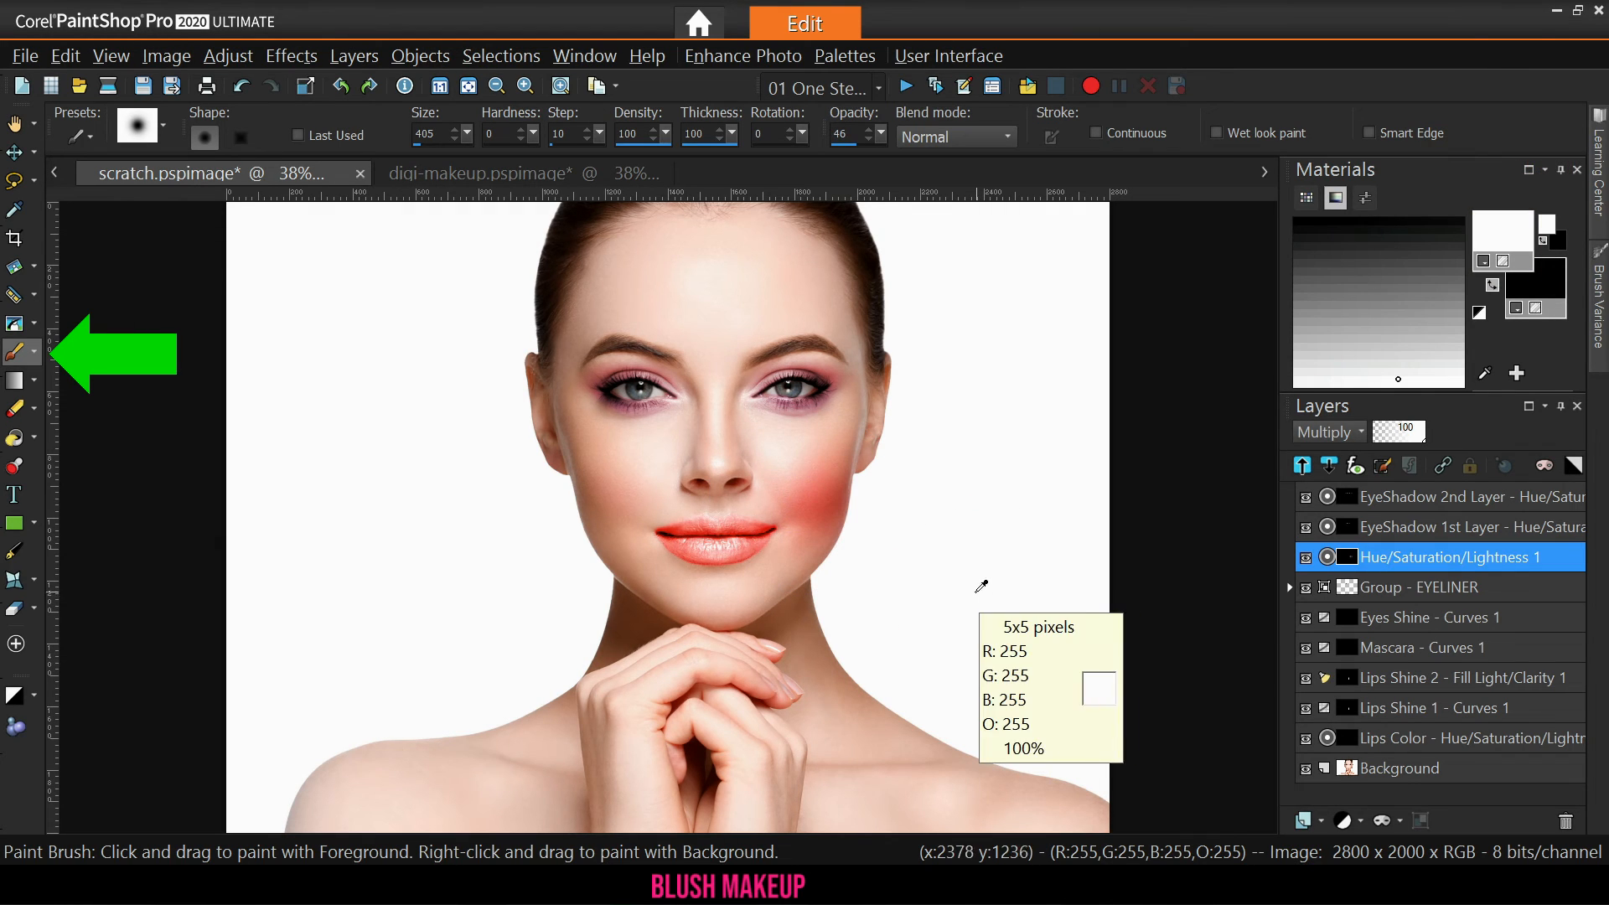
{"action": "key", "text": "ctrl+z"}
{"action": "left_click", "coordinate": [824, 484]}
Trim the excess blush around the left cheek by painting black on the mask with brush size 296 and opacity 100
{"action": "mouse_move", "coordinate": [965, 609]}
{"action": "left_mouse_down"}
{"action": "mouse_move", "coordinate": [934, 478]}
{"action": "mouse_move", "coordinate": [911, 189]}
{"action": "left_mouse_up"}
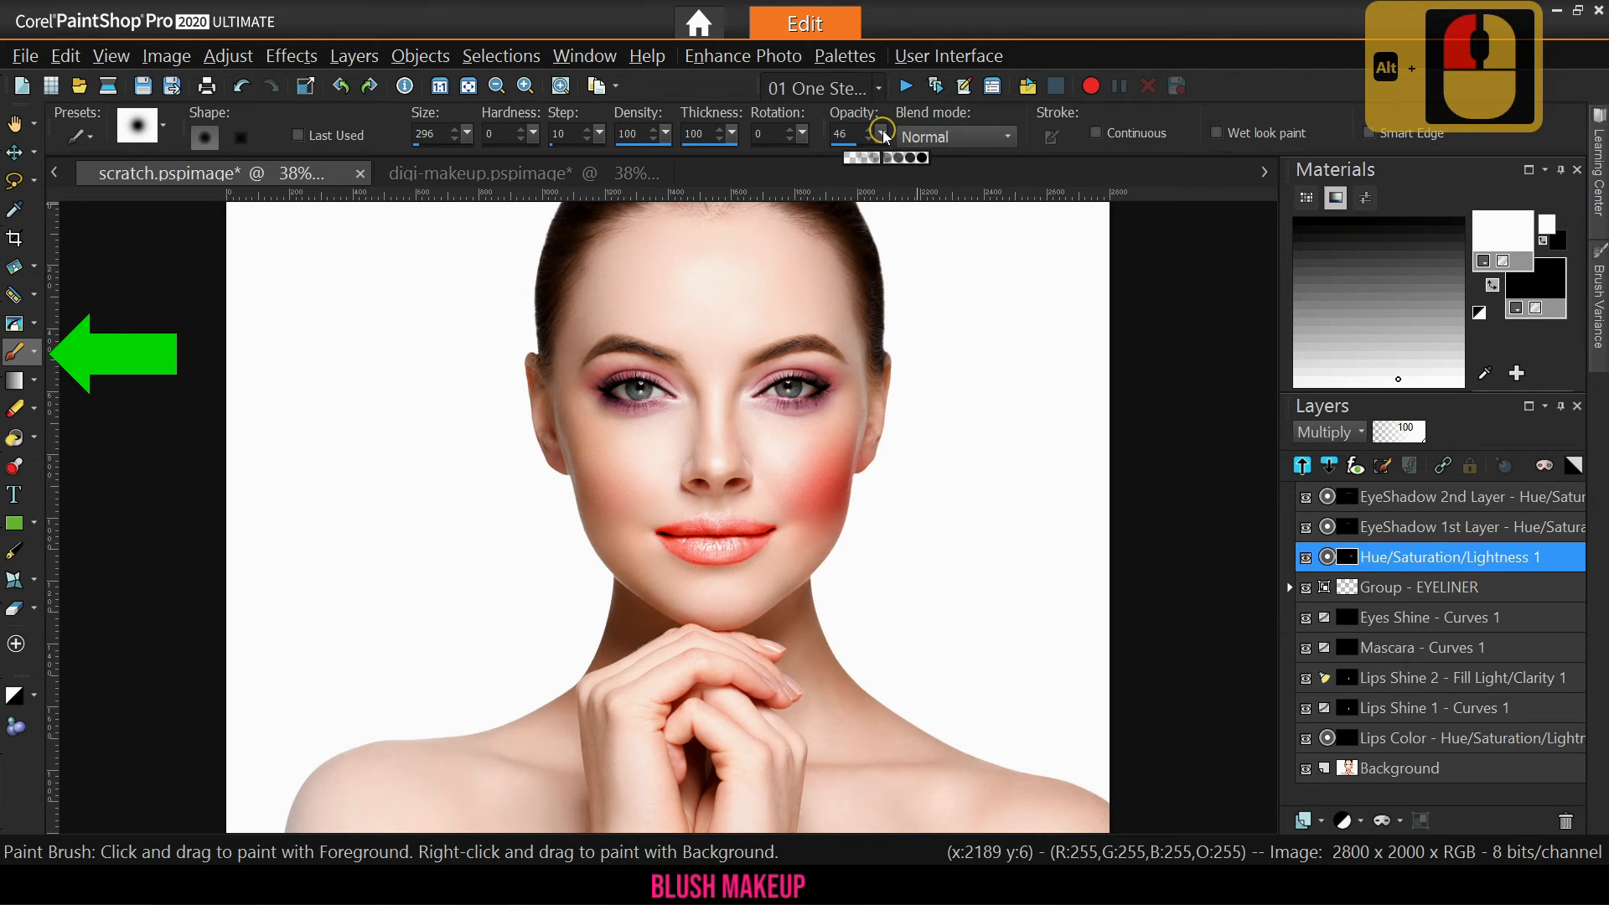
{"action": "left_click_drag", "start_coordinate": [885, 136], "coordinate": [933, 140]}
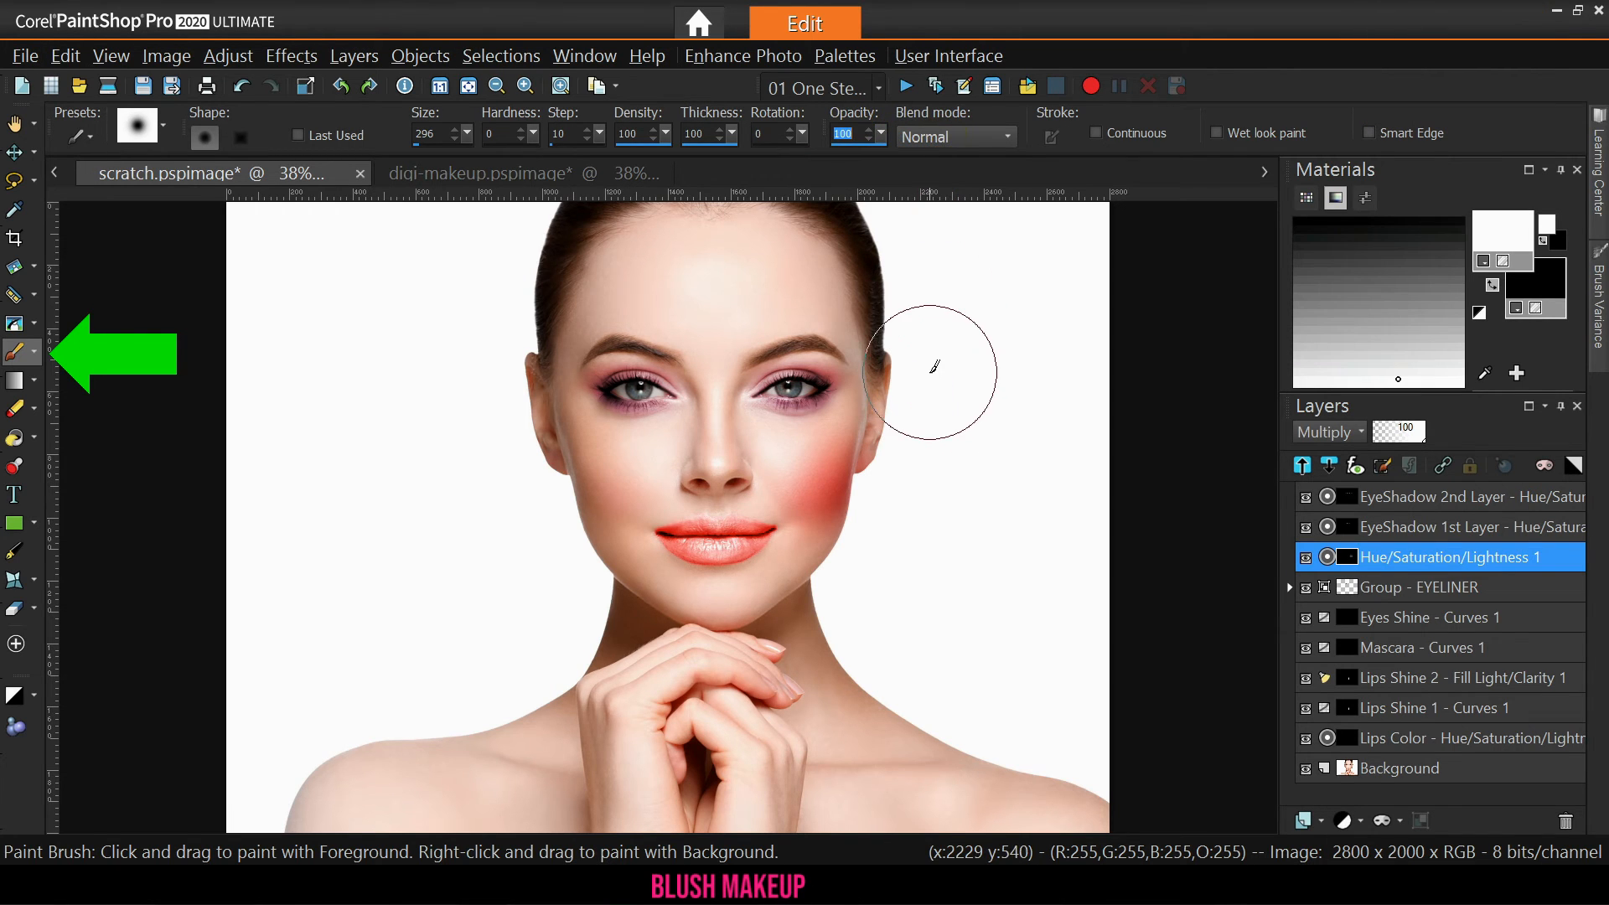
{"action": "right_click", "coordinate": [928, 379]}
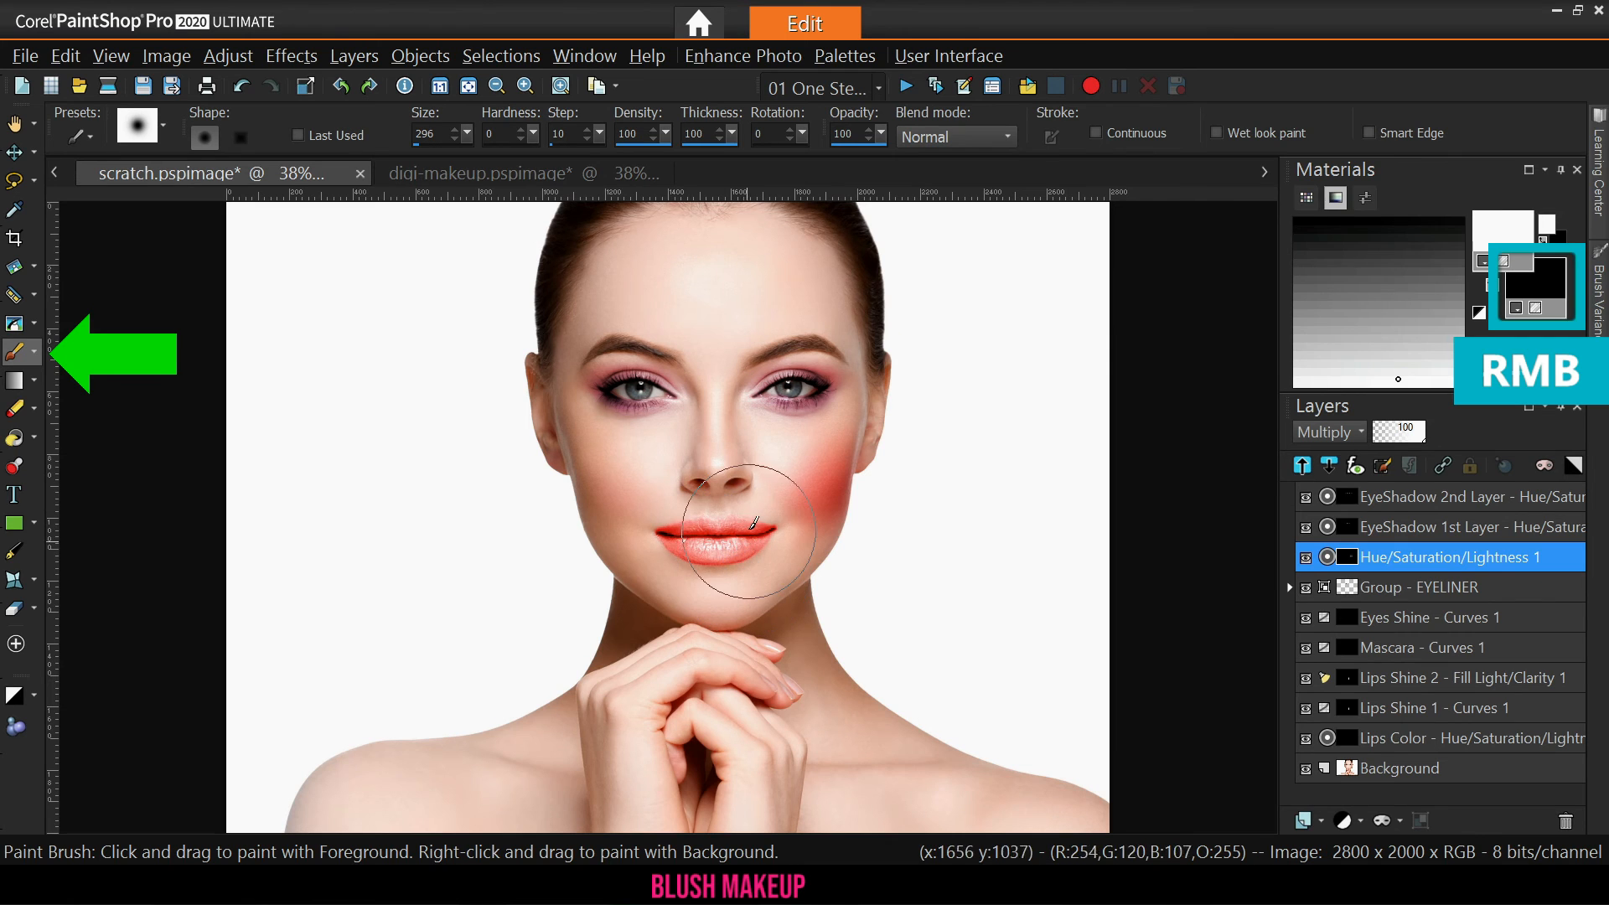
Soften the blush mask with a Gaussian Blur and lower the blush layer's opacity to 35
{"action": "left_click", "coordinate": [228, 55]}
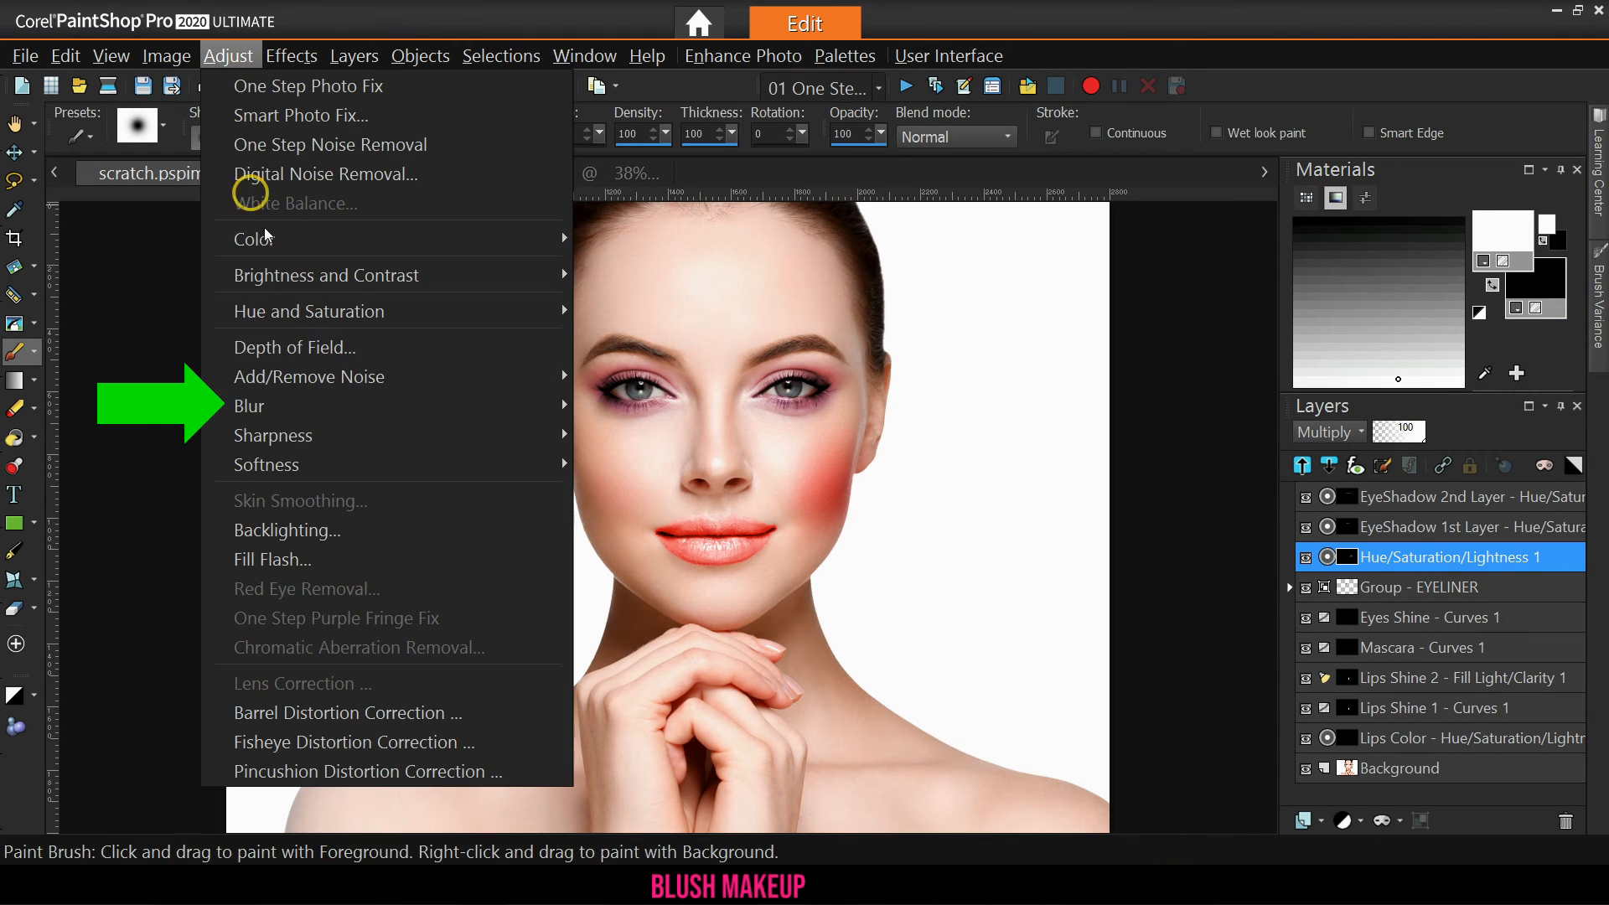
{"action": "mouse_move", "coordinate": [252, 406]}
{"action": "left_click", "coordinate": [646, 494]}
{"action": "mouse_move", "coordinate": [1407, 431]}
{"action": "left_mouse_down"}
{"action": "mouse_move", "coordinate": [1392, 432]}
{"action": "mouse_move", "coordinate": [1442, 429]}
{"action": "mouse_move", "coordinate": [1389, 434]}
{"action": "left_mouse_up"}
{"action": "left_click", "coordinate": [1262, 488]}
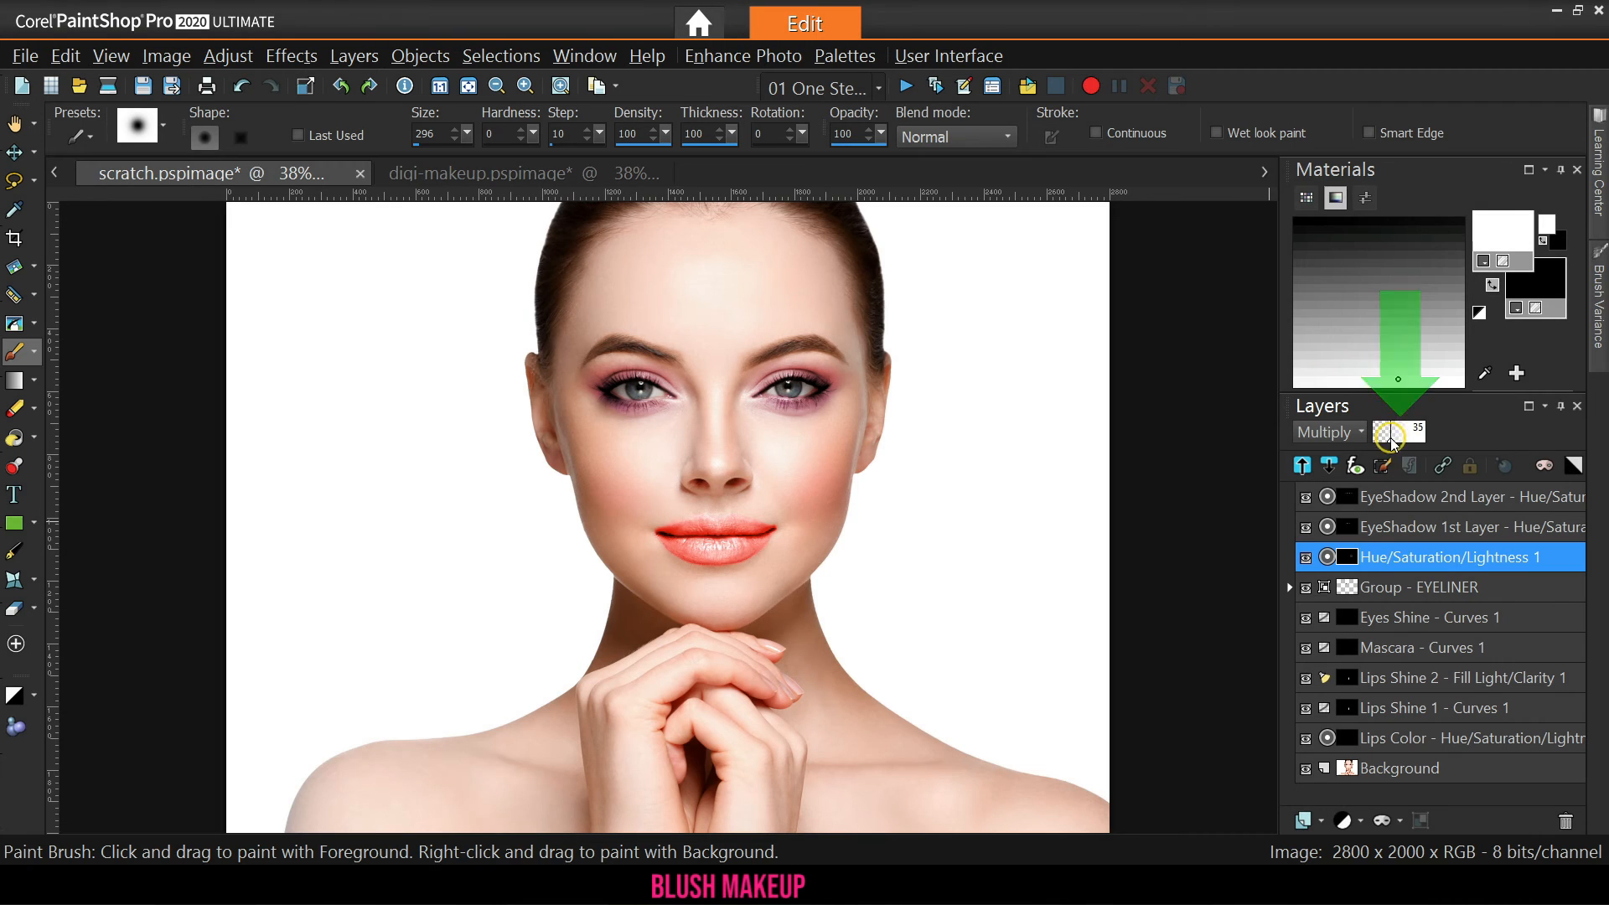
Examine the Blush layer's hue, saturation and lightness settings in digi-makeup.pspimage without changing them
{"action": "left_click", "coordinate": [557, 173]}
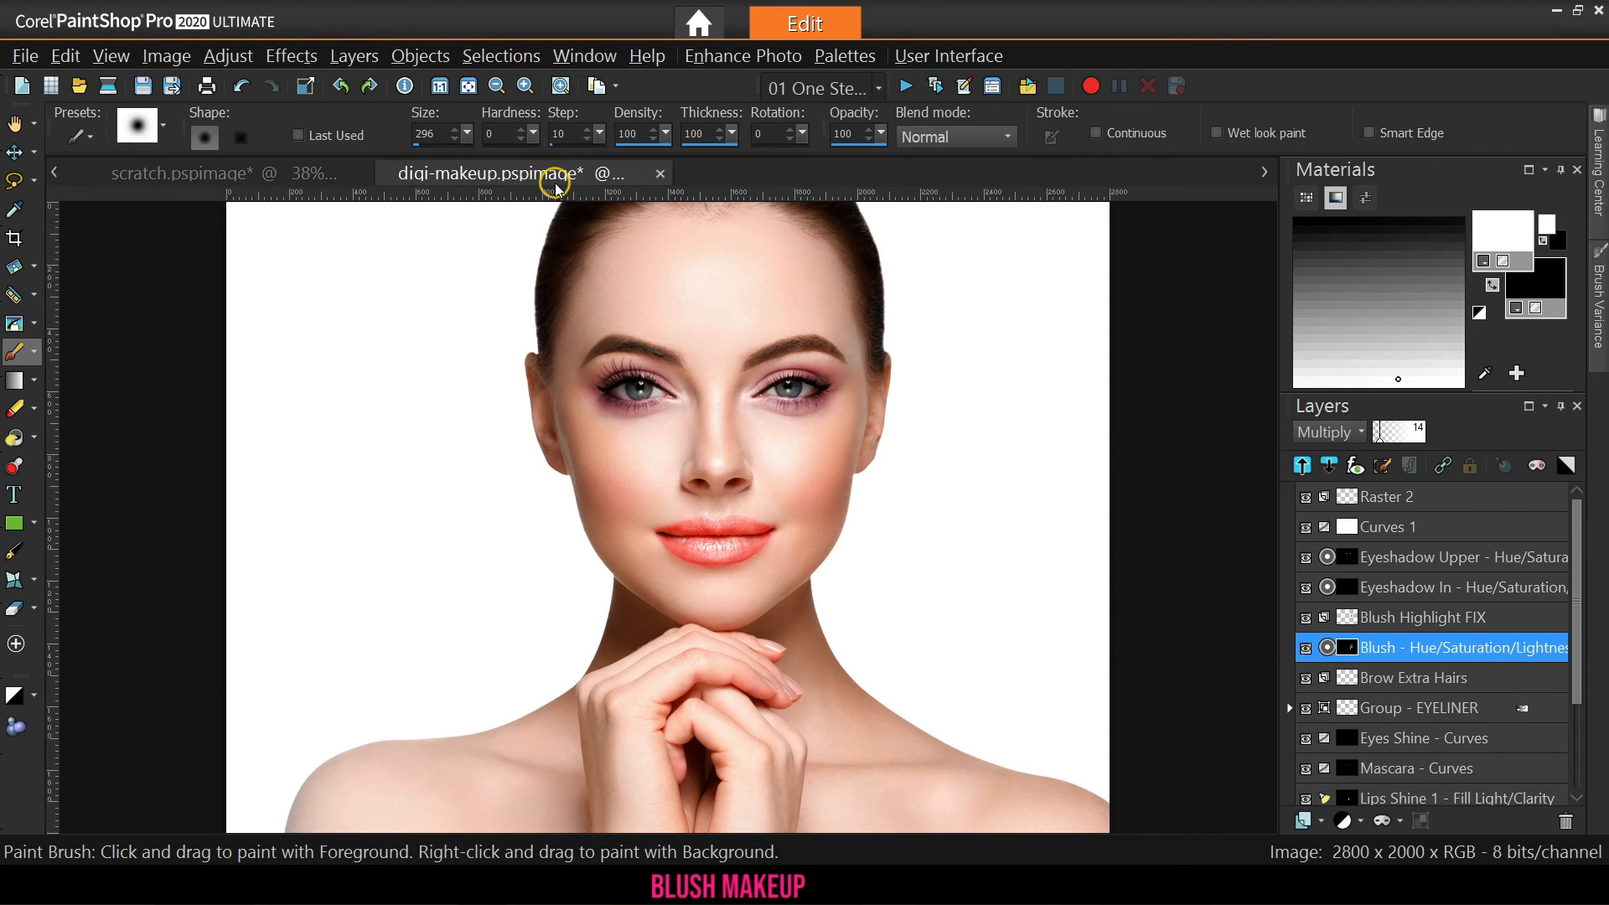
{"action": "right_click", "coordinate": [1355, 648]}
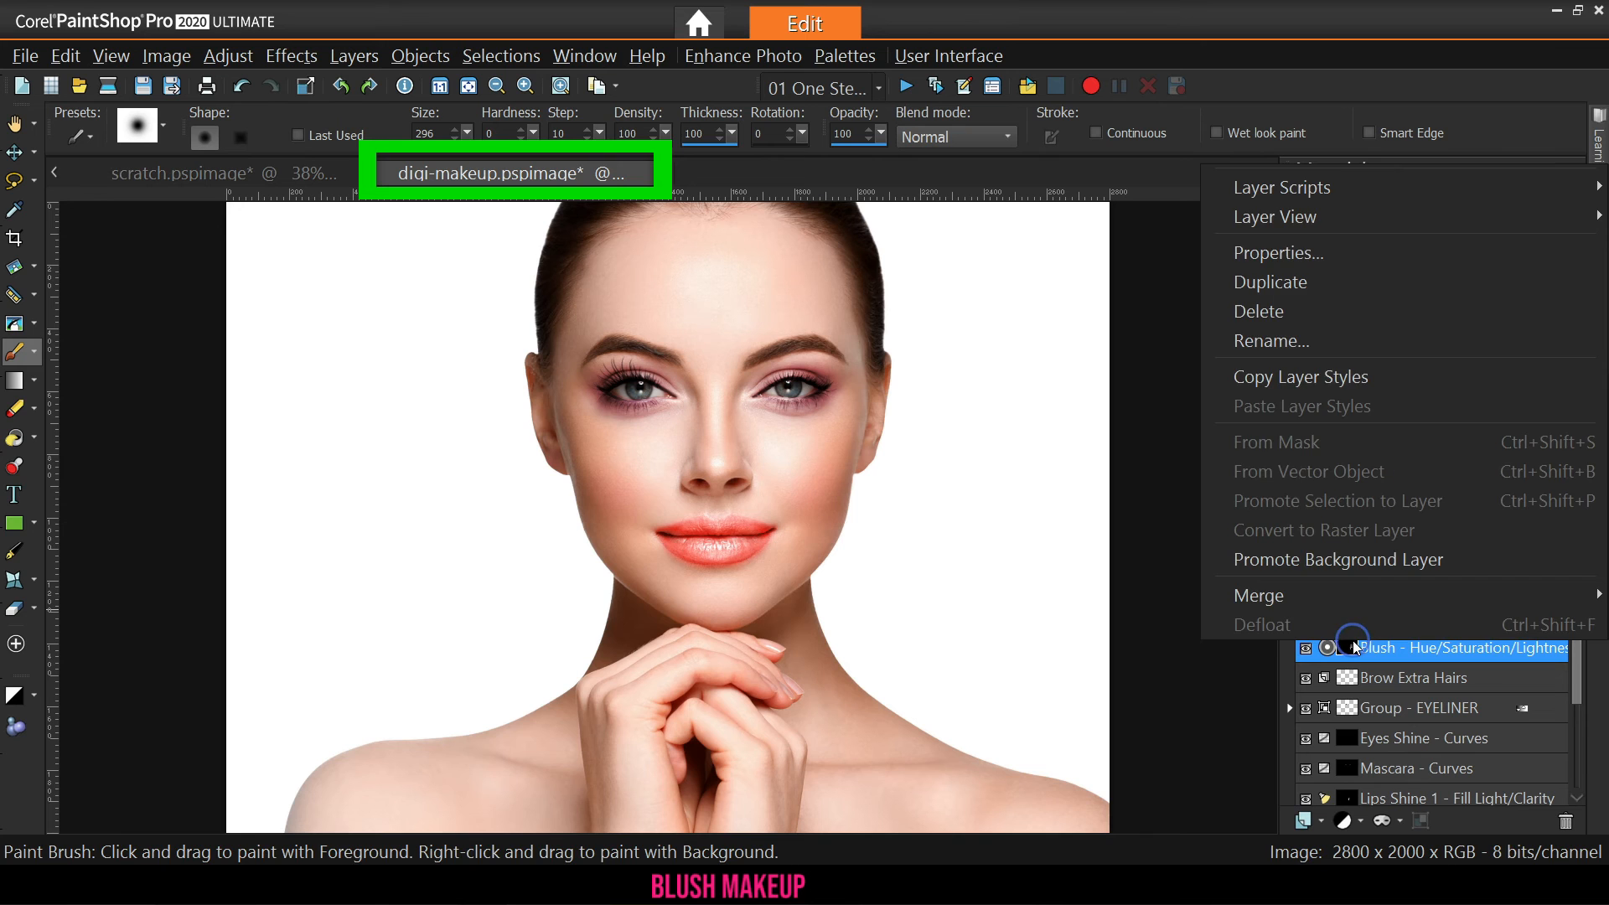
{"action": "left_click", "coordinate": [1273, 254]}
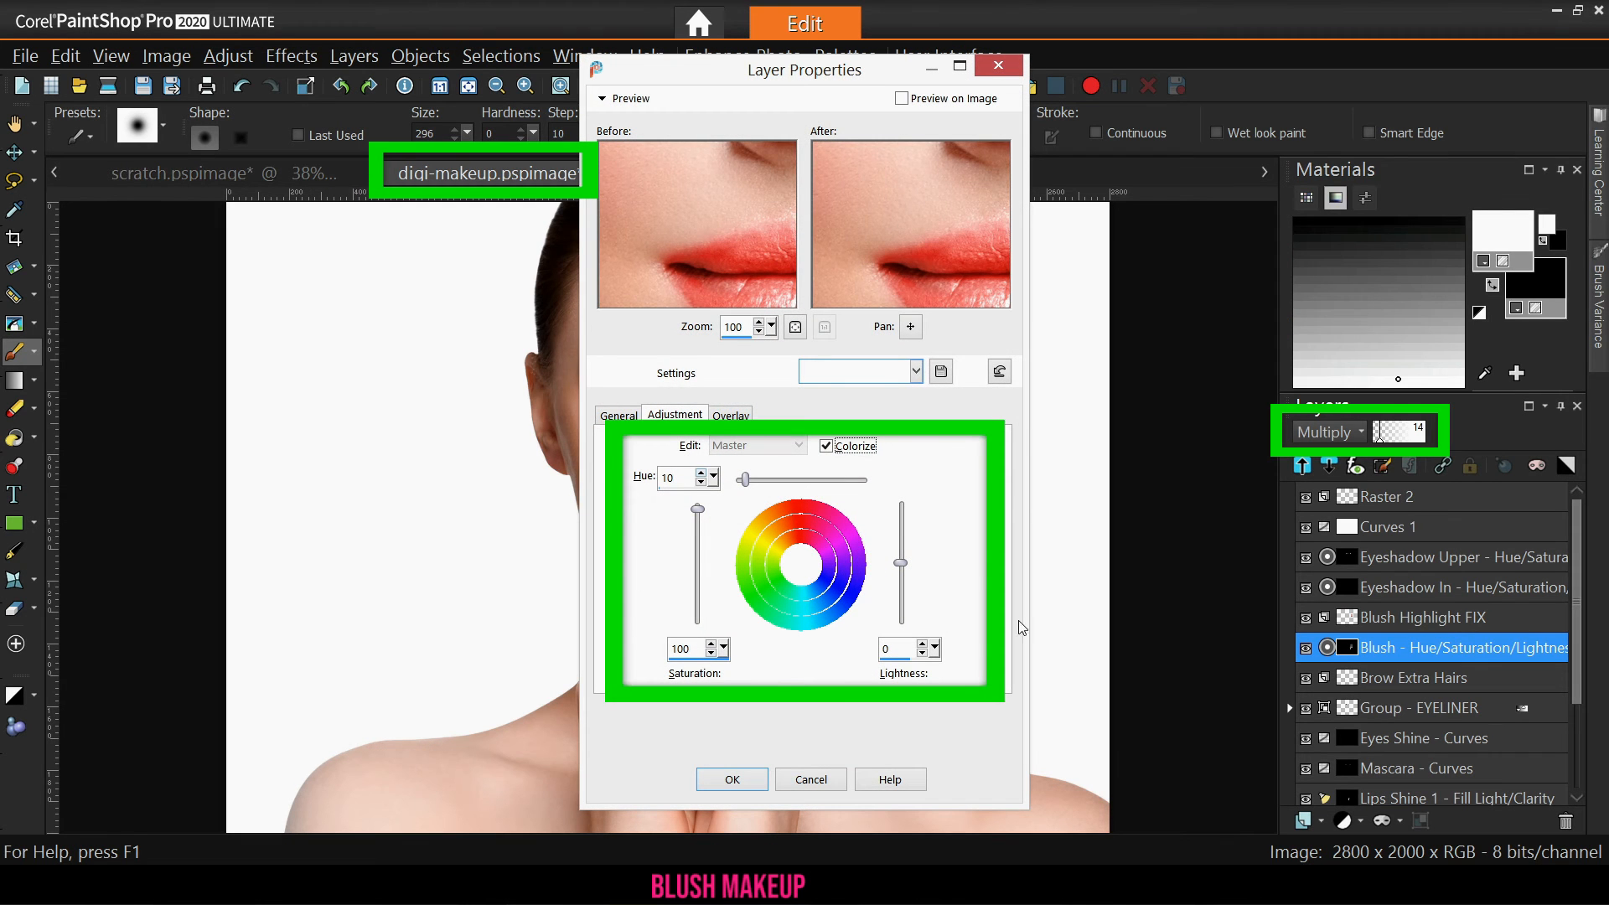
{"action": "left_click", "coordinate": [835, 779]}
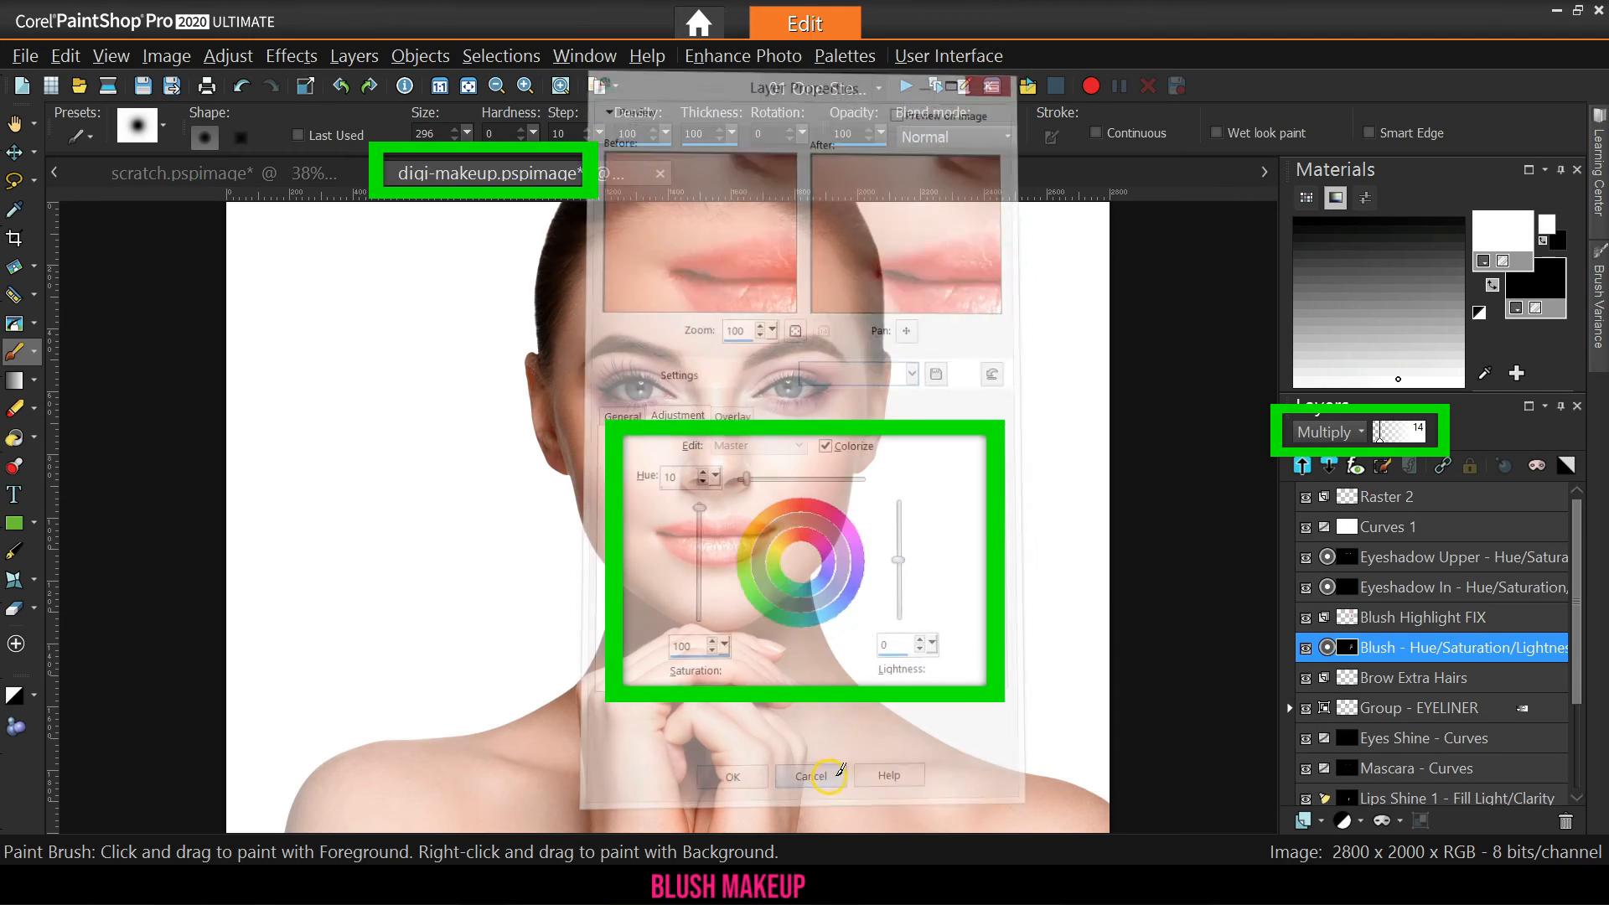
In scratch.pspimage, add the prefix "Left Blush" to the name of the Hue/Saturation/Lightness 1 layer
{"action": "left_click", "coordinate": [293, 173]}
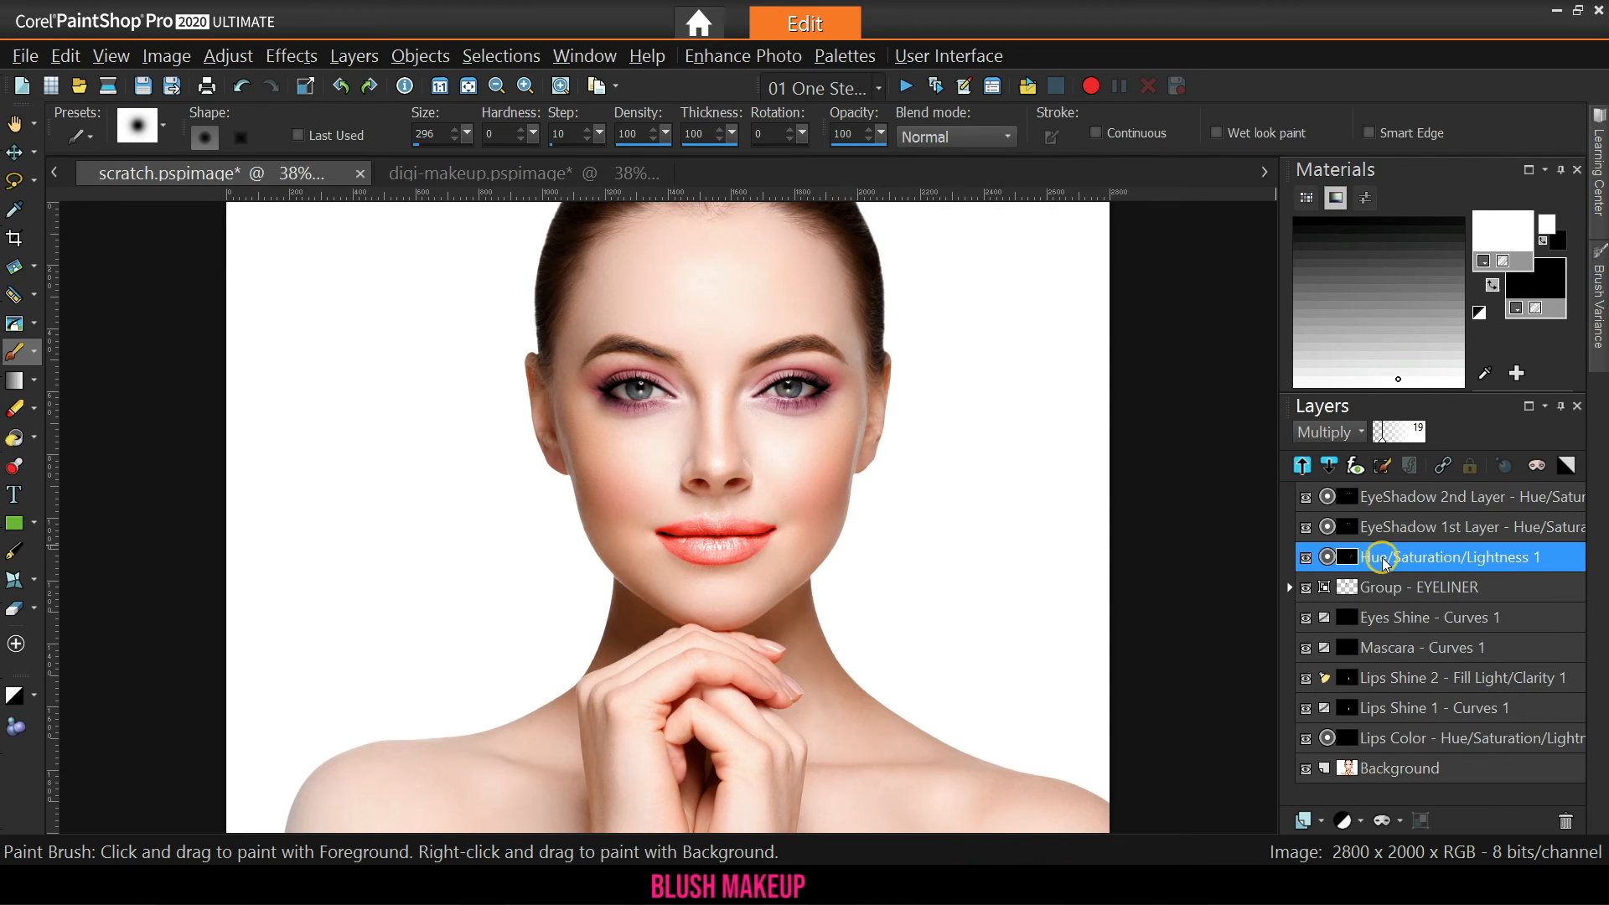
{"action": "left_click", "coordinate": [1363, 557]}
{"action": "type", "text": "Left Blush -"}
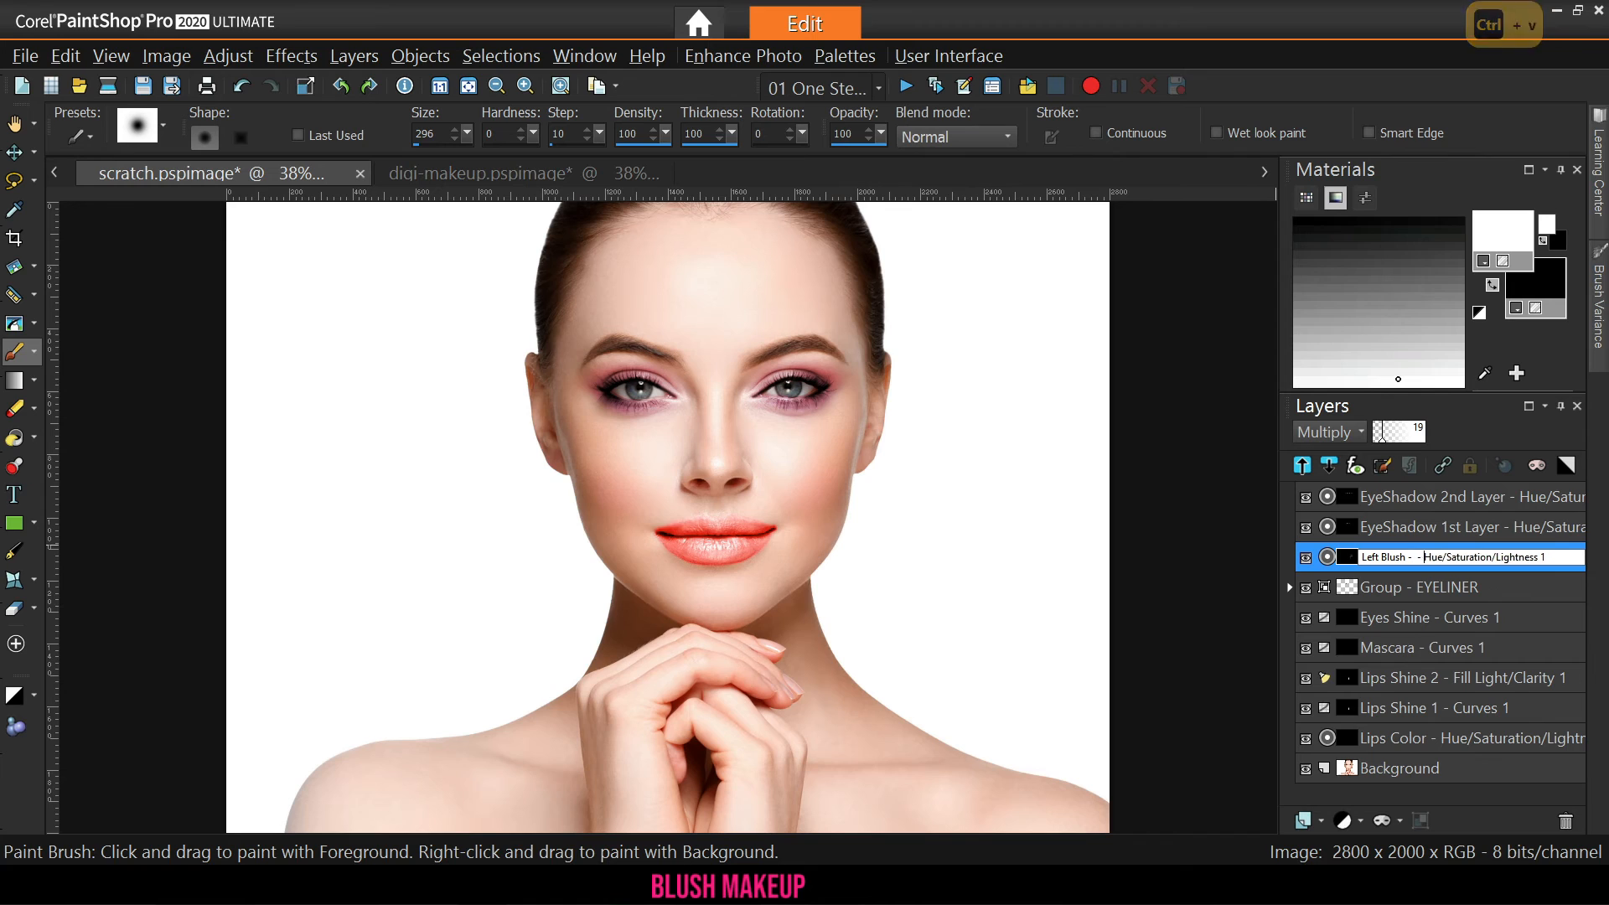
{"action": "key", "text": "Return"}
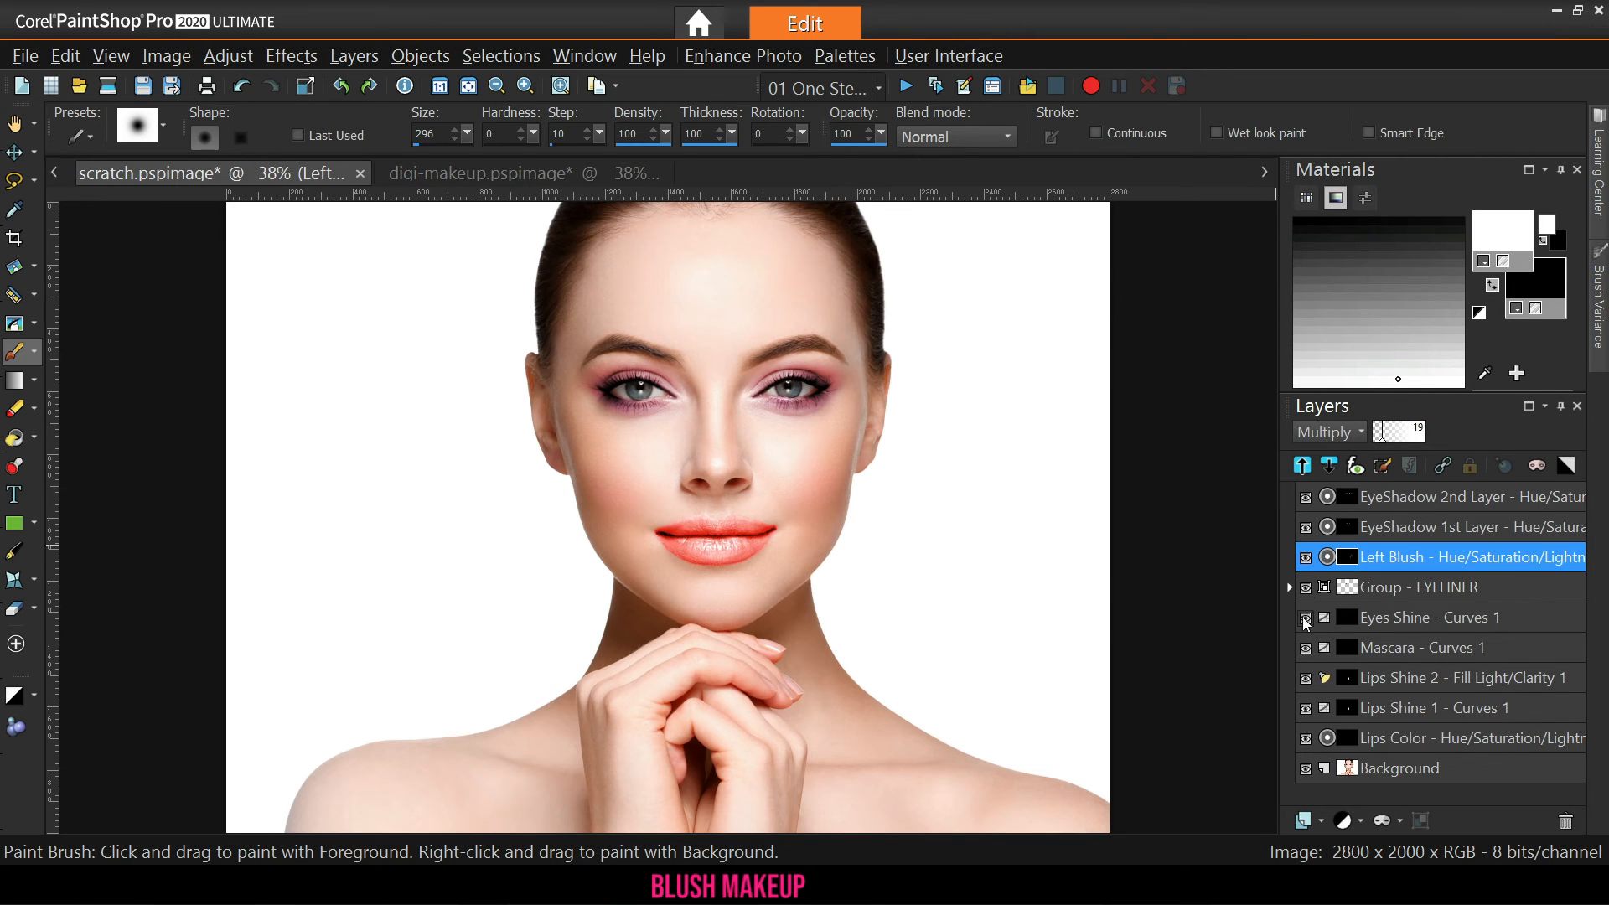
Set the Left Blush layer's opacity to 22 and toggle its visibility off and on to compare the effect
{"action": "left_click", "coordinate": [1383, 436]}
{"action": "left_click", "coordinate": [1306, 558]}
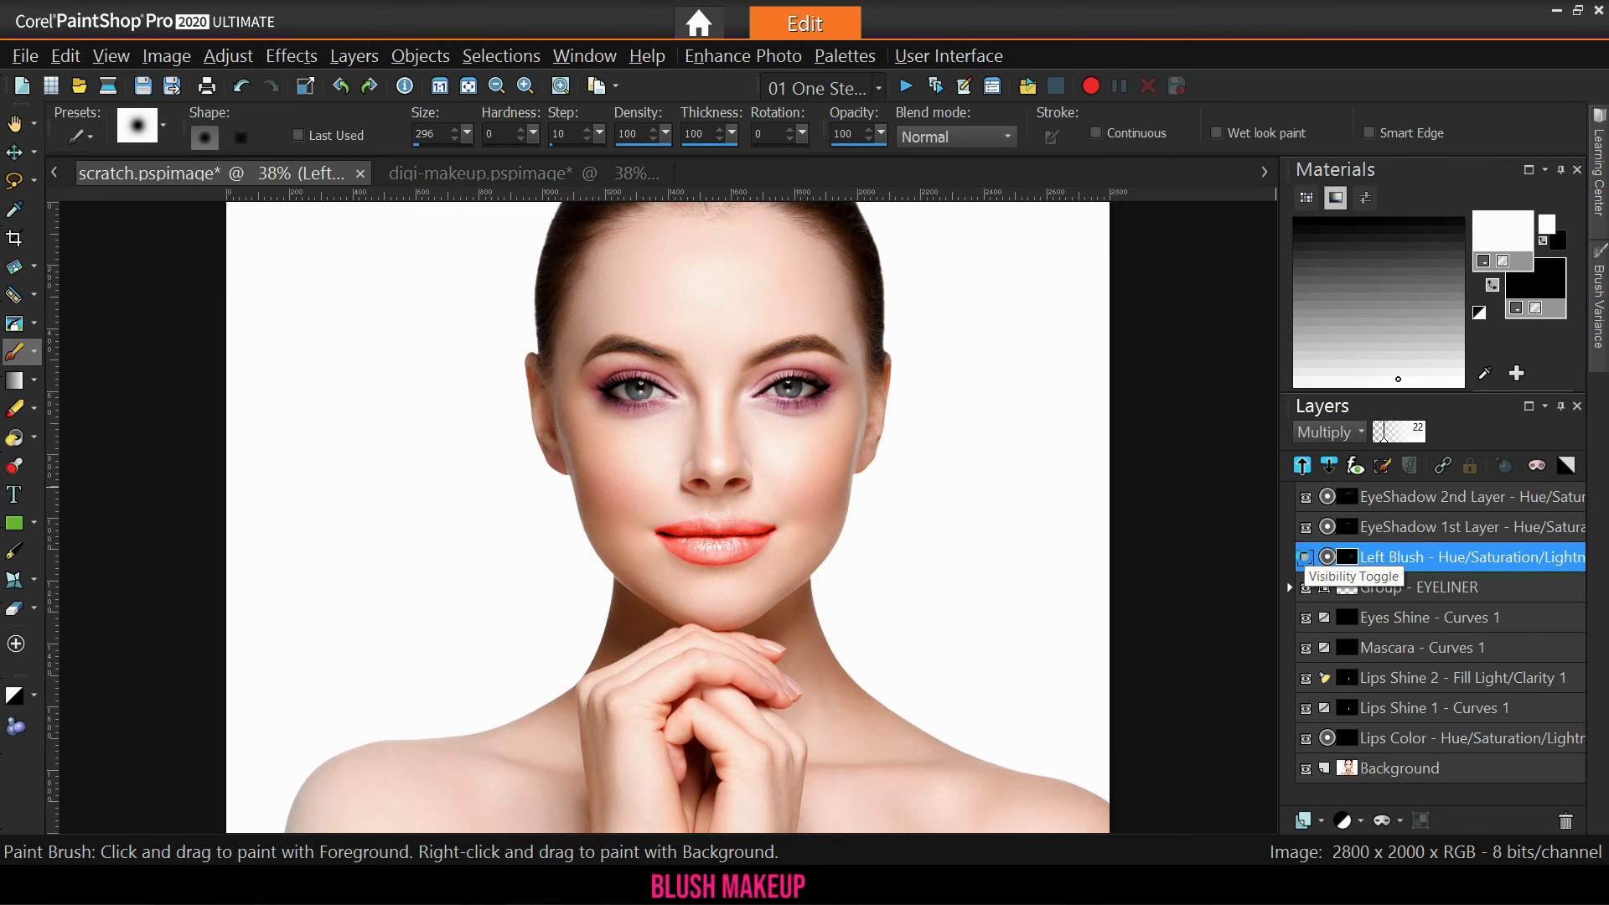
{"action": "left_click", "coordinate": [1306, 557]}
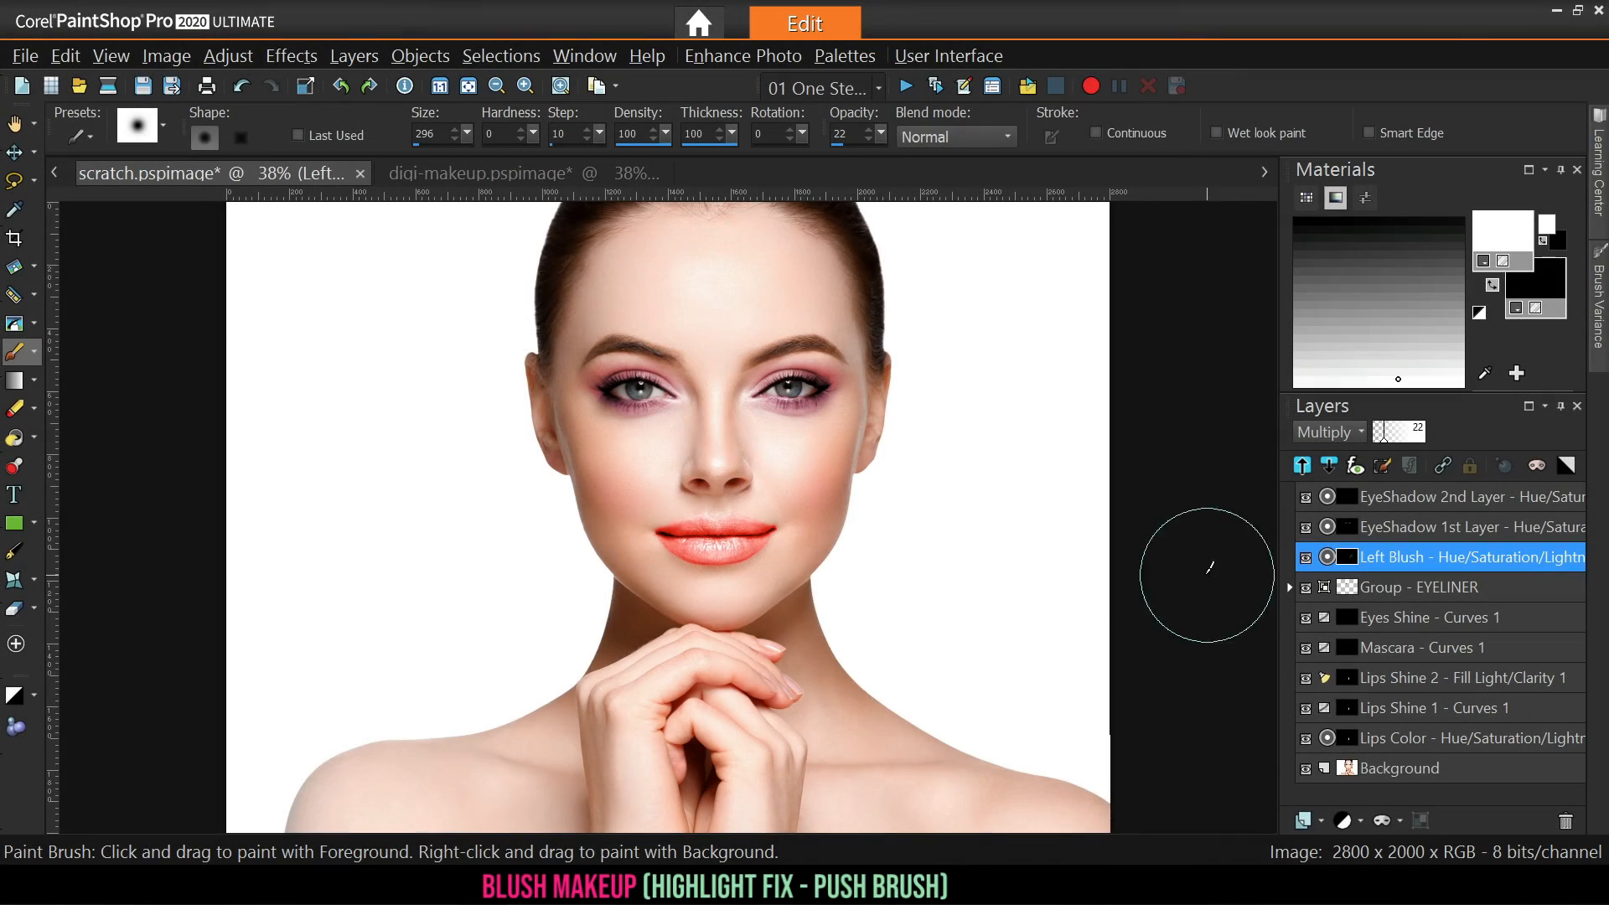
{"action": "mouse_move", "coordinate": [868, 389]}
{"action": "left_mouse_down"}
{"action": "mouse_move", "coordinate": [834, 563]}
{"action": "mouse_move", "coordinate": [865, 423]}
{"action": "mouse_move", "coordinate": [853, 387]}
{"action": "mouse_move", "coordinate": [868, 456]}
{"action": "mouse_move", "coordinate": [838, 505]}
{"action": "left_mouse_up"}
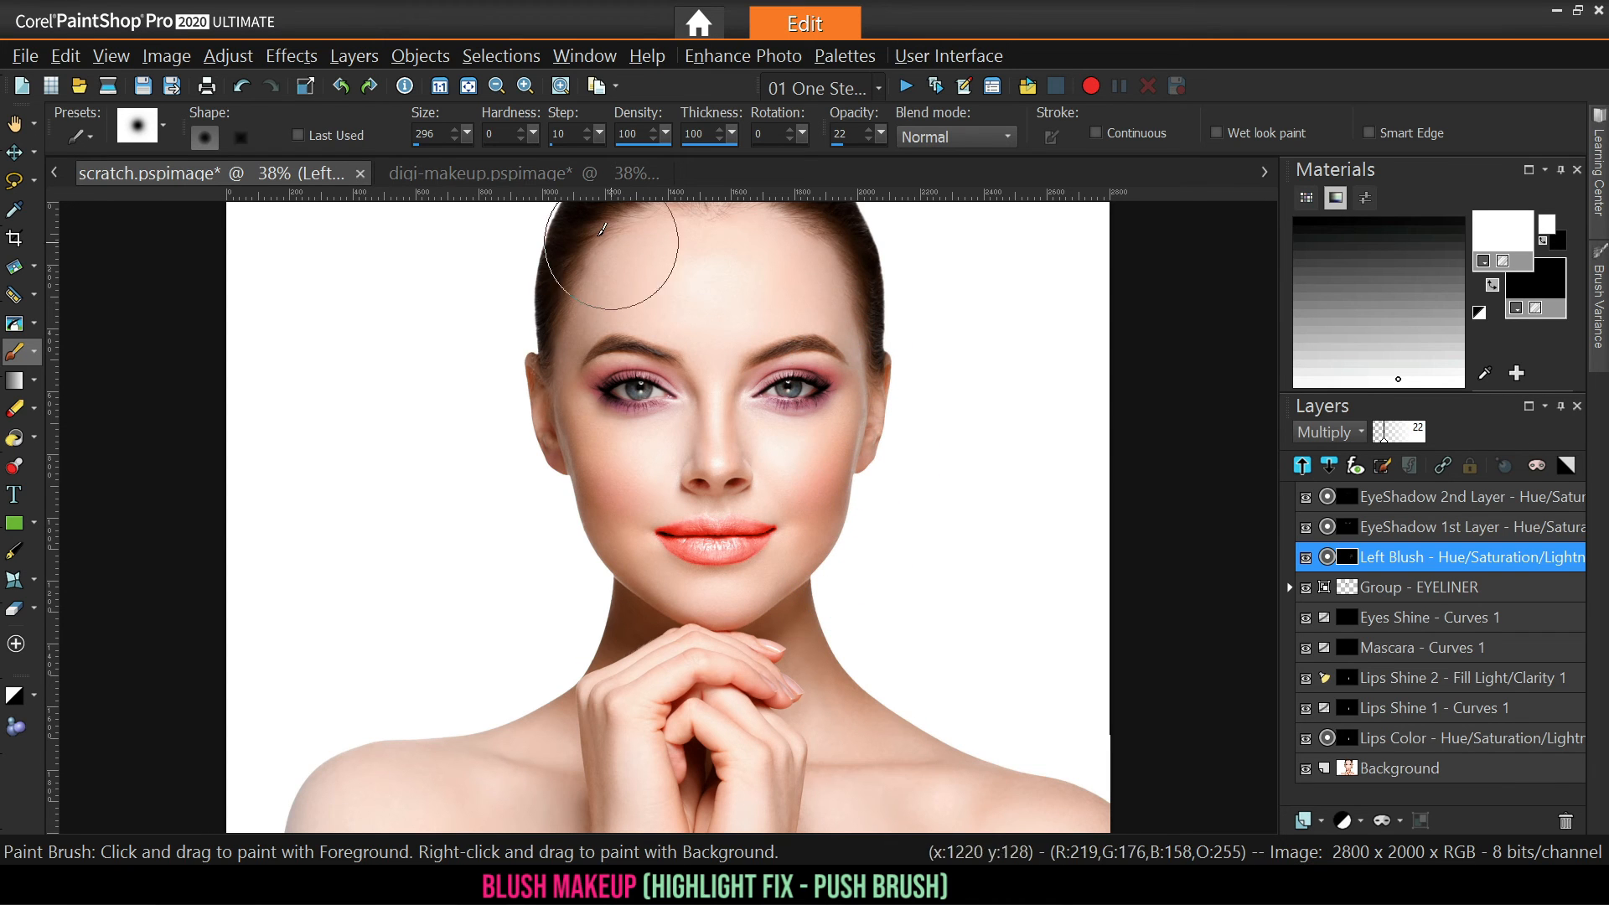
Compare the portrait with and without the Blush Highlight FIX layer in digi-makeup.pspimage
{"action": "left_click", "coordinate": [482, 173]}
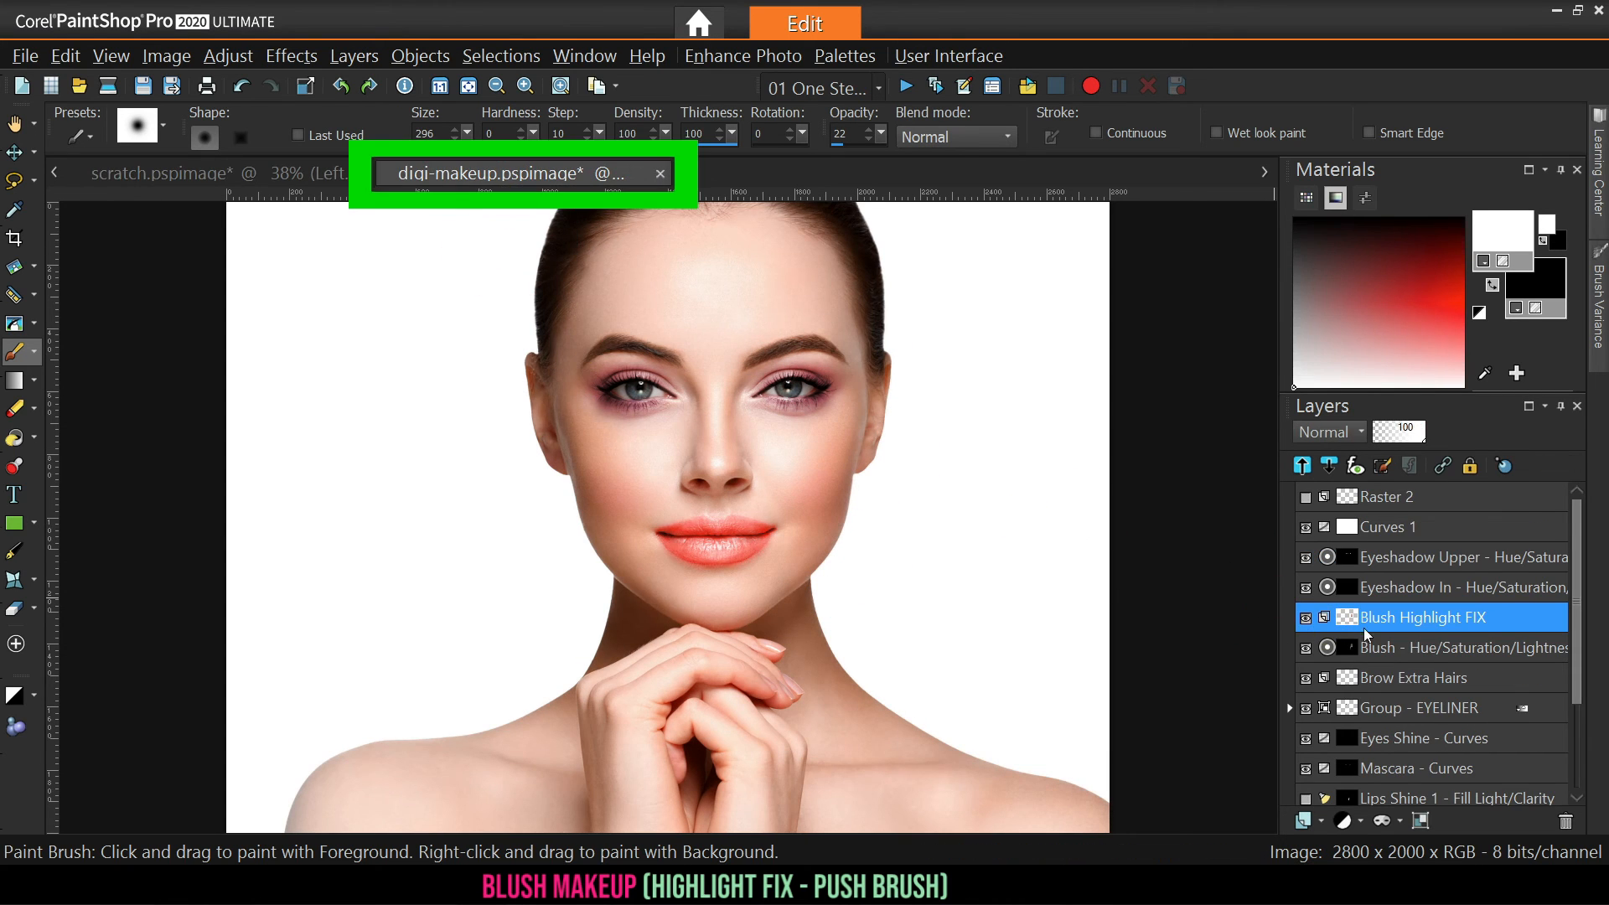
{"action": "mouse_move", "coordinate": [1409, 617]}
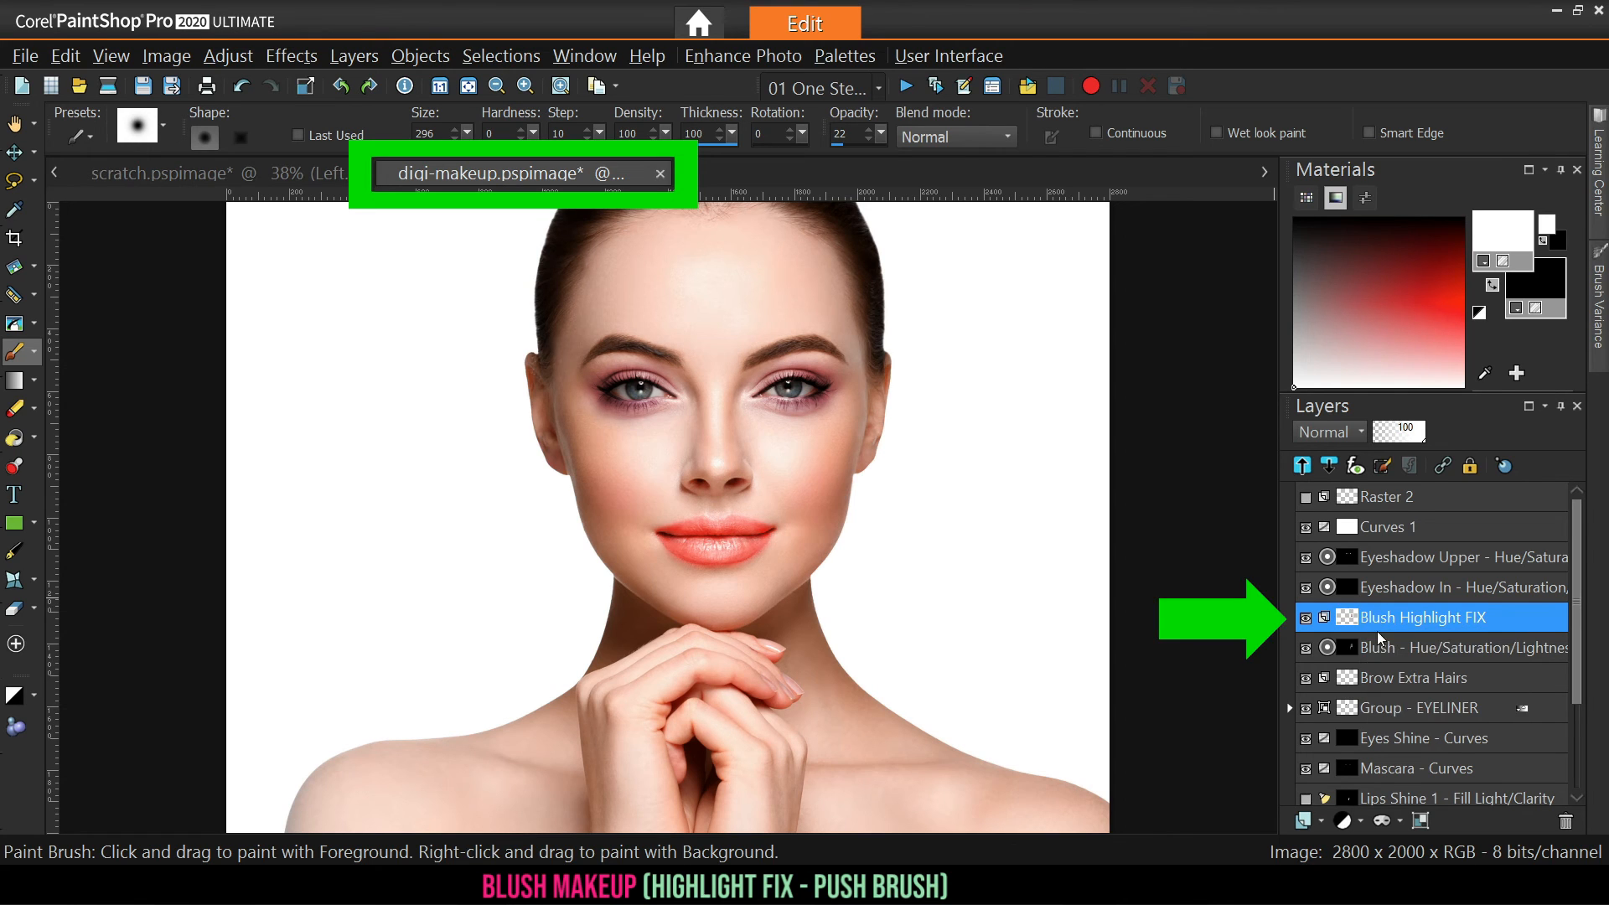
{"action": "left_click", "coordinate": [1306, 619]}
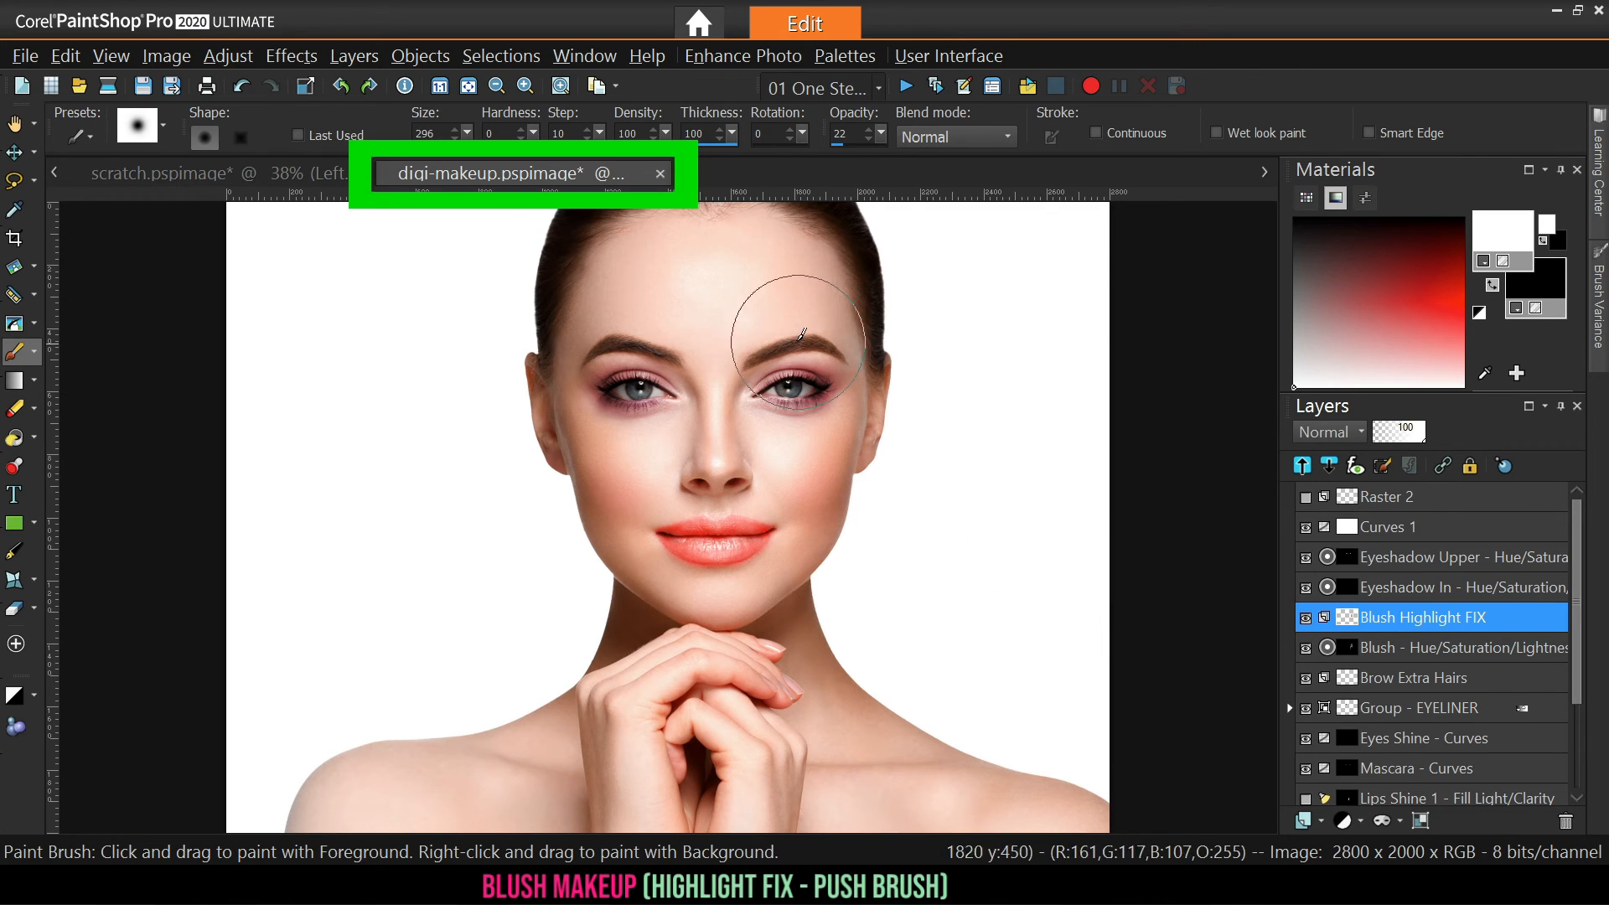
In scratch.pspimage, add a new raster layer directly above the Left Blush layer, keeping the default settings
{"action": "left_click", "coordinate": [345, 176]}
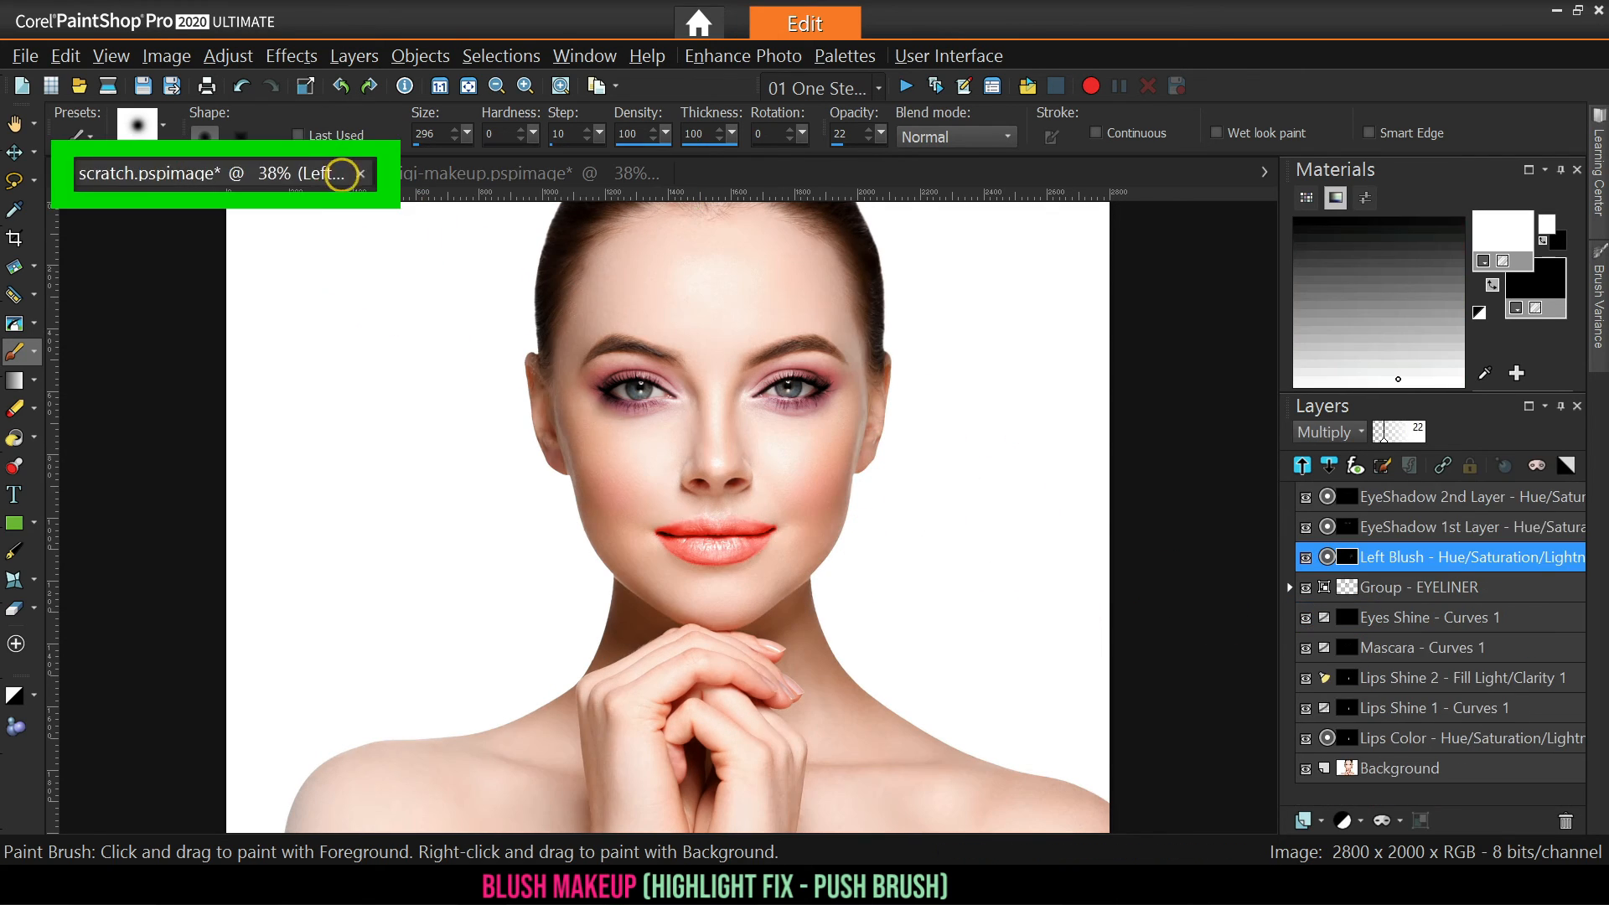
{"action": "left_click", "coordinate": [1309, 822]}
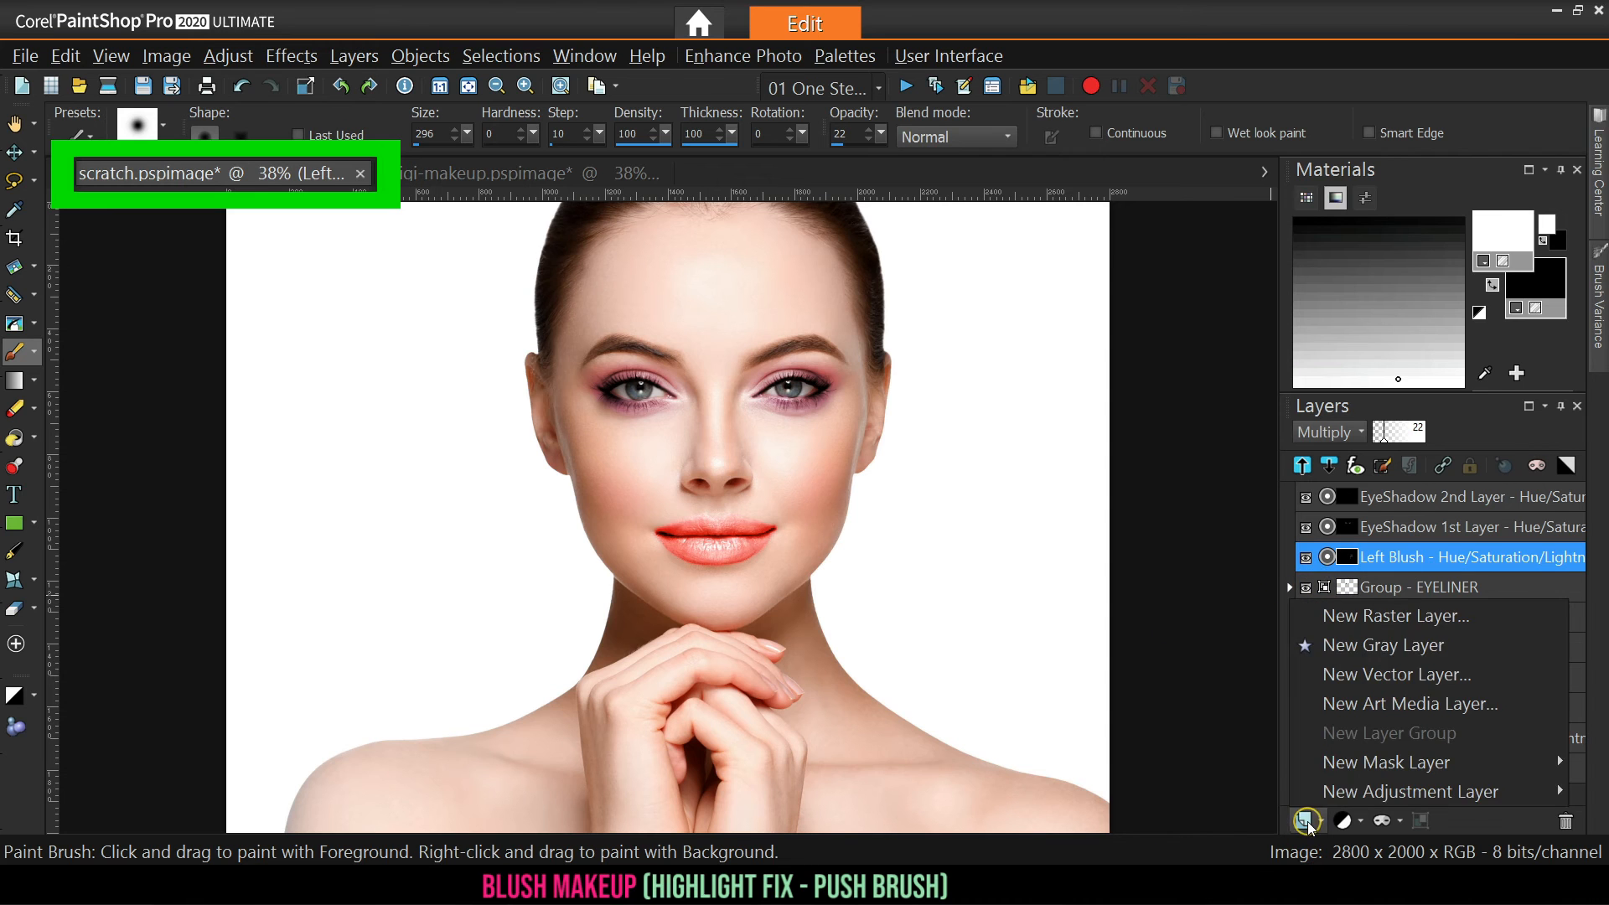
{"action": "left_click", "coordinate": [1383, 615]}
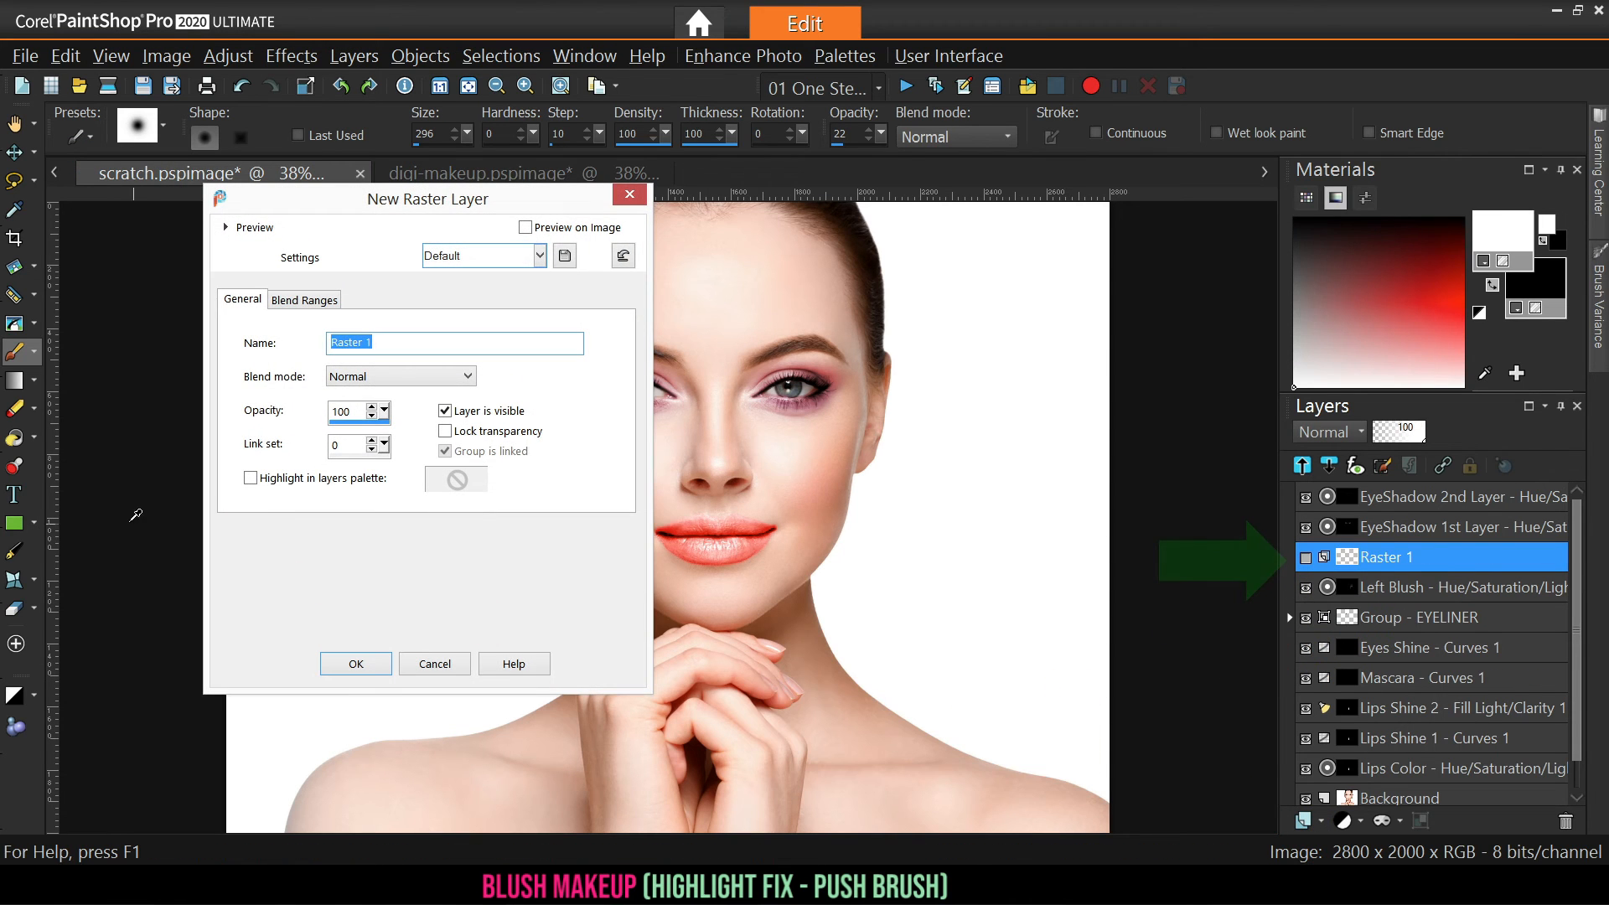
{"action": "left_click", "coordinate": [356, 660]}
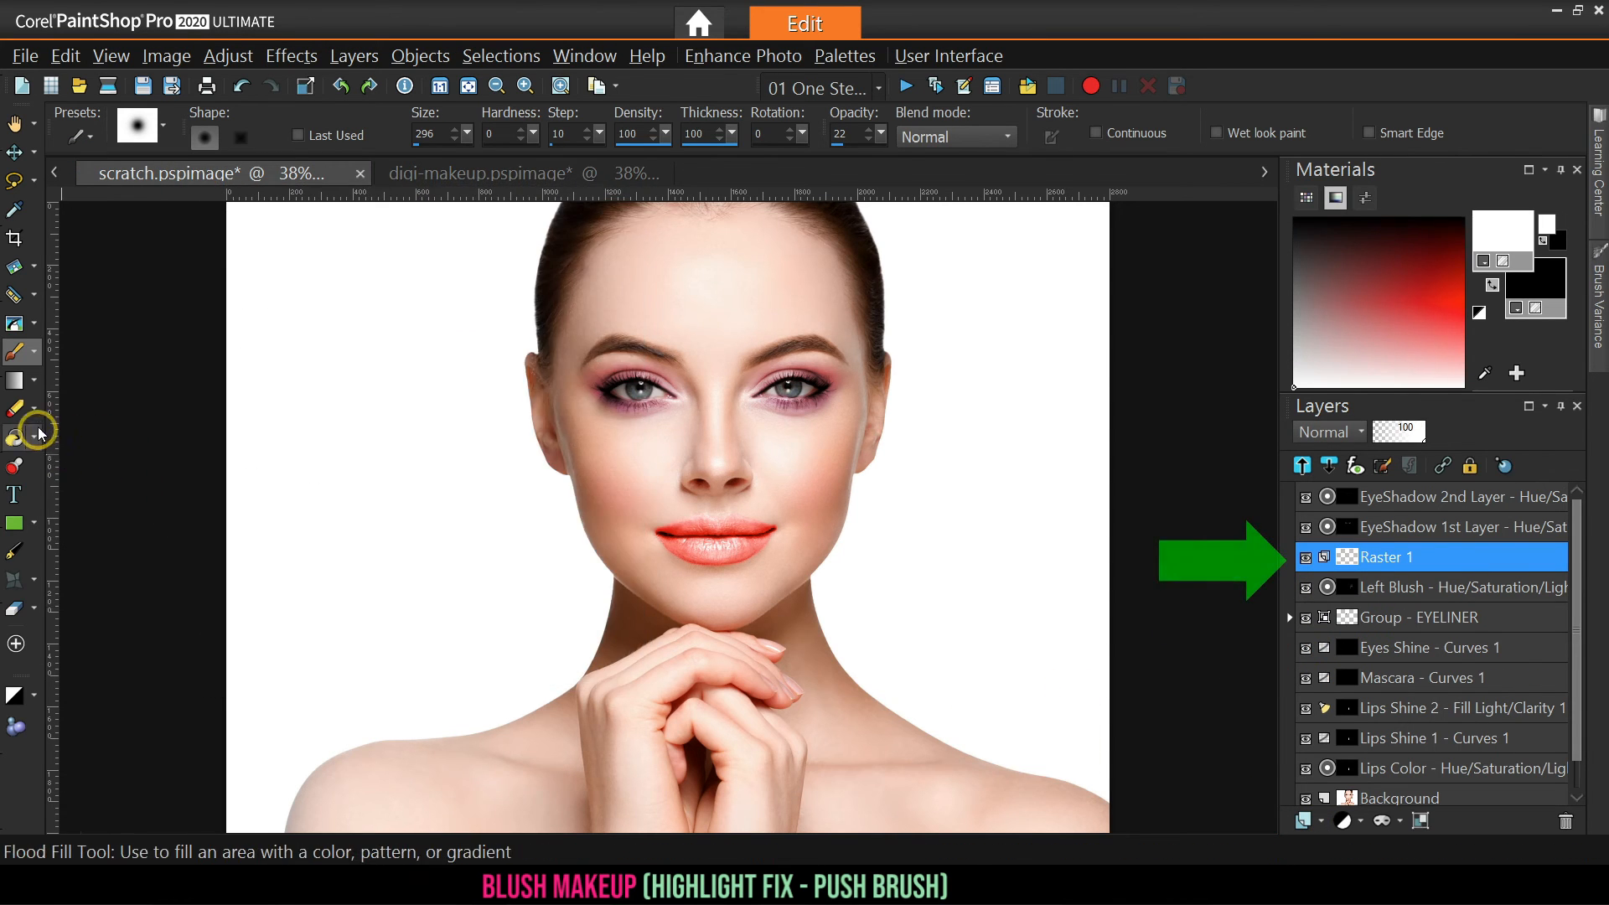
Push skin tone over the bright line along the ear-side edge of the face with the Push brush, and toggle the layer's visibility to compare
{"action": "left_click", "coordinate": [34, 380]}
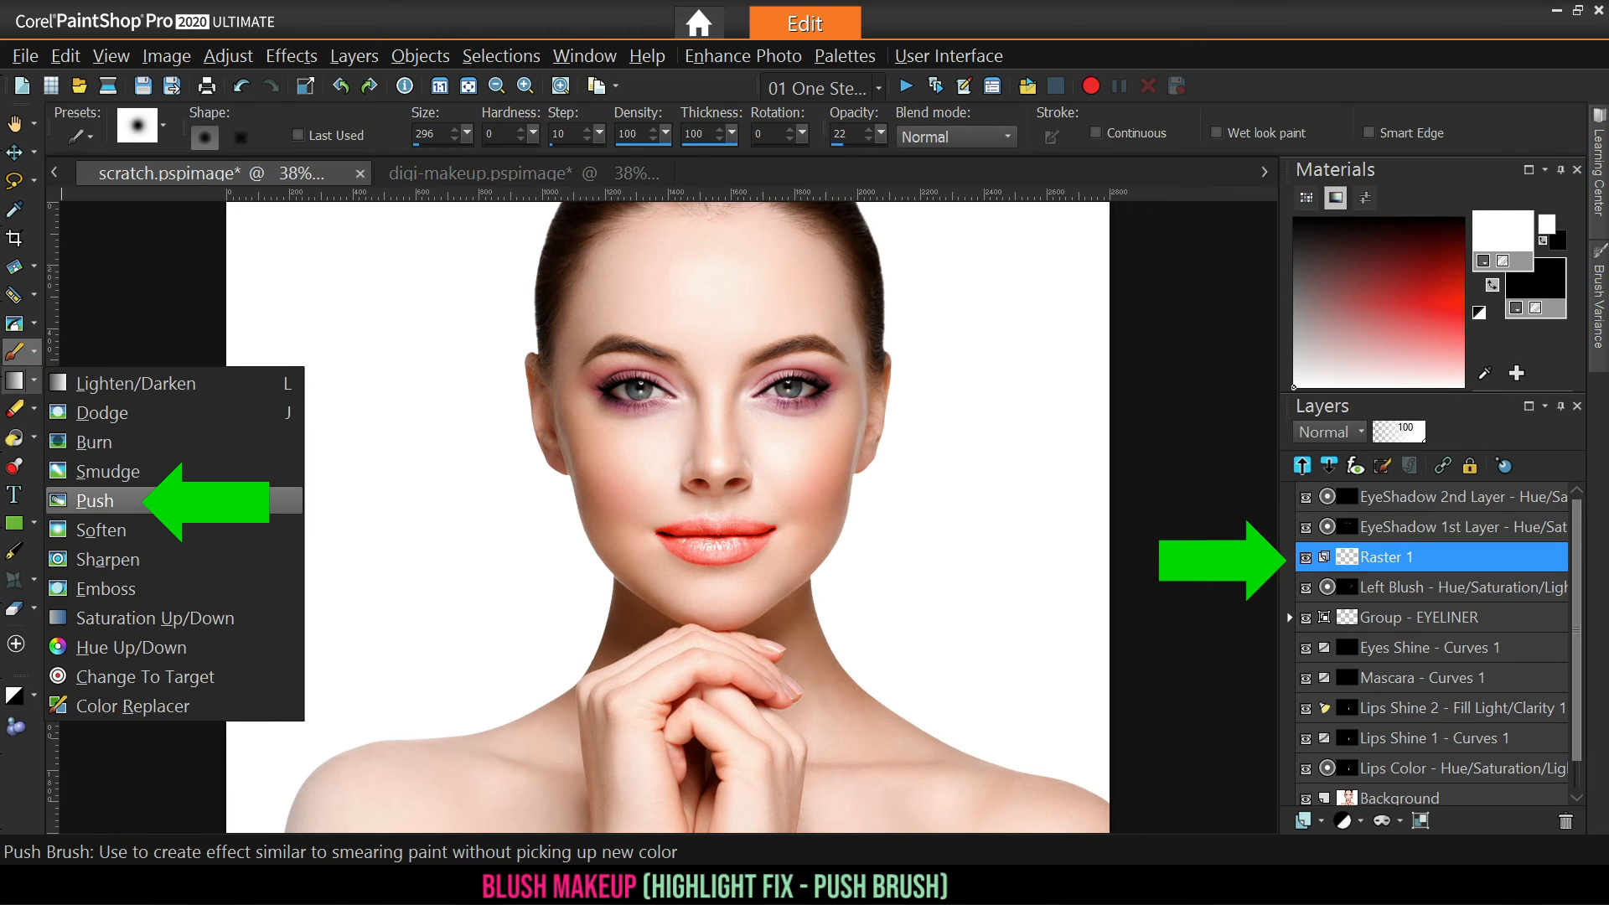
{"action": "left_click", "coordinate": [158, 501]}
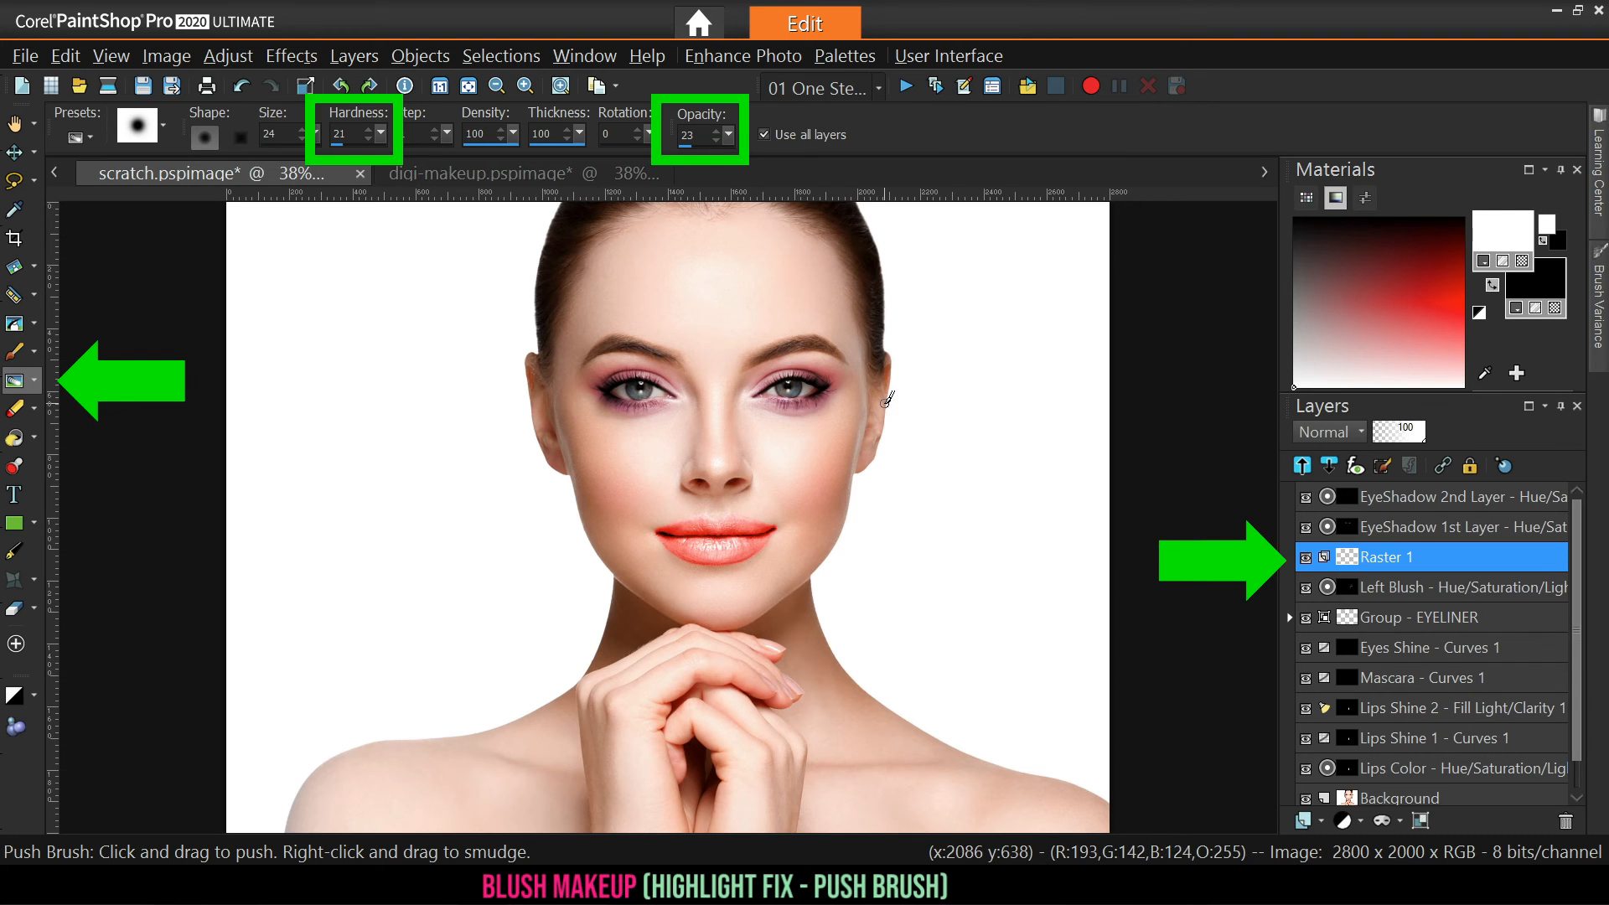
{"action": "scroll", "coordinate": [887, 399], "scroll_direction": "up", "scroll_amount": 5}
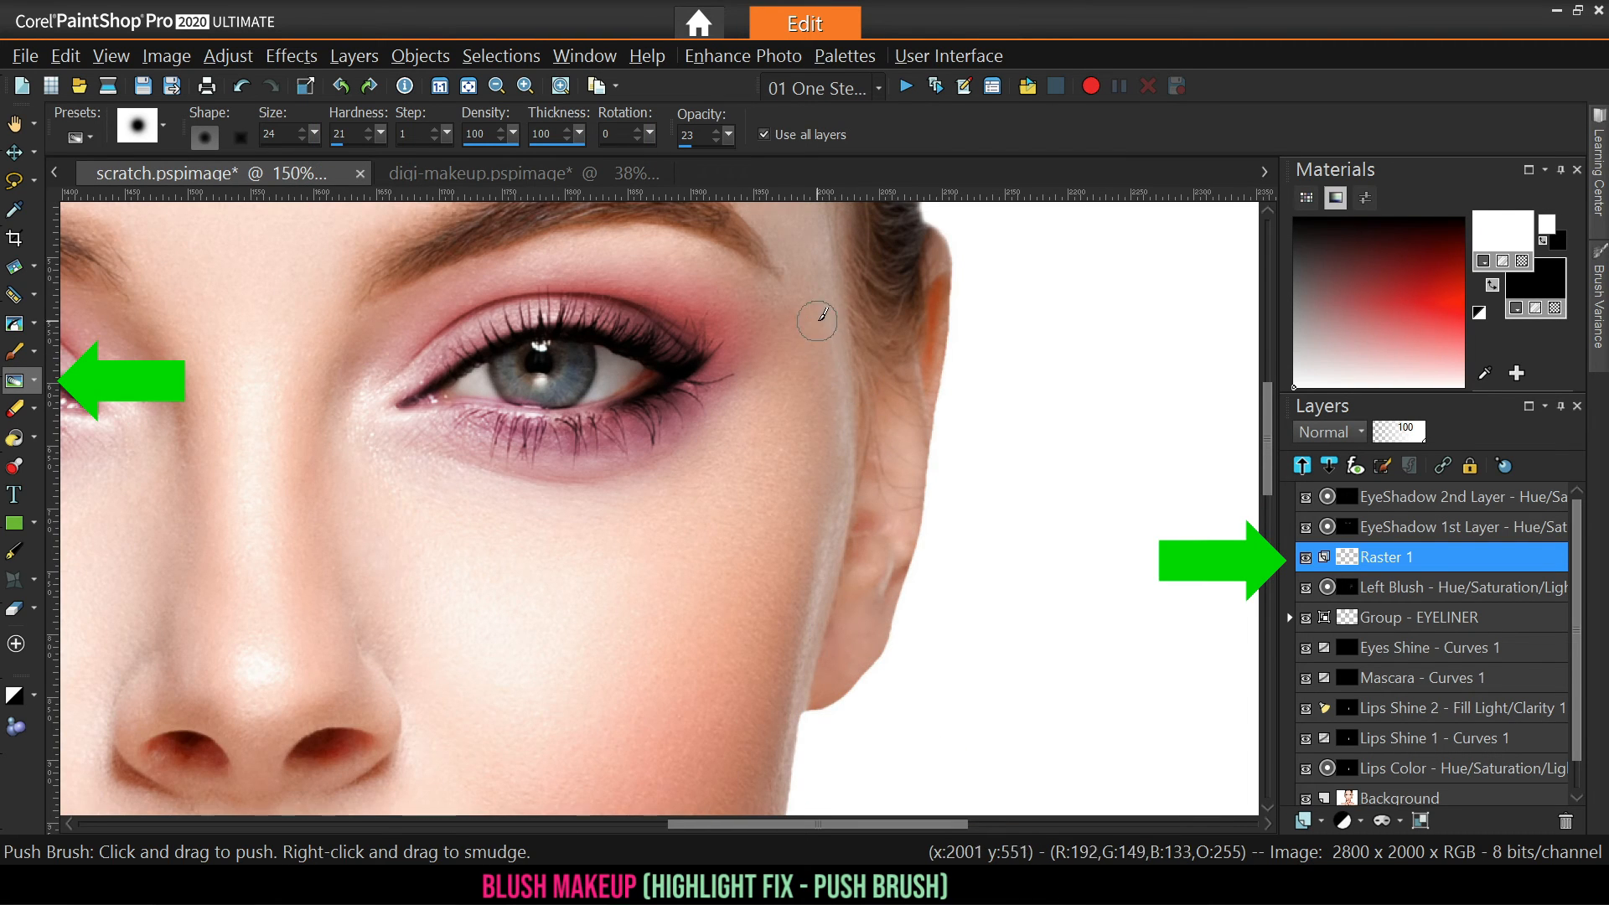
{"action": "mouse_move", "coordinate": [805, 406]}
{"action": "left_mouse_down"}
{"action": "mouse_move", "coordinate": [783, 431]}
{"action": "mouse_move", "coordinate": [813, 414]}
{"action": "left_mouse_up"}
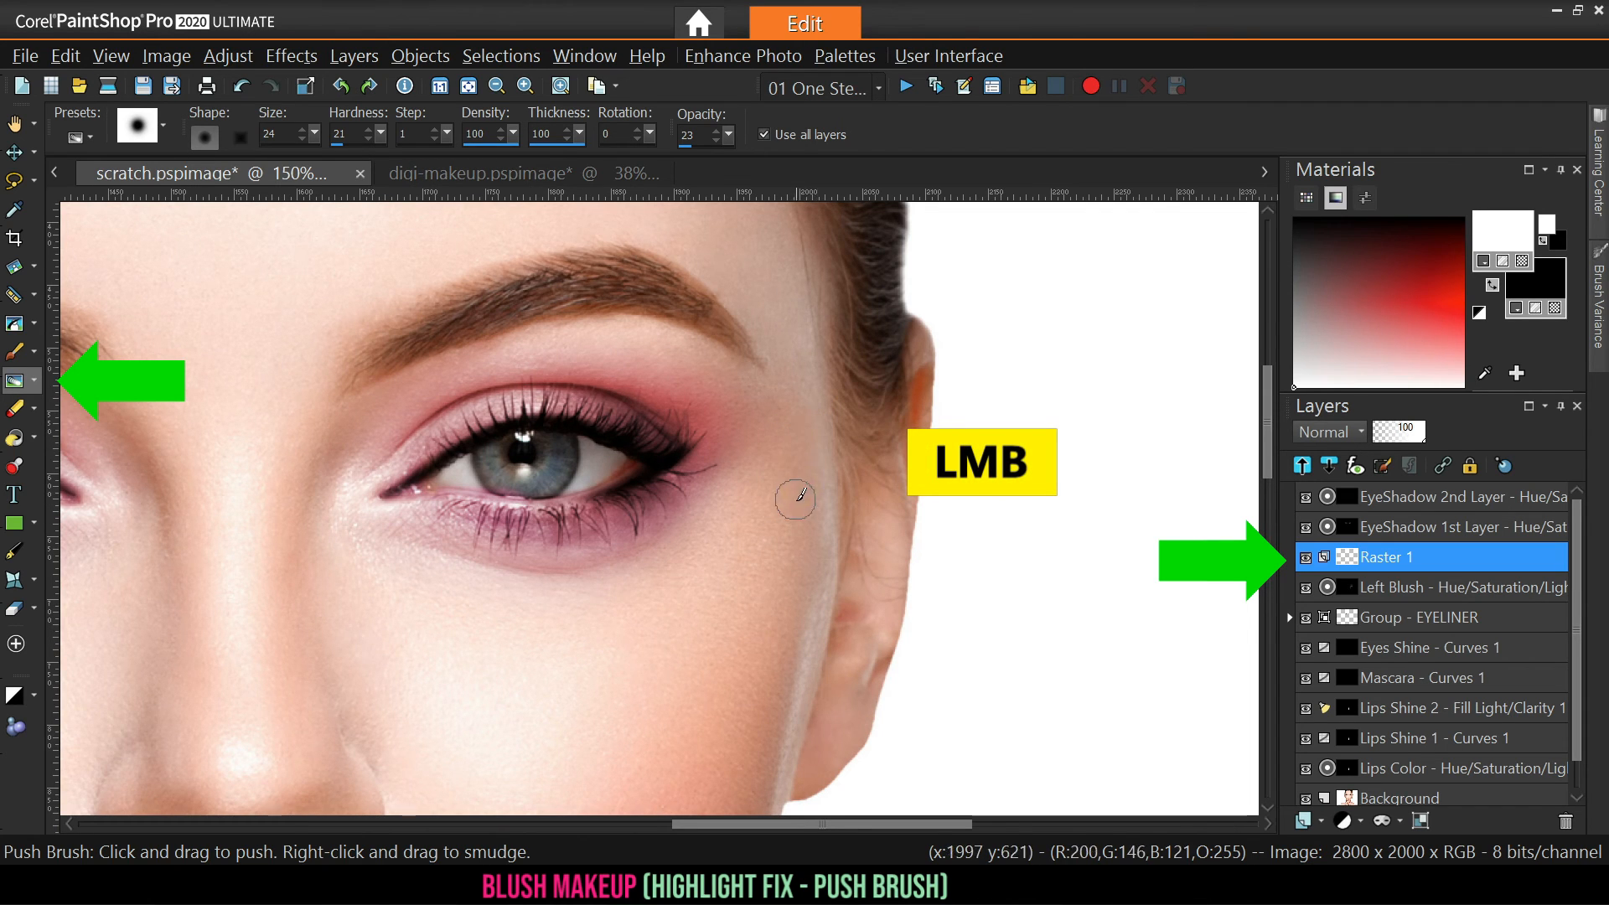
{"action": "left_click_drag", "start_coordinate": [821, 466], "coordinate": [763, 561]}
{"action": "left_click_drag", "start_coordinate": [828, 509], "coordinate": [799, 529]}
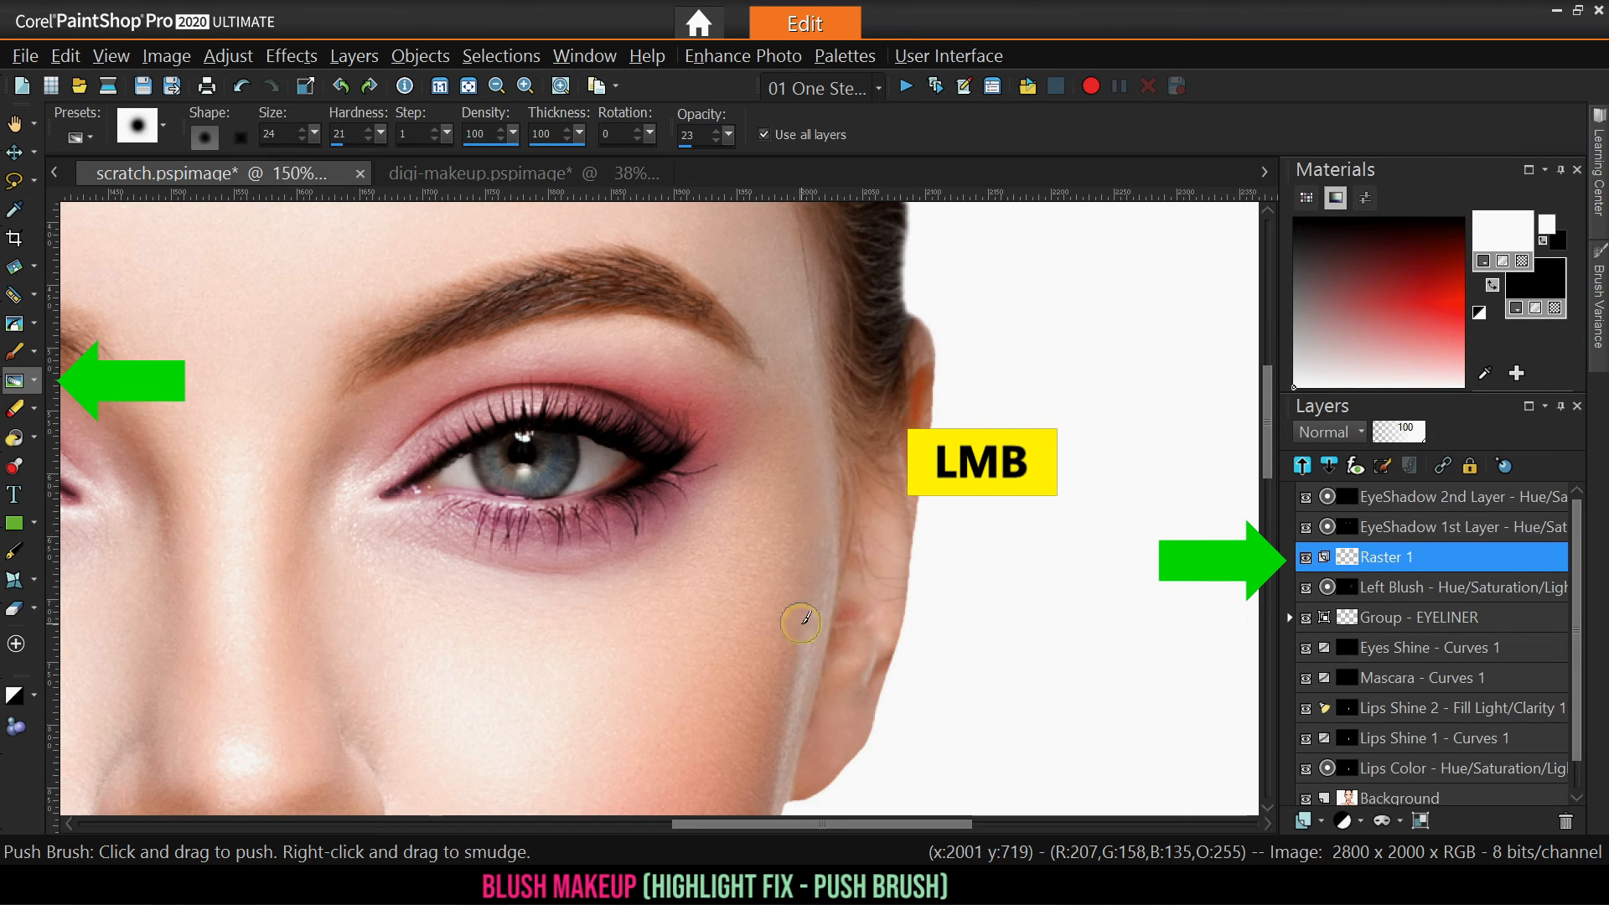
{"action": "mouse_move", "coordinate": [804, 637]}
{"action": "left_mouse_down"}
{"action": "mouse_move", "coordinate": [786, 537]}
{"action": "mouse_move", "coordinate": [799, 427]}
{"action": "mouse_move", "coordinate": [802, 478]}
{"action": "left_mouse_up"}
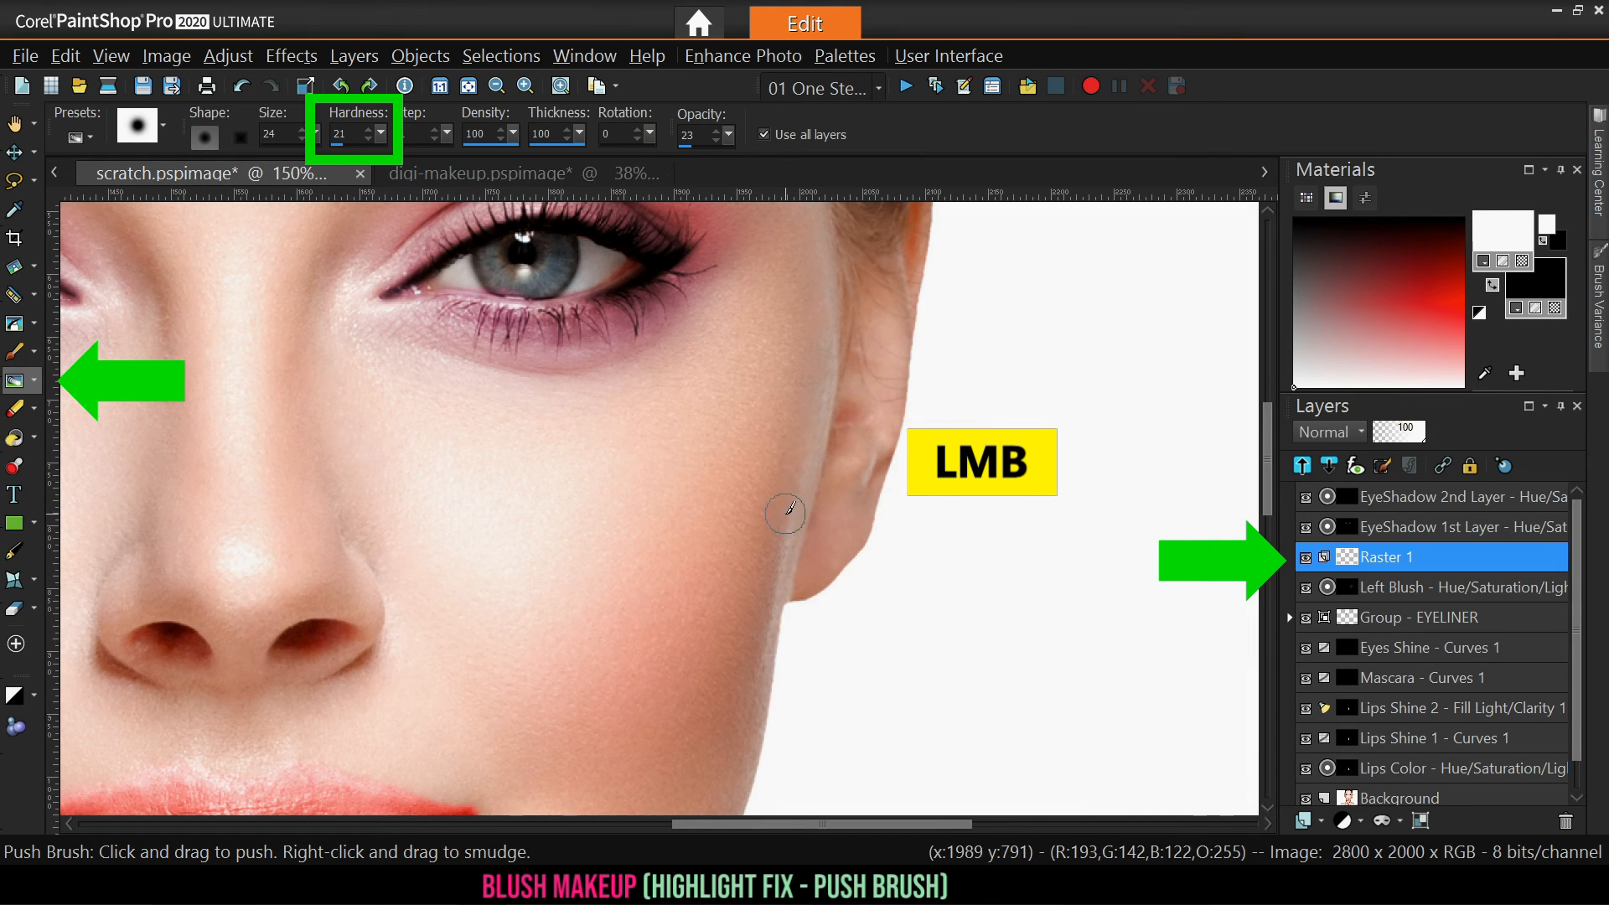
{"action": "left_click", "coordinate": [241, 86]}
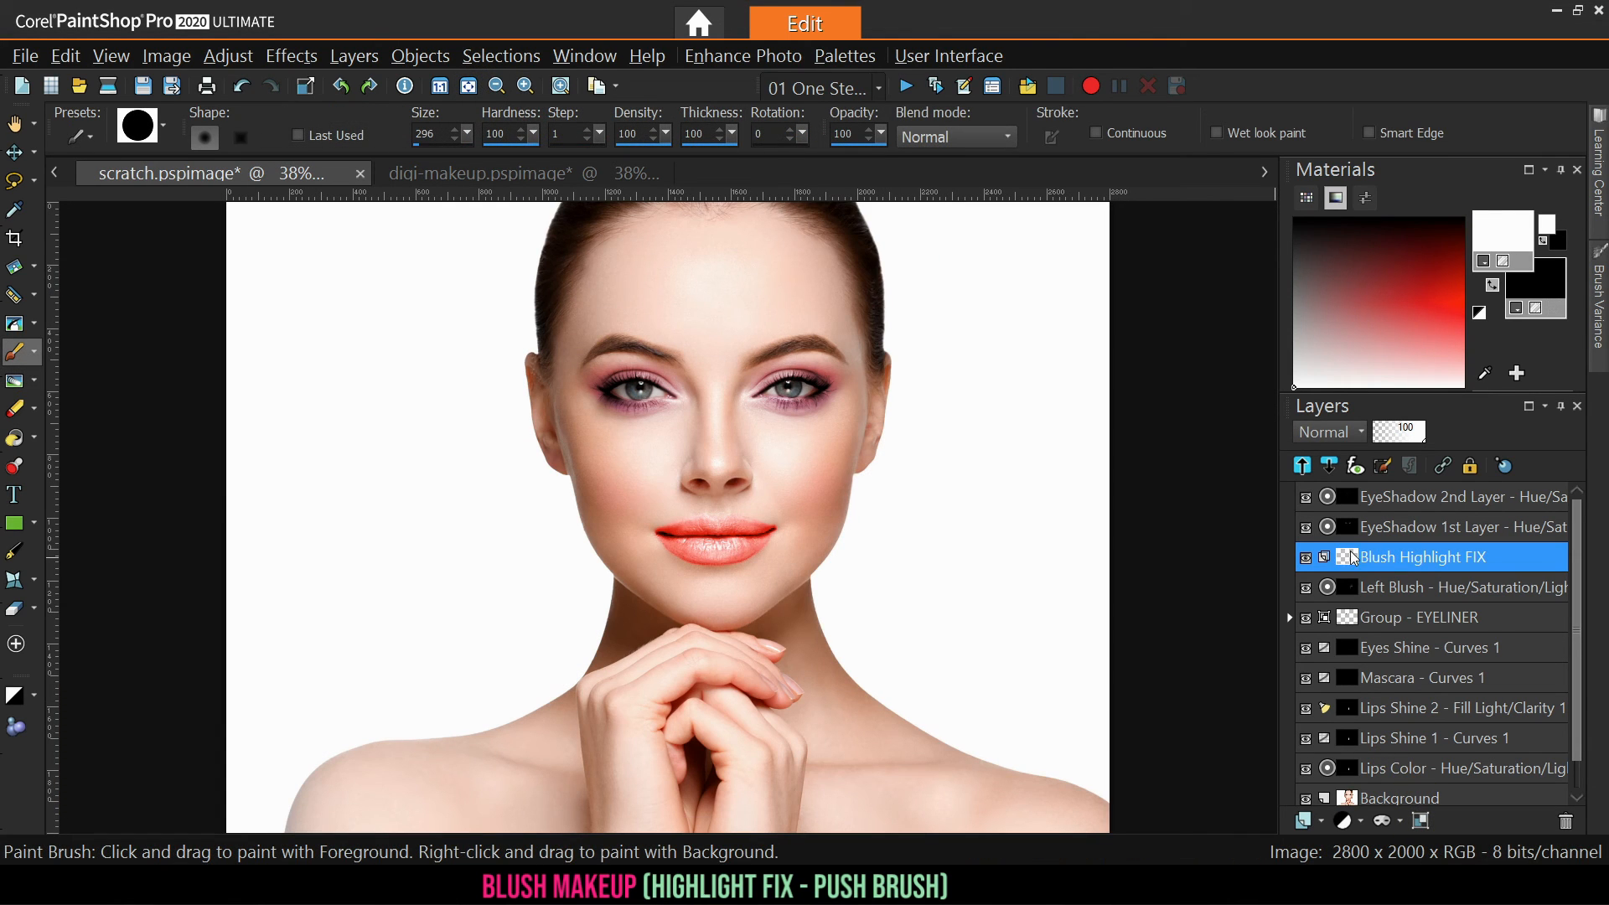
{"action": "left_click", "coordinate": [1305, 558]}
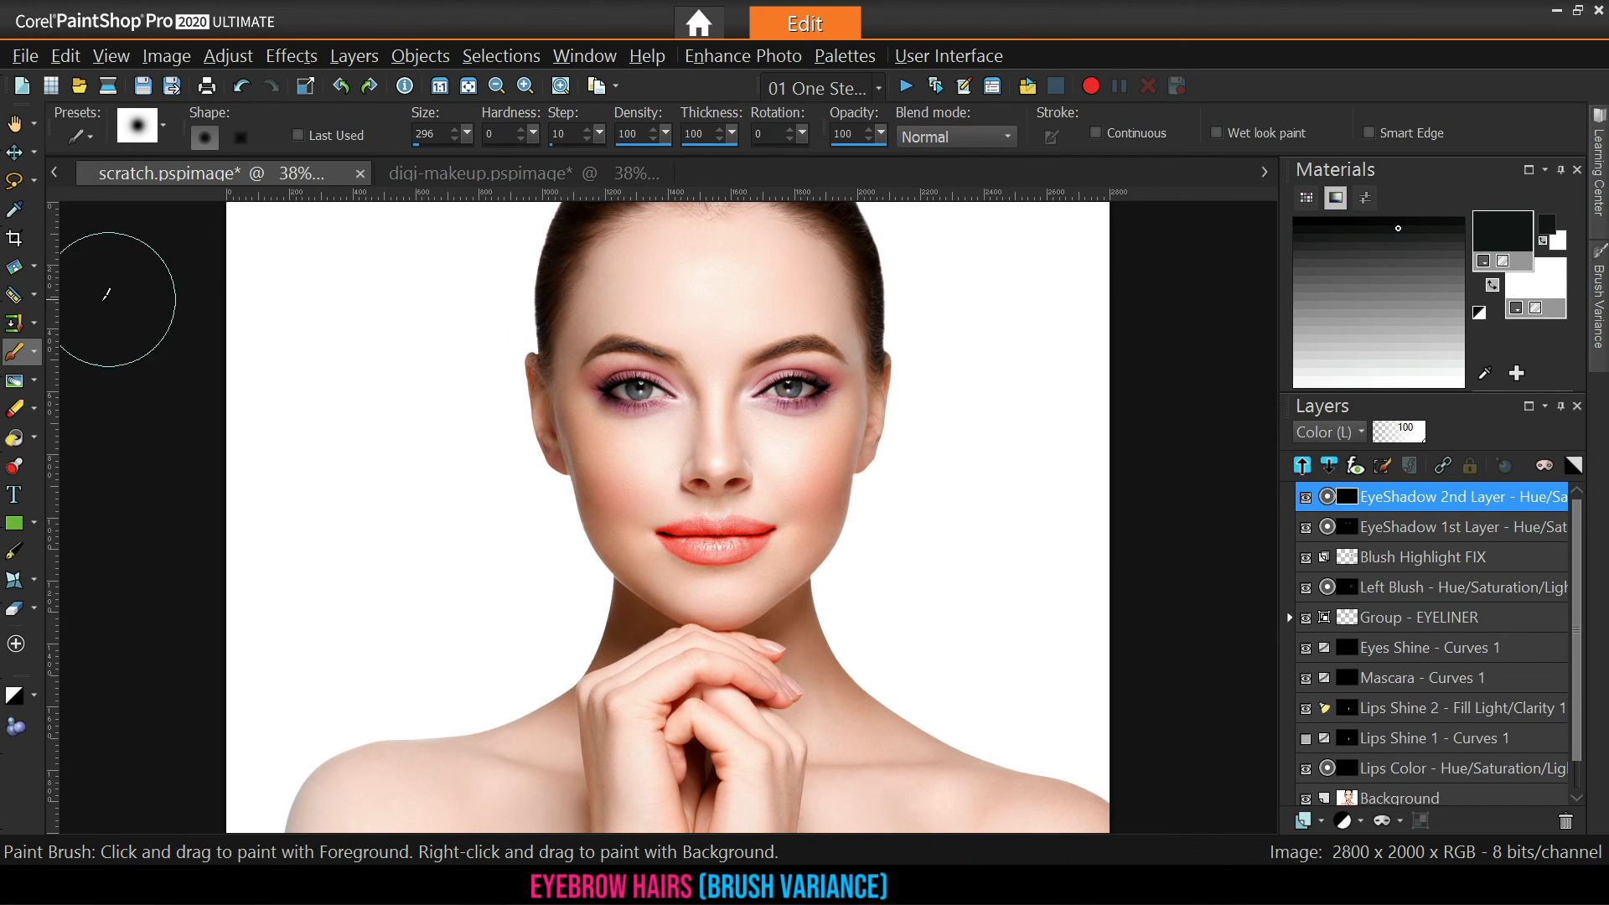
Examine the Brush Variance settings and find where that palette can be switched on
{"action": "left_click", "coordinate": [35, 326]}
{"action": "mouse_move", "coordinate": [1597, 284]}
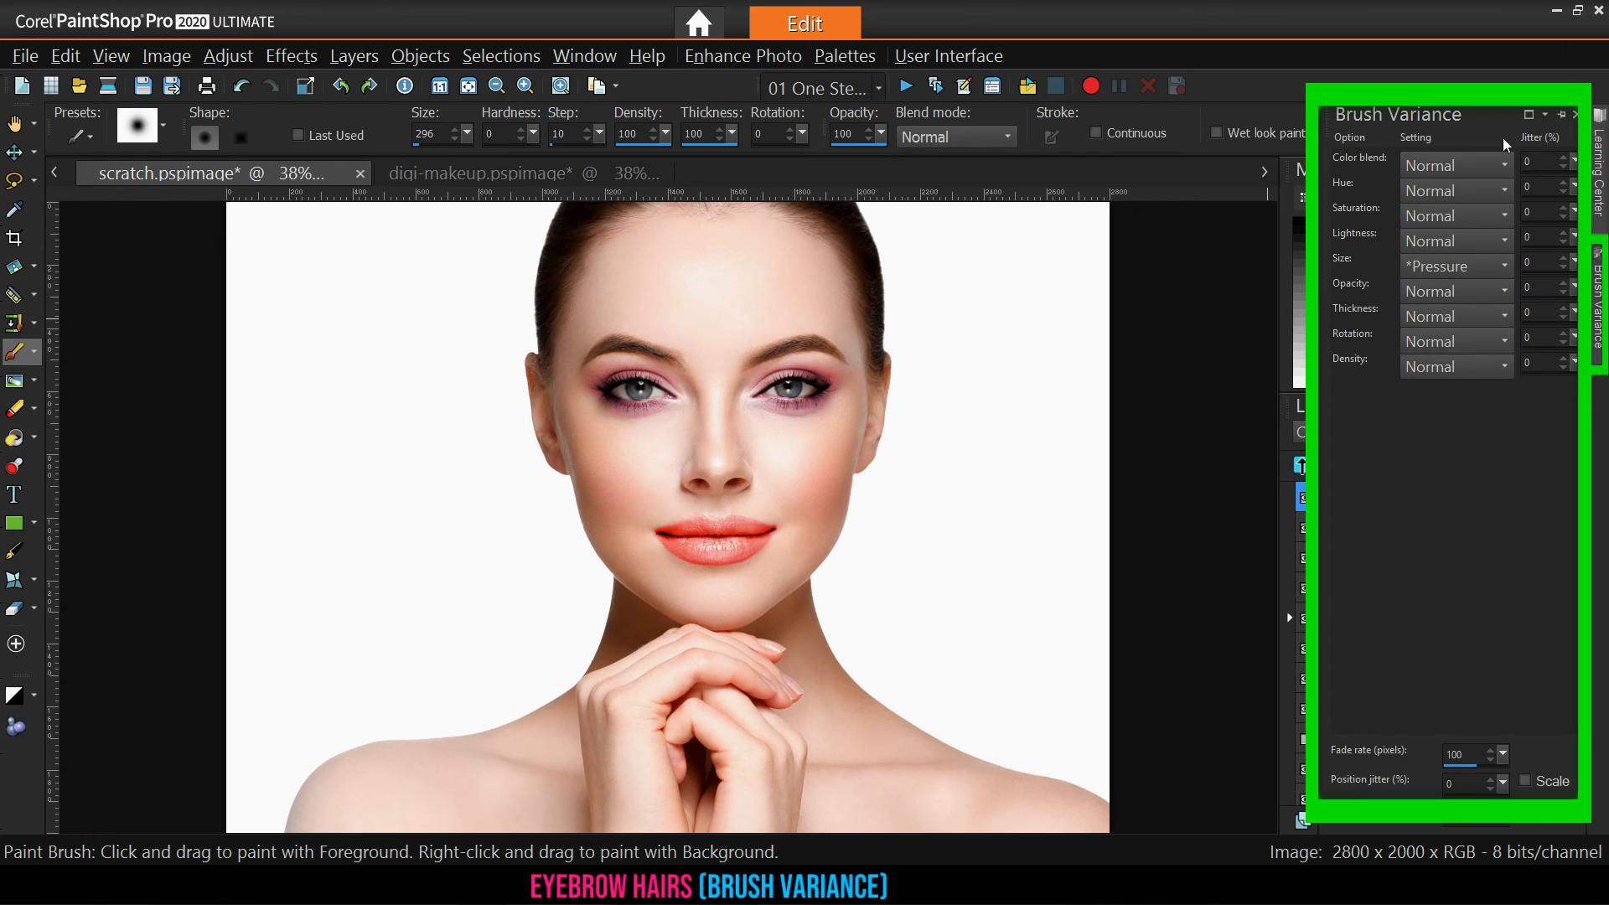
{"action": "left_click", "coordinate": [1561, 116]}
{"action": "left_click", "coordinate": [1255, 171]}
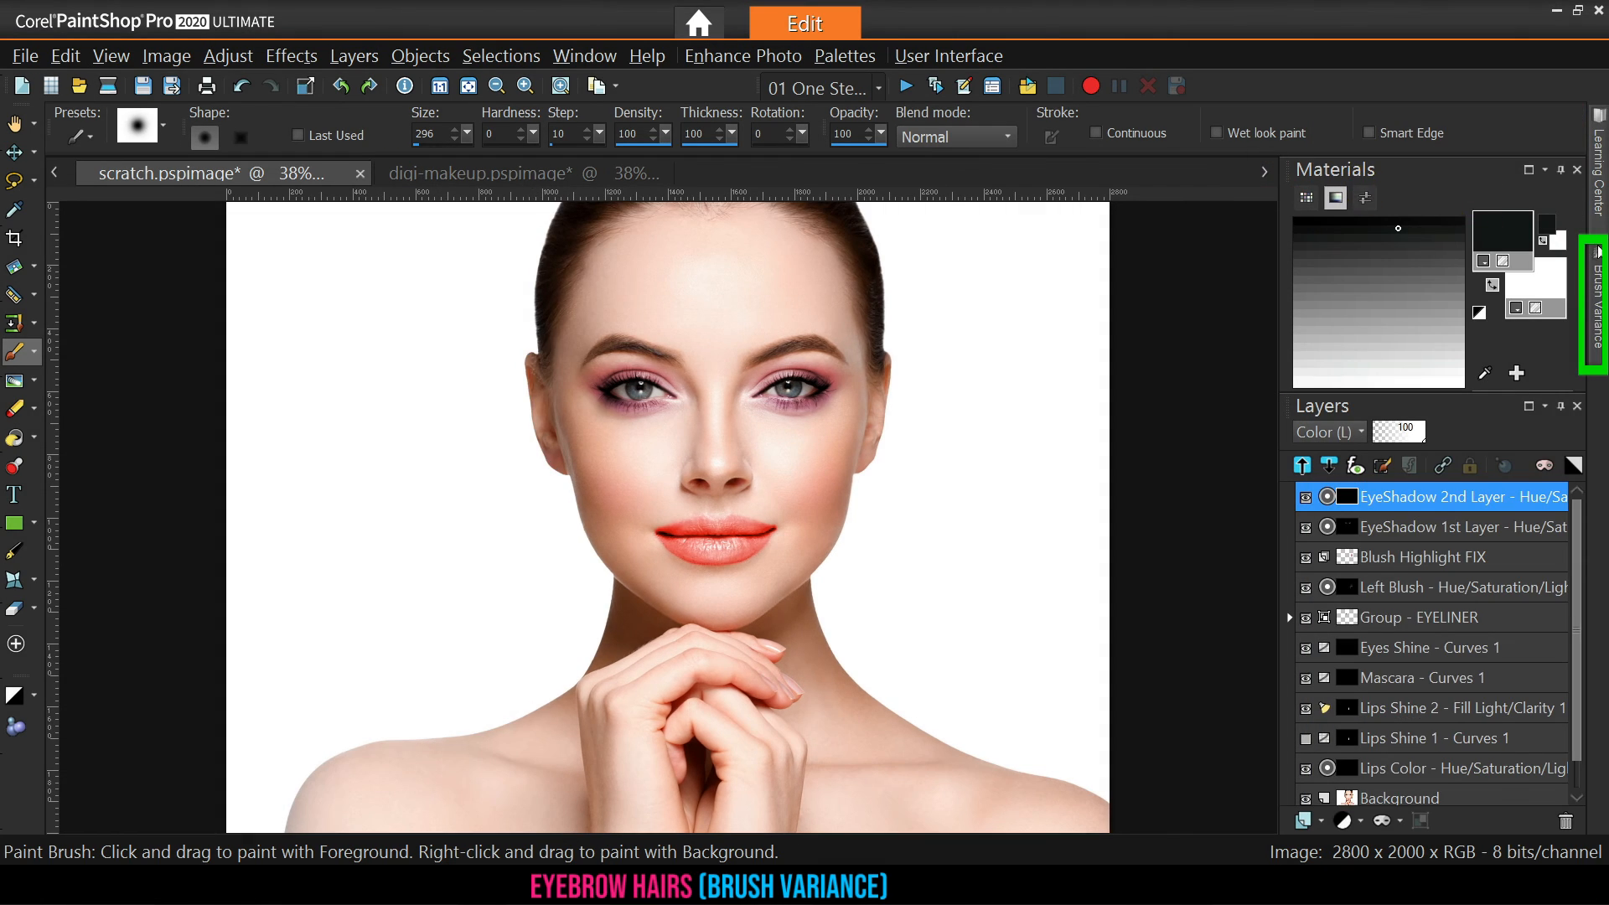
{"action": "mouse_move", "coordinate": [1598, 251]}
{"action": "left_click", "coordinate": [845, 55]}
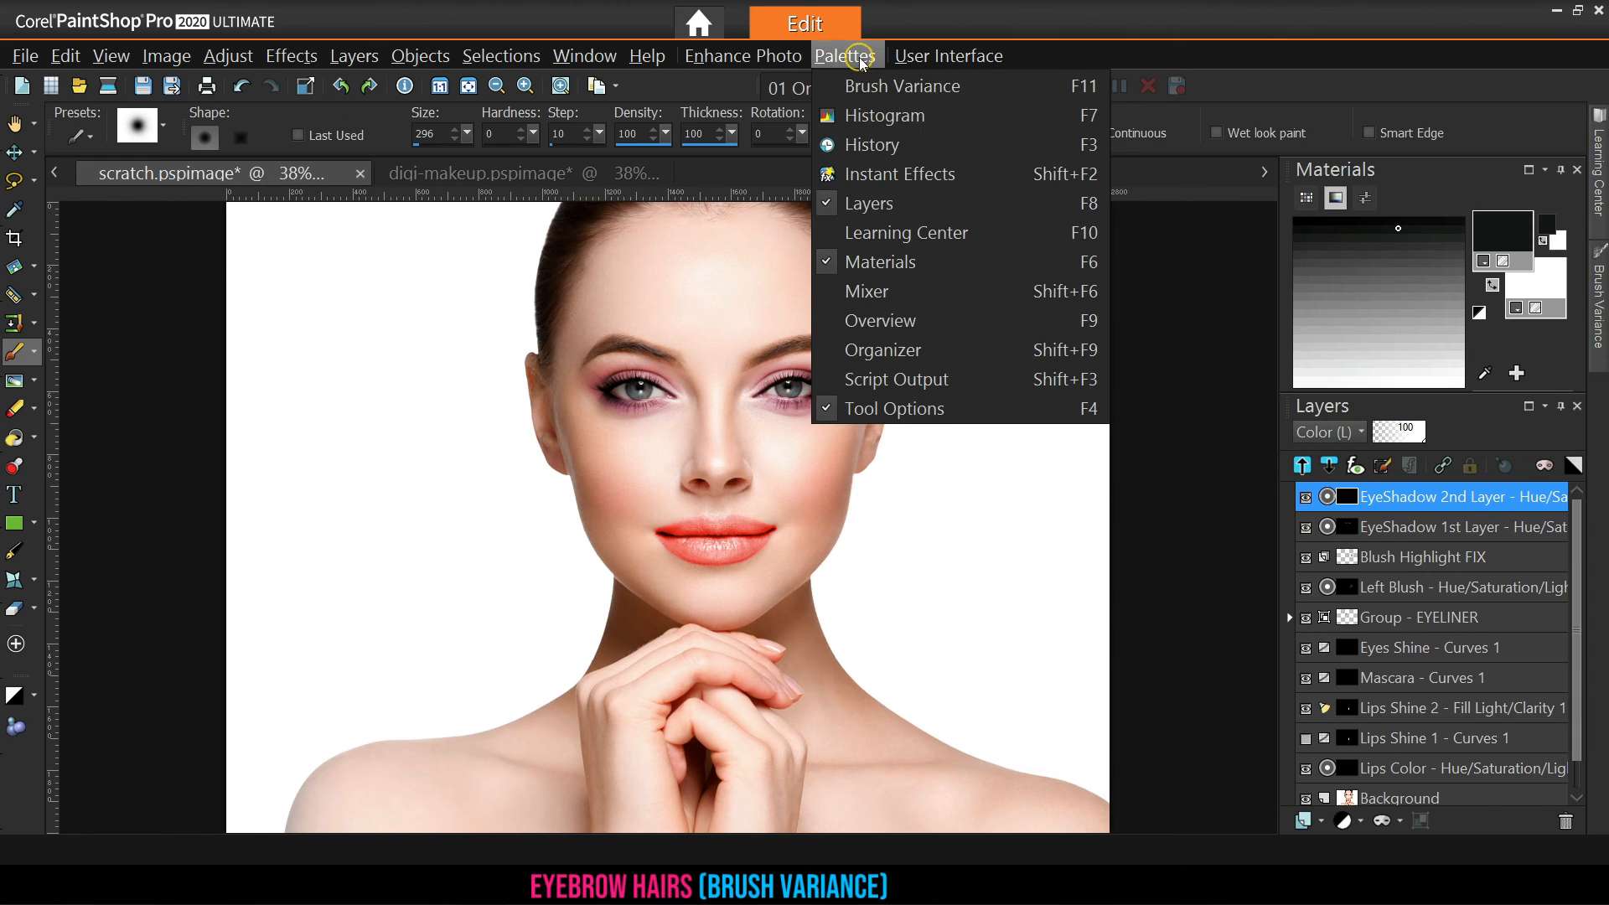
{"action": "left_click", "coordinate": [111, 56]}
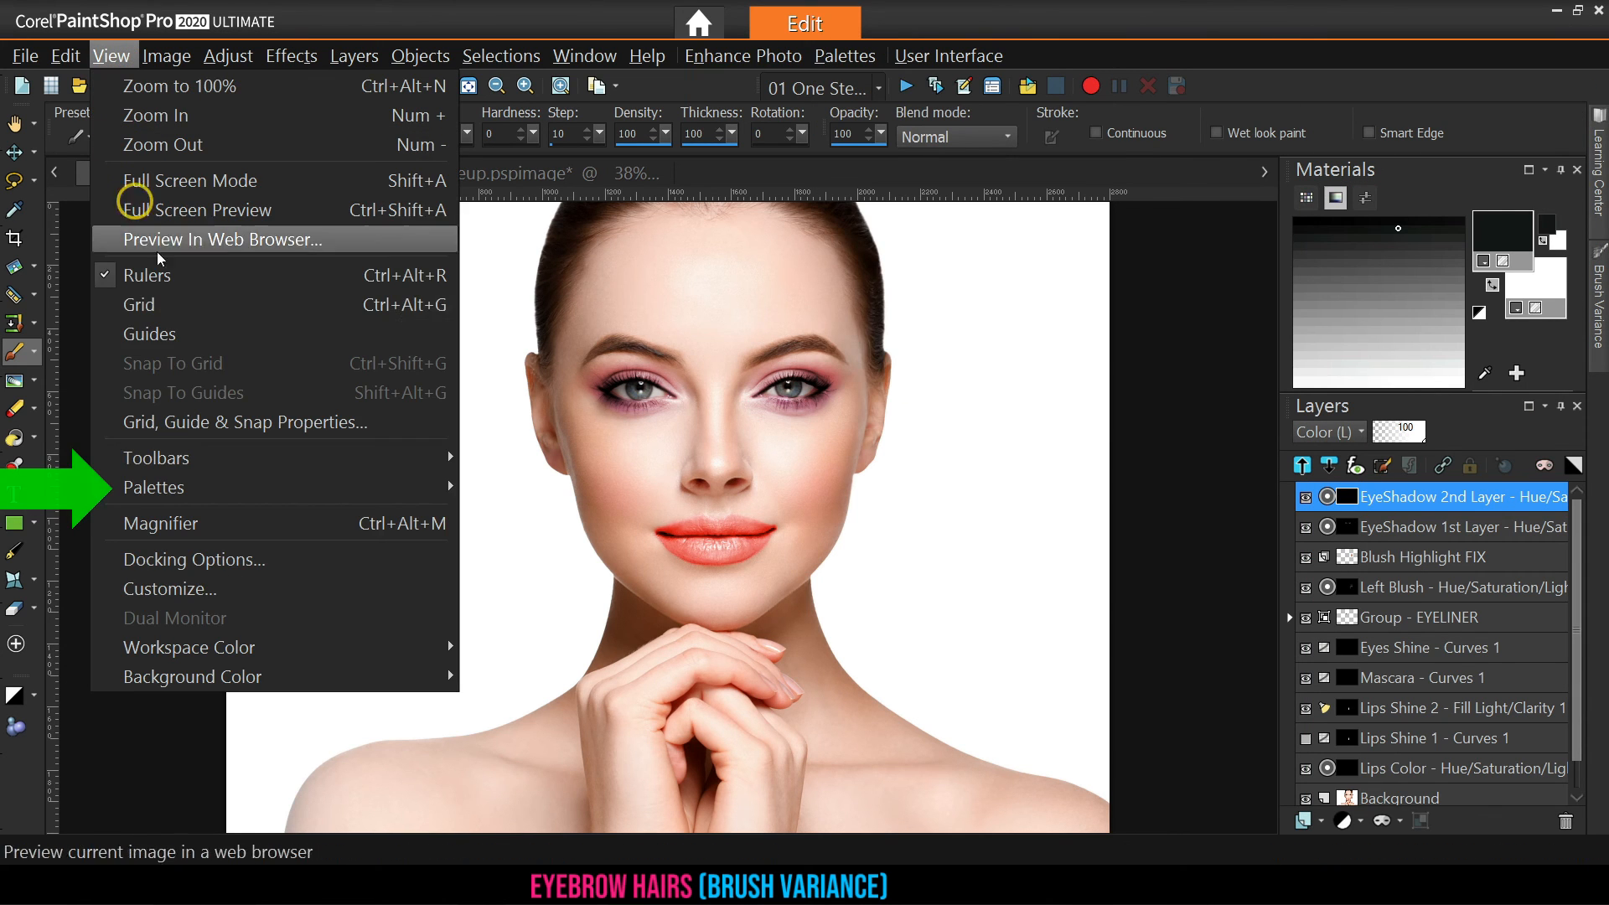
{"action": "mouse_move", "coordinate": [238, 488]}
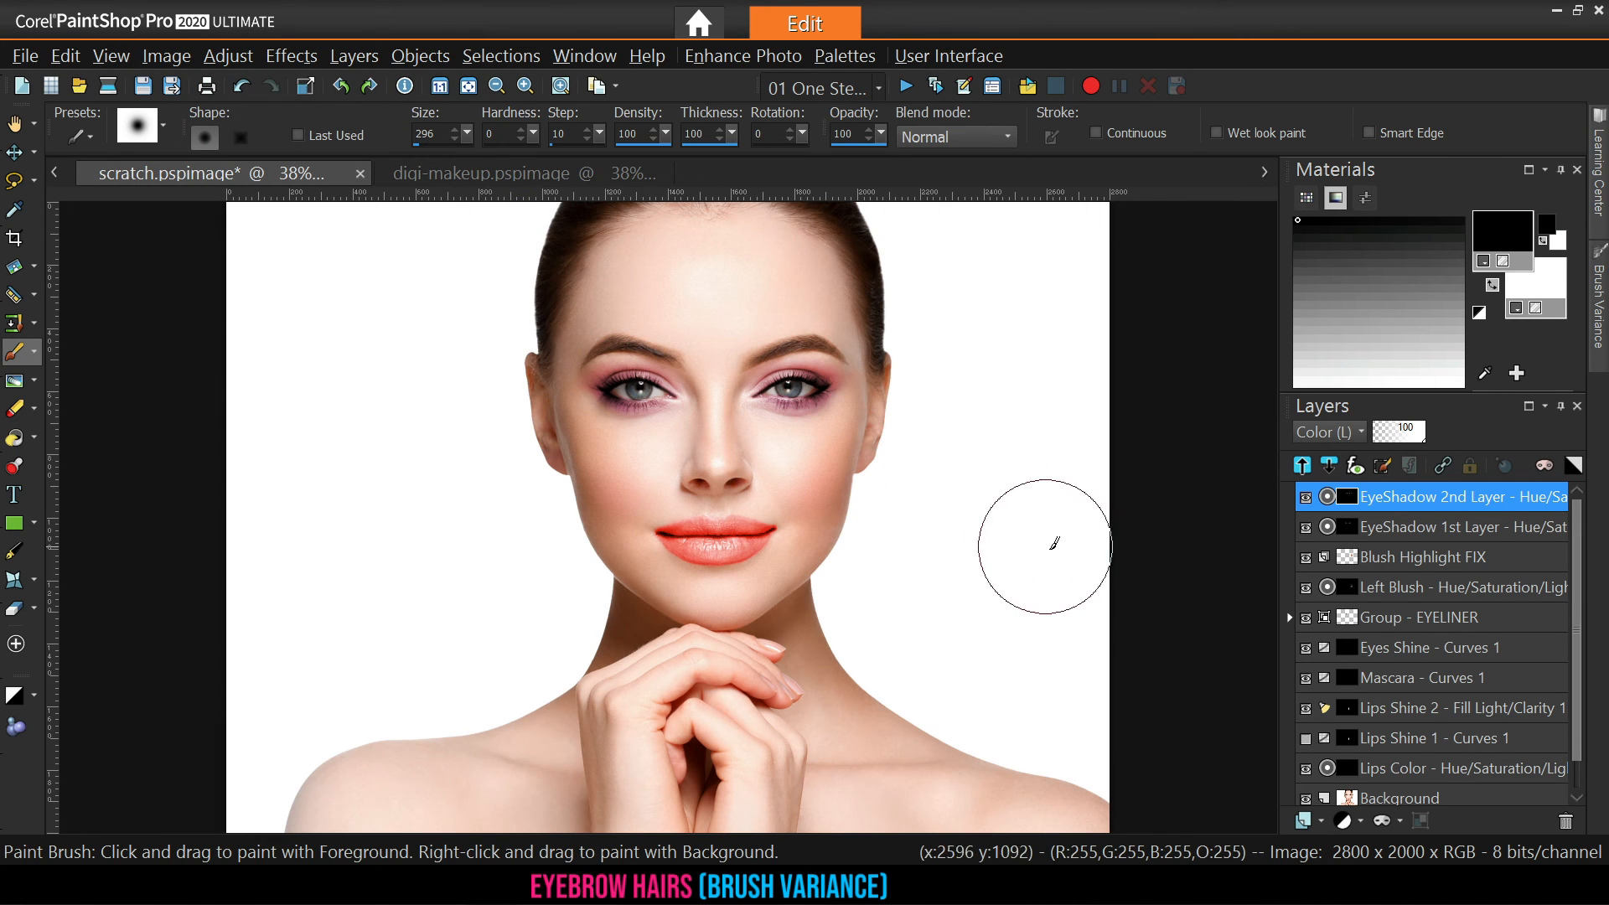
Add a new raster layer named "Brows Hair" at the top of the layer stack
{"action": "left_click", "coordinate": [1303, 822]}
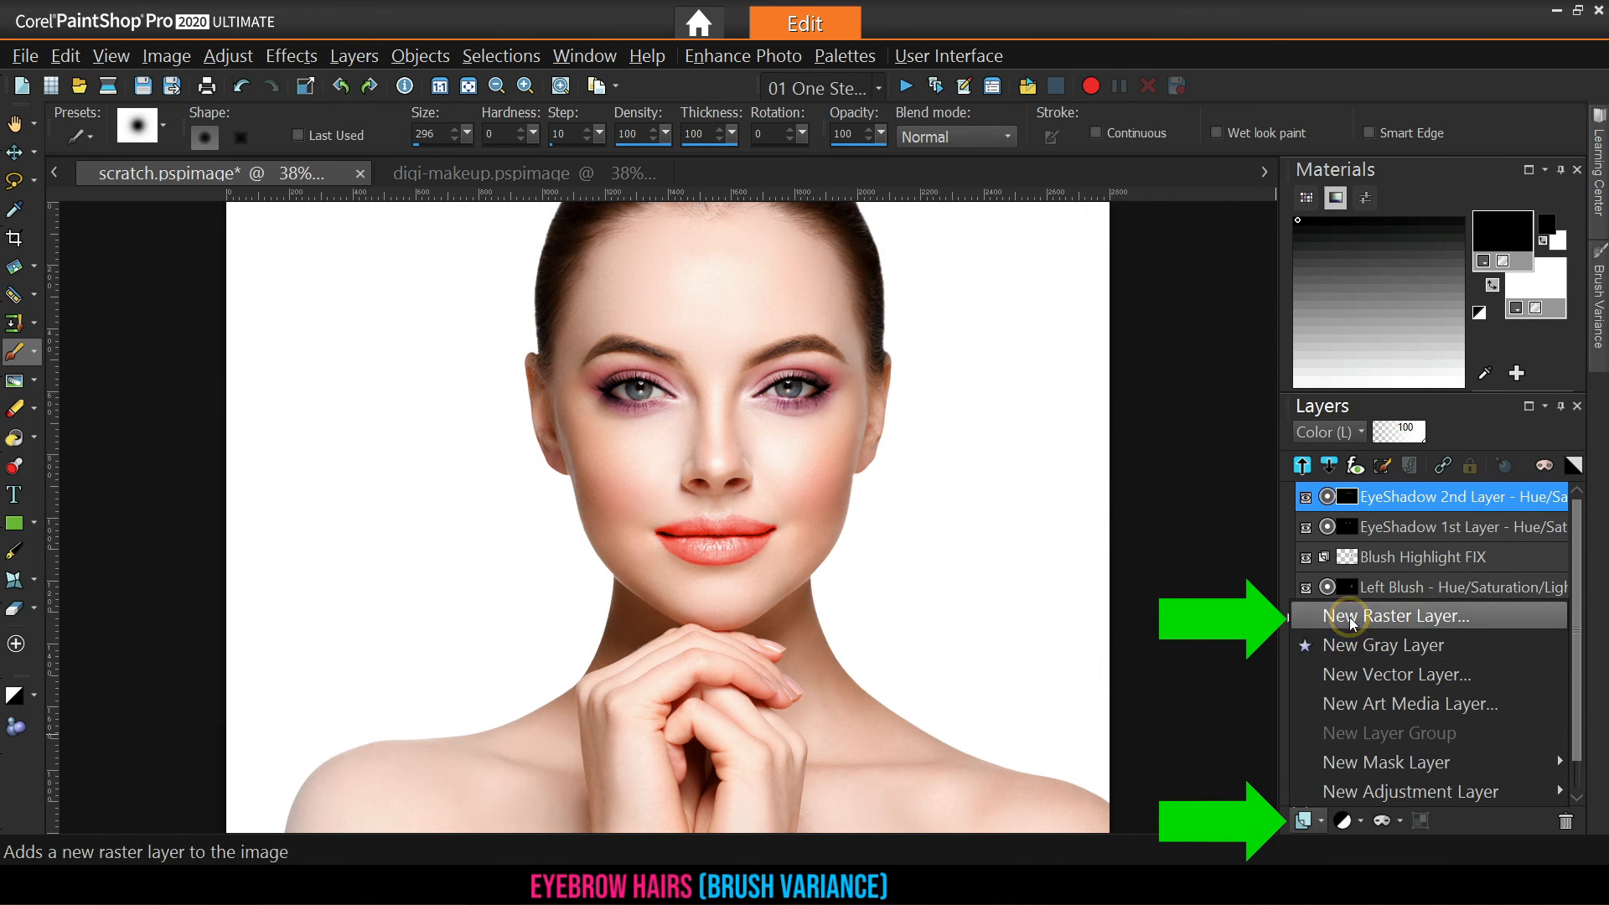
{"action": "left_click", "coordinate": [1341, 616]}
{"action": "type", "text": "Brows Hair"}
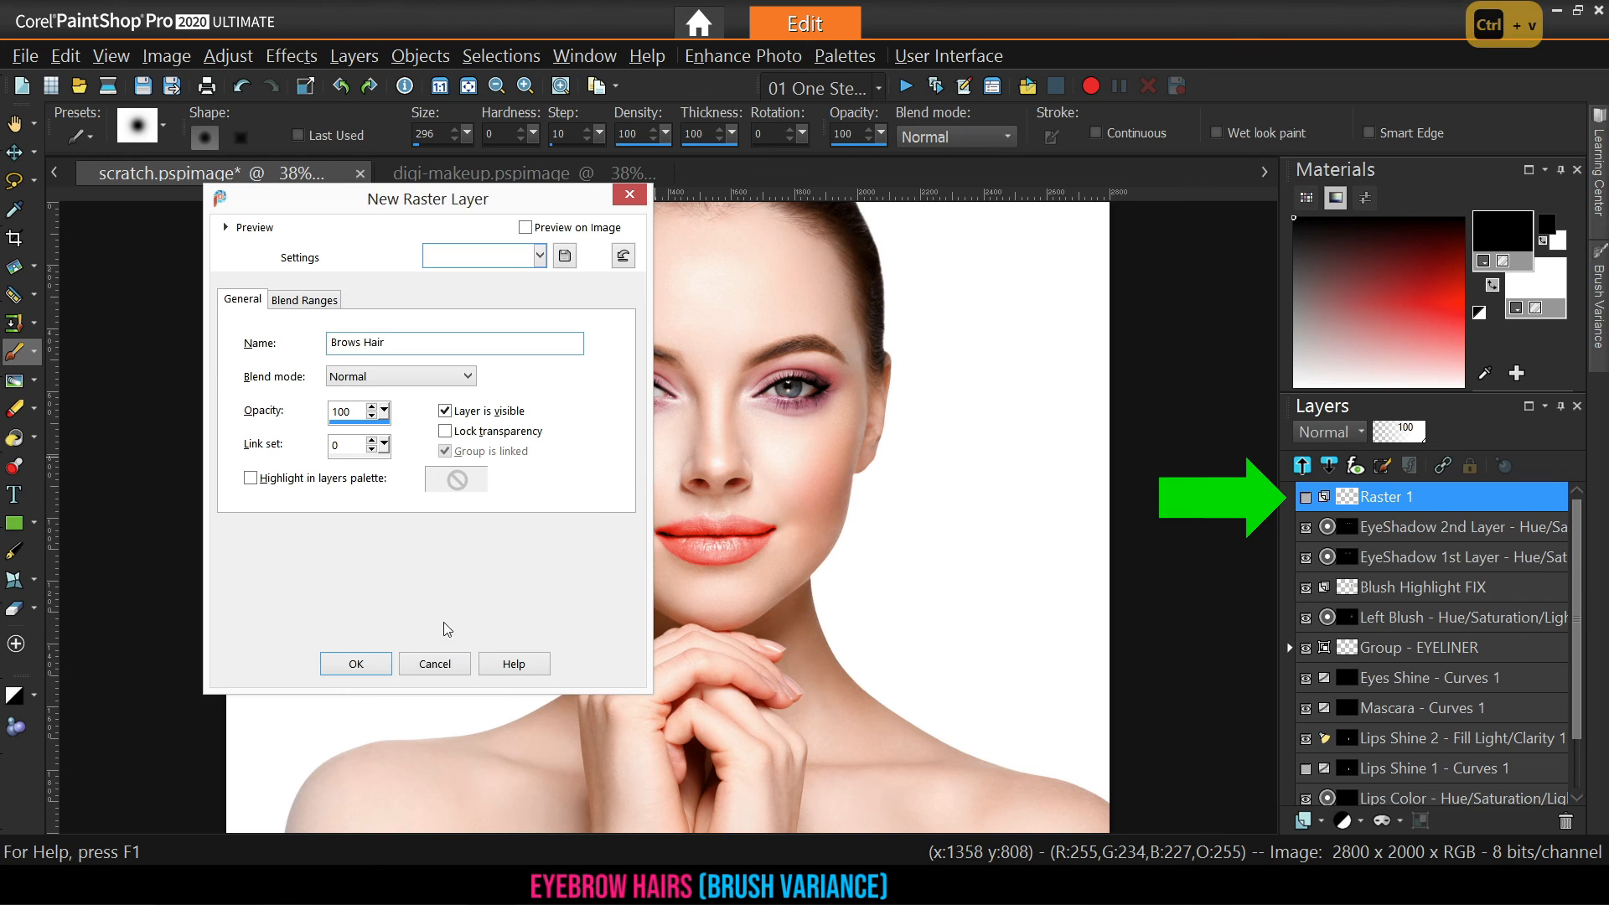
{"action": "left_click", "coordinate": [384, 667]}
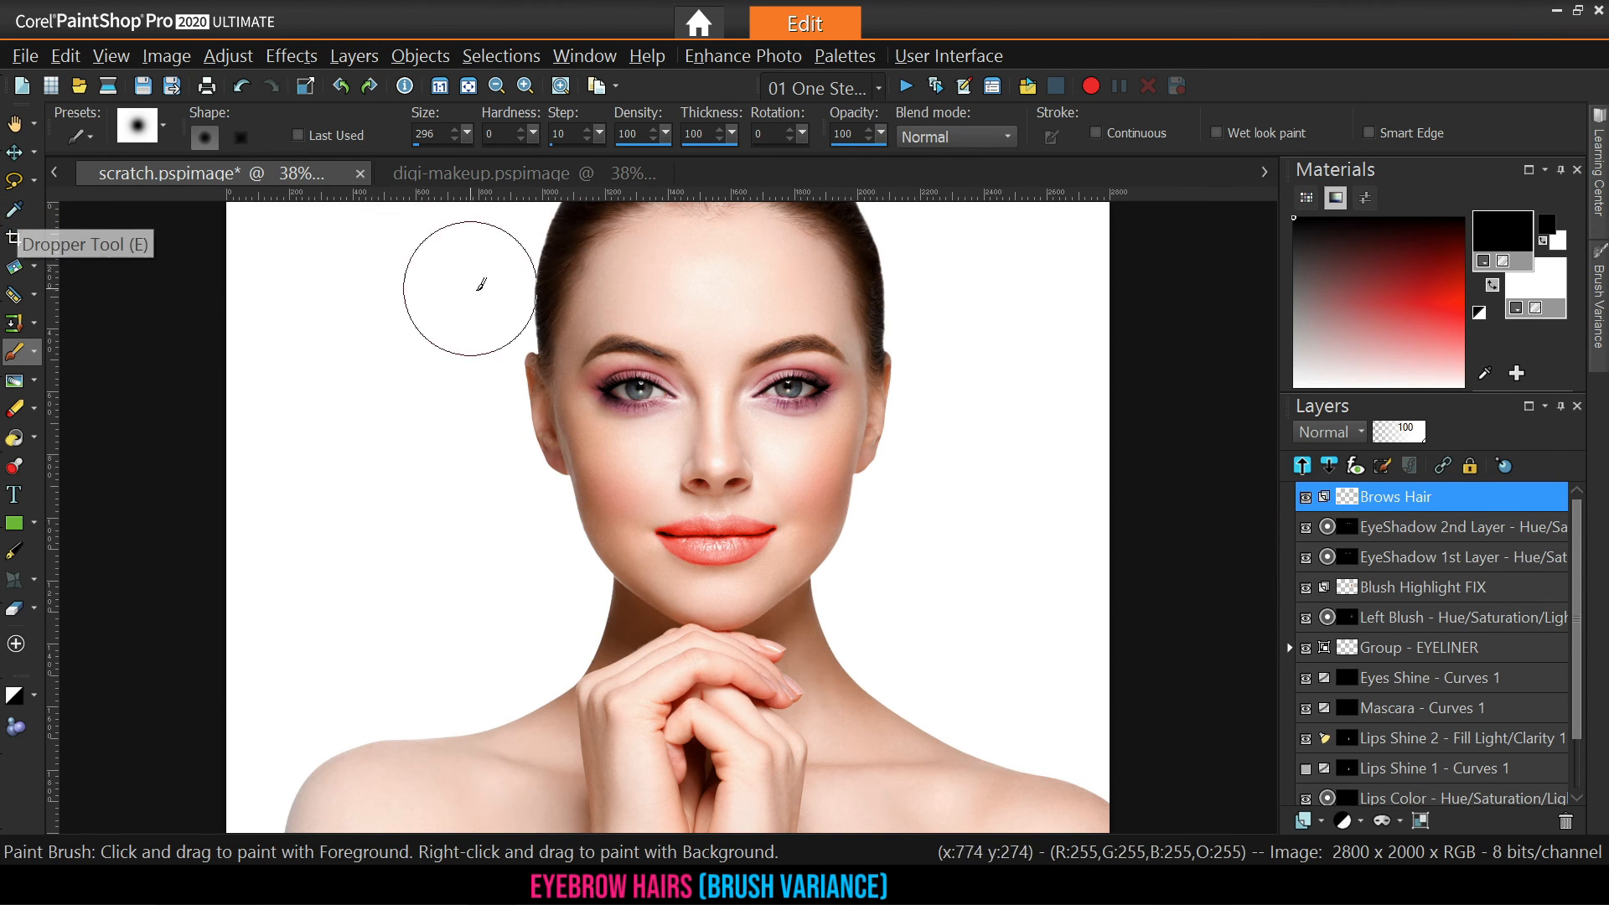
Sample a dark brown from the eyebrow as the foreground colour with the Dropper, keeping the 1 Pixel sample size
{"action": "left_click", "coordinate": [17, 209]}
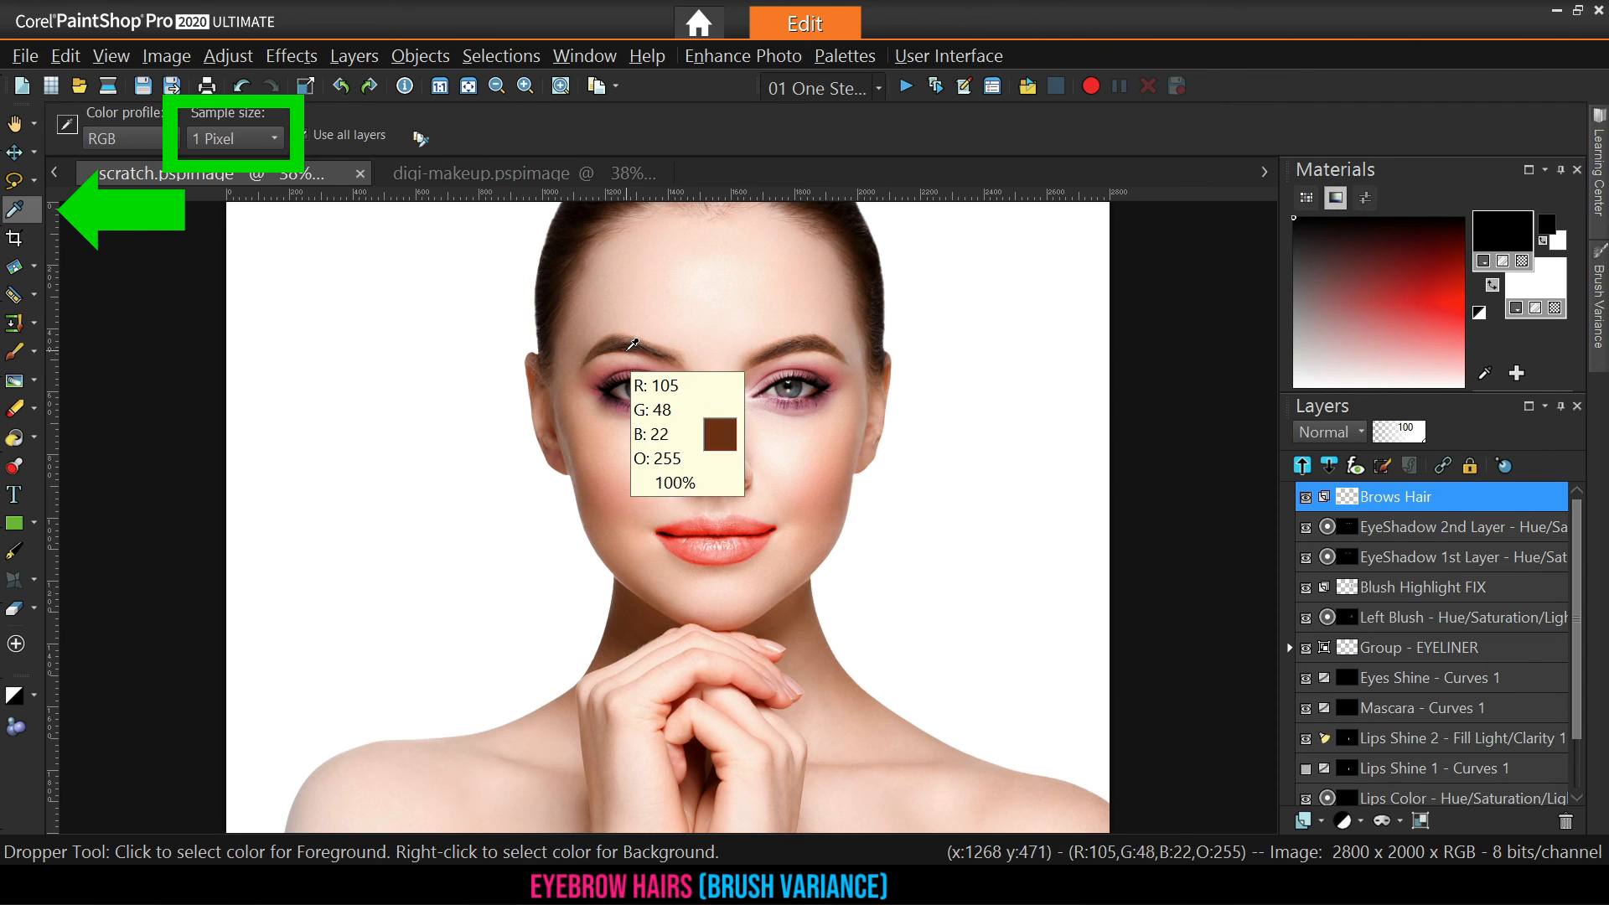
{"action": "left_click", "coordinate": [629, 339]}
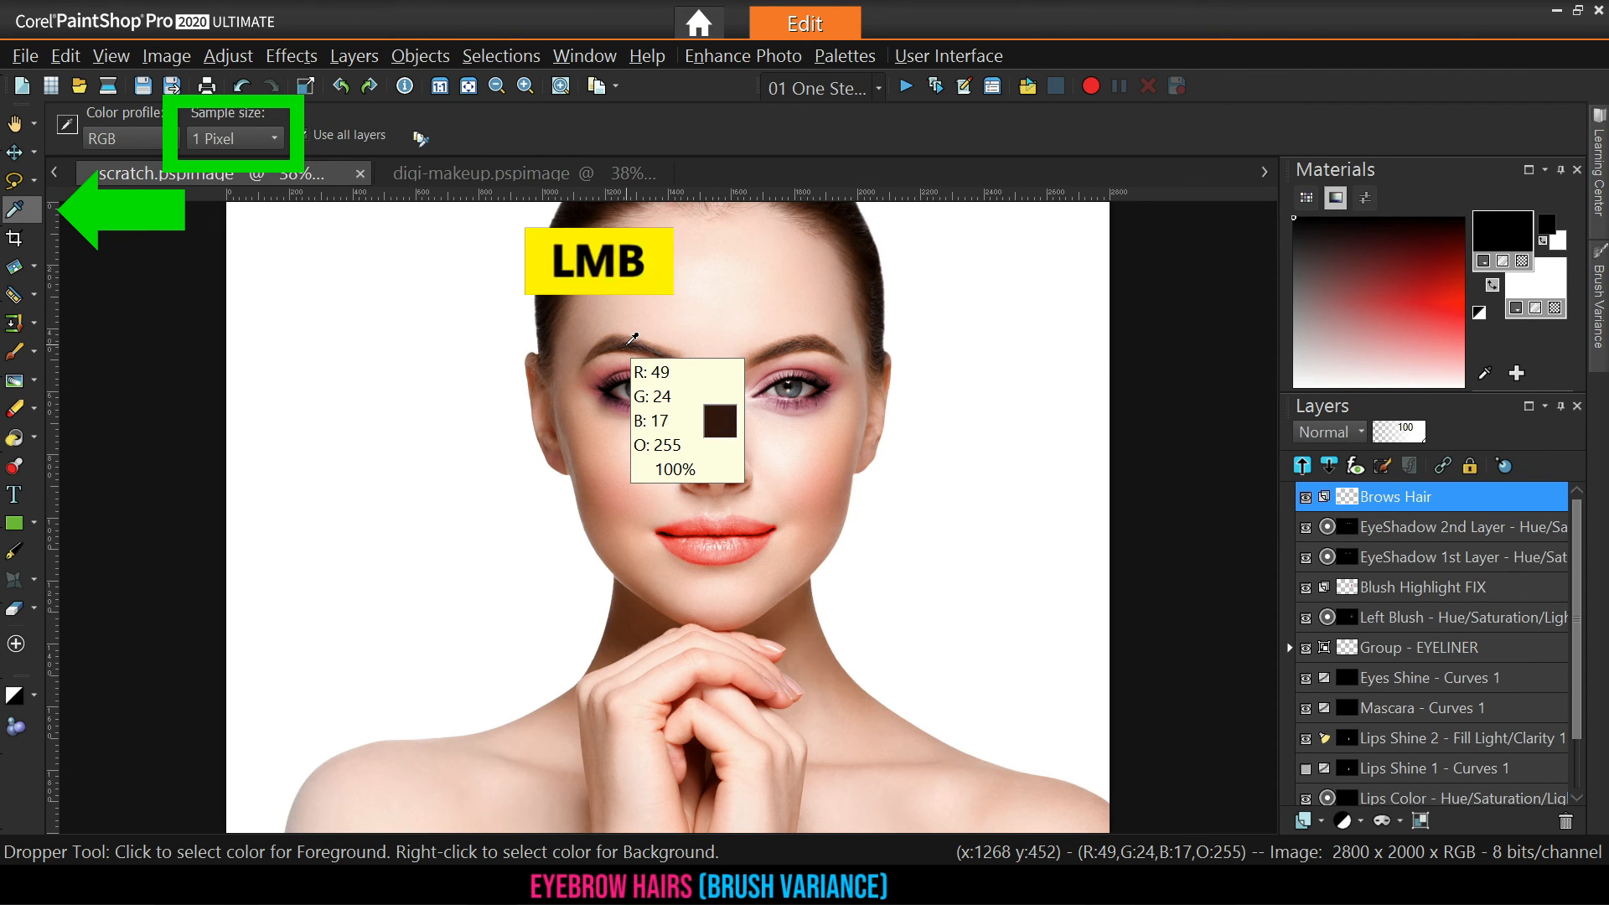
{"action": "left_click", "coordinate": [281, 138]}
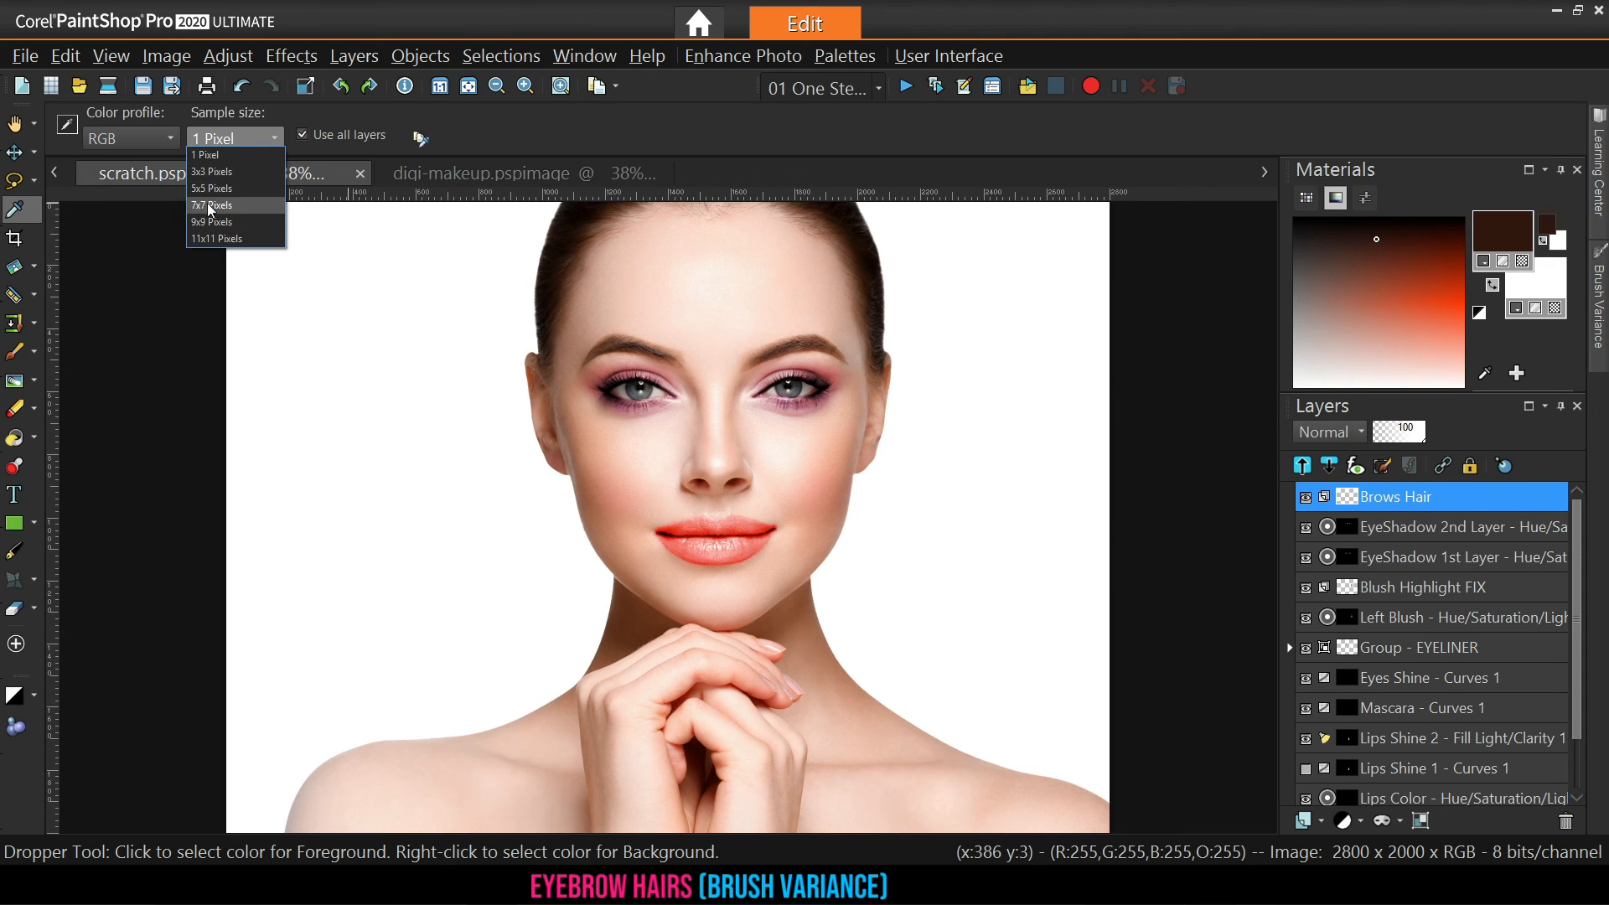
{"action": "left_click", "coordinate": [514, 143]}
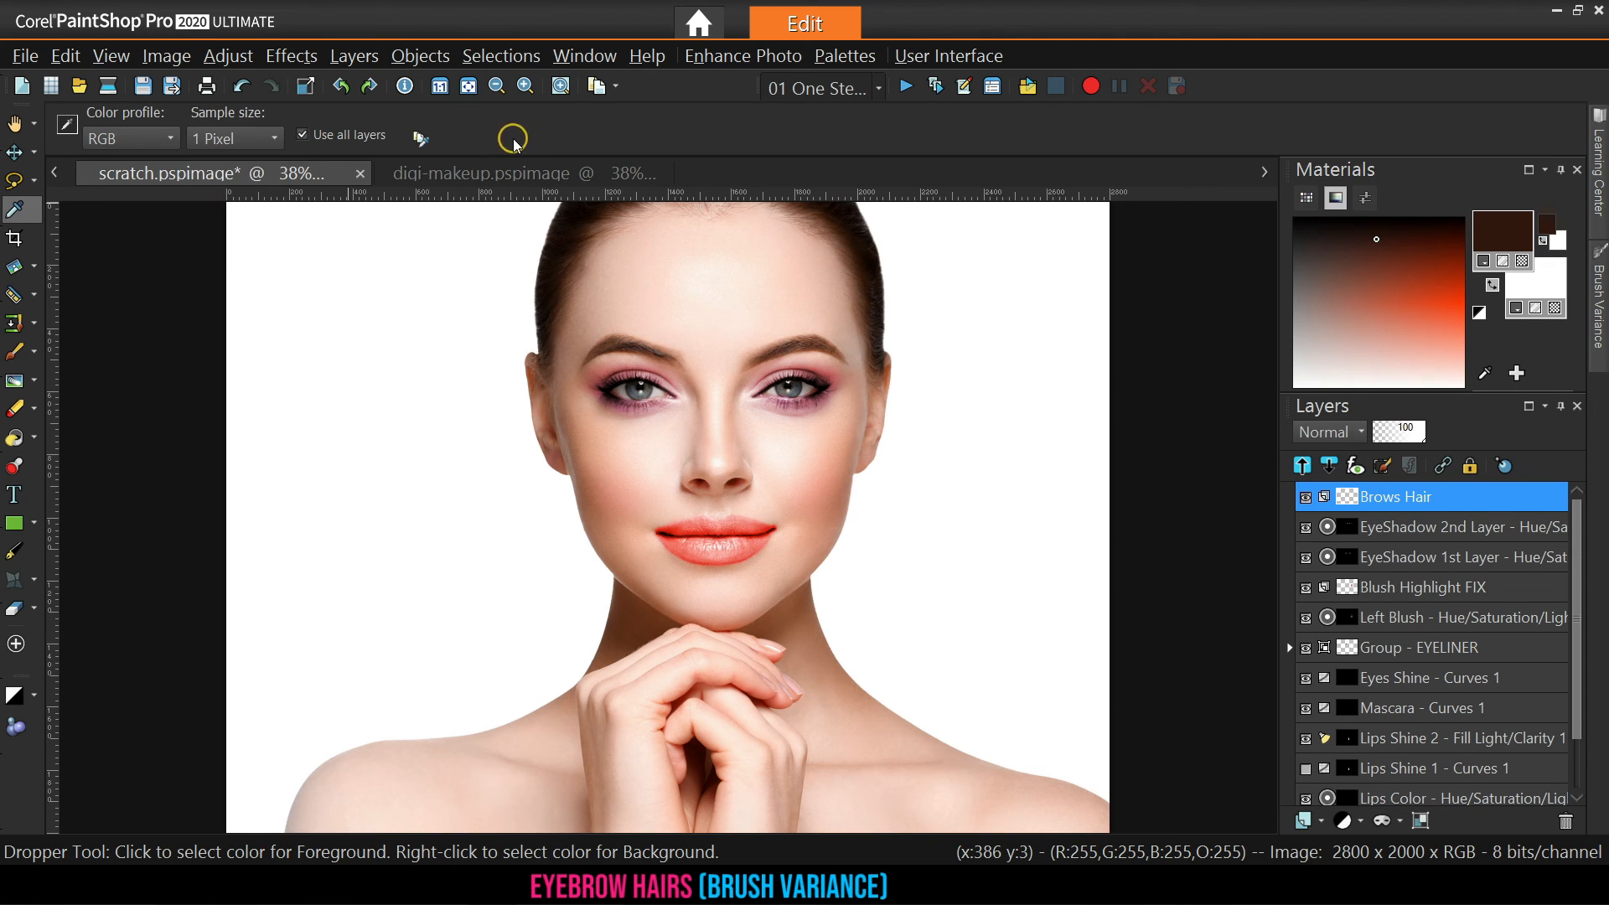
Set the Paint Brush size to 68 and paint a horizontal test stroke on the white background beside the face
{"action": "left_click", "coordinate": [15, 352]}
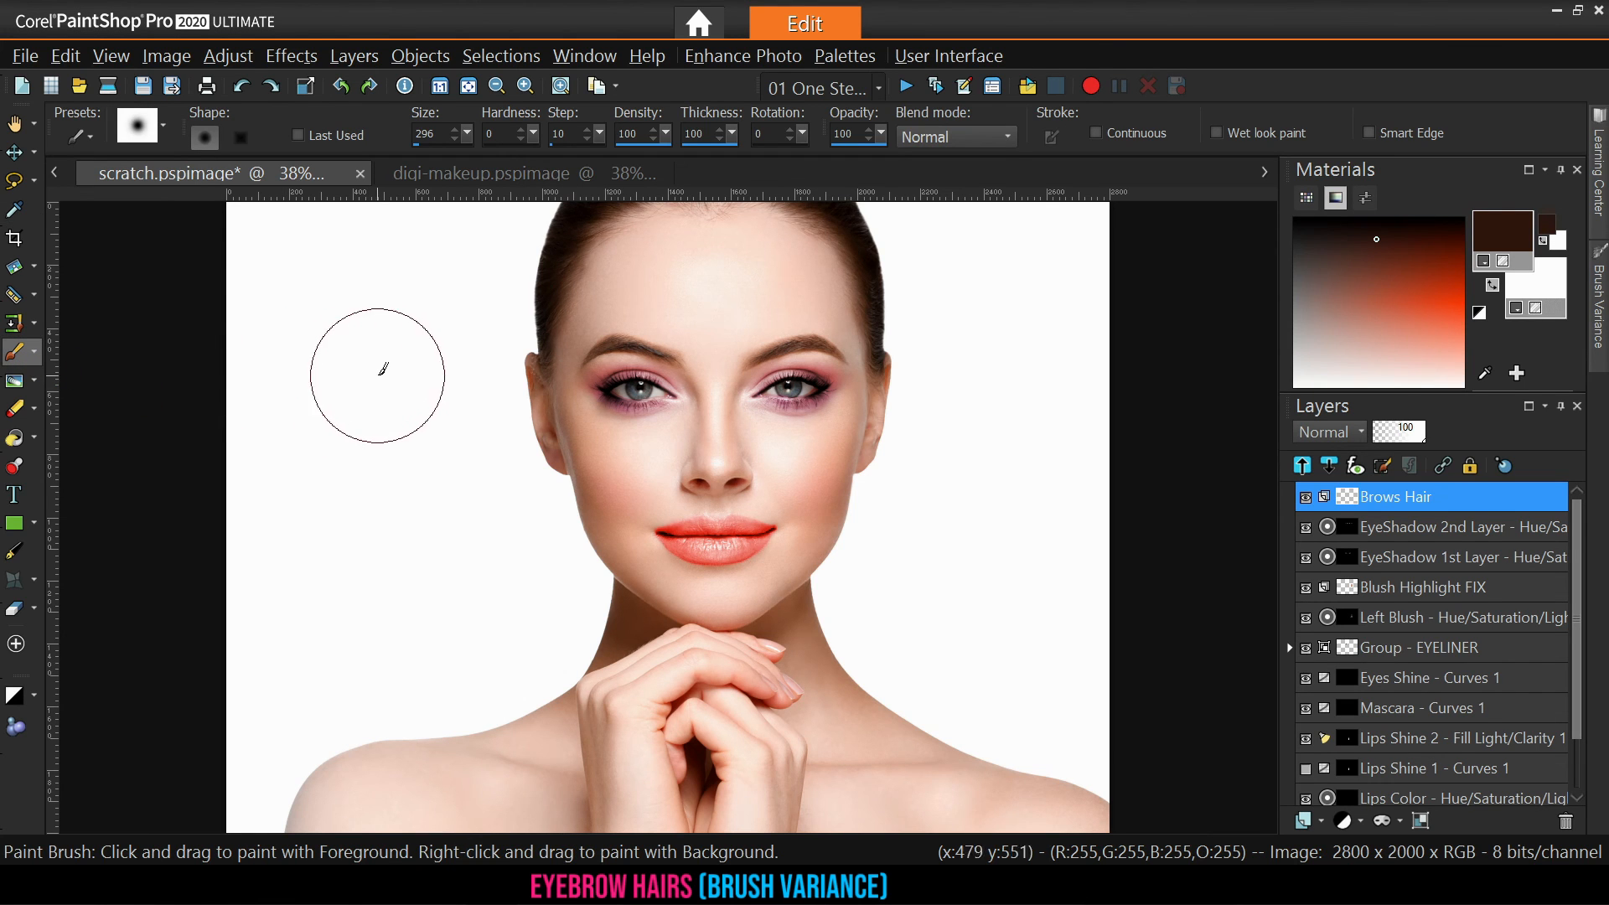
{"action": "scroll", "coordinate": [381, 364], "scroll_direction": "up", "scroll_amount": 2}
{"action": "left_click_drag", "start_coordinate": [383, 367], "coordinate": [378, 252]}
{"action": "left_click_drag", "start_coordinate": [277, 404], "coordinate": [569, 403]}
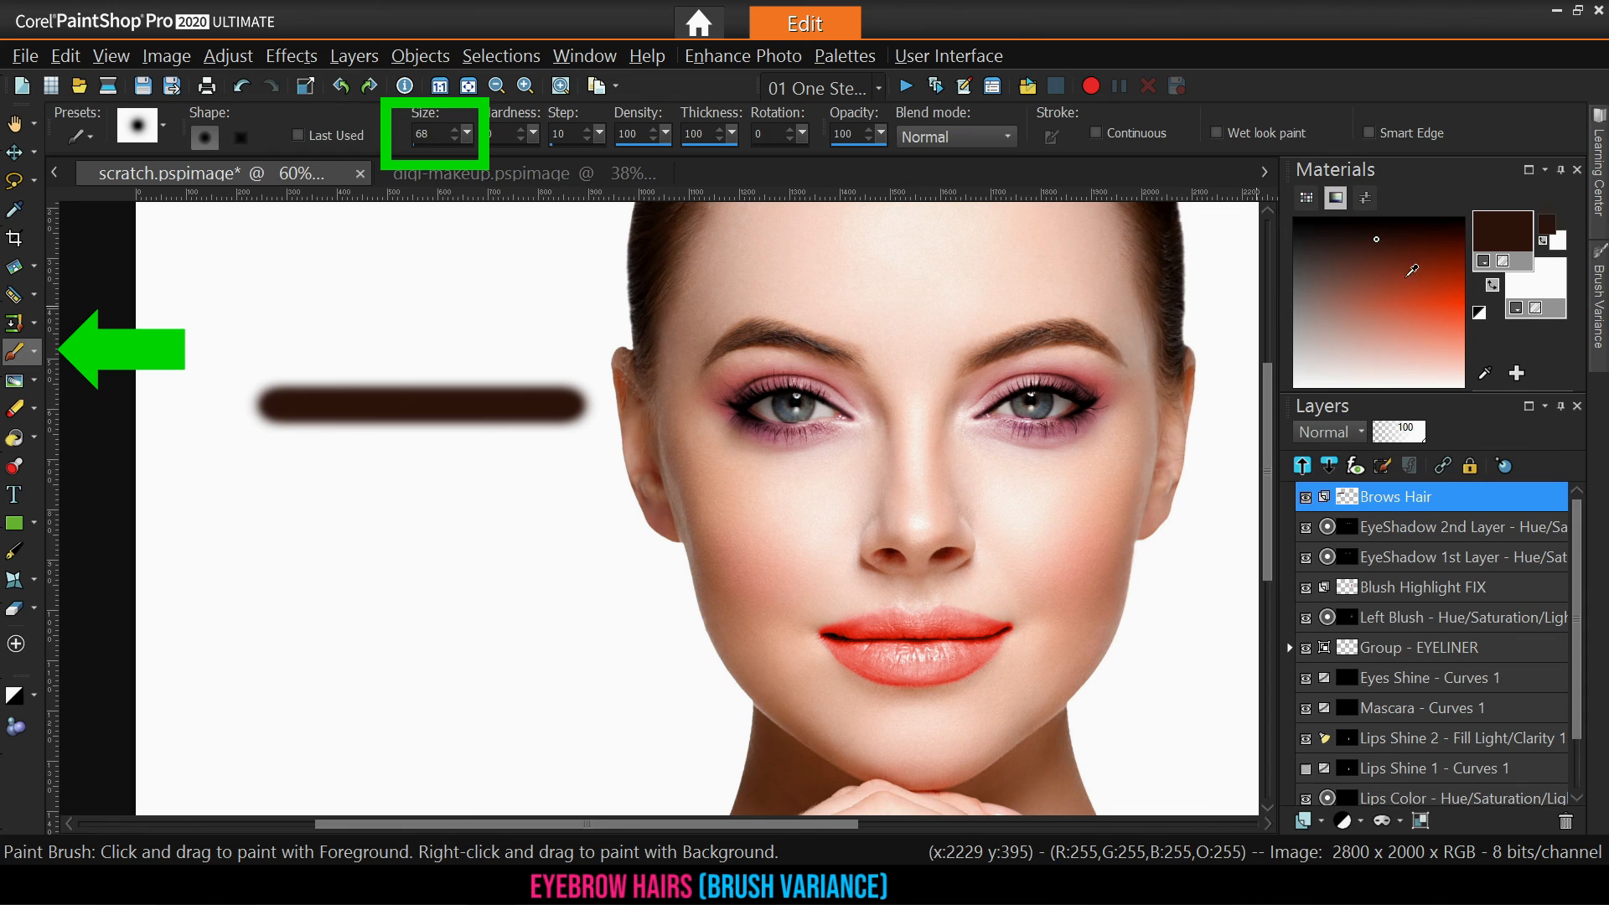
Set the brush's size variance to Fade Out and paint a short test stroke below the first one
{"action": "mouse_move", "coordinate": [1597, 310]}
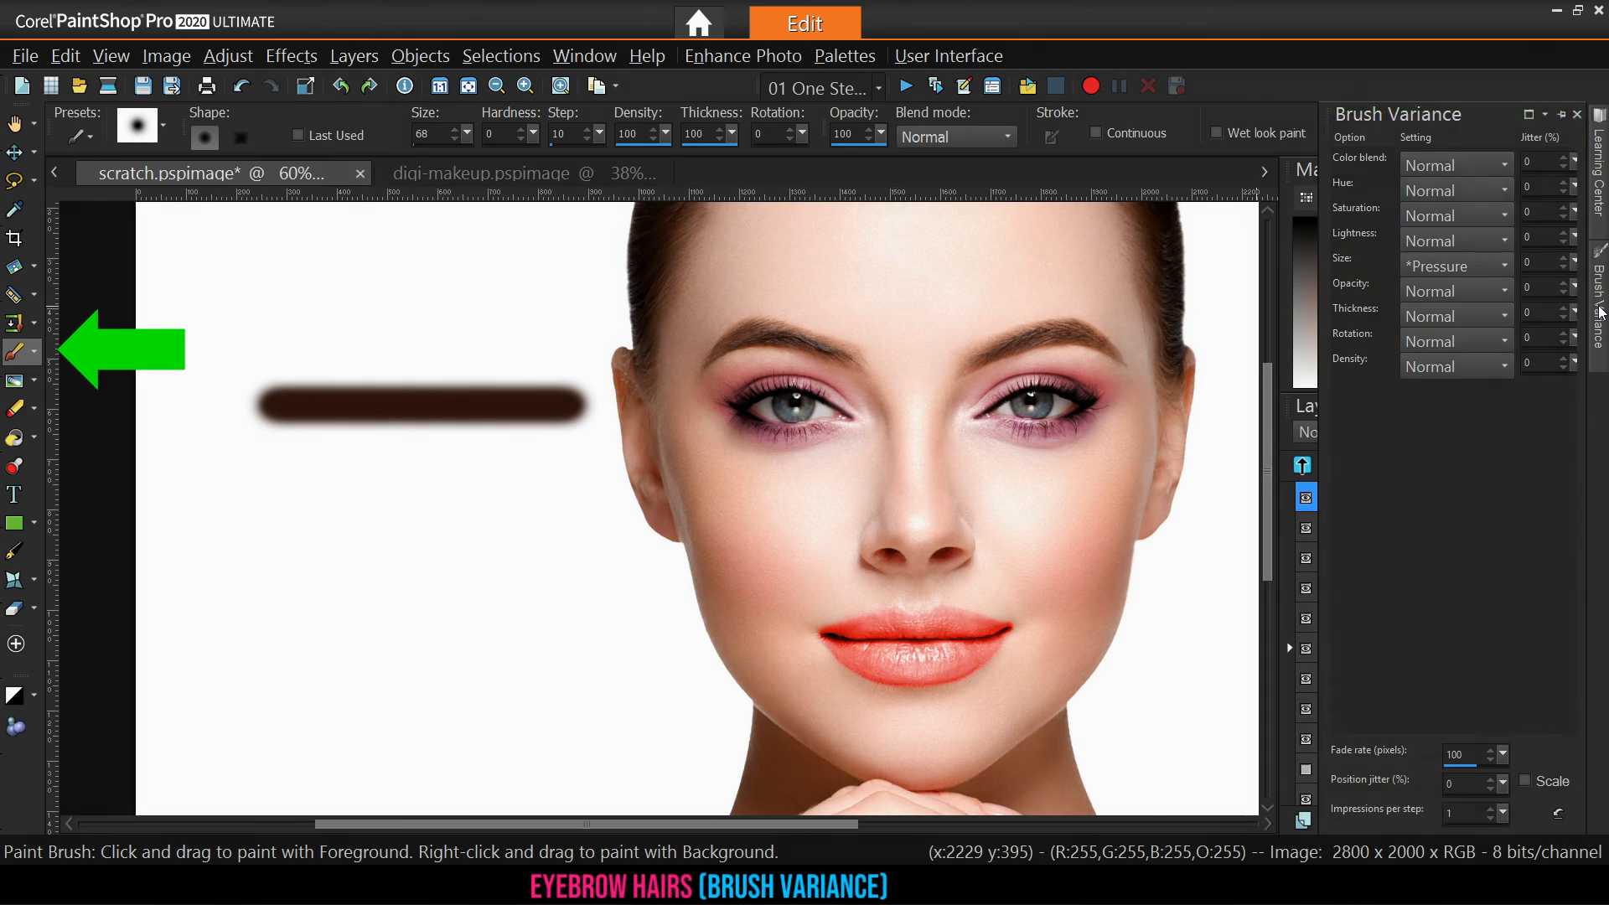
{"action": "left_click", "coordinate": [1454, 267]}
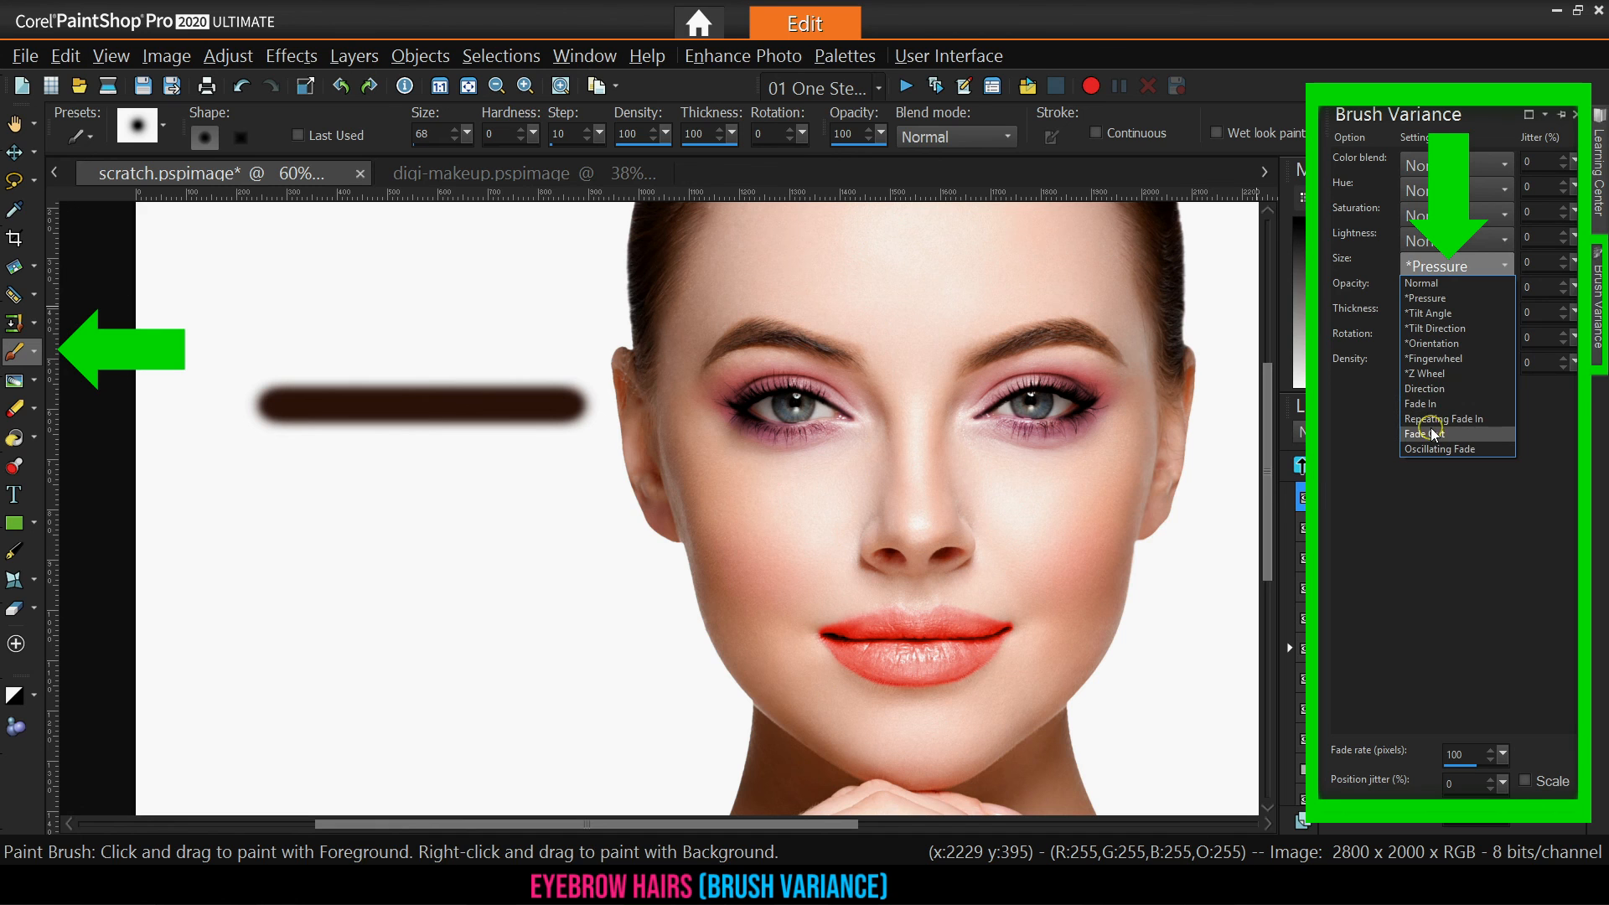
{"action": "left_click", "coordinate": [1431, 434]}
{"action": "left_click_drag", "start_coordinate": [275, 485], "coordinate": [316, 480]}
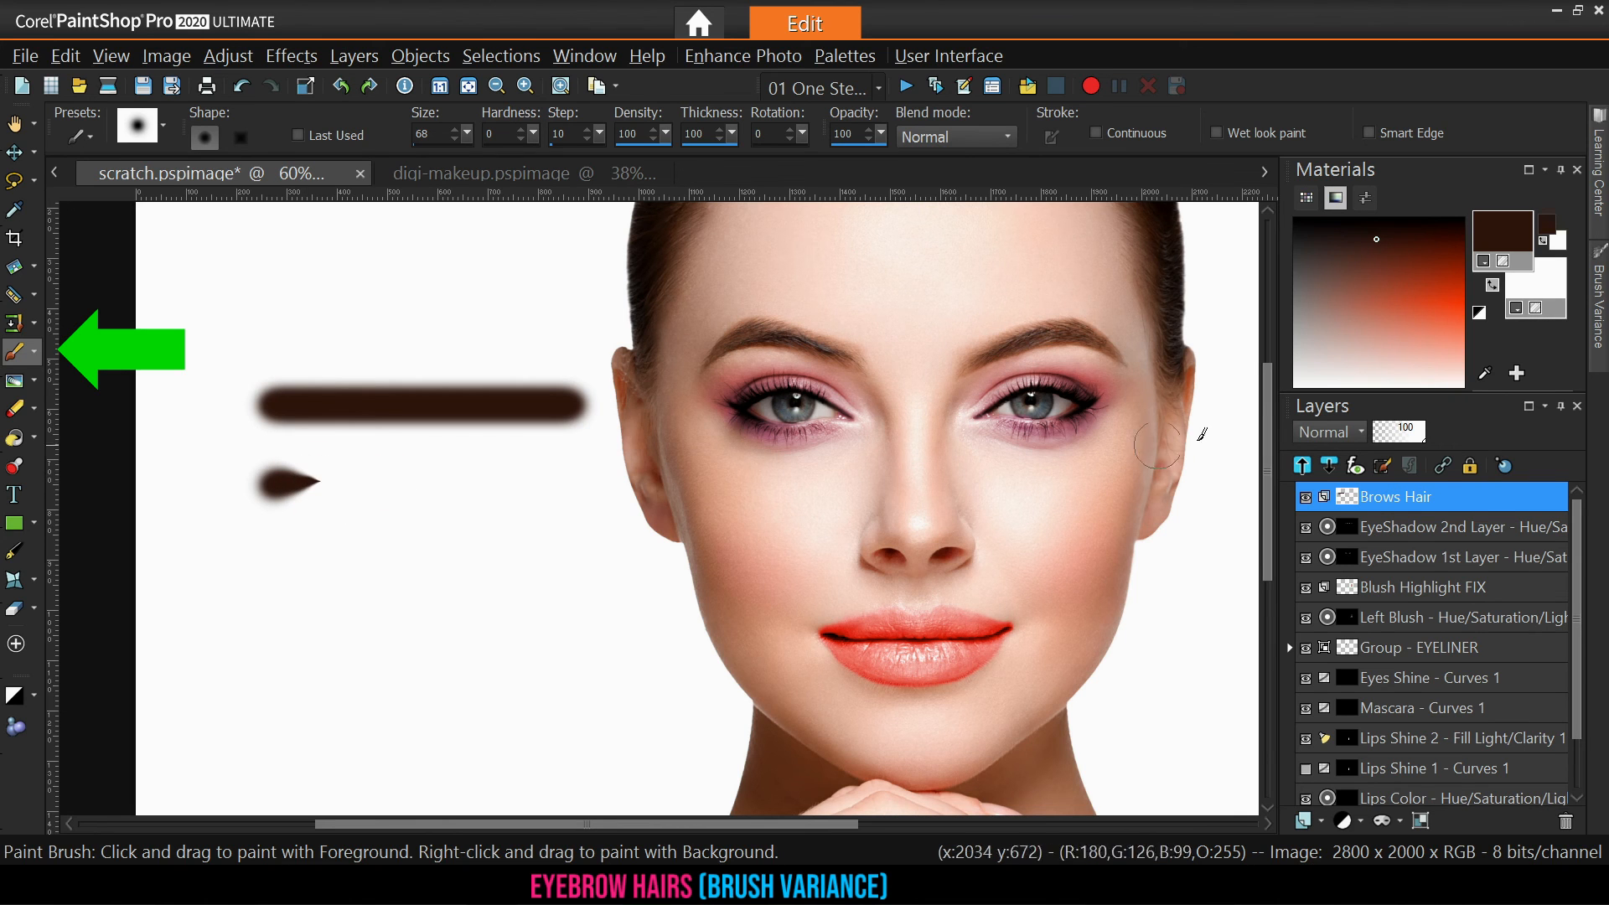
Raise the brush variance fade rate to 315 pixels and paint a longer tapering test stroke below the others
{"action": "mouse_move", "coordinate": [1603, 316]}
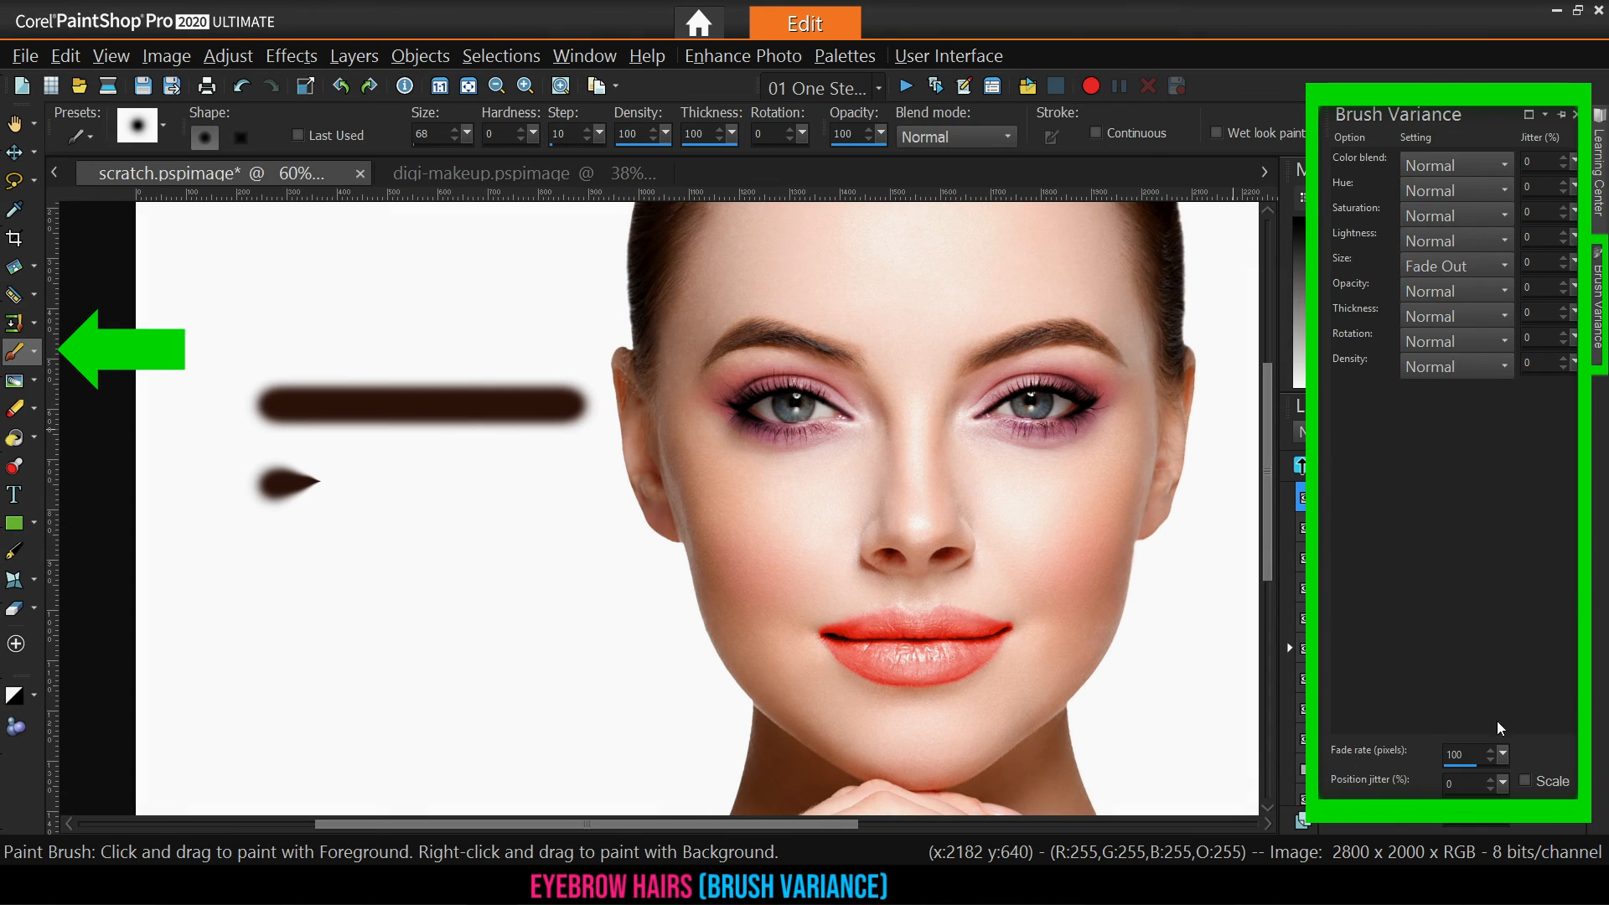
{"action": "left_click", "coordinate": [1504, 759]}
{"action": "left_click_drag", "start_coordinate": [1517, 759], "coordinate": [1519, 759]}
{"action": "left_click_drag", "start_coordinate": [252, 581], "coordinate": [386, 580]}
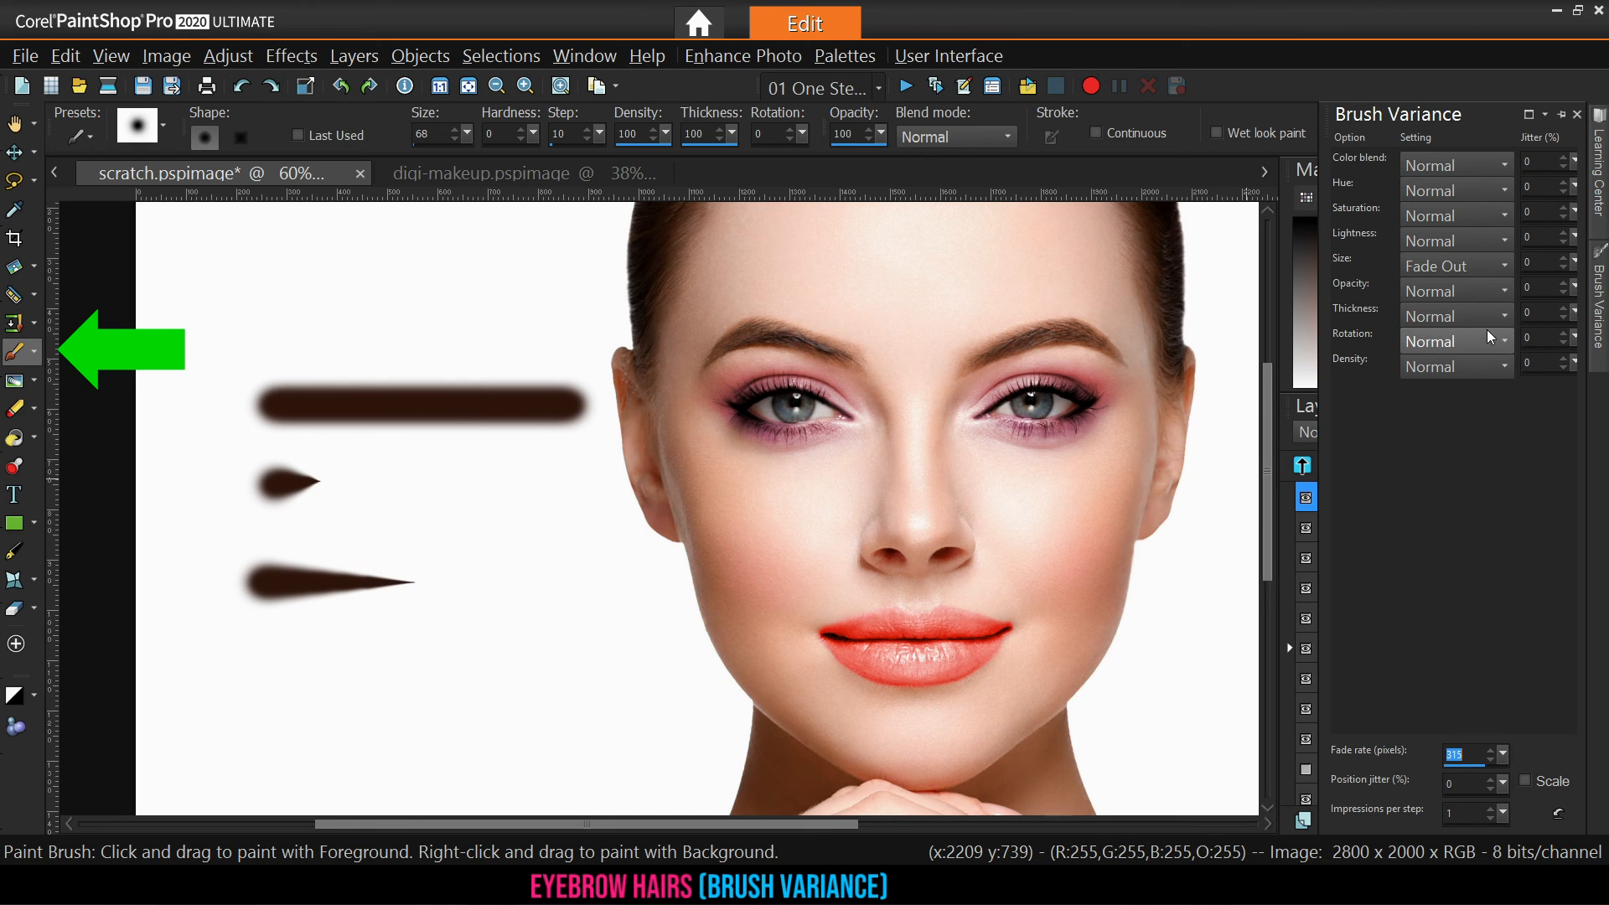
Set the brush's opacity variance to Fade Out and paint a fading test stroke below the others
{"action": "left_click", "coordinate": [1441, 293]}
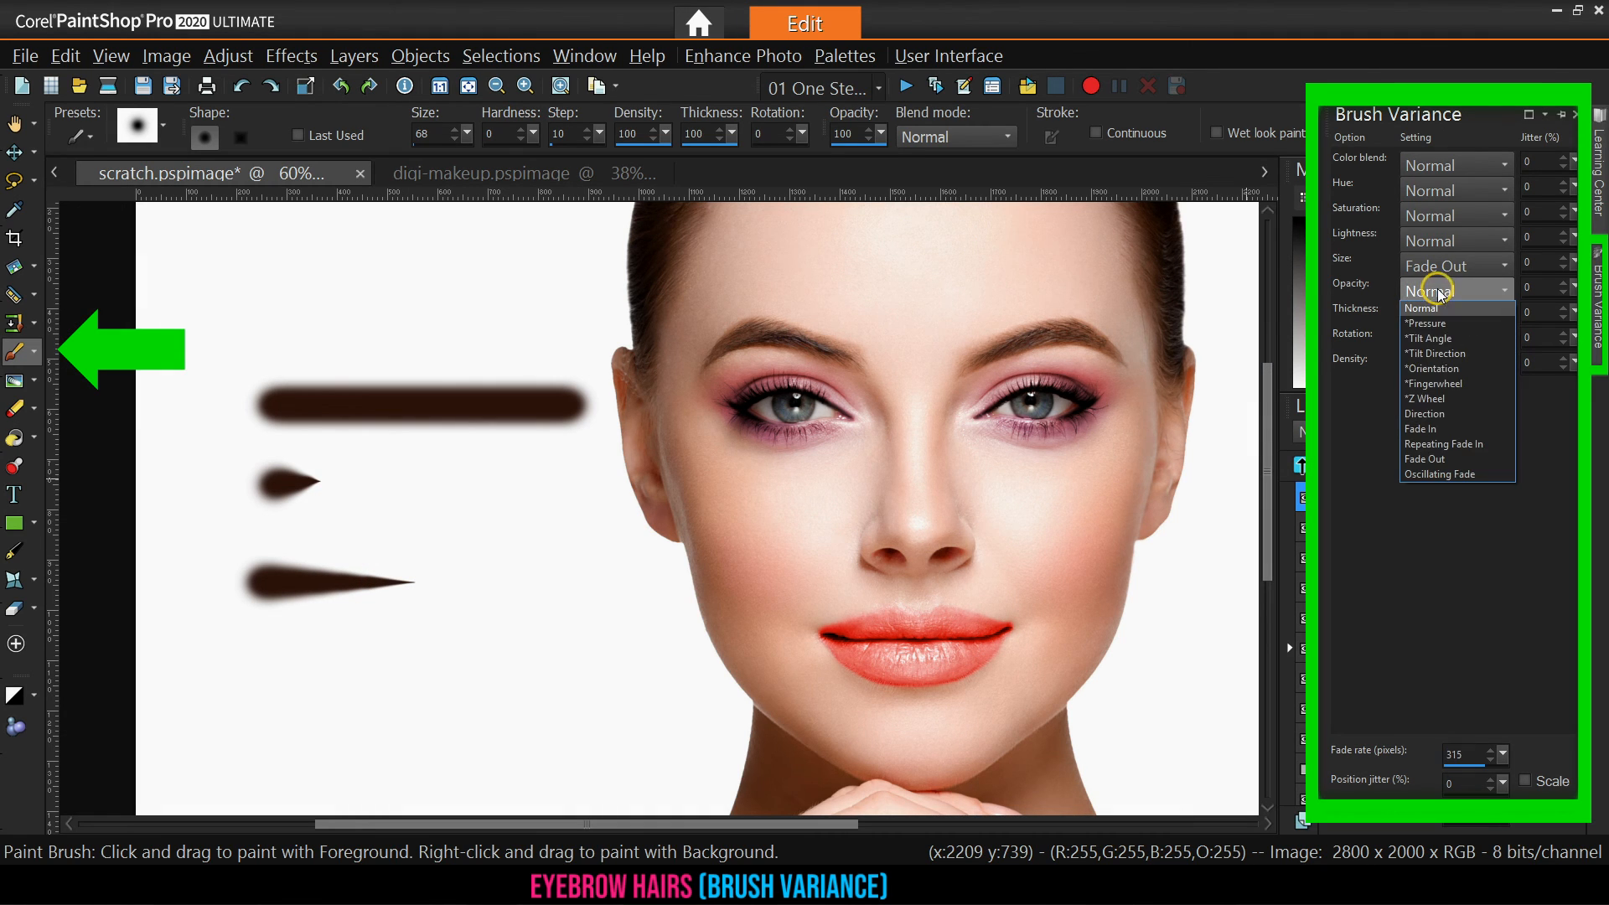
{"action": "left_click", "coordinate": [1440, 461]}
{"action": "left_click_drag", "start_coordinate": [271, 645], "coordinate": [436, 644]}
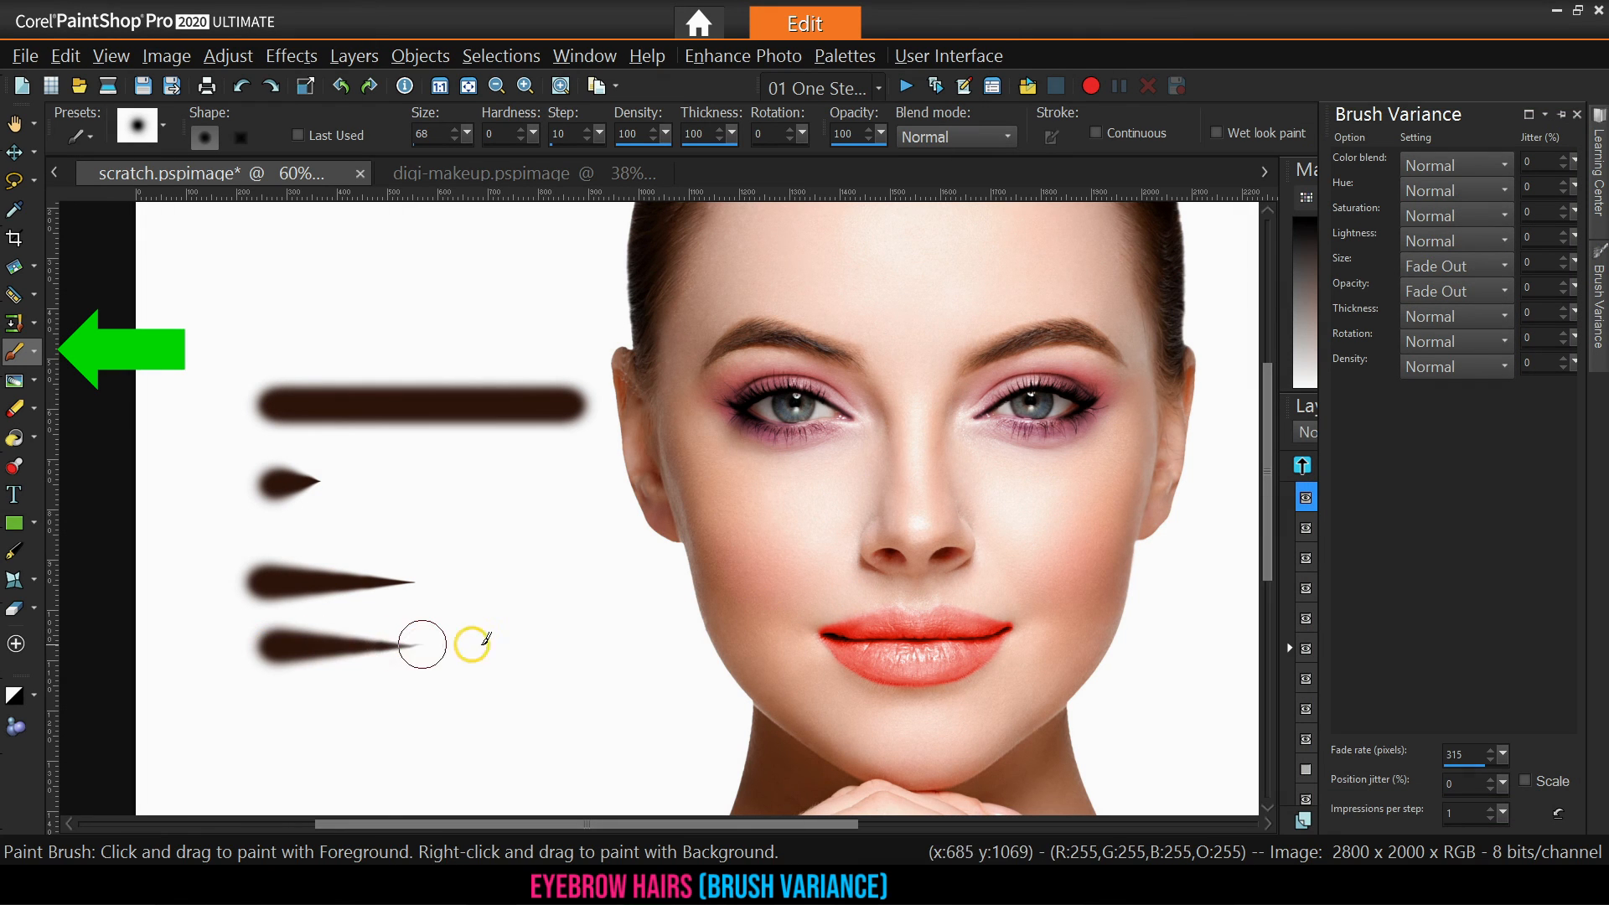
{"action": "key", "text": "F11"}
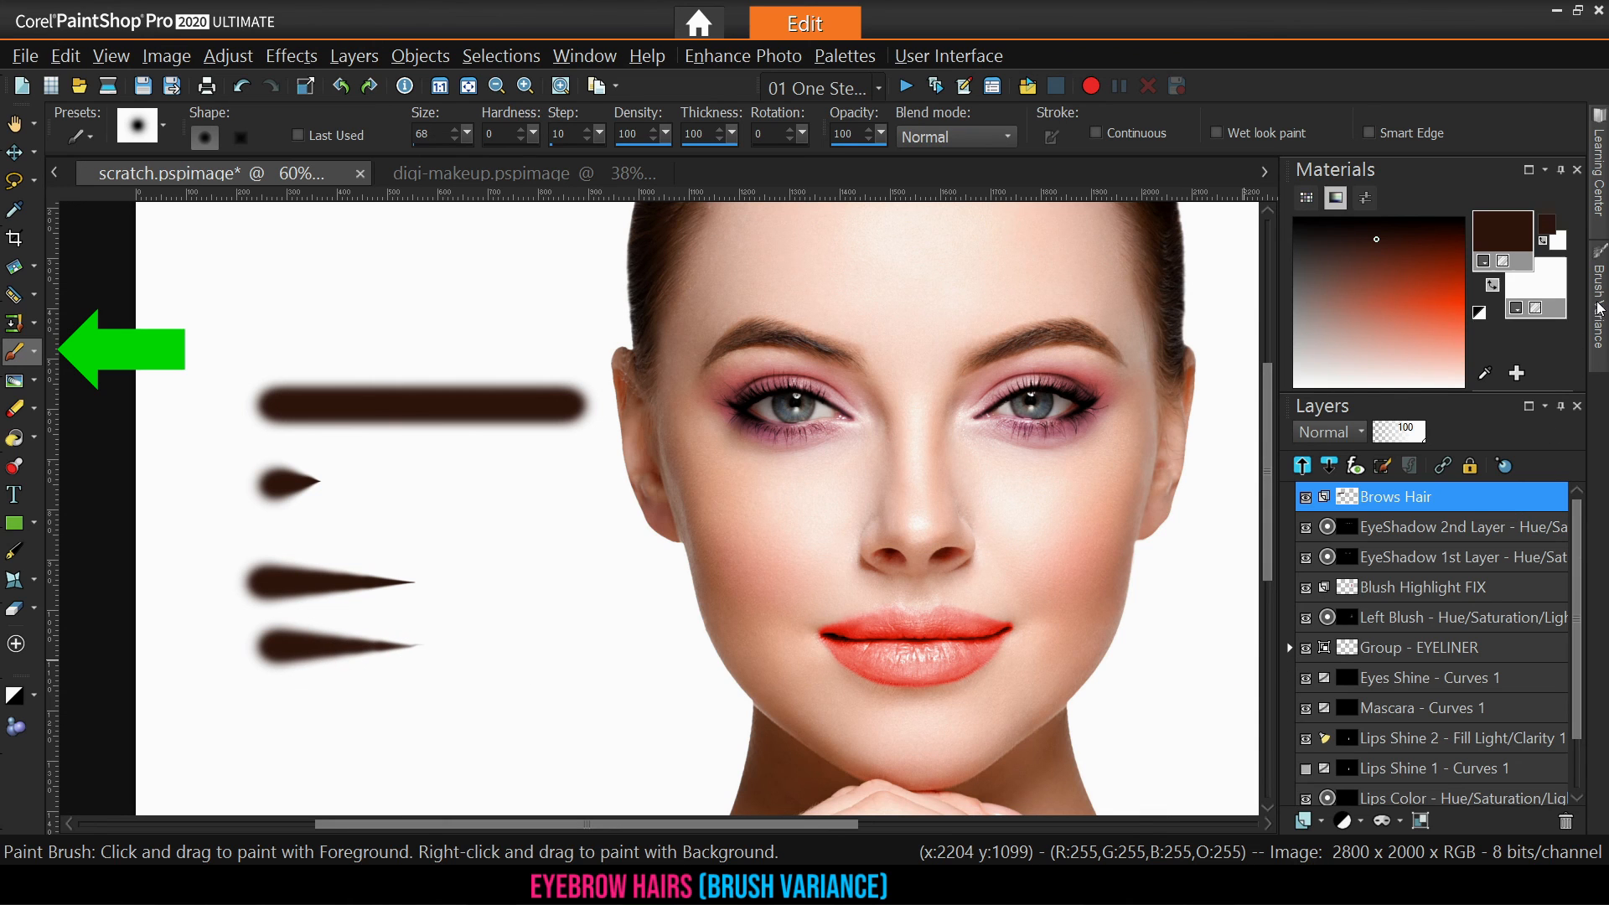
Configure the Paint Brush with size 3, hardness 0 and opacity 90, keeping size and opacity on Fade Out with a fade rate of 50 pixels
{"action": "mouse_move", "coordinate": [1599, 309]}
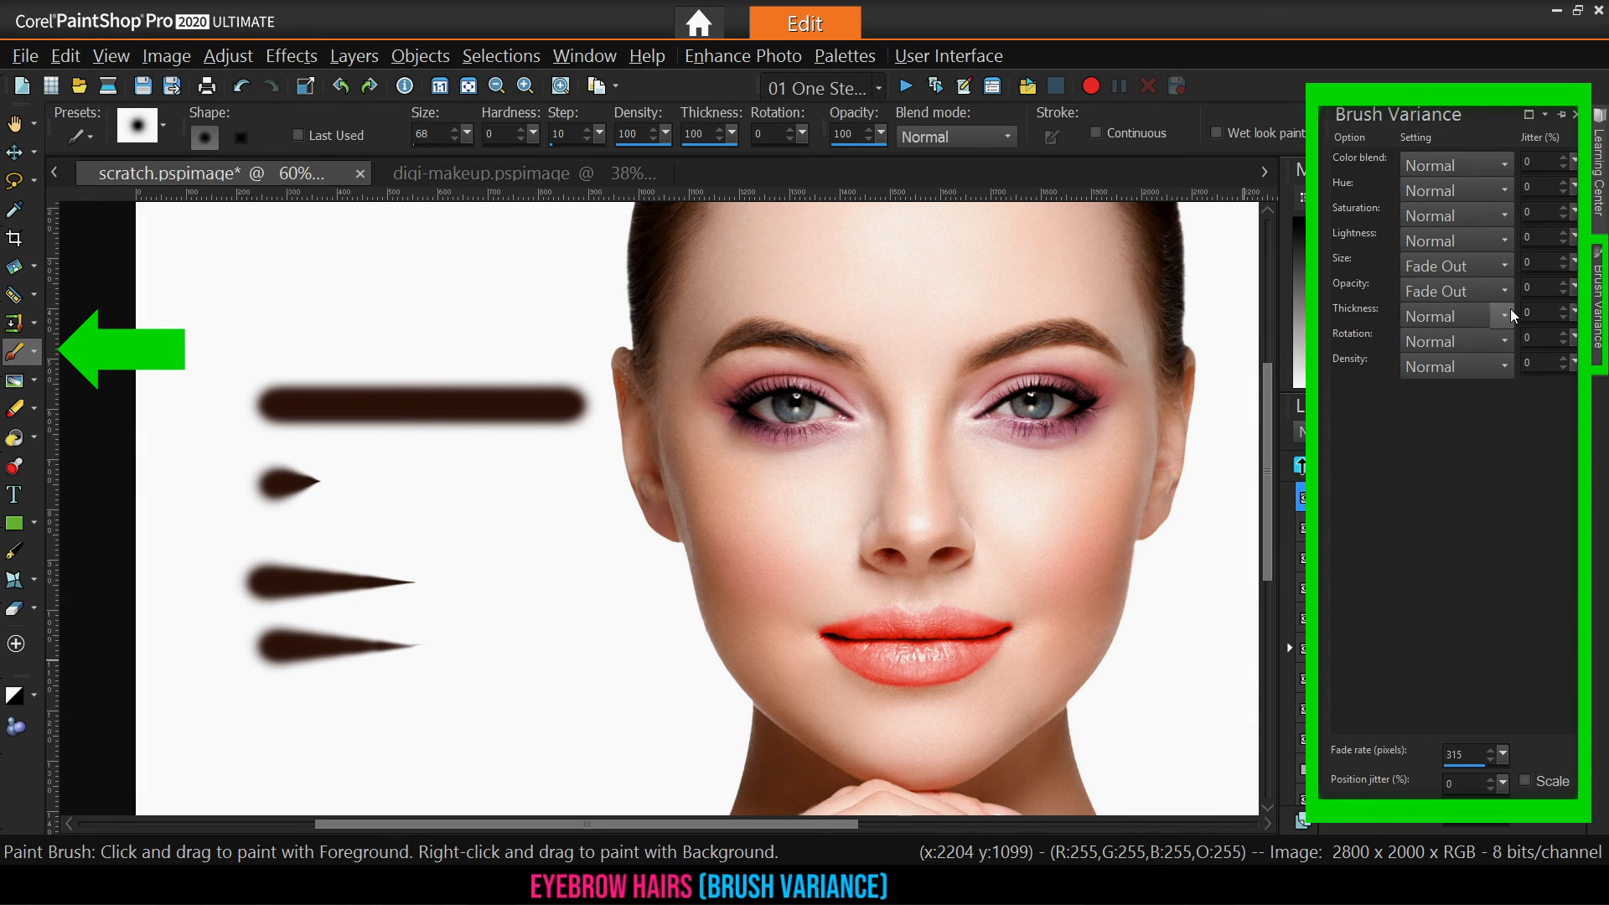
{"action": "left_click", "coordinate": [1443, 267]}
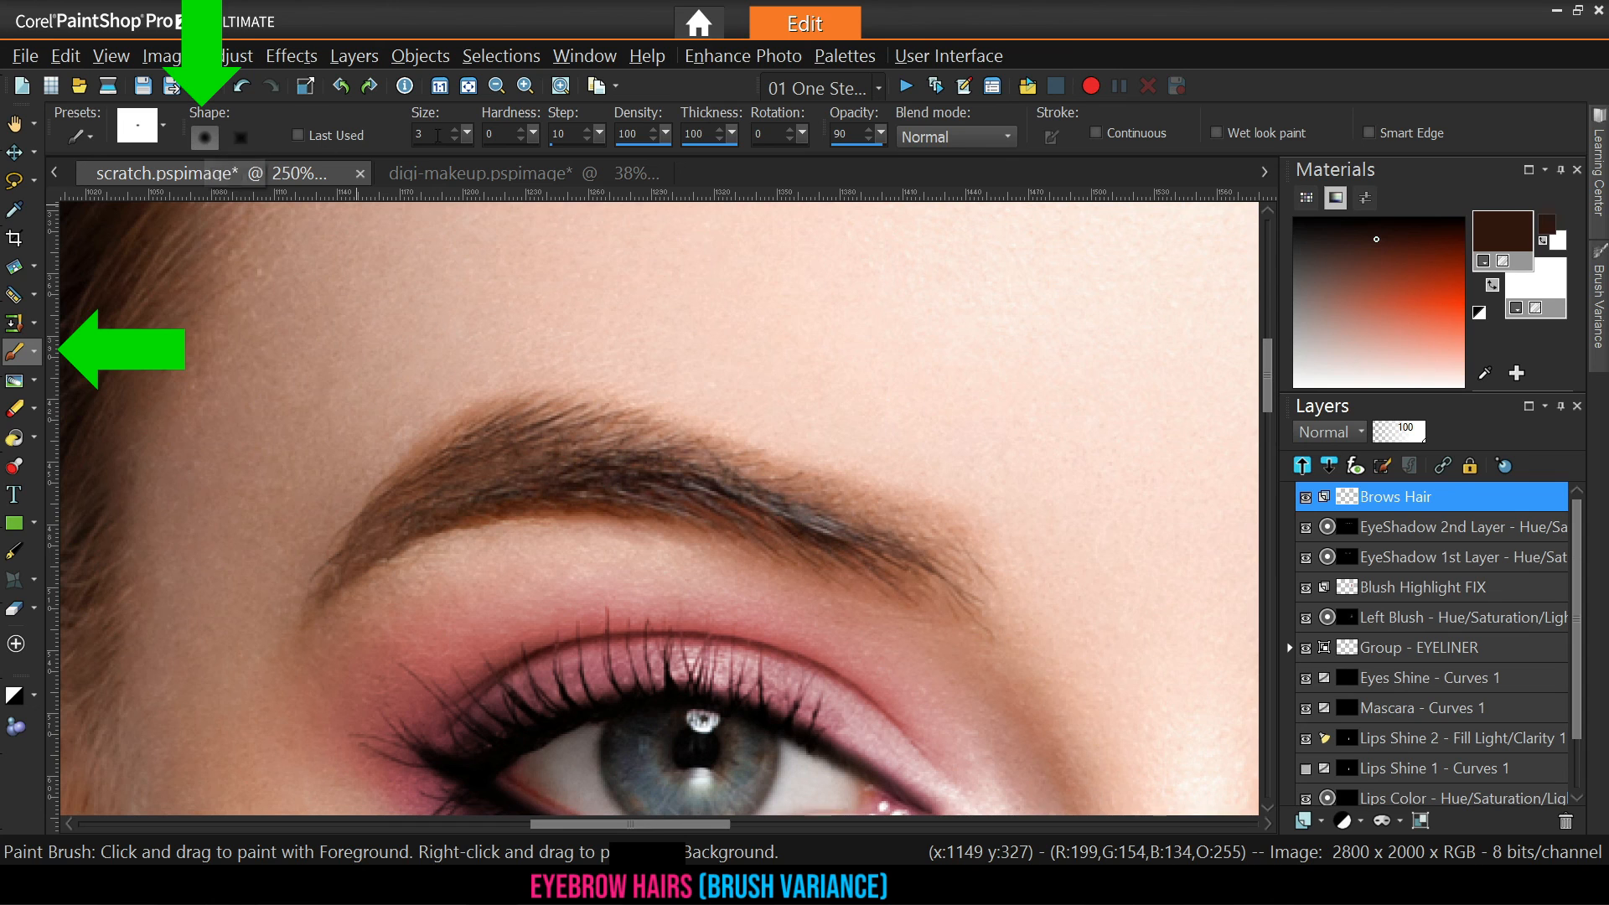
{"action": "left_click", "coordinate": [389, 137]}
{"action": "left_click", "coordinate": [500, 136]}
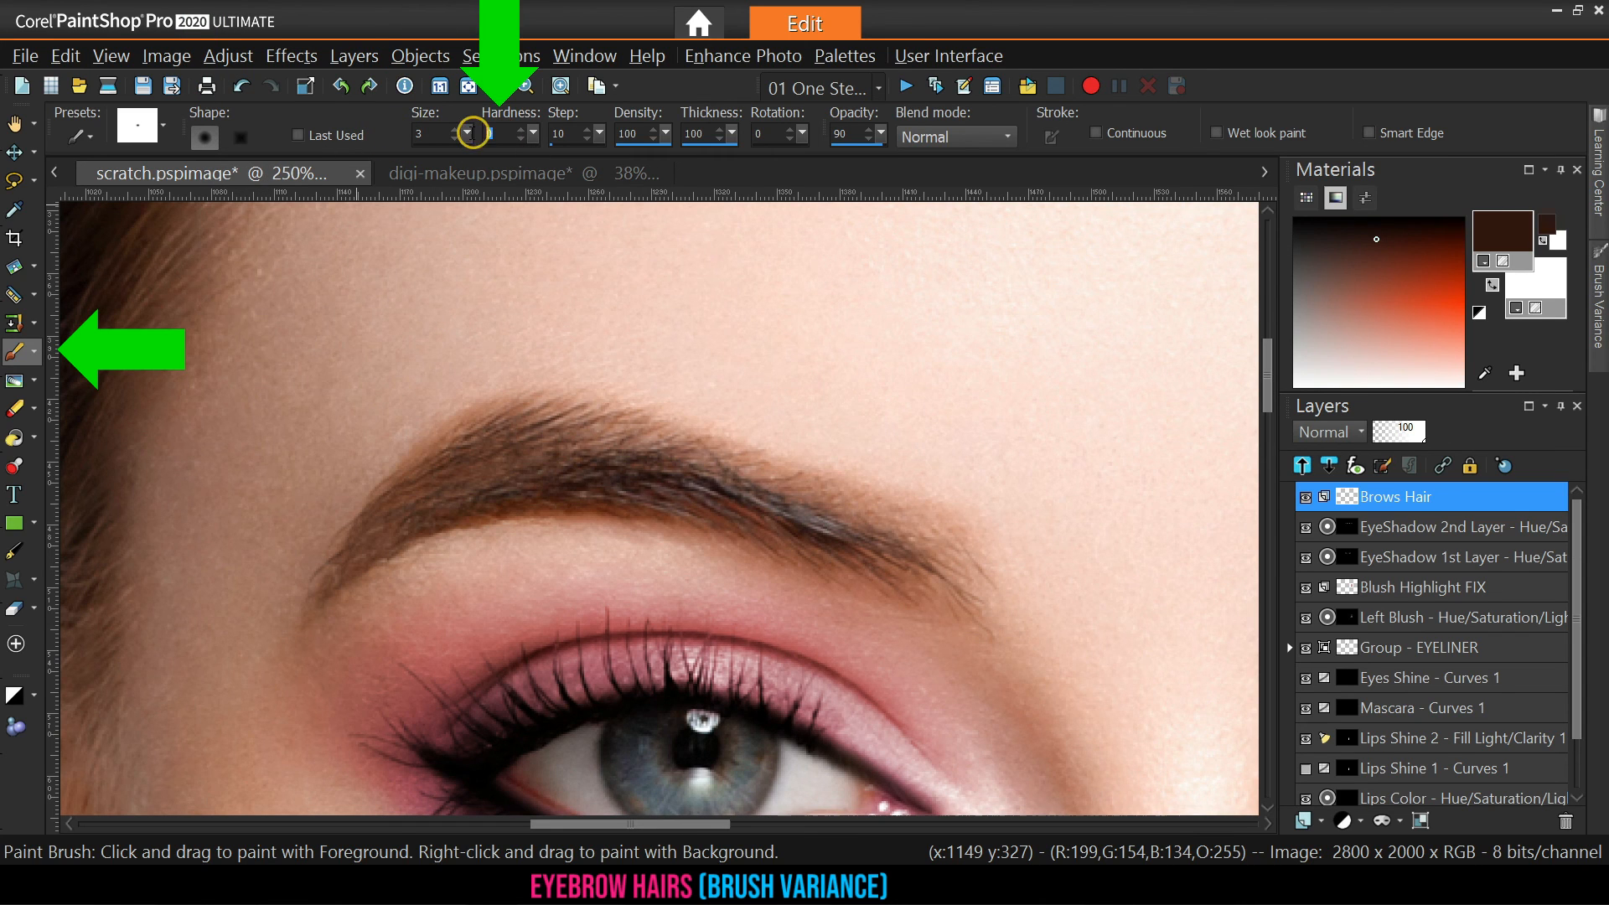
{"action": "left_click", "coordinate": [851, 133]}
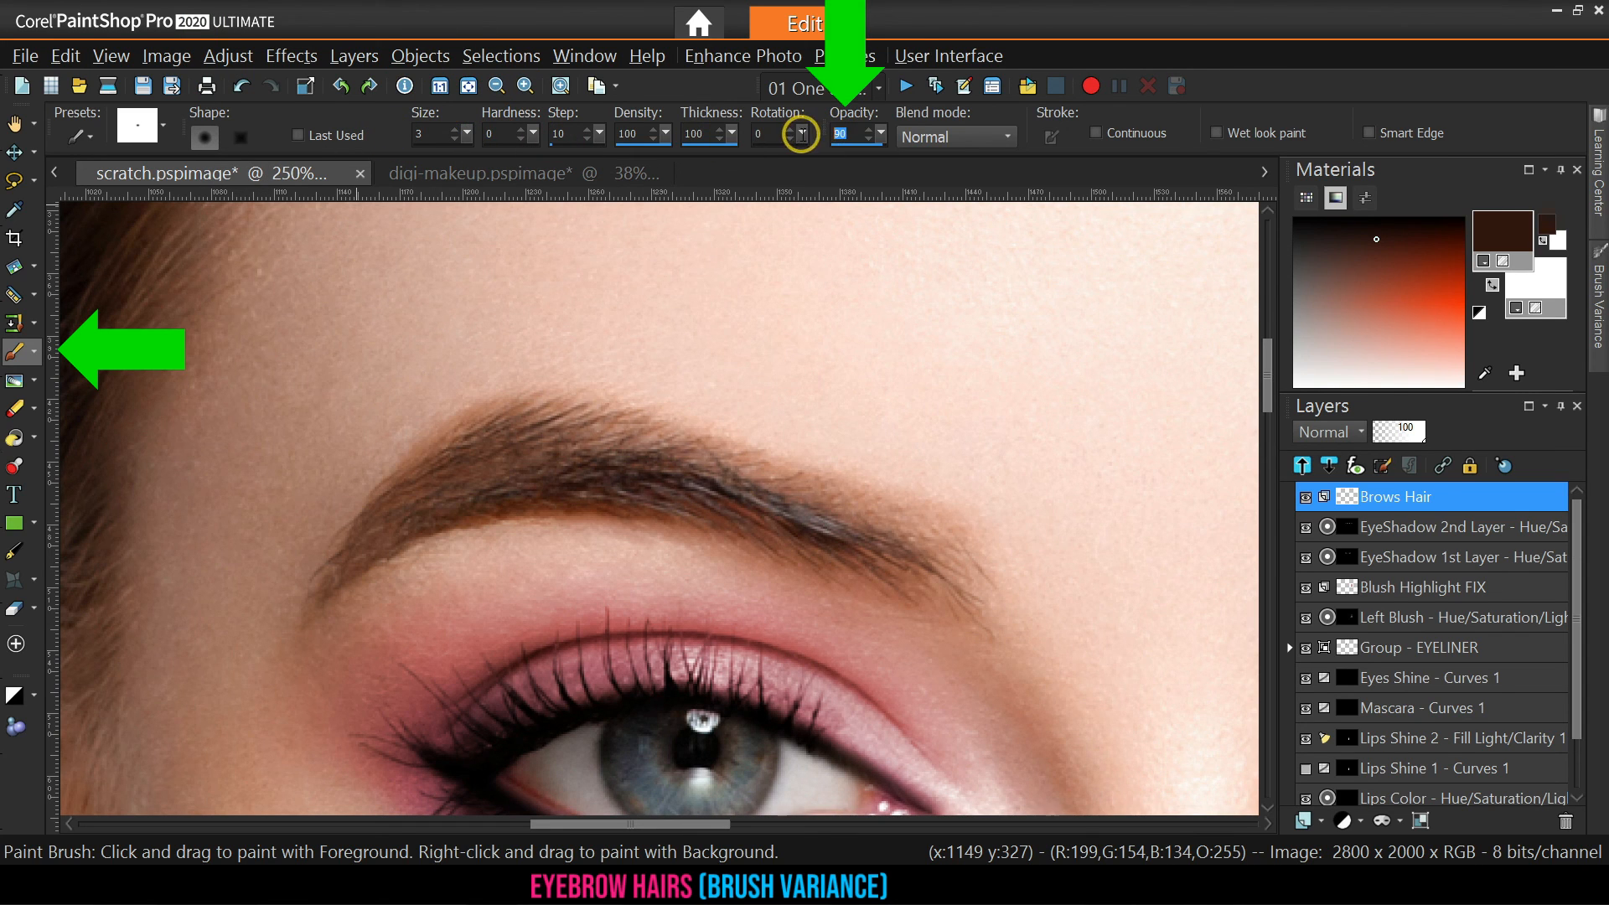
{"action": "mouse_move", "coordinate": [1603, 295]}
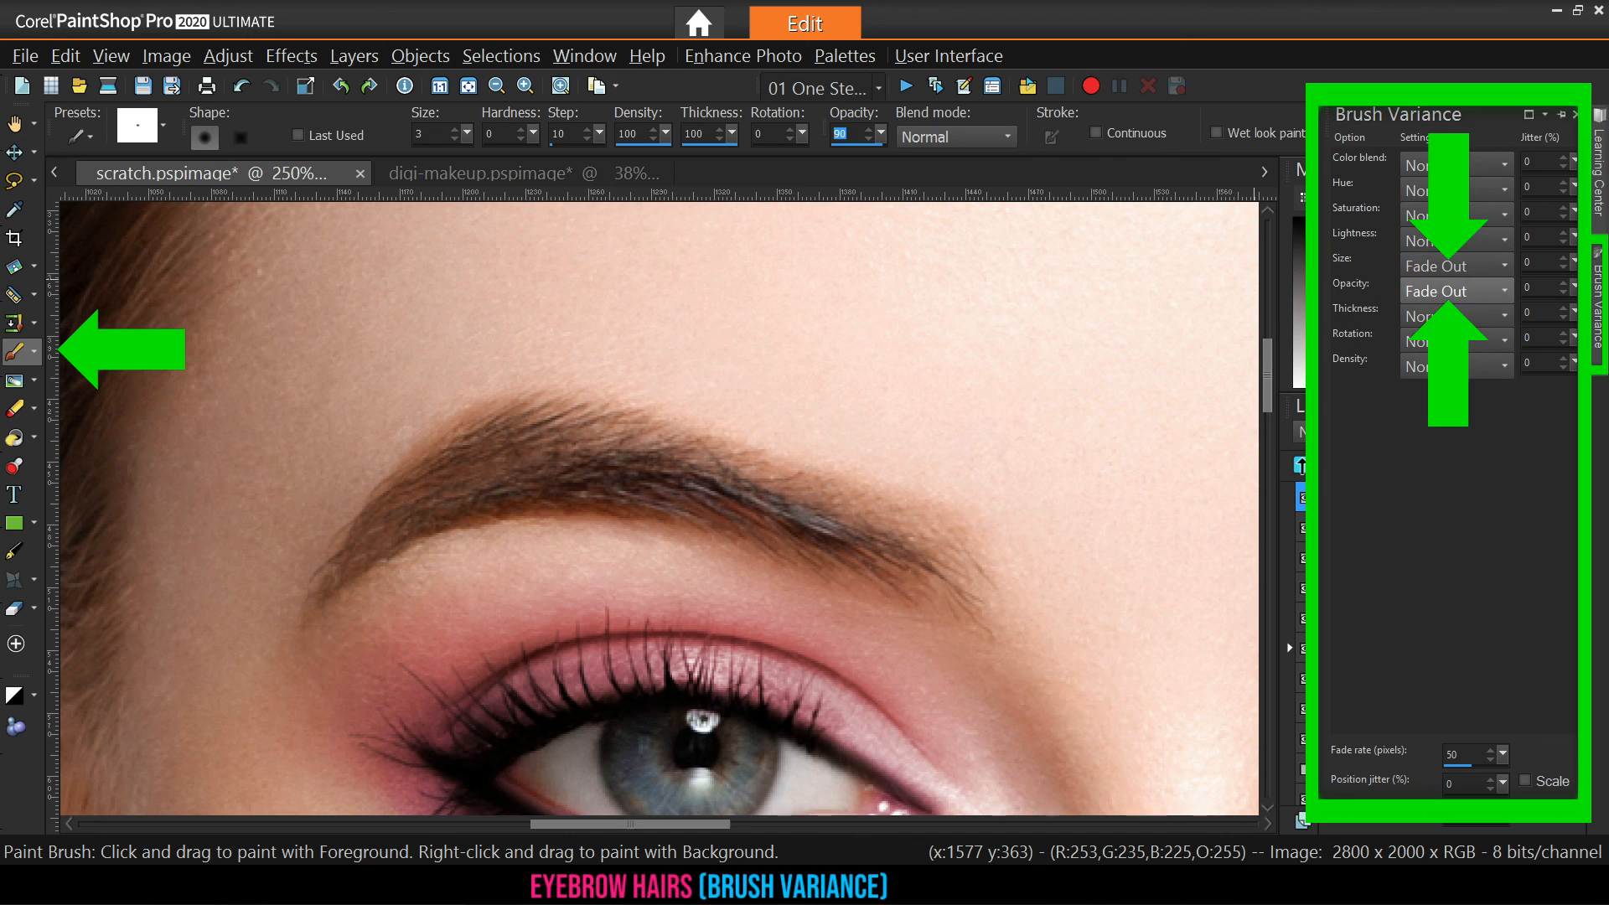
{"action": "double_click", "coordinate": [1439, 757]}
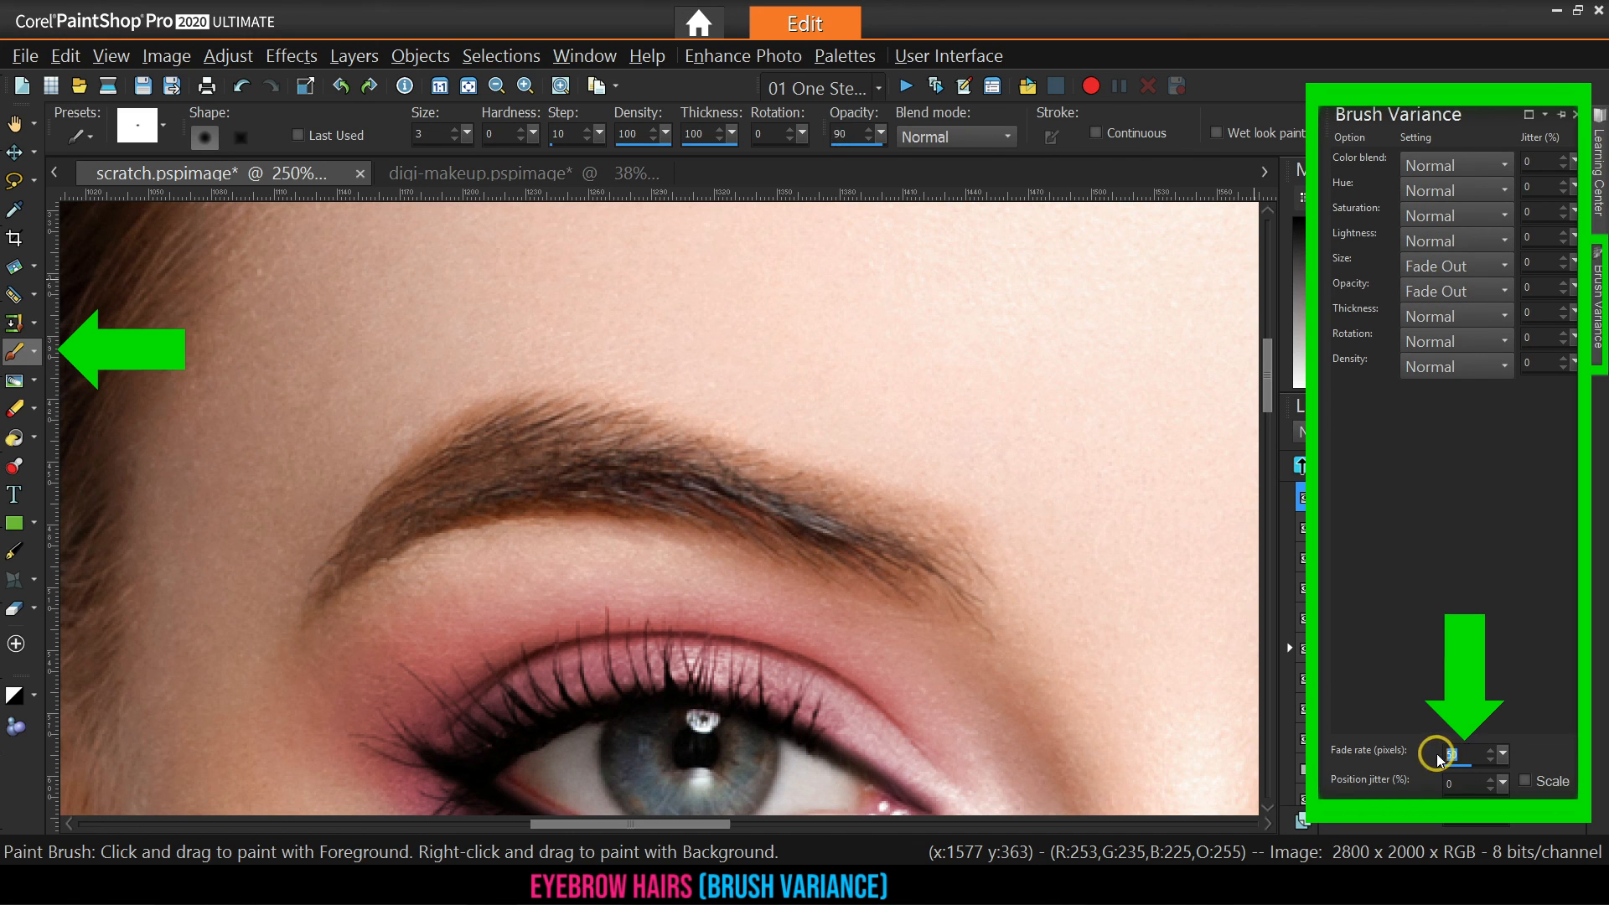
{"action": "left_click", "coordinate": [304, 180]}
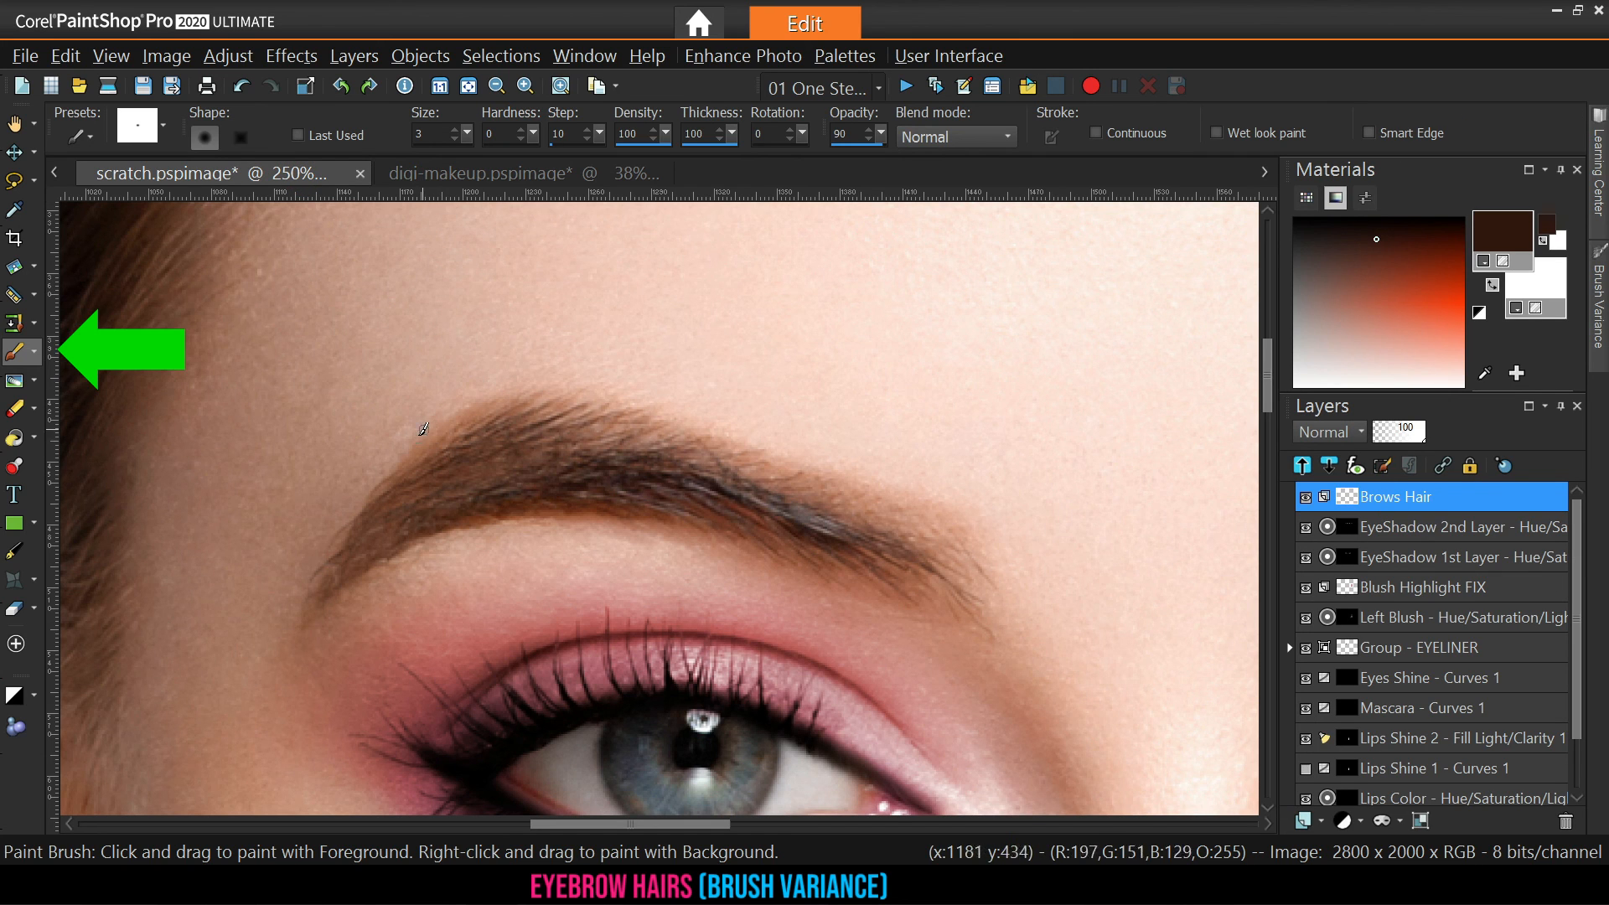
Paint fine dark brown hairs along the eyebrow on the Brows Hair layer, and undo the stray stroke at its inner end
{"action": "mouse_move", "coordinate": [416, 476]}
{"action": "left_mouse_down"}
{"action": "mouse_move", "coordinate": [490, 426]}
{"action": "mouse_move", "coordinate": [588, 412]}
{"action": "mouse_move", "coordinate": [748, 446]}
{"action": "mouse_move", "coordinate": [723, 466]}
{"action": "mouse_move", "coordinate": [830, 502]}
{"action": "mouse_move", "coordinate": [898, 564]}
{"action": "mouse_move", "coordinate": [1054, 528]}
{"action": "left_mouse_up"}
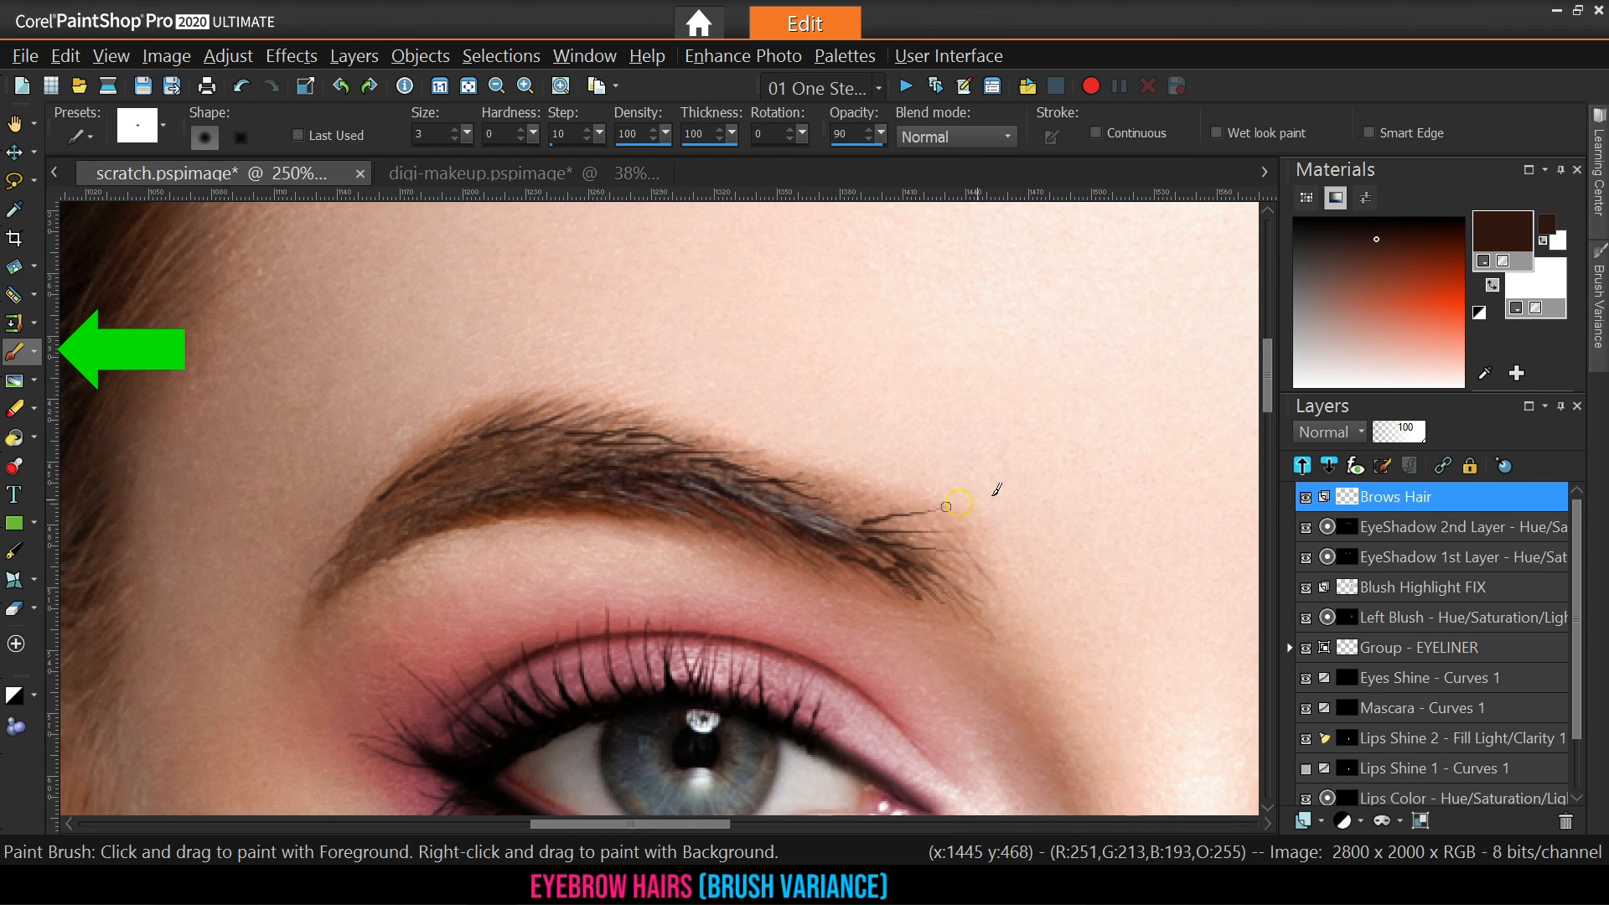
{"action": "left_click", "coordinate": [249, 86]}
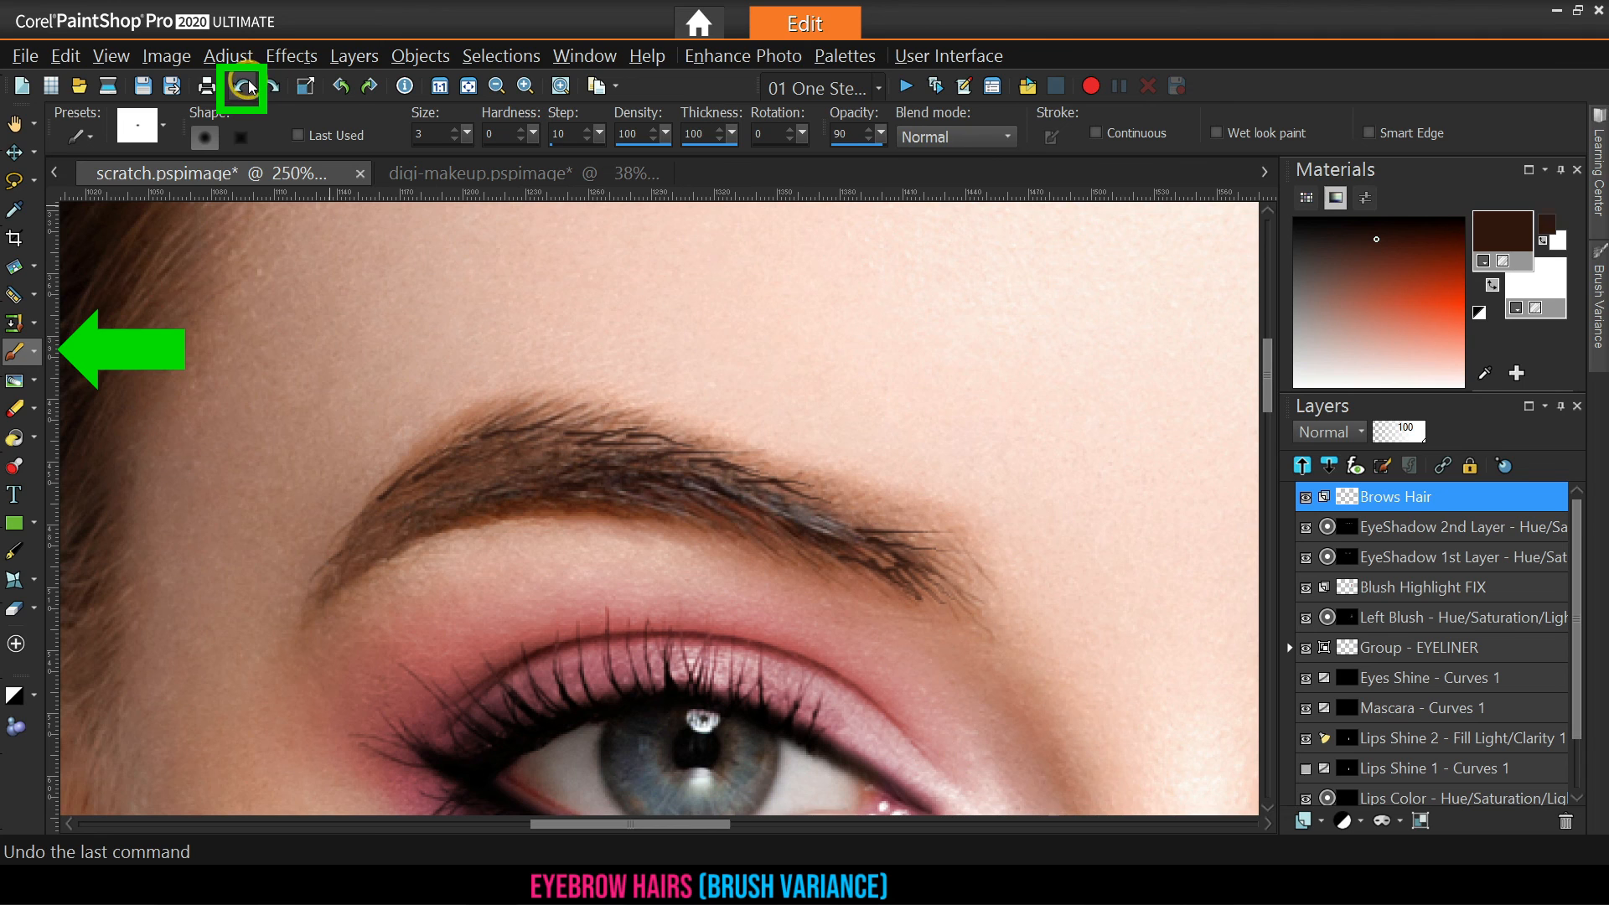
Clean up excess hairs with the Eraser at size 19 and opacity 78, and return to the Paint Brush to fill in the brow
{"action": "left_click", "coordinate": [15, 409]}
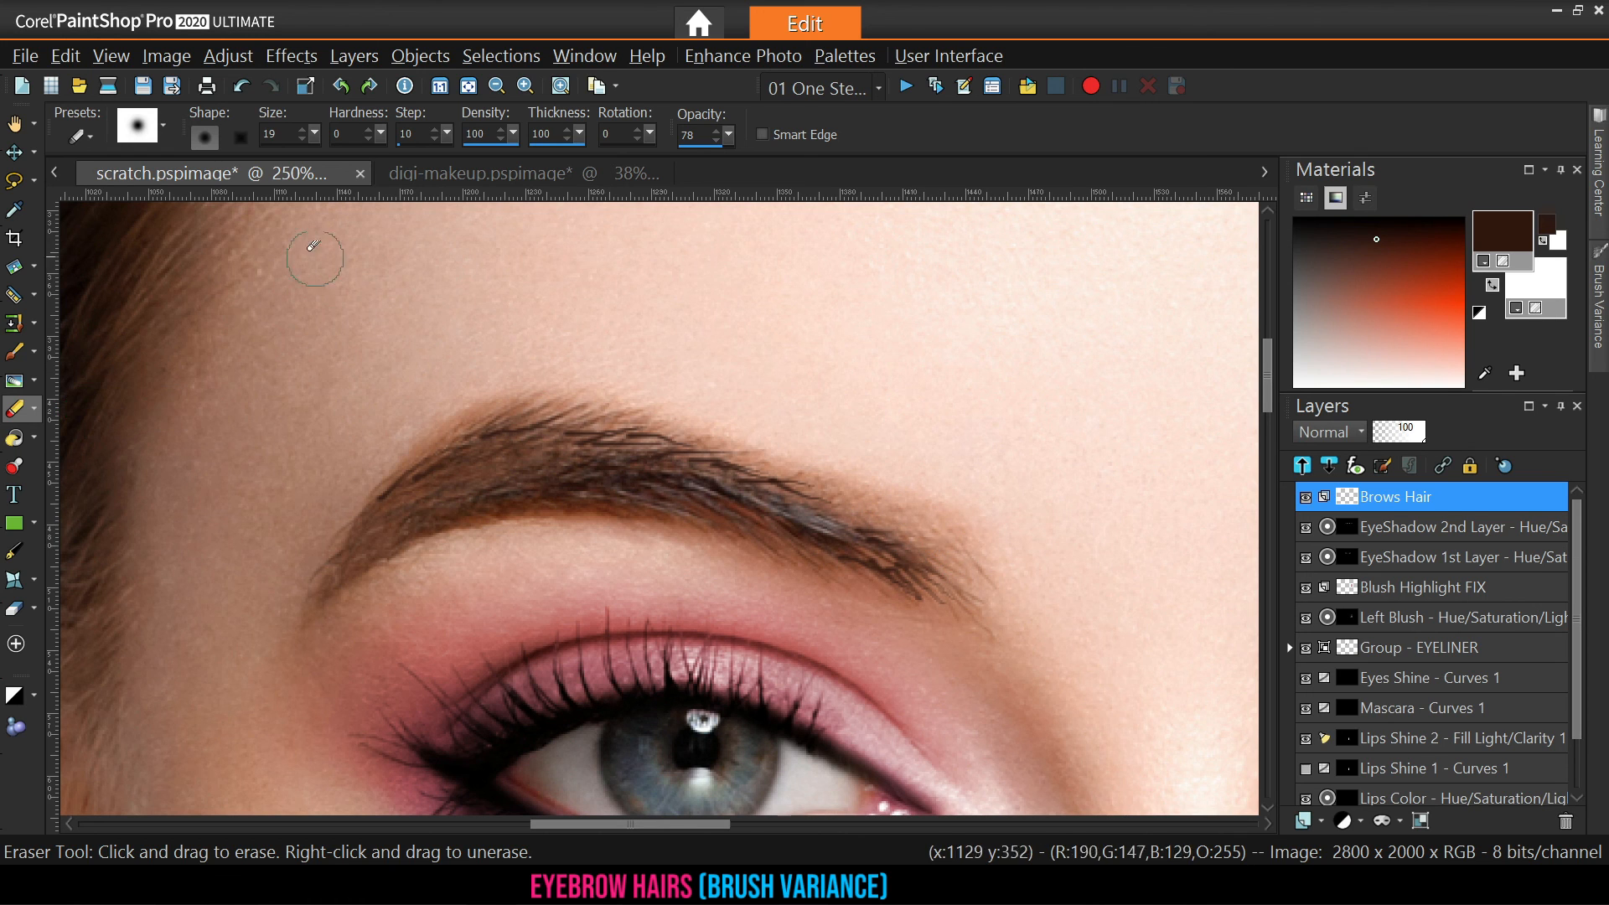
{"action": "left_click", "coordinate": [65, 56]}
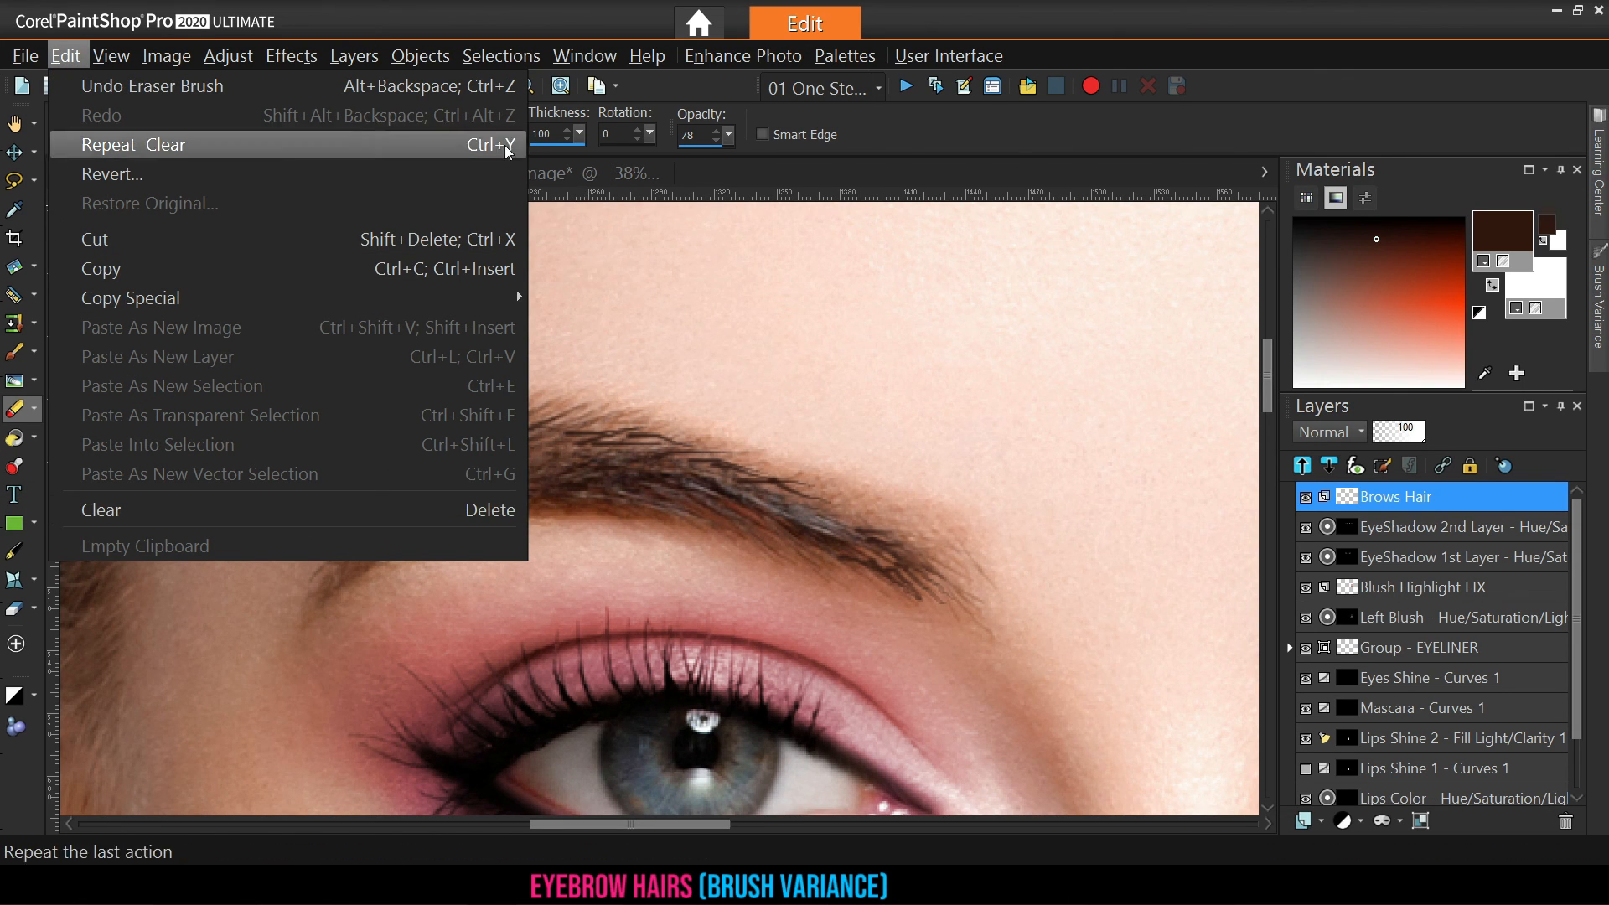
{"action": "left_click", "coordinate": [72, 55]}
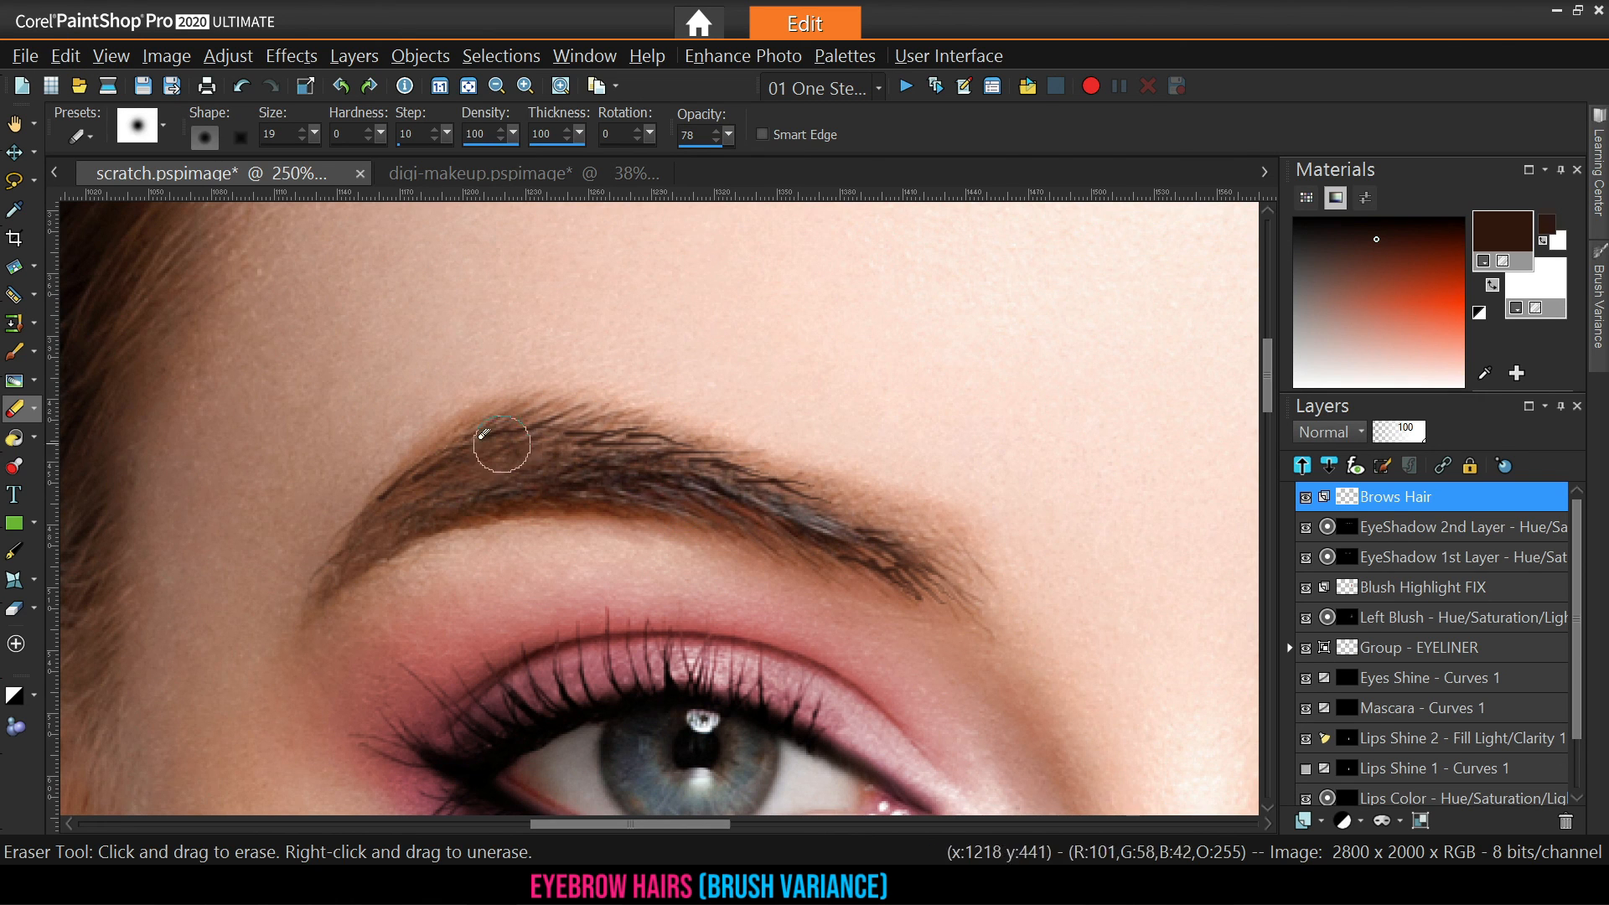
{"action": "left_click", "coordinate": [14, 351]}
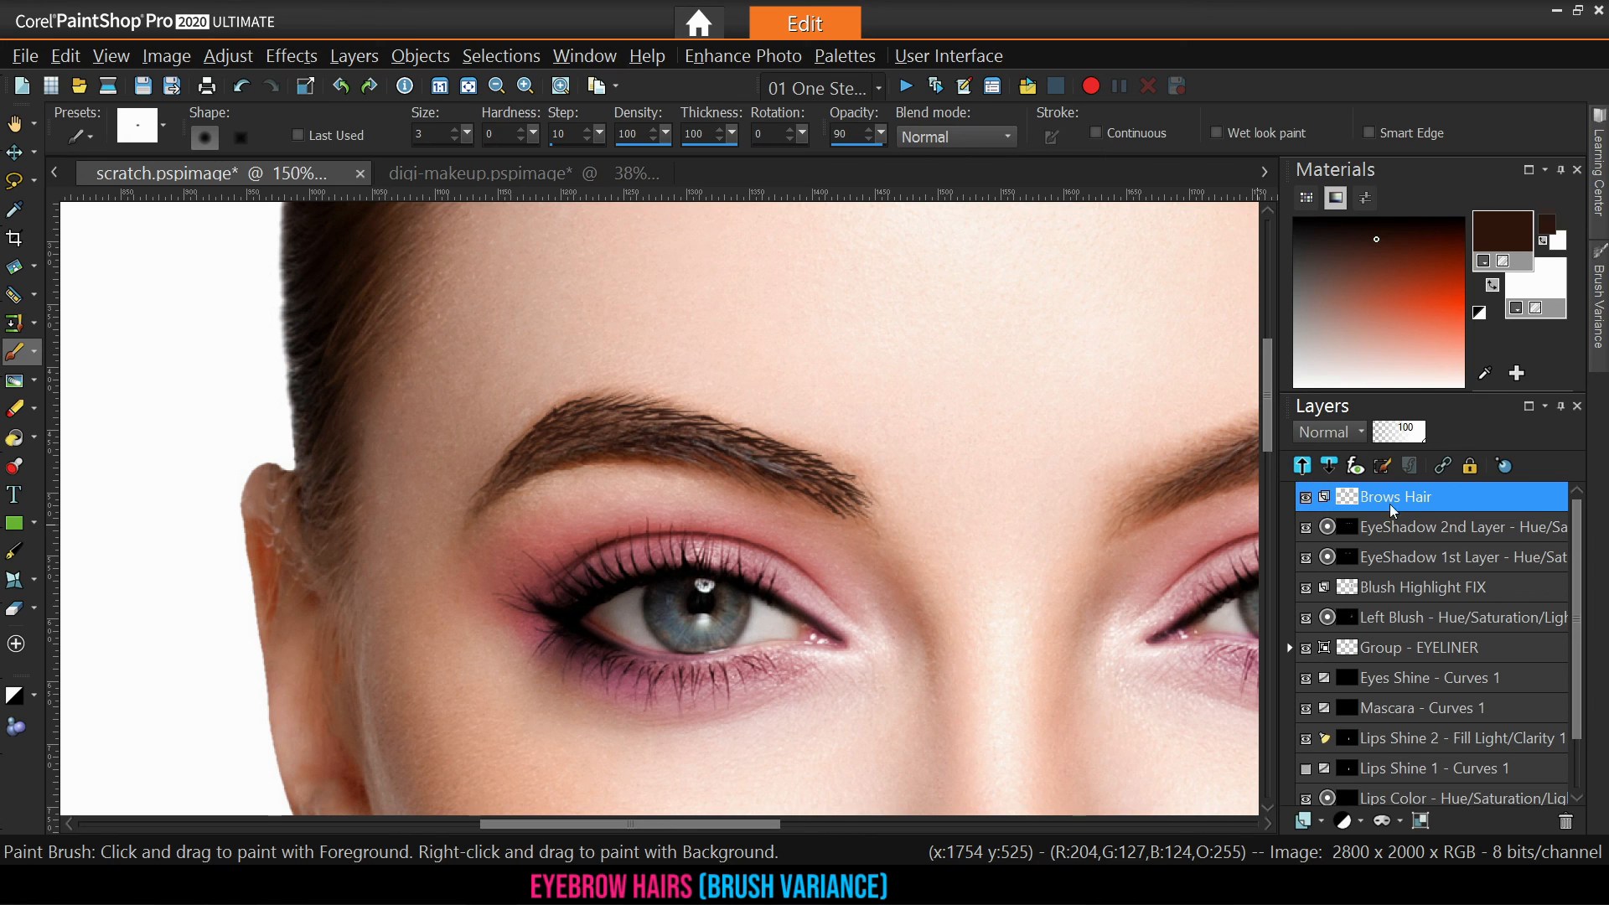
Lower the Brows Hair layer's opacity to 30 and set its blend mode to Multiply
{"action": "left_click", "coordinate": [1397, 431]}
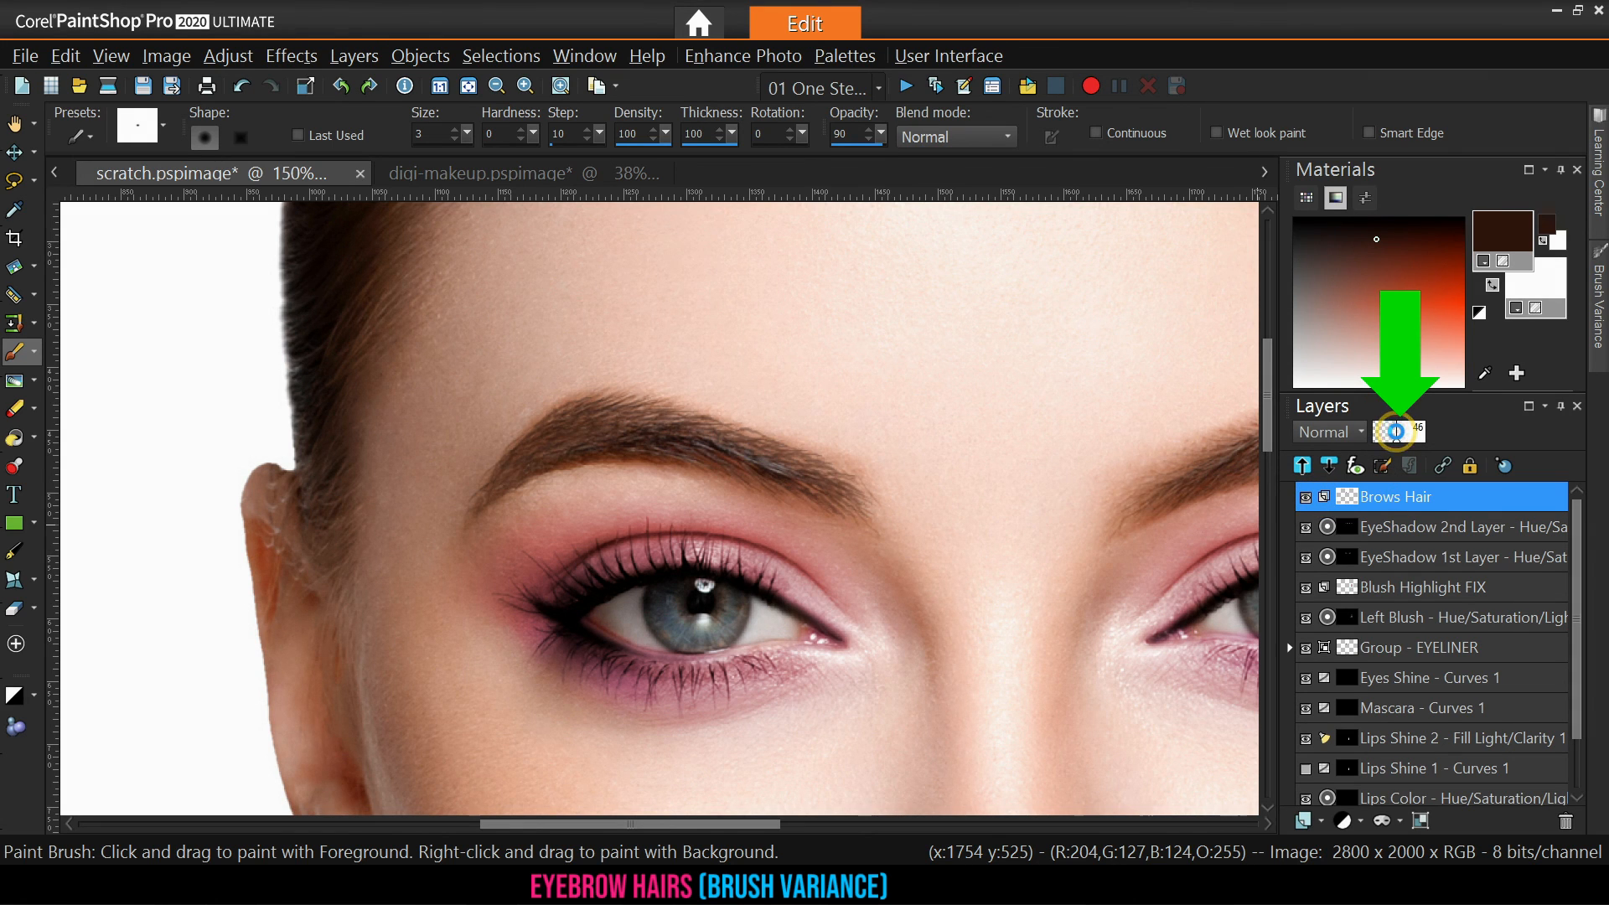
{"action": "left_click_drag", "start_coordinate": [1402, 431], "coordinate": [1392, 431]}
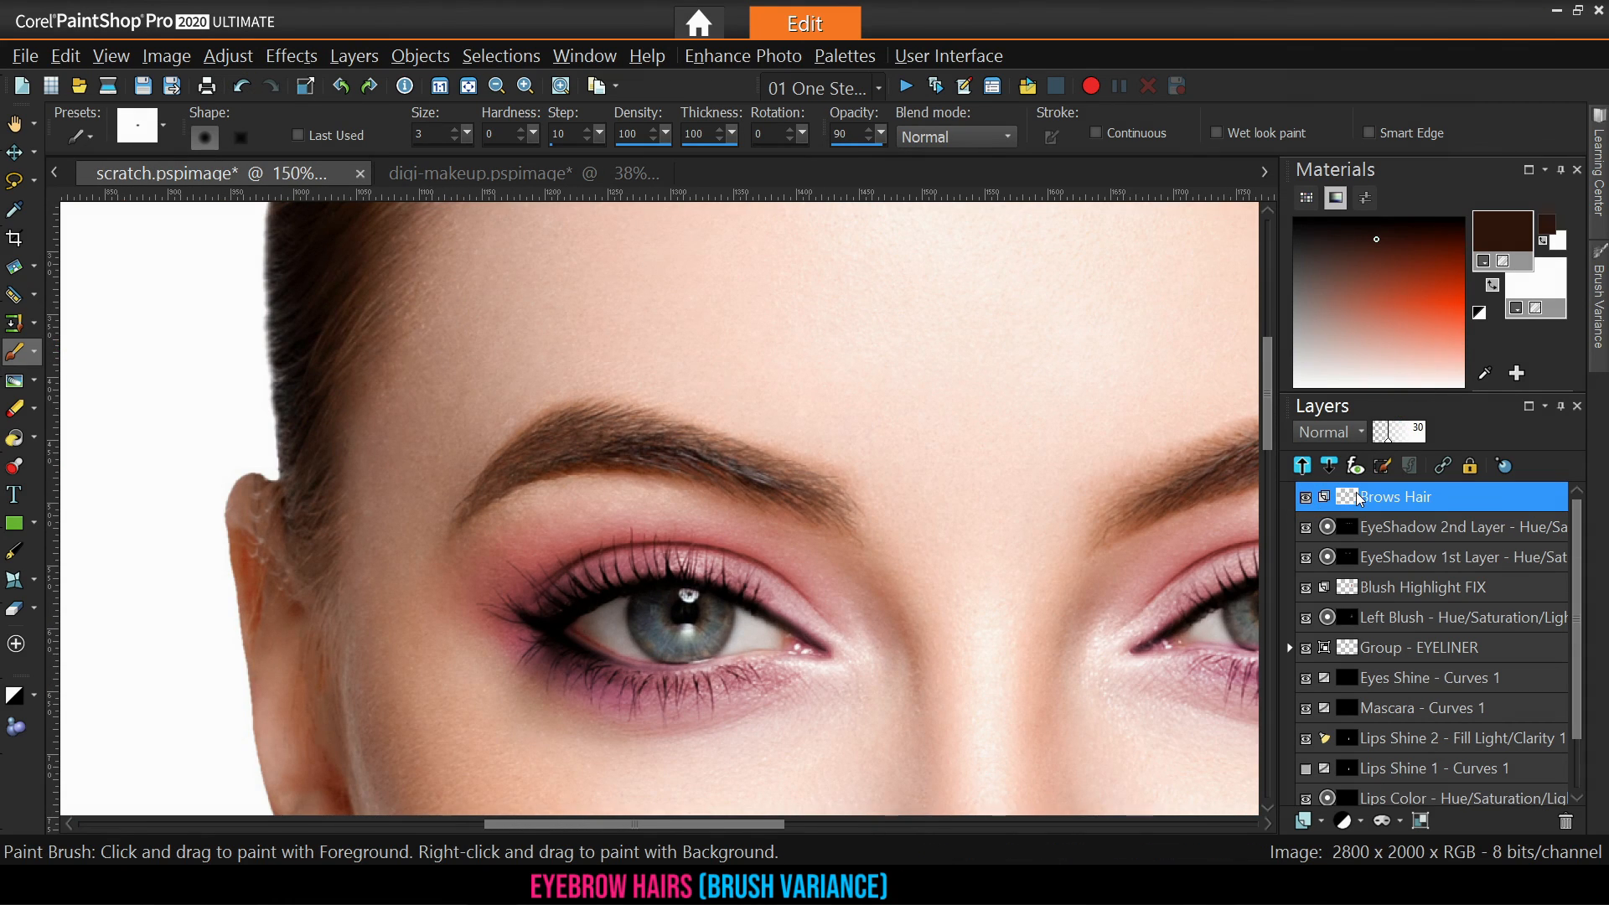
{"action": "left_click", "coordinate": [1339, 432]}
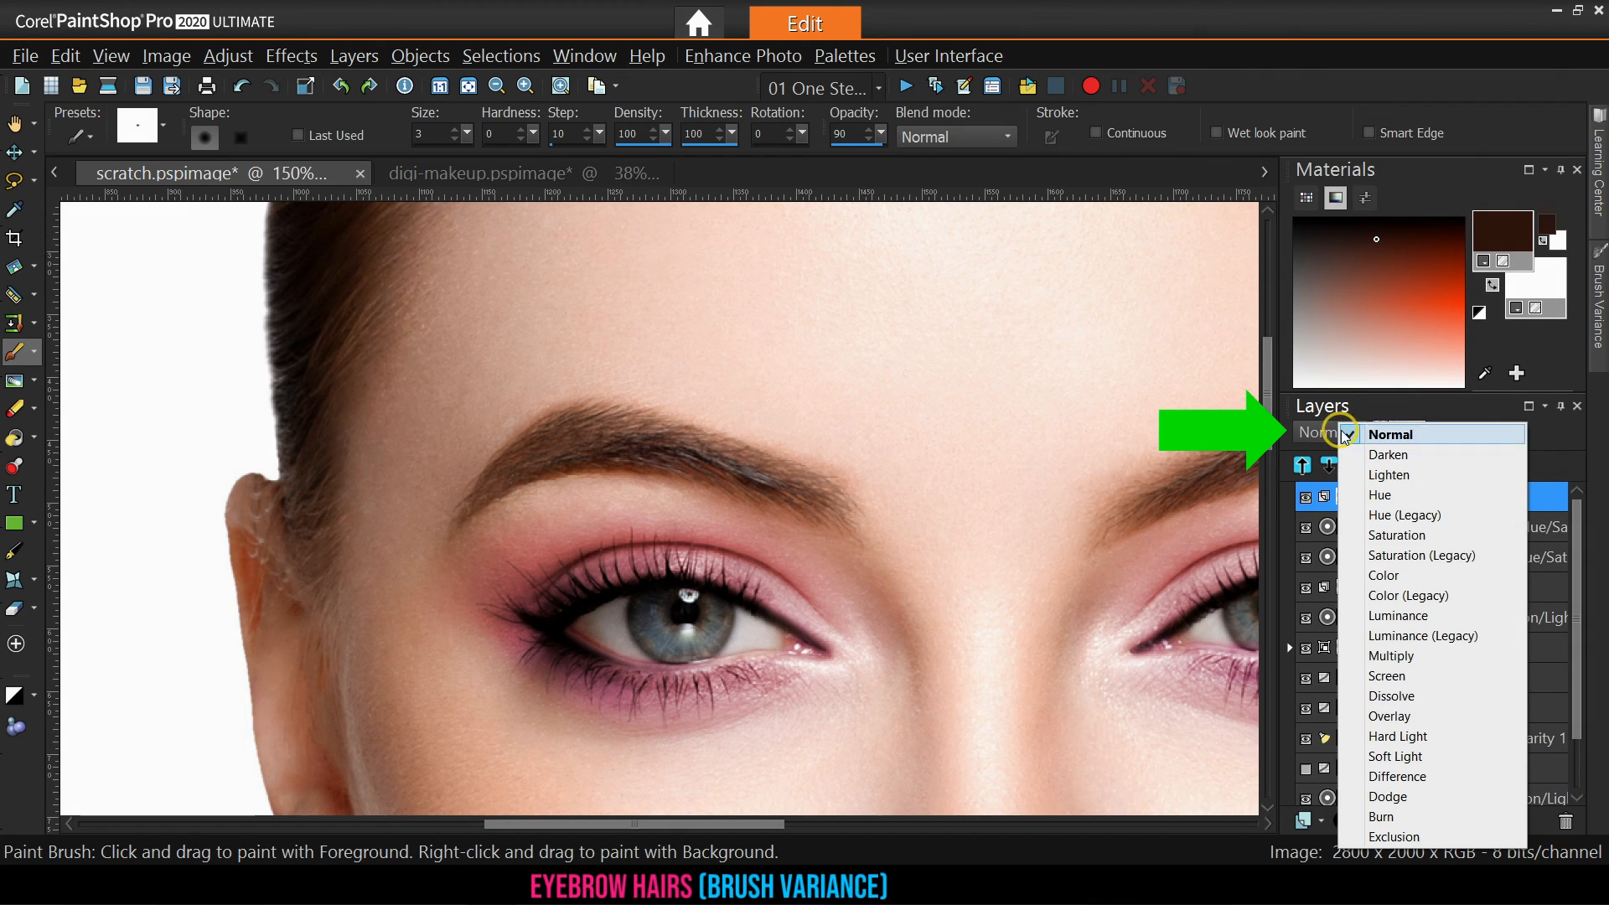
{"action": "left_click", "coordinate": [1387, 656]}
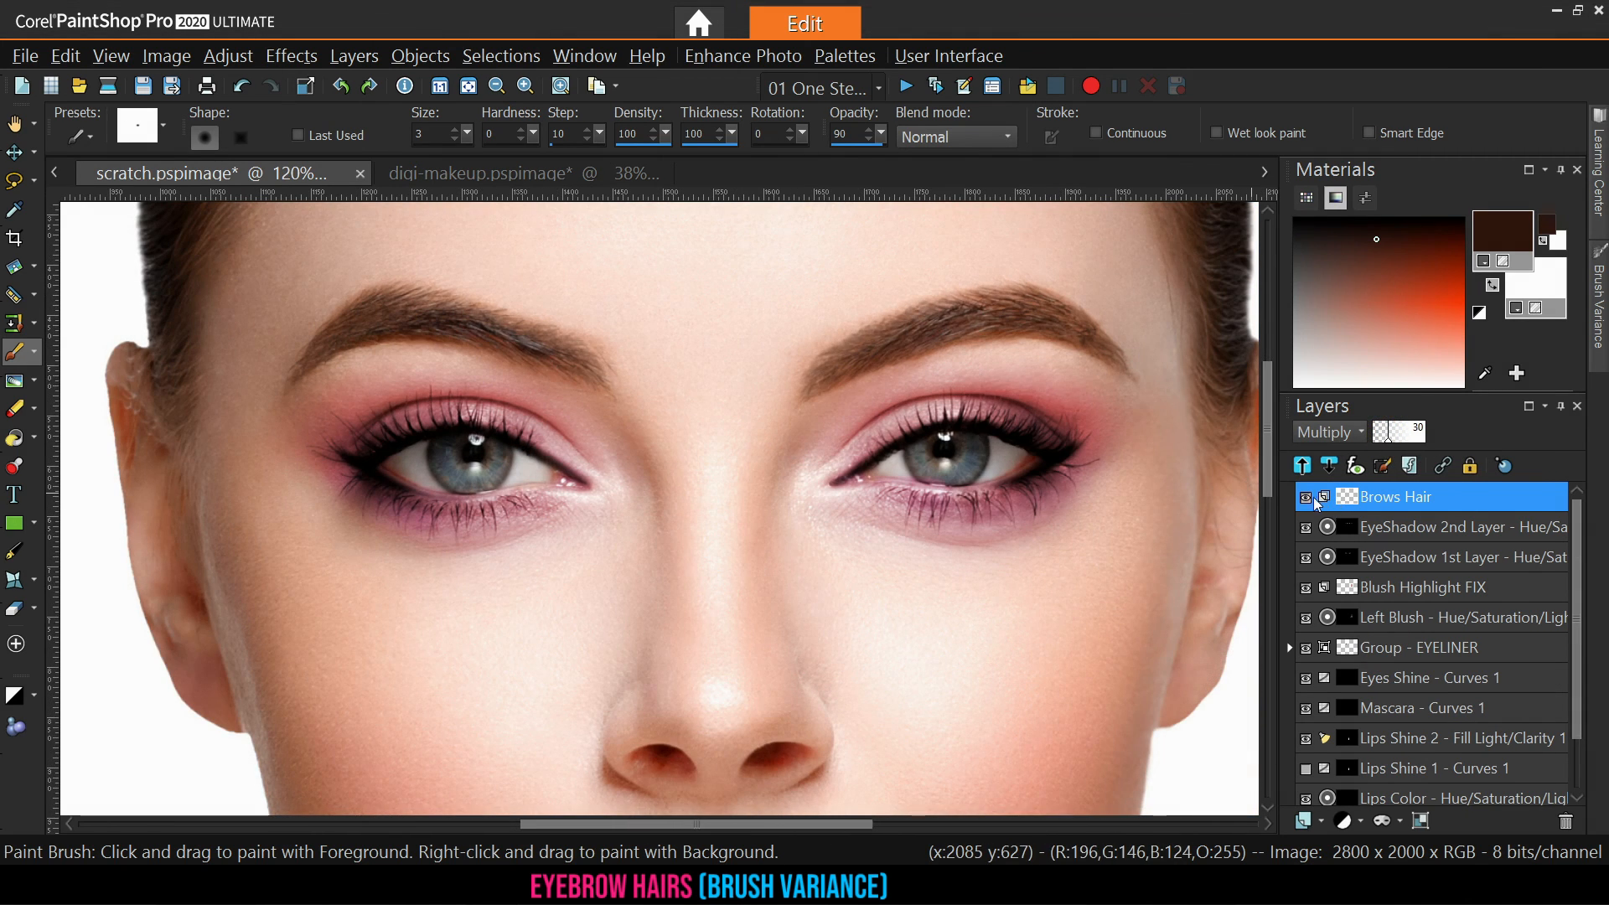
Toggle the Brows Hair layer's visibility to compare the eyebrows, both close up and with the whole image fitted
{"action": "left_click", "coordinate": [1308, 498]}
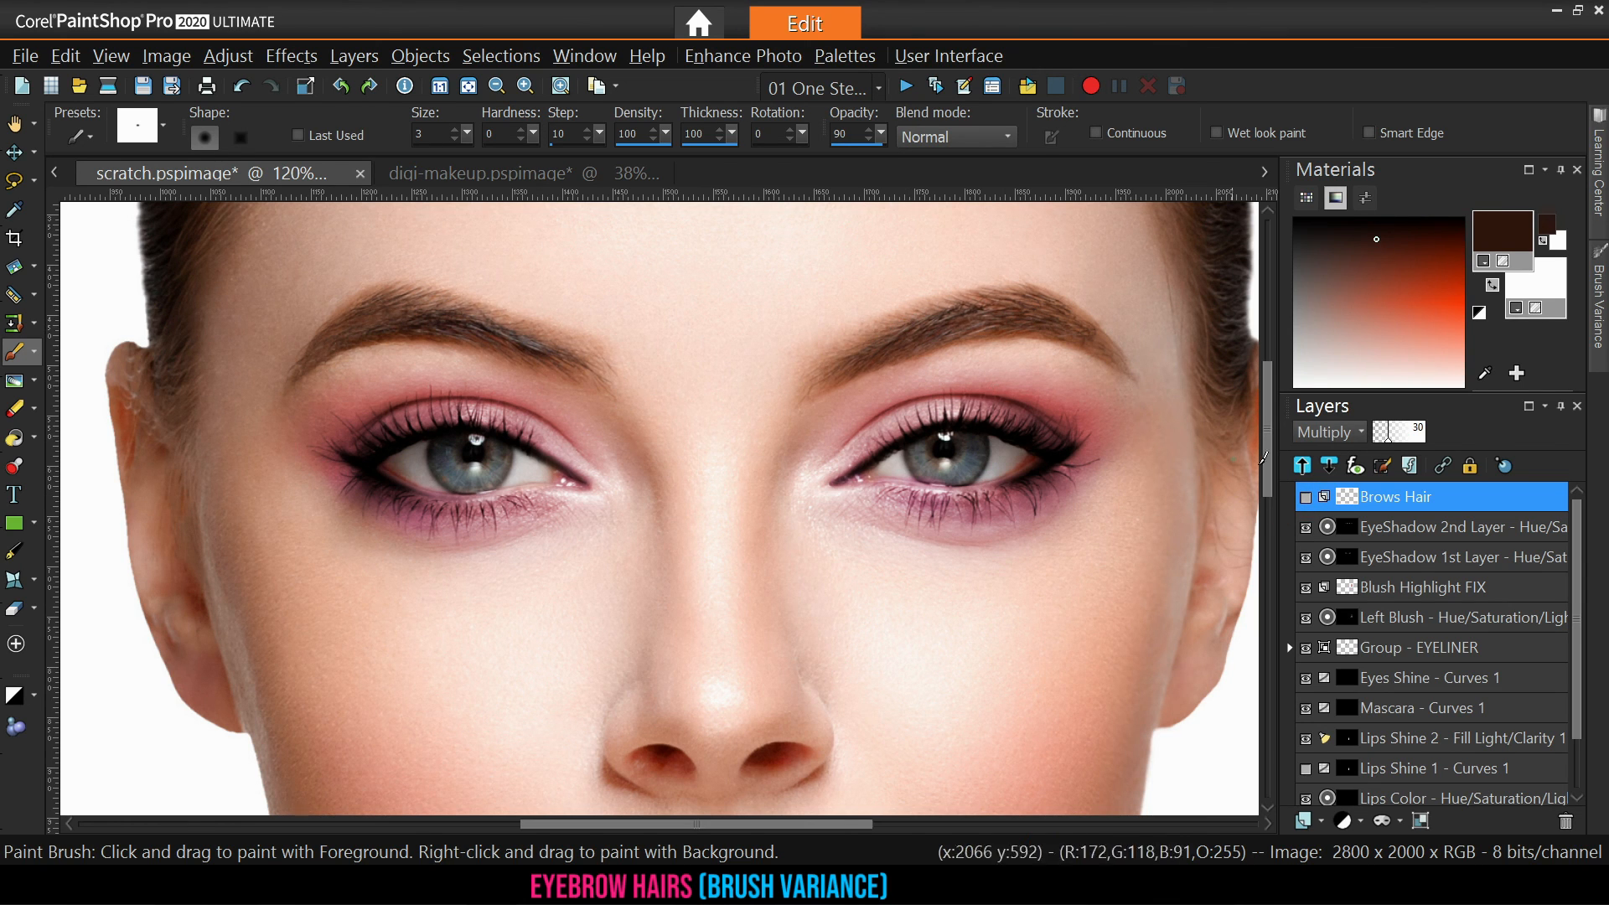
{"action": "left_click", "coordinate": [1306, 497]}
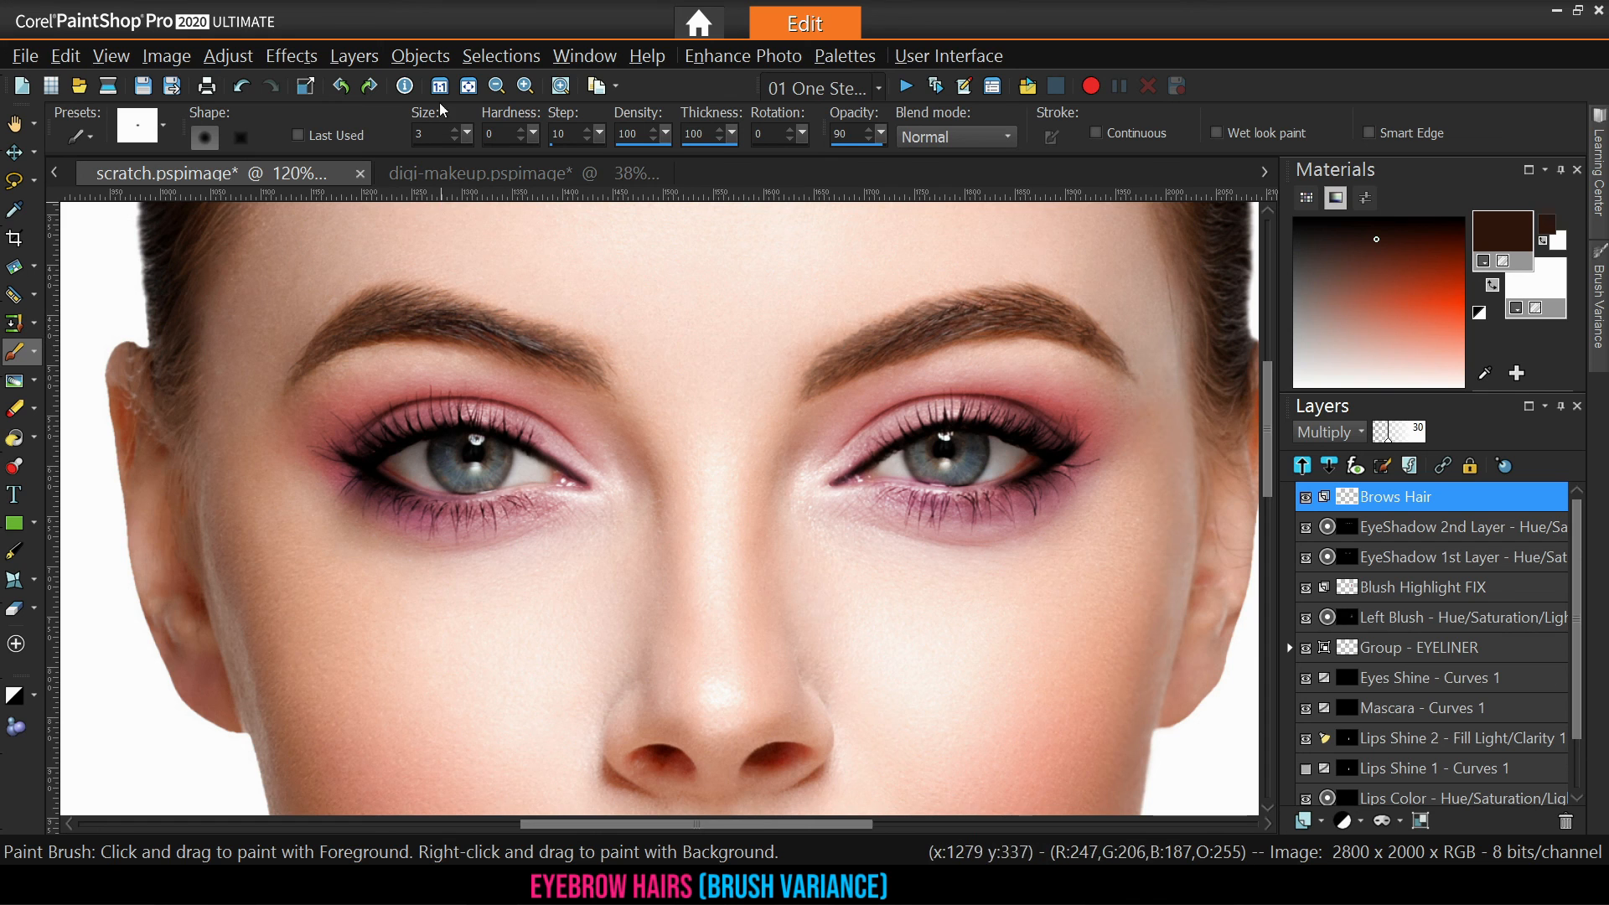
{"action": "left_click", "coordinate": [469, 86]}
{"action": "left_click", "coordinate": [1306, 497]}
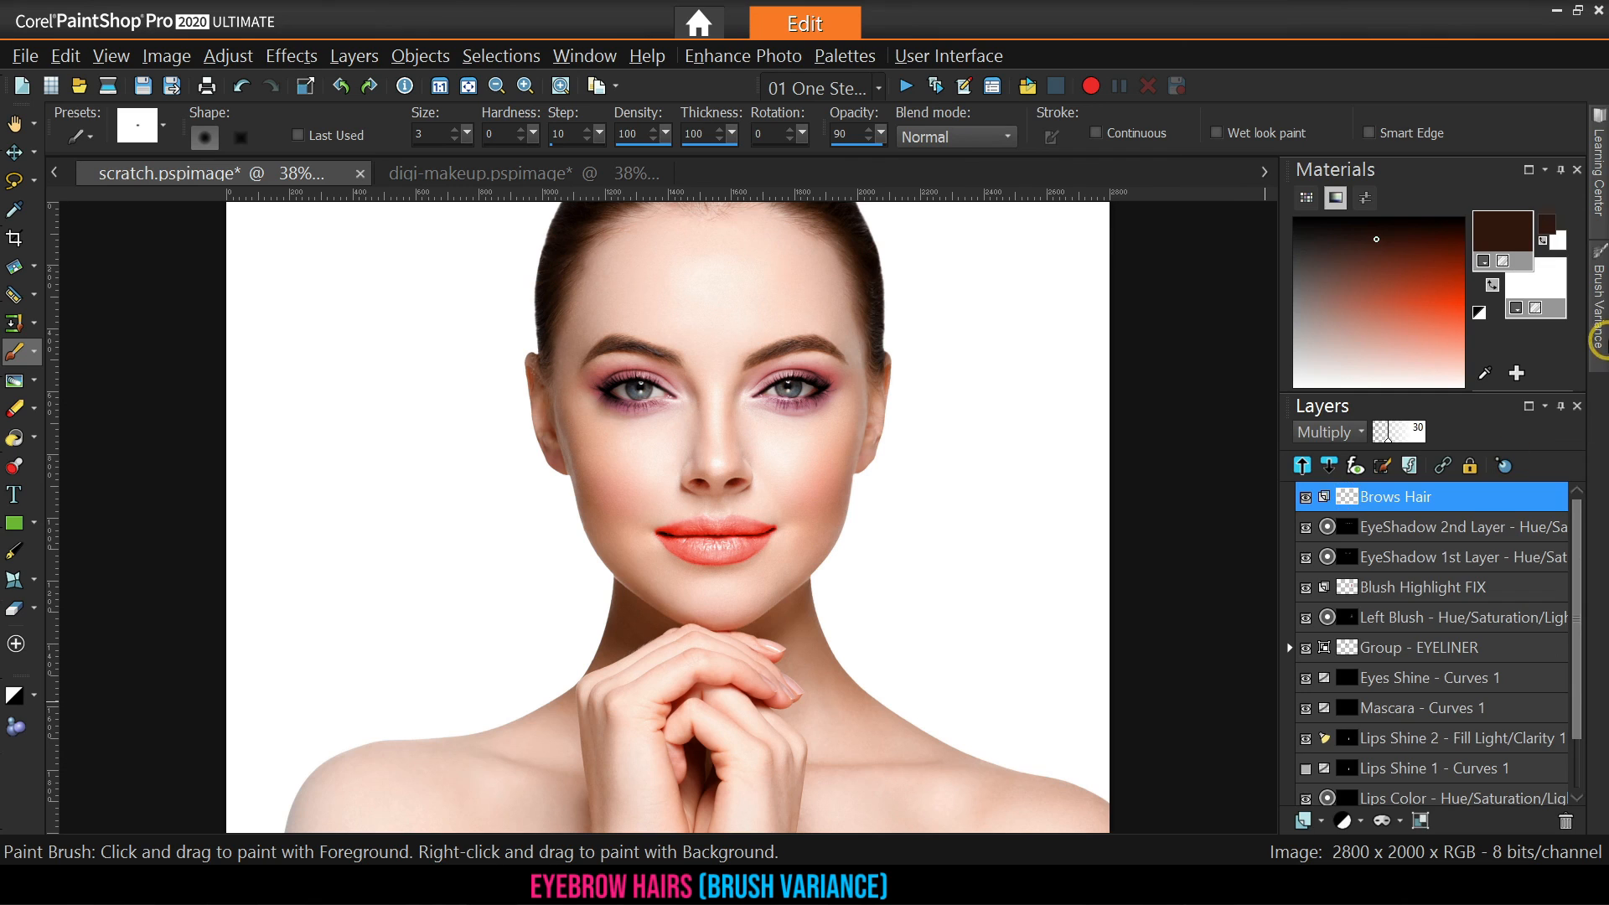
Reset all Brush Variance settings to their defaults
{"action": "left_click", "coordinate": [1598, 340]}
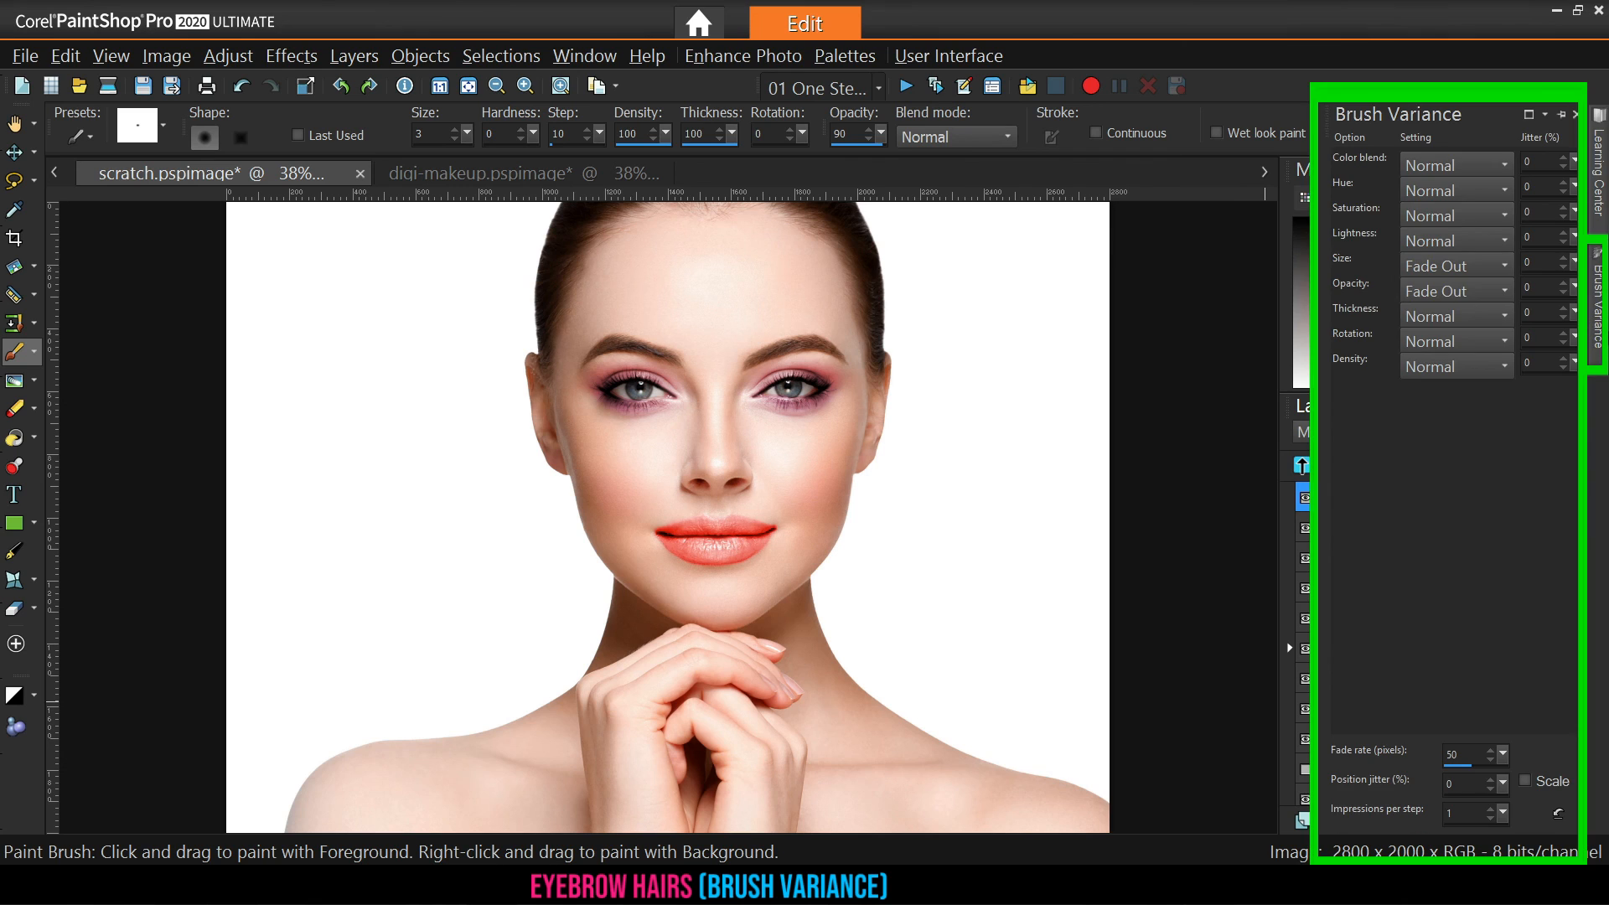
{"action": "left_click", "coordinate": [1565, 816]}
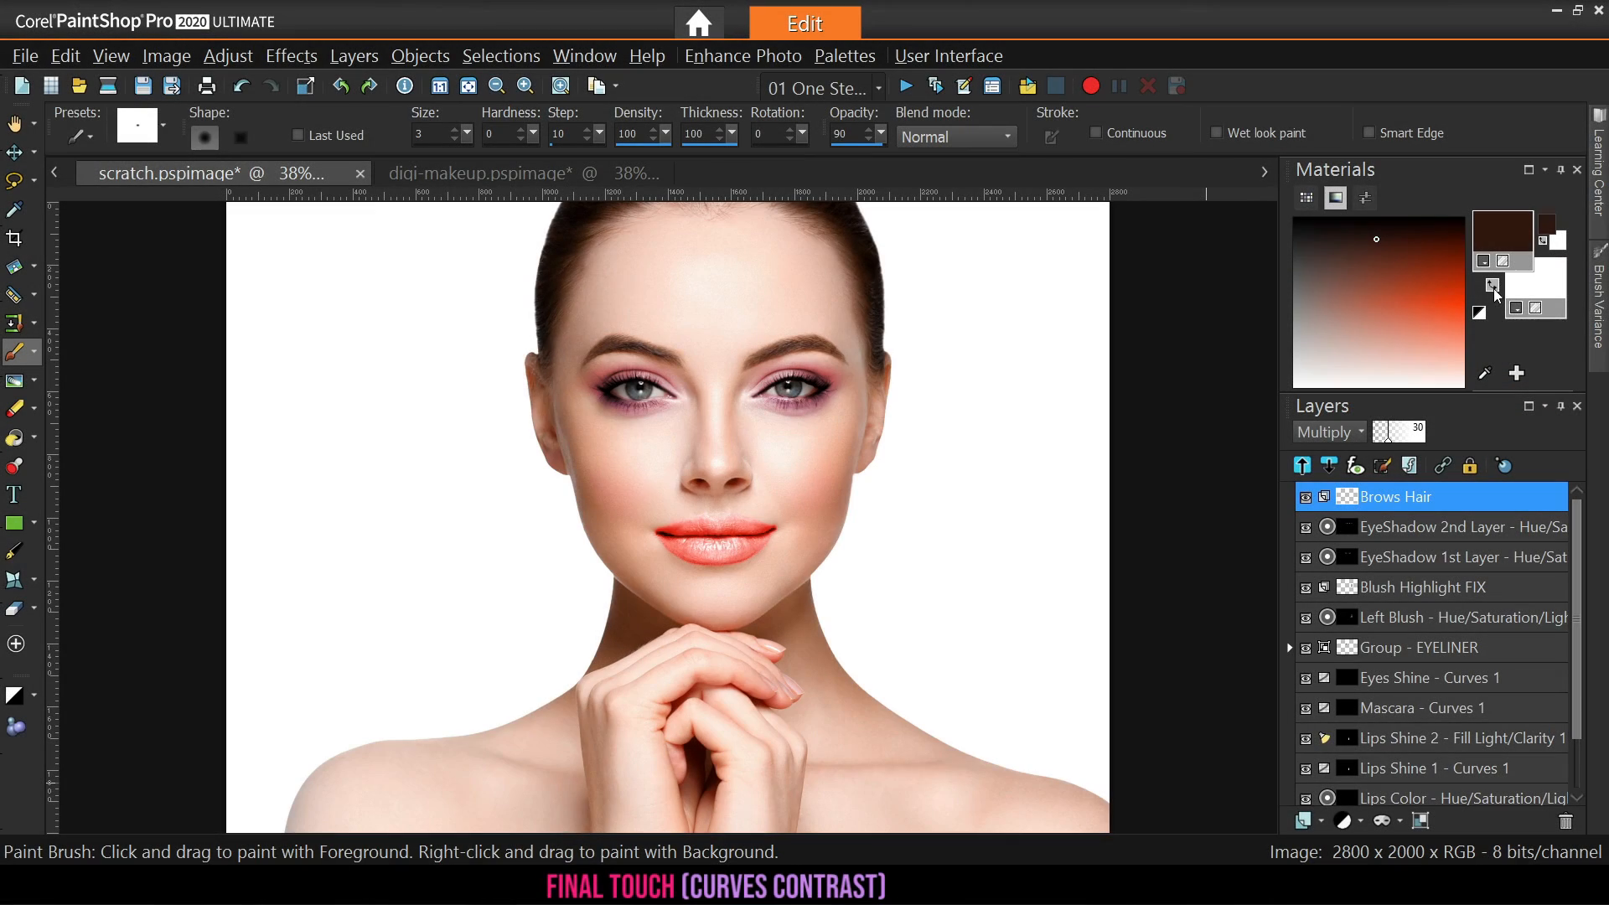
Set the colours to white foreground and black background, and add a Curves adjustment layer with an RGB midpoint at input 134, output 121
{"action": "left_click", "coordinate": [1493, 286]}
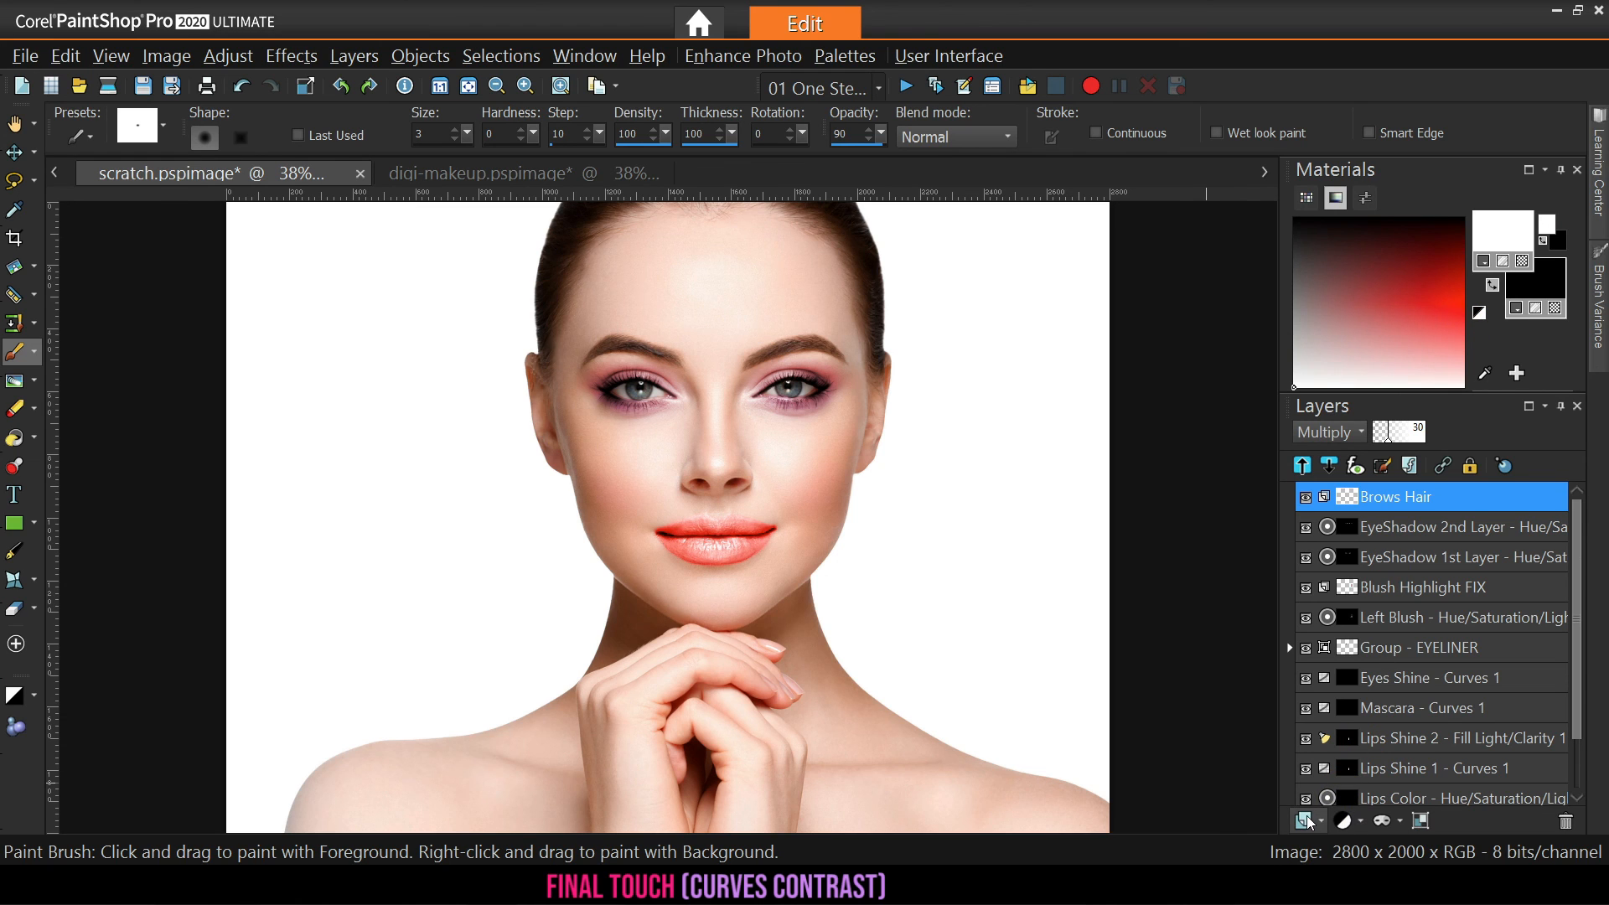
{"action": "left_click", "coordinate": [1344, 821]}
{"action": "left_click", "coordinate": [1373, 510]}
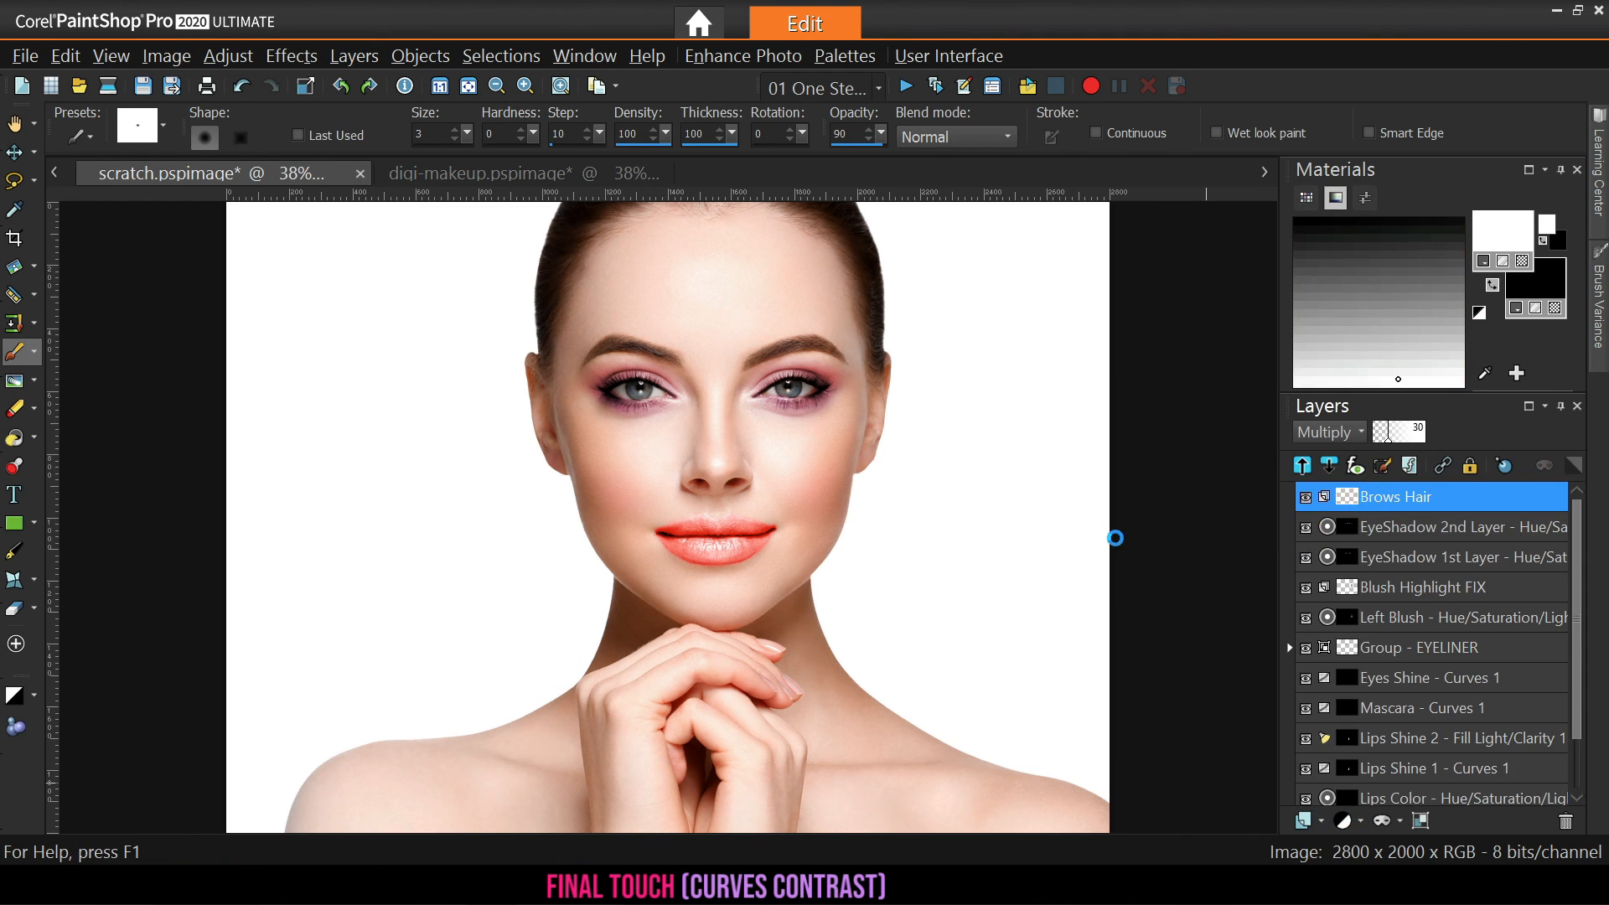
{"action": "left_click_drag", "start_coordinate": [1290, 557], "coordinate": [1291, 567]}
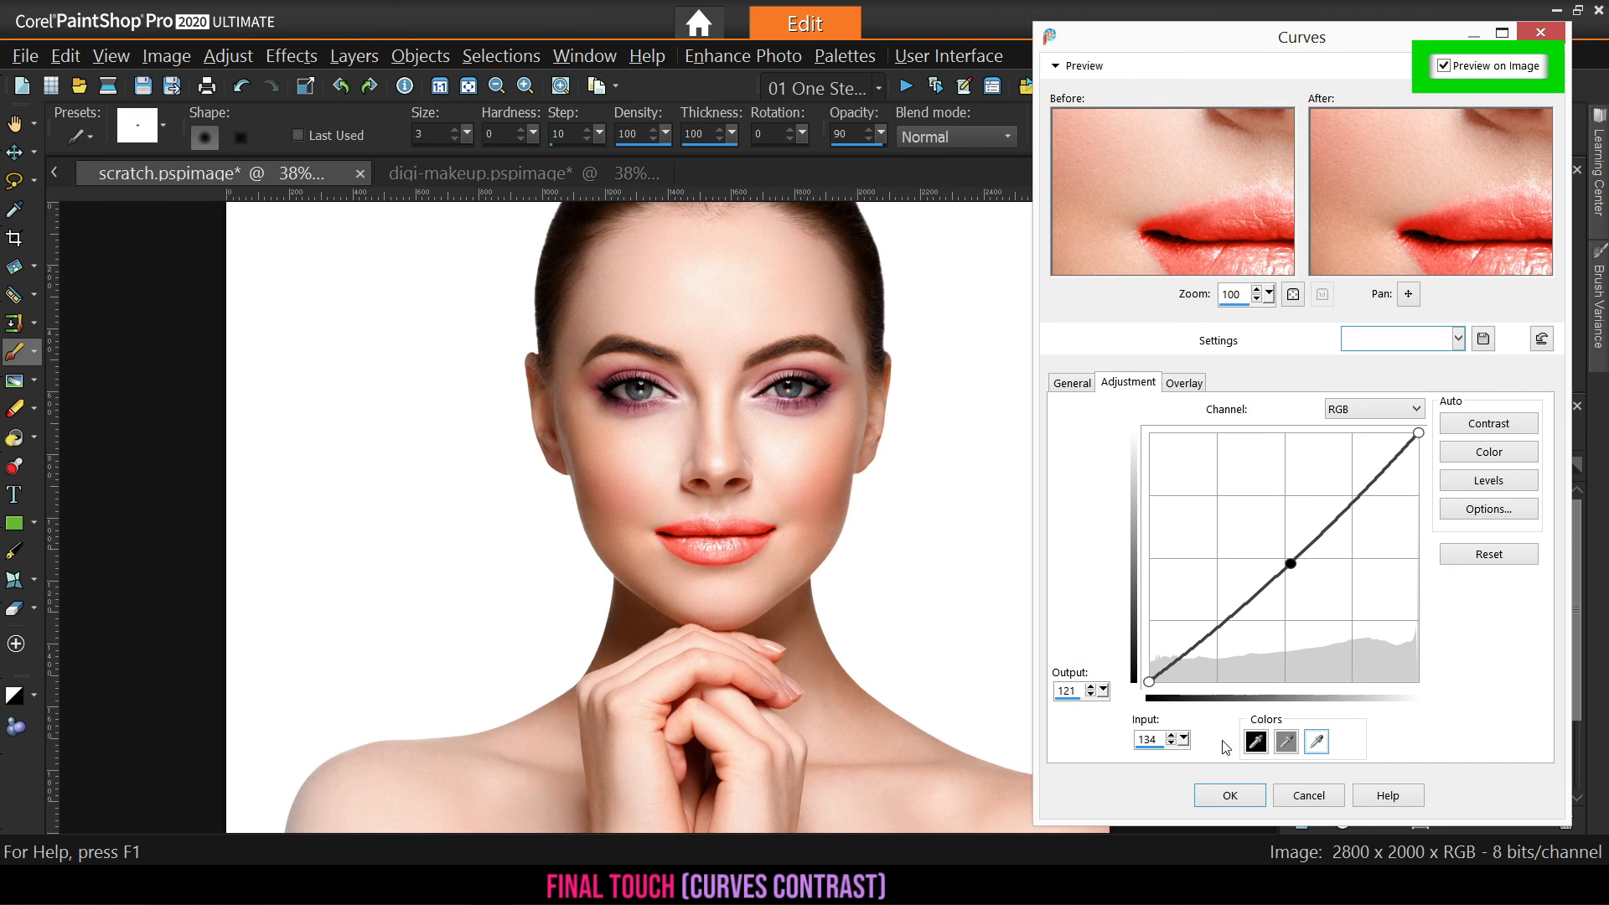
{"action": "left_click", "coordinate": [1230, 794]}
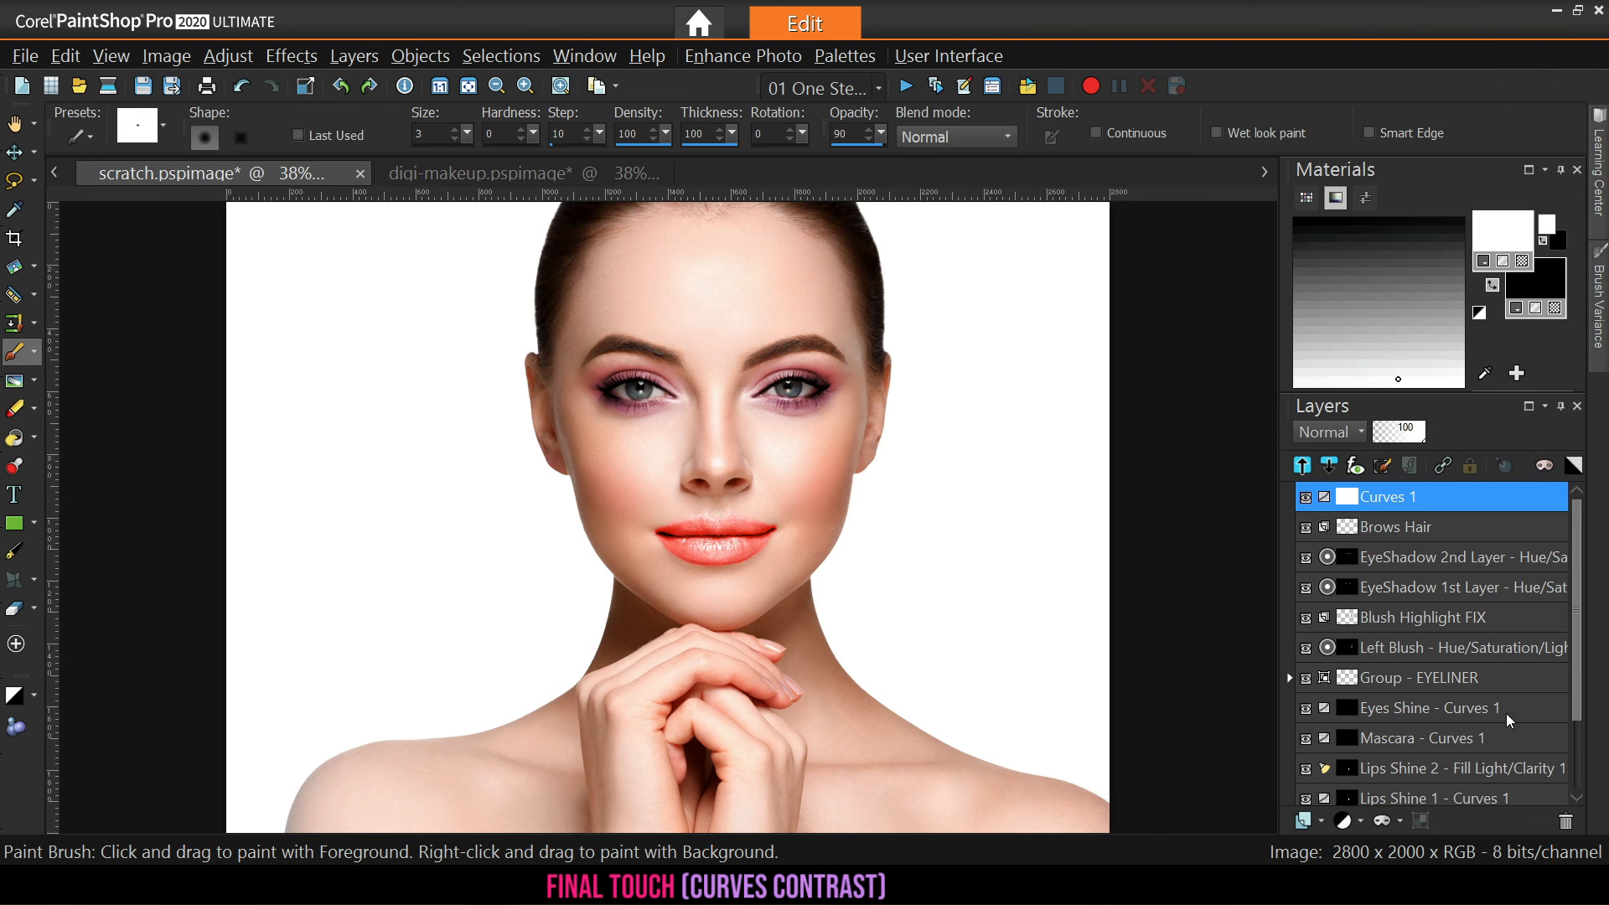
Select all makeup layers from Lips Color up to Curves 1, including the EYELINER group, and toggle their visibility for a before-and-after comparison
{"action": "left_click_drag", "start_coordinate": [1572, 618], "coordinate": [1572, 686]}
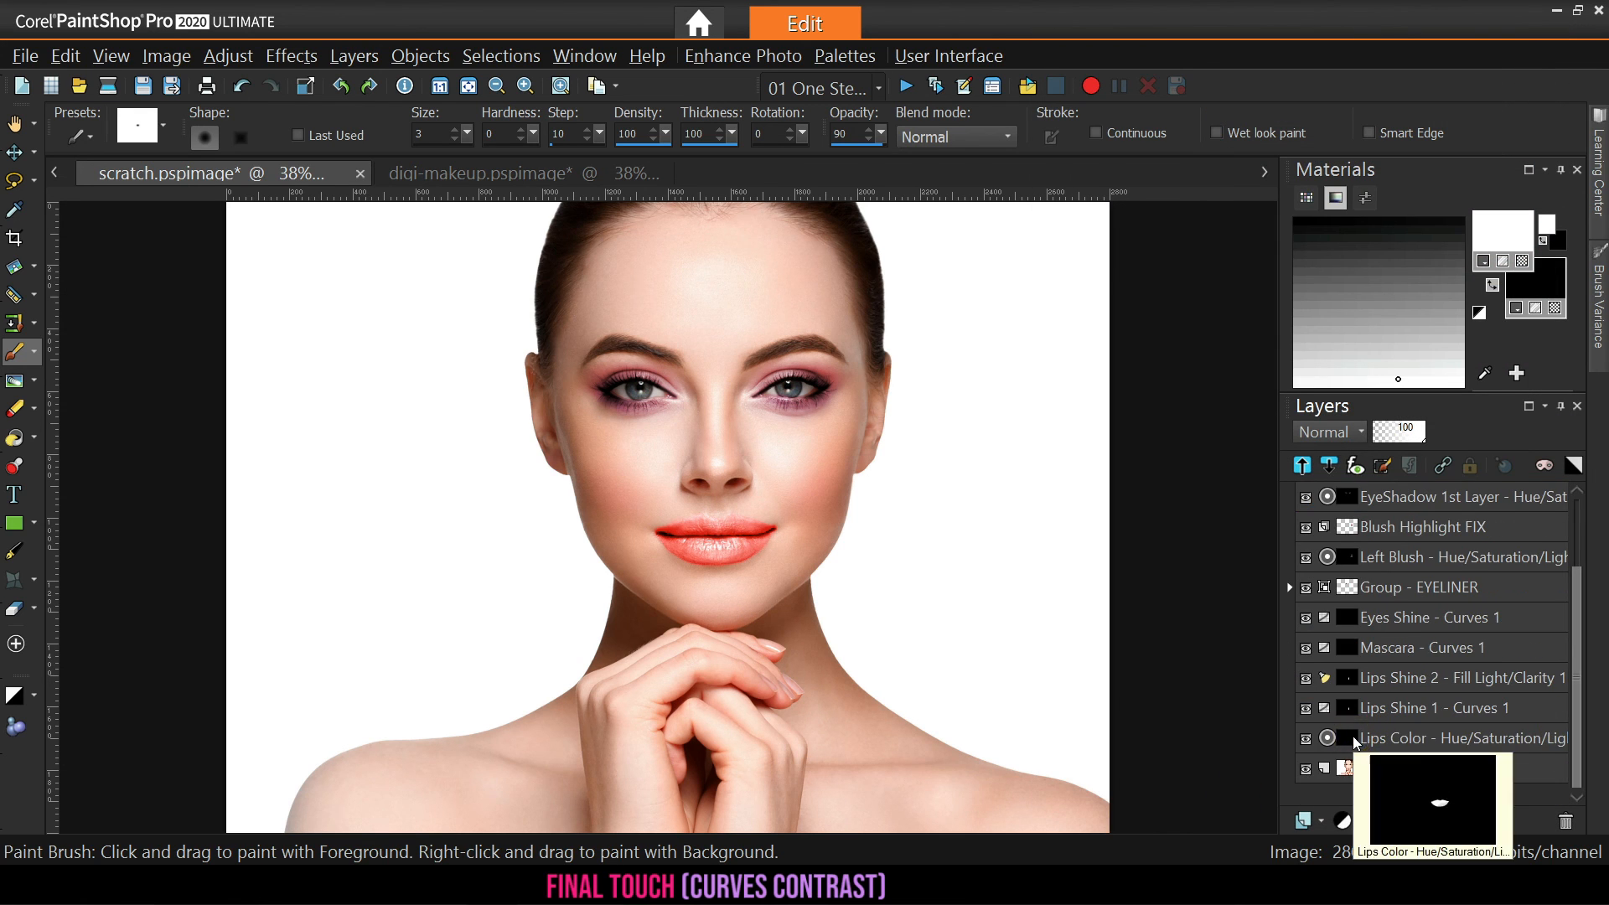
{"action": "left_click", "coordinate": [1488, 749]}
{"action": "left_click_drag", "start_coordinate": [1573, 586], "coordinate": [1573, 514]}
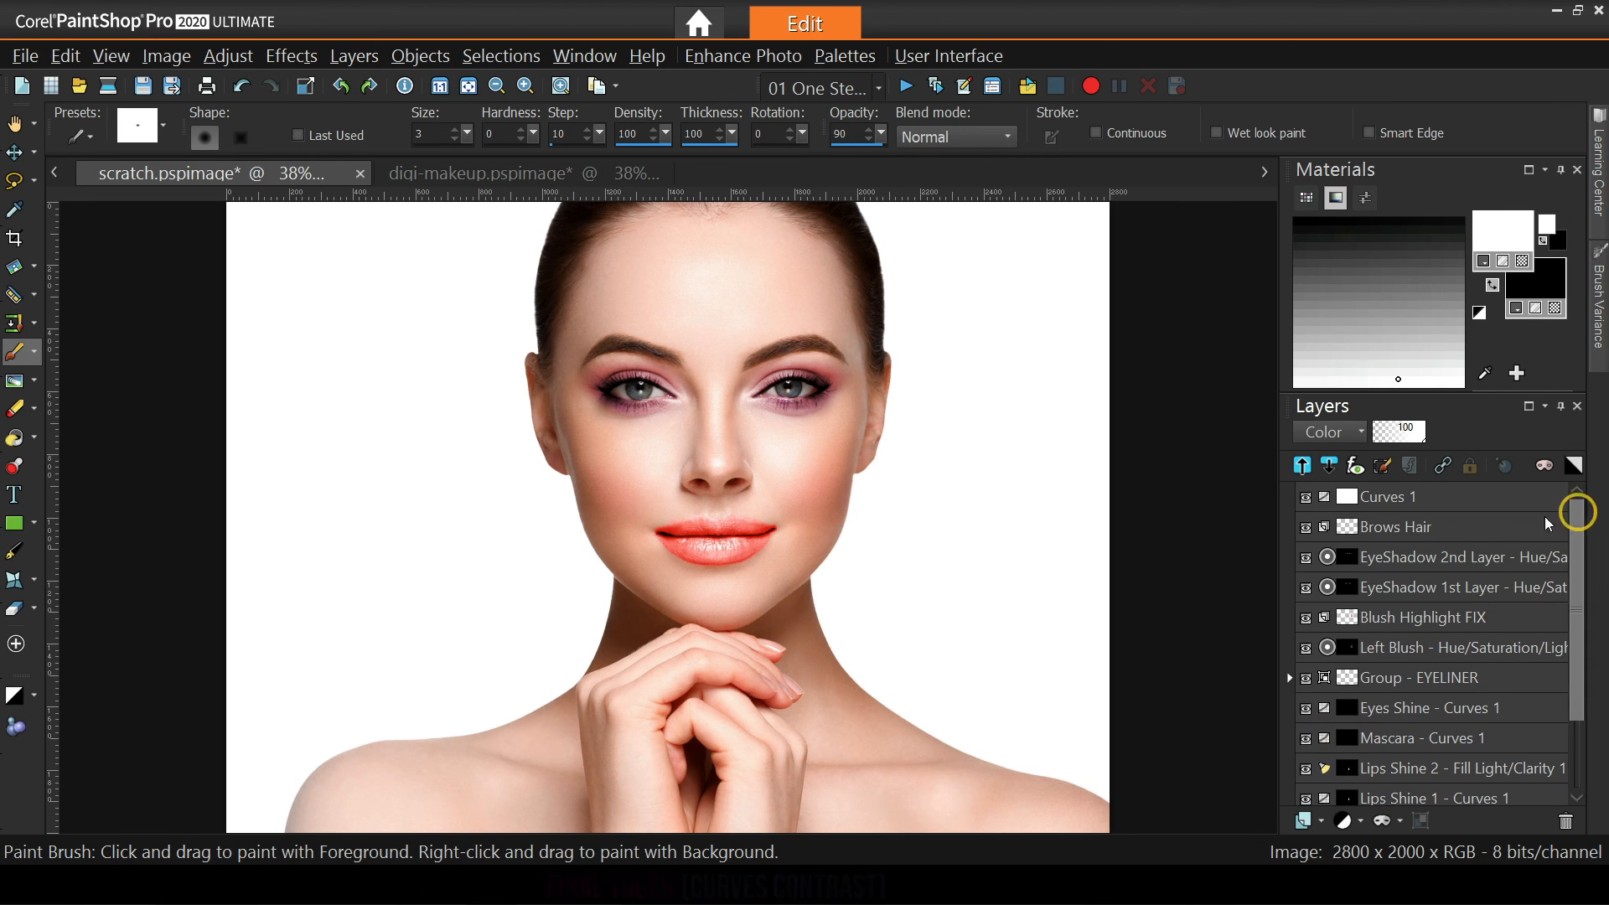
{"action": "left_click", "coordinate": [1401, 497], "text": "shift"}
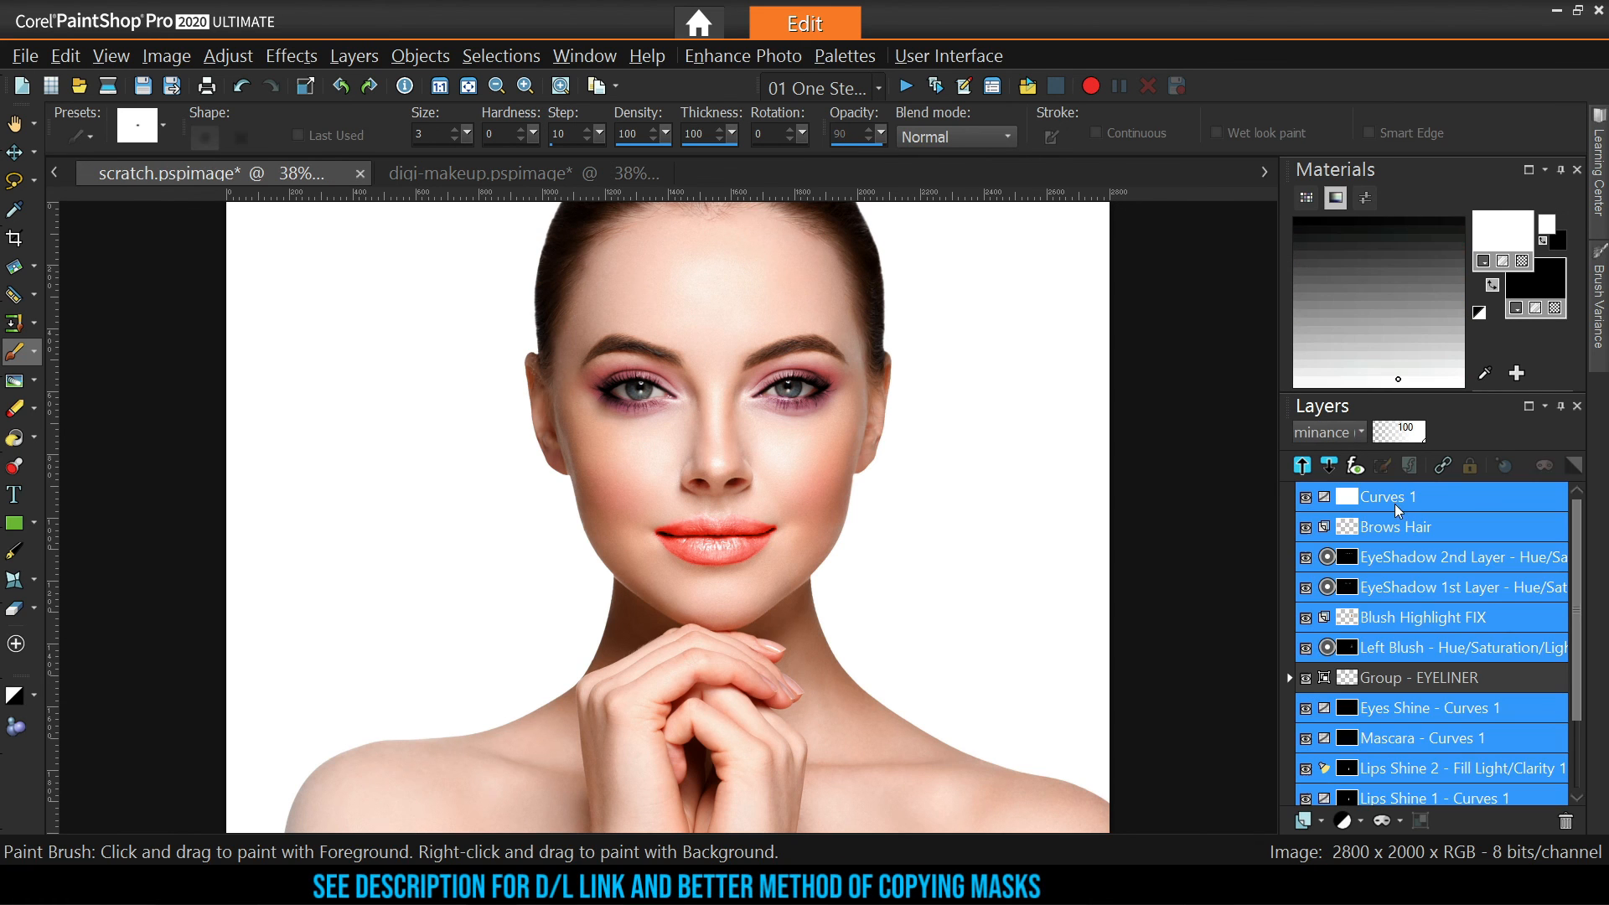
{"action": "left_click", "coordinate": [1384, 679], "text": "ctrl"}
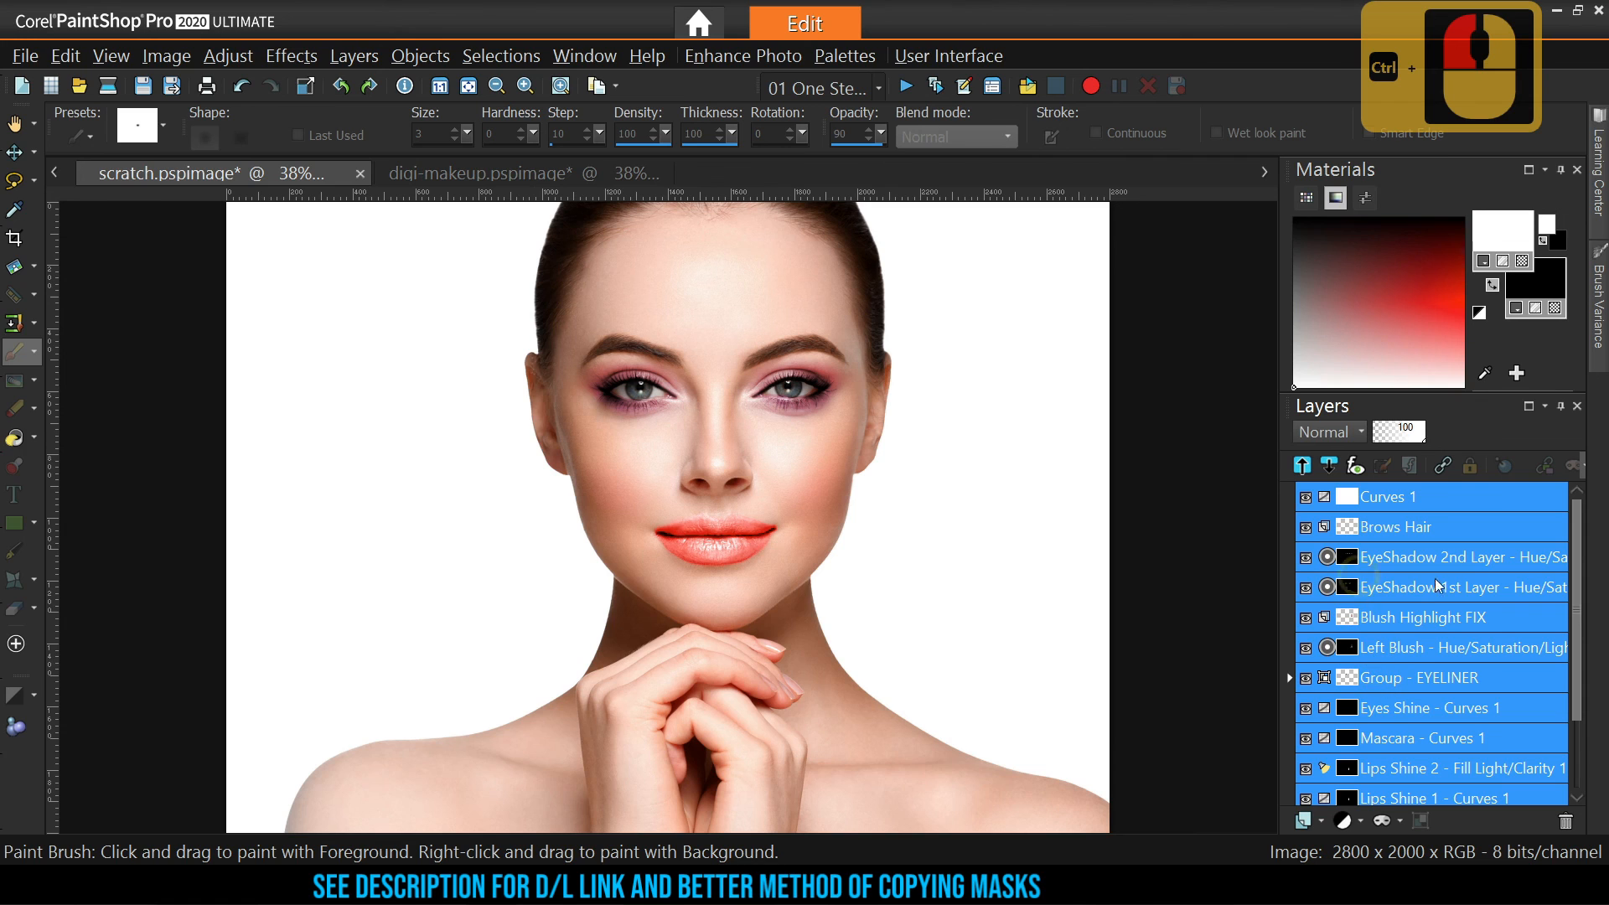
{"action": "left_click", "coordinate": [1306, 498]}
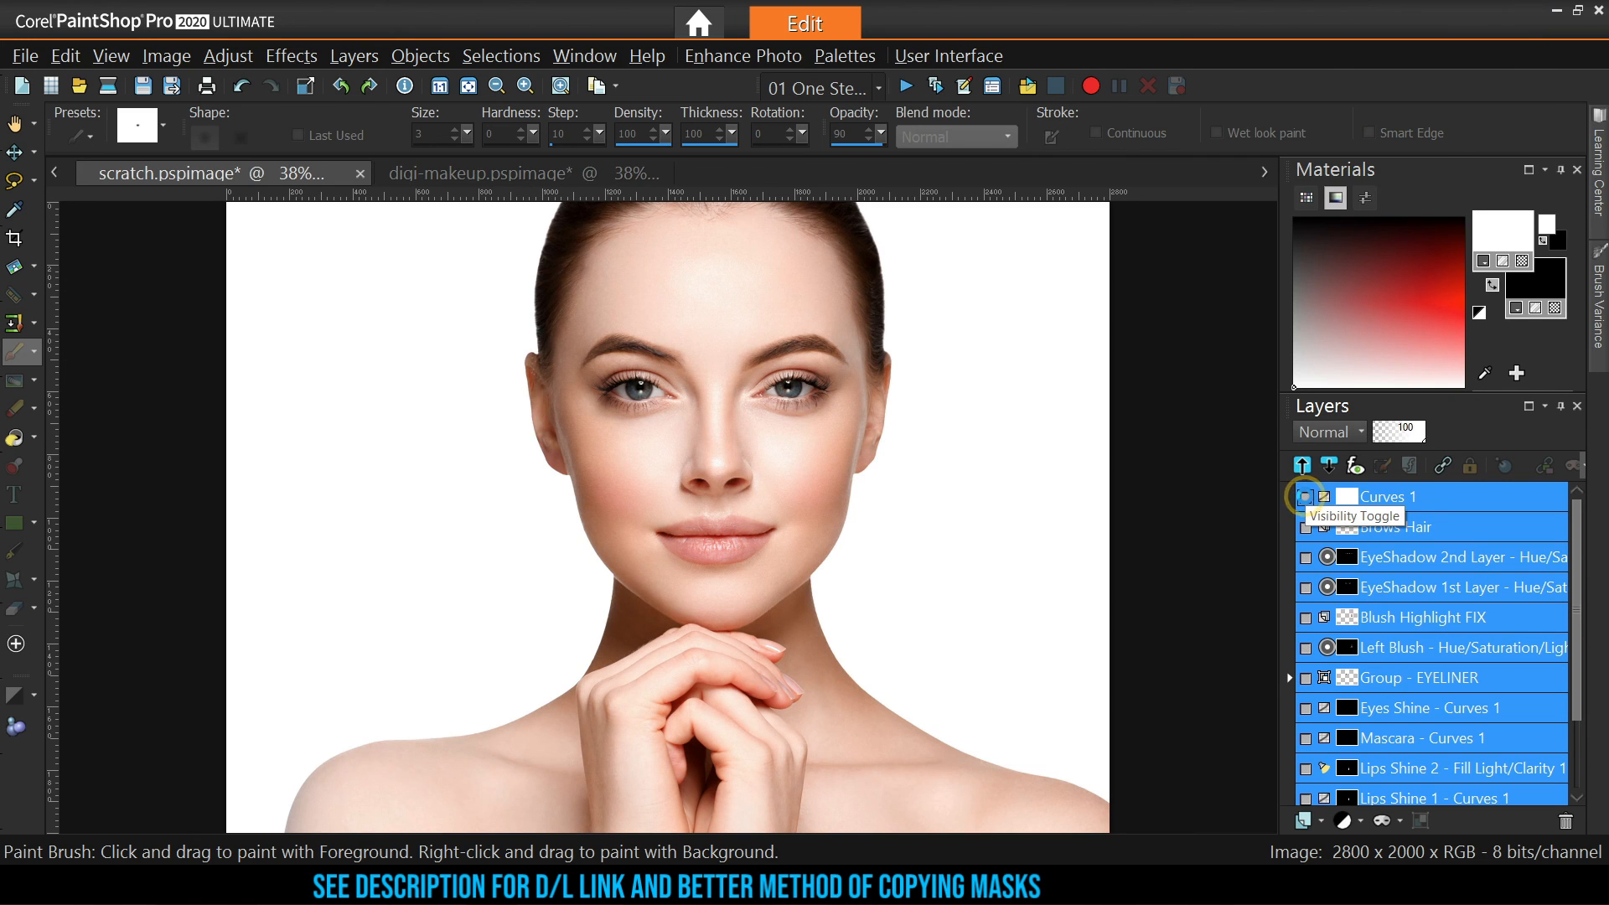
{"action": "left_click", "coordinate": [1305, 497]}
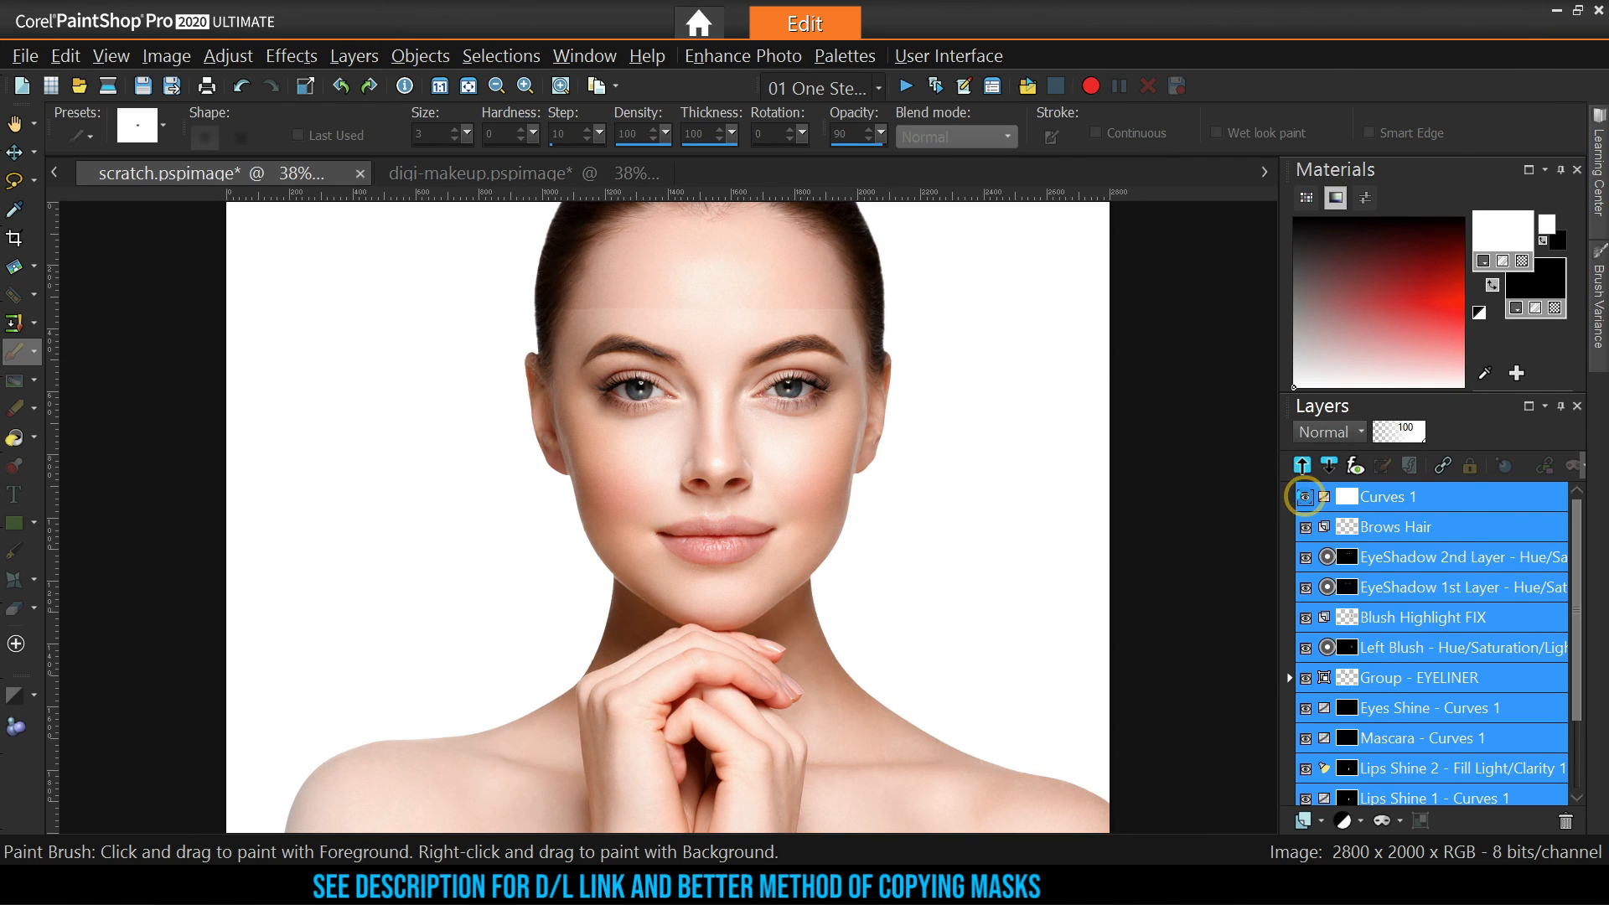